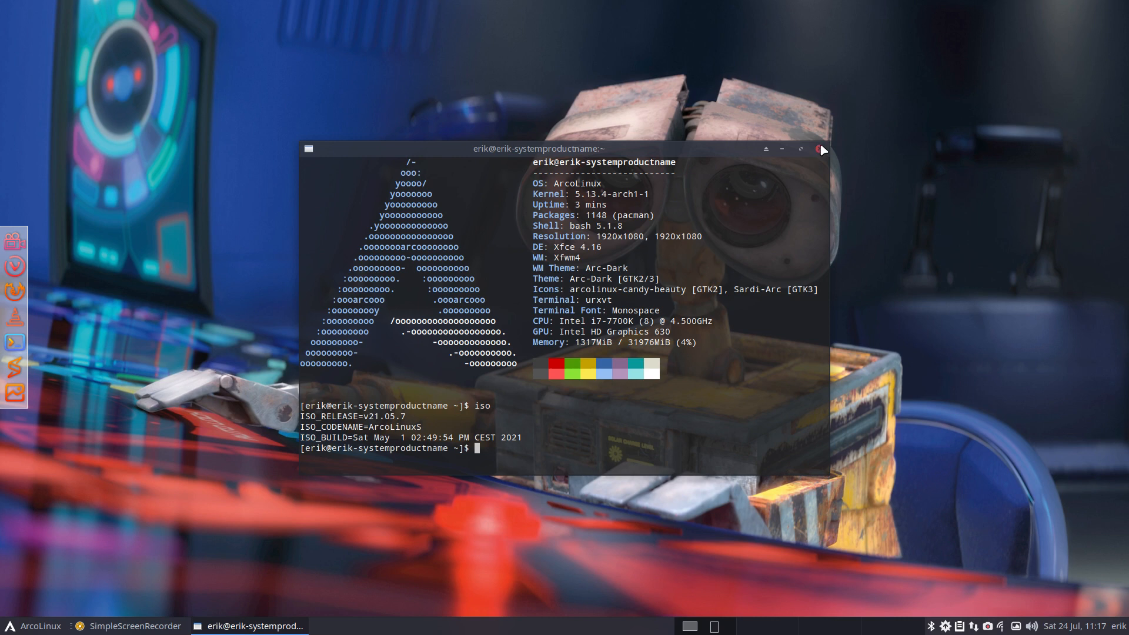
Close the terminal and inspect the contents of the carli-10 and carli-calamares-config folders inside CARLI in the file manager
click(816, 151)
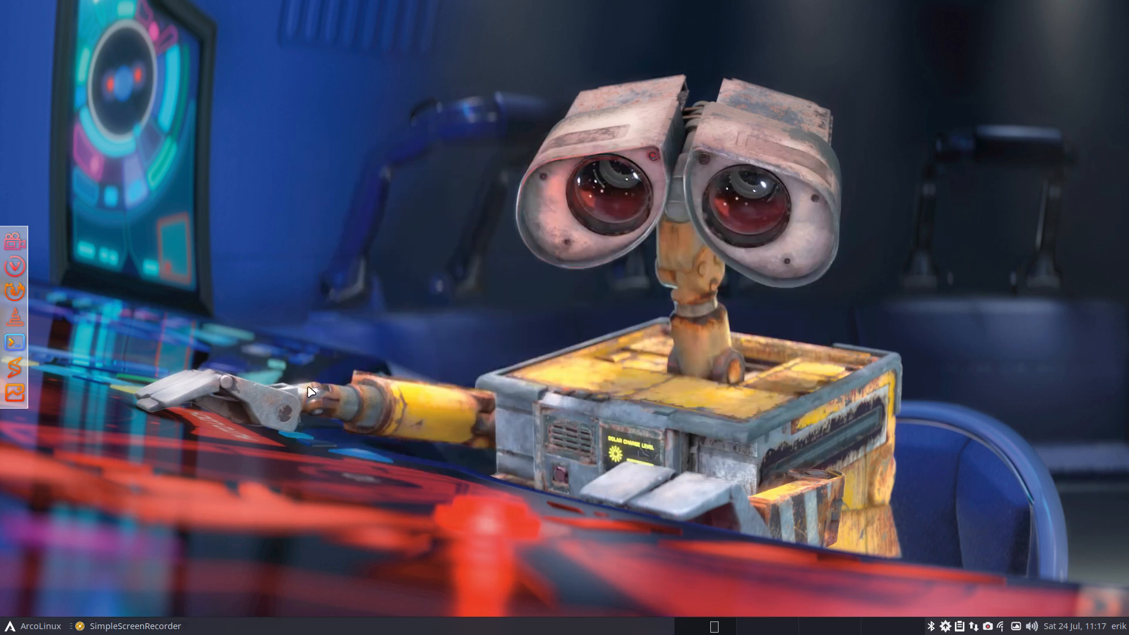
key(super+shift+Return)
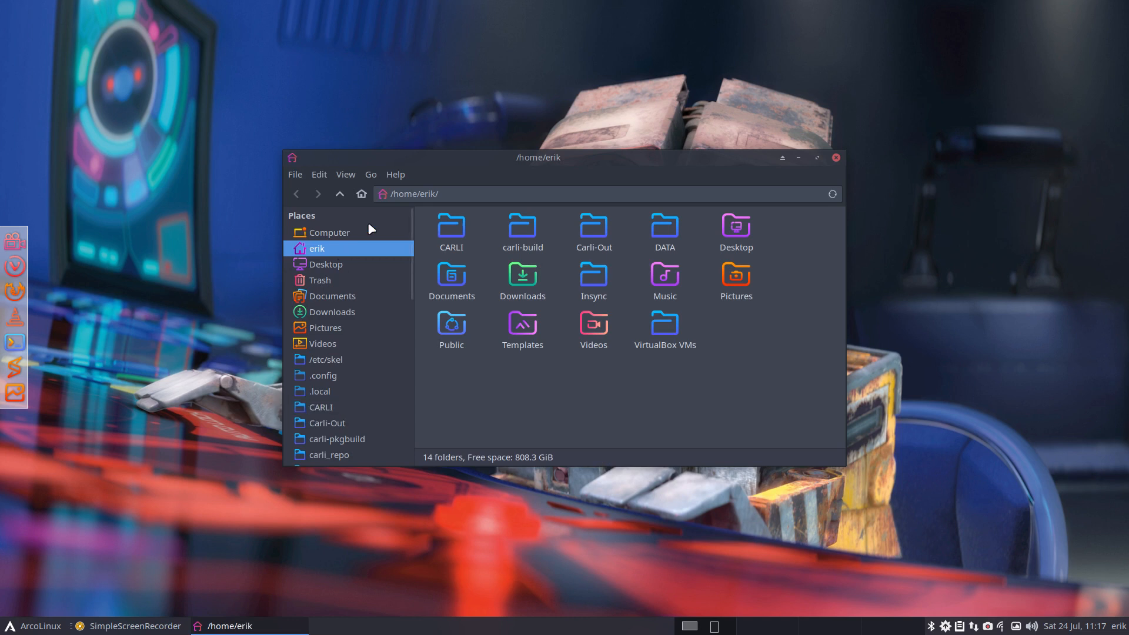
double_click(452, 236)
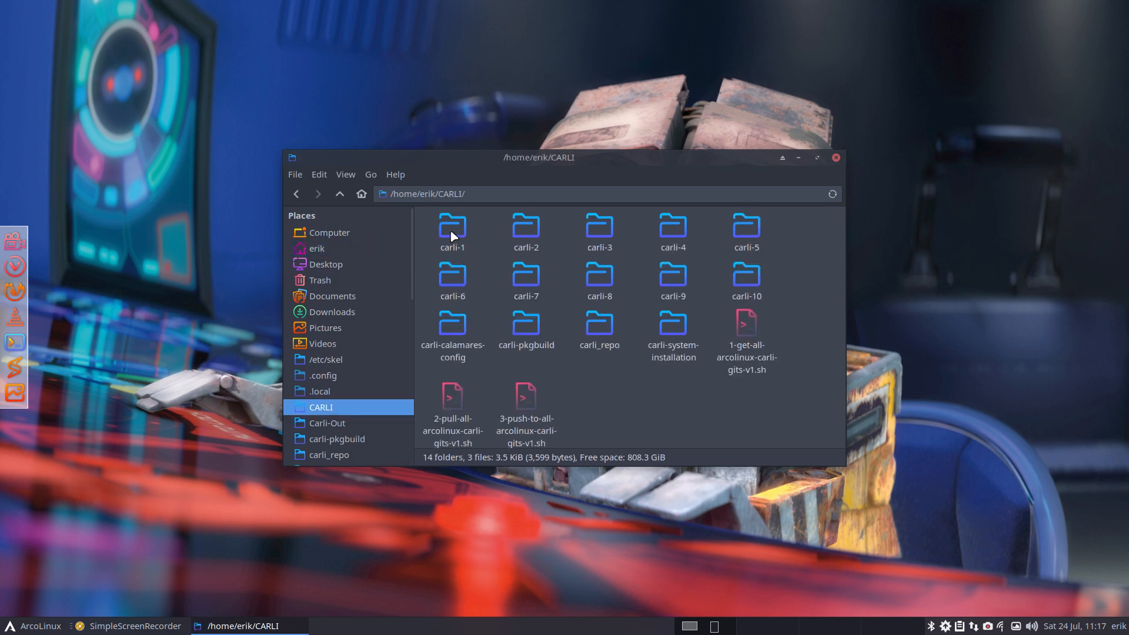
double_click(741, 278)
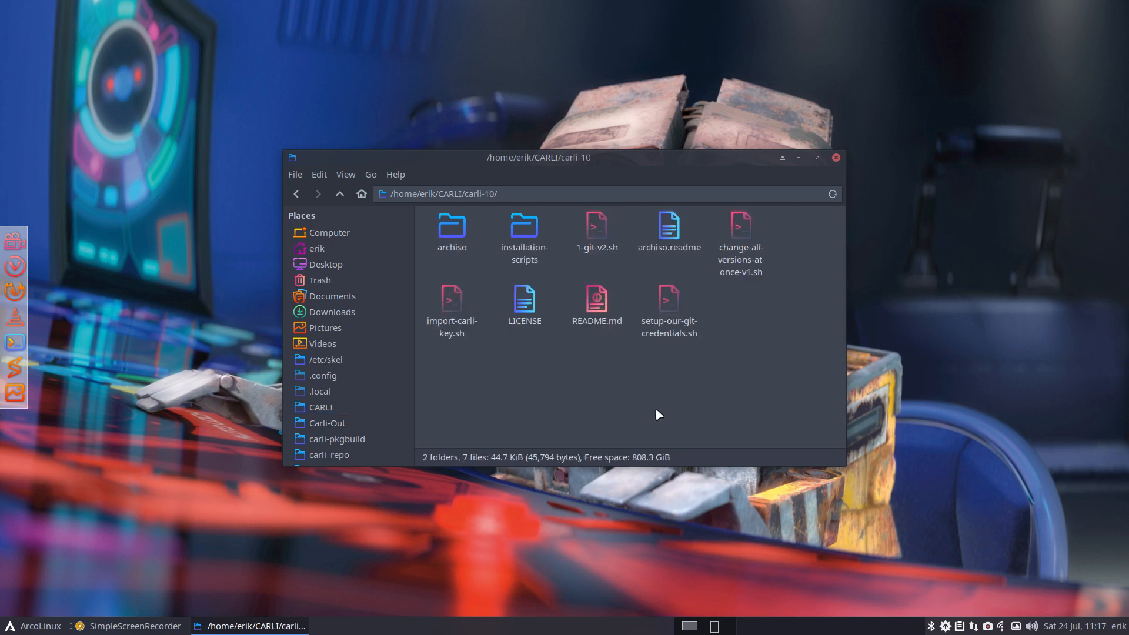
click(342, 196)
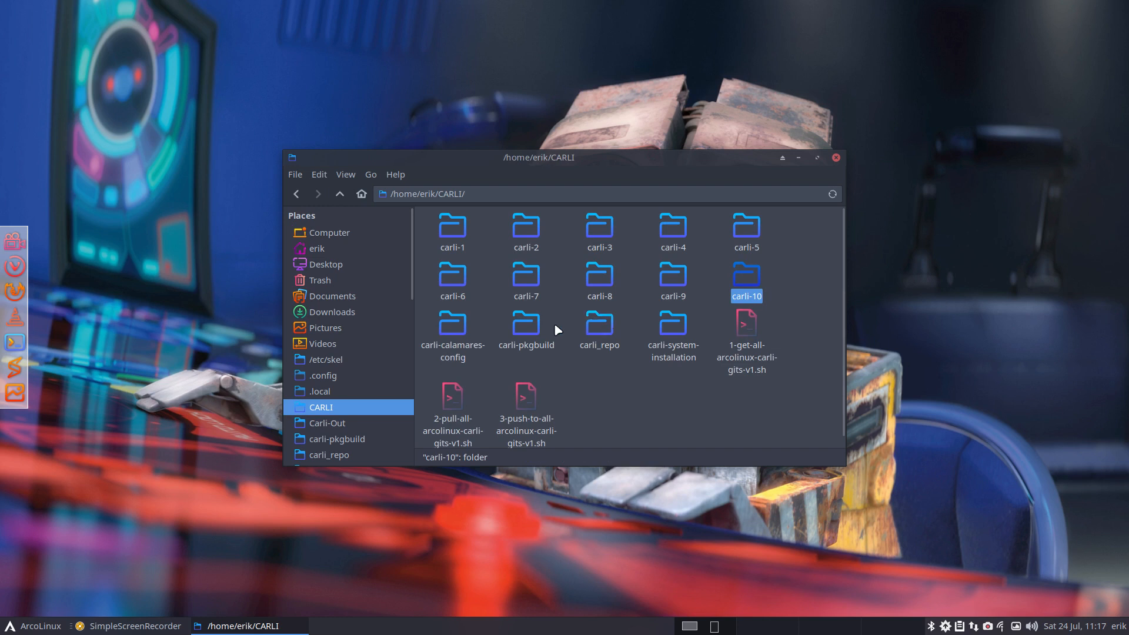
double_click(456, 325)
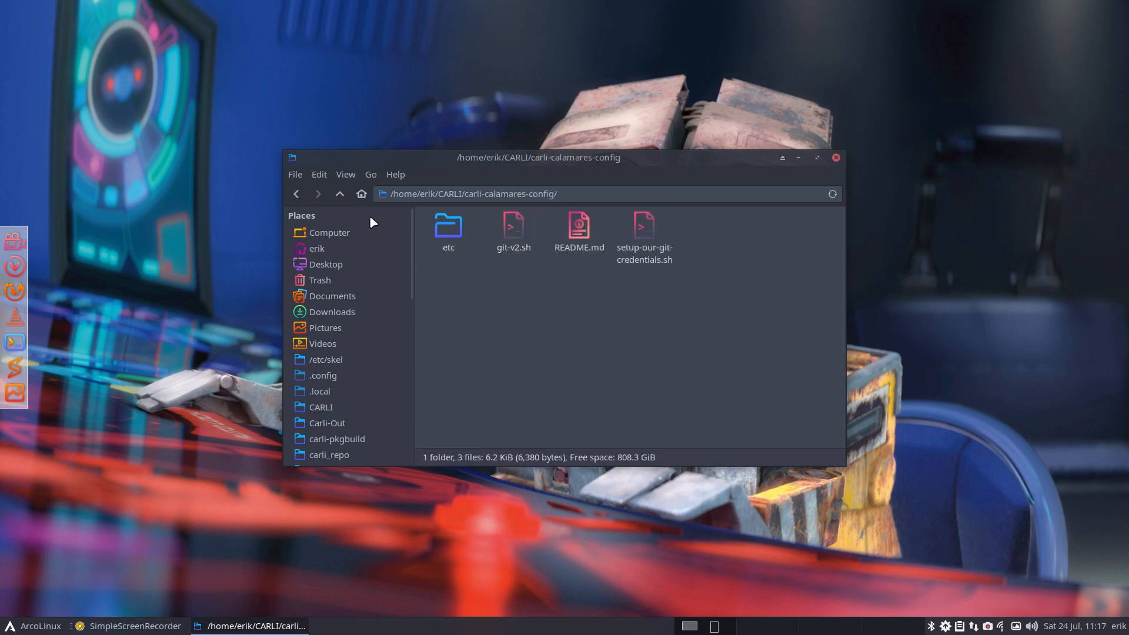
Copy the carli-calamares-config folder from CARLI to the Desktop
click(339, 196)
click(497, 384)
click(462, 325)
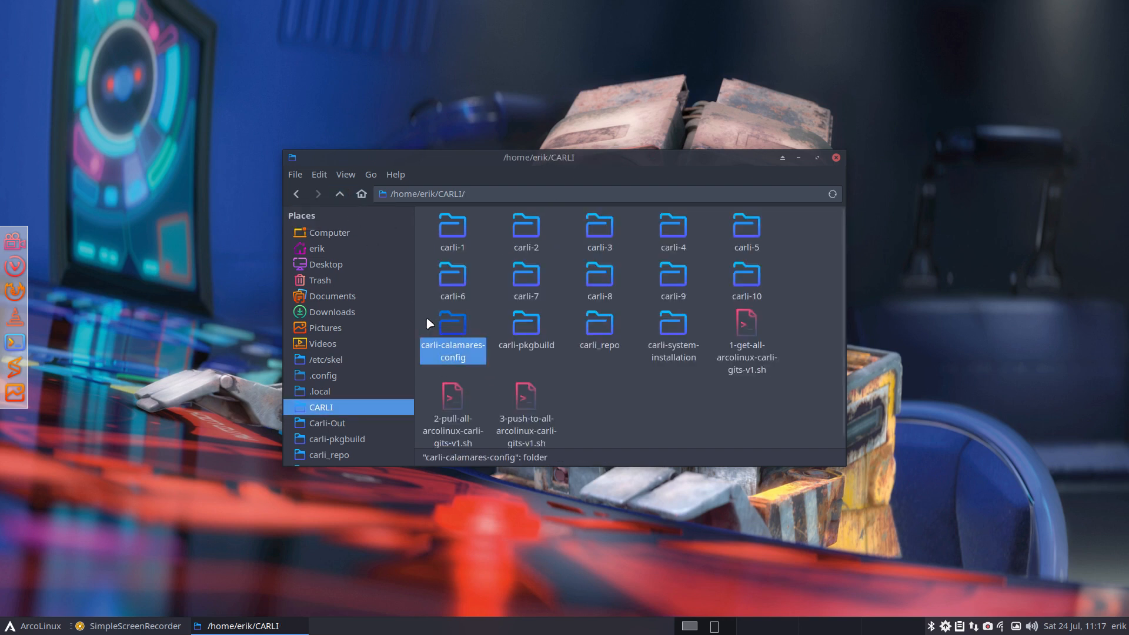
click(353, 264)
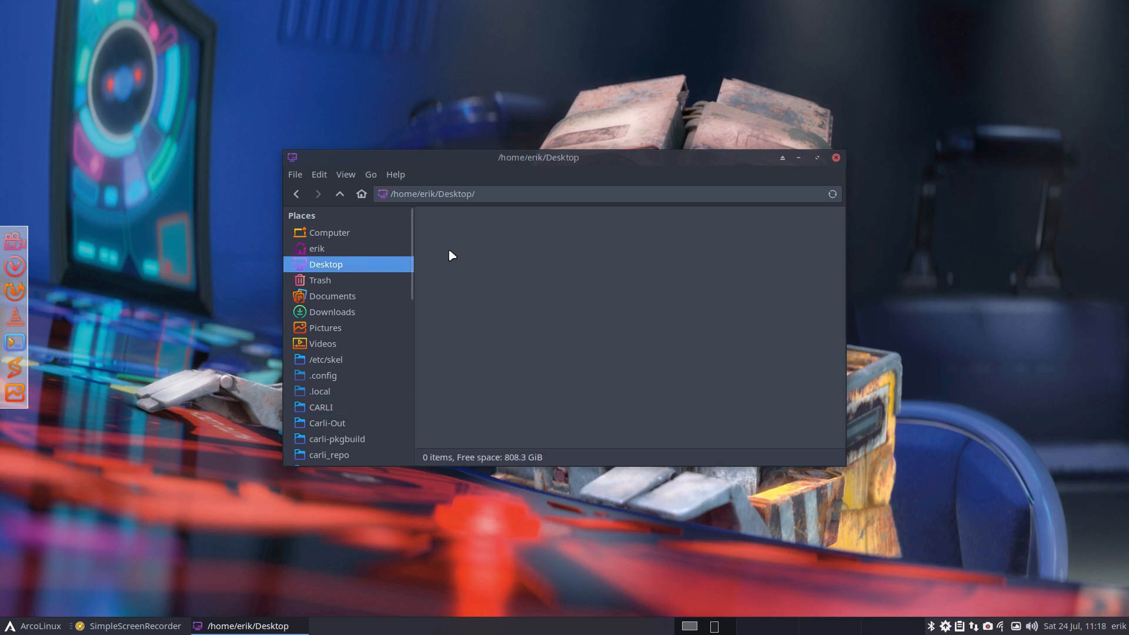
key(ctrl+v)
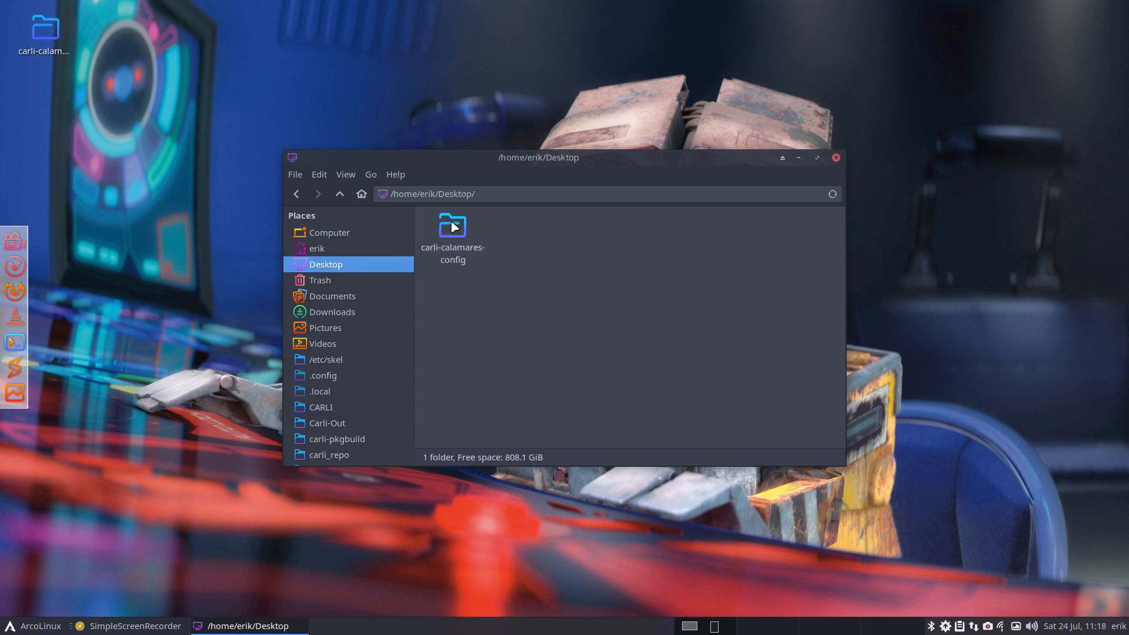
Open settings.conf from etc/calamares in the Desktop copy of carli-calamares-config in the text editor and show its exec module sequence
double_click(451, 228)
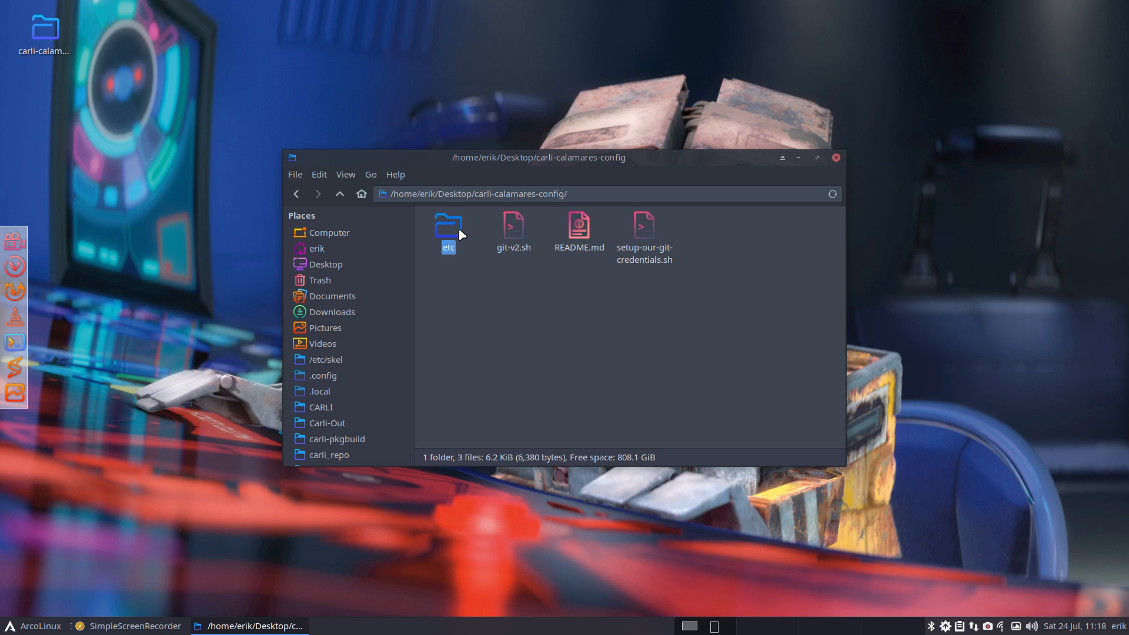
double_click(459, 231)
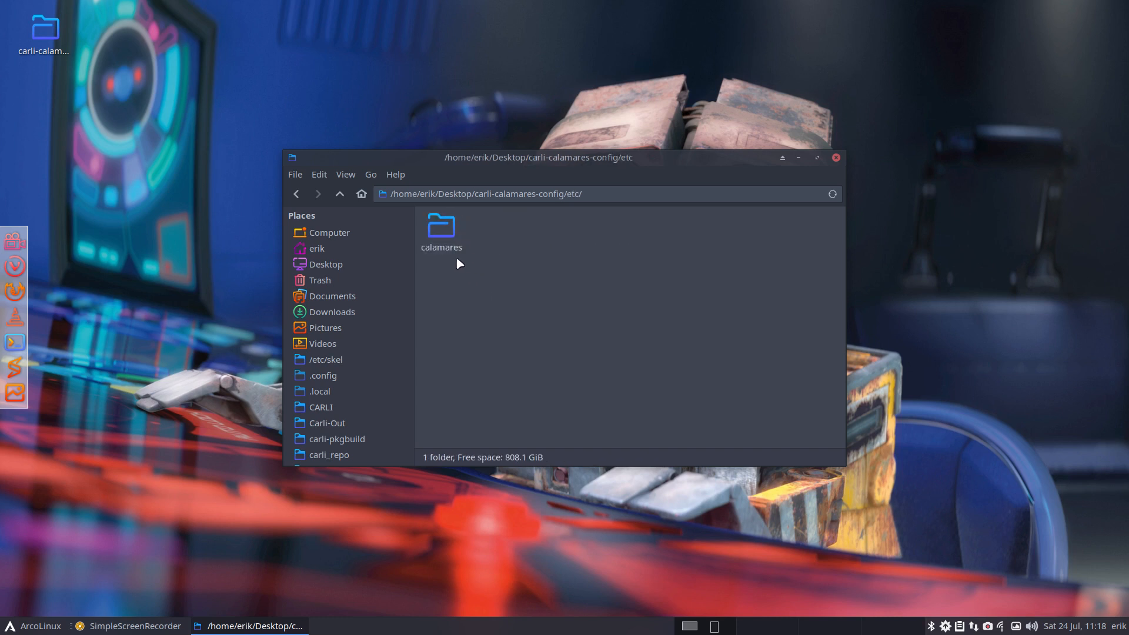
double_click(438, 230)
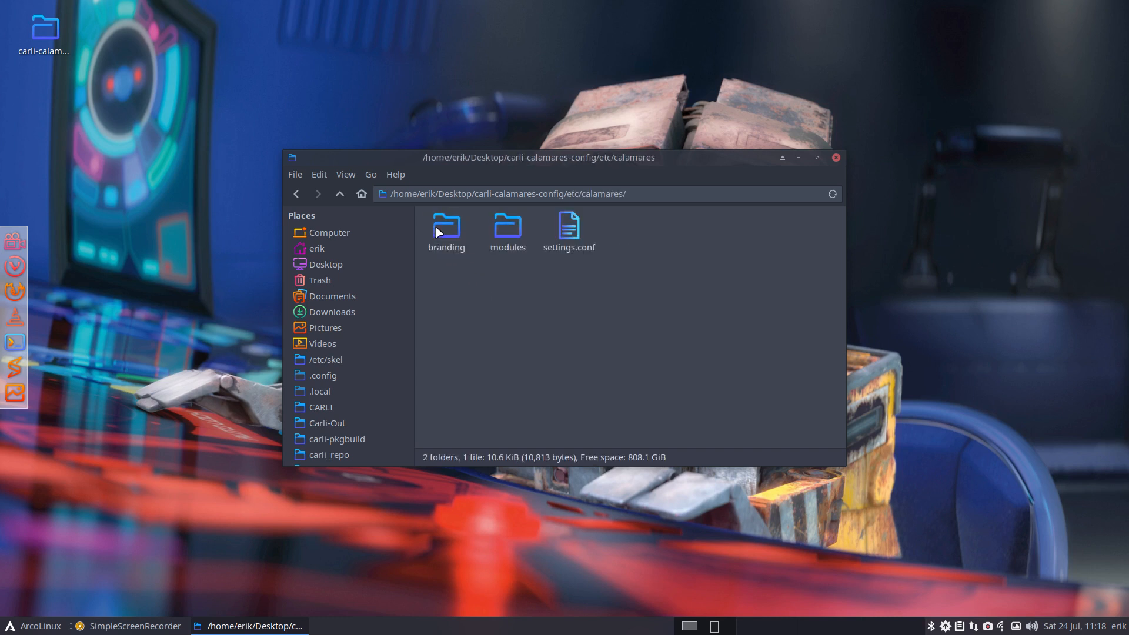
click(510, 234)
click(576, 231)
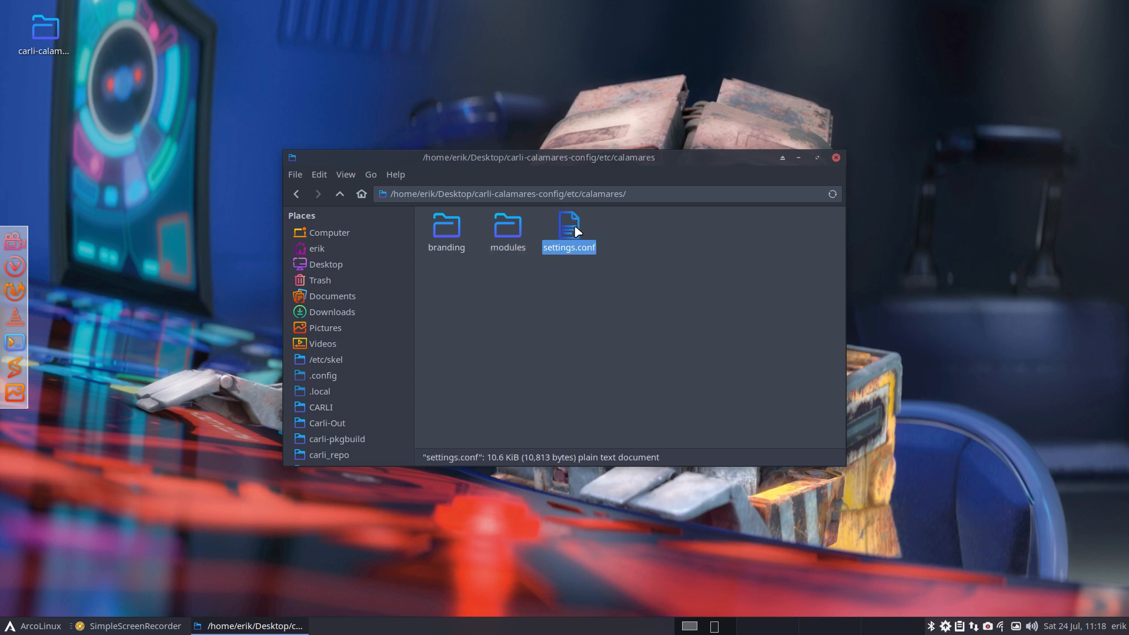
double_click(577, 231)
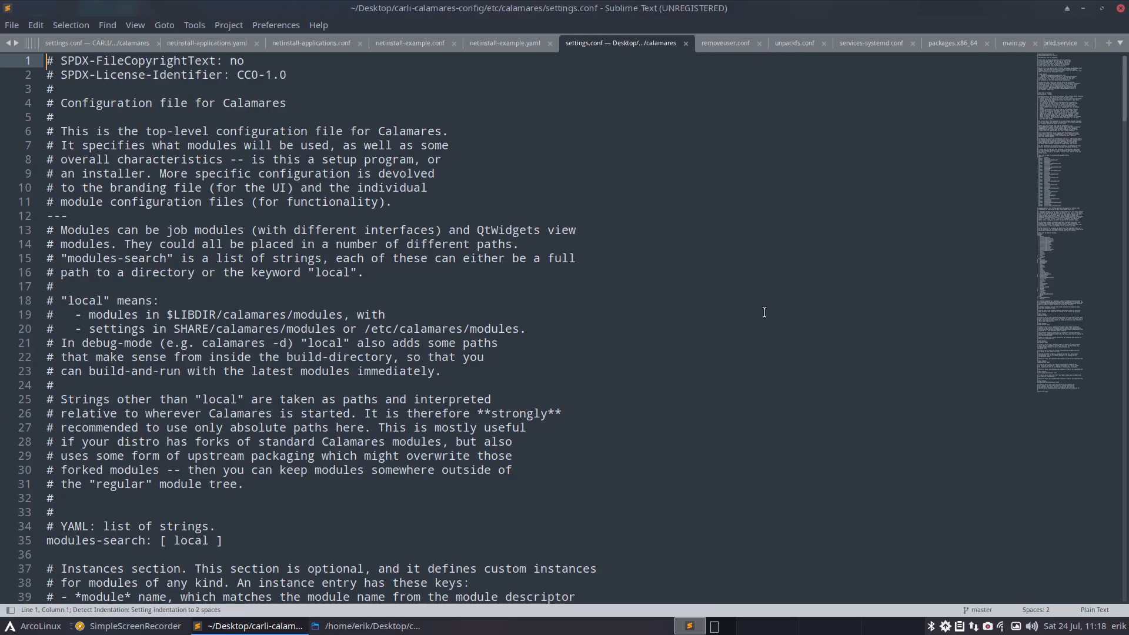
scroll(773, 337, down, 9)
scroll(774, 337, down, 20)
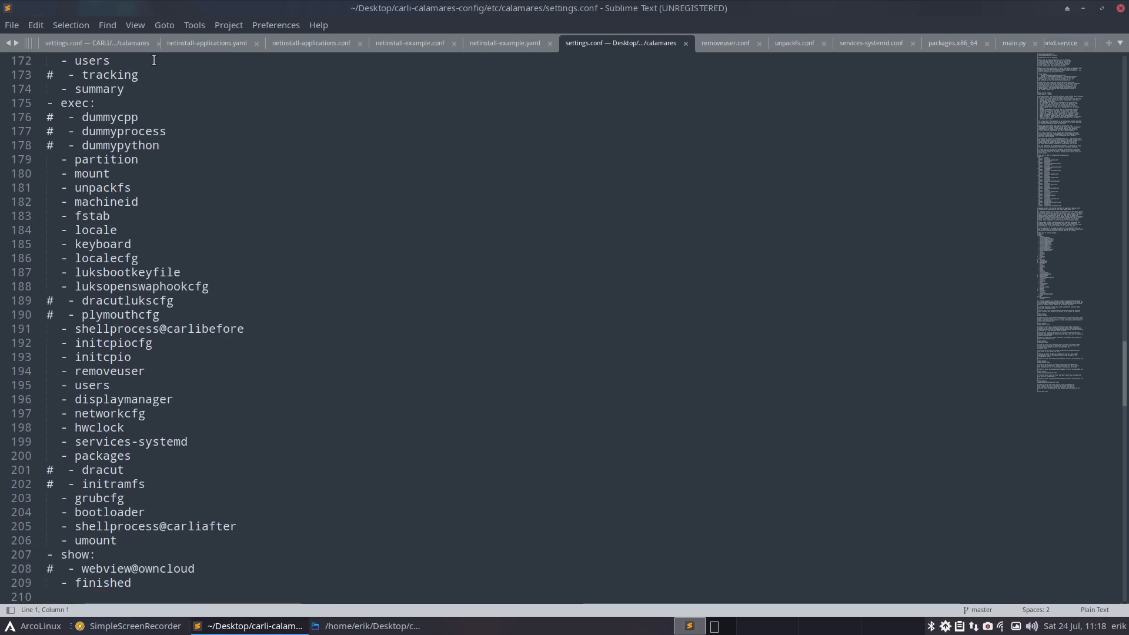
Close all other open files in the editor, keeping only the Desktop settings.conf, and minimise the editor window
right_click(594, 38)
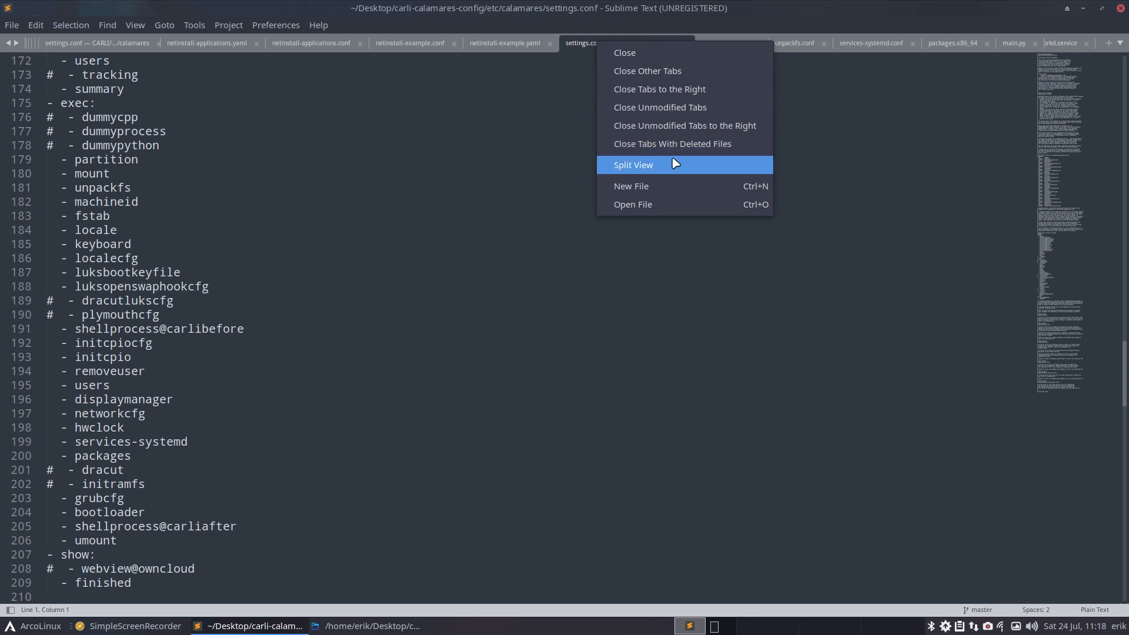
click(725, 72)
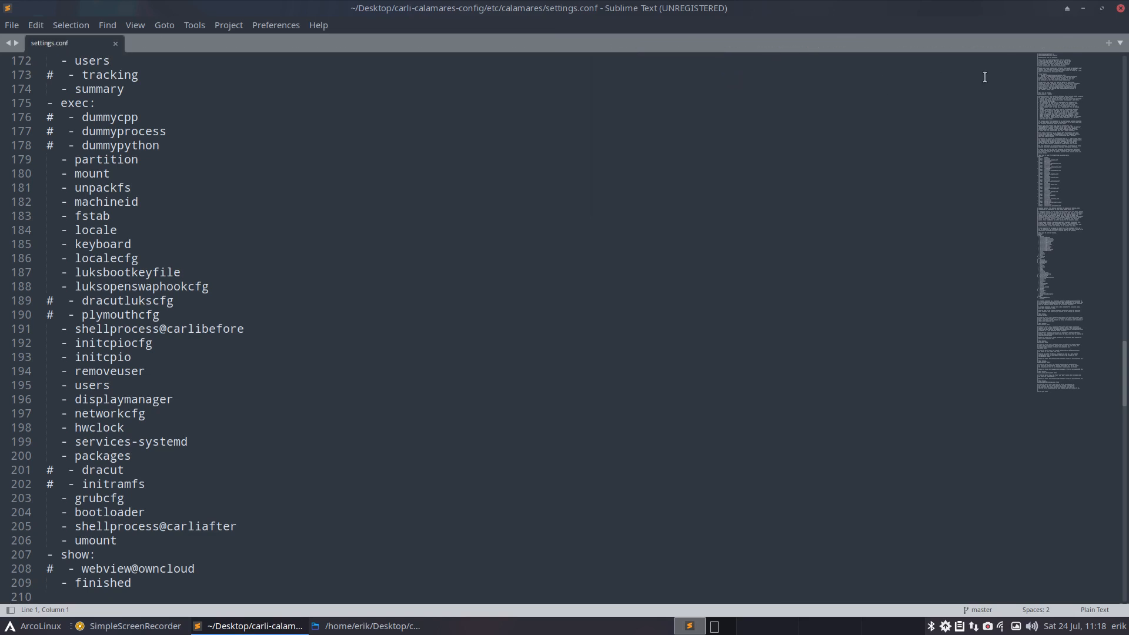
click(1083, 8)
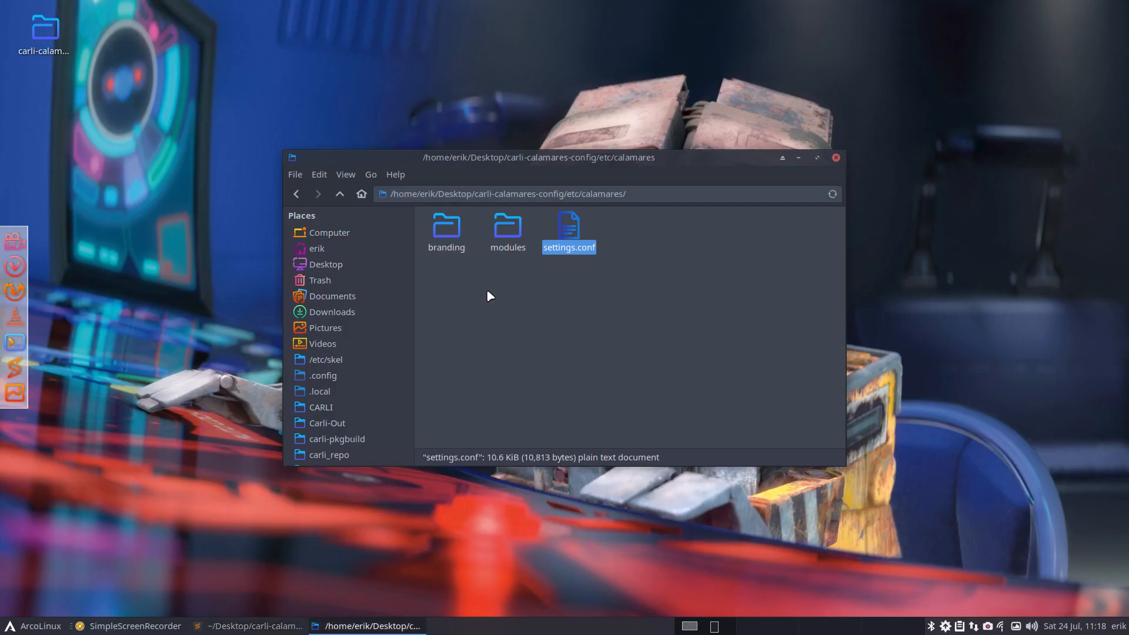
Update the calamares repository in Documents by running git pull in a terminal opened in that folder, then close the terminal
click(333, 296)
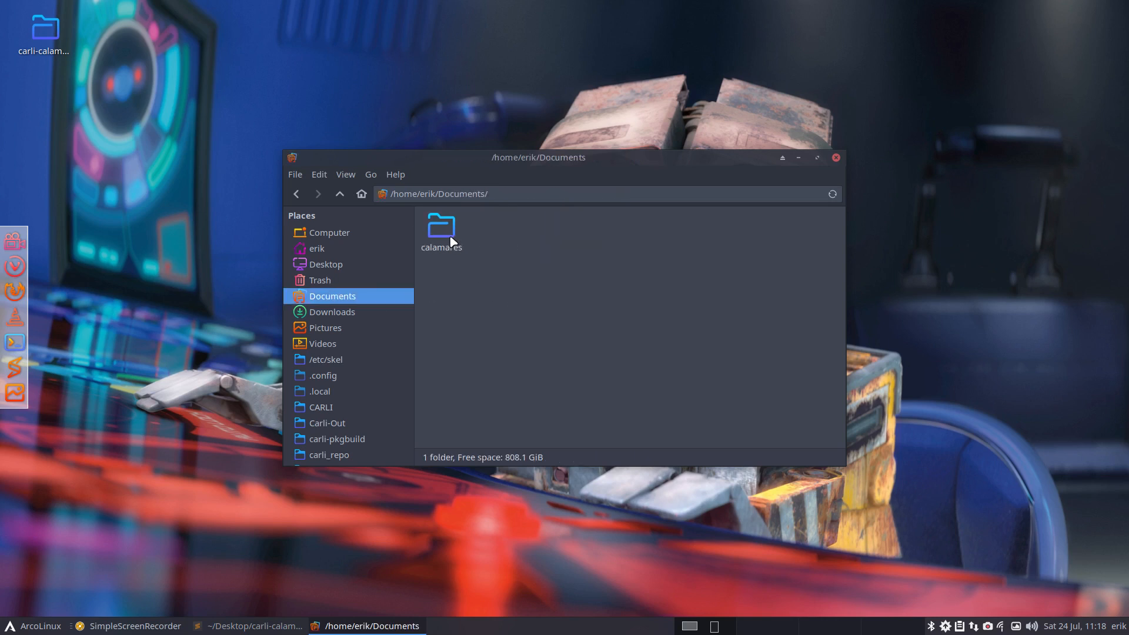
click(452, 236)
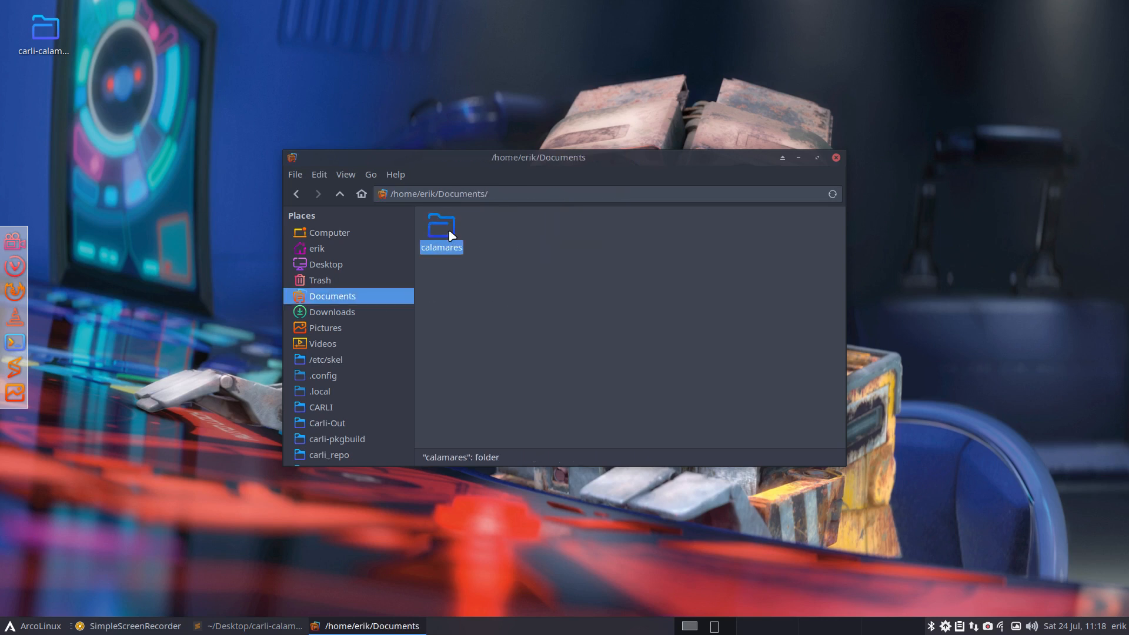
double_click(452, 236)
scroll(732, 334, down, 1)
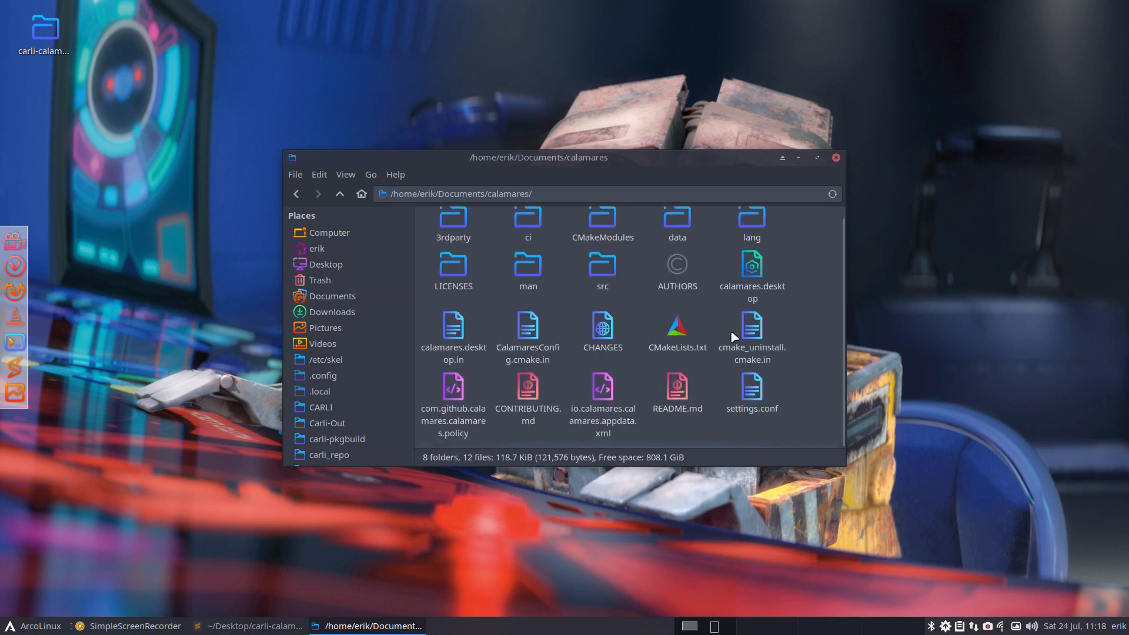
right_click(723, 438)
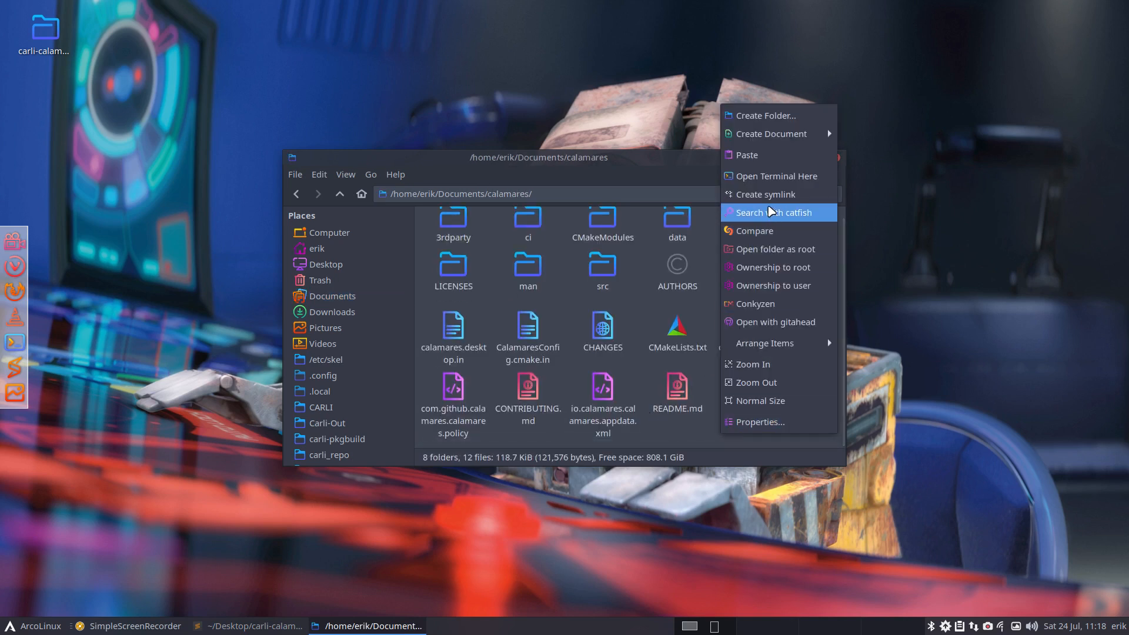
click(772, 175)
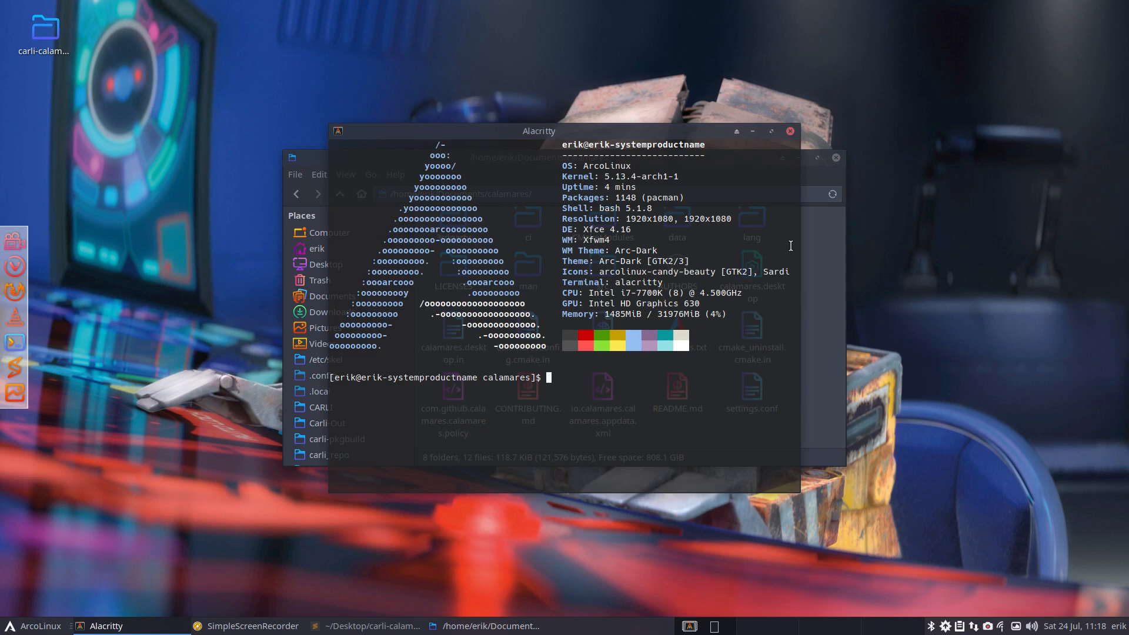
text(git pull)
key(Return)
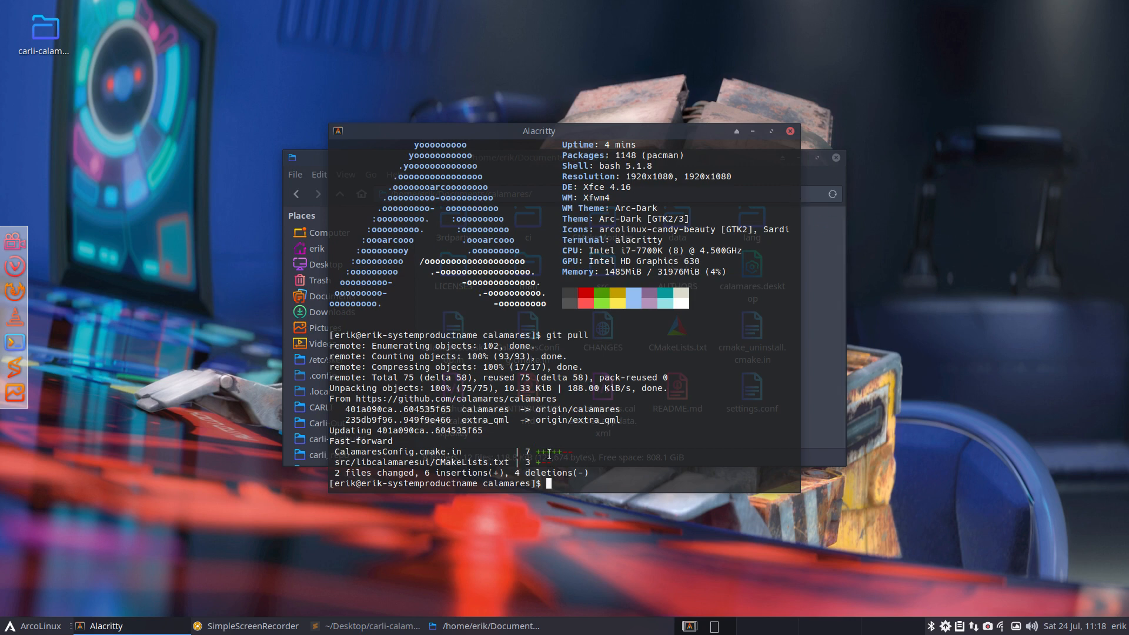
click(791, 131)
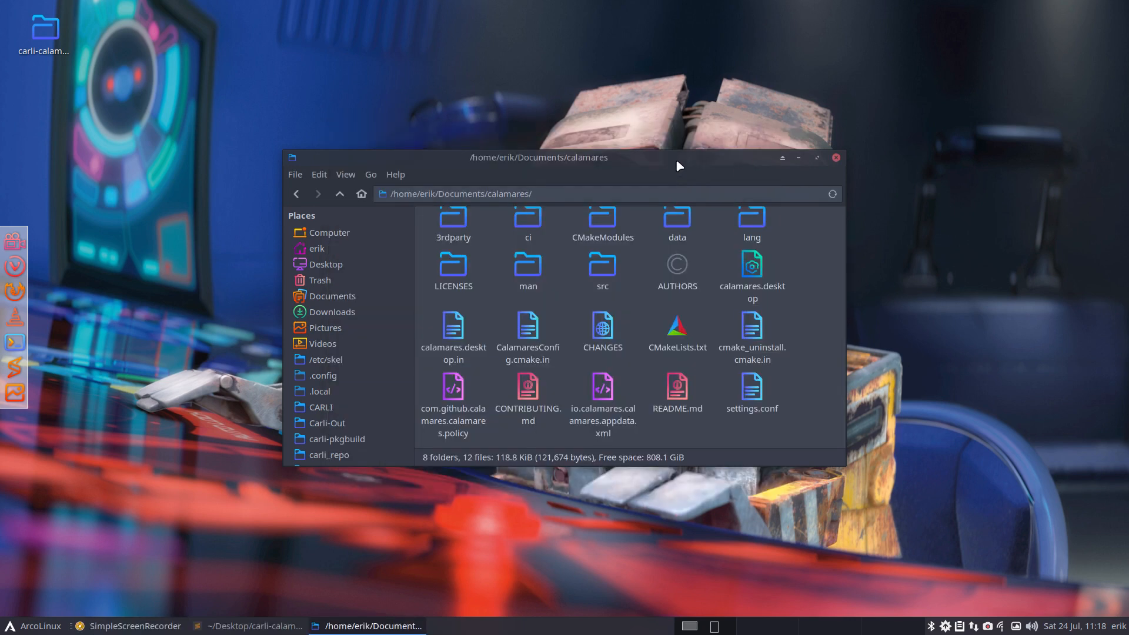
Open the Documents/calamares repository with gitahead and maximise its window
drag(680, 166, 681, 69)
right_click(635, 195)
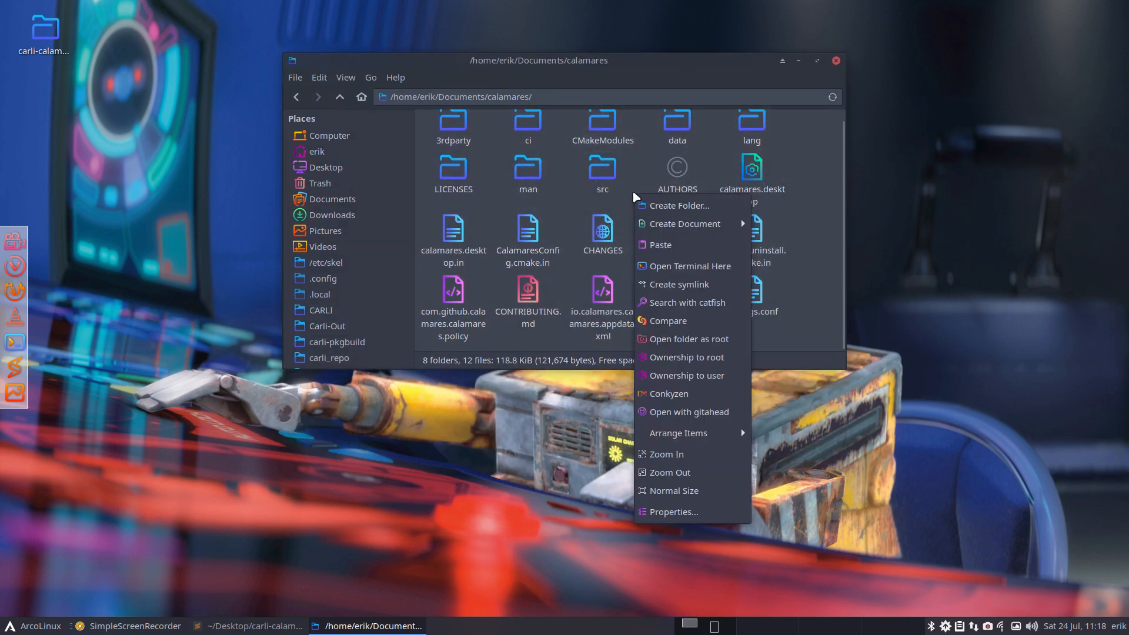
click(685, 413)
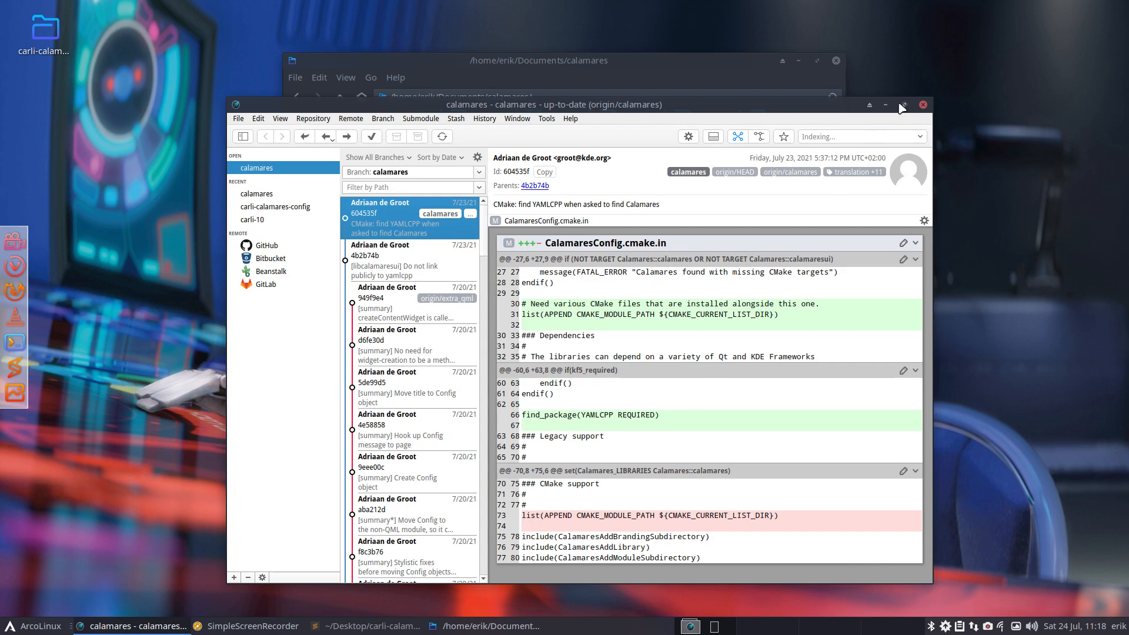
click(902, 106)
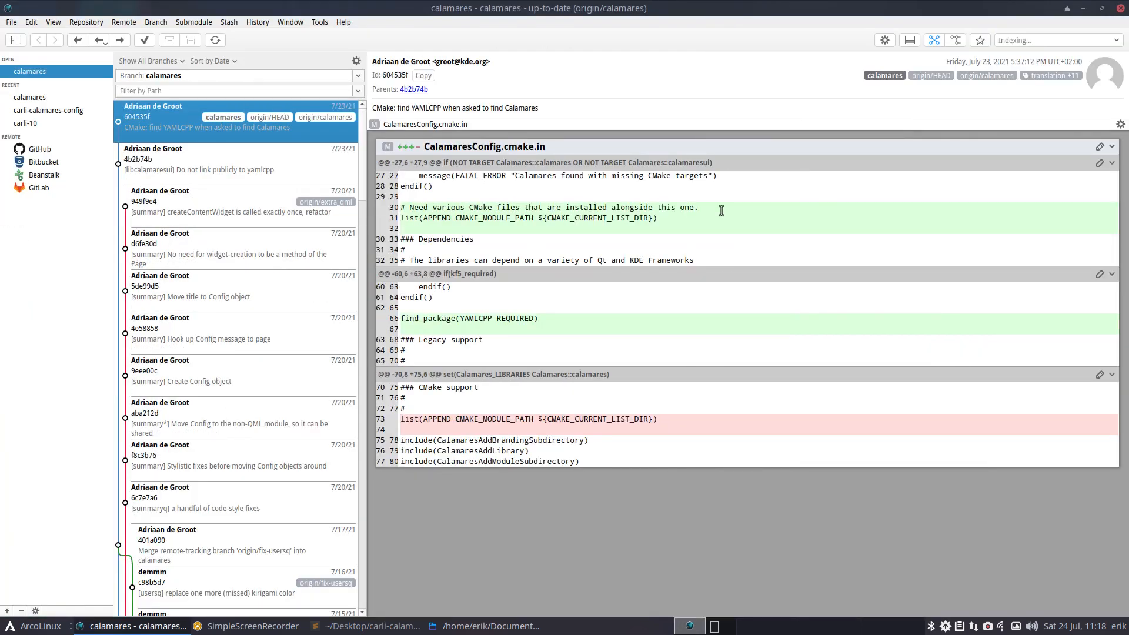
Review the file changes of the recent calamares commits from 604535f down to aba212d, then close gitahead and reposition the file manager
click(491, 216)
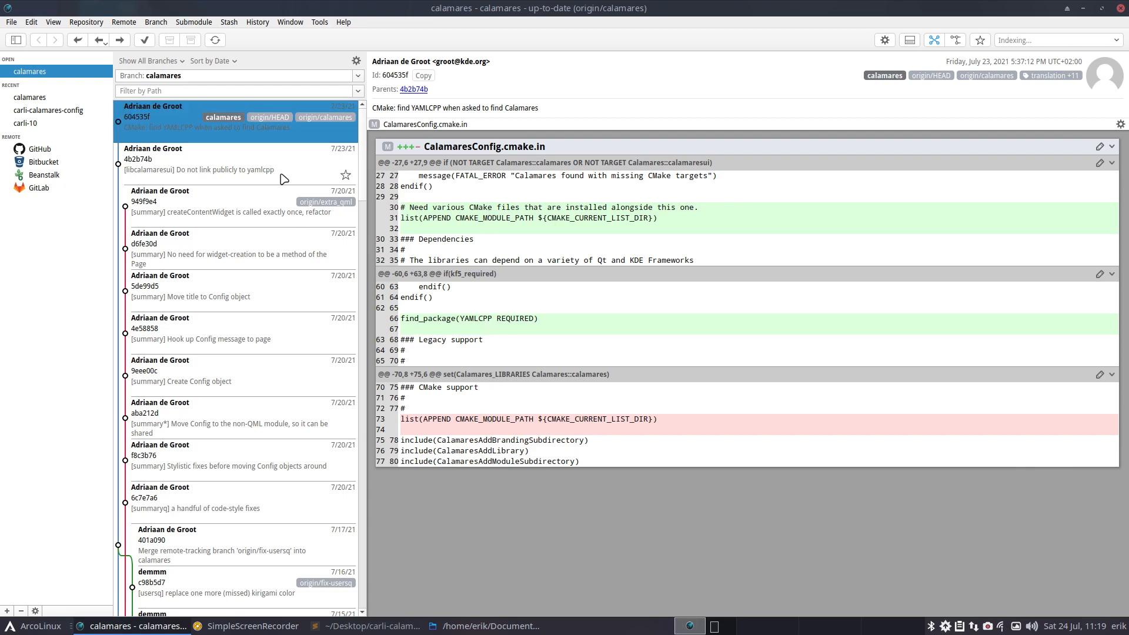
click(241, 167)
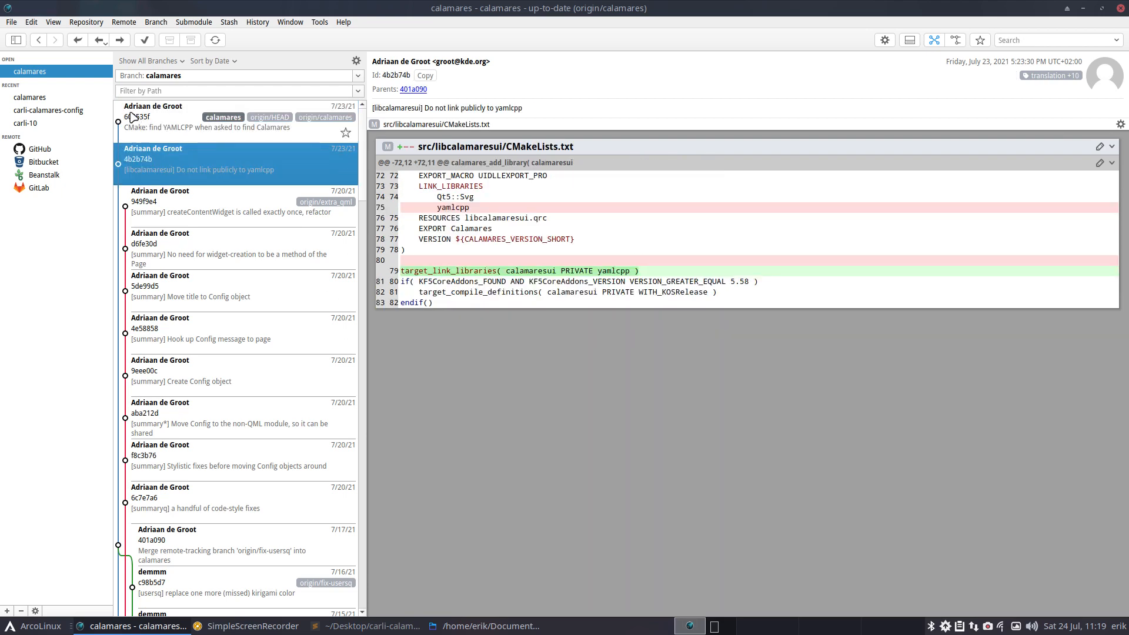
click(215, 209)
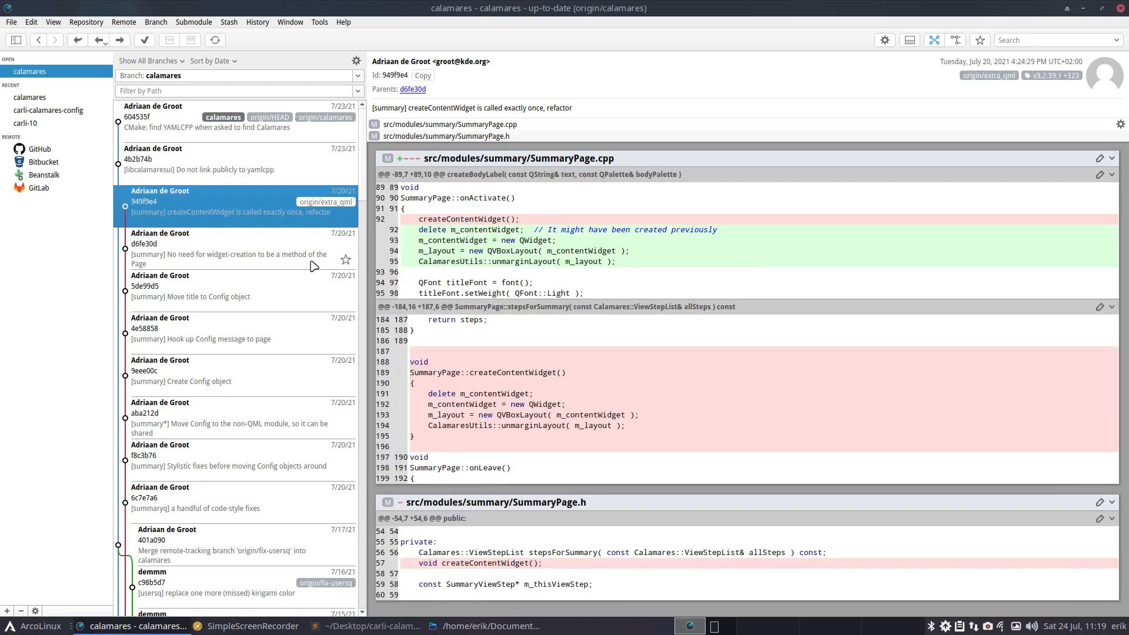
click(227, 258)
click(218, 295)
click(224, 329)
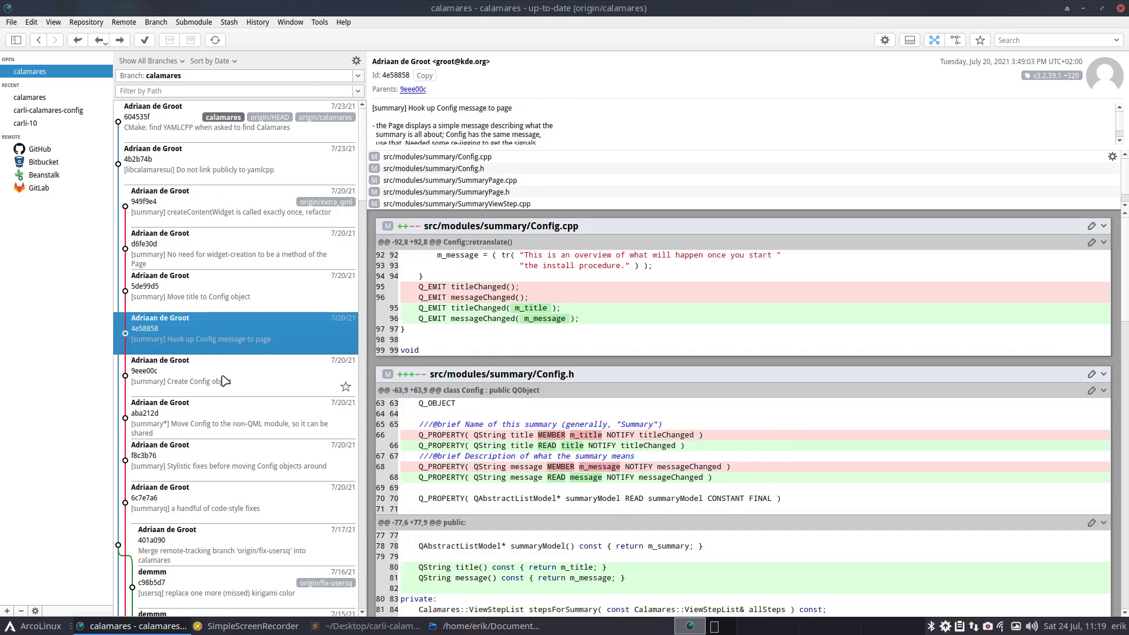
click(226, 380)
click(224, 427)
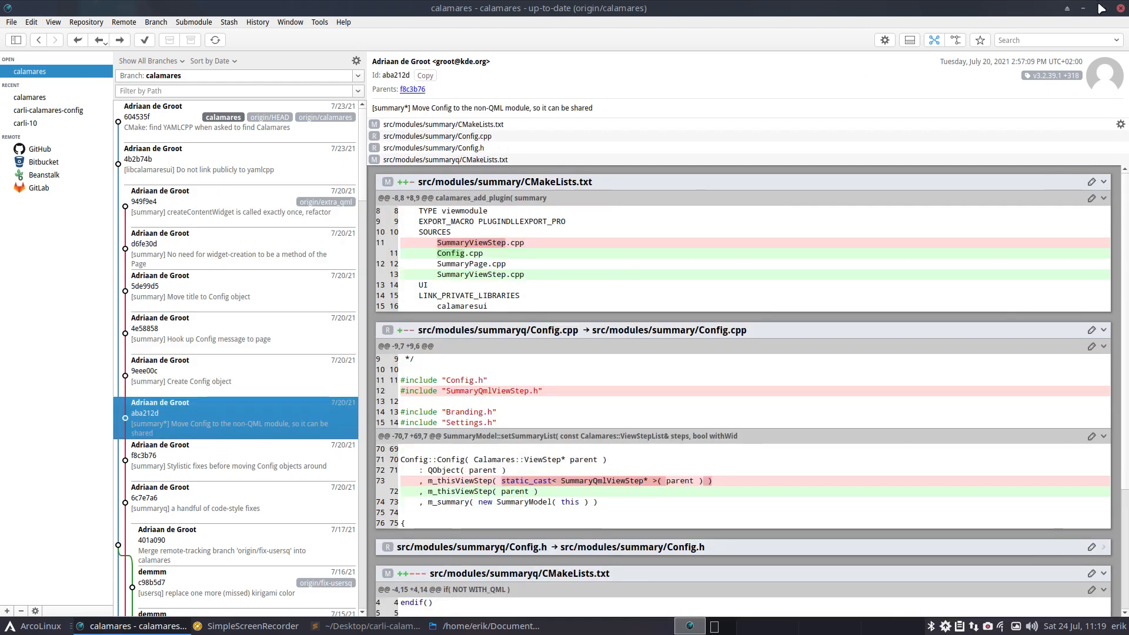
click(1121, 9)
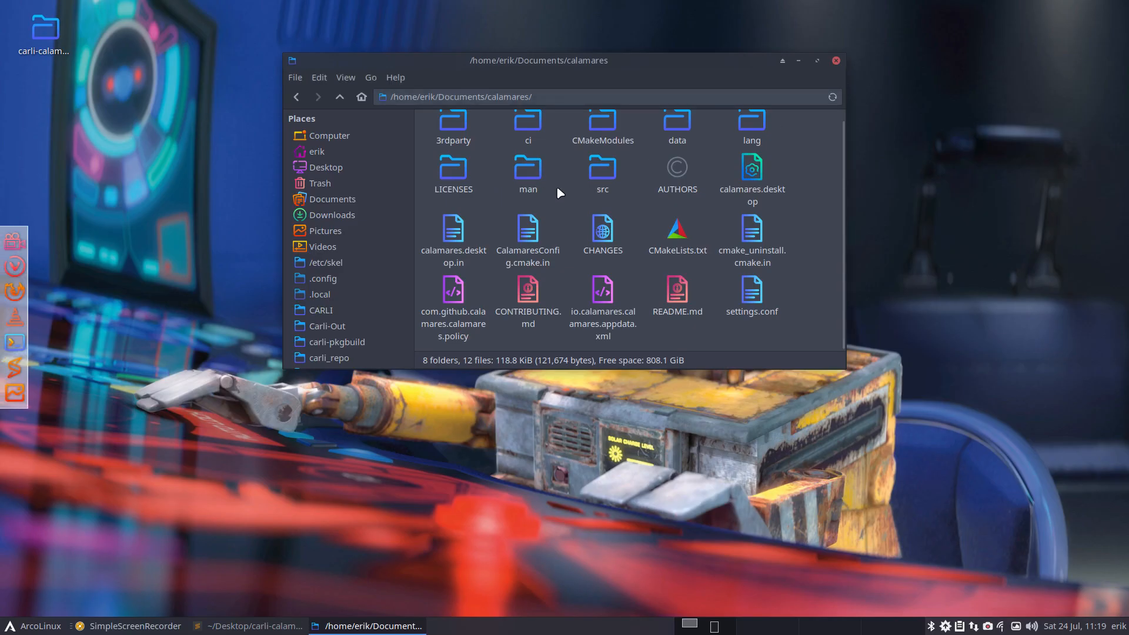
drag(626, 58, 628, 40)
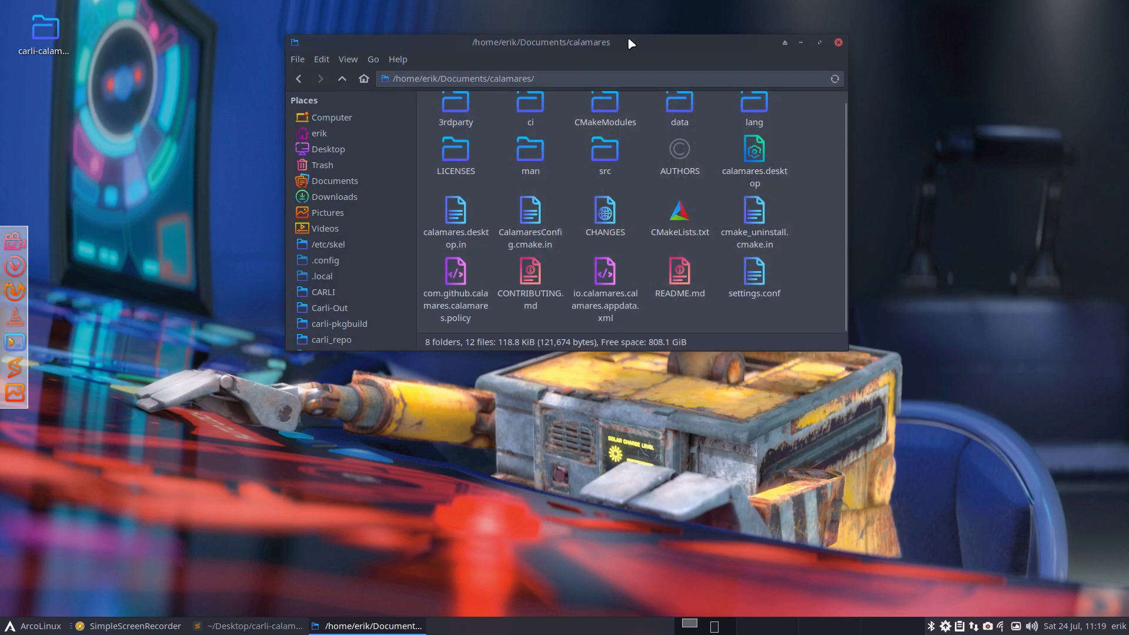
Go into the src/modules folder of the calamares repository and maximise the file manager window
double_click(605, 150)
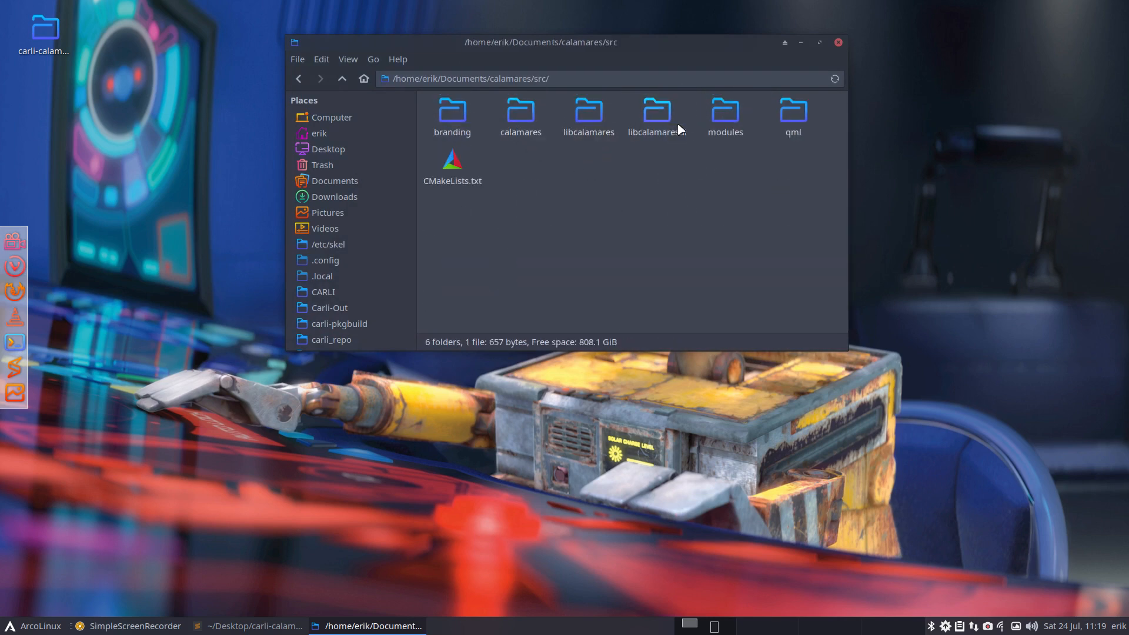
double_click(725, 113)
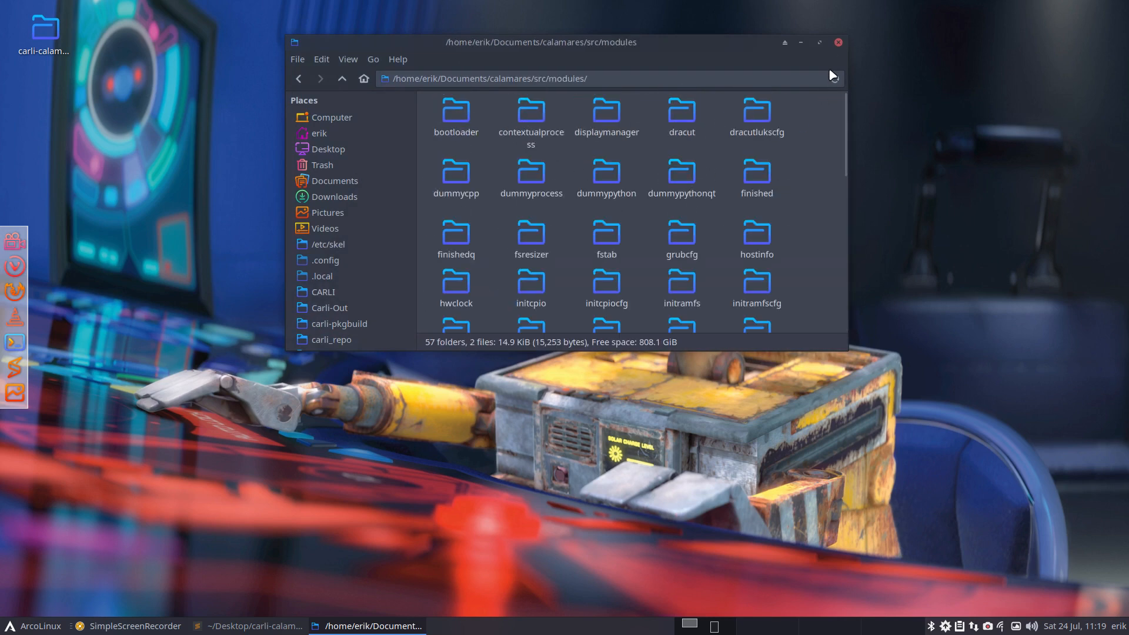
click(820, 42)
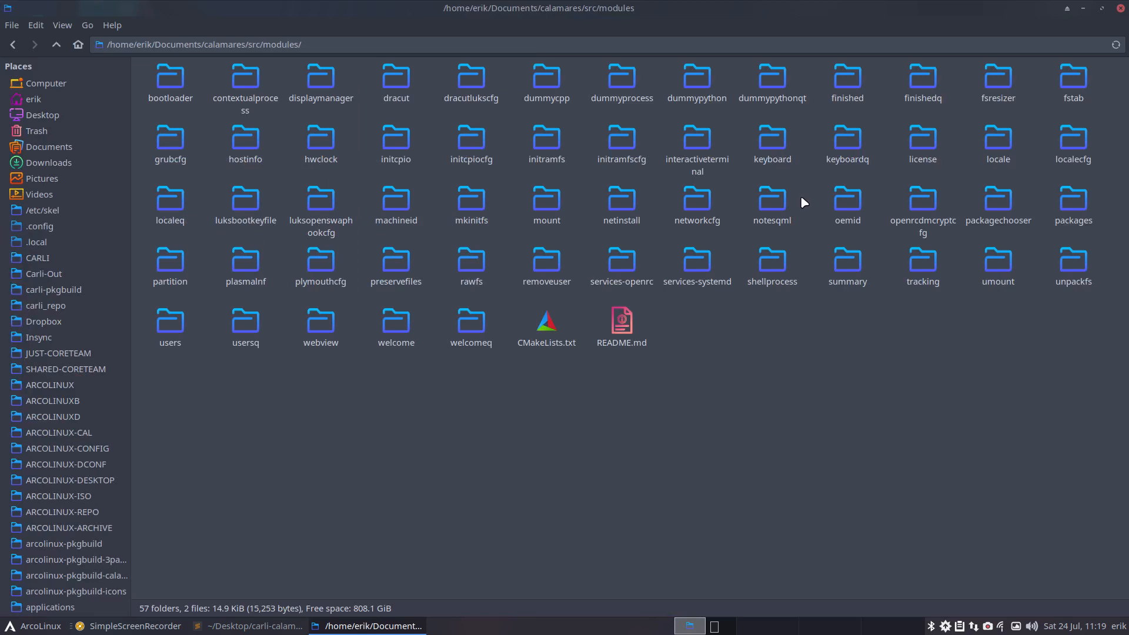
Select the welcome and welcomeq module folders together and compare them in Meld
click(396, 328)
click(479, 320)
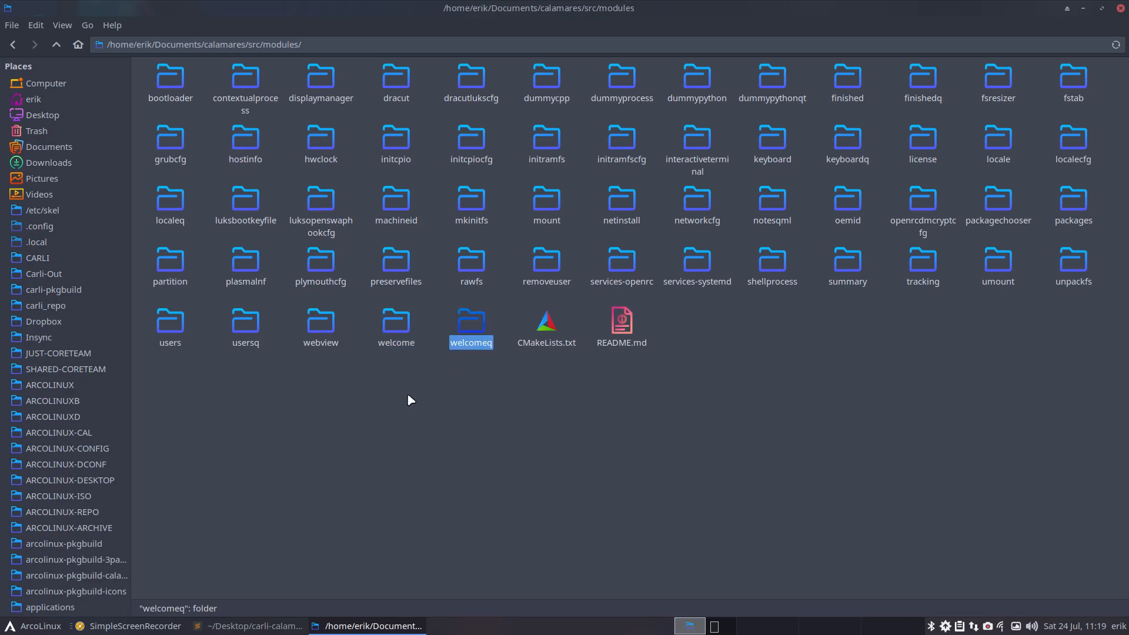
drag(389, 394, 473, 325)
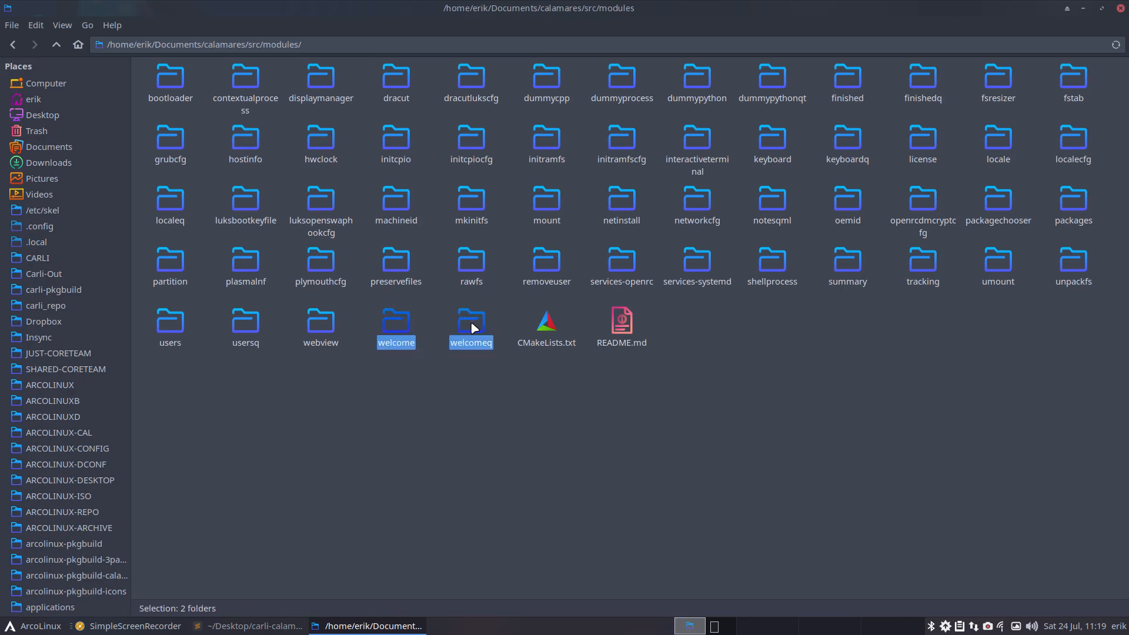
right_click(474, 328)
click(556, 532)
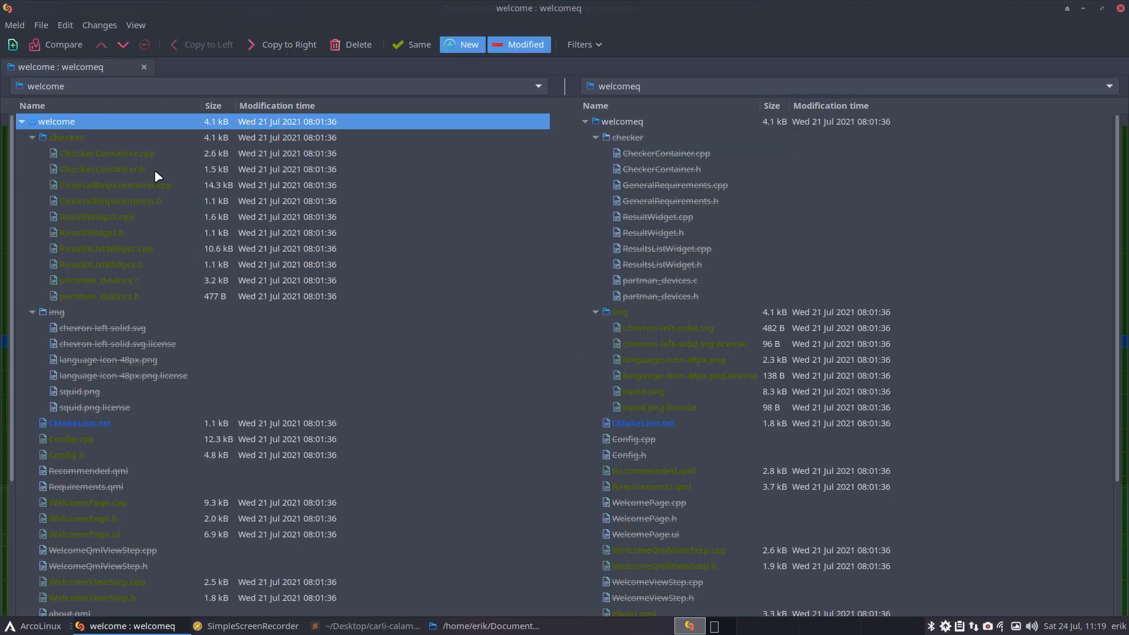
Examine how welcome and welcomeq differ in the checker folder, the img folder and CMakeLists.txt
click(157, 154)
click(657, 329)
click(685, 359)
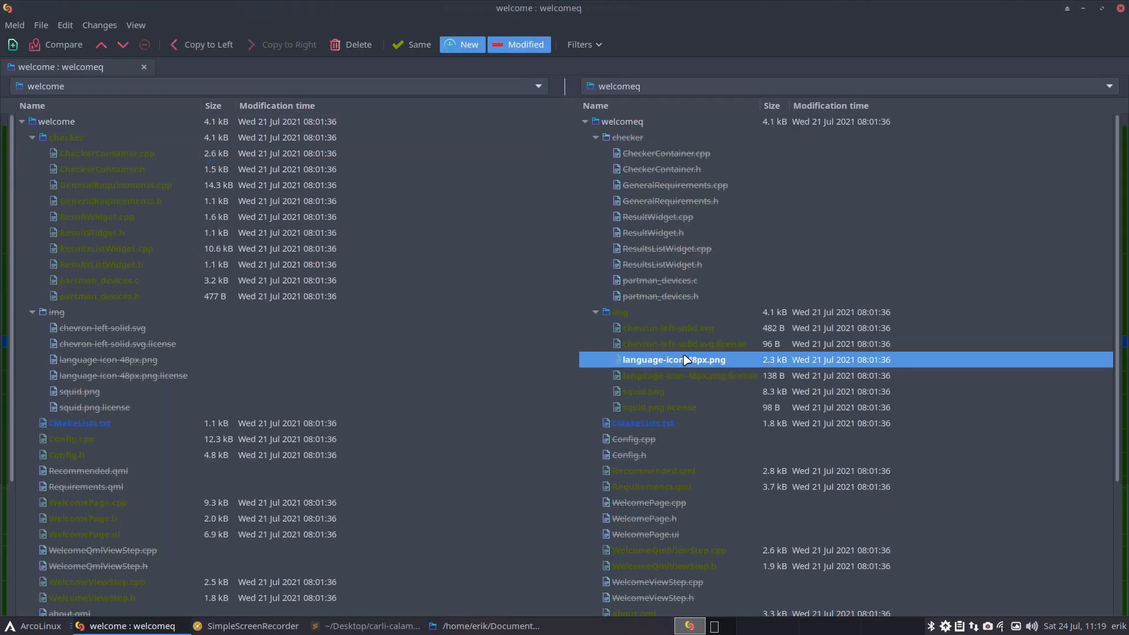
click(664, 318)
click(668, 427)
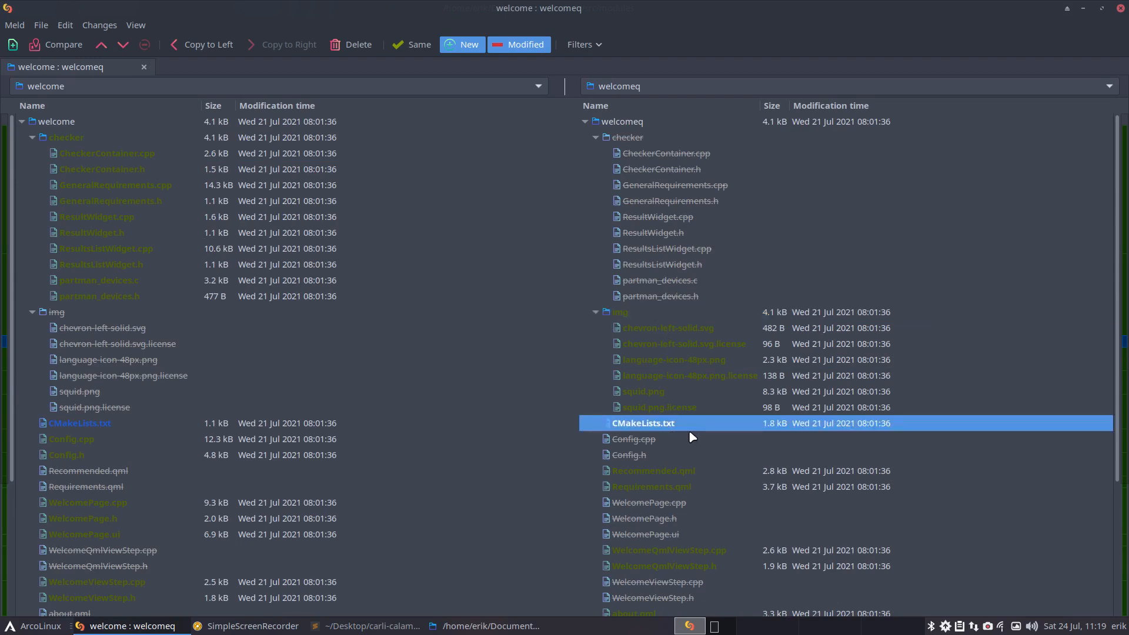
Examine the remaining differences between welcome and welcomeq, from the Config files through the QML files to welcomeq.conf and welcomeq.qml
scroll(685, 435, down, 4)
click(658, 274)
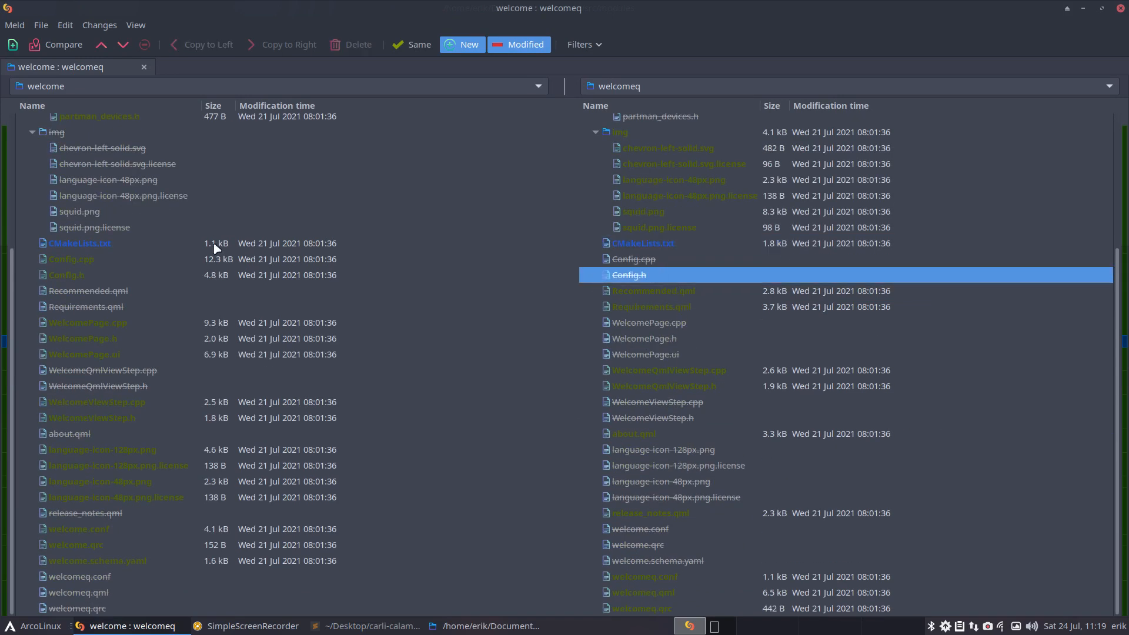
click(215, 248)
click(151, 279)
click(158, 293)
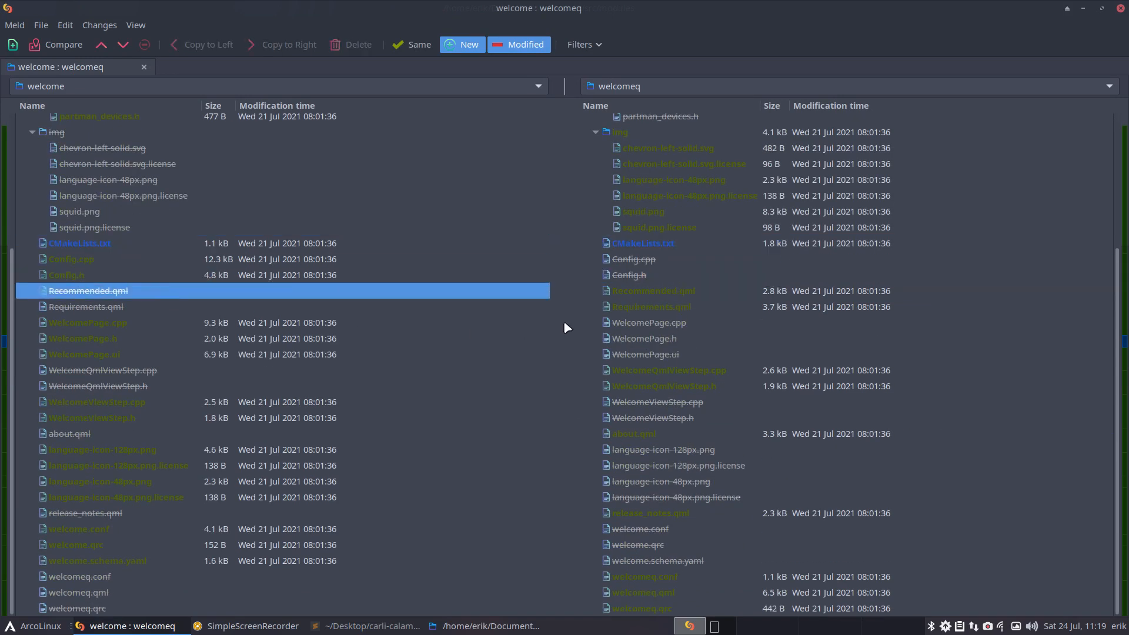
click(641, 292)
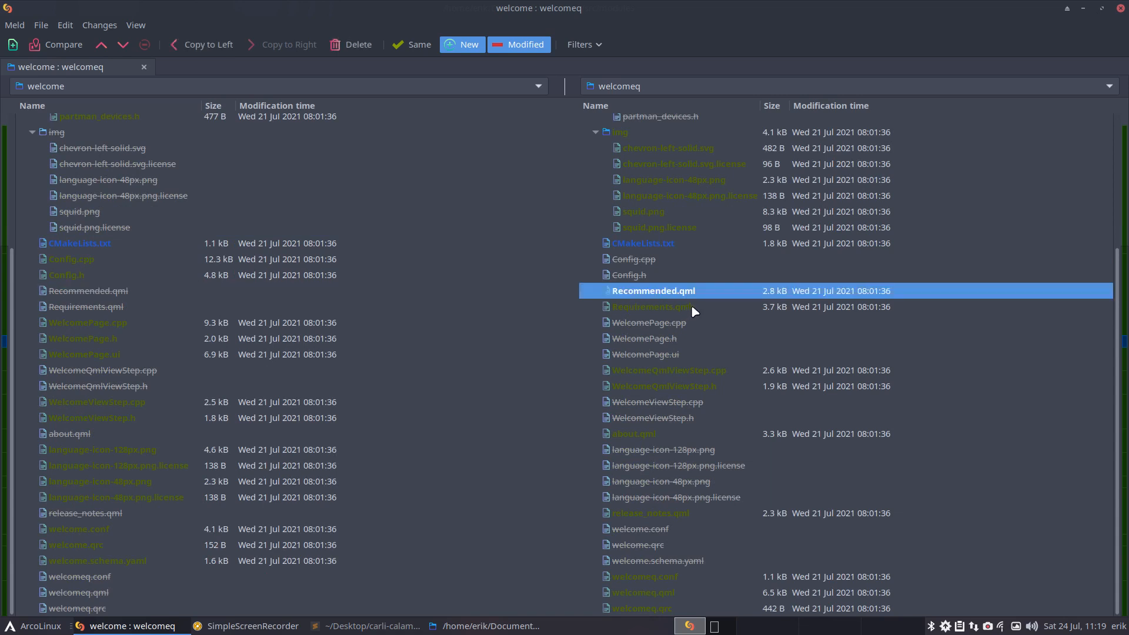
click(691, 308)
click(753, 372)
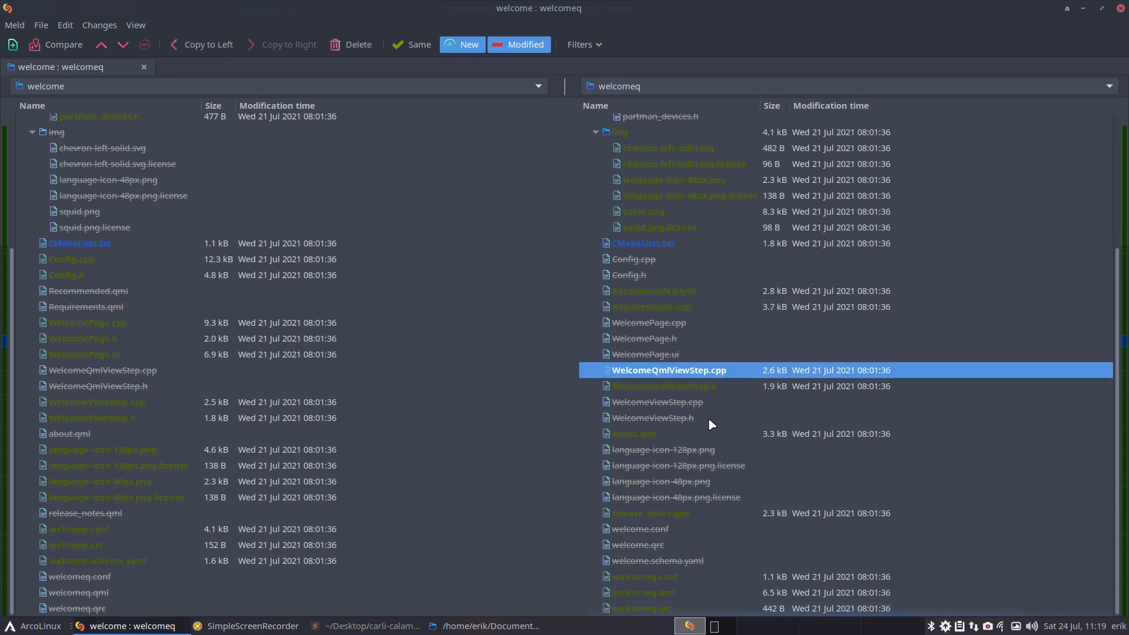
click(712, 432)
click(697, 514)
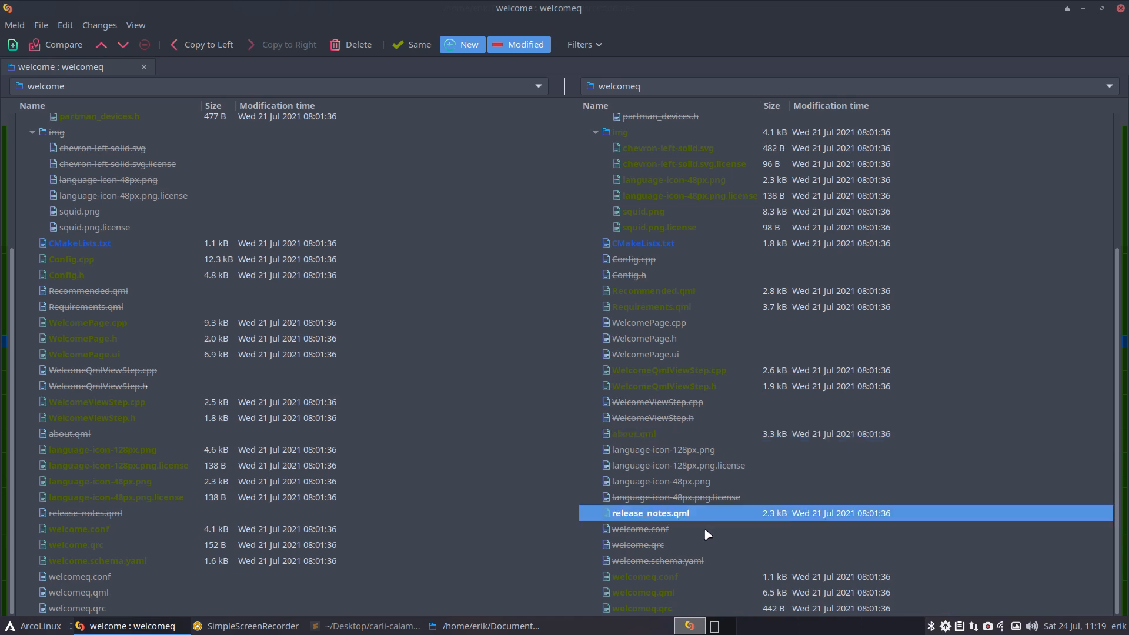
click(678, 578)
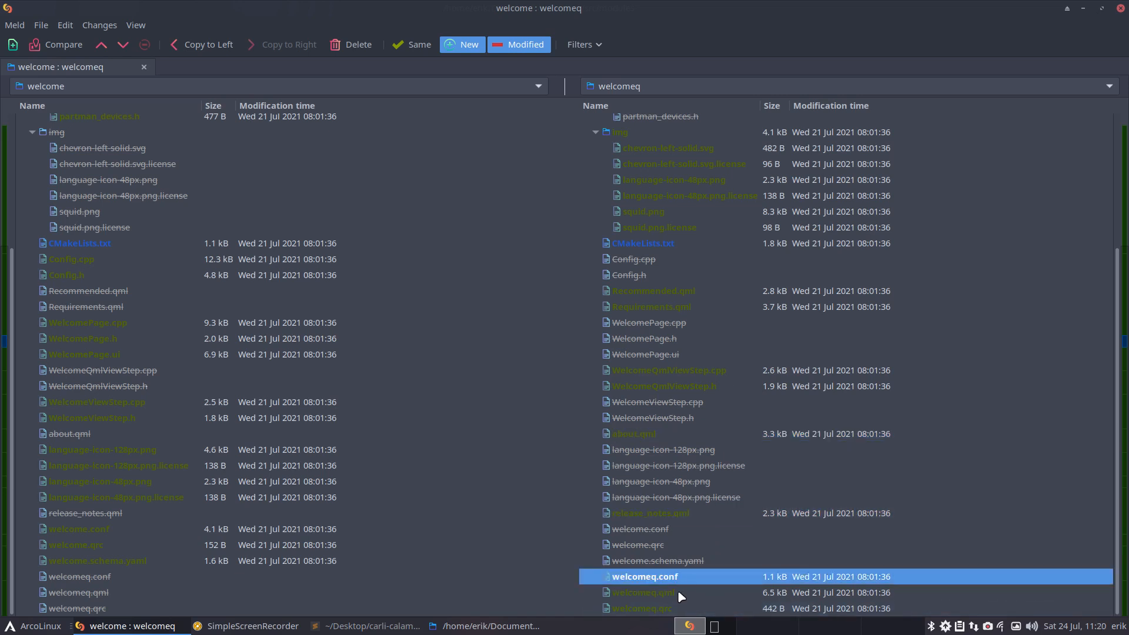
click(677, 592)
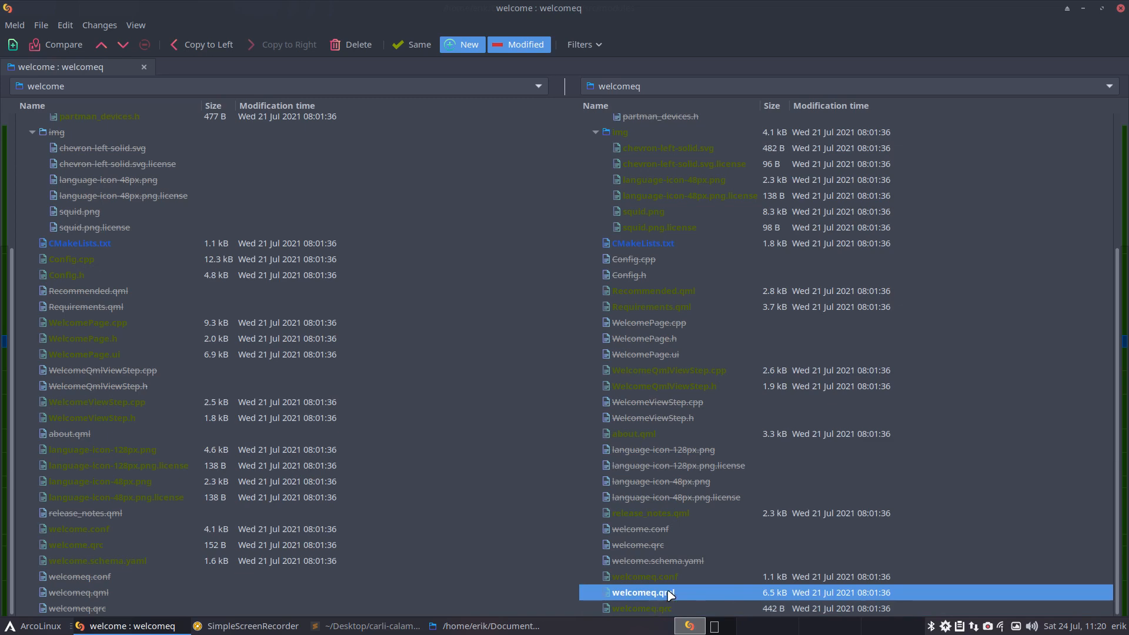
Open welcomeq.qml from the comparison, read through its code, then close the file and Meld
double_click(668, 593)
scroll(347, 373, down, 20)
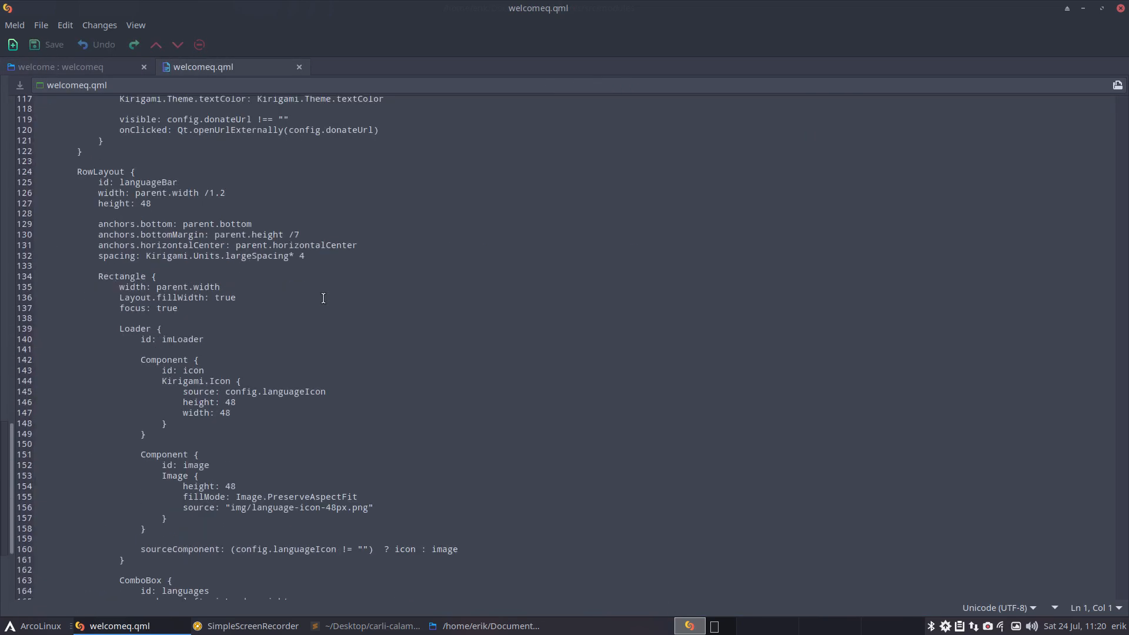
click(298, 67)
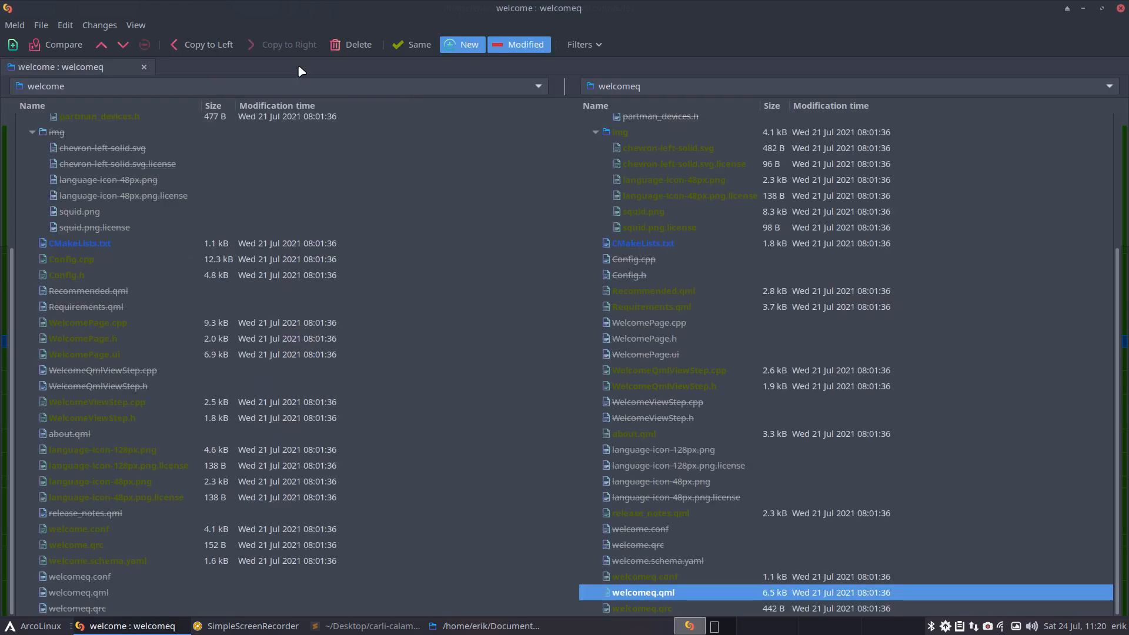
click(1120, 9)
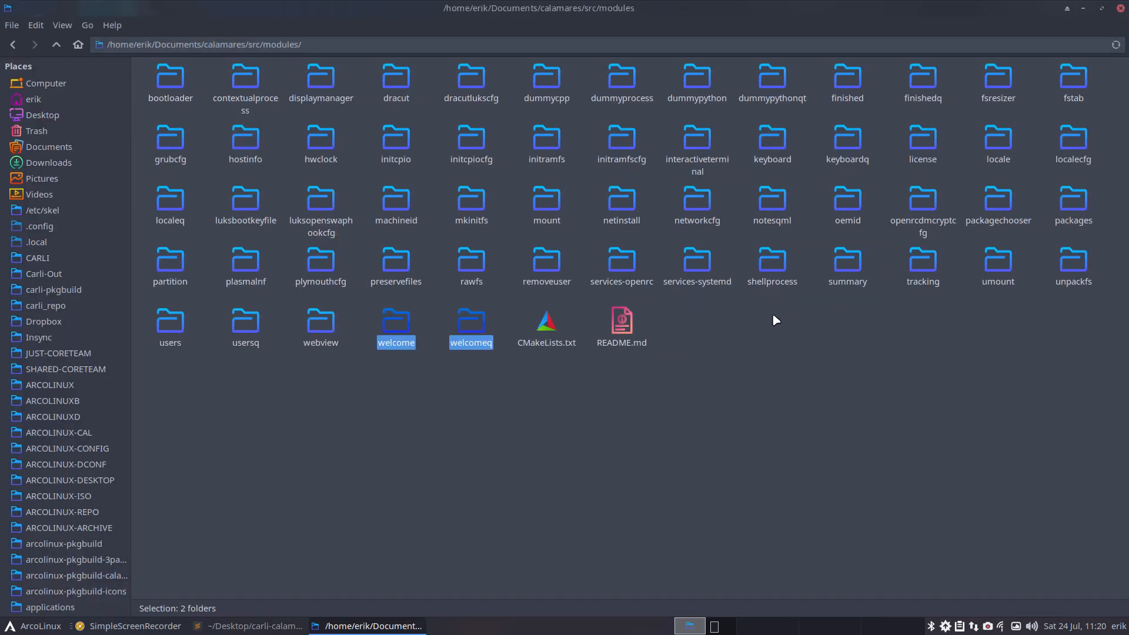
Look through the packagechooser module folder and its images subfolder, then return to packagechooser
click(60, 50)
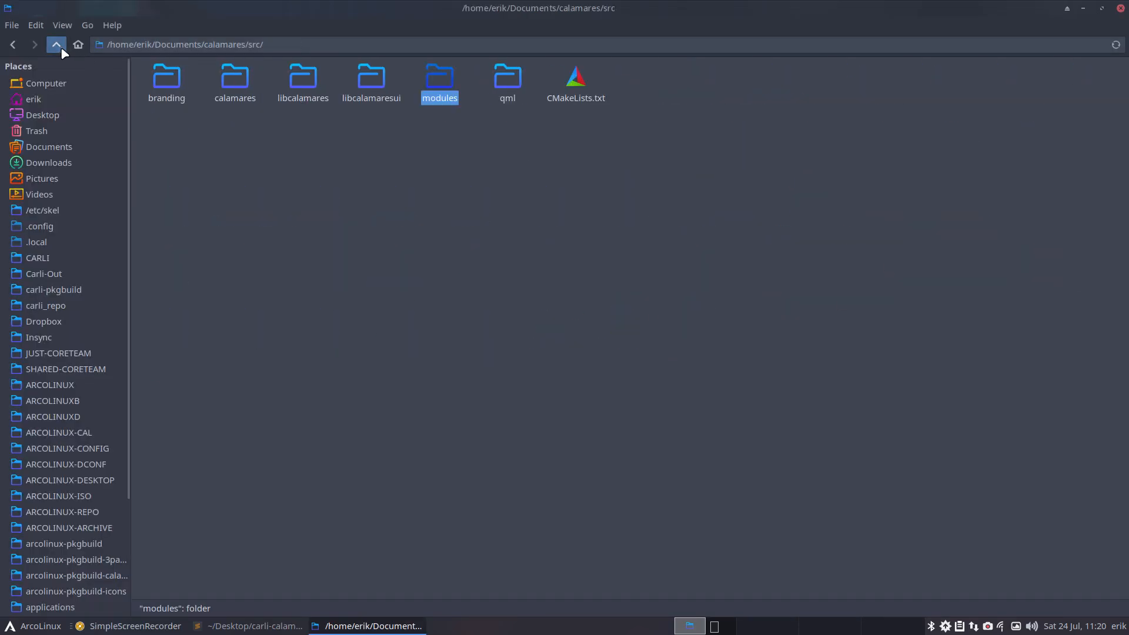
double_click(447, 97)
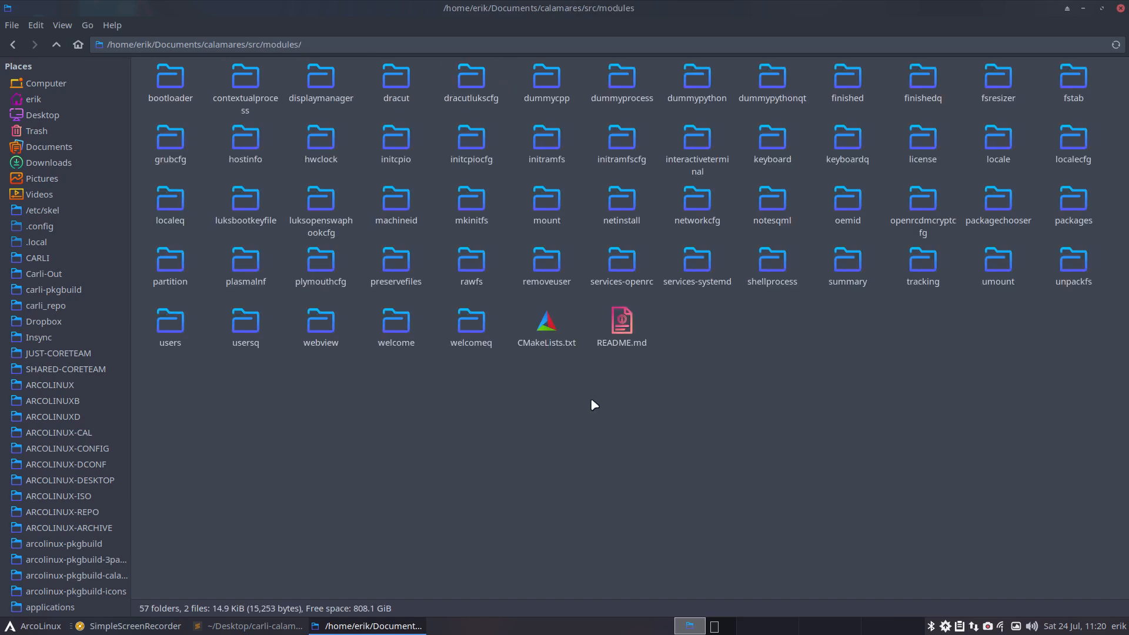
double_click(999, 200)
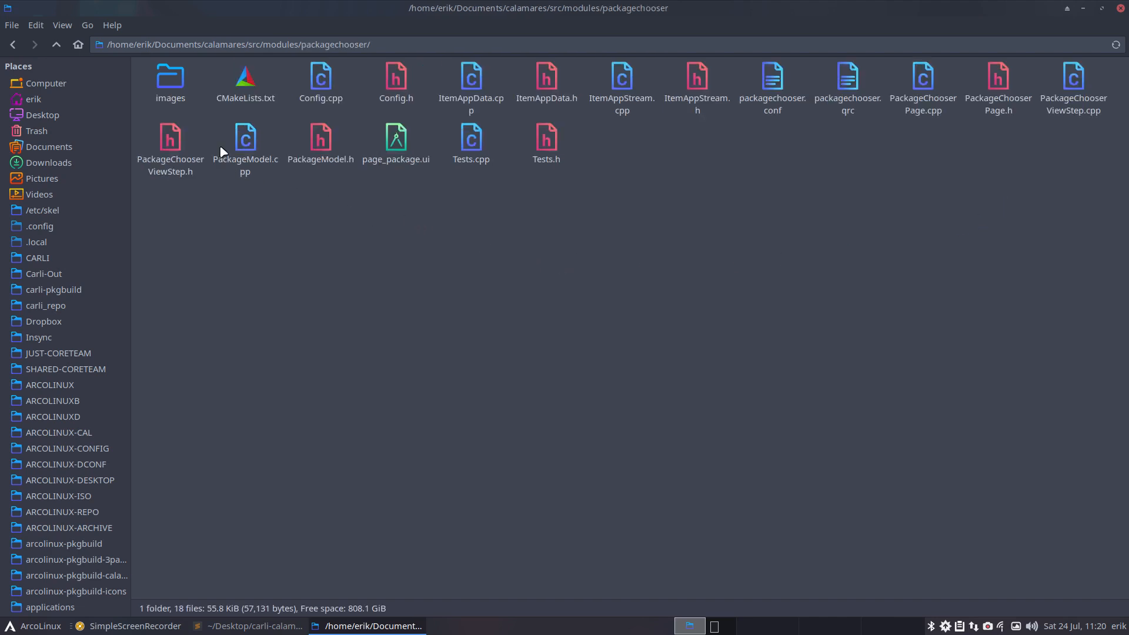
double_click(171, 79)
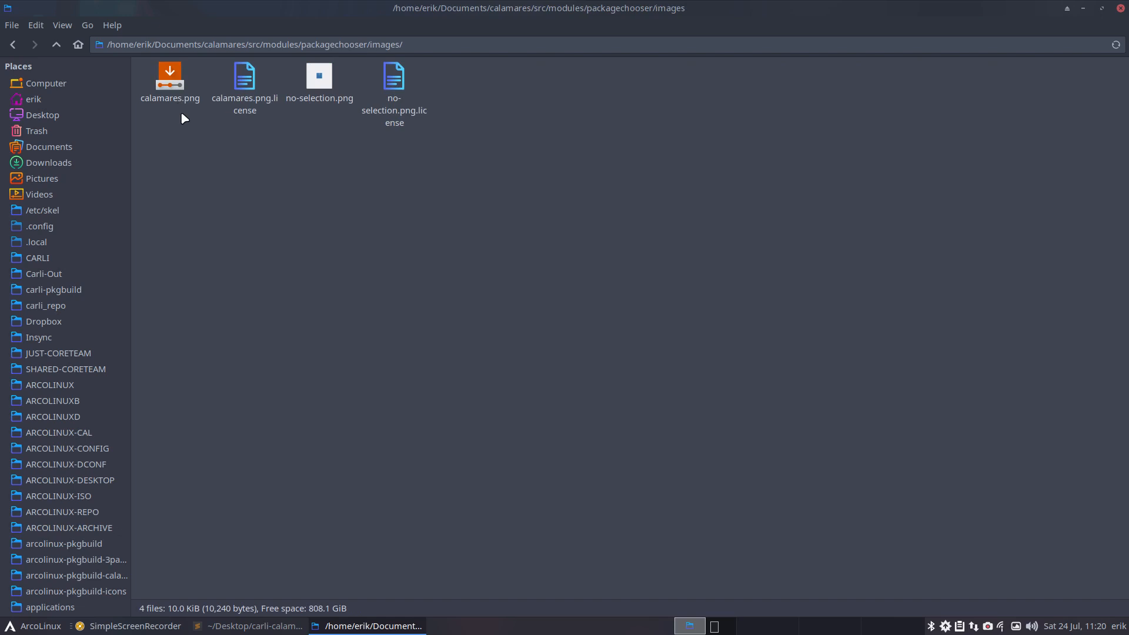
click(56, 45)
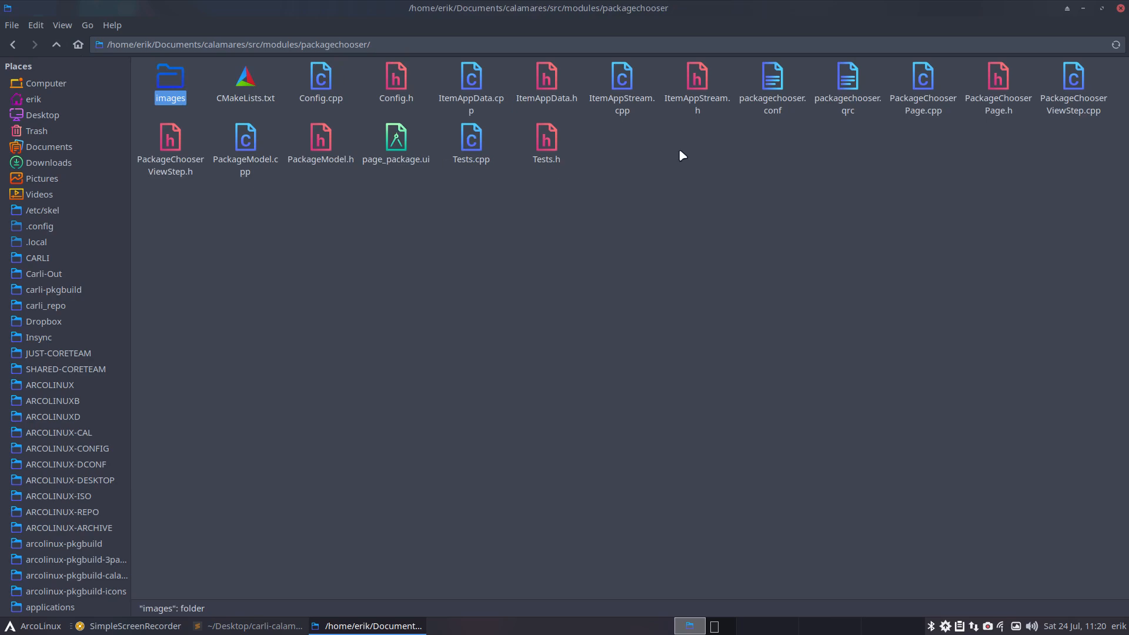
Open packagechooser.conf in the text editor and read it through to the items list at the end
double_click(773, 88)
scroll(782, 271, down, 3)
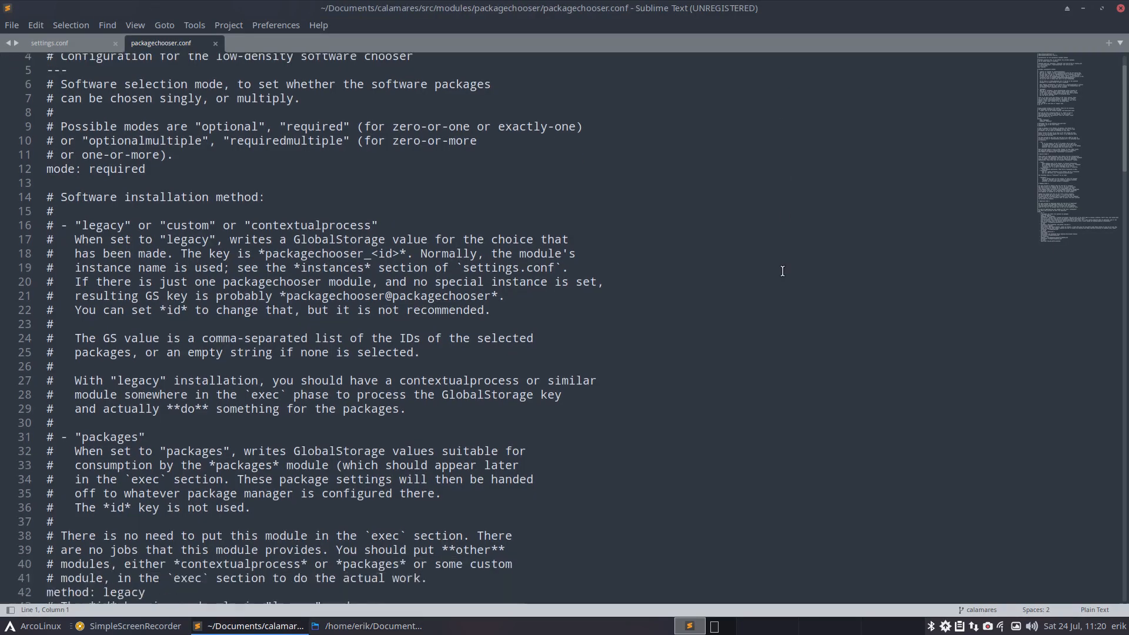
scroll(529, 308, down, 6)
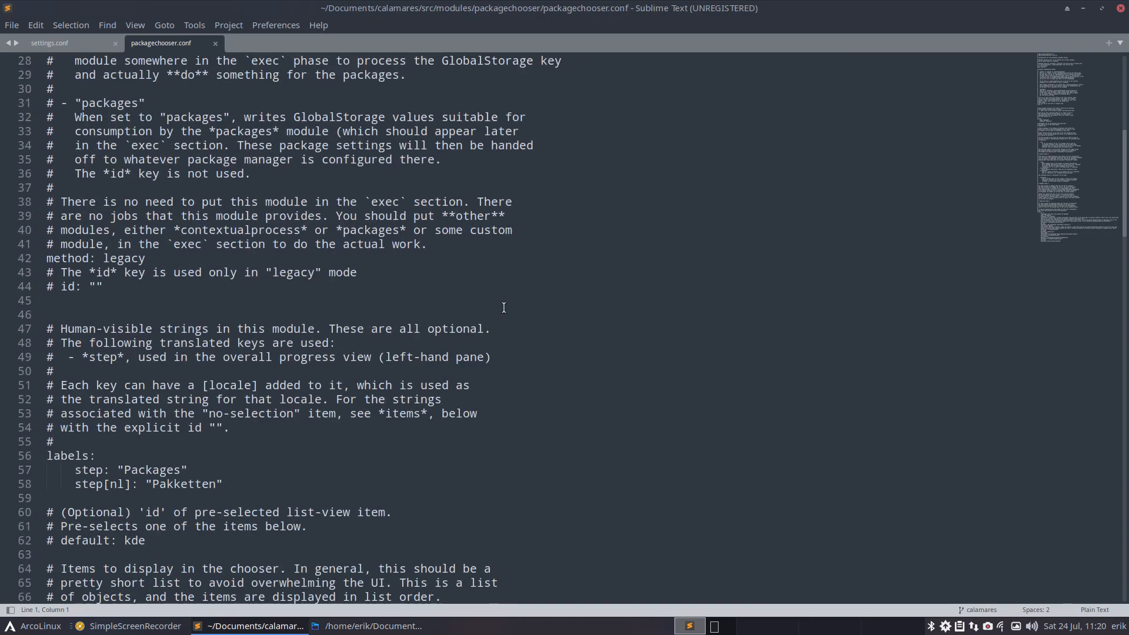
scroll(504, 308, down, 12)
scroll(504, 308, down, 17)
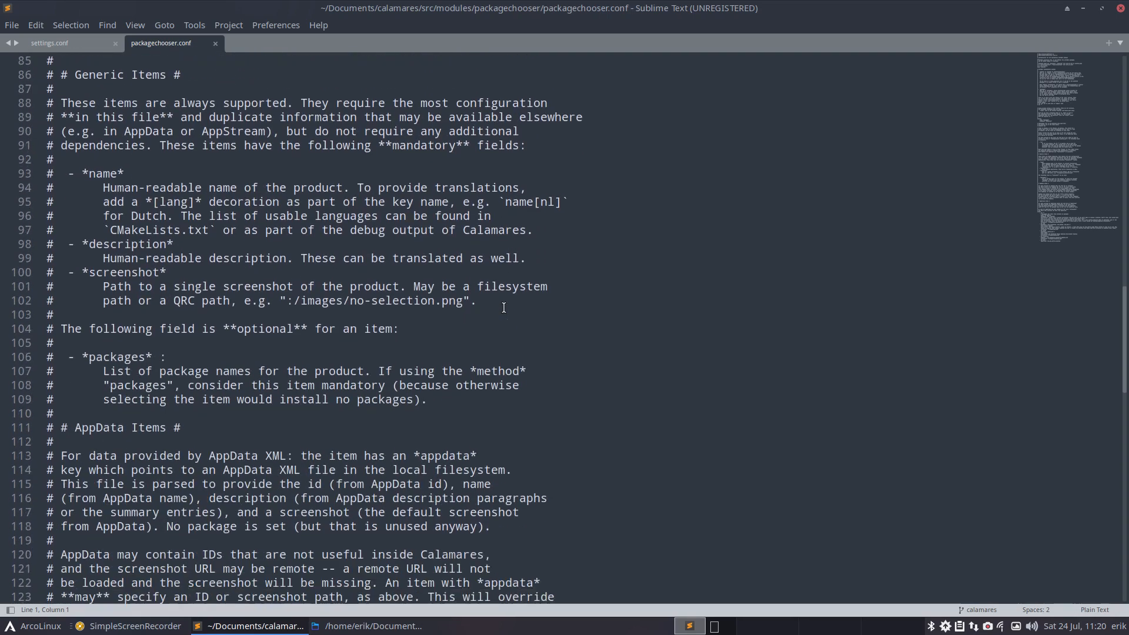
scroll(504, 308, down, 8)
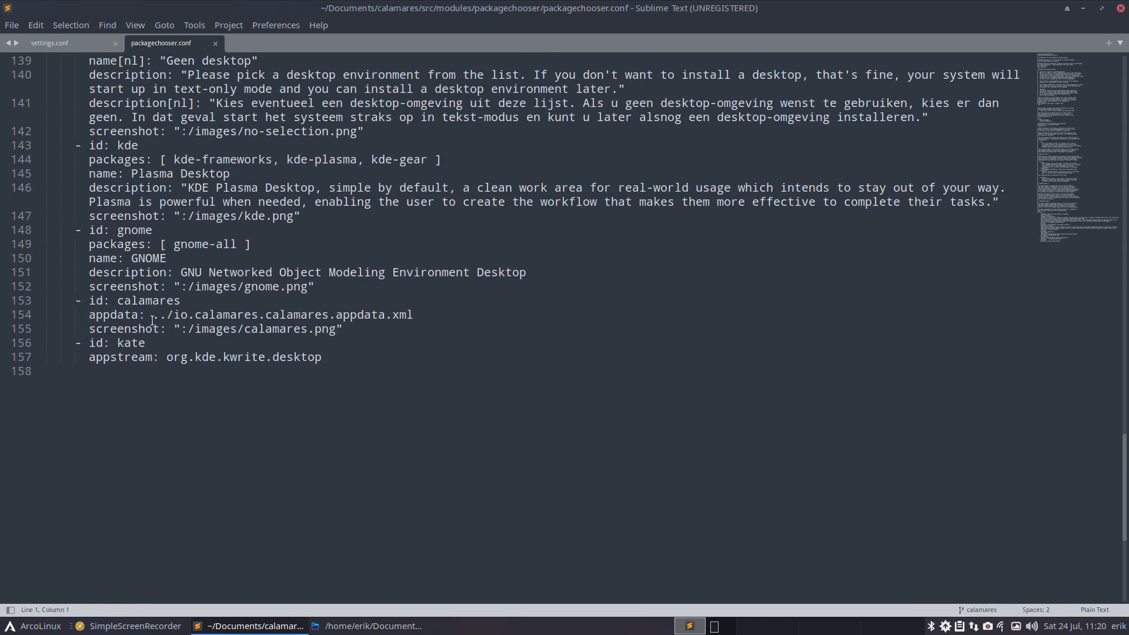
Examine the screenshot image paths and appstream entry of the kde, gnome, calamares and kate items in packagechooser.conf
click(176, 273)
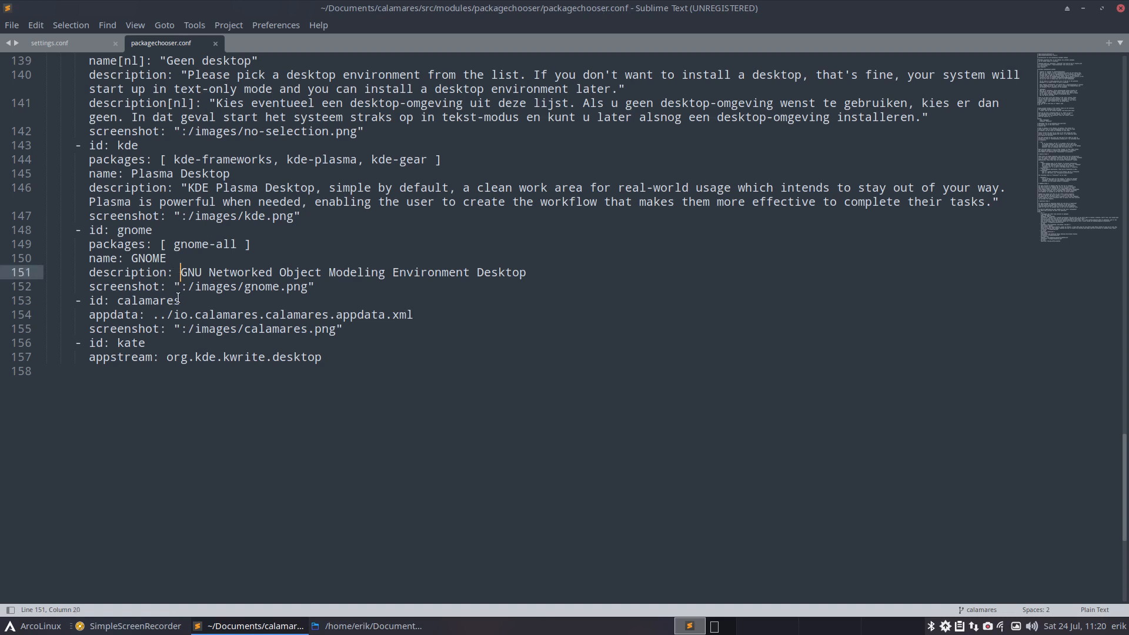
drag(207, 283, 308, 286)
click(167, 357)
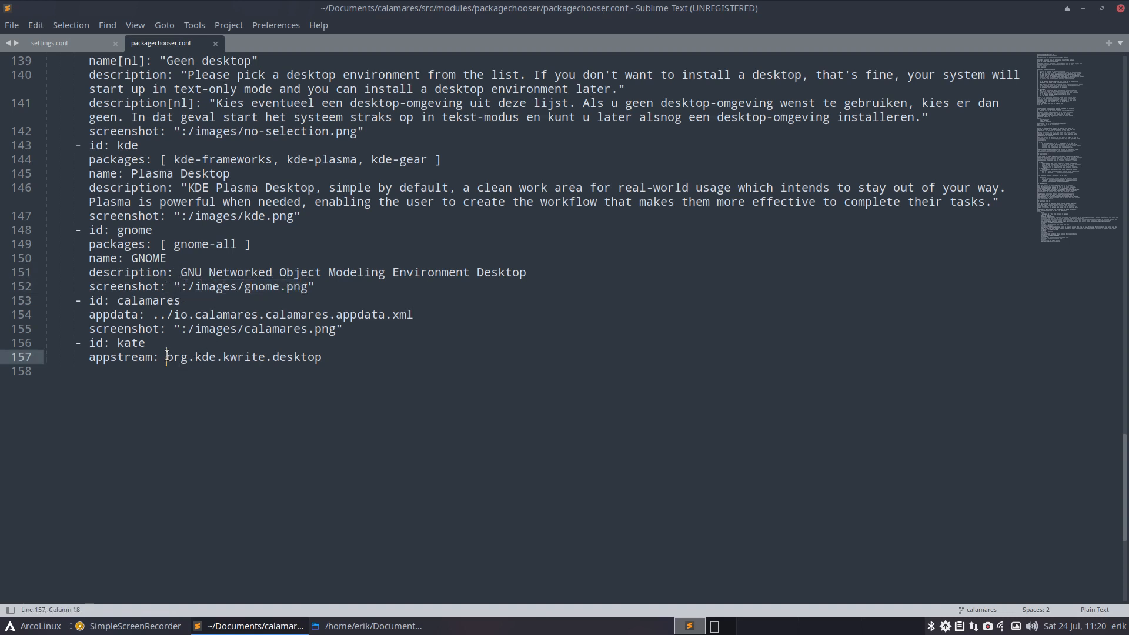
drag(187, 329, 335, 330)
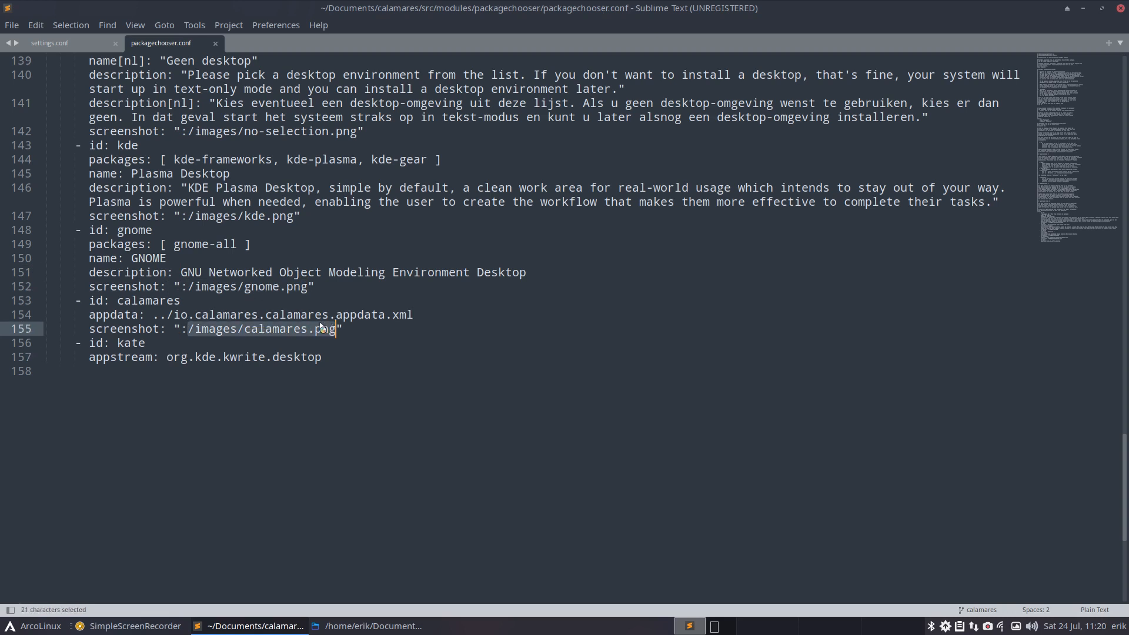
click(209, 286)
click(202, 244)
key(Up)
key(Up)
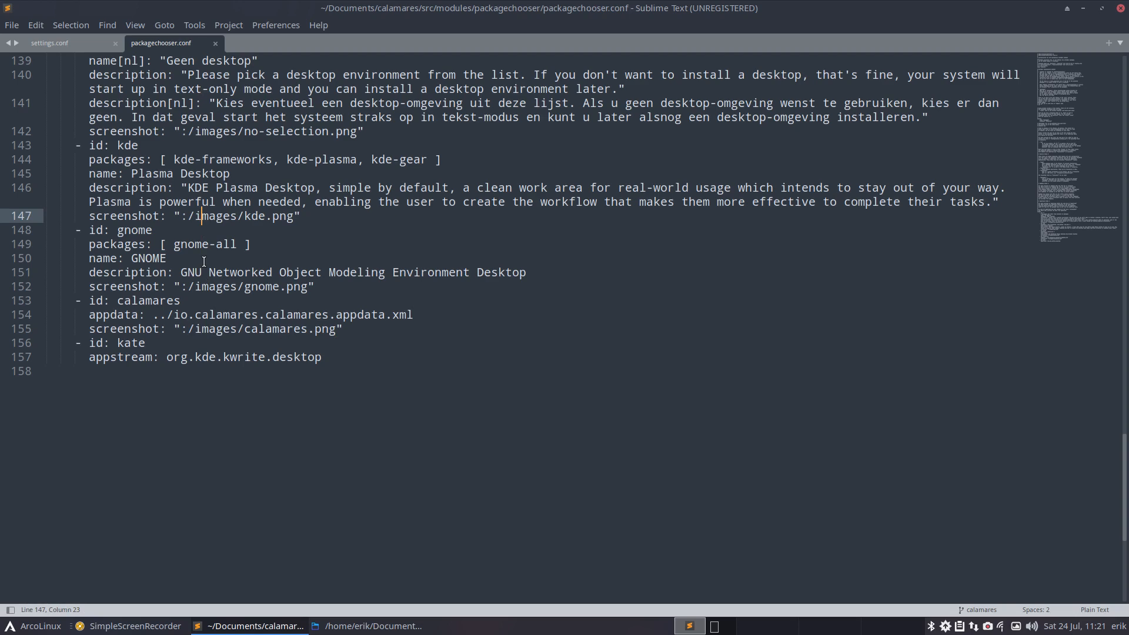
Examine the ids and package lists of the kde and gnome items in packagechooser.conf
scroll(205, 261, up, 5)
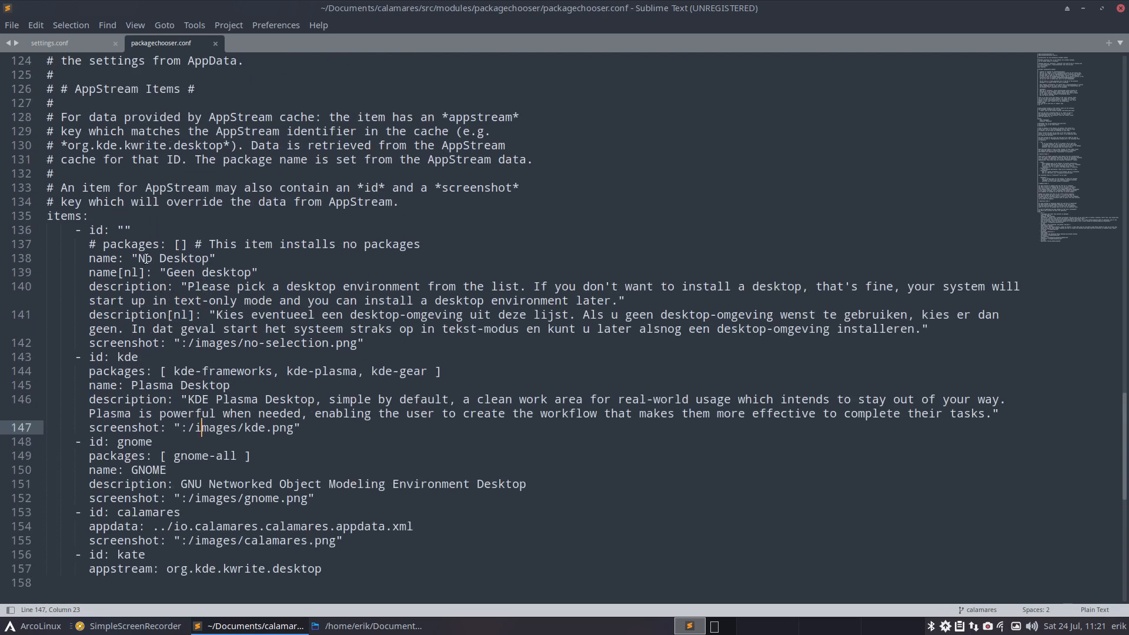
double_click(122, 355)
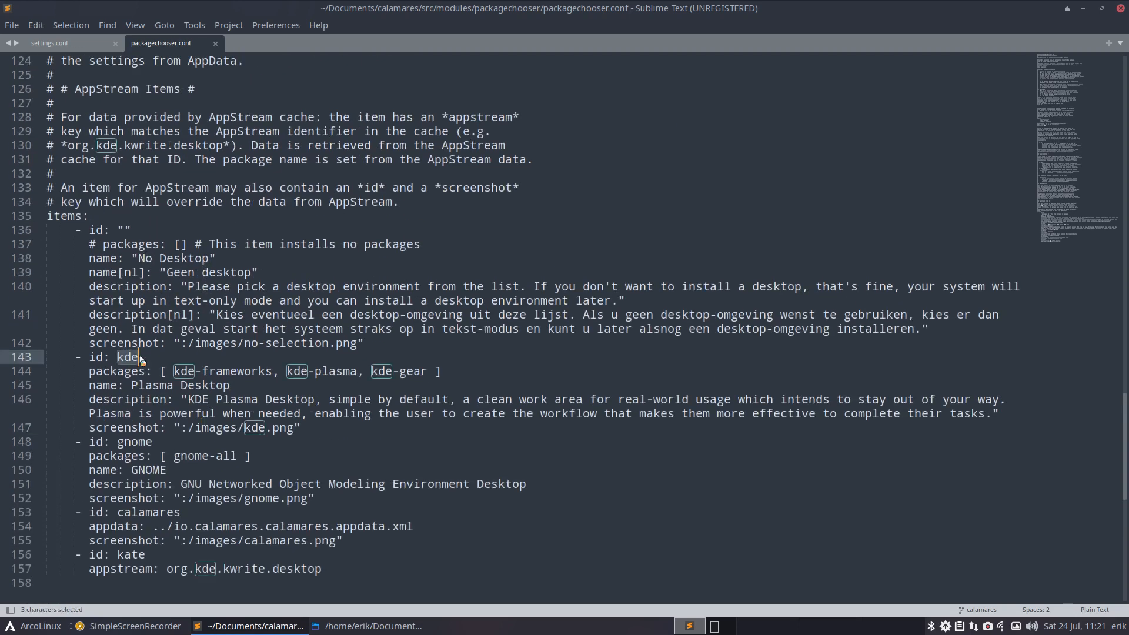
click(211, 366)
click(322, 371)
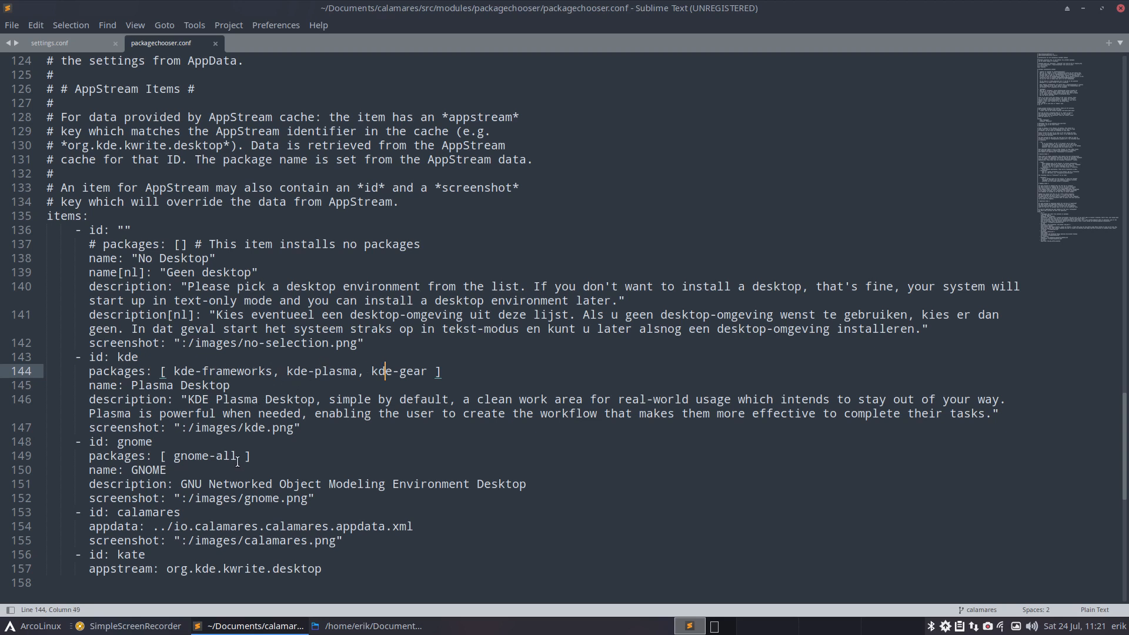
double_click(199, 455)
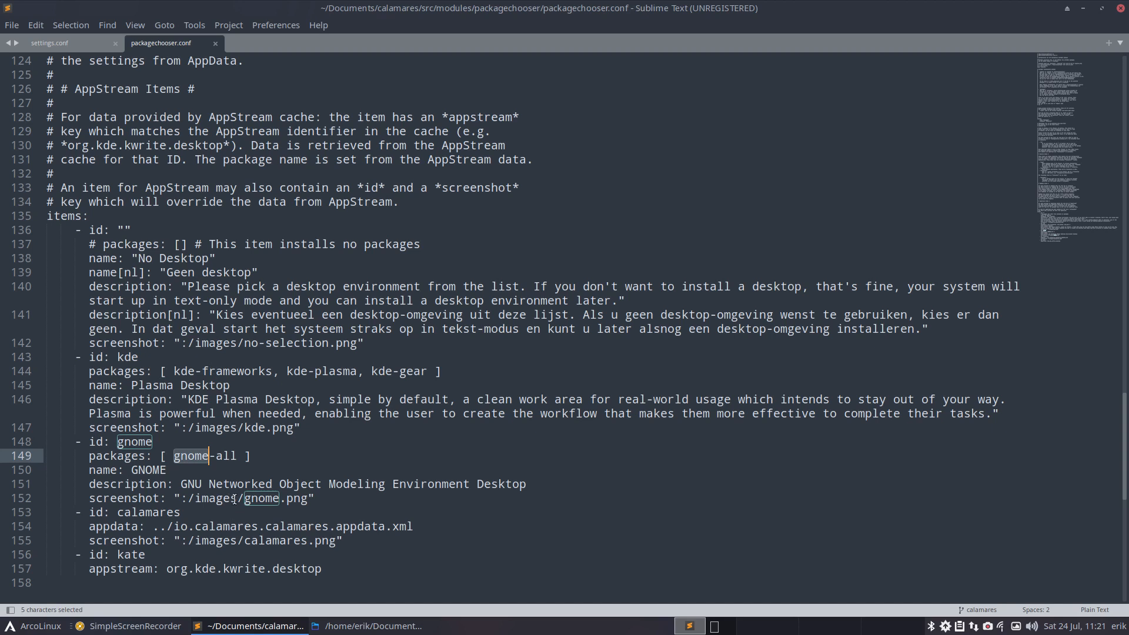
Copy packagechooser.conf from the Calamares source into etc/calamares/modules of the Desktop carli-calamares-config folder
click(1121, 9)
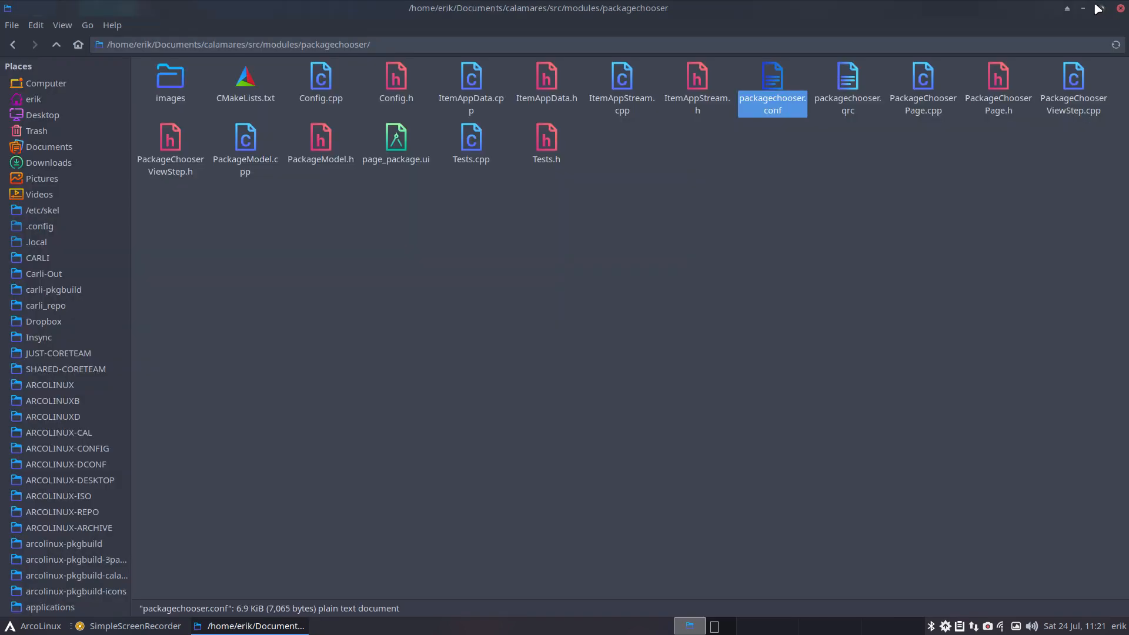
click(811, 231)
click(773, 79)
click(113, 116)
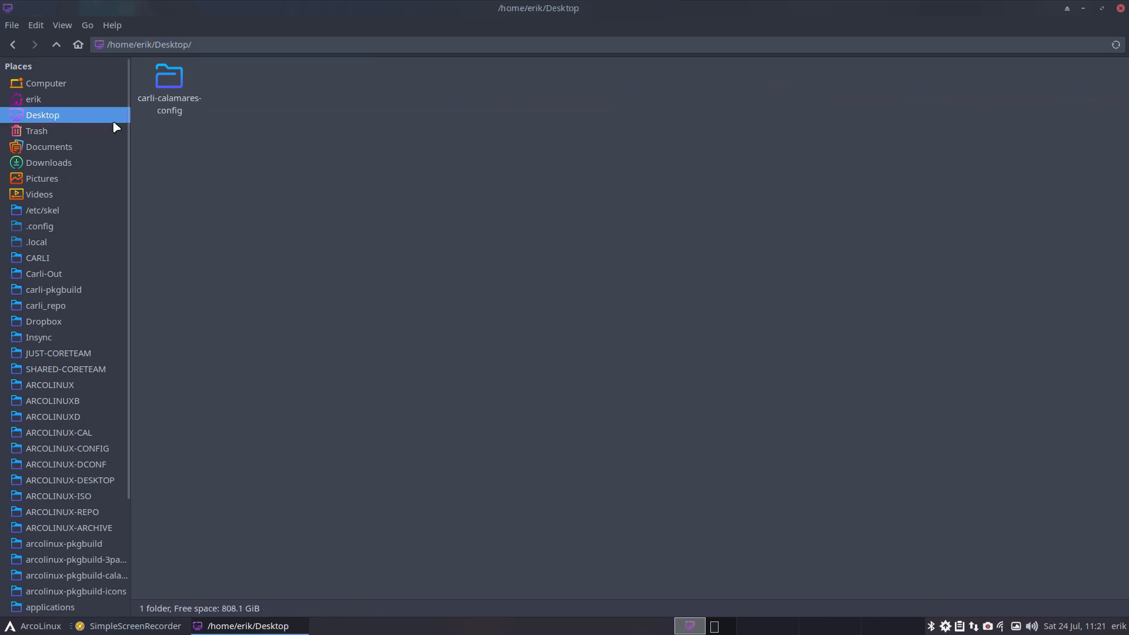
double_click(158, 83)
double_click(167, 80)
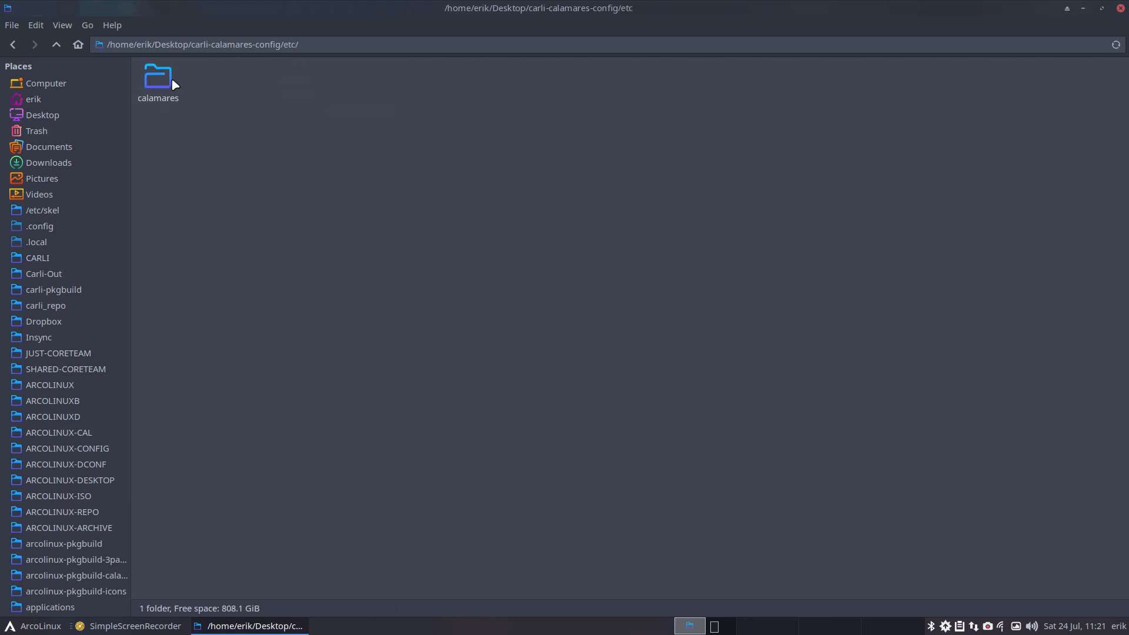
click(168, 84)
double_click(168, 84)
double_click(229, 87)
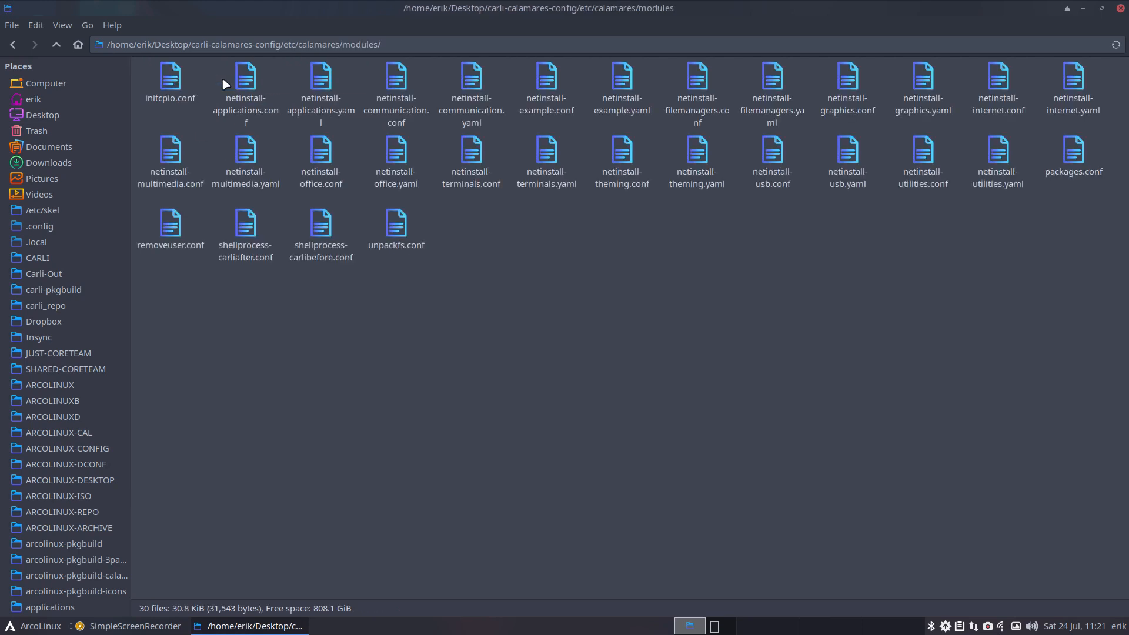
key(p)
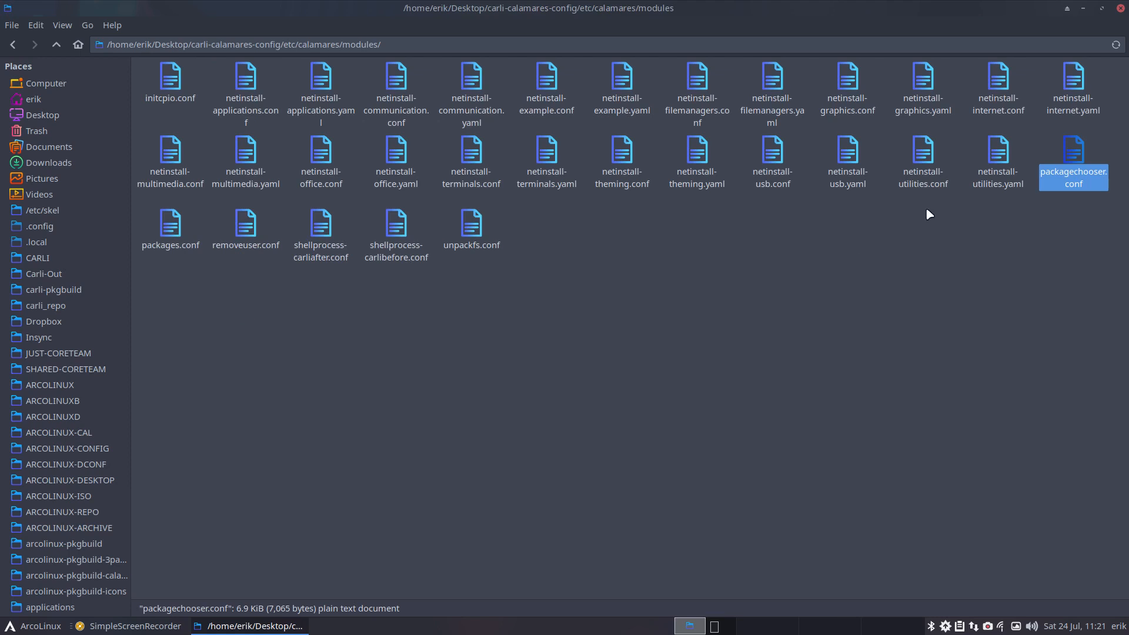
In the Desktop copy's settings.conf, add a packagechooser entry below welcome in the show sequence and save the file
click(57, 46)
double_click(285, 78)
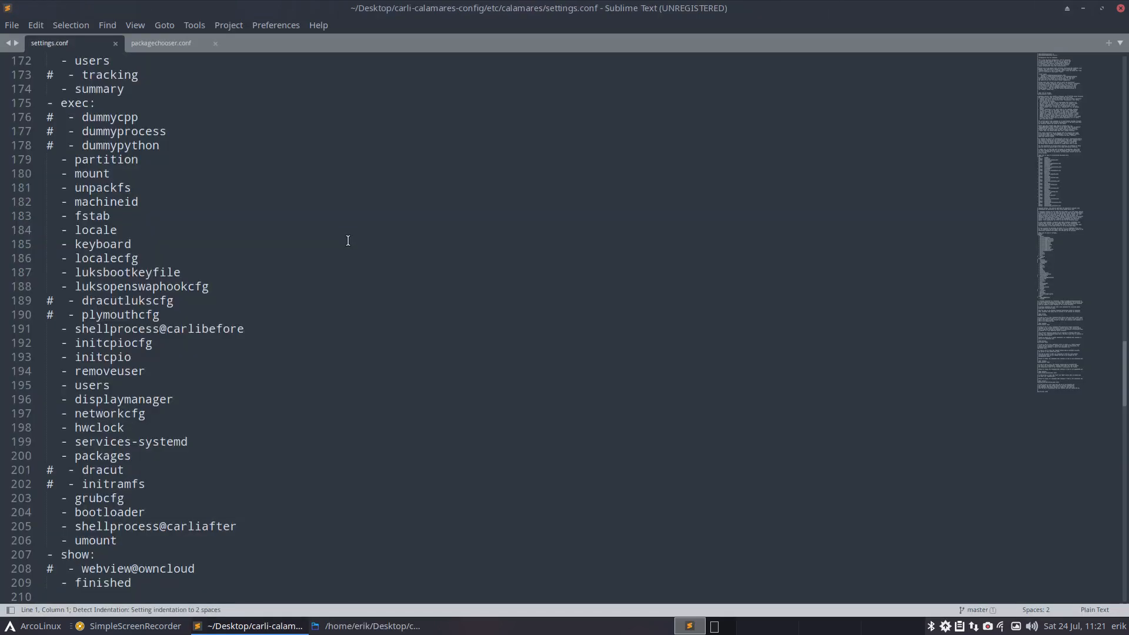
scroll(330, 422, down, 3)
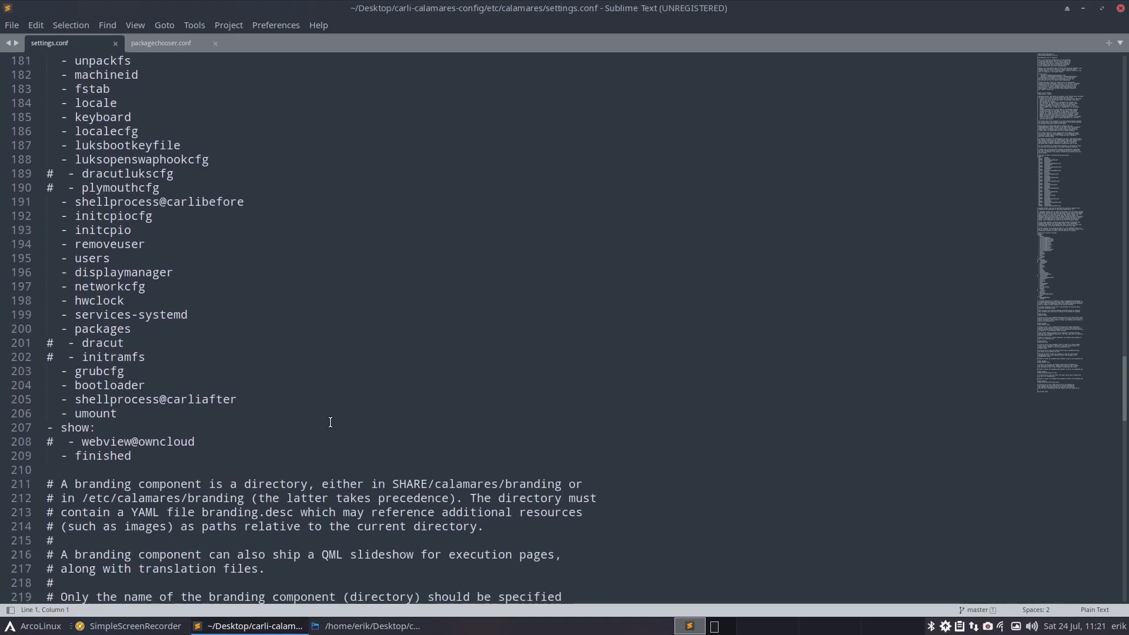
scroll(331, 422, up, 12)
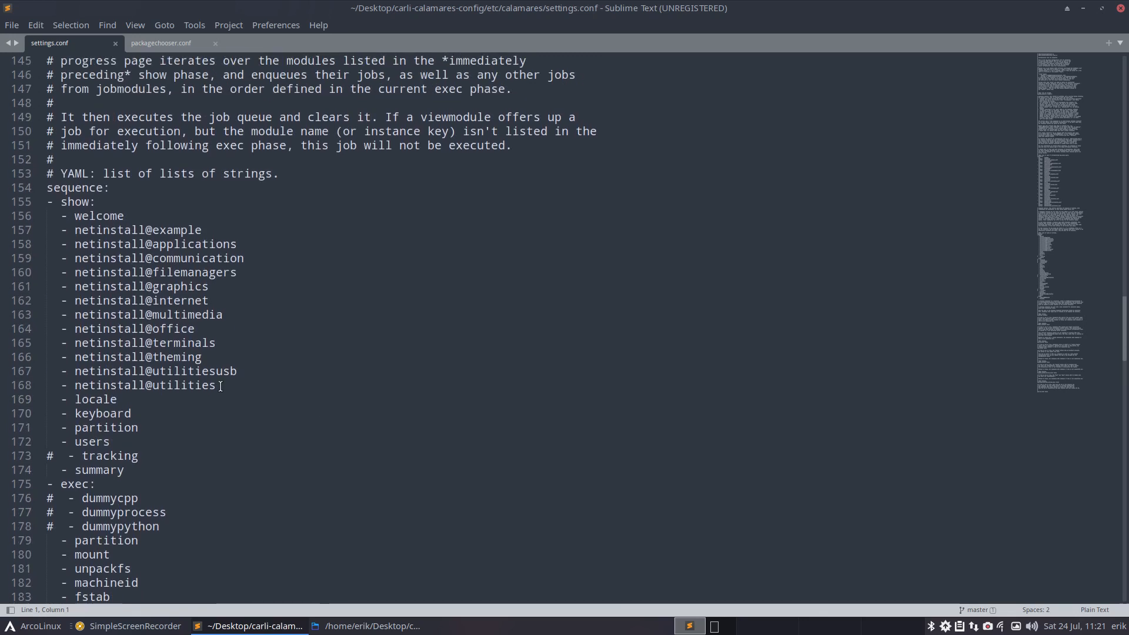
click(162, 217)
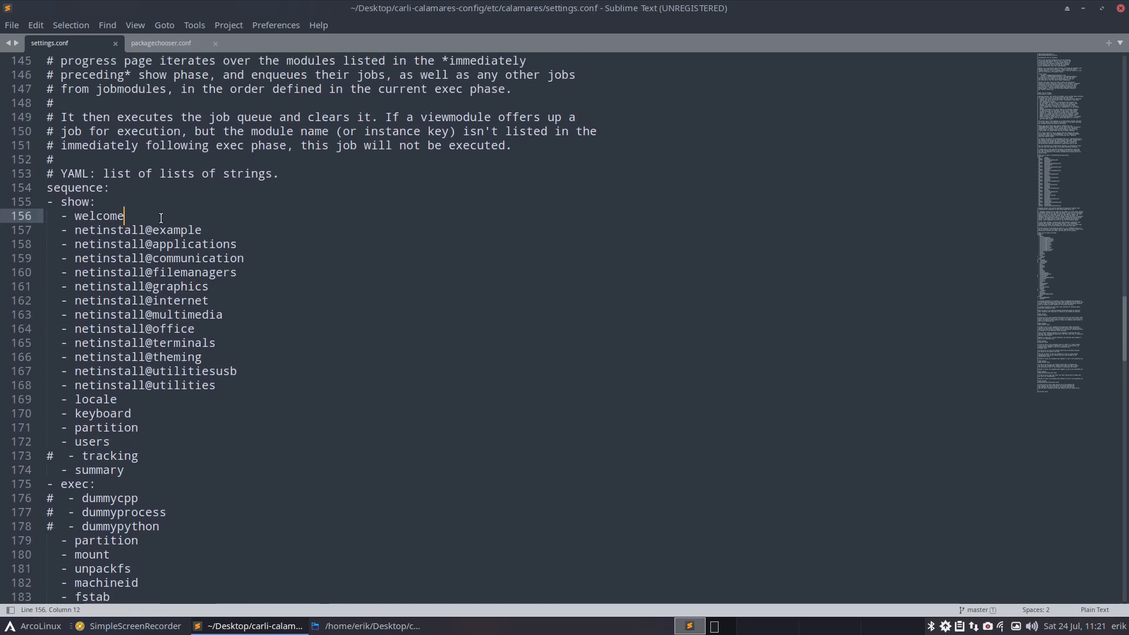
key(Return)
text(- pac)
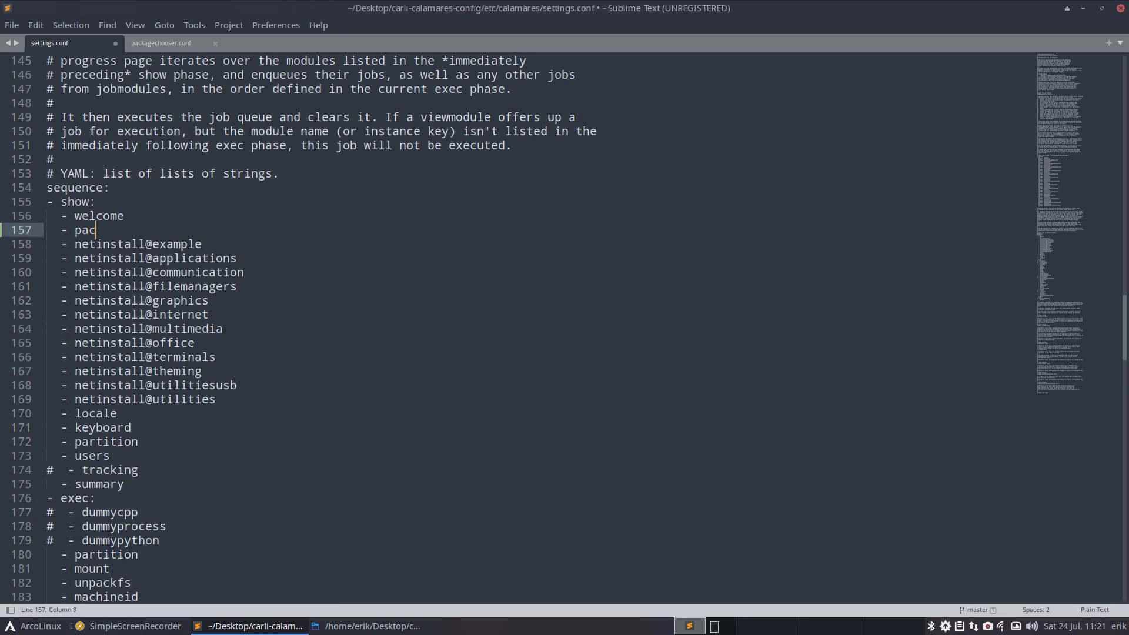
text(kagechooser)
key(ctrl+s)
Change the welcome entry to welcomeq and the users entry to usersq in the show sequence, and save settings.conf
click(151, 214)
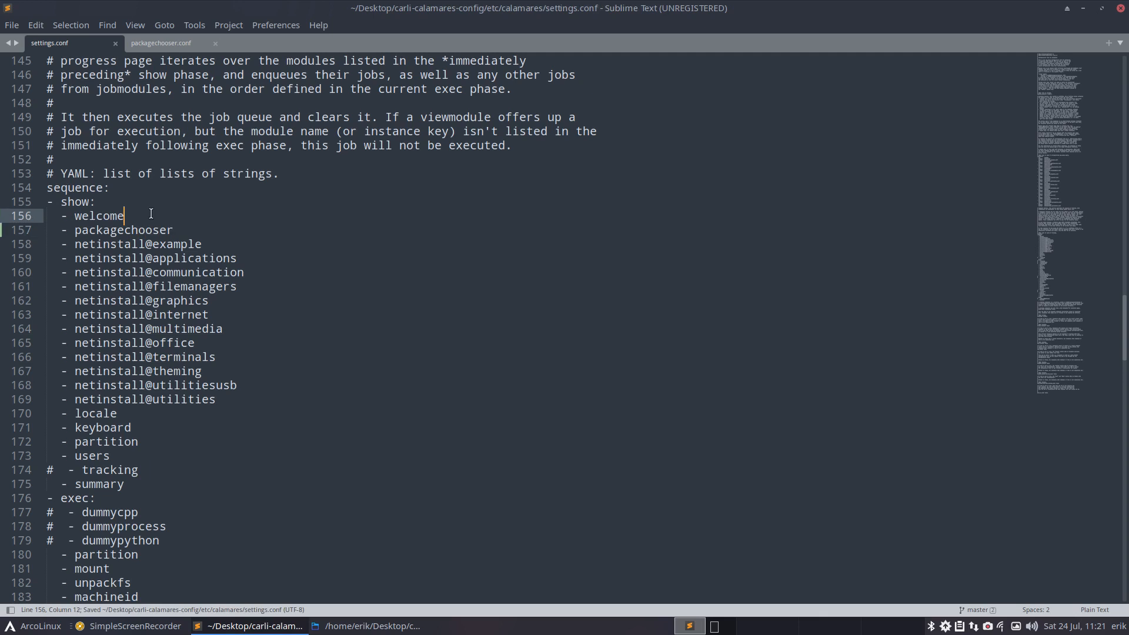
text(q)
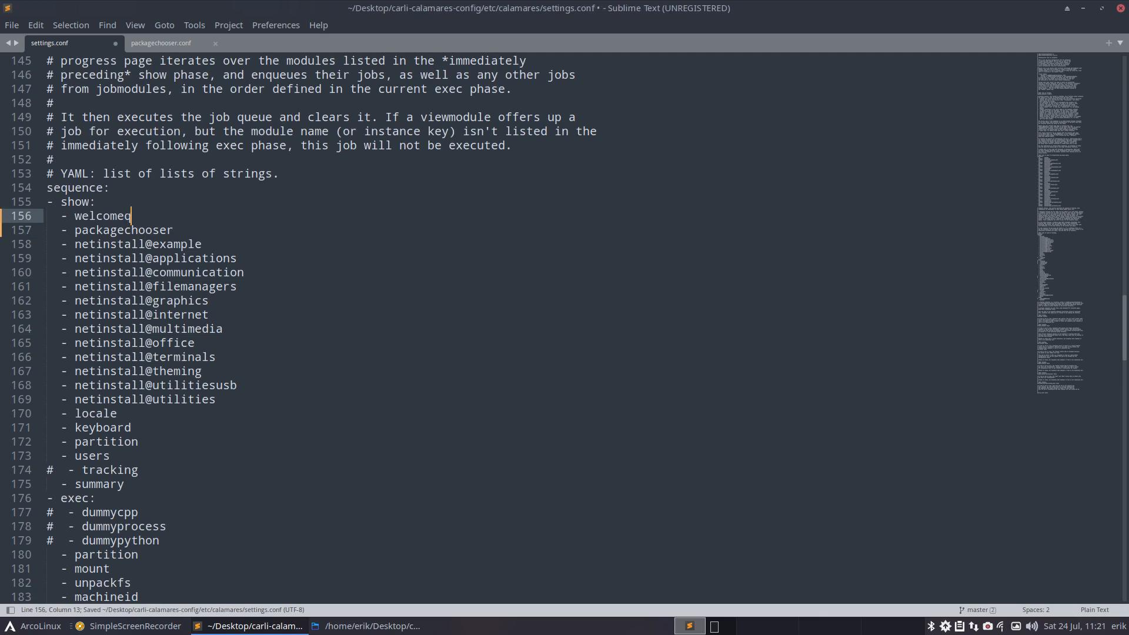
click(133, 461)
text(q)
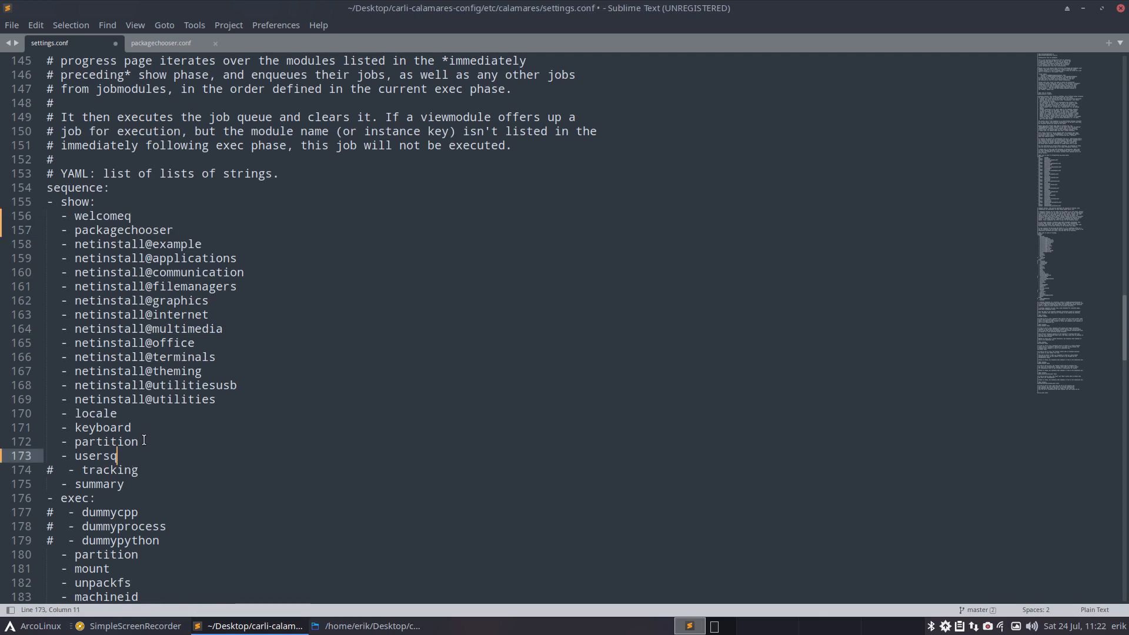
scroll(148, 459, down, 2)
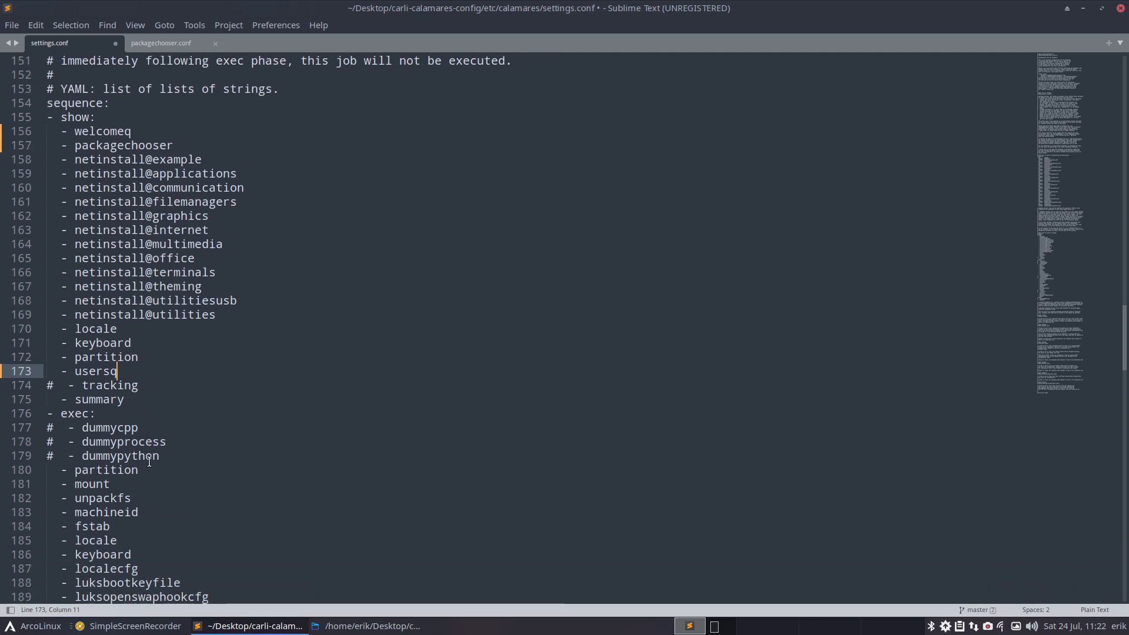
key(ctrl+s)
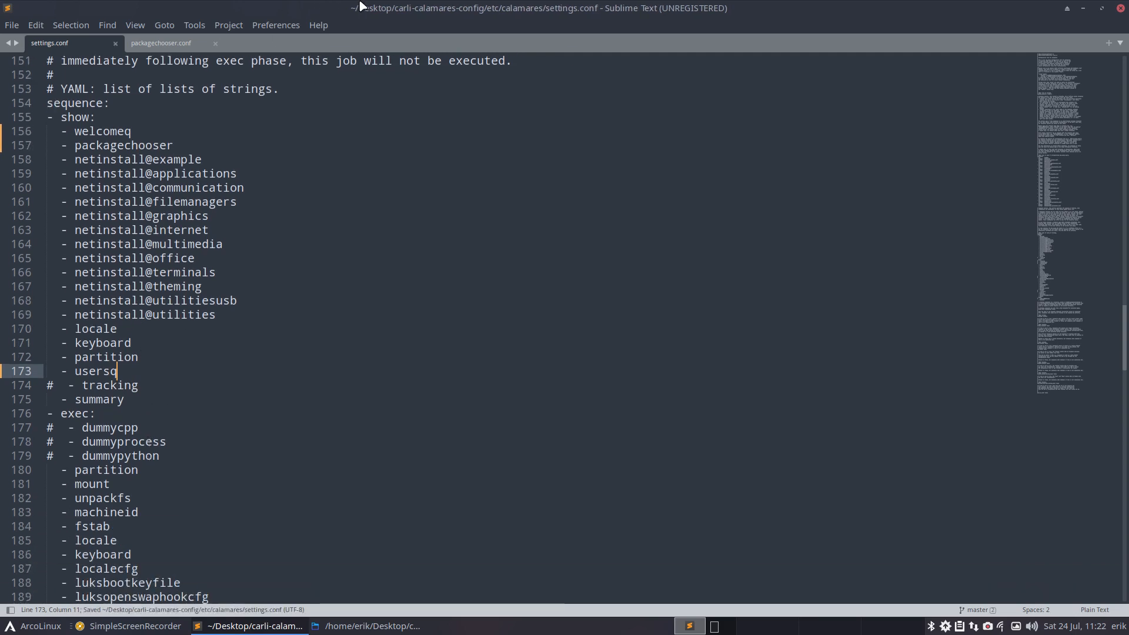
Arrange settings.conf side by side with the file manager showing Documents/calamares/src/modules
drag(363, 6, 1125, 203)
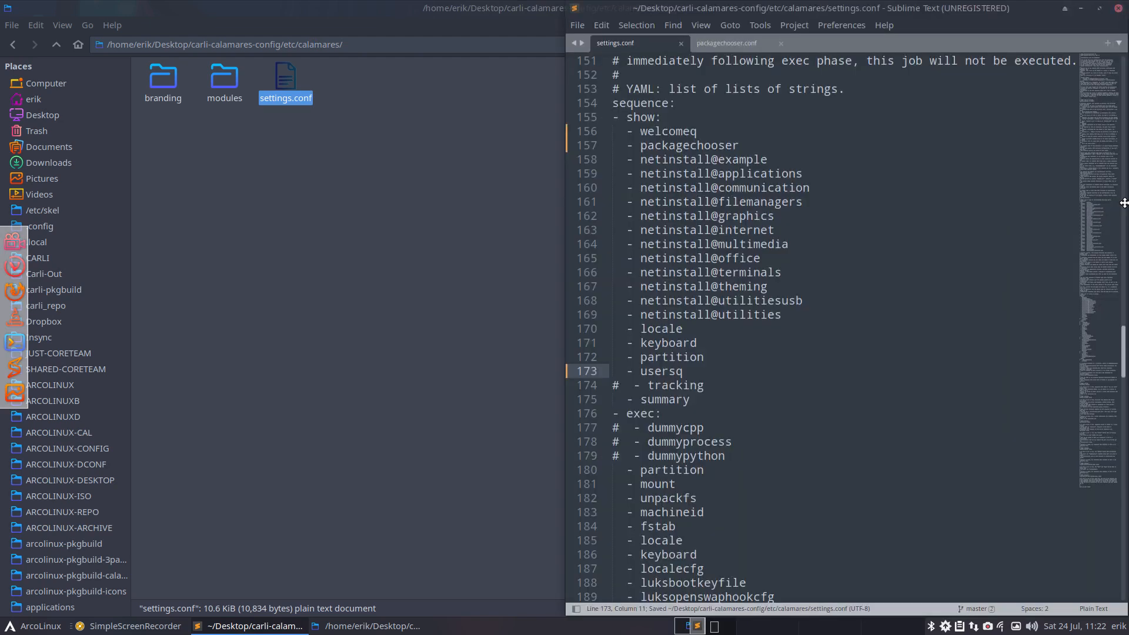
click(383, 204)
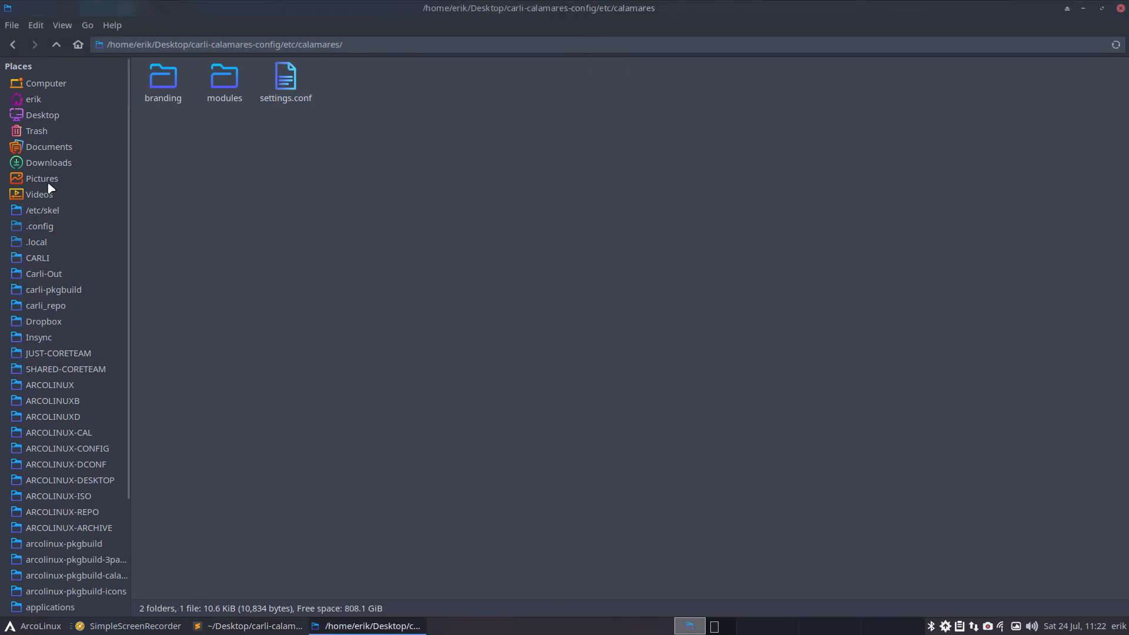
click(59, 147)
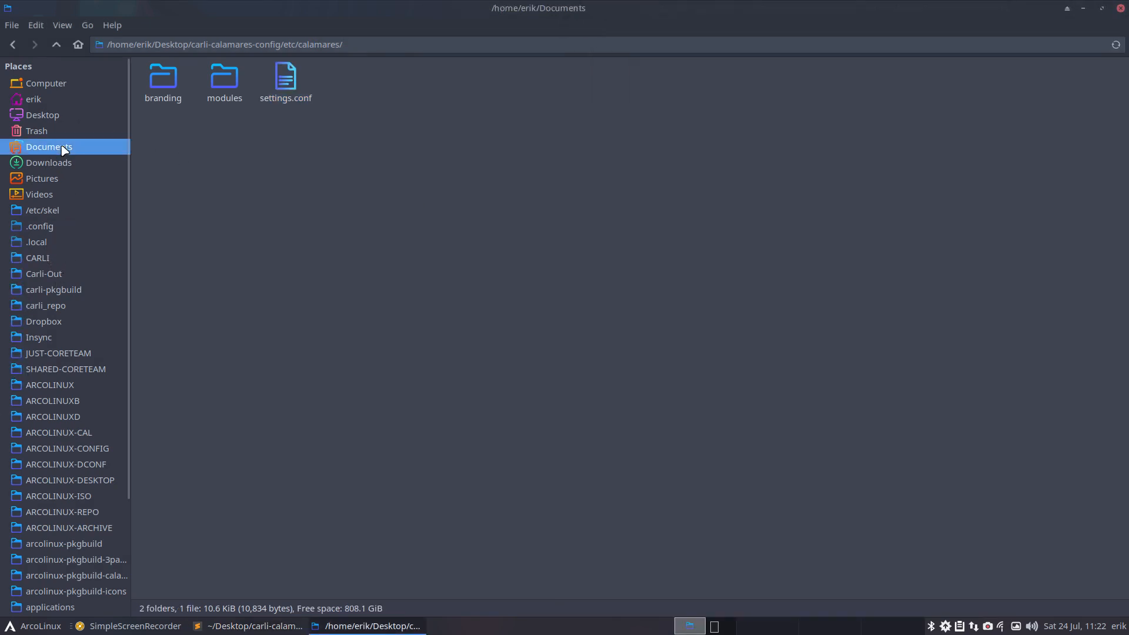
double_click(168, 76)
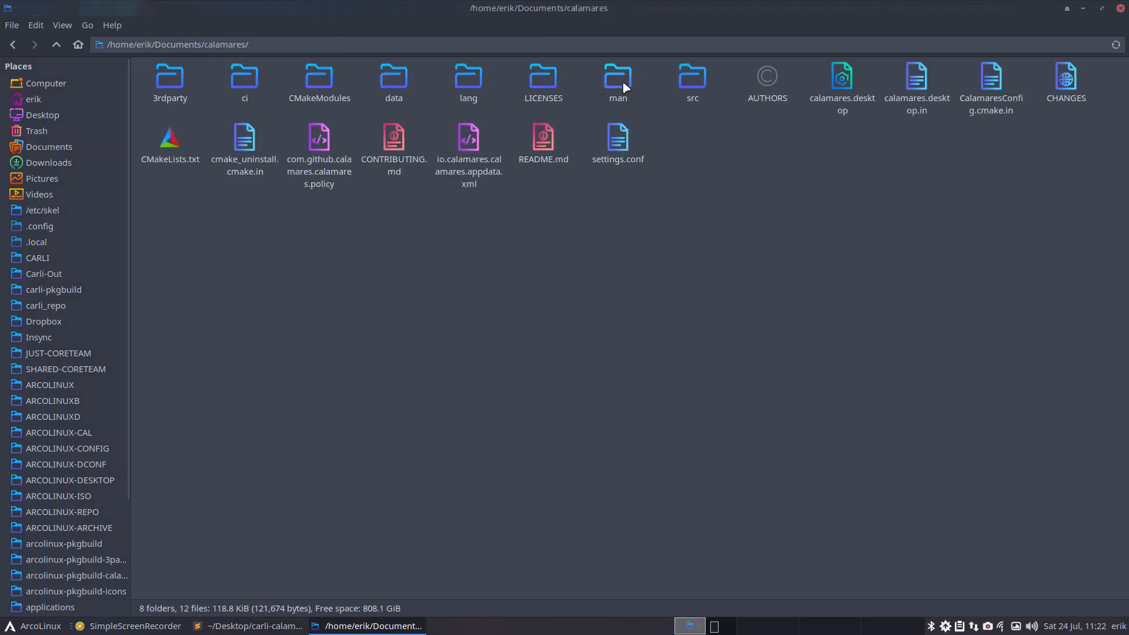
double_click(691, 77)
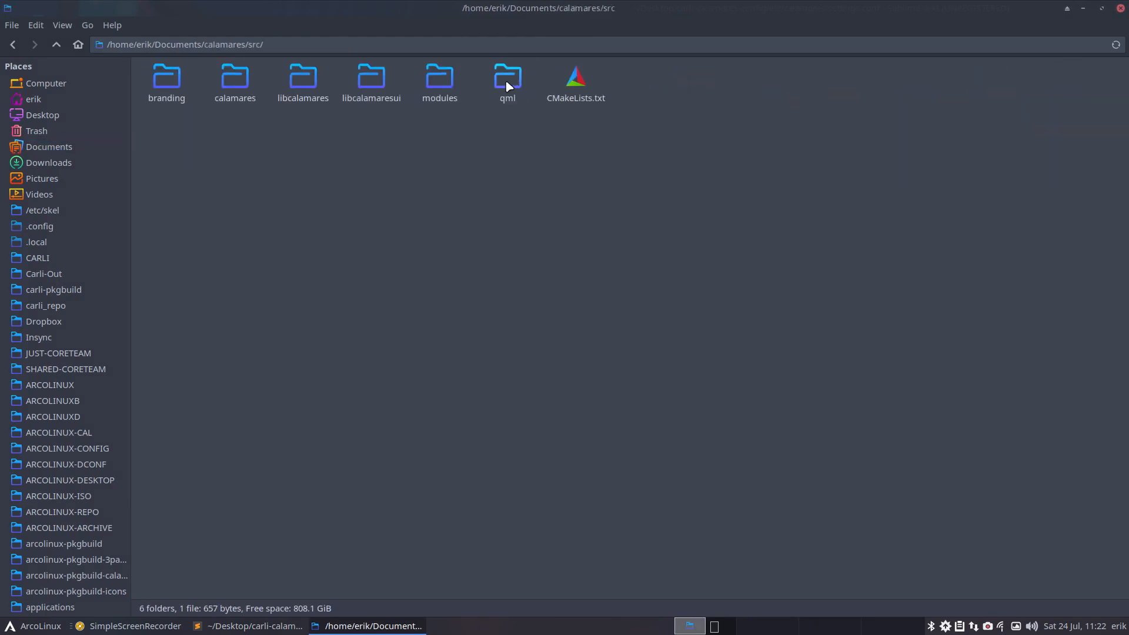
double_click(446, 77)
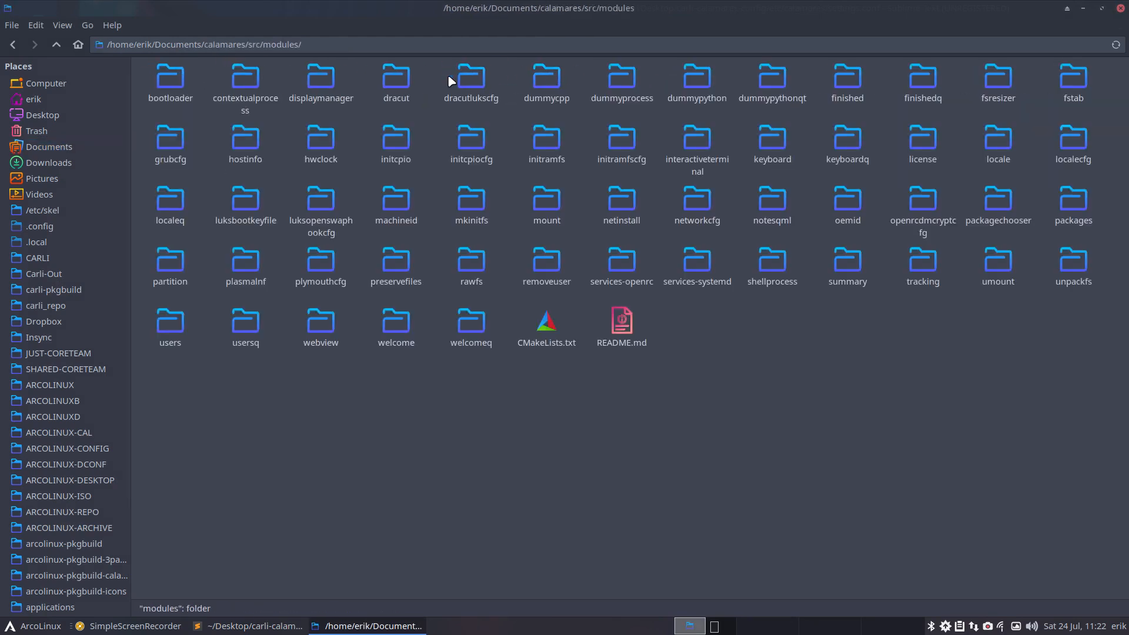
click(466, 327)
drag(618, 17, 1, 244)
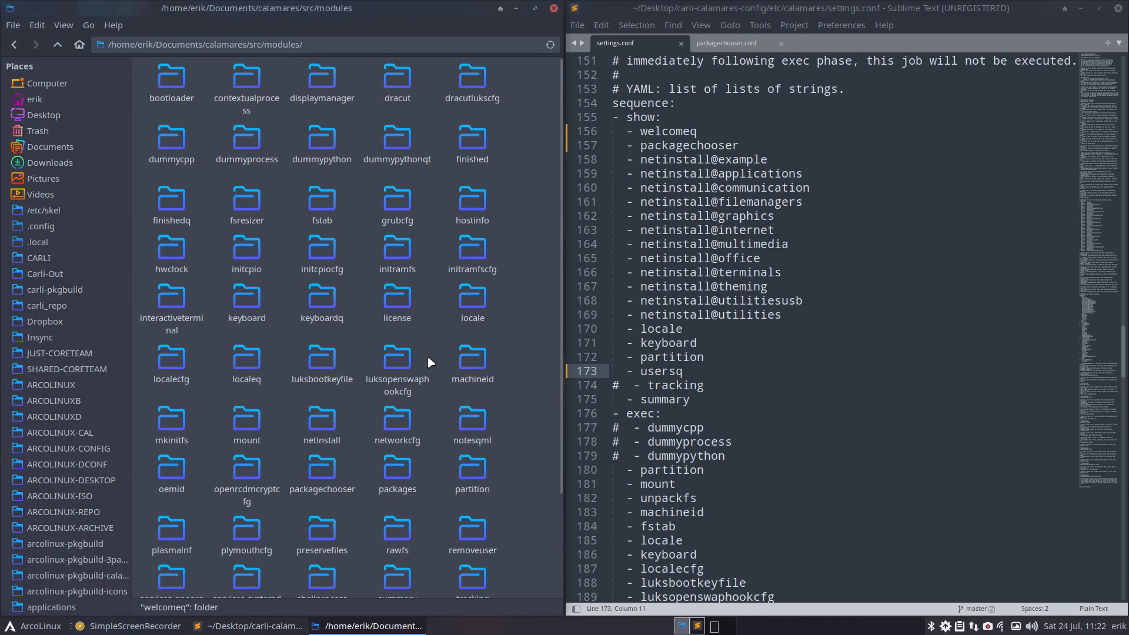
Compare the packagechooser module folder with the packagechooser entry in the show sequence of settings.conf
scroll(420, 300, down, 3)
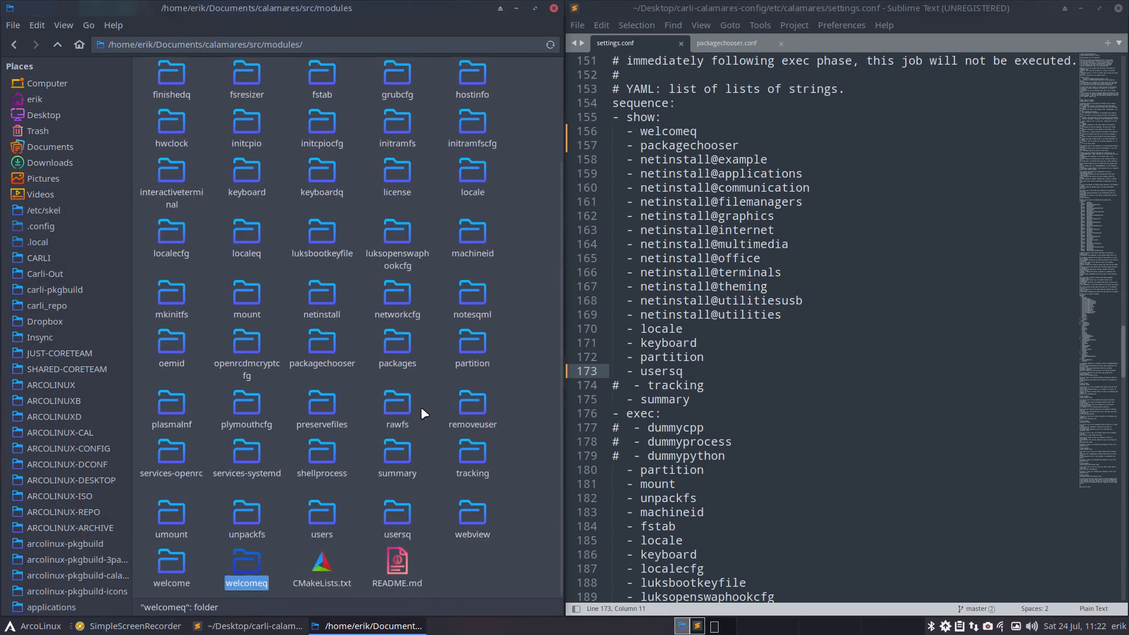
click(318, 371)
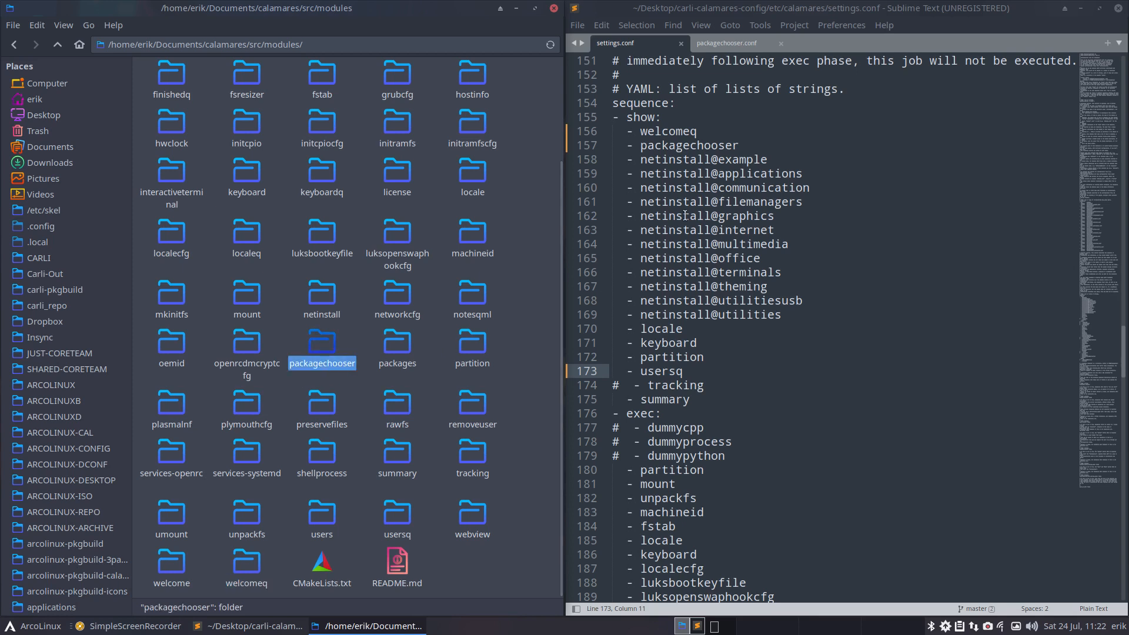
click(702, 145)
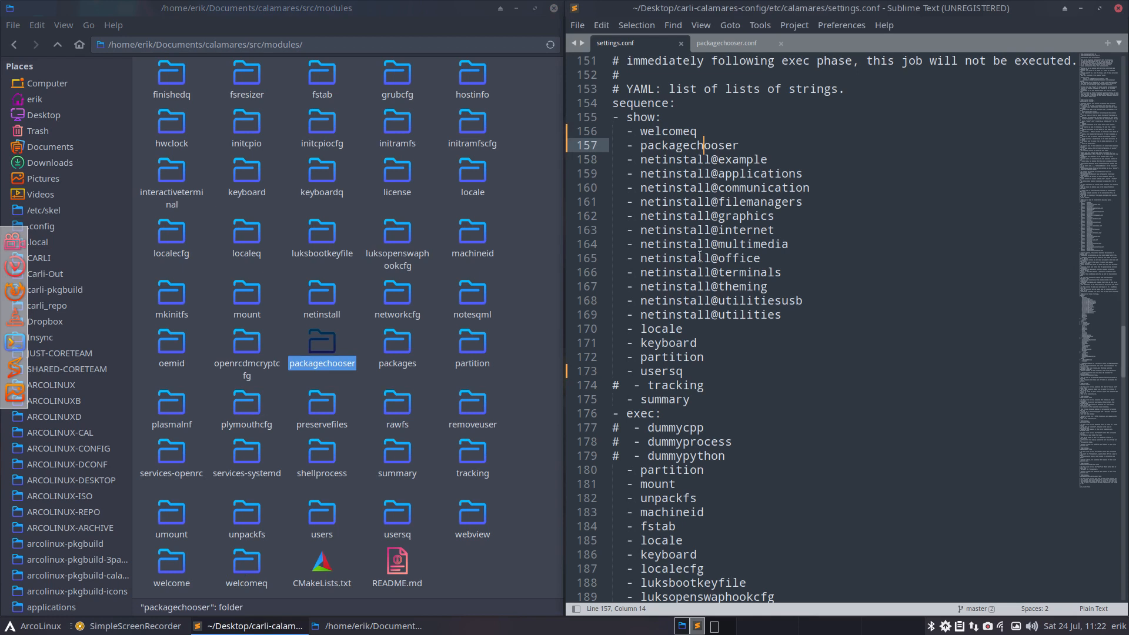
Change the keyboard and locale entries in the show sequence to keyboardq and localeq, matching the module folder names
click(321, 176)
click(727, 339)
text(q)
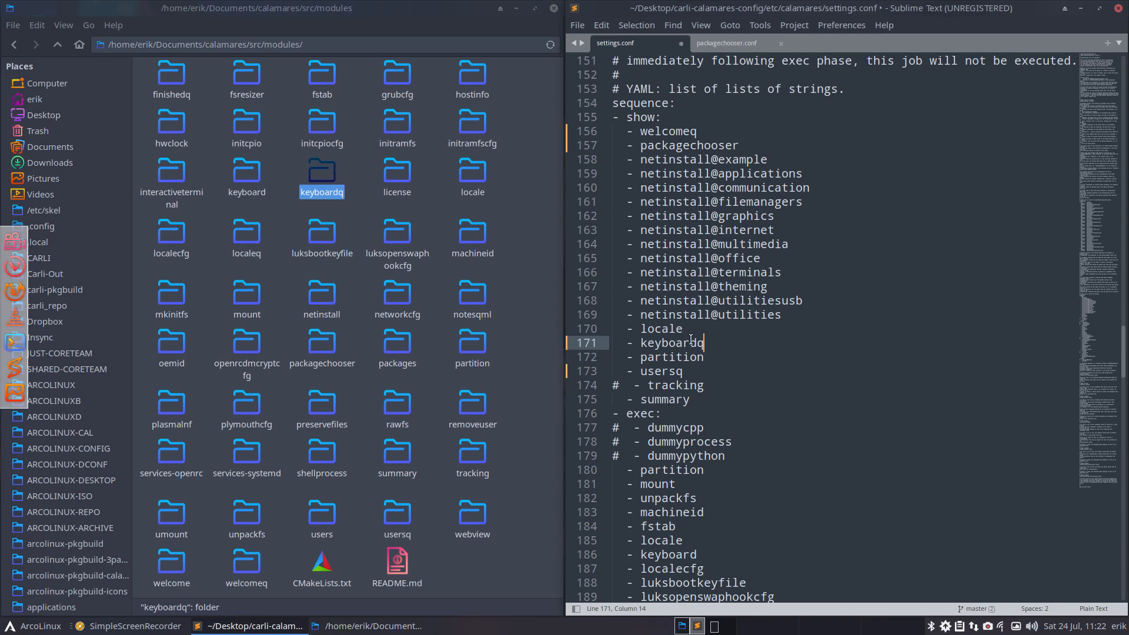
click(694, 329)
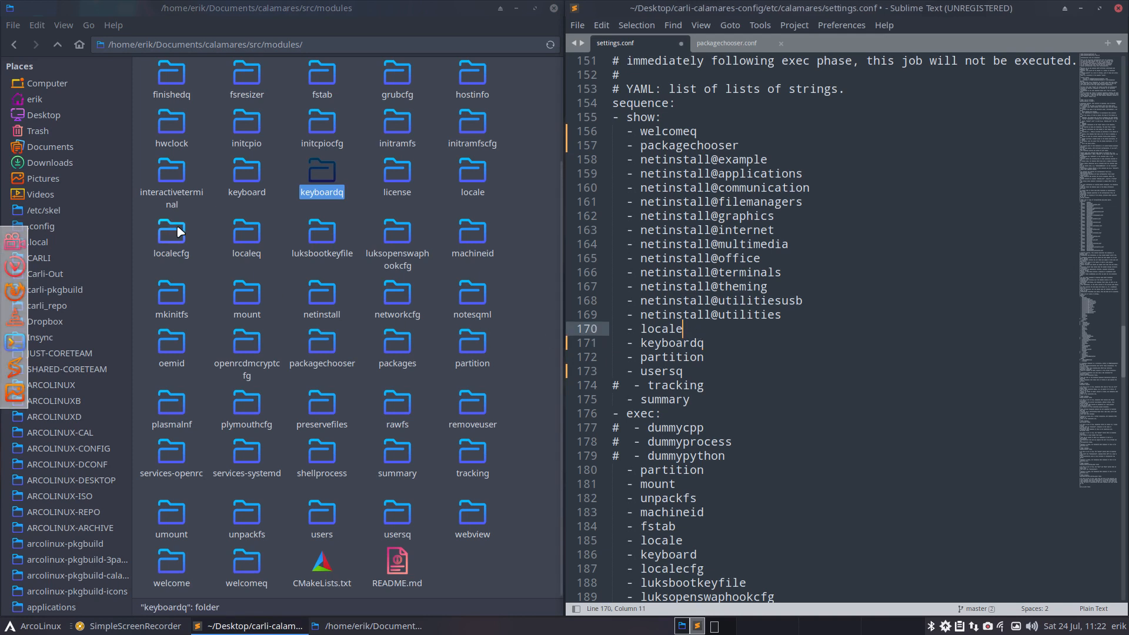
click(246, 234)
key(alt+Tab)
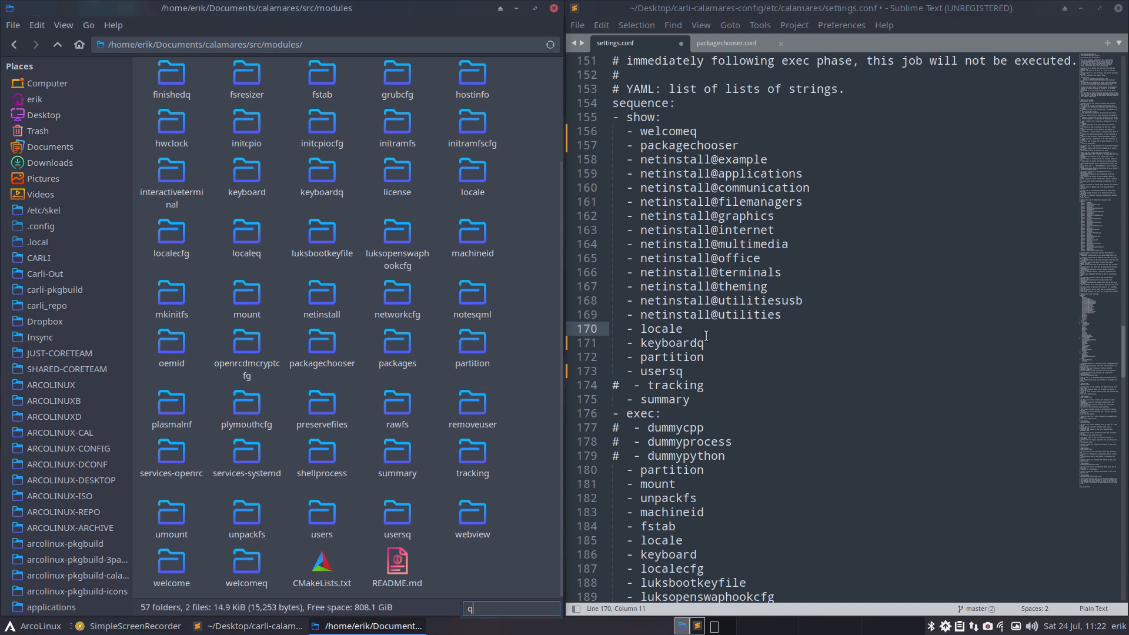
text(q)
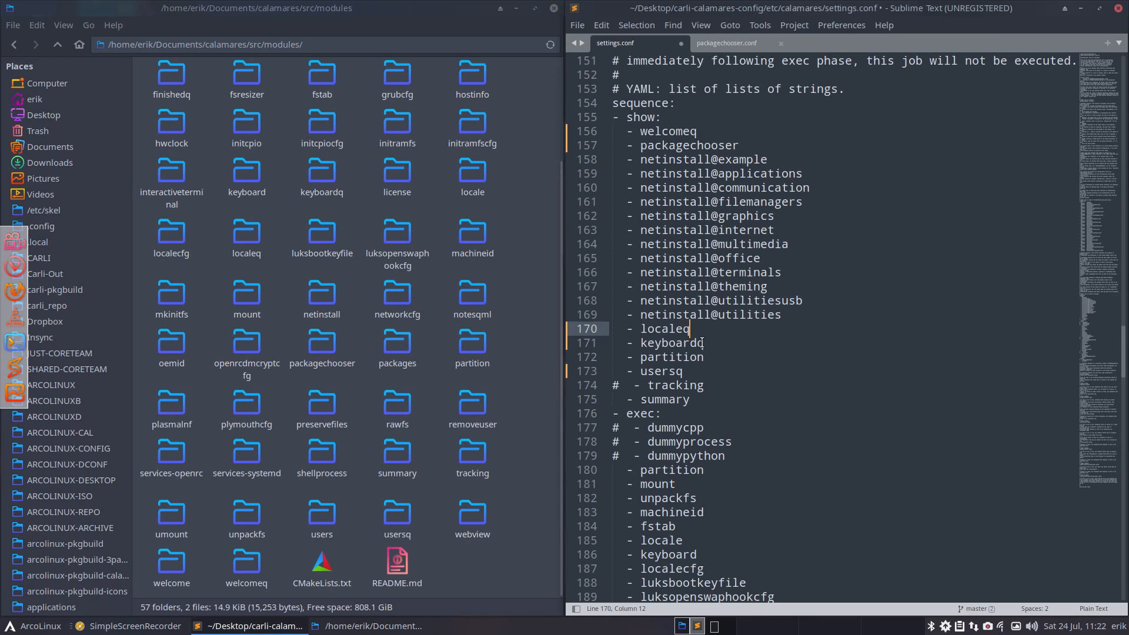
Check the usersq and summary entries of the show sequence against the folders in src/modules
key(Down)
key(Down)
key(Down)
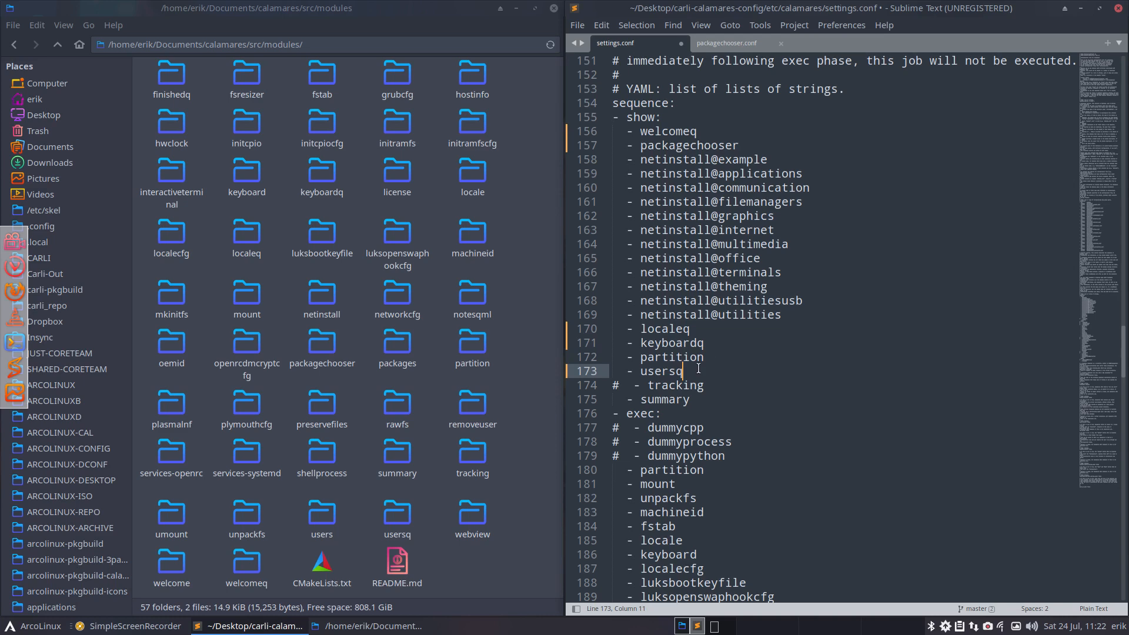
click(400, 521)
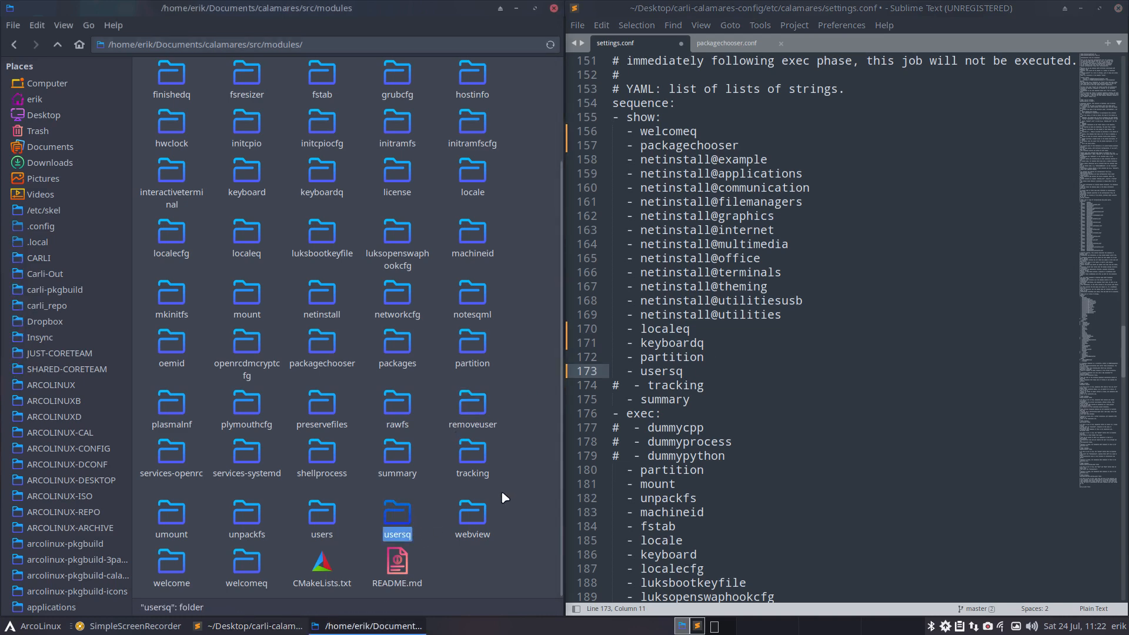
click(719, 395)
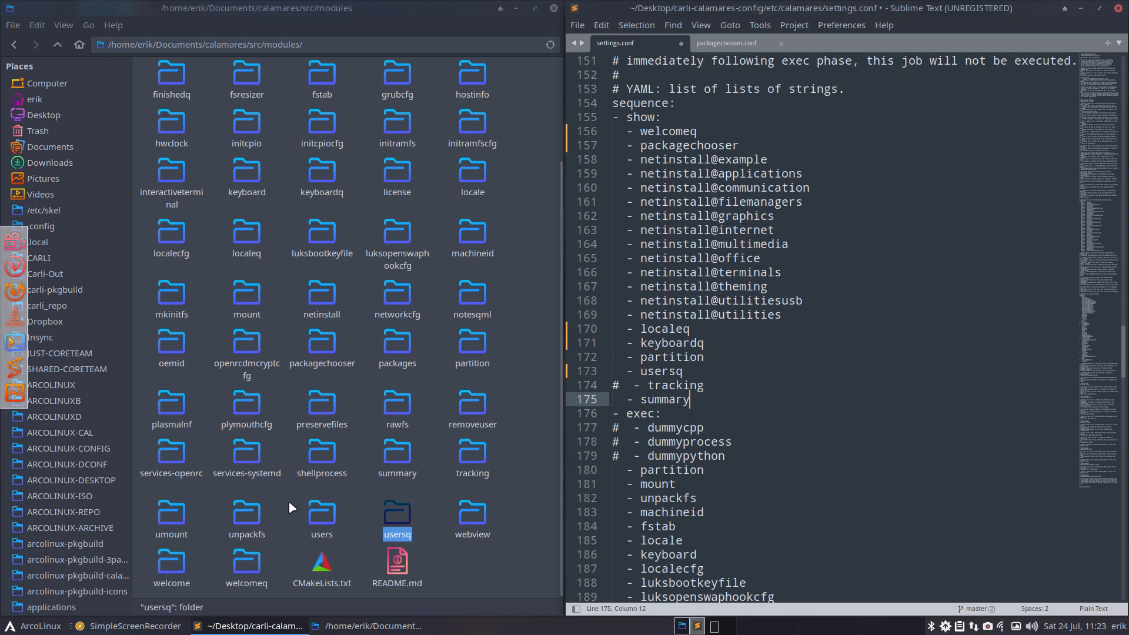
click(405, 455)
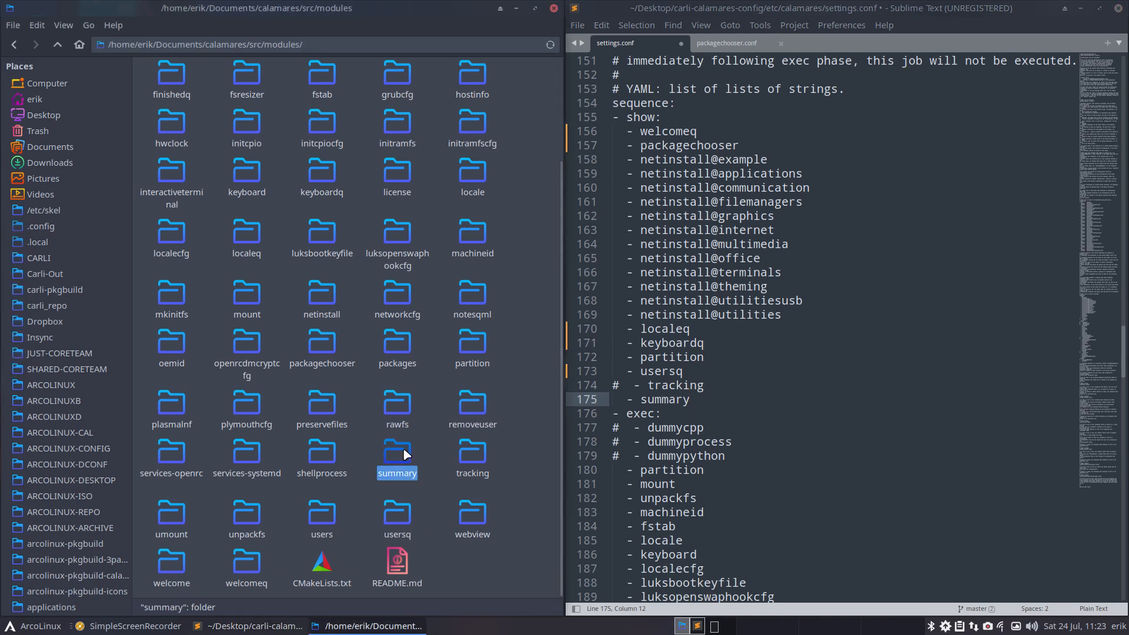
scroll(406, 290, up, 1)
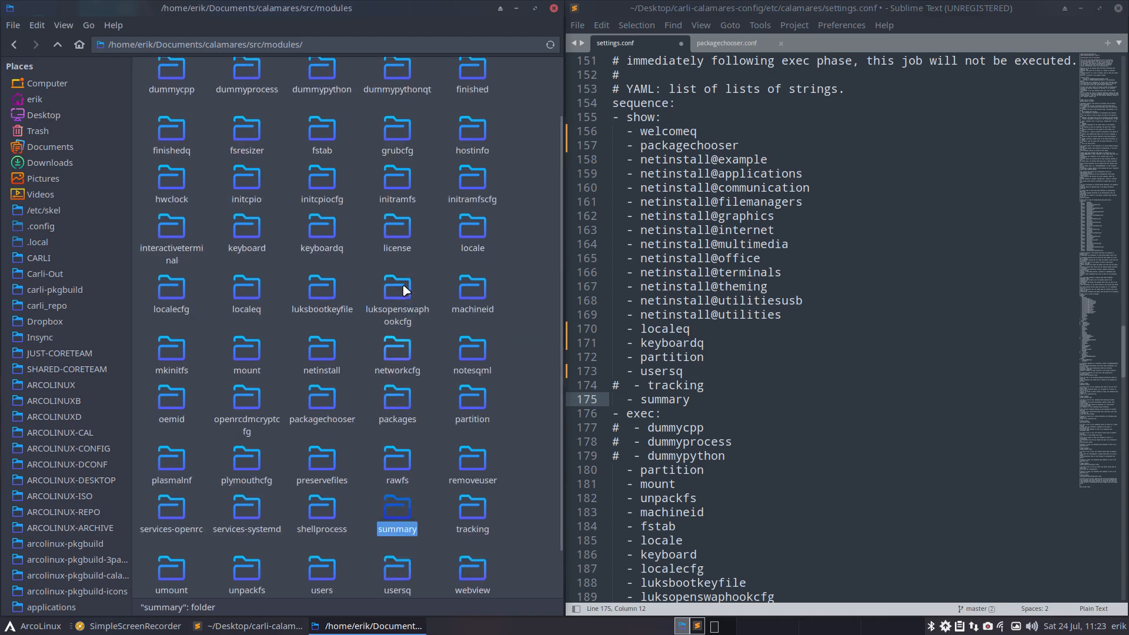
scroll(405, 286, up, 1)
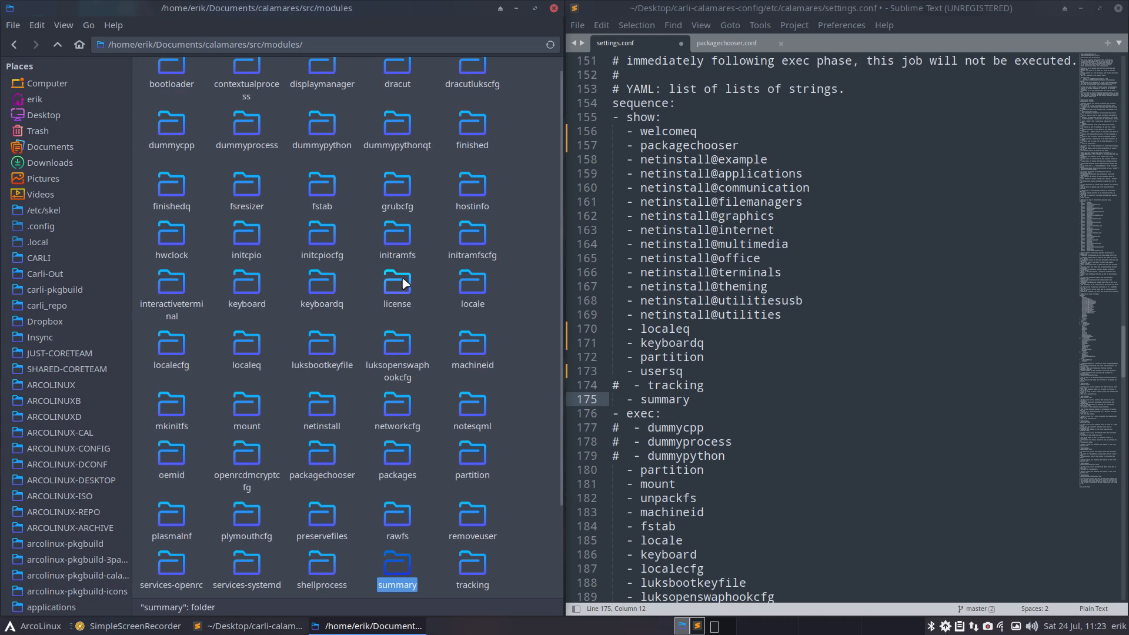
Save settings.conf with the updated show sequence and close the text editor
scroll(406, 285, up, 1)
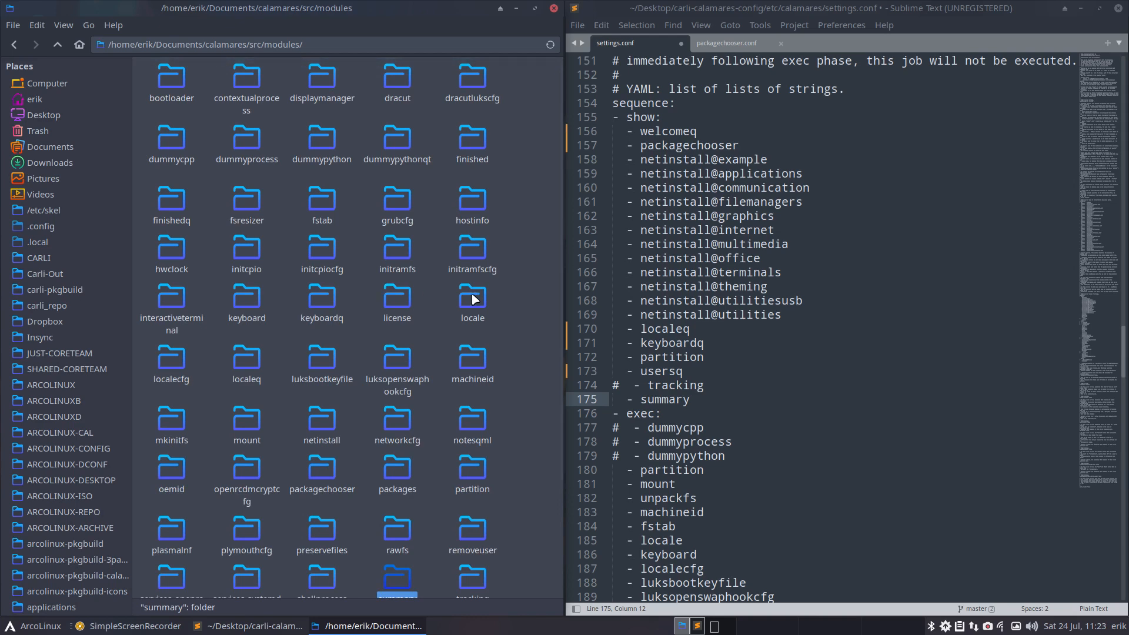
click(872, 347)
key(ctrl+s)
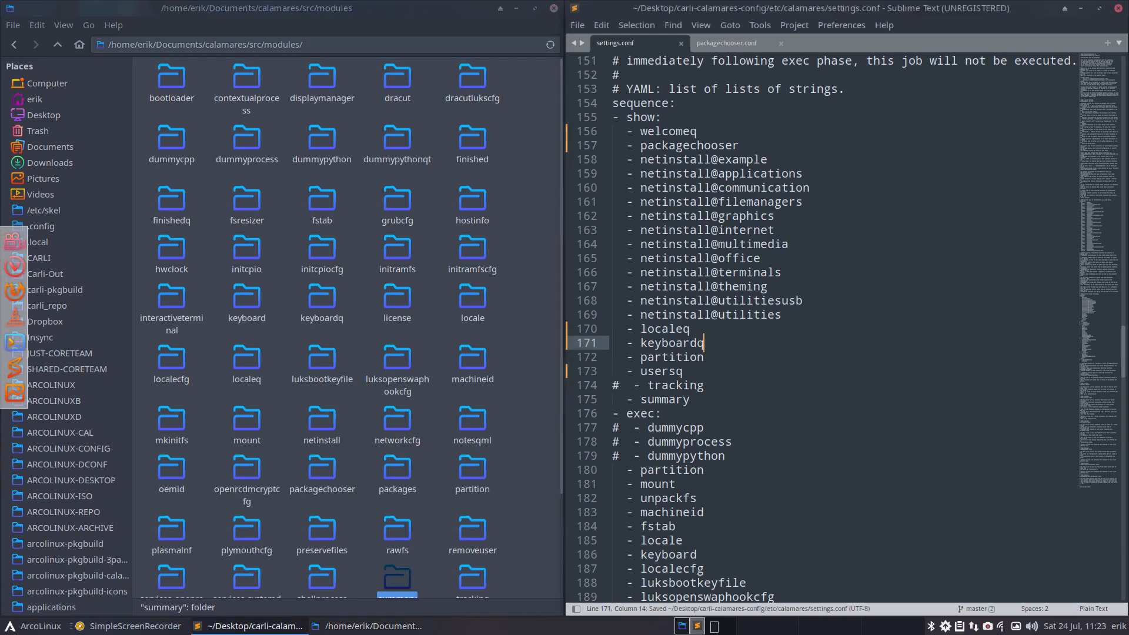
click(1119, 7)
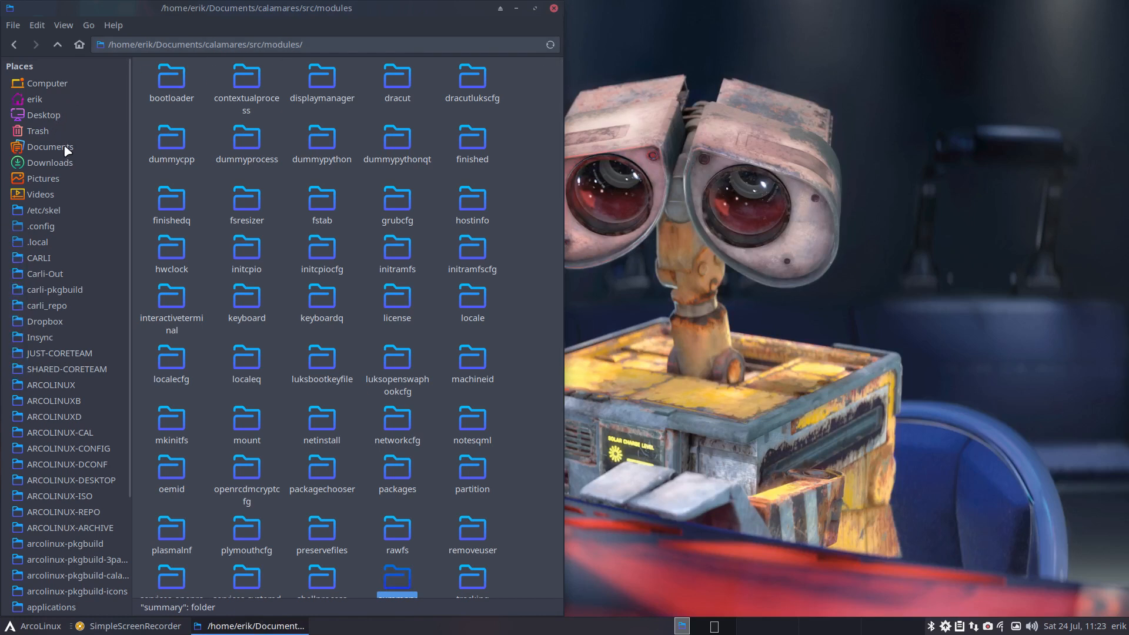
Open the etc folder of the Desktop carli-calamares-config copy in the file manager
click(50, 115)
double_click(173, 79)
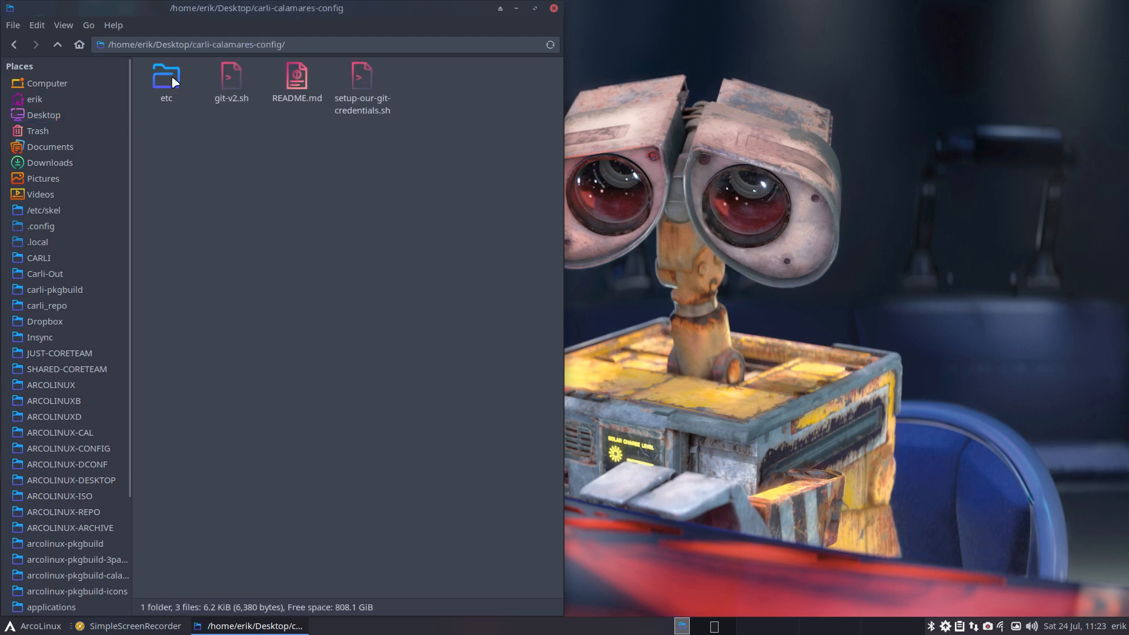
double_click(167, 83)
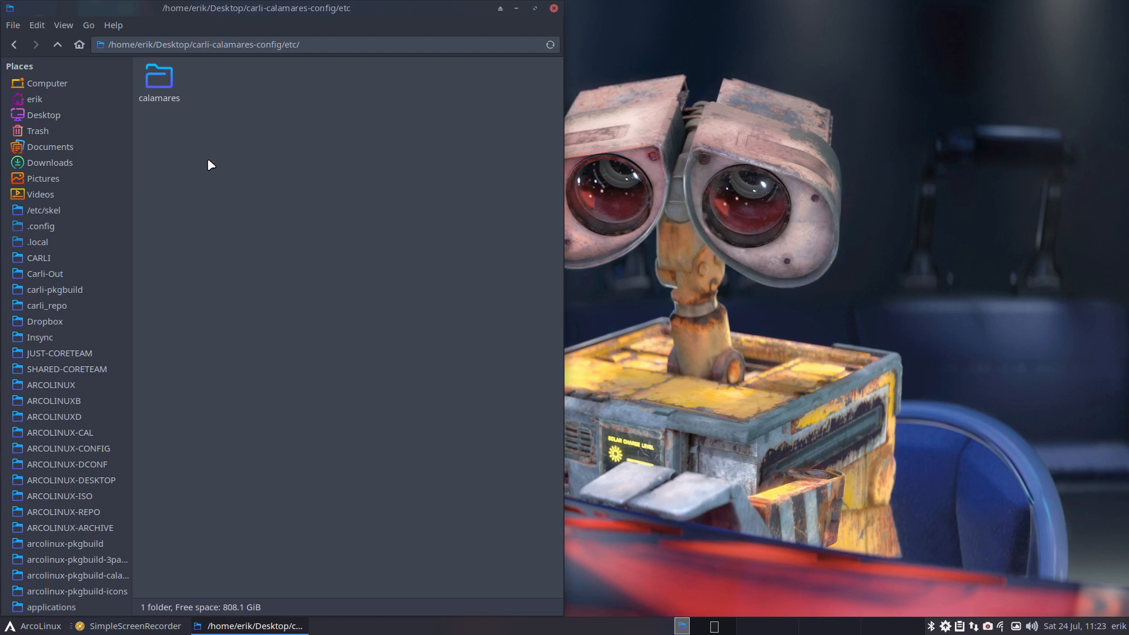
Switch to VirtualBox and review the shared folders of the carli 10 machine, including the options for adding a share
key(super+F7)
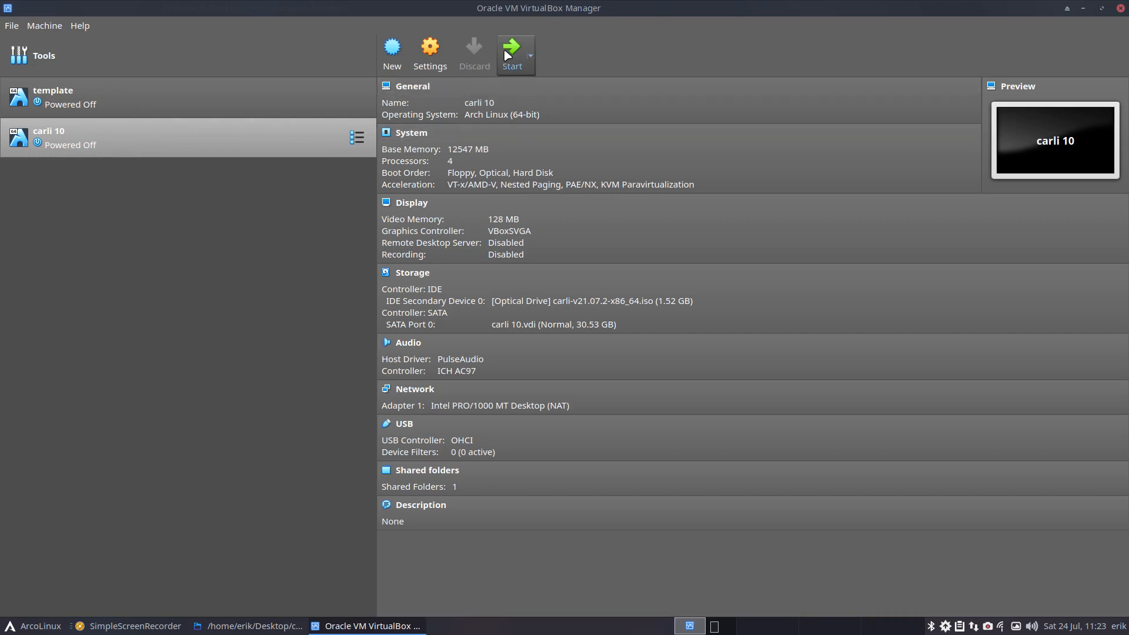
click(430, 51)
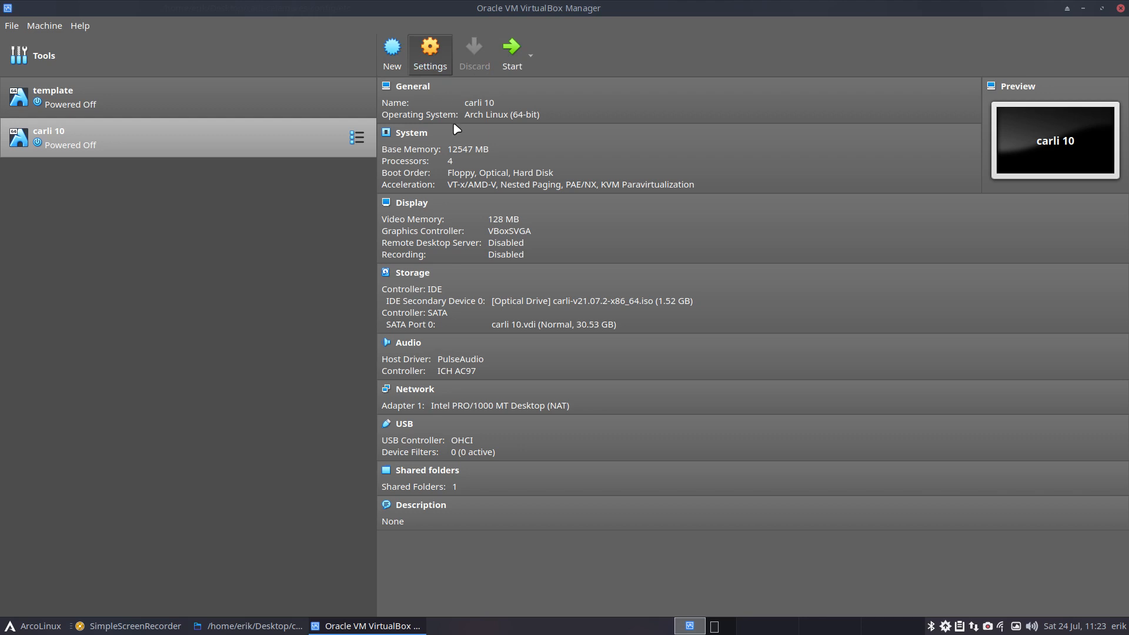
click(412, 308)
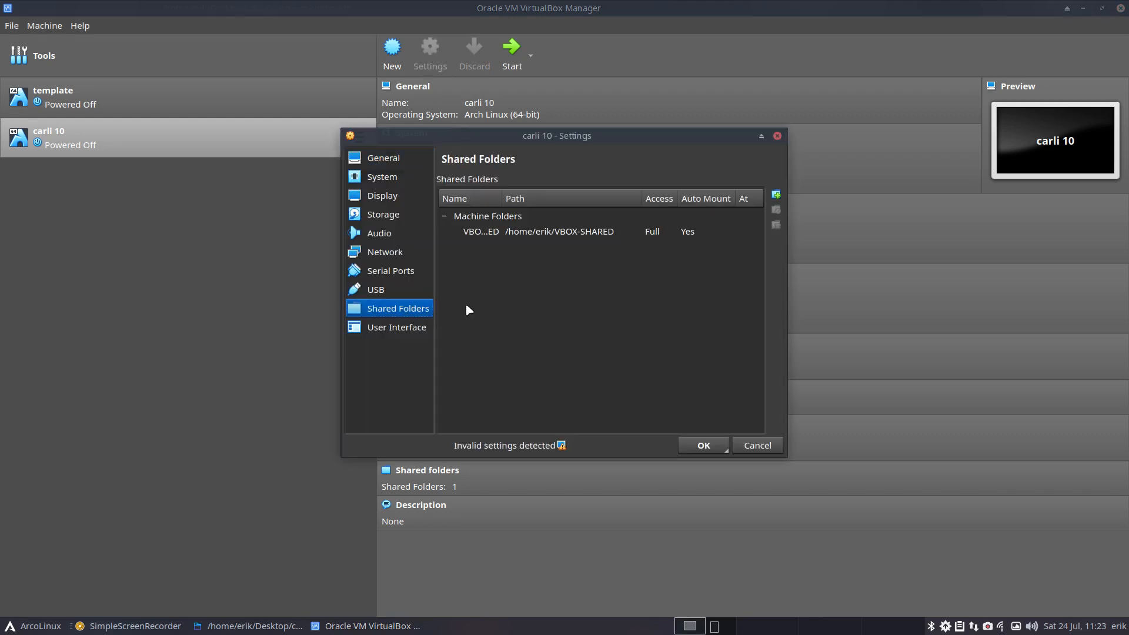
click(571, 234)
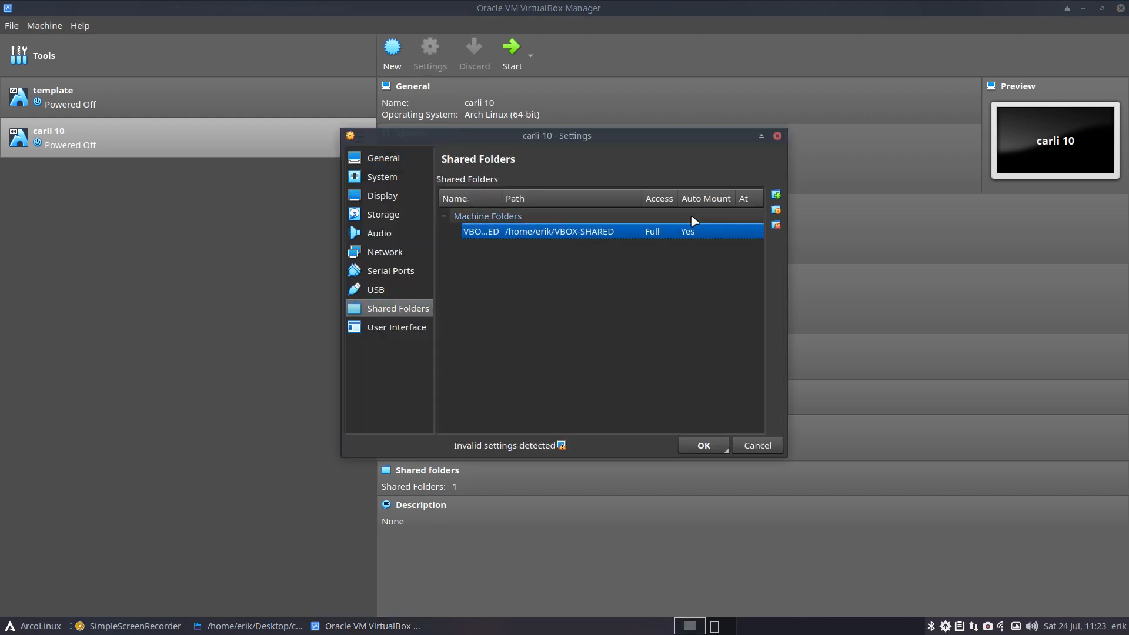
click(777, 195)
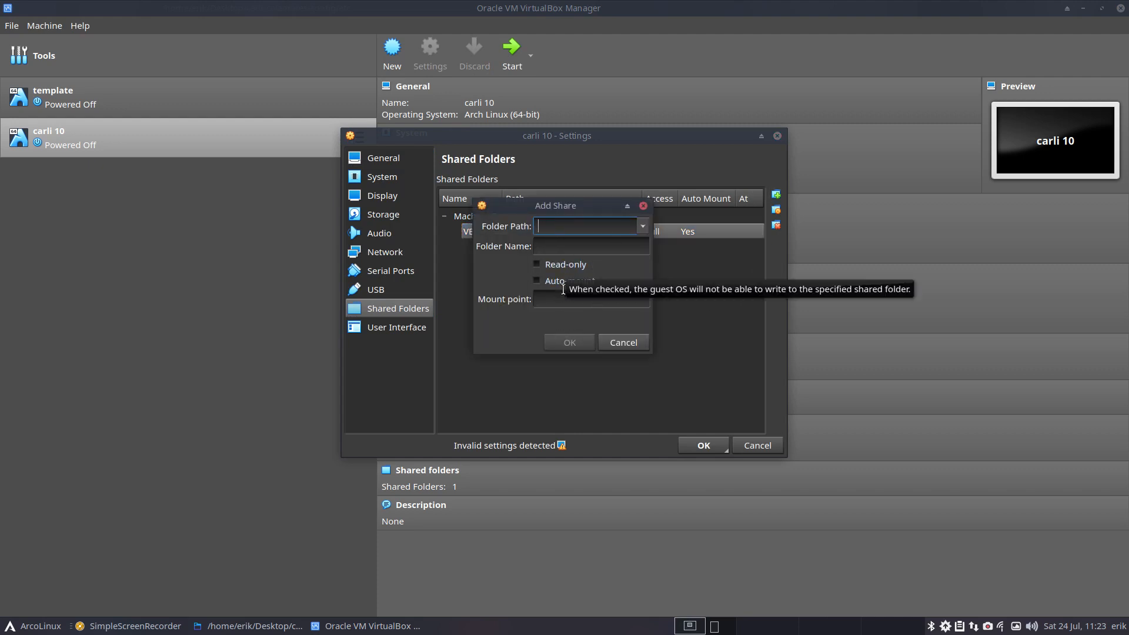
click(628, 346)
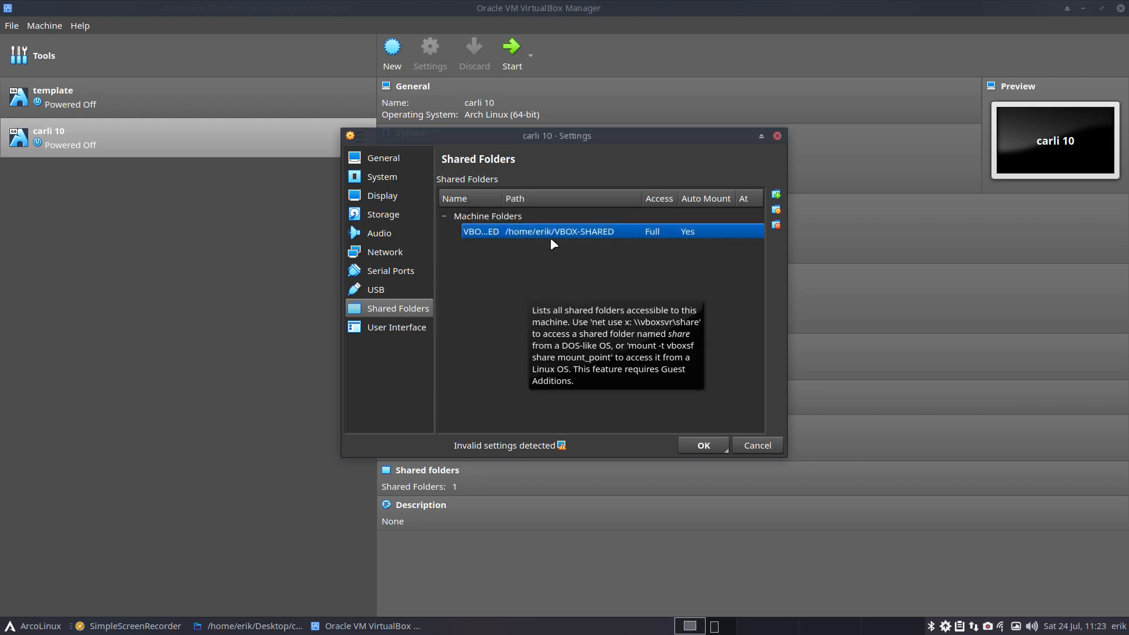
click(703, 445)
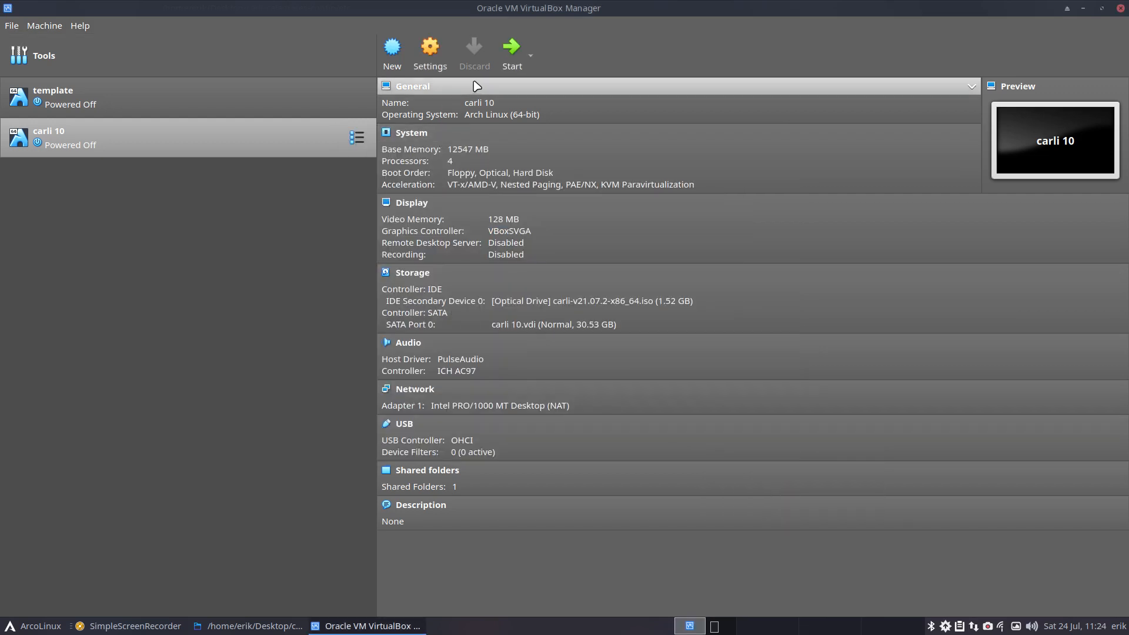
Start the carli 10 virtual machine and set the live session's keyboard layout with setxkbmap be in Konsole
click(512, 47)
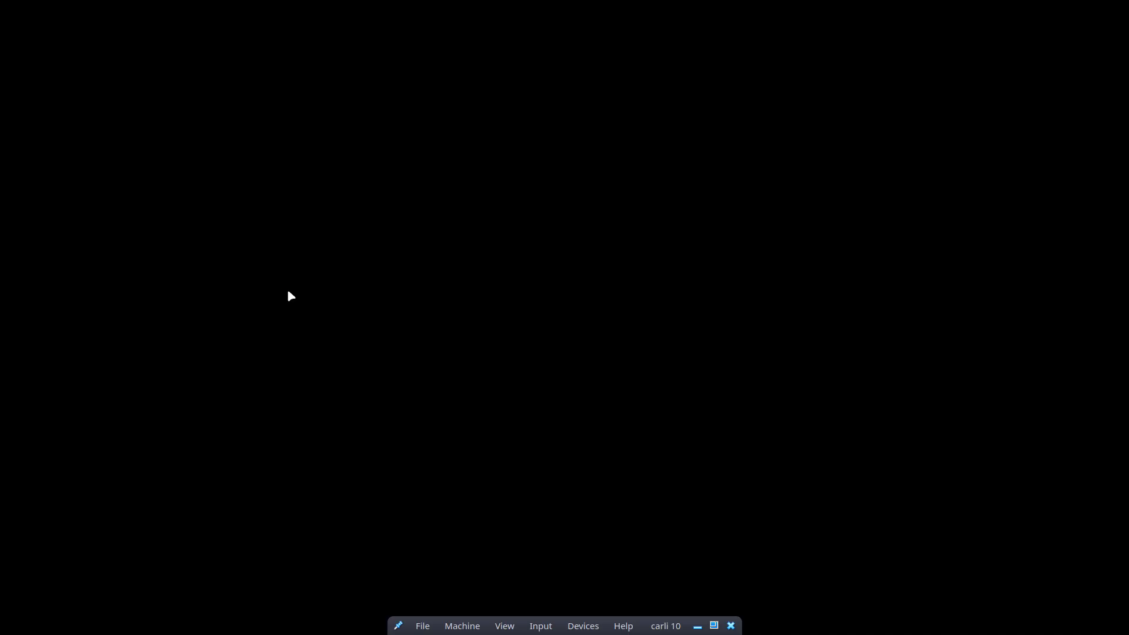
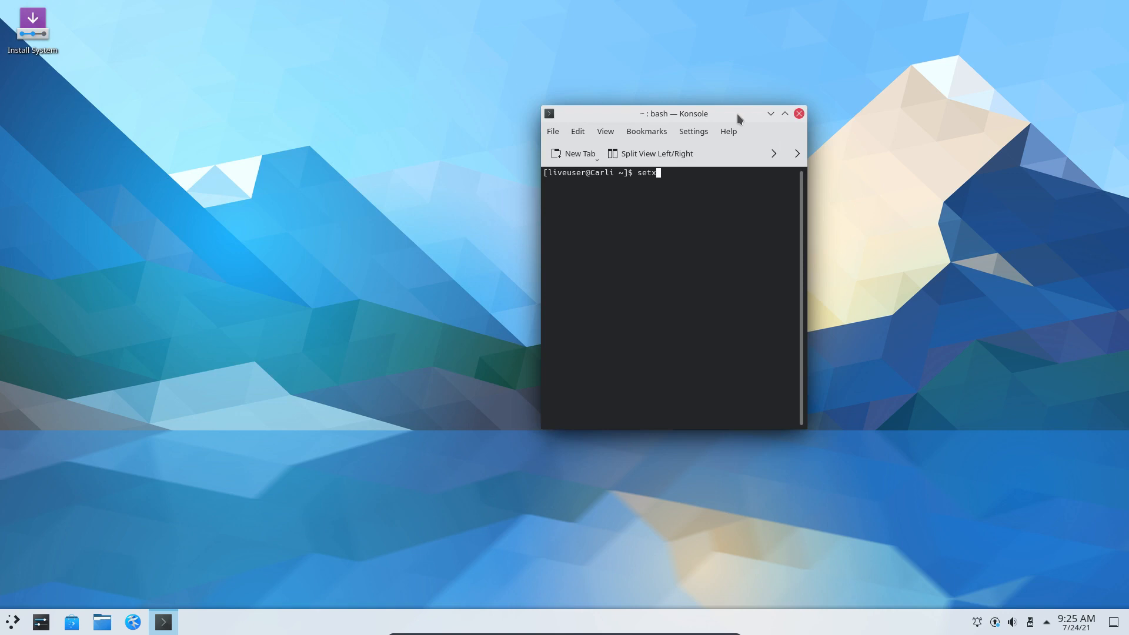
text(kbmap be)
key(Return)
Synchronize the package databases with sudo pacman -Sy and add liveuser to the group with sudo gpasswd -a liveuser vboxsf
text(sudo pacman -S>D)
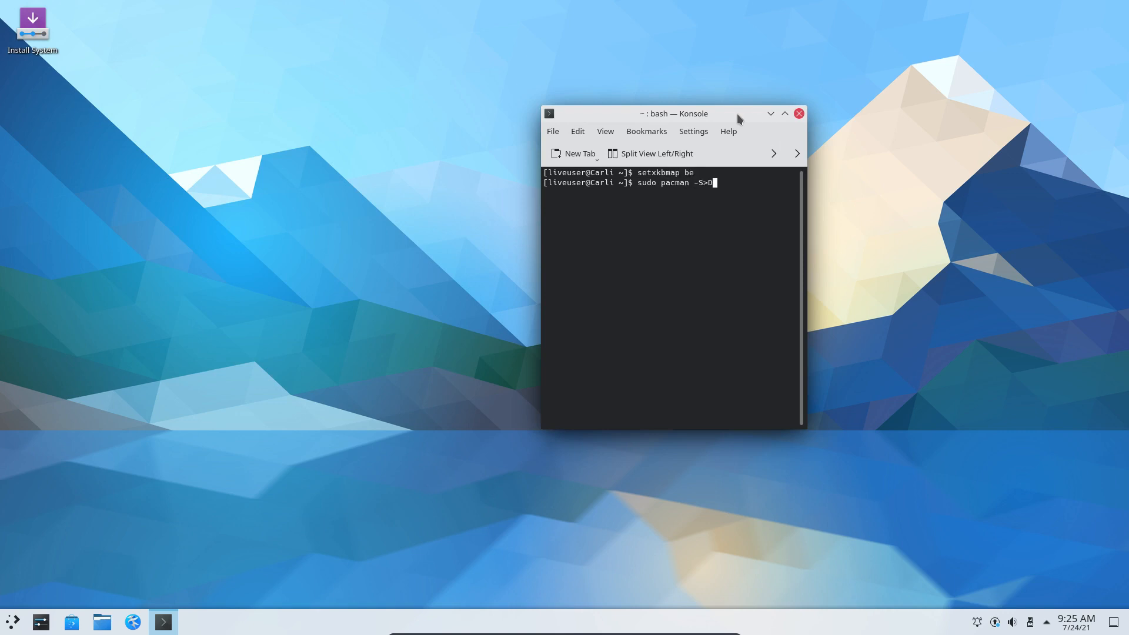
key(BackSpace)
key(BackSpace)
text(y)
key(Return)
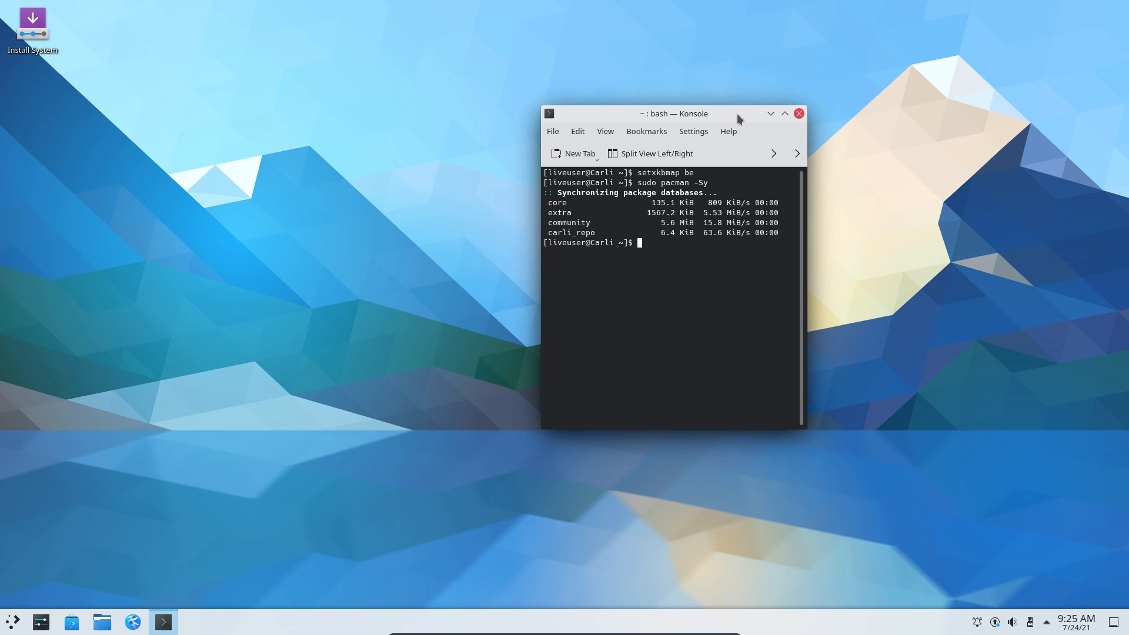
text(sudo gpasswd -a liveuser vboxsf)
key(Return)
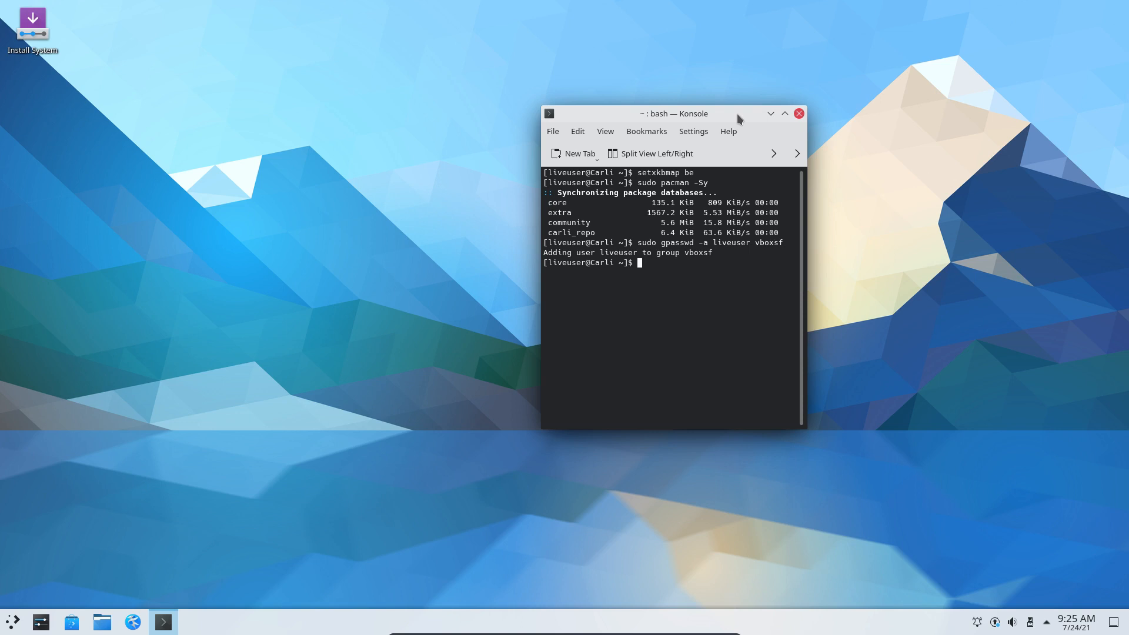
Enable the VirtualBox guest service with sudo systemctl enable vboxservice
text(sud)
text(io)
key(BackSpace)
key(BackSpace)
key(BackSpace)
text(o systemctl enable vbox)
key(BackSpace)
key(BackSpace)
key(BackSpace)
key(BackSpace)
key(Tab)
key(Tab)
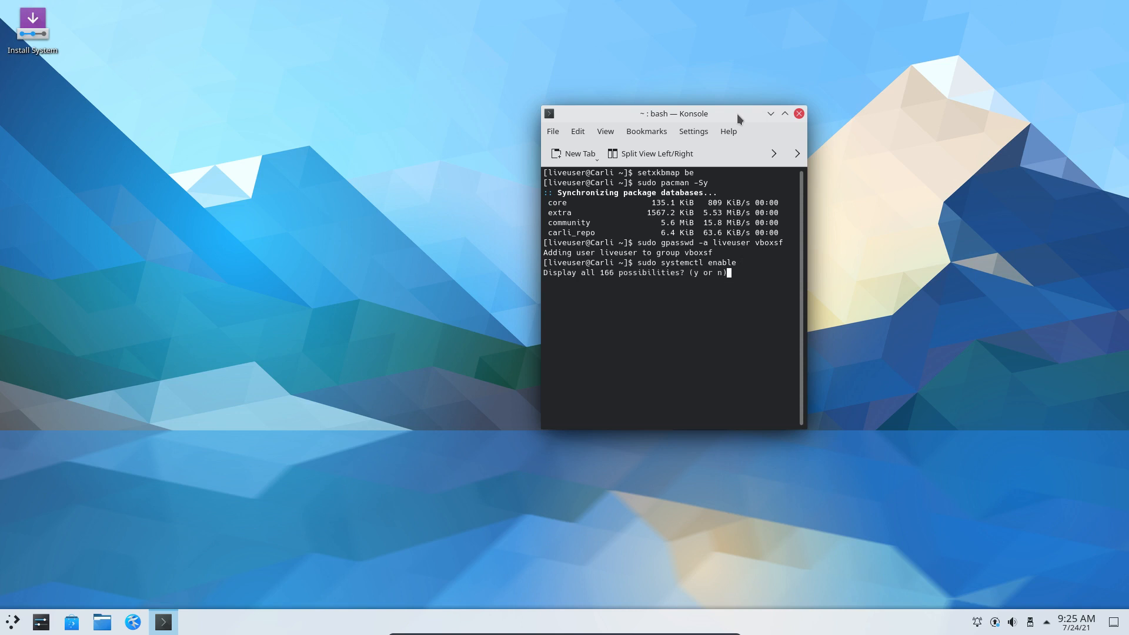
text(nable )
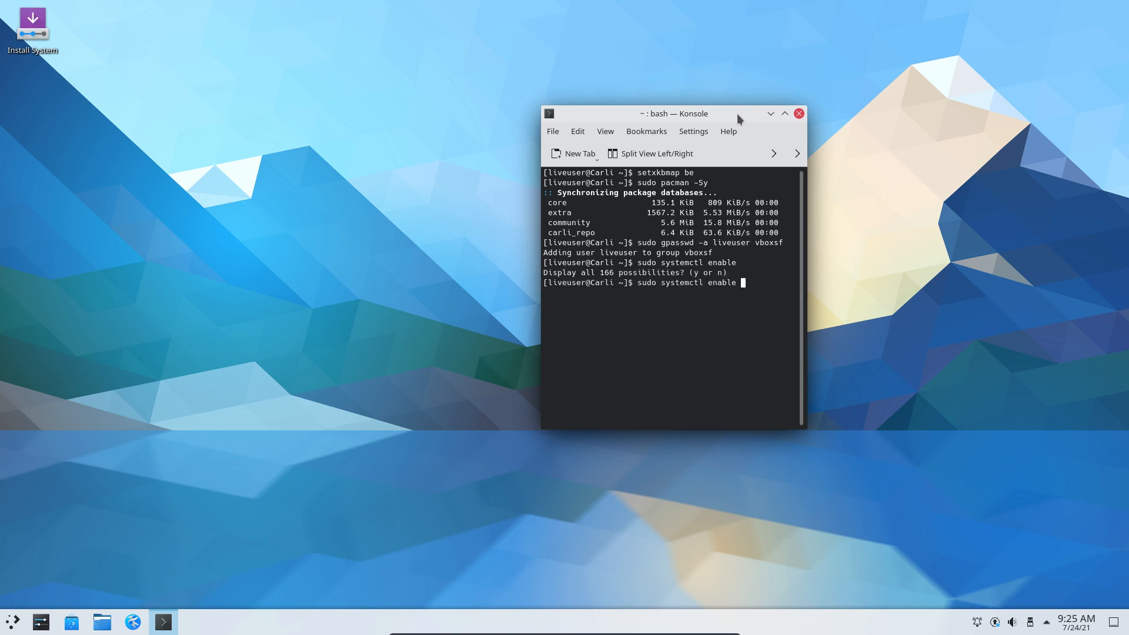
text(vboxserv)
key(Tab)
Reuse the previous command, replacing enable with start, to run sudo systemctl start vboxservice
key(Up)
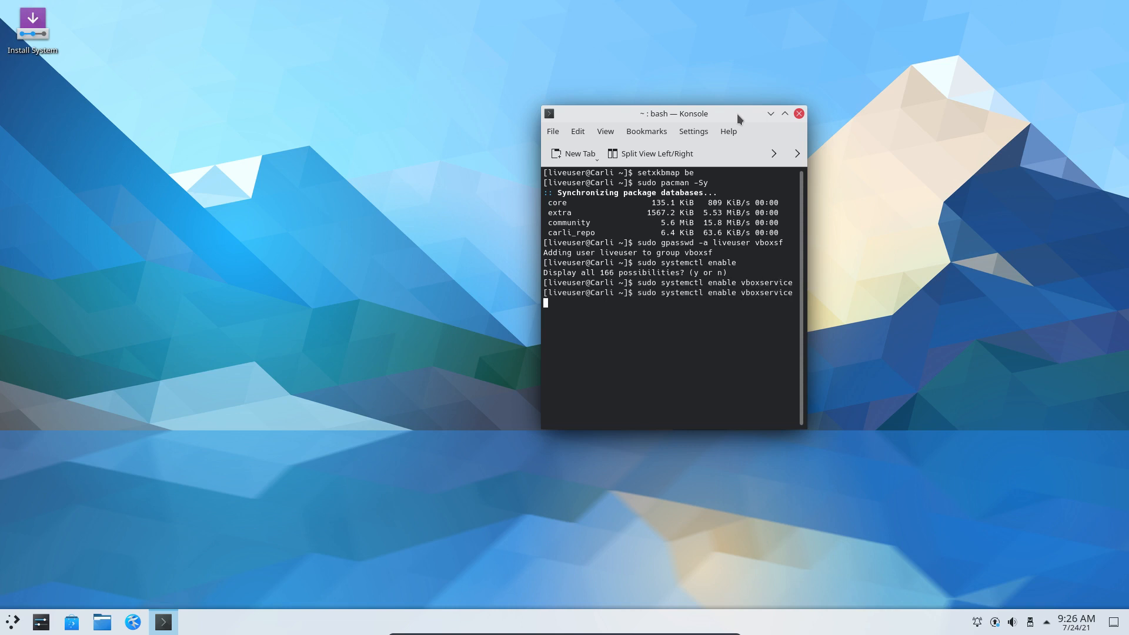
key(Left)
key(Left)
key(Left)
key(Left)
key(Left)
key(Left)
key(Left)
key(Left)
key(Left)
key(Left)
key(Left)
key(BackSpace)
key(BackSpace)
key(BackSpace)
key(BackSpace)
key(BackSpace)
key(BackSpace)
key(BackSpace)
text(start)
key(Return)
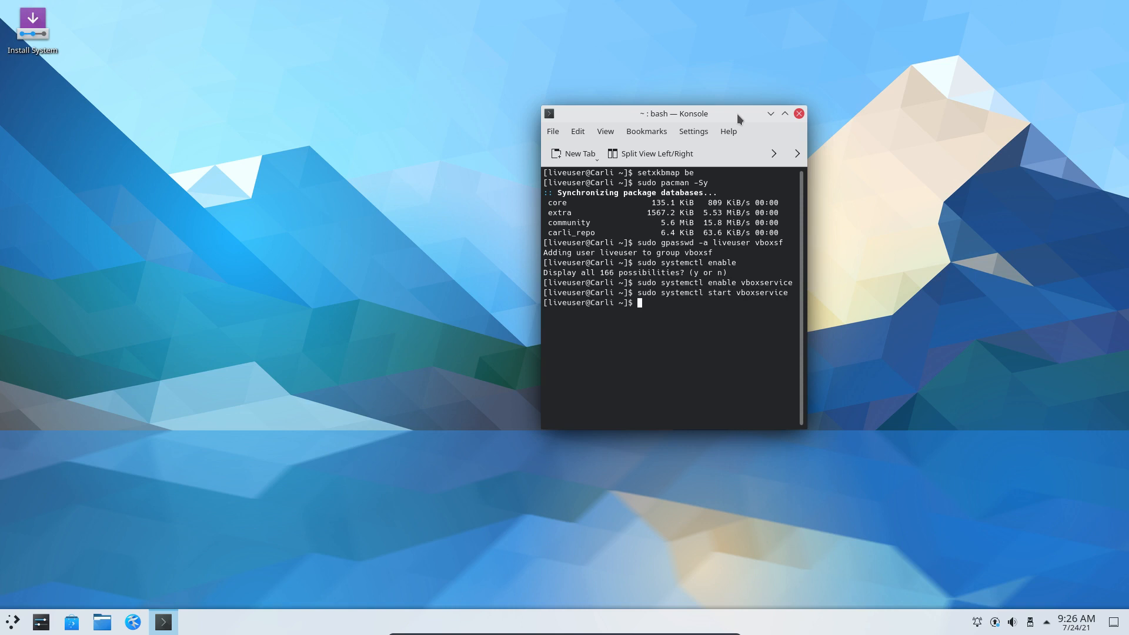
Install the Thunar file manager with sudo pacman -S thunar and accept the installation
text(sudo pacman -S thunar)
key(Return)
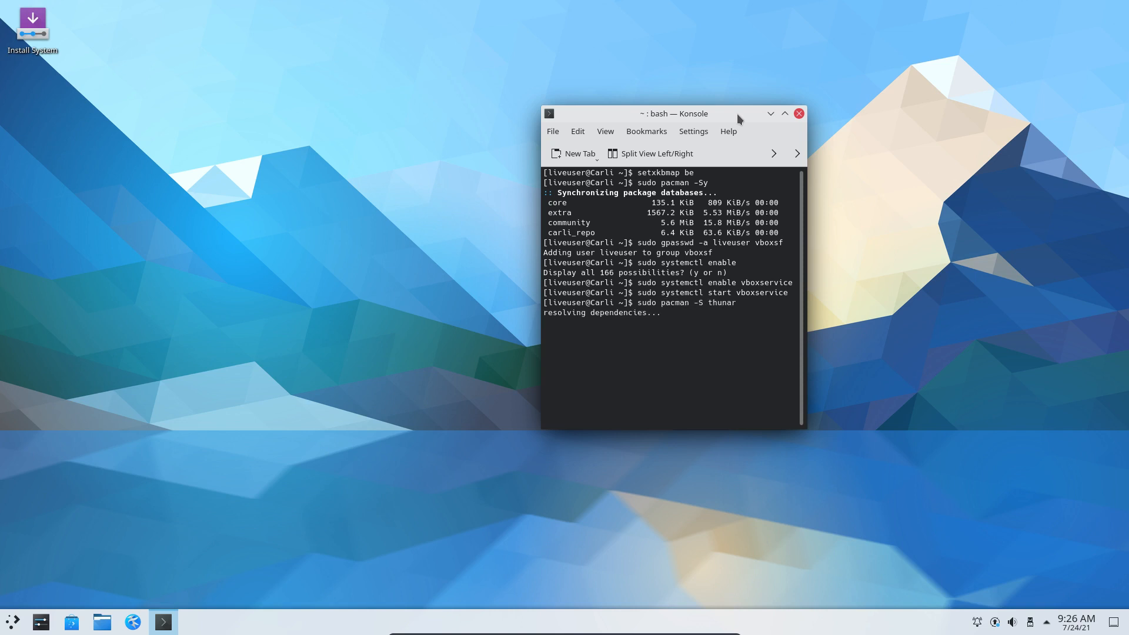
key(Return)
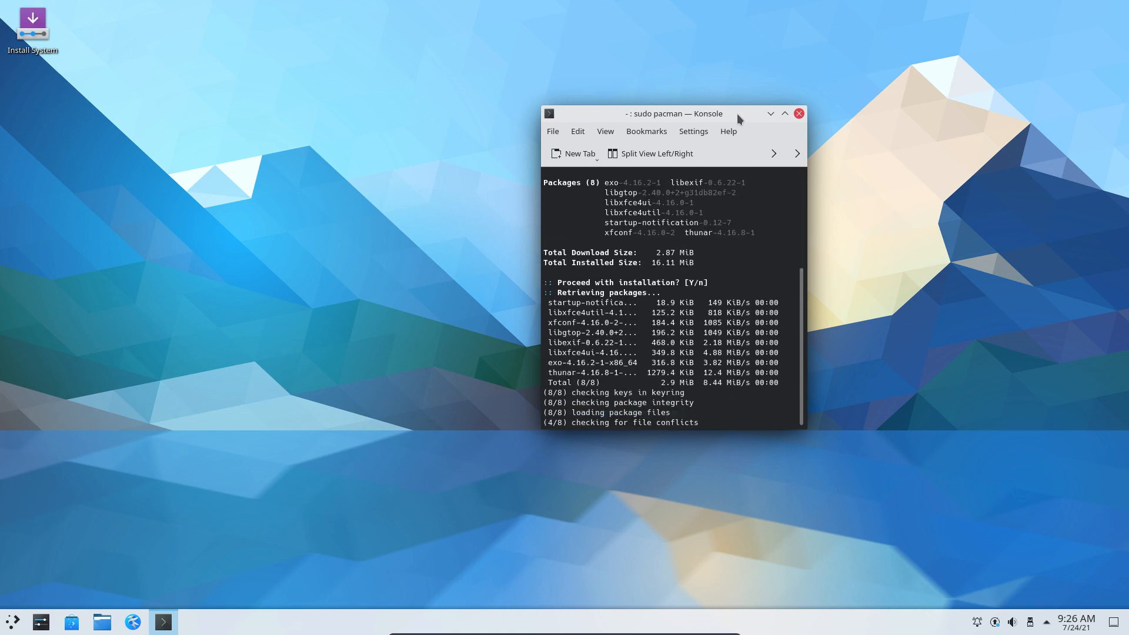
Log out of the Plasma live session to reload the user's group membership
click(234, 391)
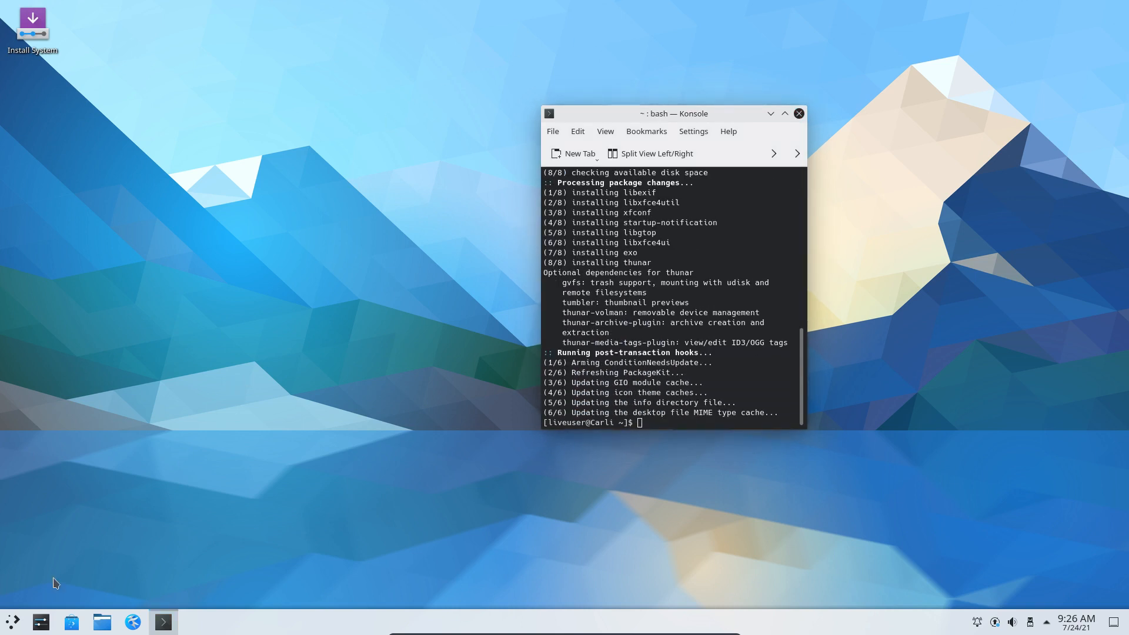
click(15, 622)
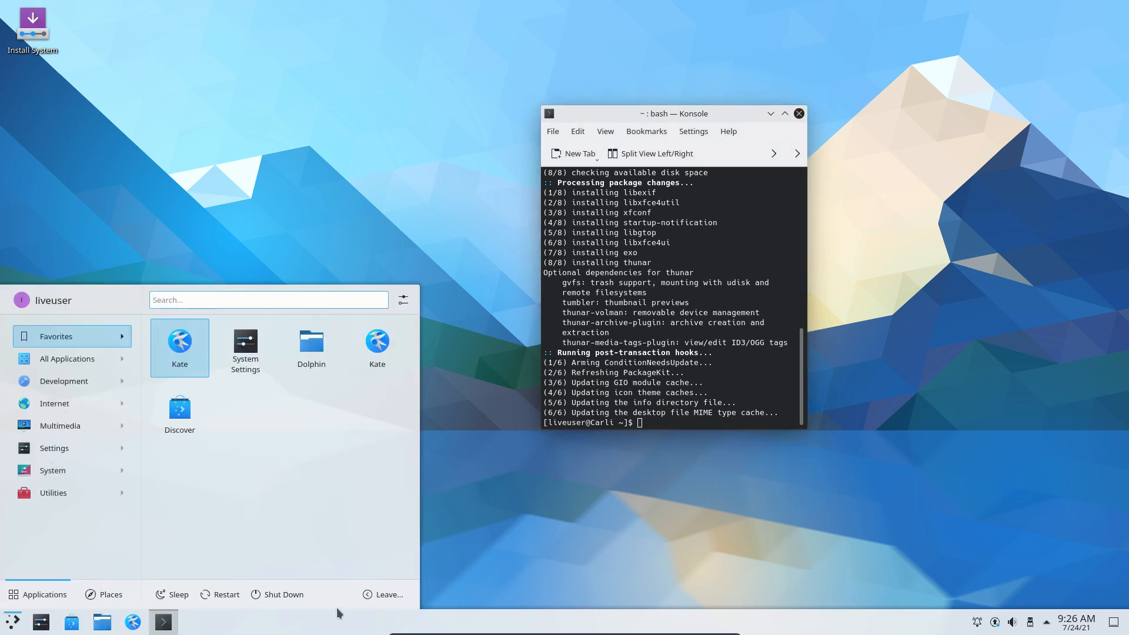
click(388, 594)
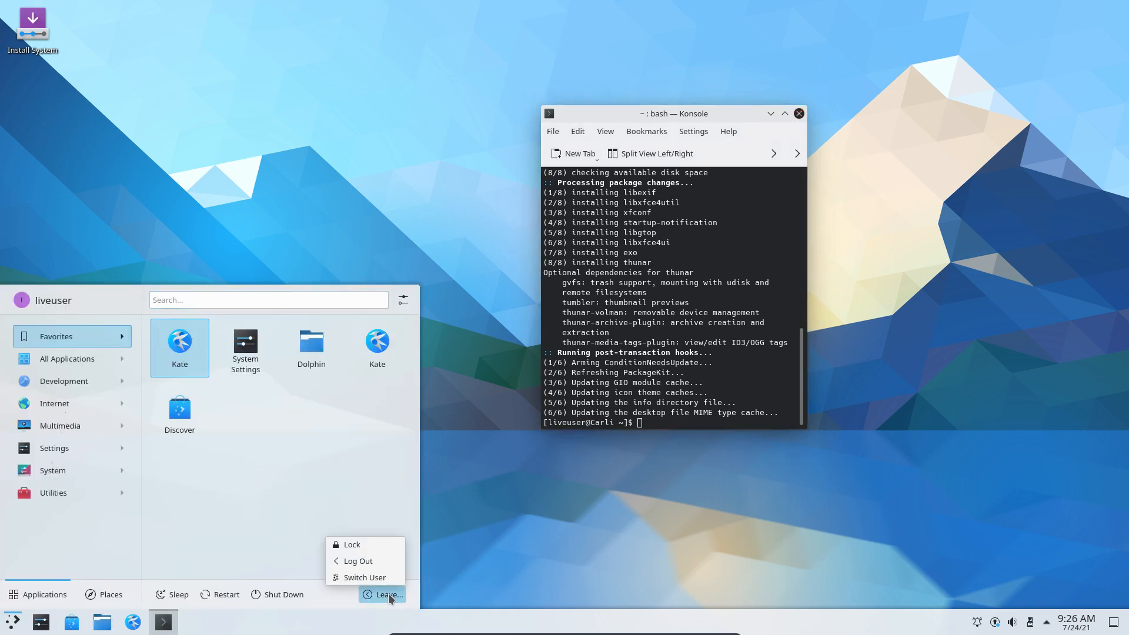
click(371, 546)
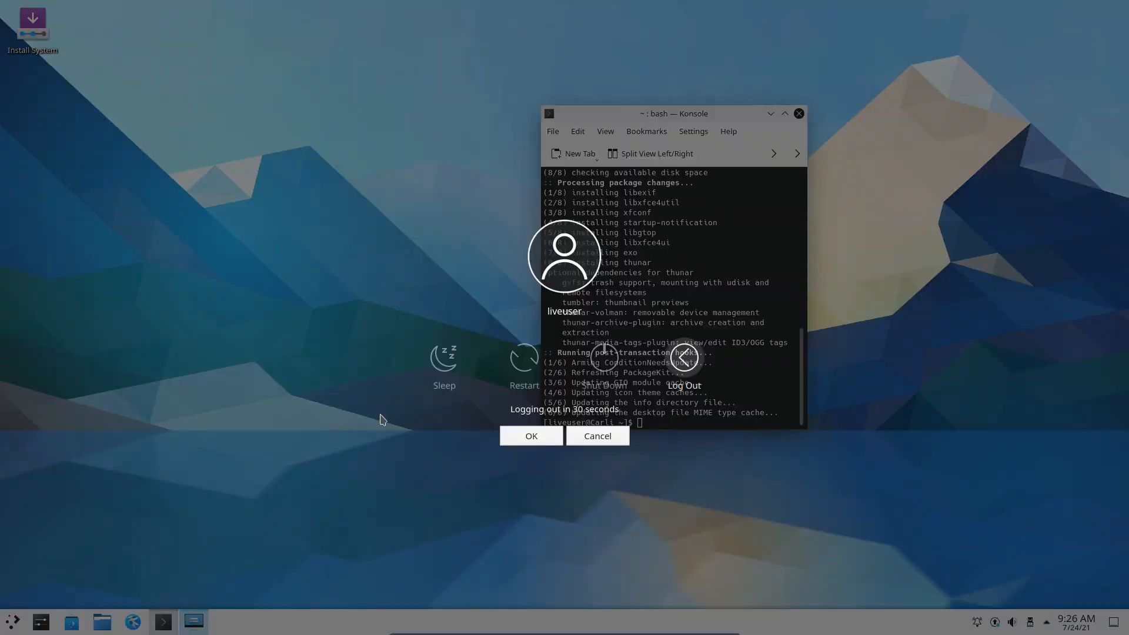
click(687, 357)
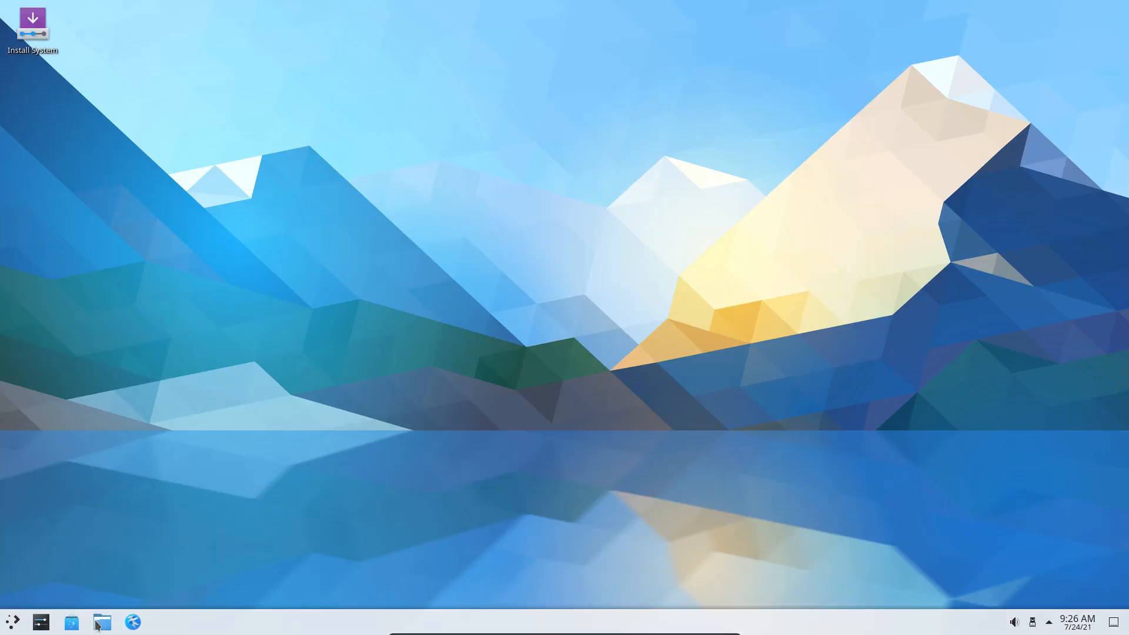
Search the application launcher for Thunar File Manager and add it to the favorites
click(17, 625)
text(thu)
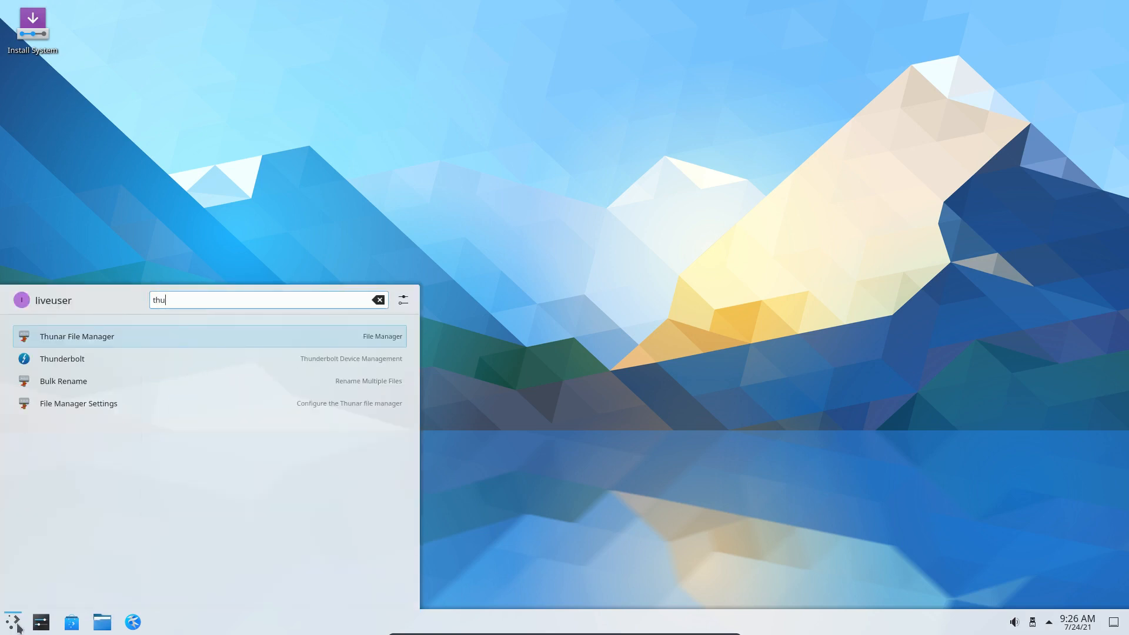
text(n)
right_click(64, 332)
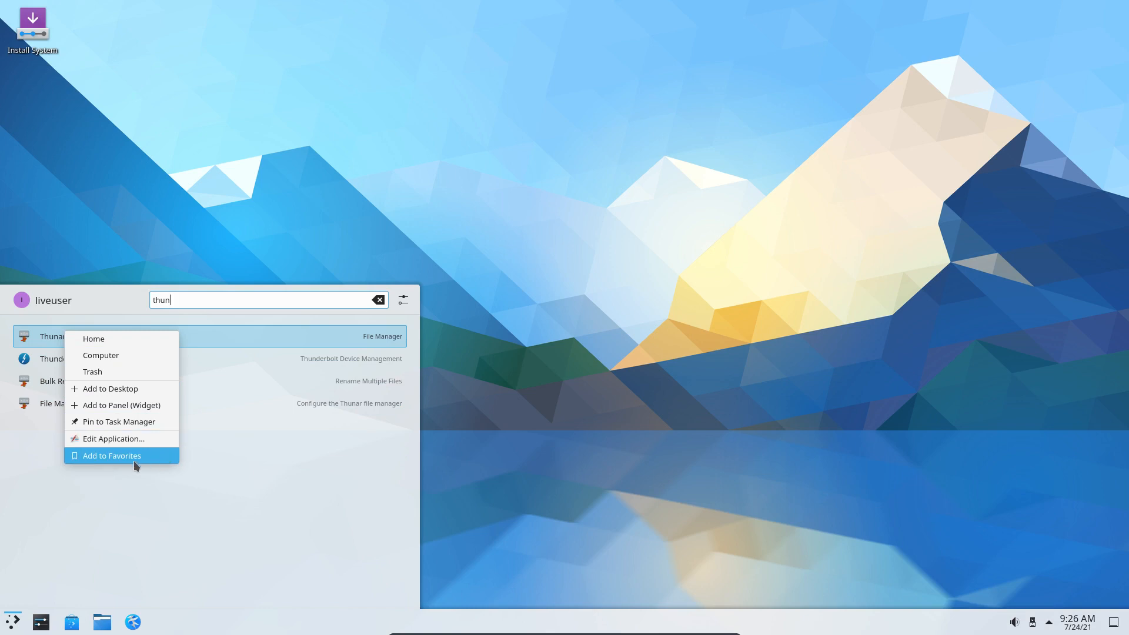
click(118, 457)
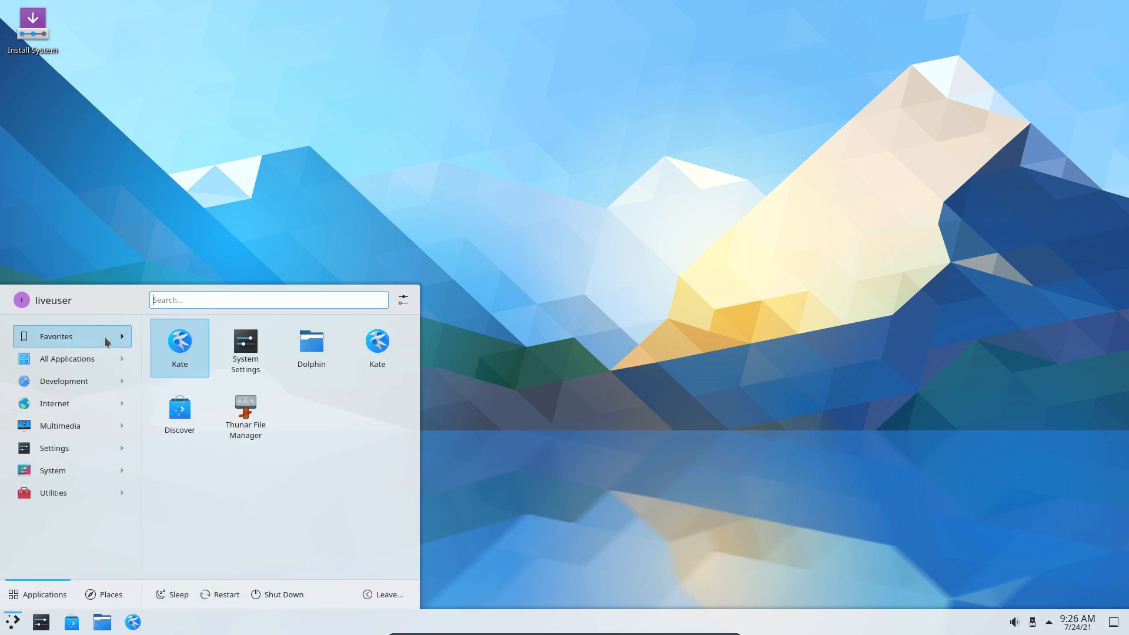
Launch Thunar File Manager from the favorites, place its window near the middle of the desktop, and dismiss the Discover update notification
click(259, 409)
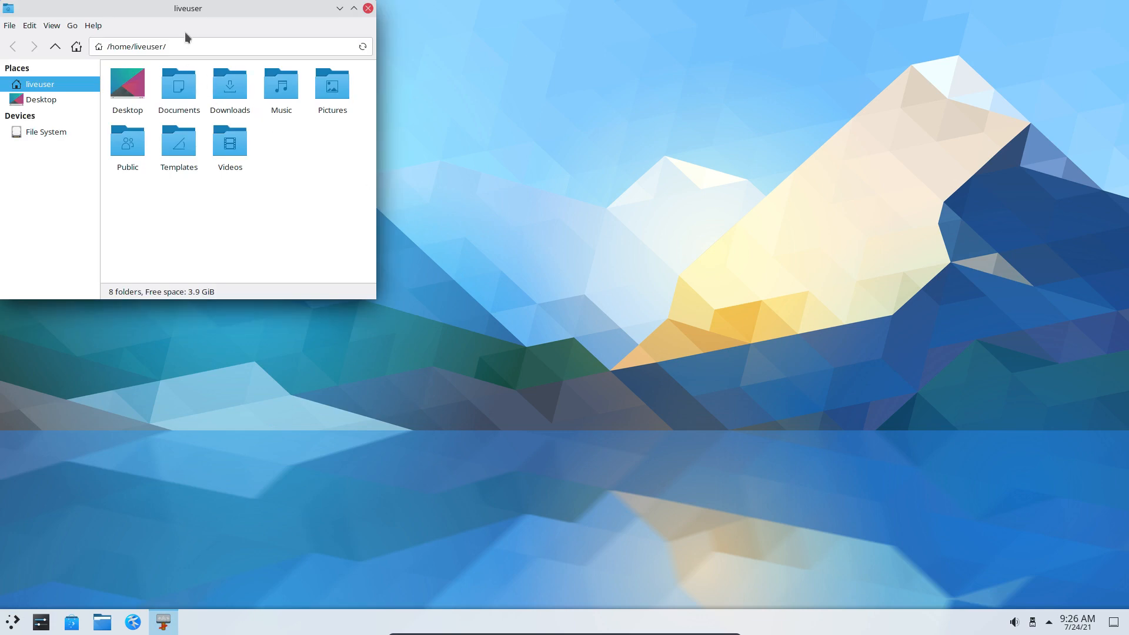
drag(194, 12, 520, 136)
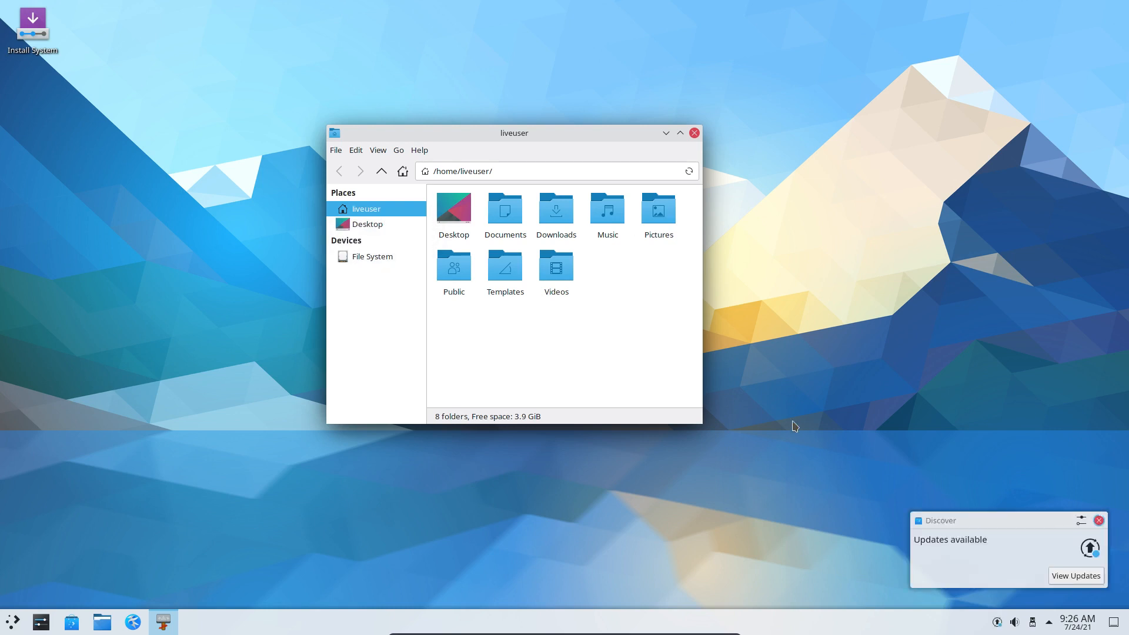
click(1098, 521)
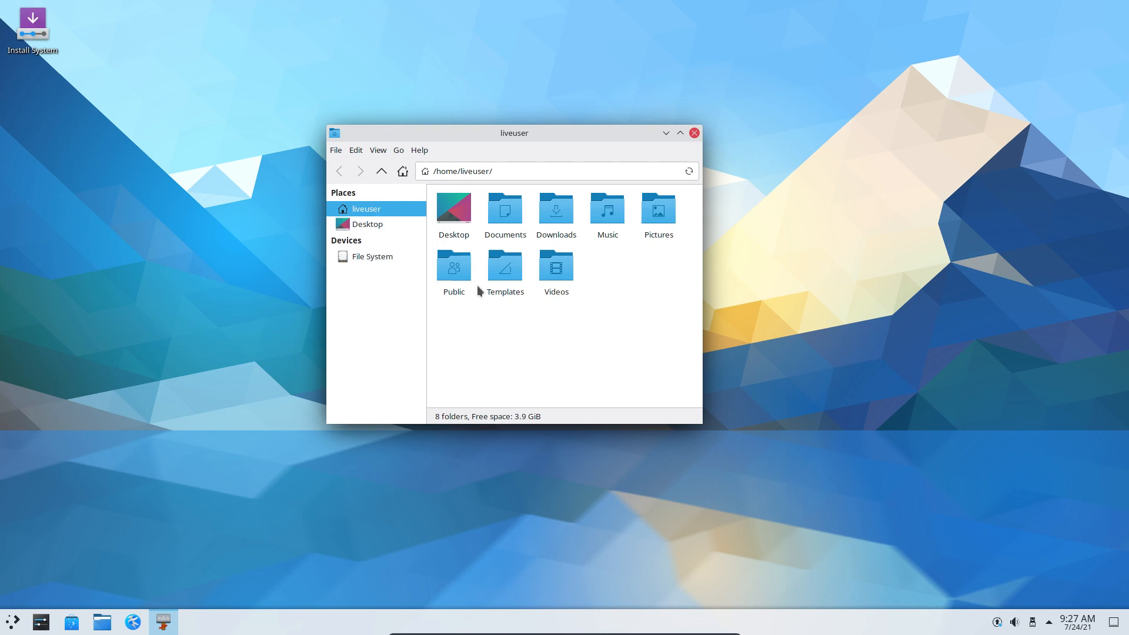
Show Thunar's About information to check its version
click(415, 153)
click(439, 184)
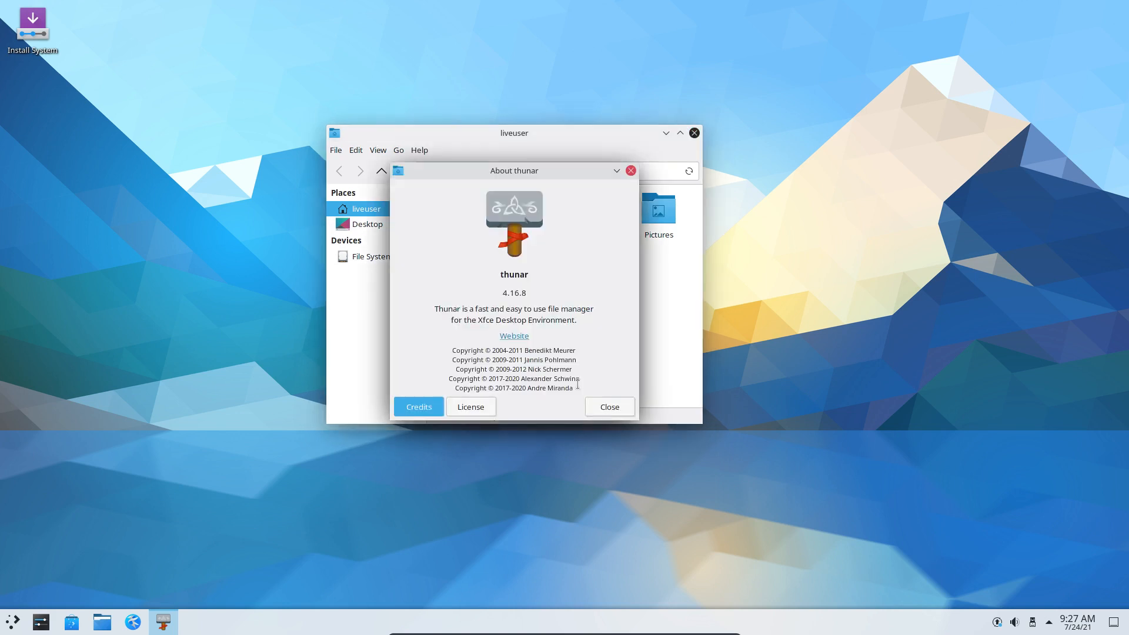
Close Thunar's About information and open a Konsole terminal beside the file manager window
click(599, 406)
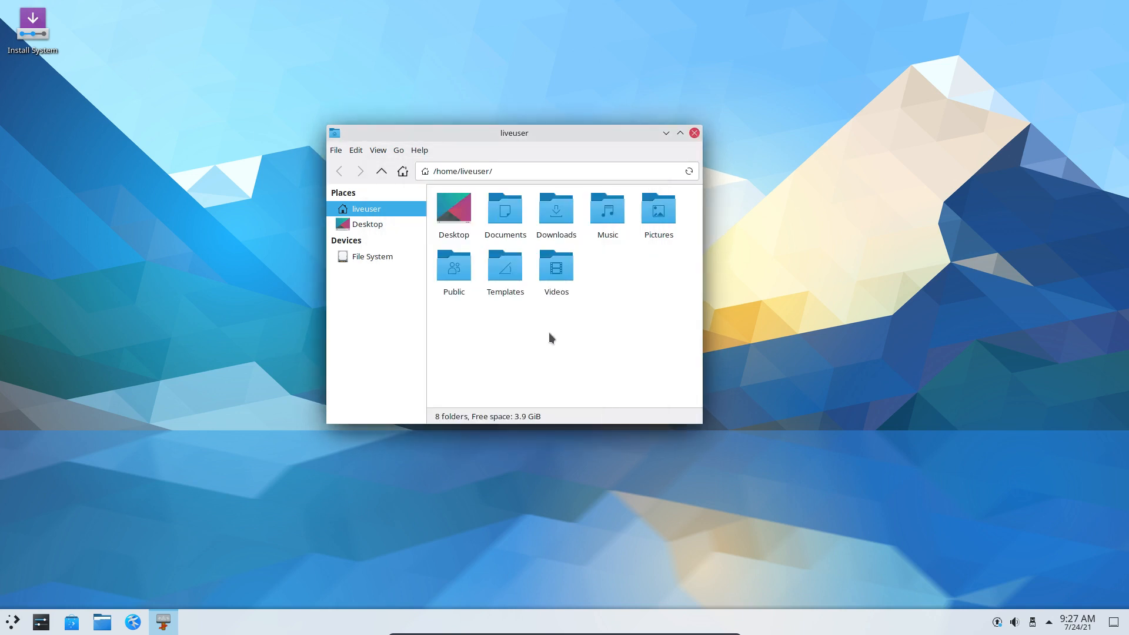
key(ctrl+alt+t)
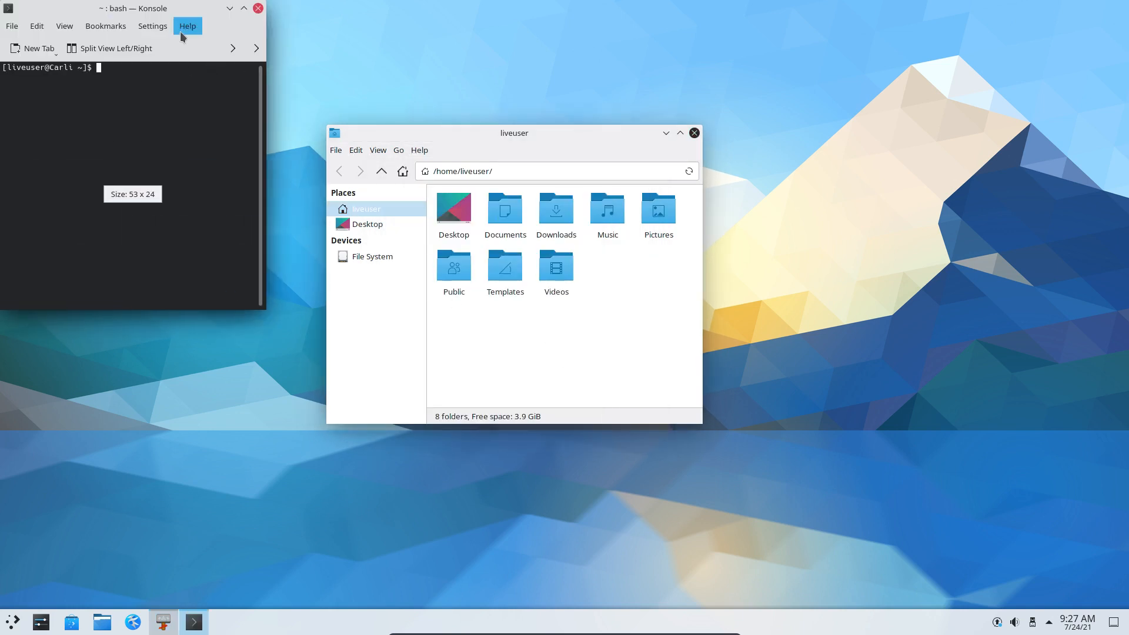
drag(177, 11, 889, 225)
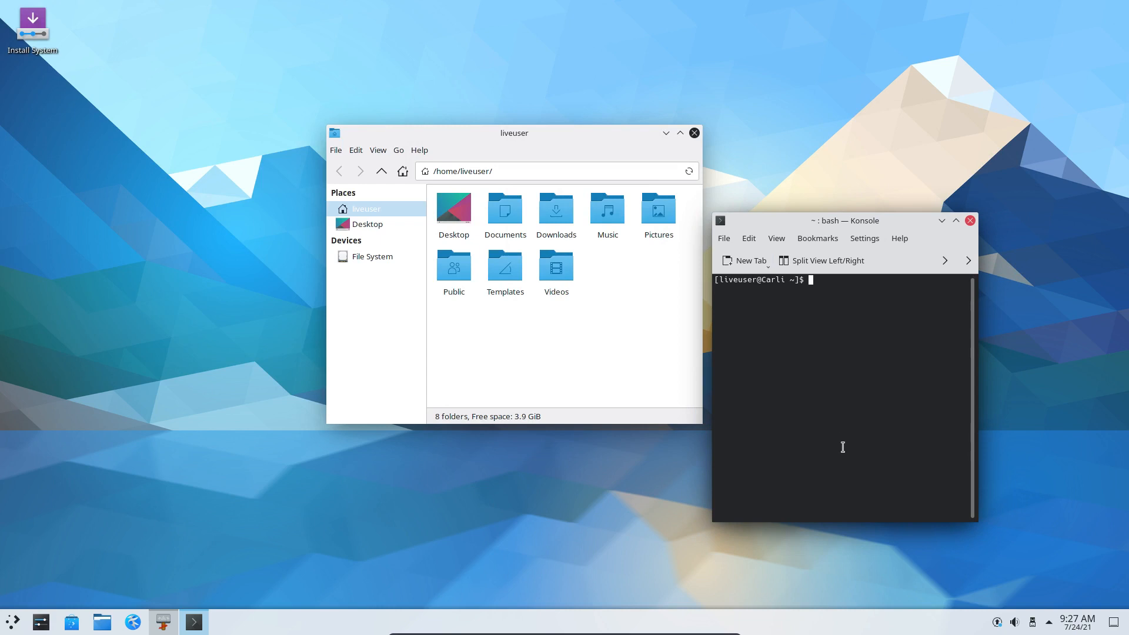
click(1010, 500)
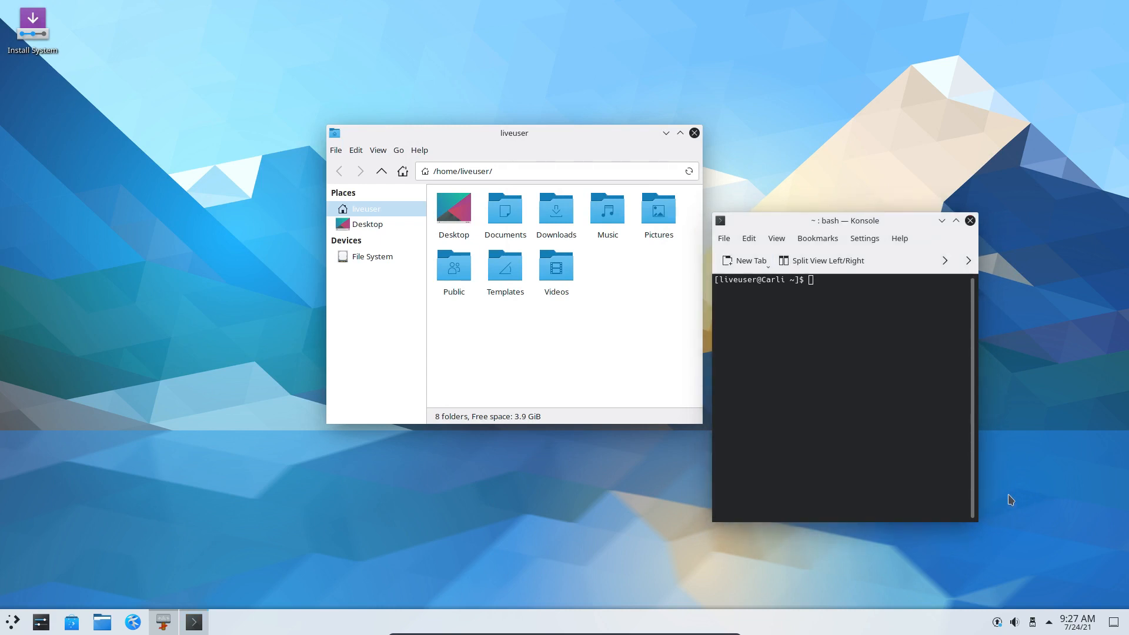
Leave the VM's full-screen view, minimize it, and show the host user's home folder in the file manager
key(ctrl+f)
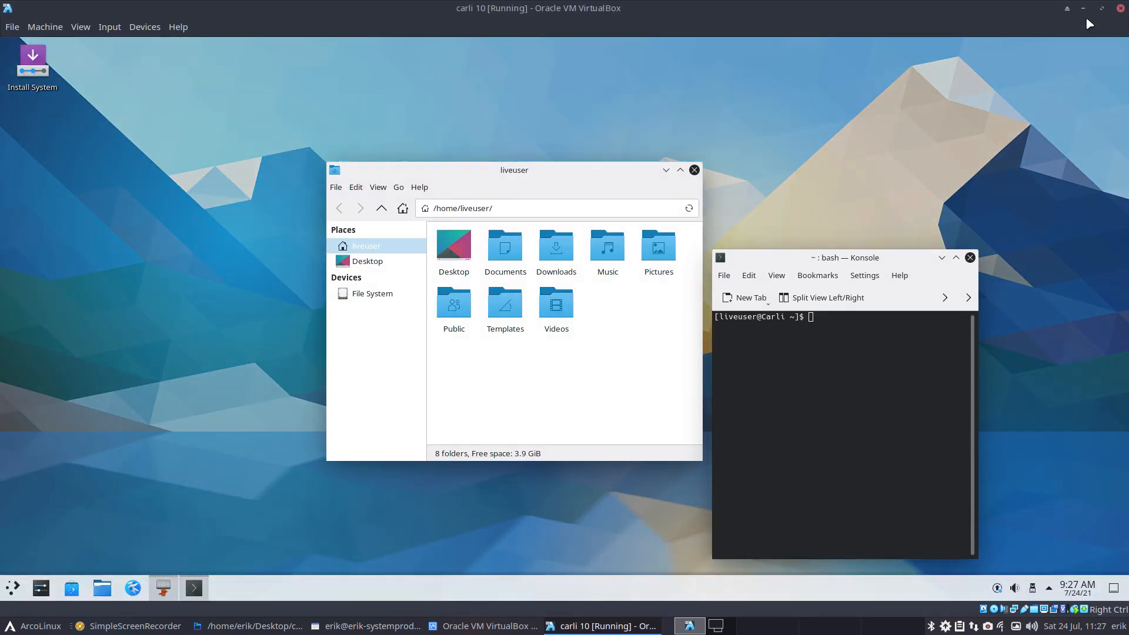
click(1084, 8)
click(1084, 8)
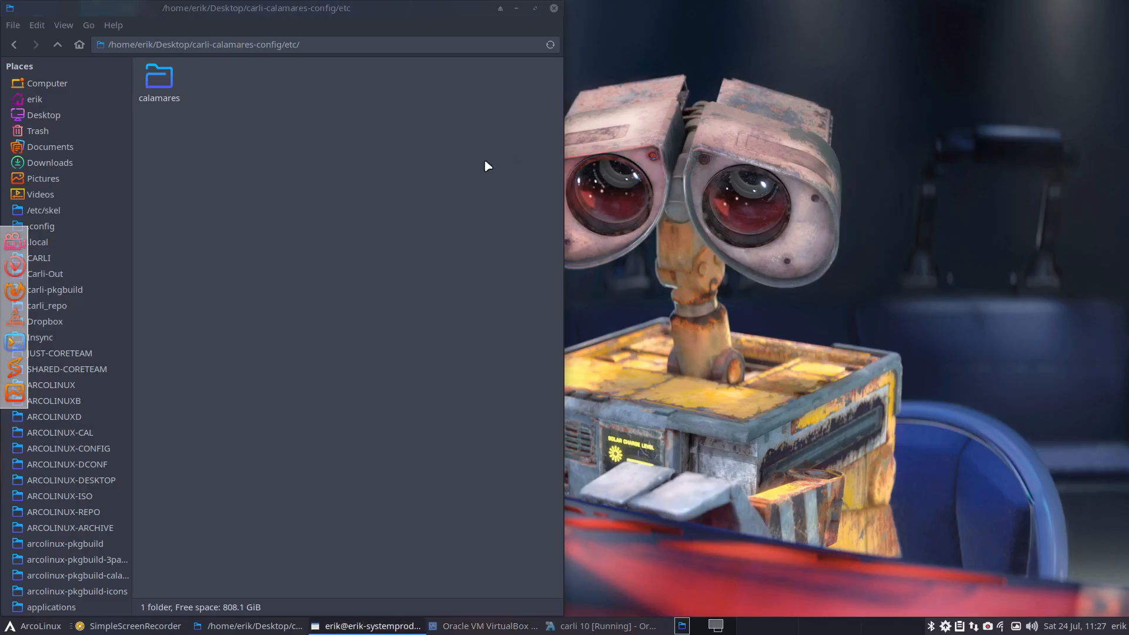
click(301, 136)
click(57, 97)
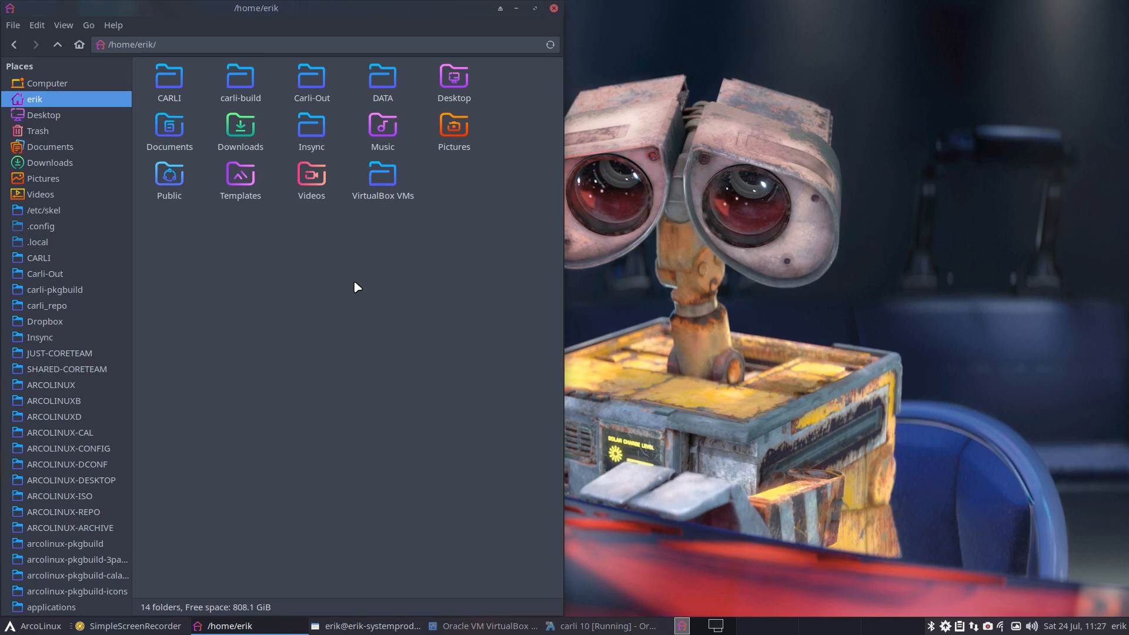
Check the shared folder path in the settings of carli 10 in VirtualBox Manager, then close them and minimize the manager
click(474, 629)
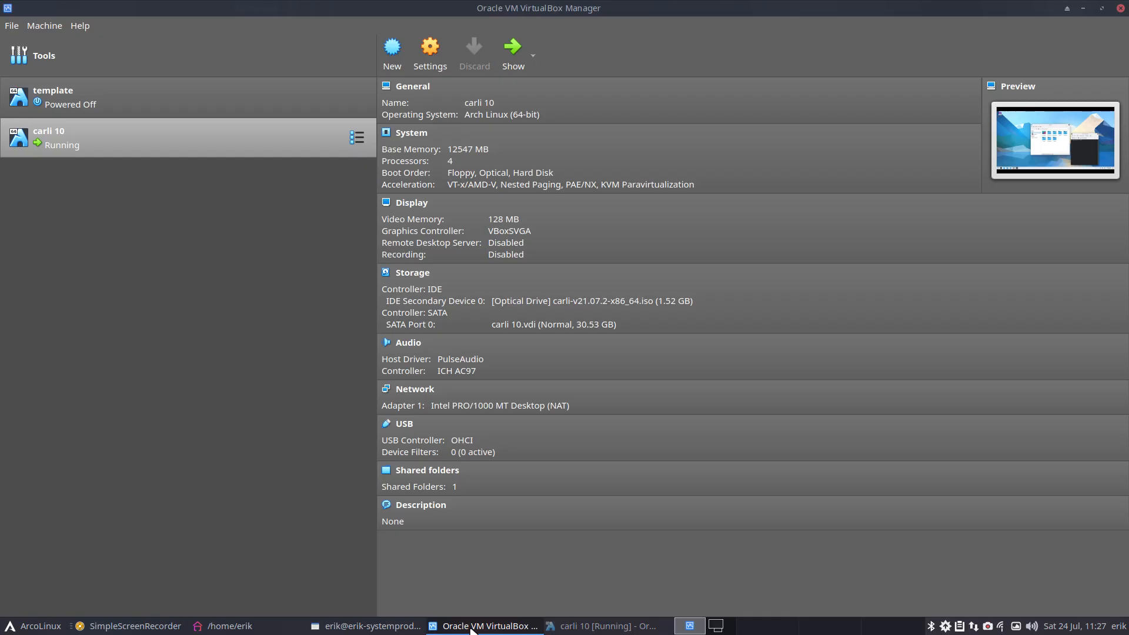
click(574, 627)
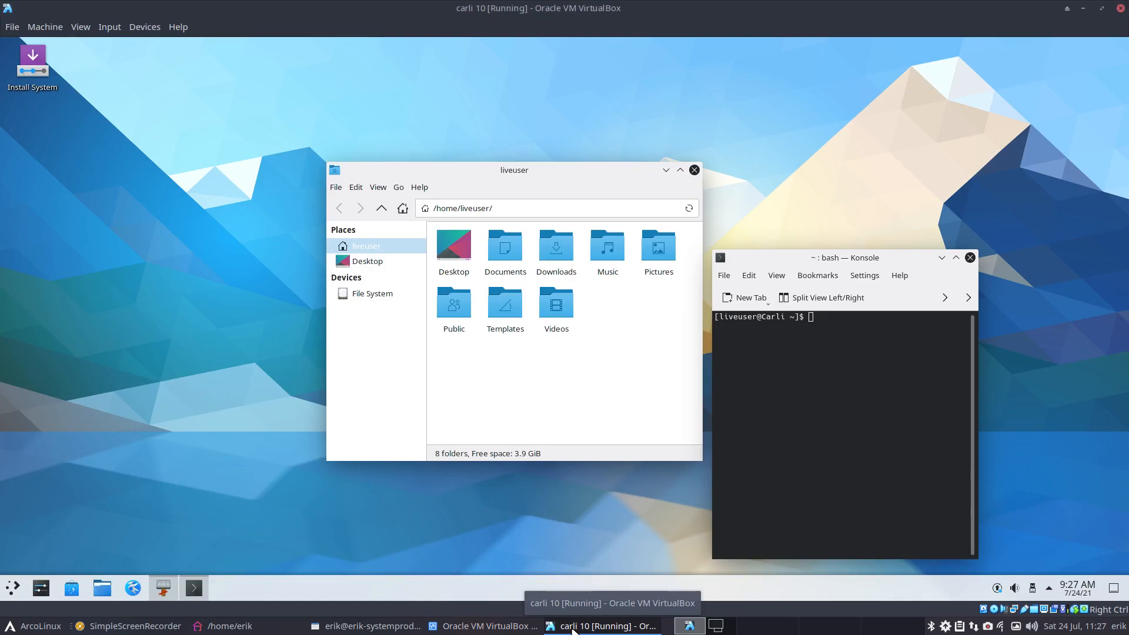
click(486, 626)
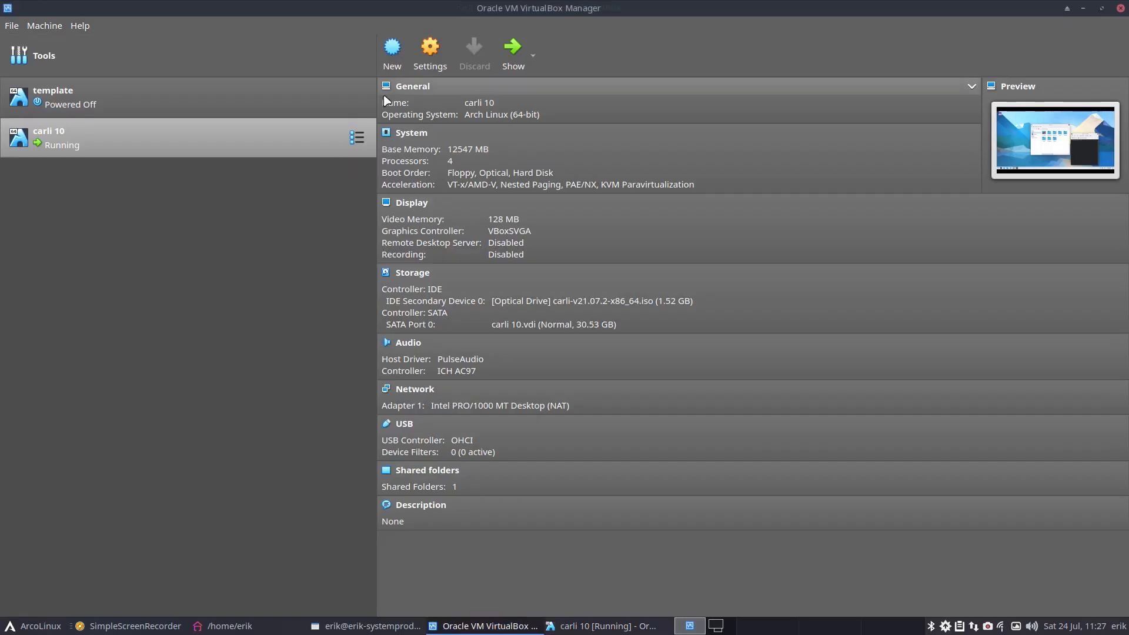
click(429, 61)
click(379, 310)
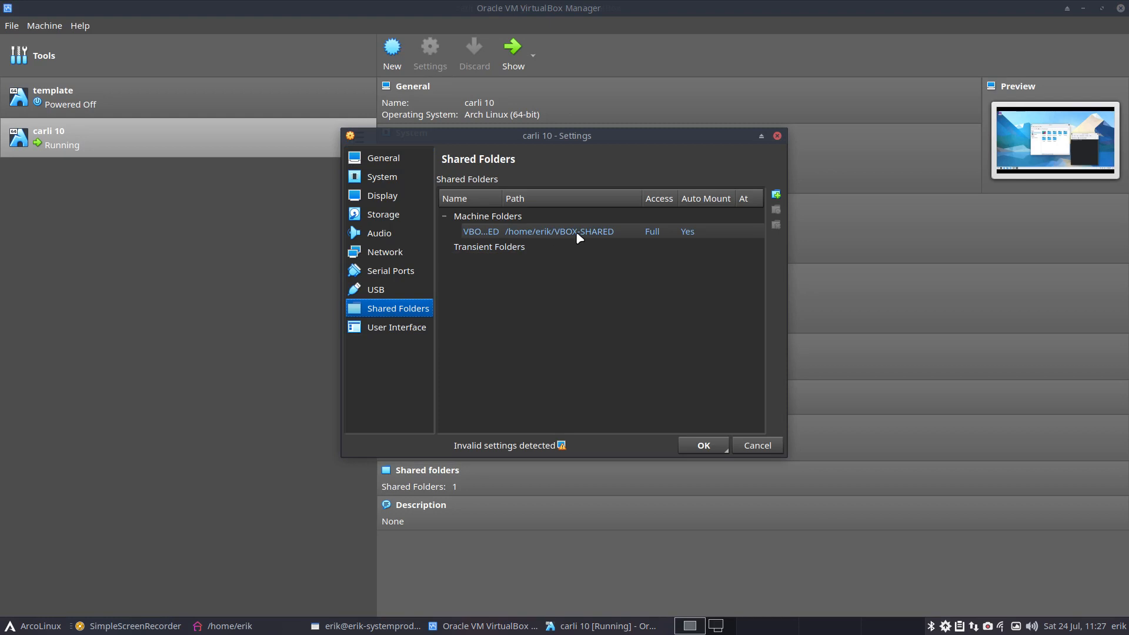
click(776, 136)
click(1084, 9)
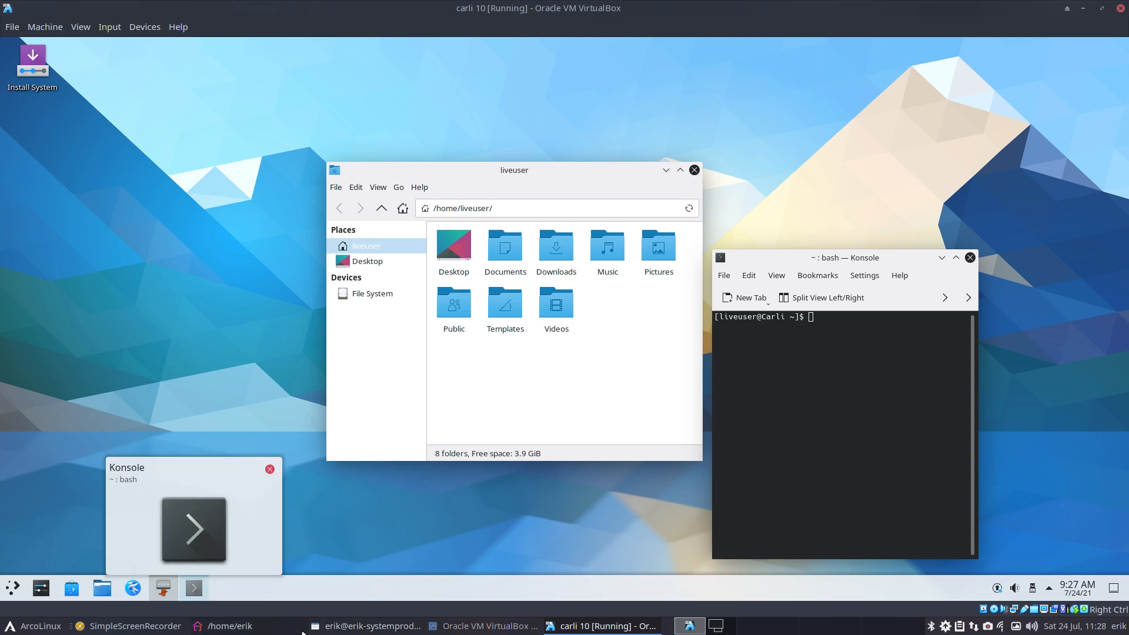
Create a folder named VBOX-SHARED in the host user's home directory
click(226, 626)
right_click(307, 321)
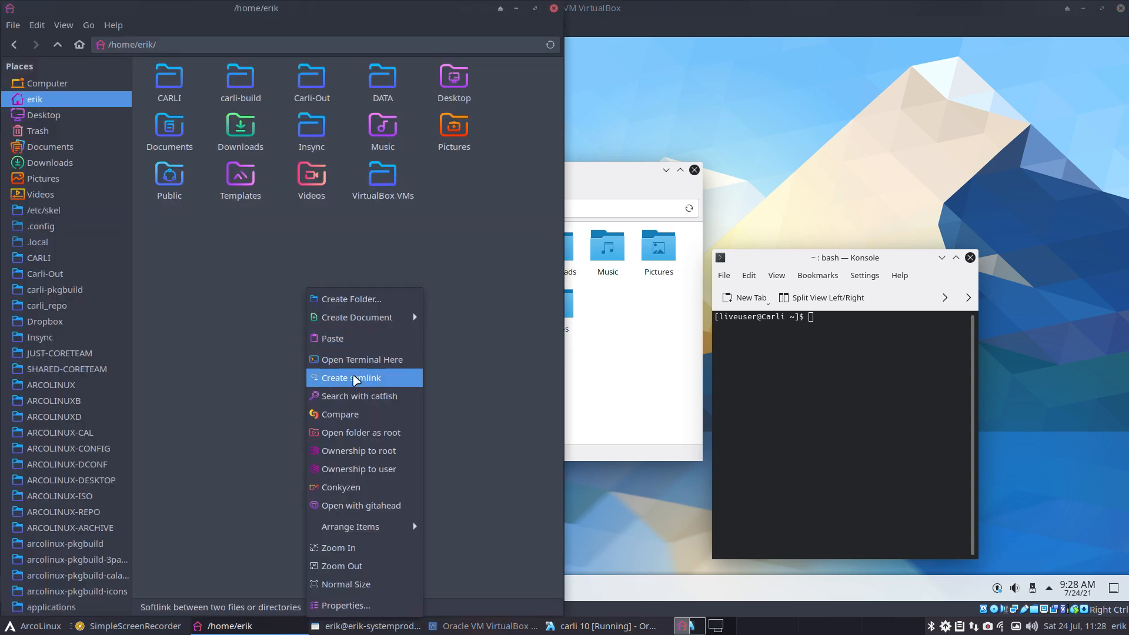
click(383, 299)
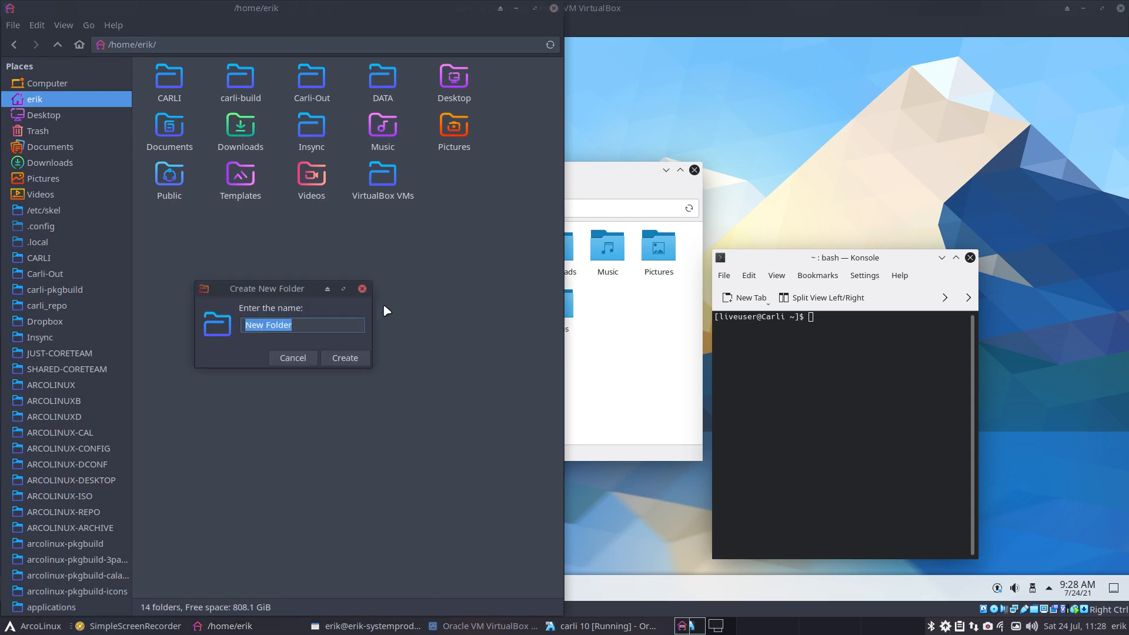
text(VBO)
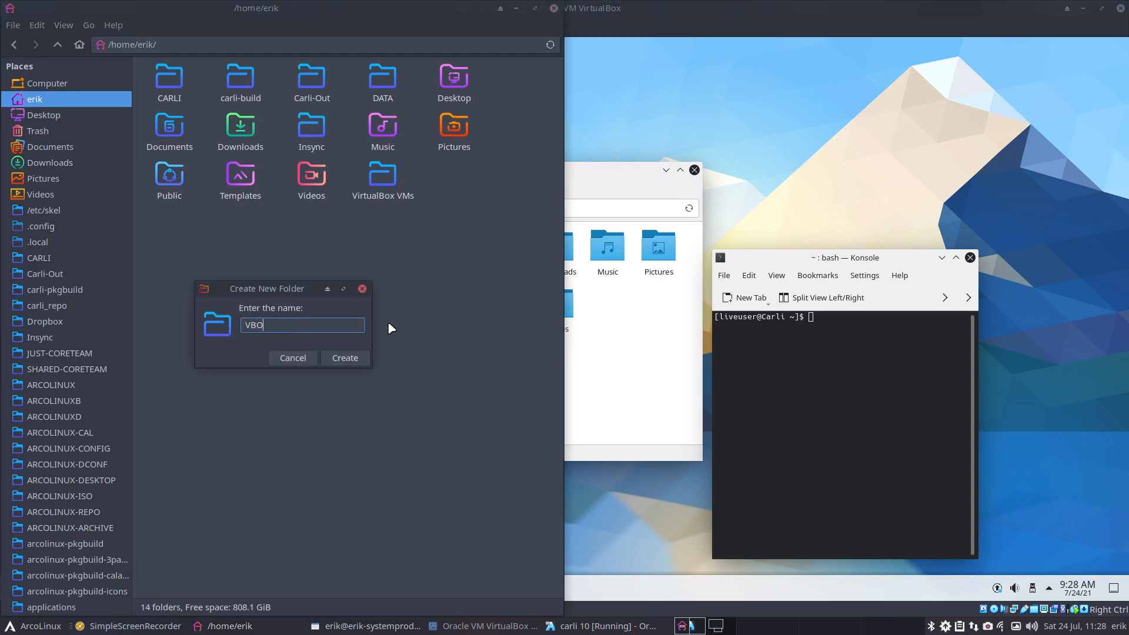
text(X_SHAR)
key(BackSpace)
key(BackSpace)
key(BackSpace)
key(BackSpace)
key(BackSpace)
text(-SHARED)
key(Return)
Log out of the Plasma live session in the carli 10 VM
click(612, 311)
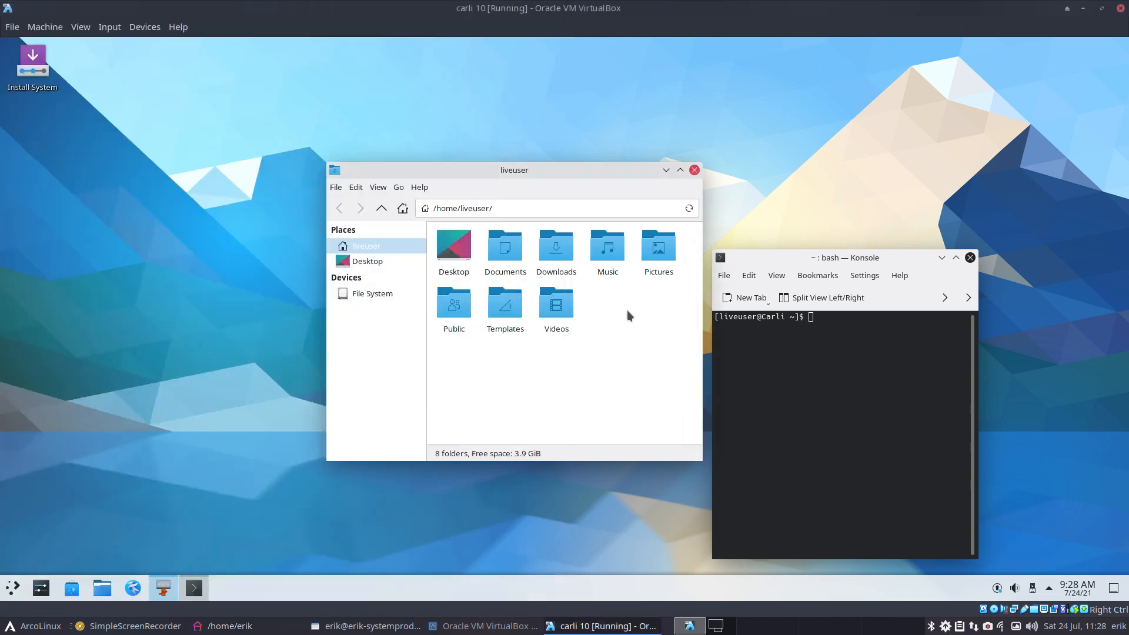
click(12, 588)
click(386, 561)
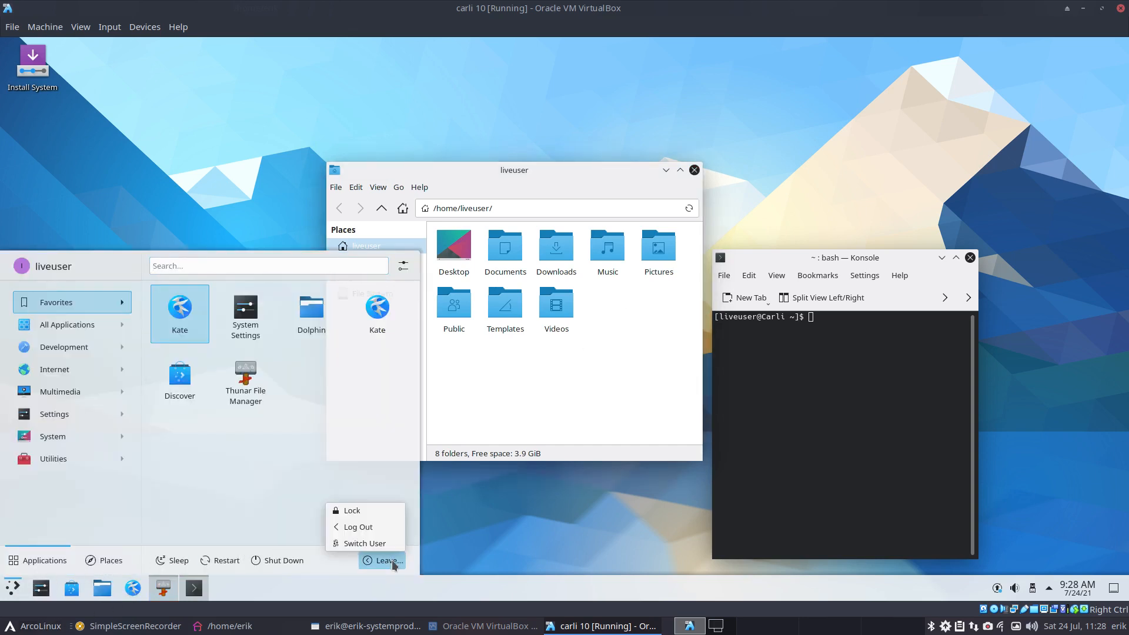
click(385, 530)
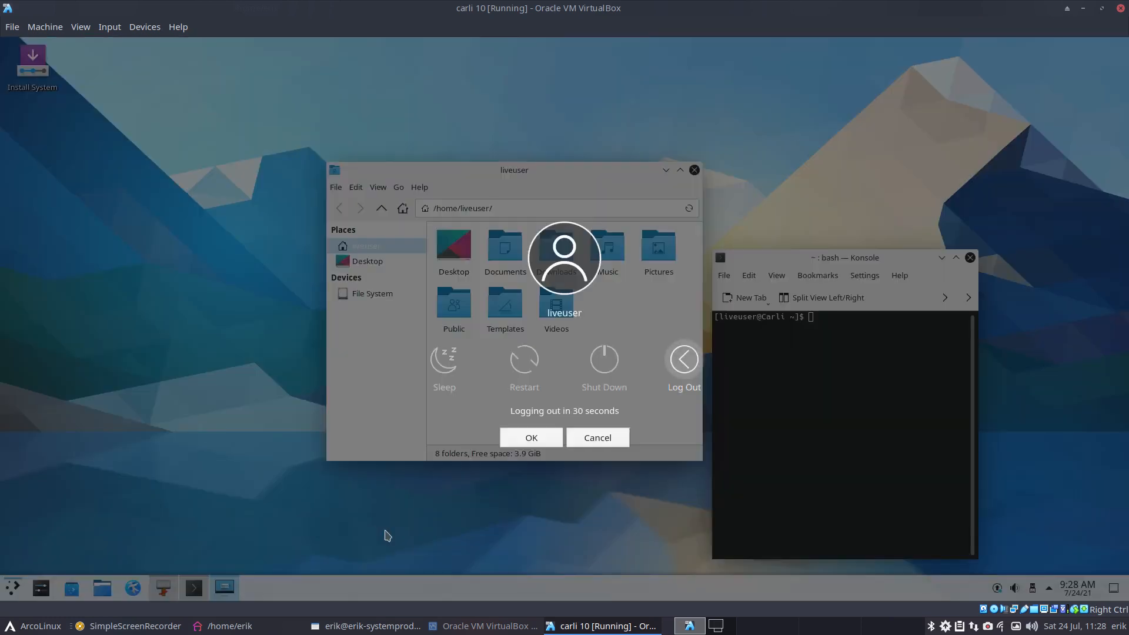
click(696, 371)
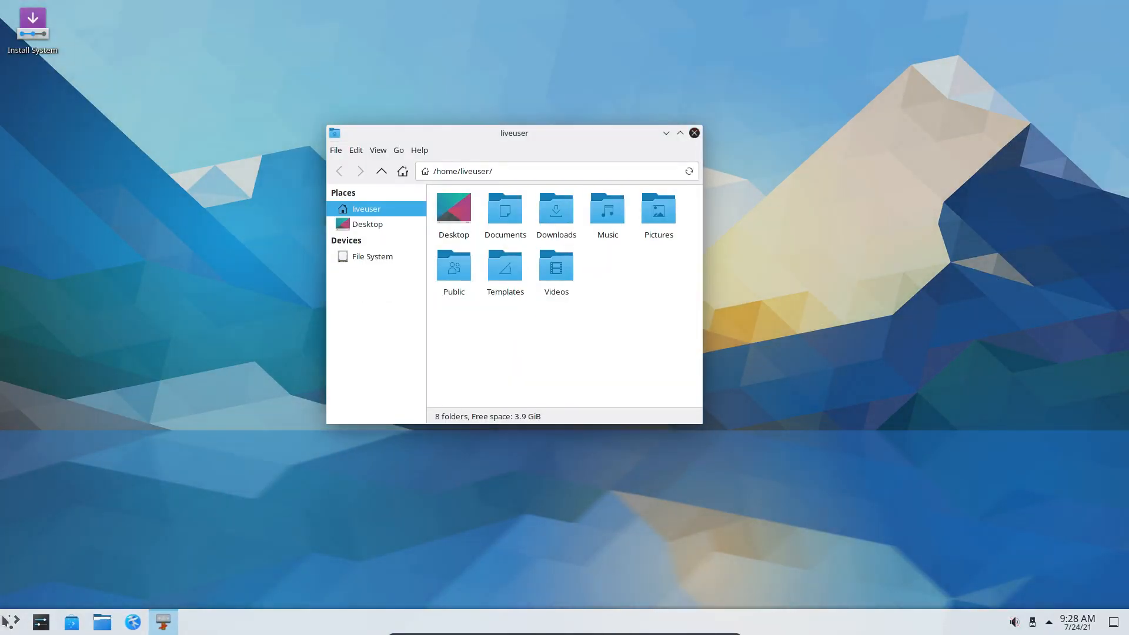
Launch a second Thunar File Manager window from the favorites and place it partly over the first one
click(5, 620)
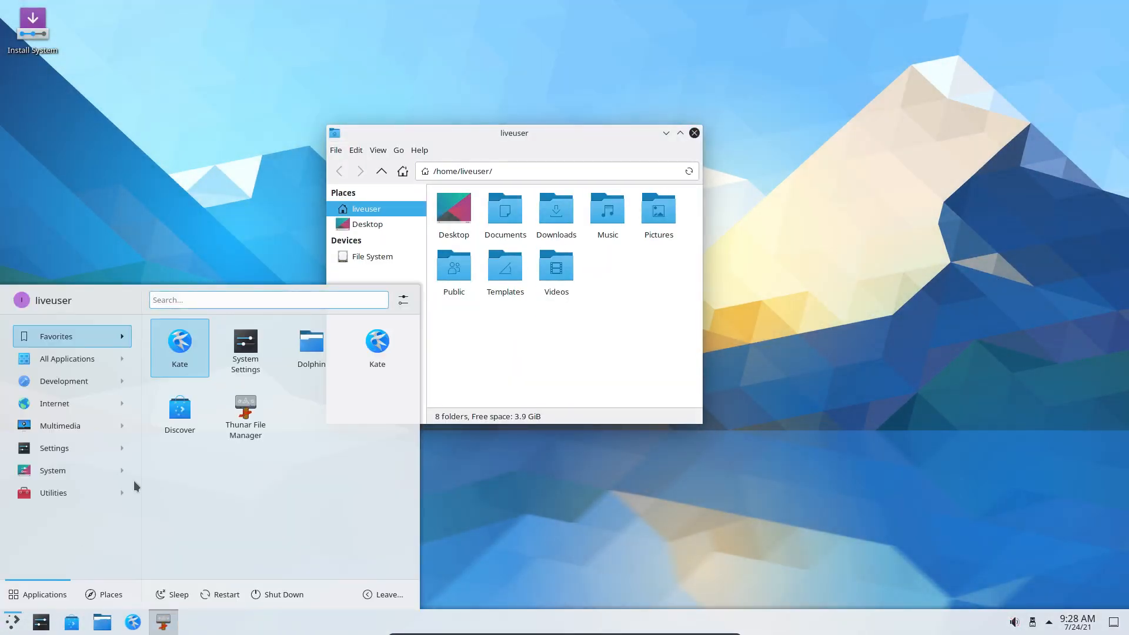
click(245, 423)
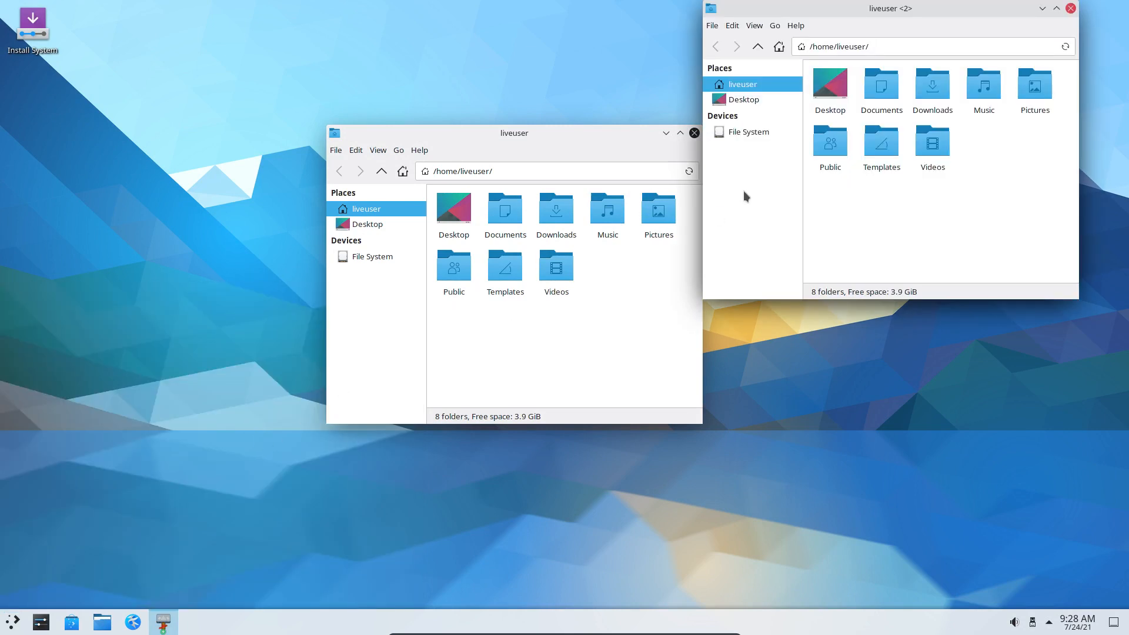
drag(928, 10, 785, 165)
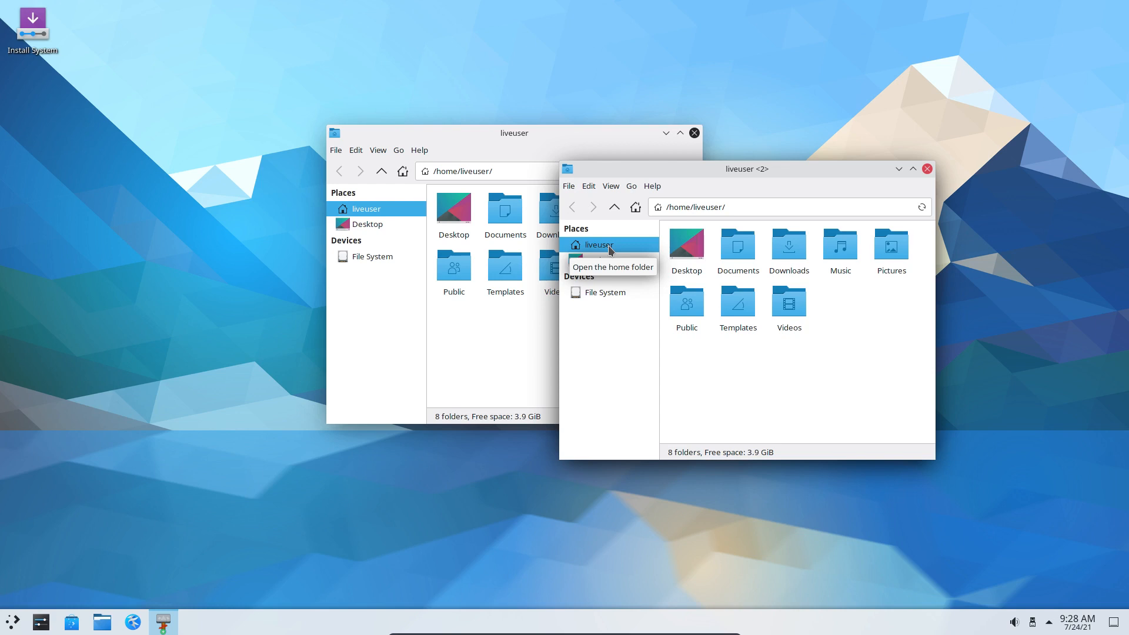
Open a Konsole terminal, move it away from the desktop corner, and make the window taller
click(136, 347)
key(ctrl+alt+t)
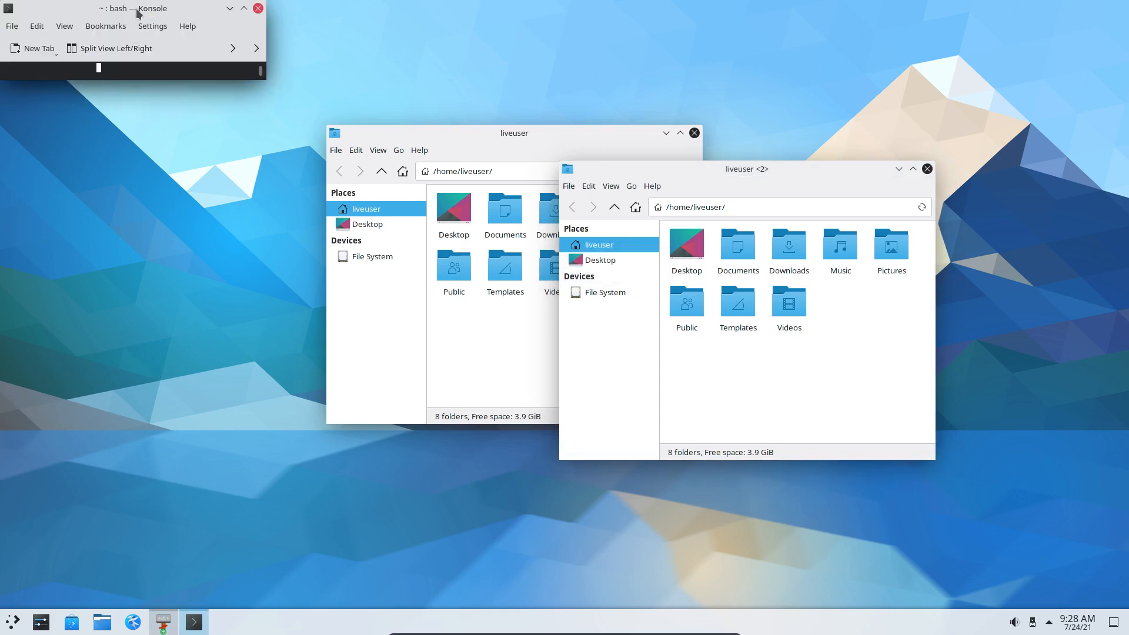
drag(147, 8, 327, 80)
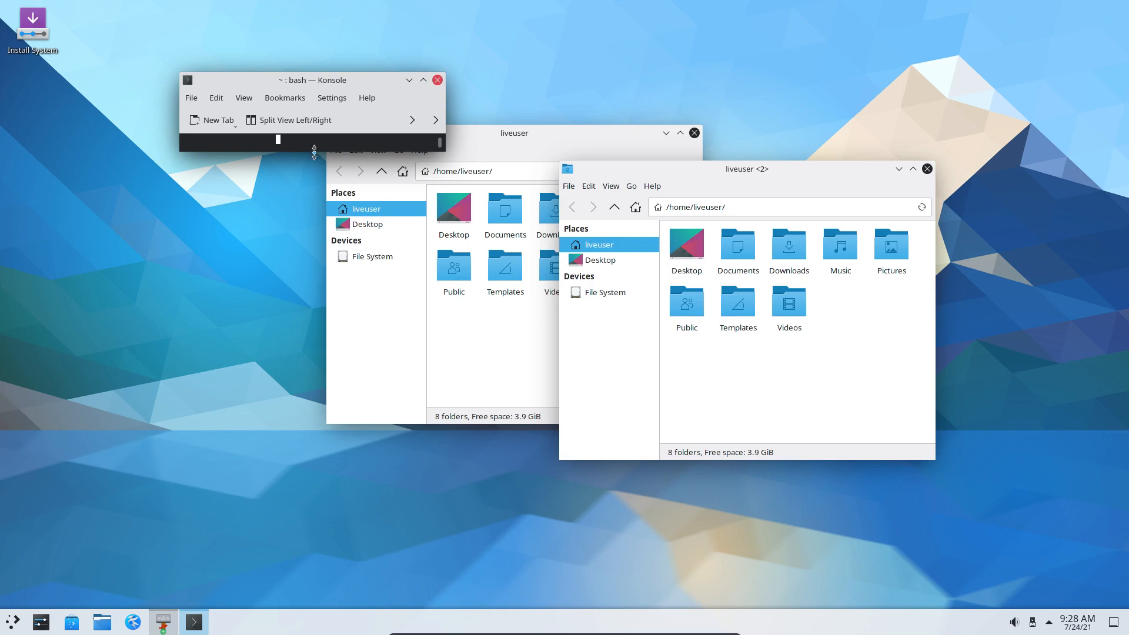
drag(315, 152, 292, 510)
Switch the live session's keyboard layout to Belgian with setxkbmap be
text(sus)
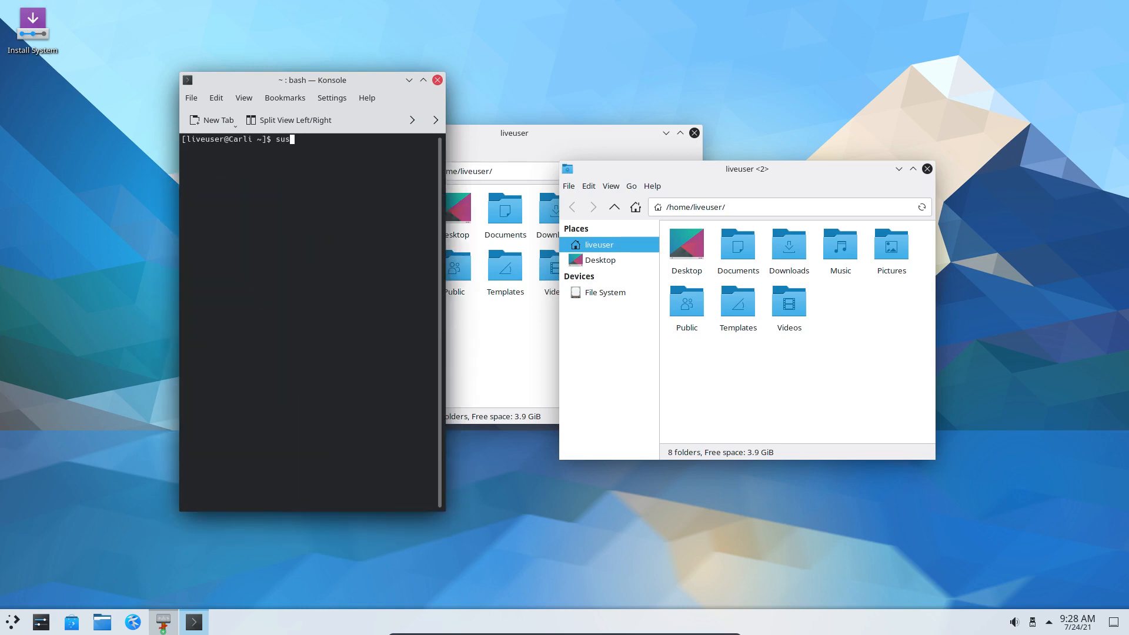
key(BackSpace)
text(do syste)
key(BackSpace)
key(BackSpace)
key(BackSpace)
key(BackSpace)
key(BackSpace)
key(BackSpace)
key(BackSpace)
key(BackSpace)
key(BackSpace)
key(BackSpace)
text(setxkbmap be)
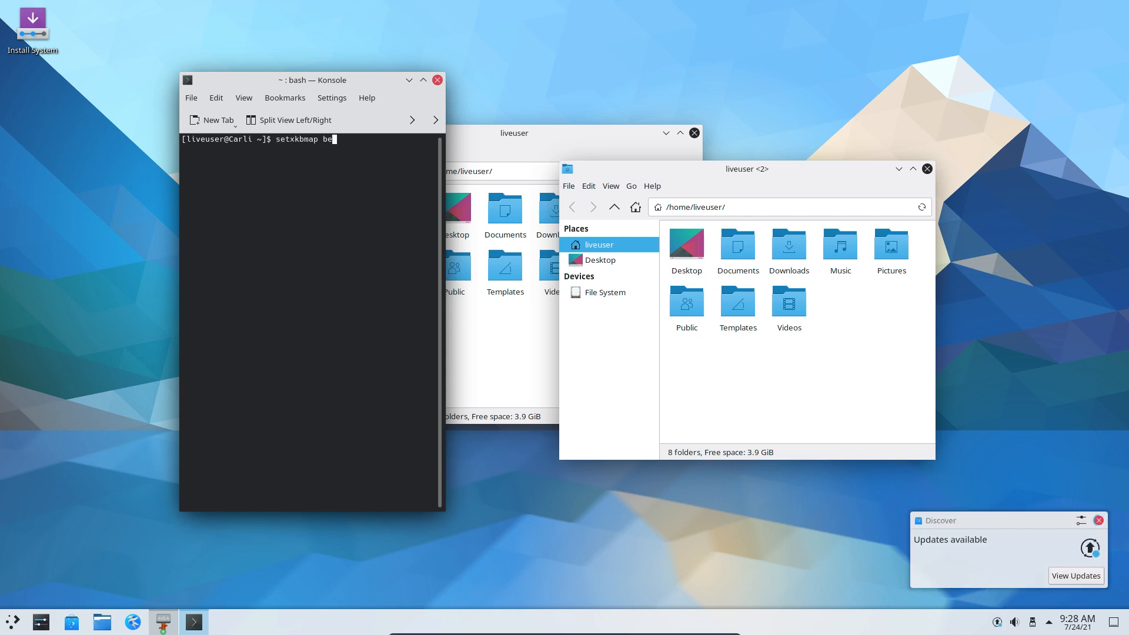
key(Return)
Check the status of vboxservice with systemctl, maximize Konsole to examine the automount log lines, and exit the output
text(sudo systr)
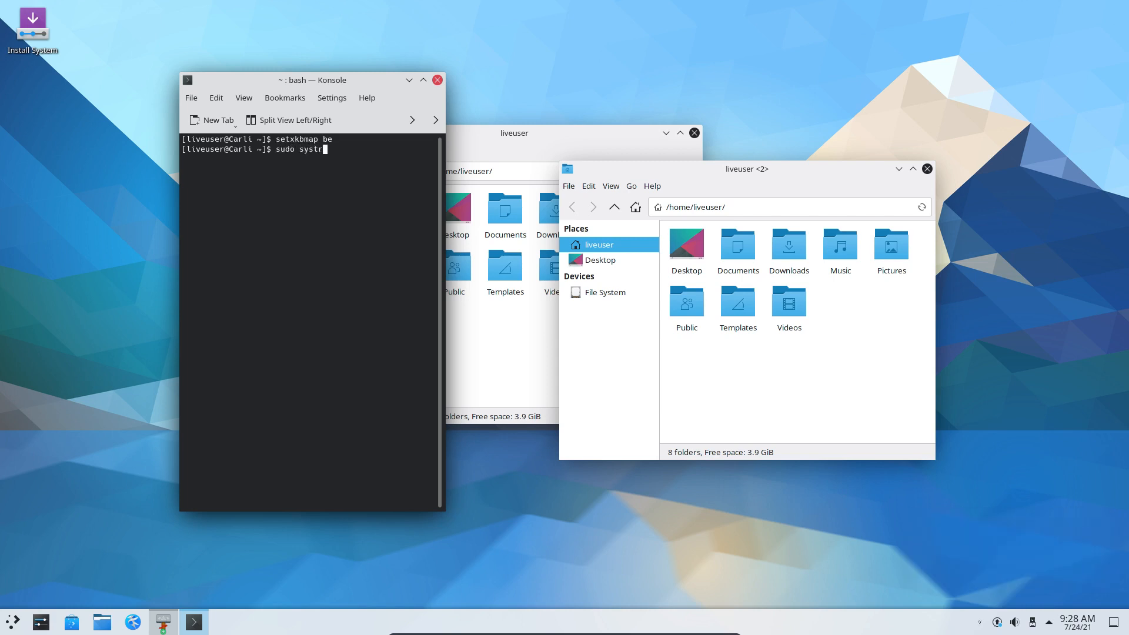
key(BackSpace)
text(emctl status vboxservice)
key(Return)
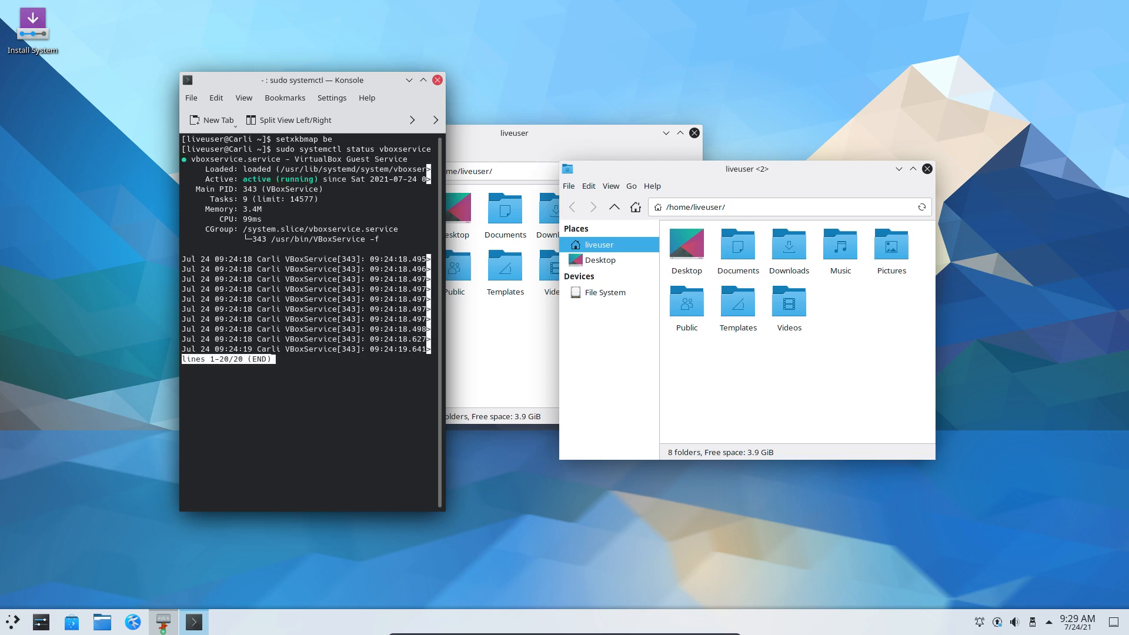
click(423, 80)
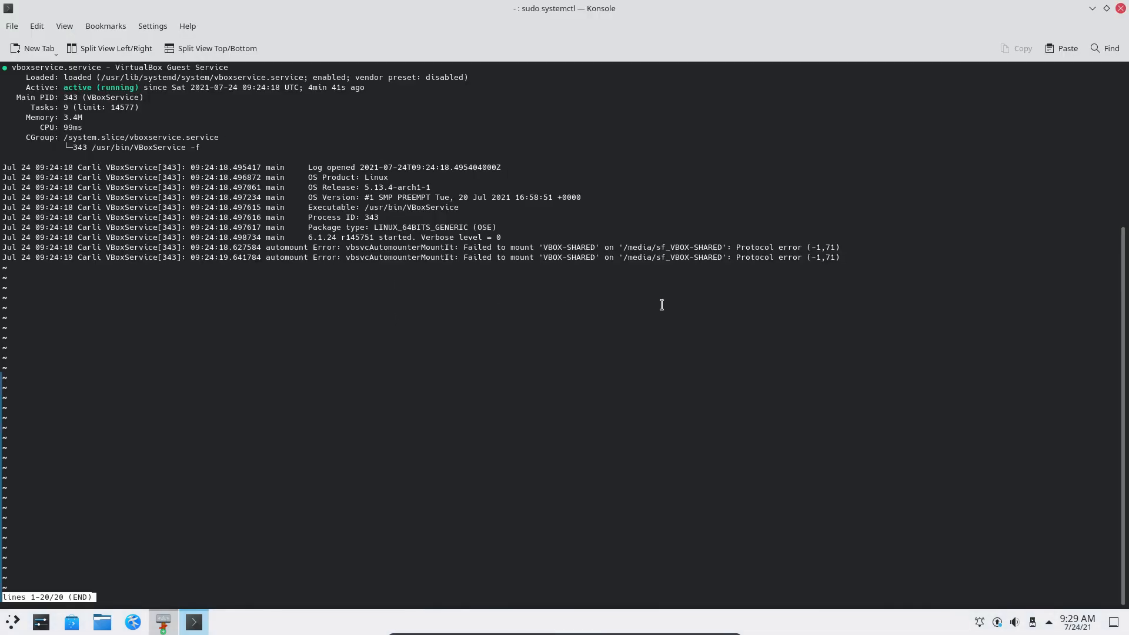
drag(658, 245, 840, 247)
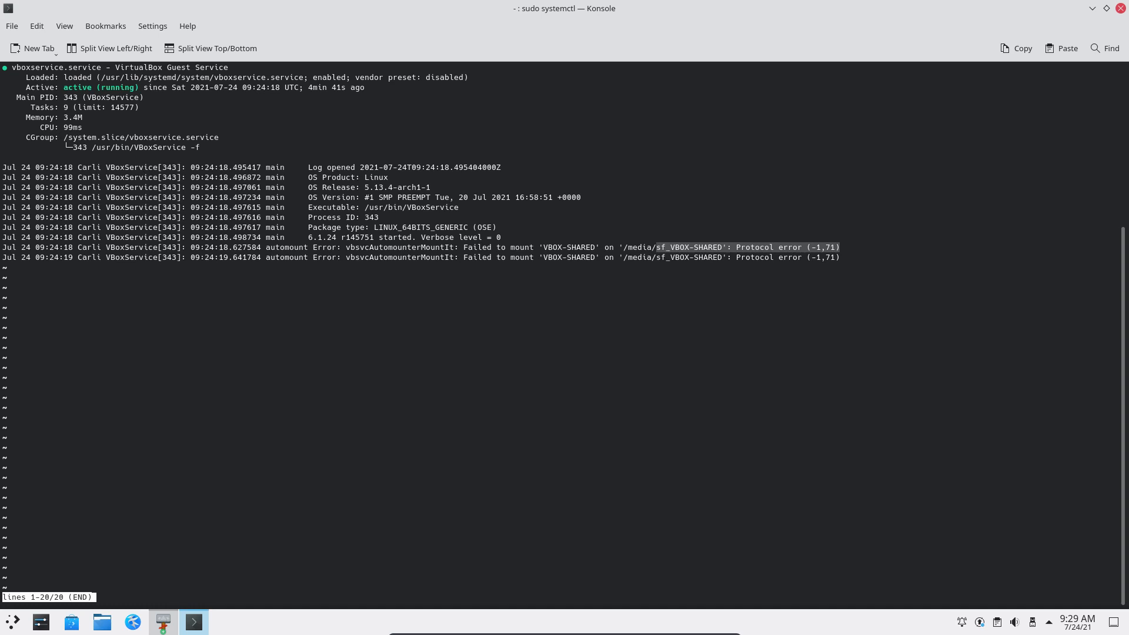
click(583, 316)
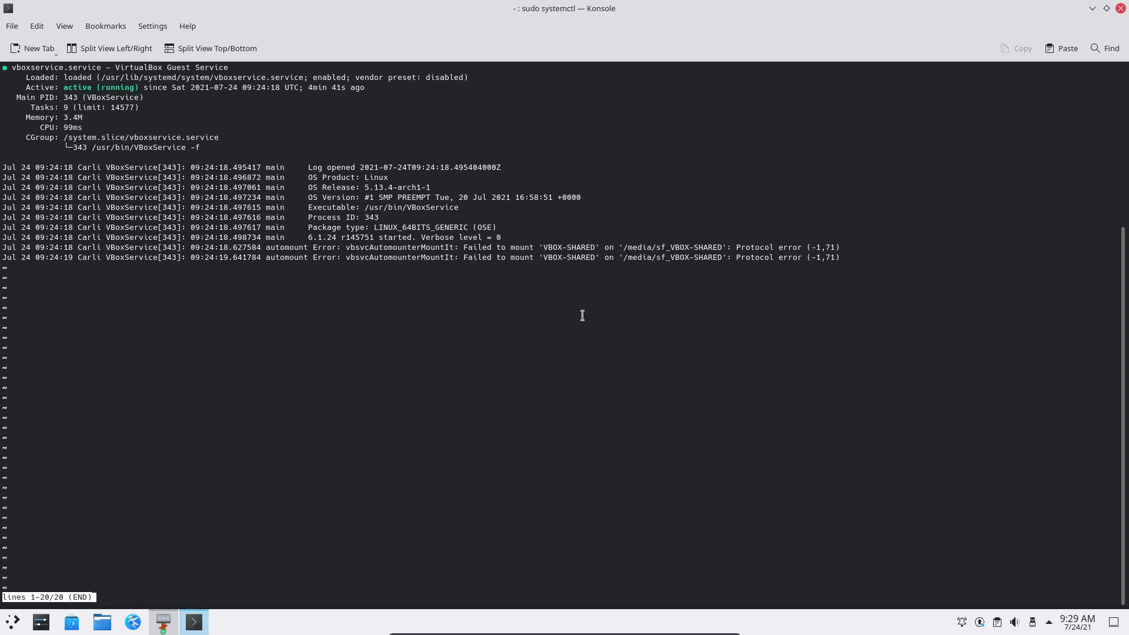
key(q)
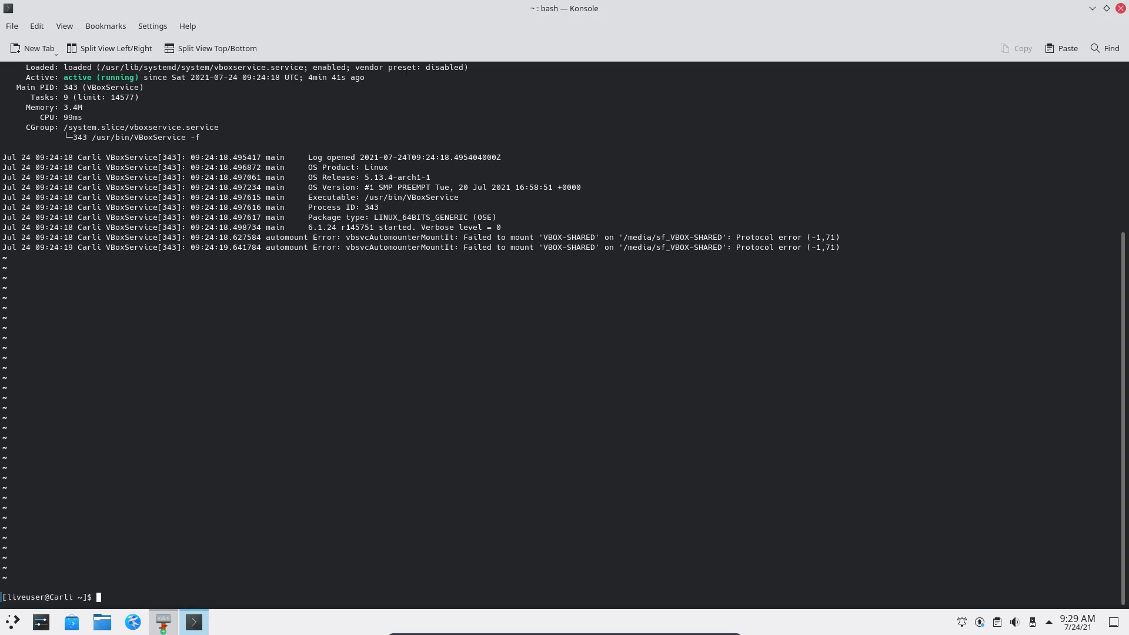
Restart the guest service by running sudo systemctl restart vboxservice
key(Up)
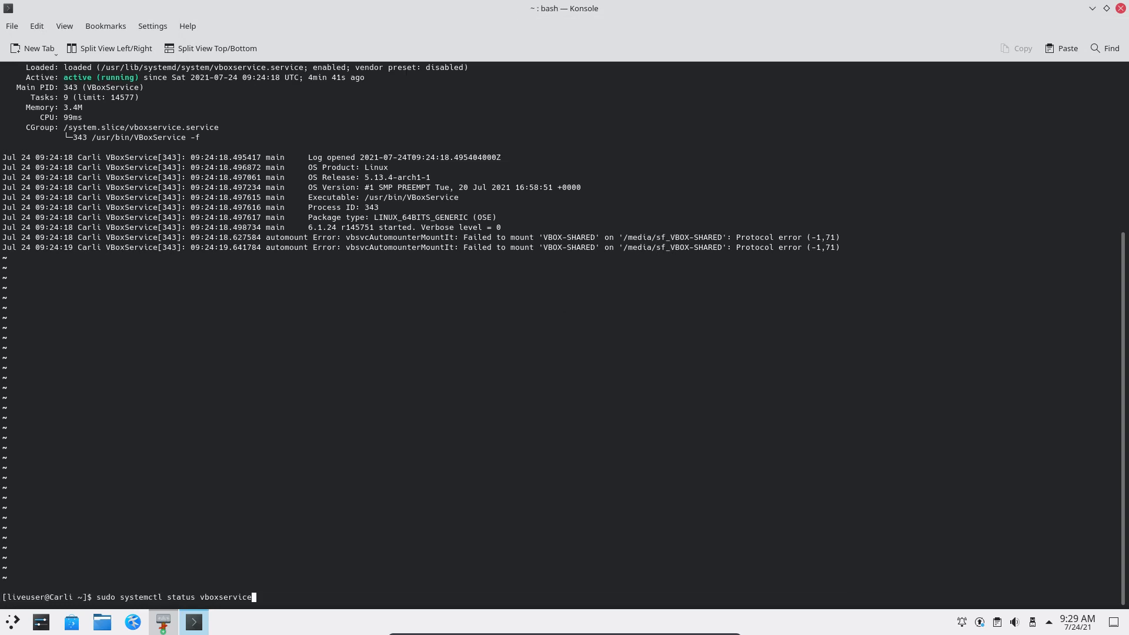
key(Left)
key(Left)
key(Left)
key(Left)
key(Left)
key(Left)
key(Left)
key(Left)
key(Left)
key(Left)
key(Left)
key(Left)
key(BackSpace)
key(BackSpace)
key(BackSpace)
key(BackSpace)
key(BackSpace)
key(BackSpace)
text(restart)
key(Return)
Check the vboxservice status again with sudo systemctl status vboxservice after the restart
key(Up)
key(Up)
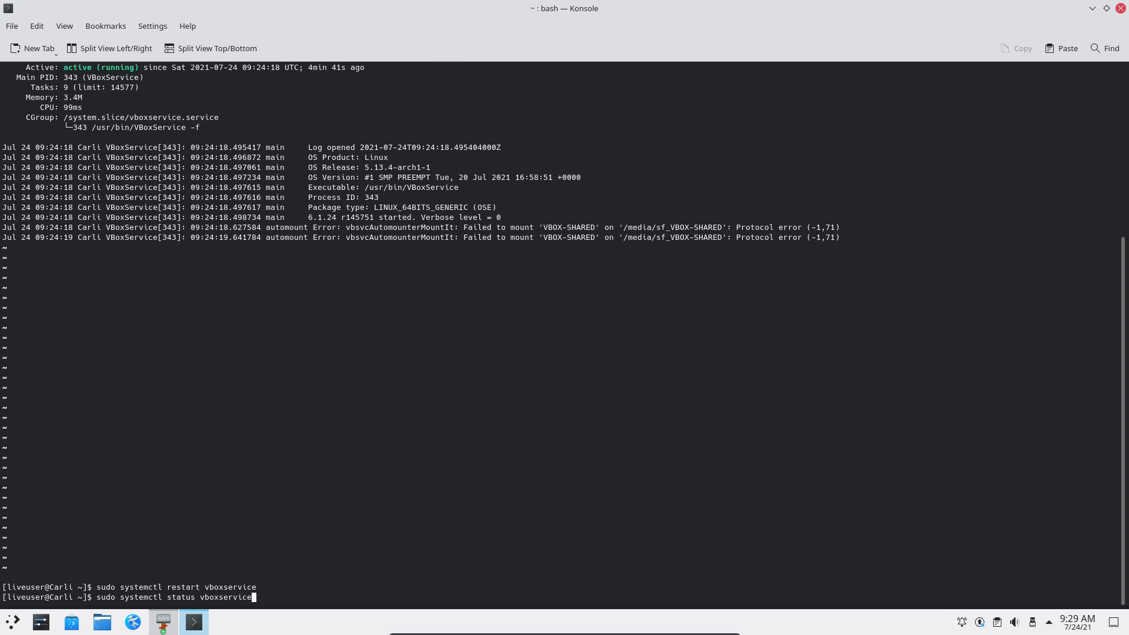
key(Return)
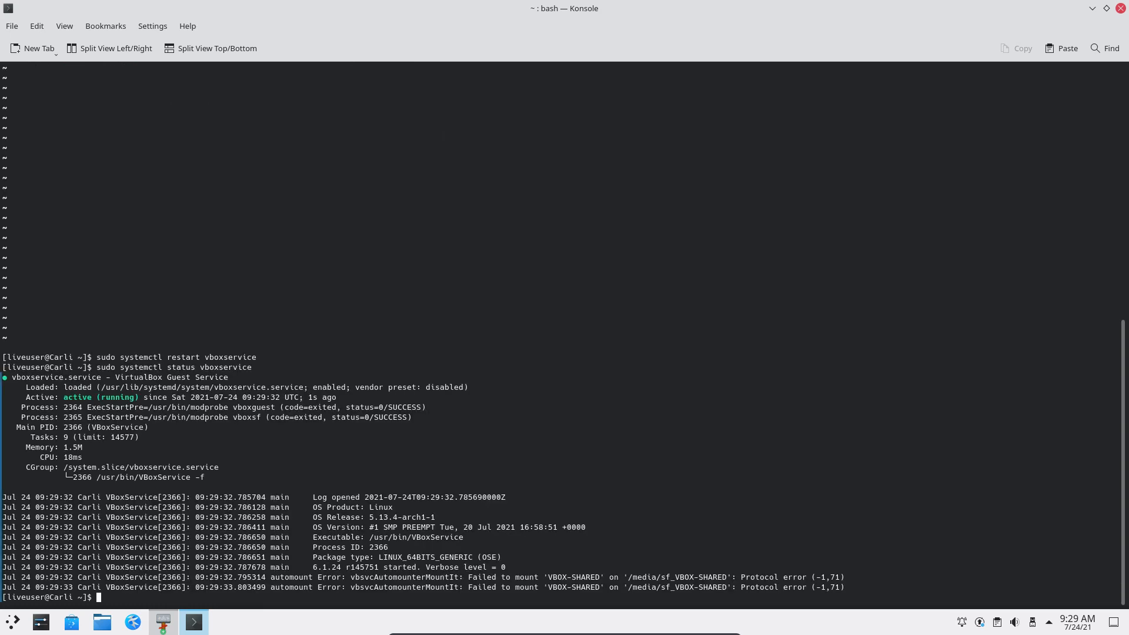
Stop the guest service by running sudo systemctl stop vboxservice
key(Up)
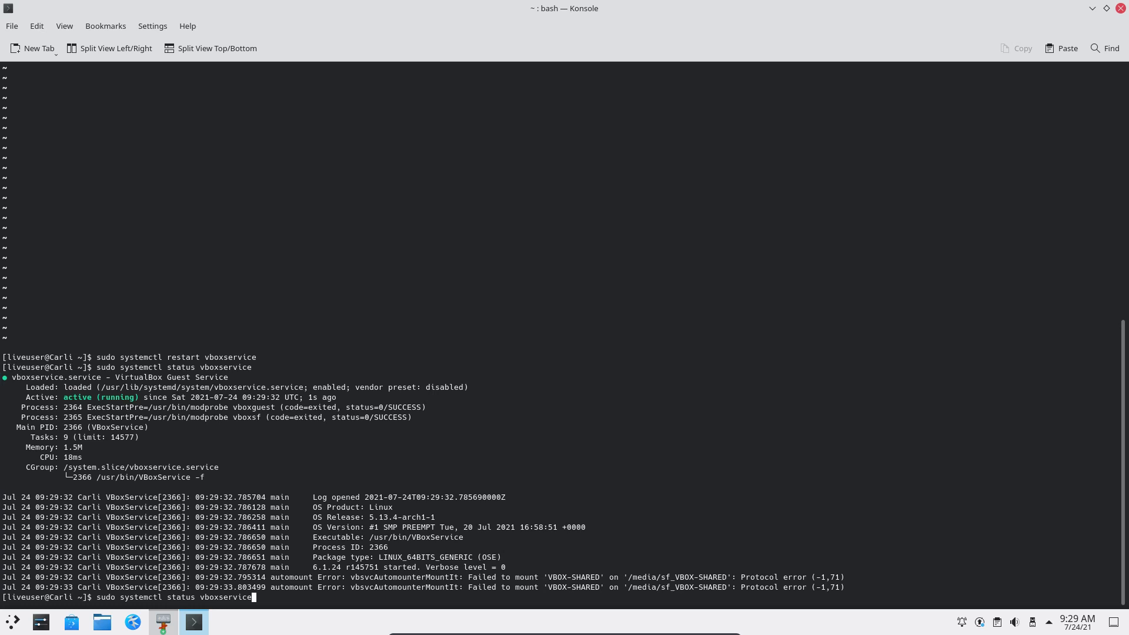
key(Up)
key(Left)
key(Left)
key(Left)
key(Left)
key(Left)
key(Left)
key(Left)
key(Left)
key(Left)
key(Left)
key(Left)
key(Left)
key(Left)
key(BackSpace)
key(BackSpace)
key(BackSpace)
key(BackSpace)
key(BackSpace)
key(BackSpace)
text(stop)
key(Return)
Start the guest service by running sudo systemctl start vboxservice
key(Up)
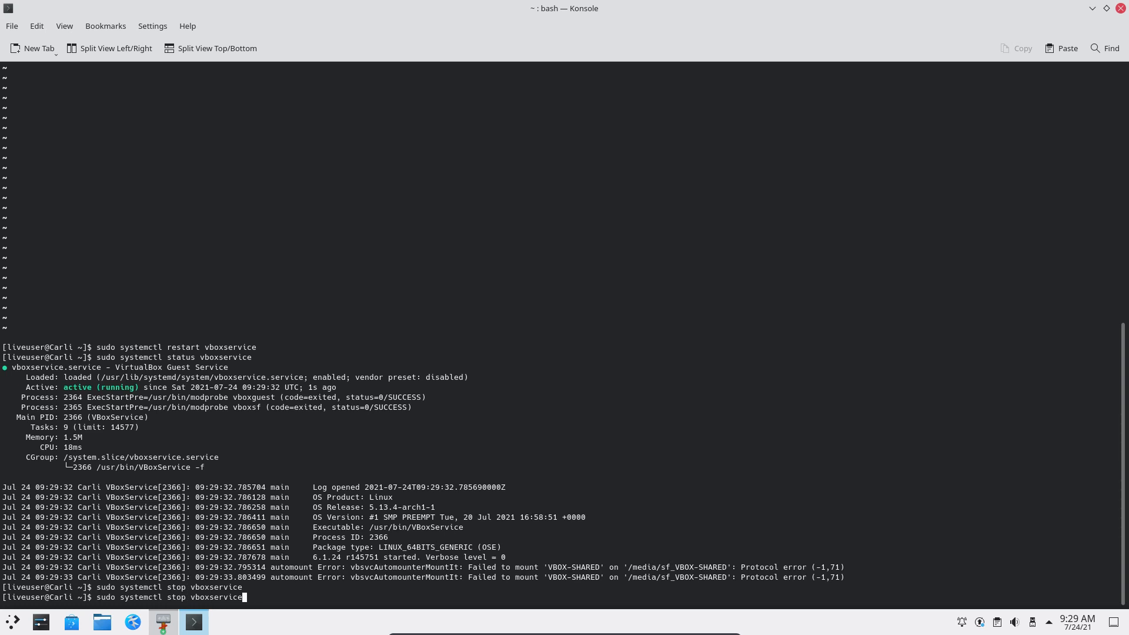
key(Up)
key(Left)
key(Left)
key(Left)
key(Left)
key(Left)
key(Left)
key(Left)
key(Left)
key(Left)
key(Left)
key(Left)
key(Left)
key(BackSpace)
key(BackSpace)
key(BackSpace)
text(rt)
key(Return)
Stop vboxservice a second time and start it again with systemctl
key(Up)
key(Up)
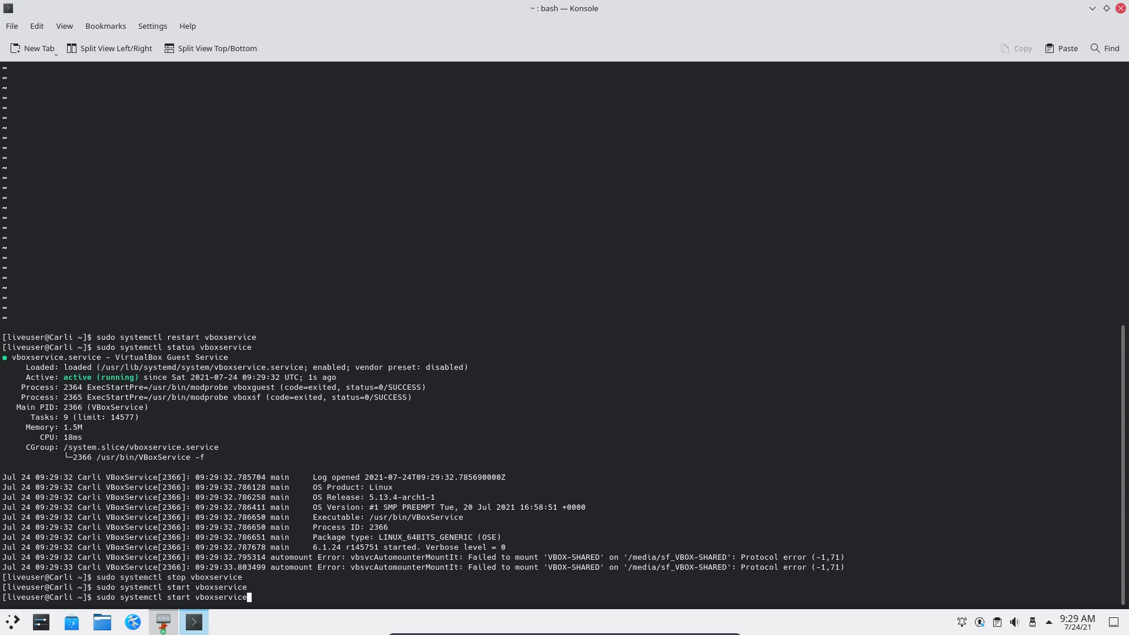
key(Return)
key(Up)
key(Up)
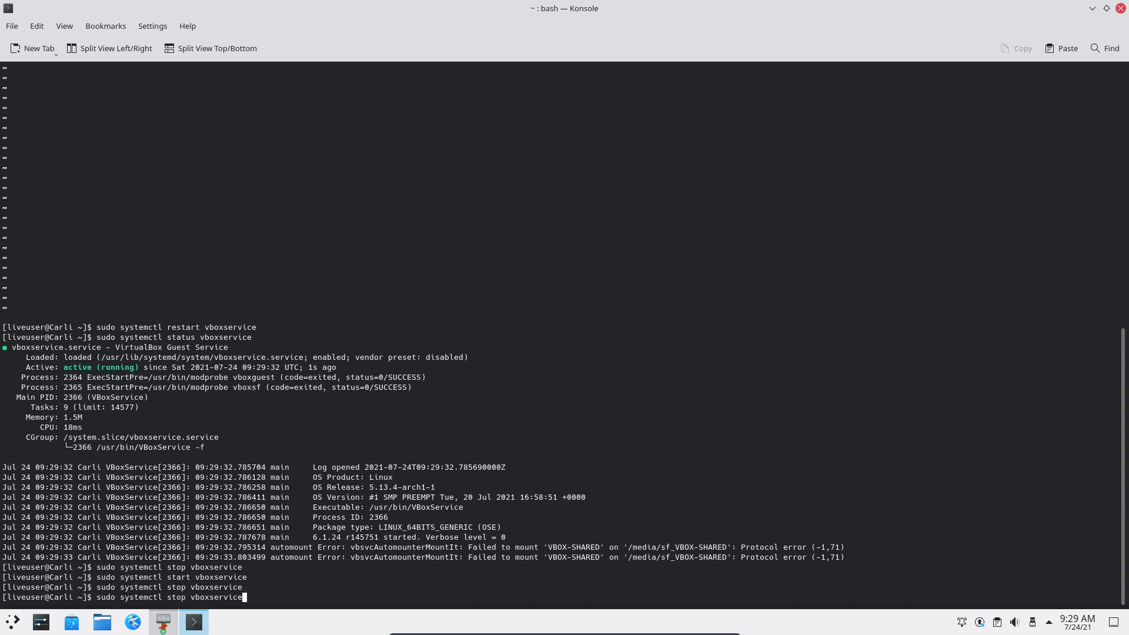
key(Return)
Check the status of vboxservice with sudo systemctl status vboxservice after the second stop and start
key(Up)
key(Up)
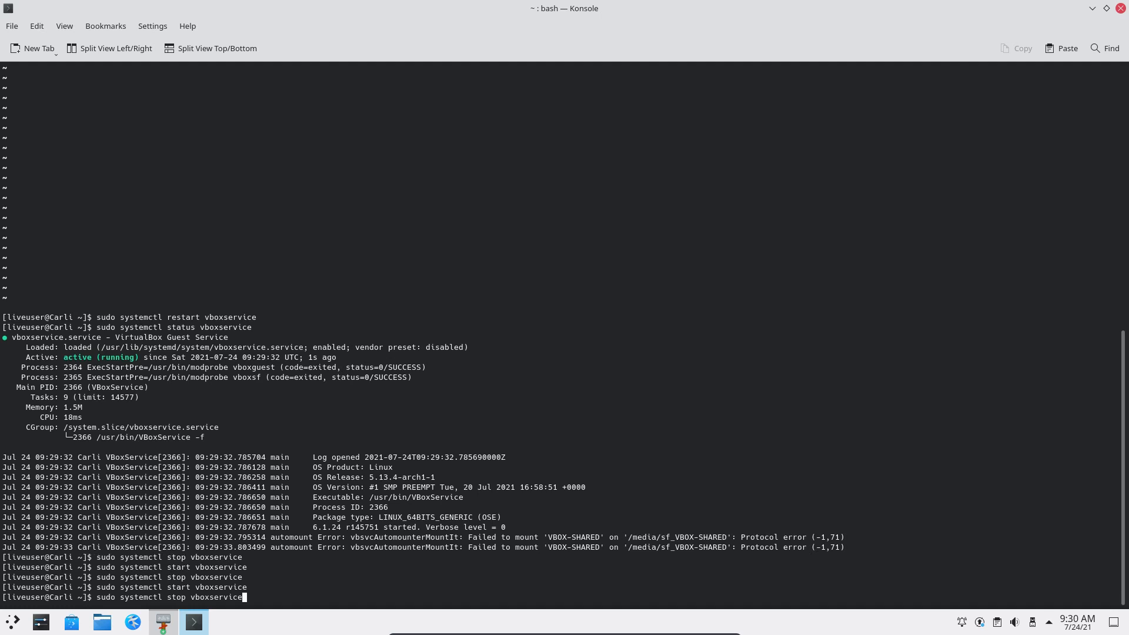
key(Up)
key(Up)
key(Up)
key(Return)
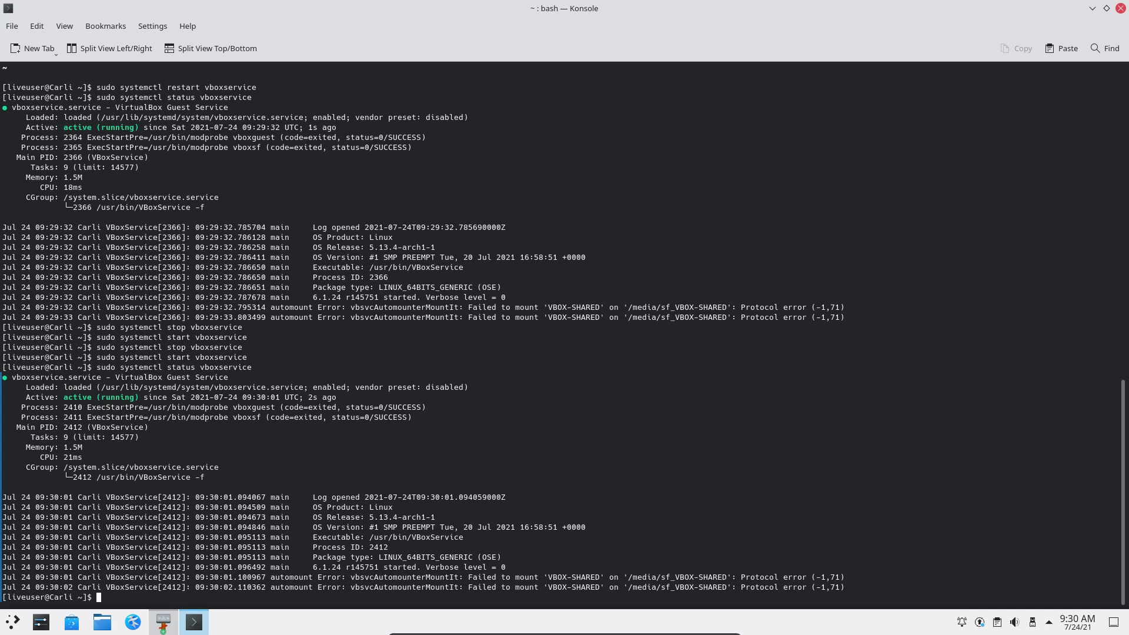
Browse to /media/sf_VBOX-SHARED in the Dolphin file manager, inspect its contents, and return to the media folder
text(s)
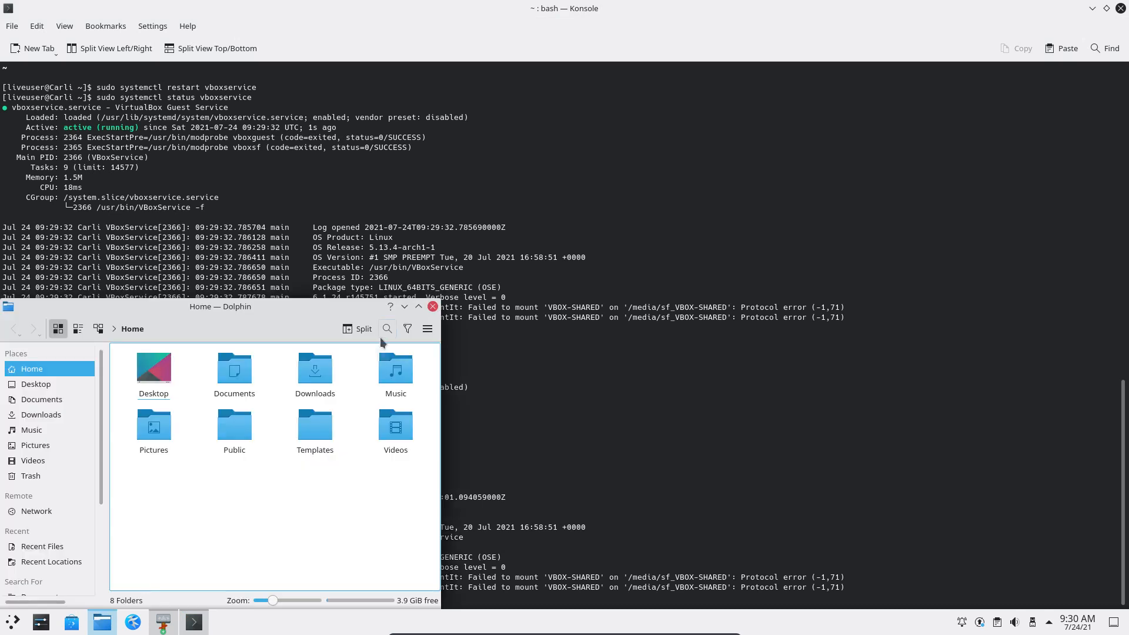
scroll(48, 553, down, 3)
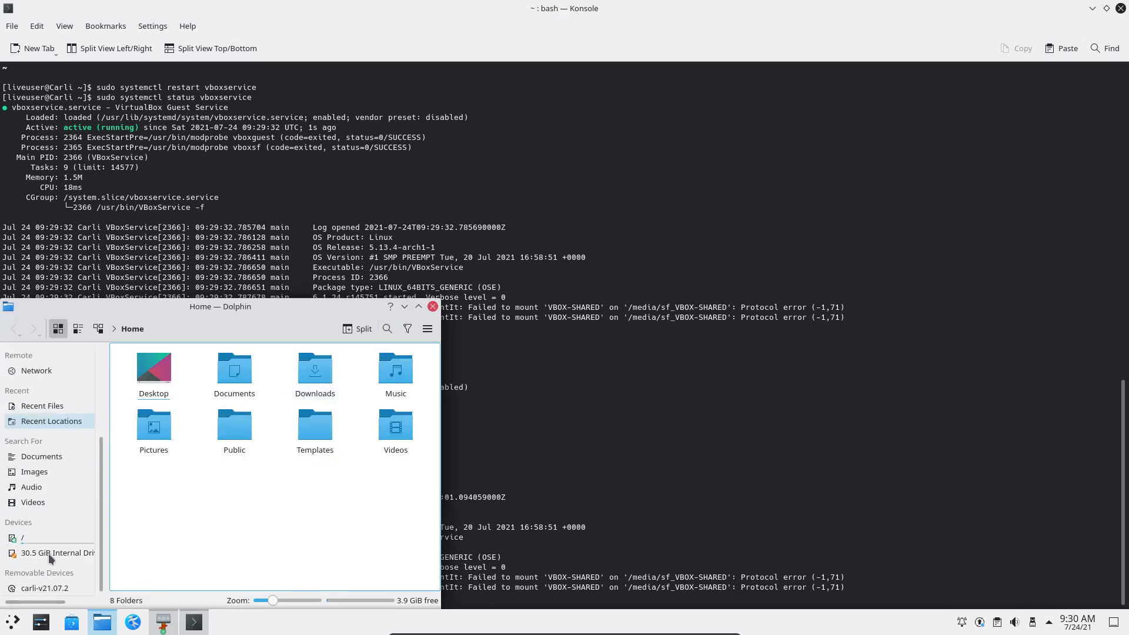
click(35, 537)
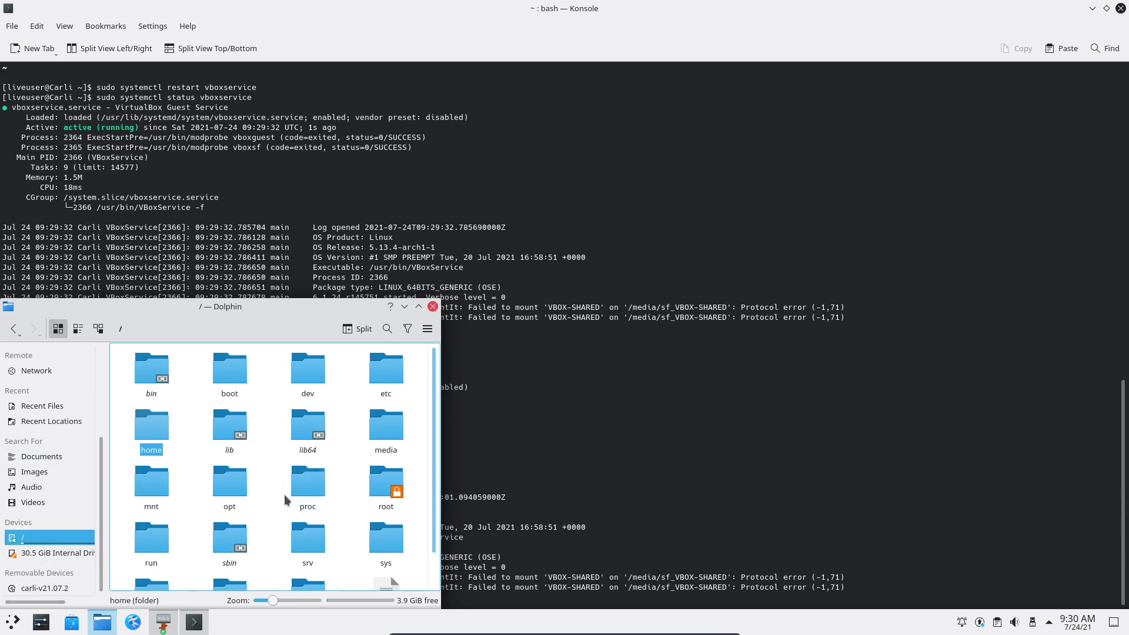
click(386, 422)
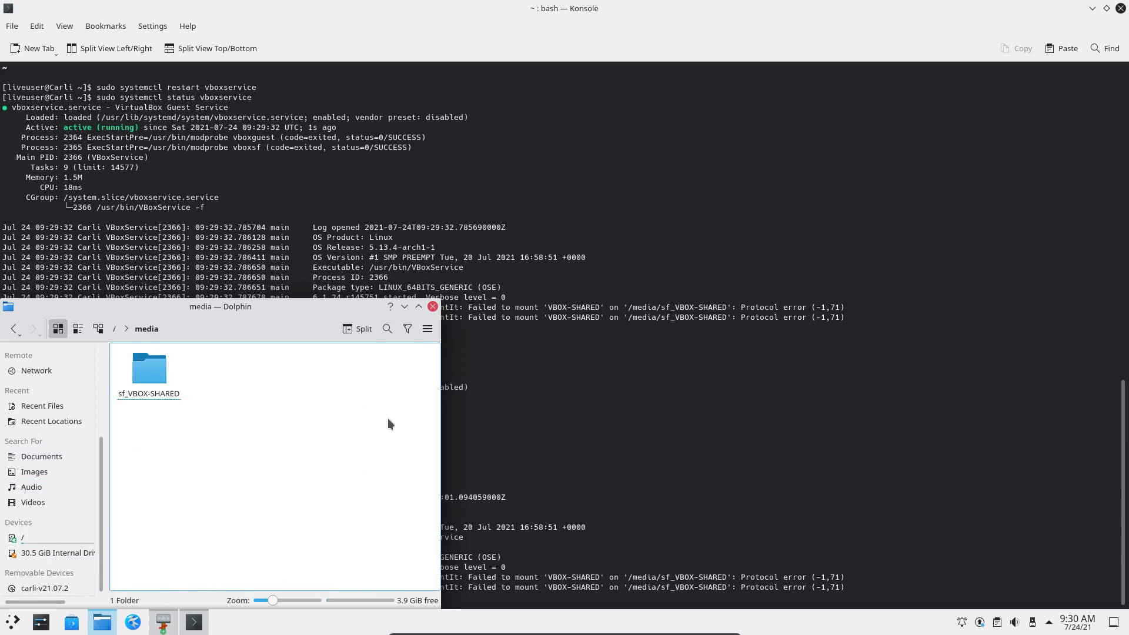
click(155, 367)
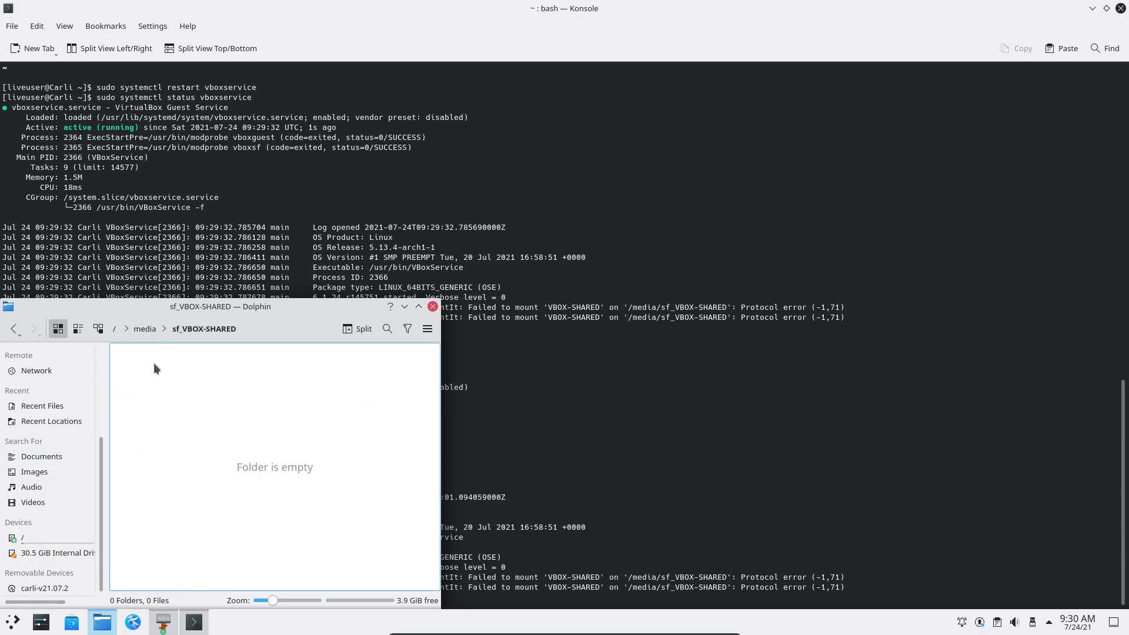
click(151, 328)
click(223, 390)
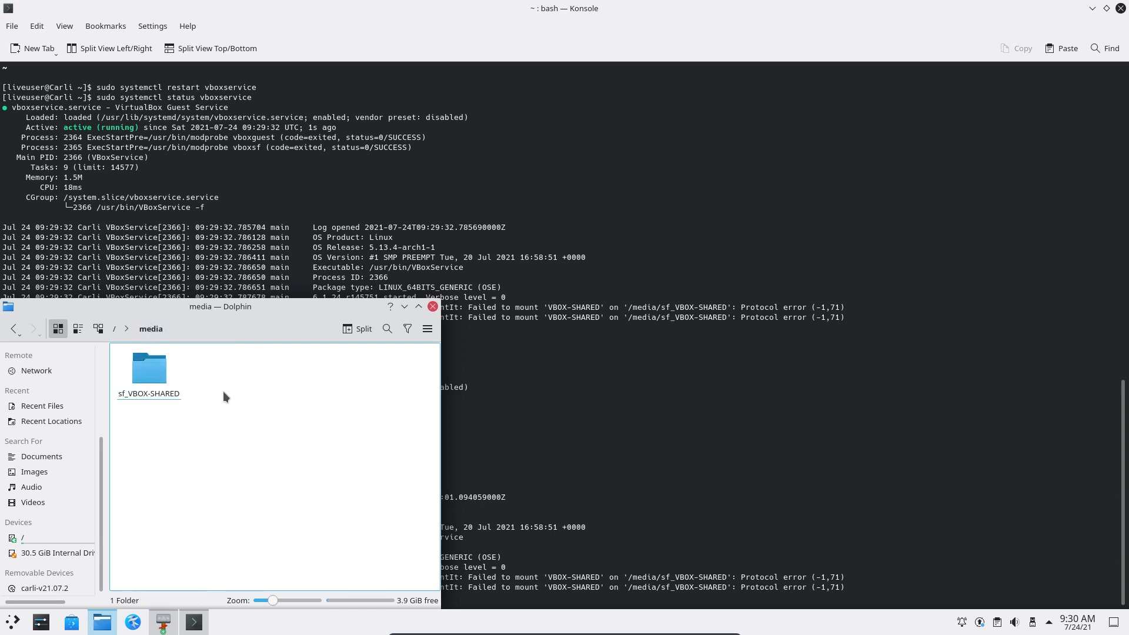
click(148, 367)
click(148, 331)
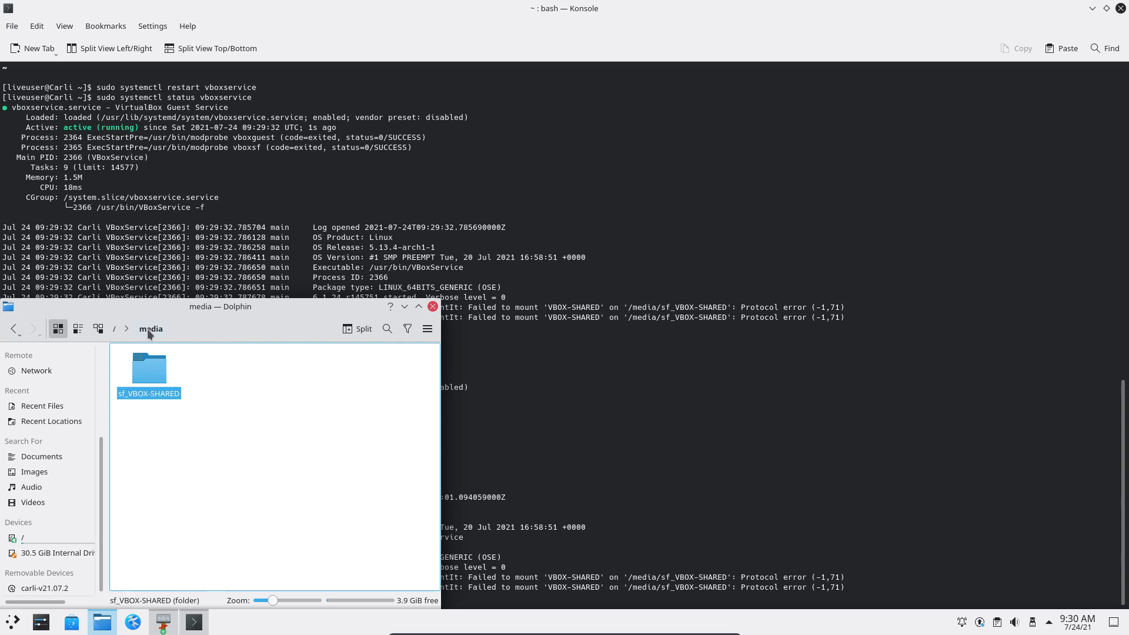
Open a terminal in /media and delete the shared mount folder with sudo rm -rf sf_VBOX-SHARED/
right_click(242, 381)
click(312, 469)
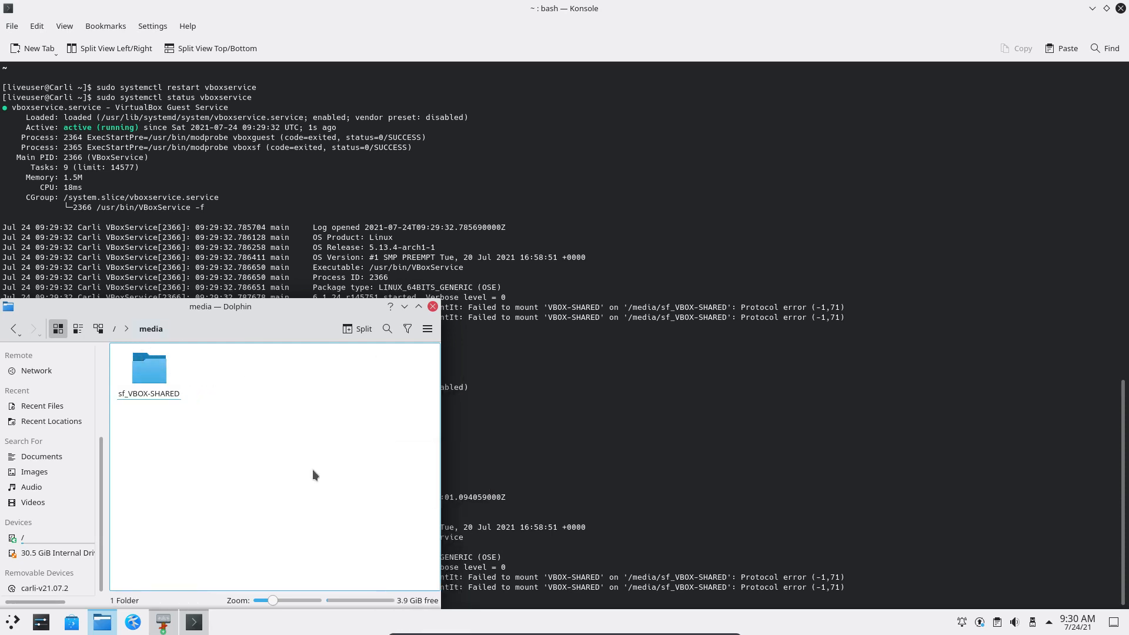
text(sur)
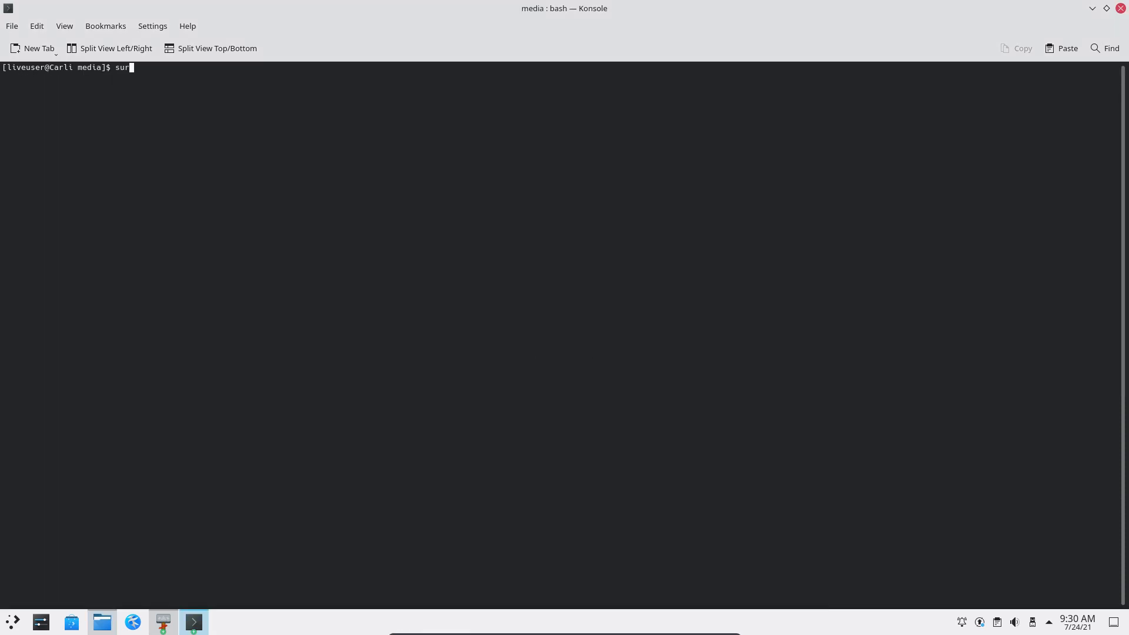
text(o rm)
key(BackSpace)
key(BackSpace)
text(rm -rf sf)
key(Tab)
key(Return)
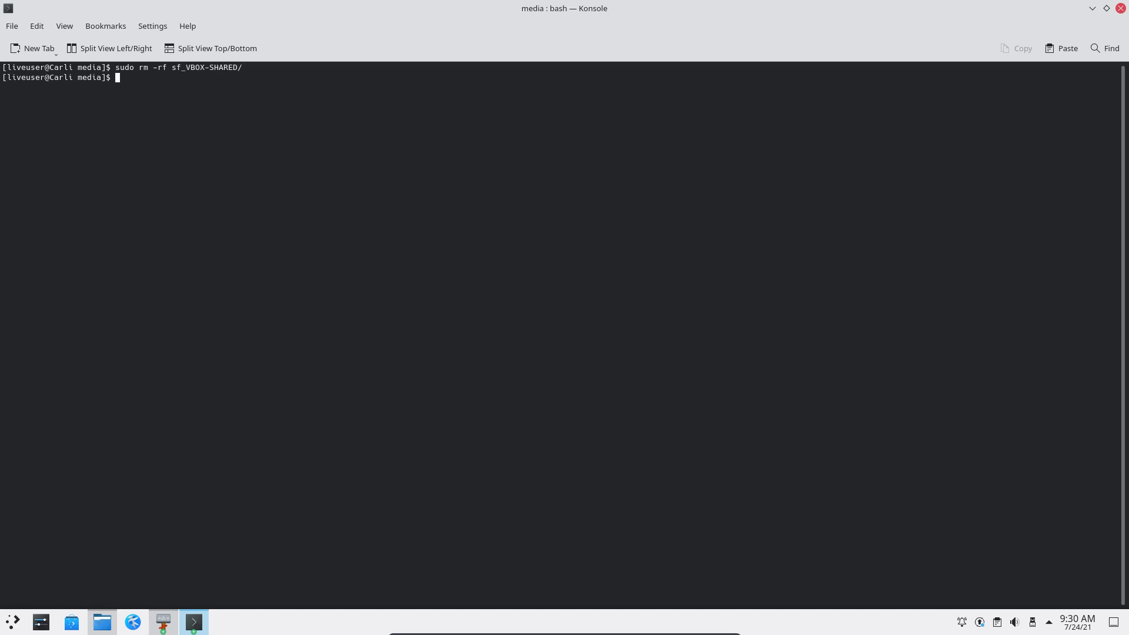
List the contents of /media with ls and close that terminal
text(ls)
key(Return)
click(1120, 9)
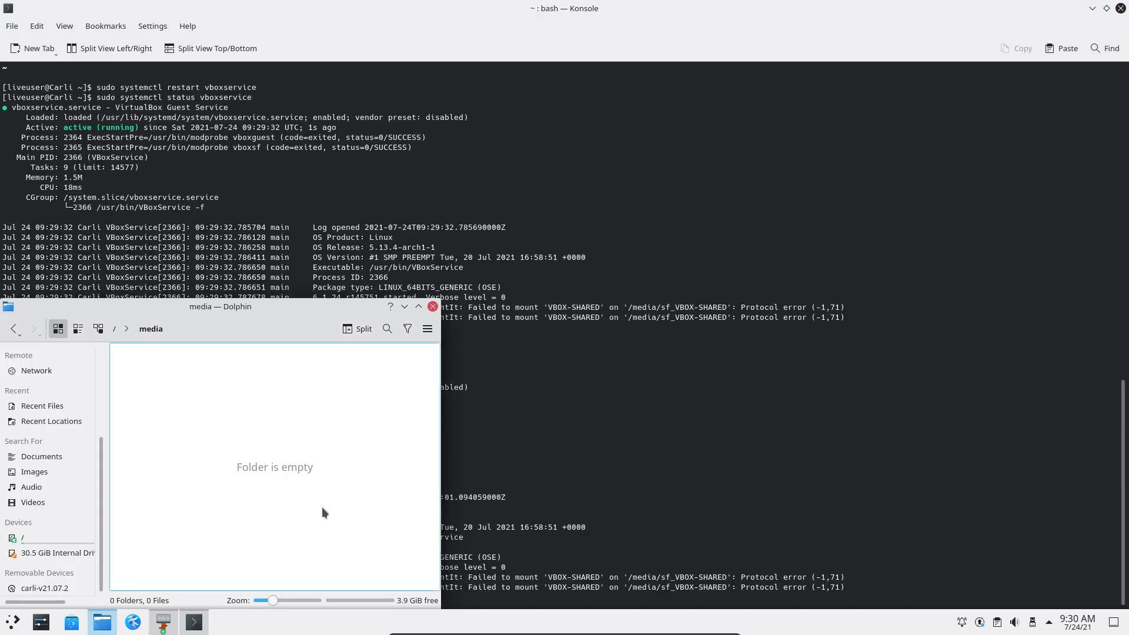
Return to the first Konsole window and stop and start vboxservice with the shared mount folder removed
click(598, 494)
text(s)
key(Up)
key(Up)
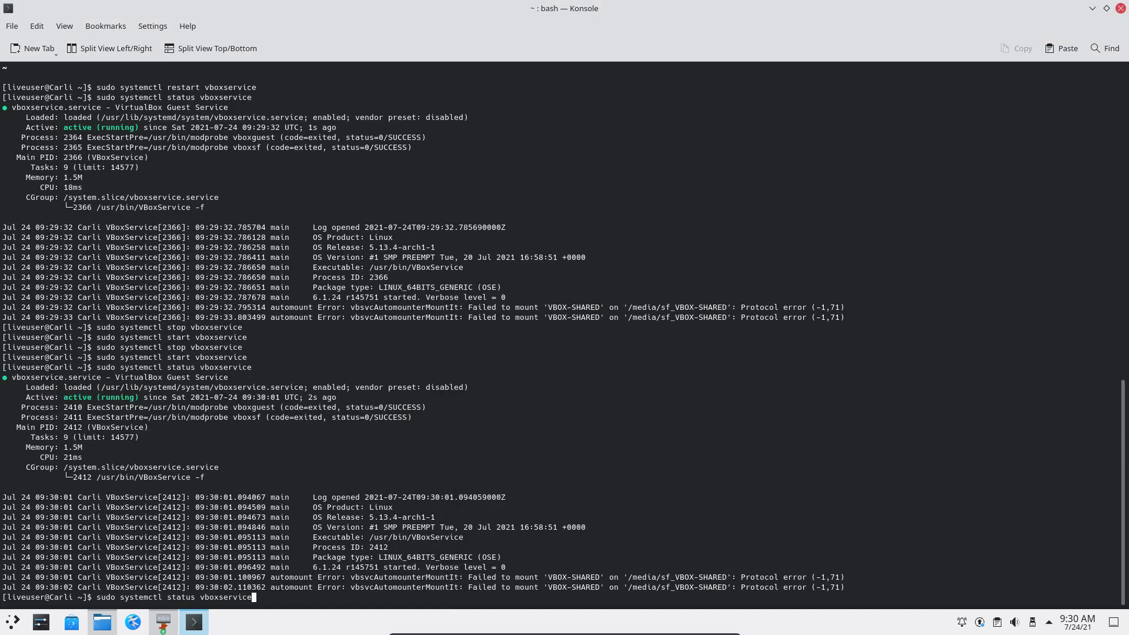
key(Up)
key(Return)
key(Up)
key(Up)
key(Up)
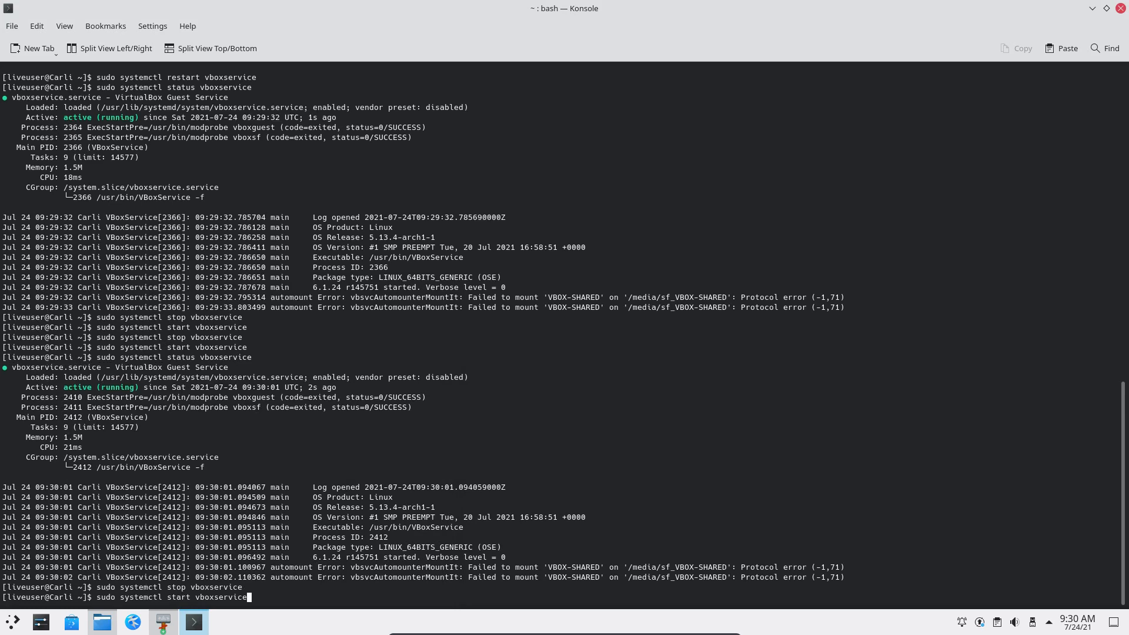
key(Return)
Check the vboxservice status once more for the automount of VBOX-SHARED
key(Up)
key(Up)
key(Up)
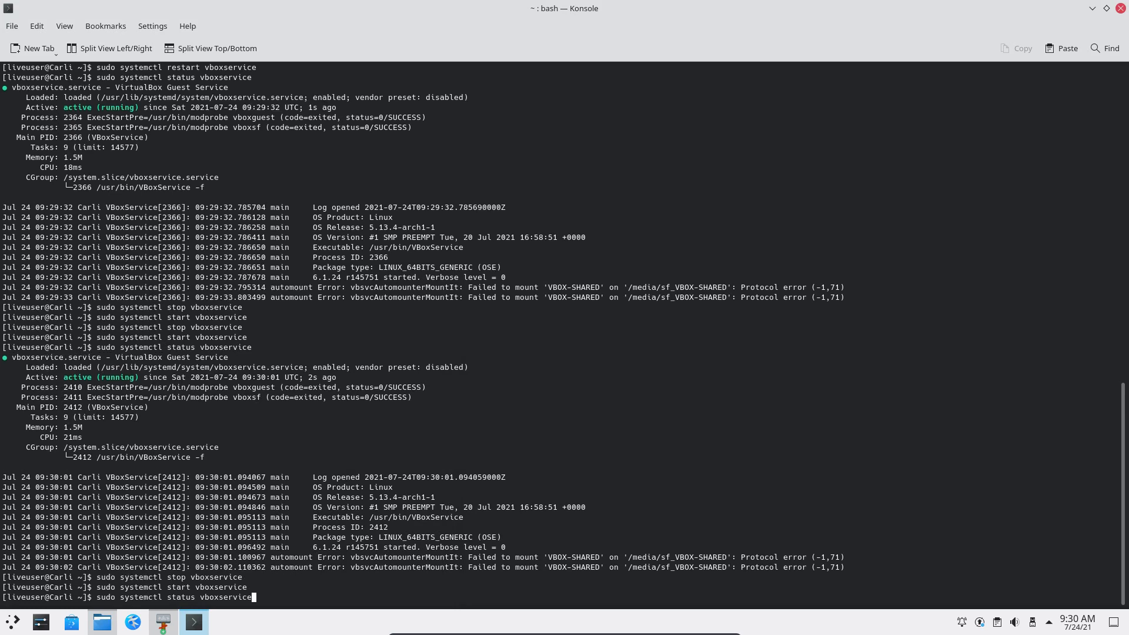
key(Return)
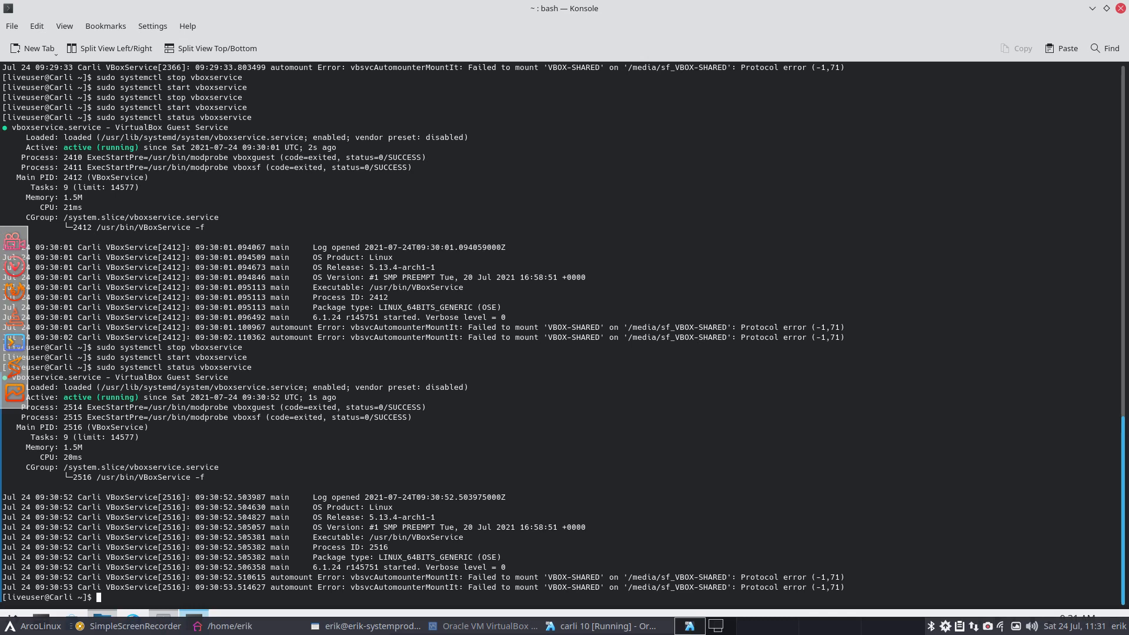
Open Chromium on the host and search Google for "virtualbox service mount protocol error"
key(ctrl+alt+g)
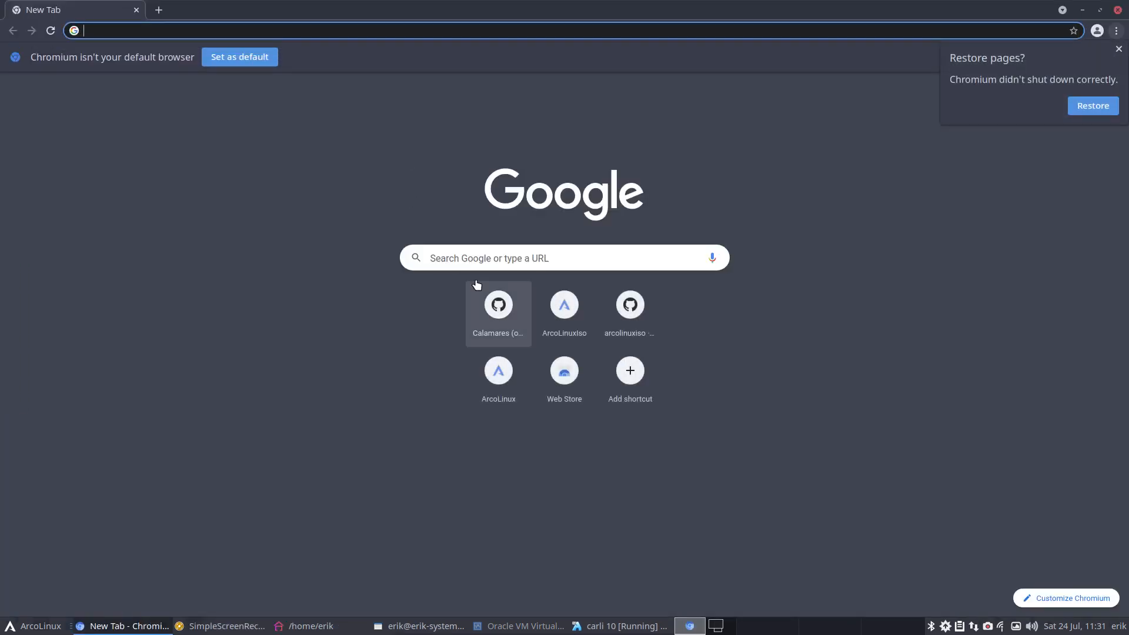
click(454, 262)
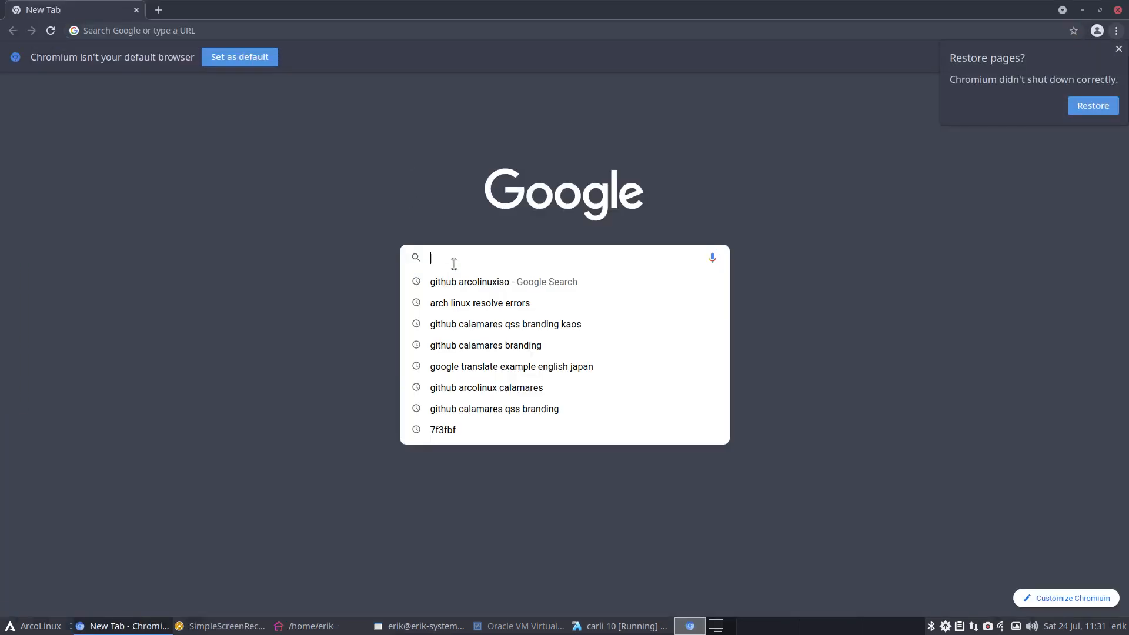
text(virtu)
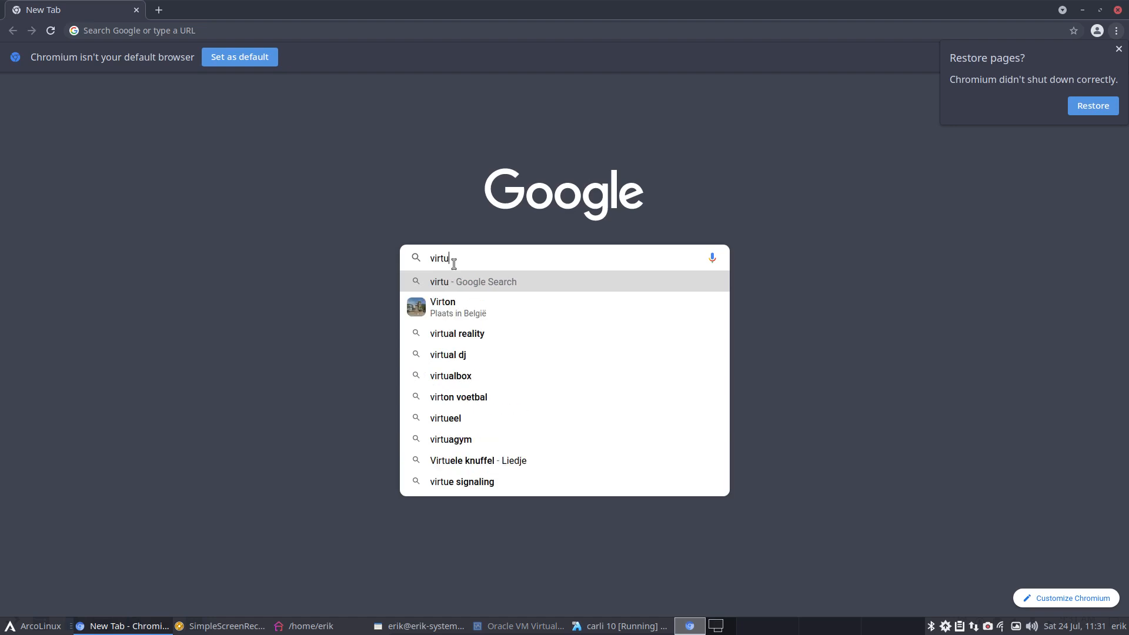
text(albox service)
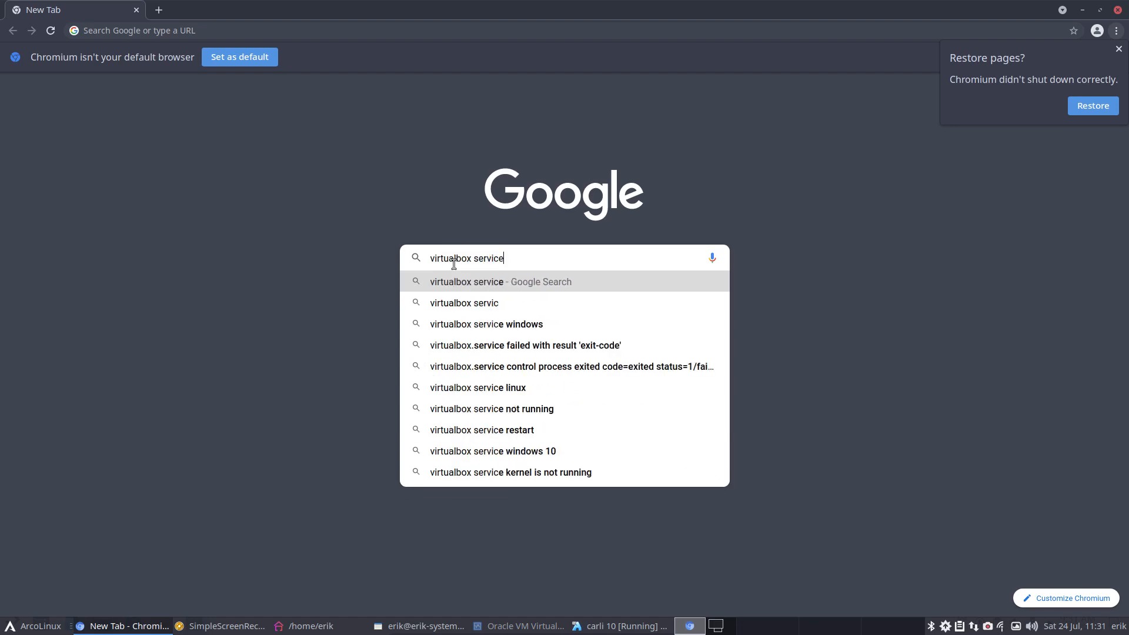
text( mount protr)
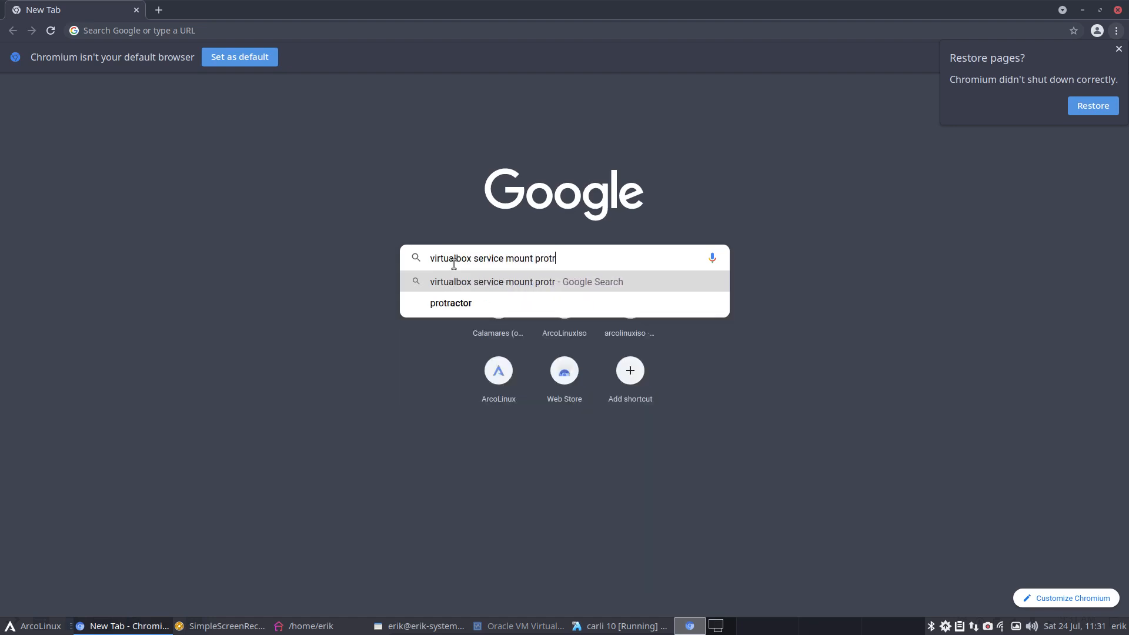
key(BackSpace)
text(ocol er)
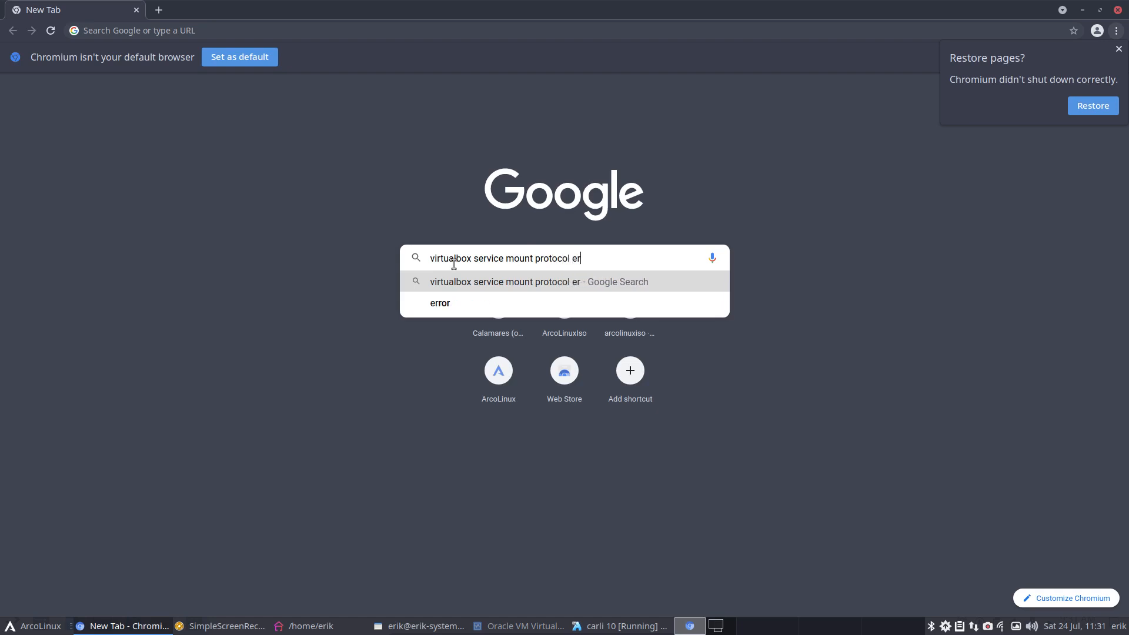
text(ror)
key(Return)
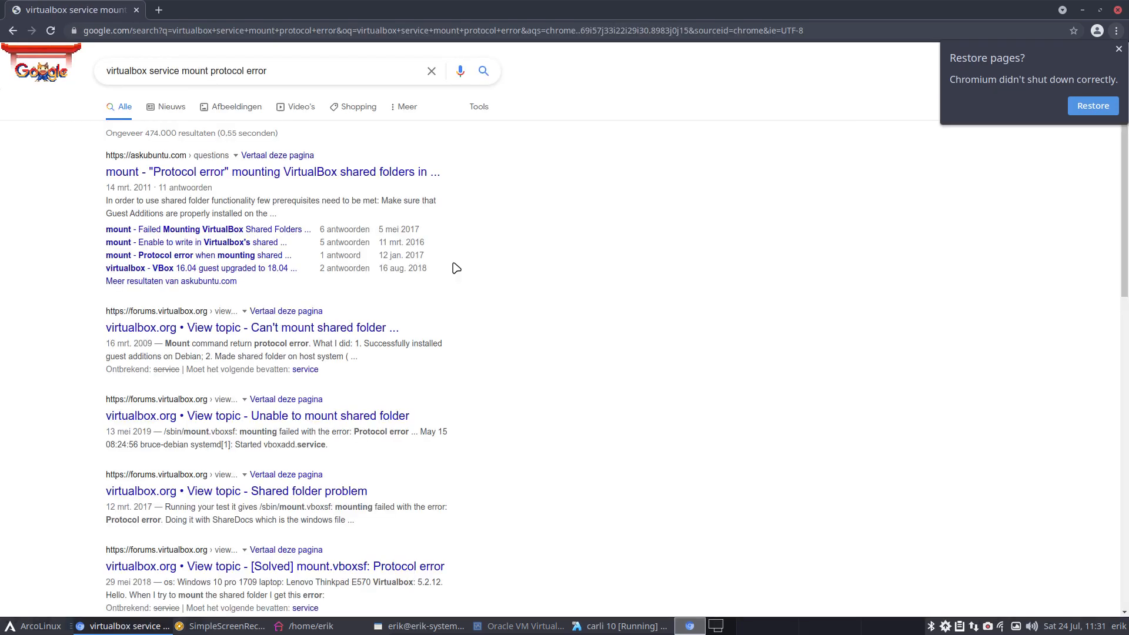
Open the Ask Ubuntu question on the VirtualBox shared folder protocol error and examine the accepted answer's prerequisites, including the vboxsf group
click(387, 178)
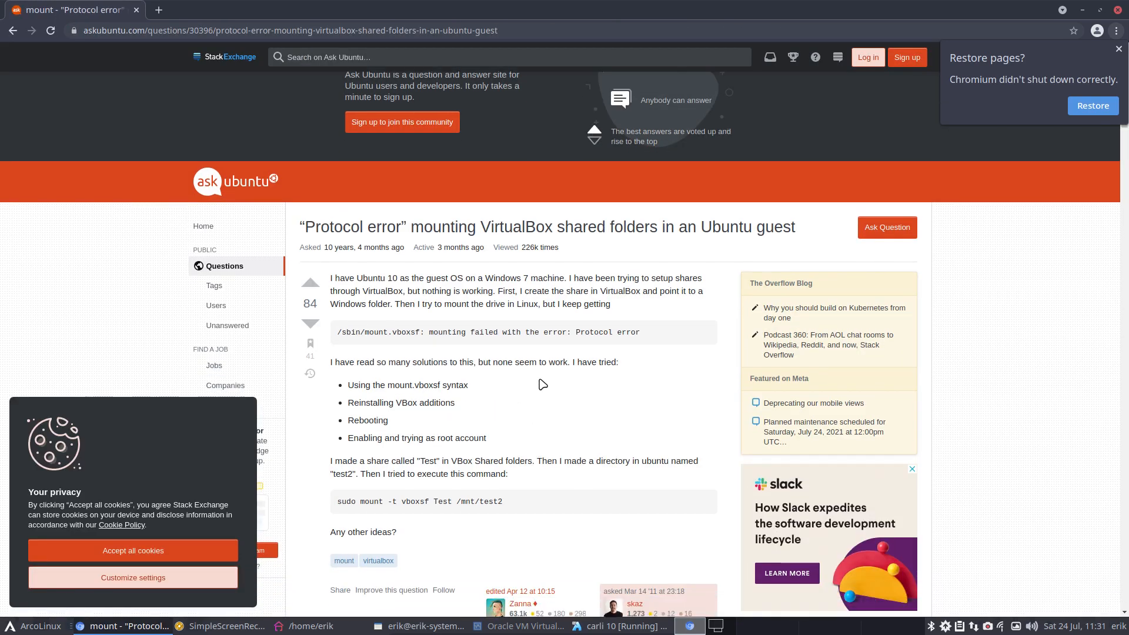
drag(360, 333, 574, 342)
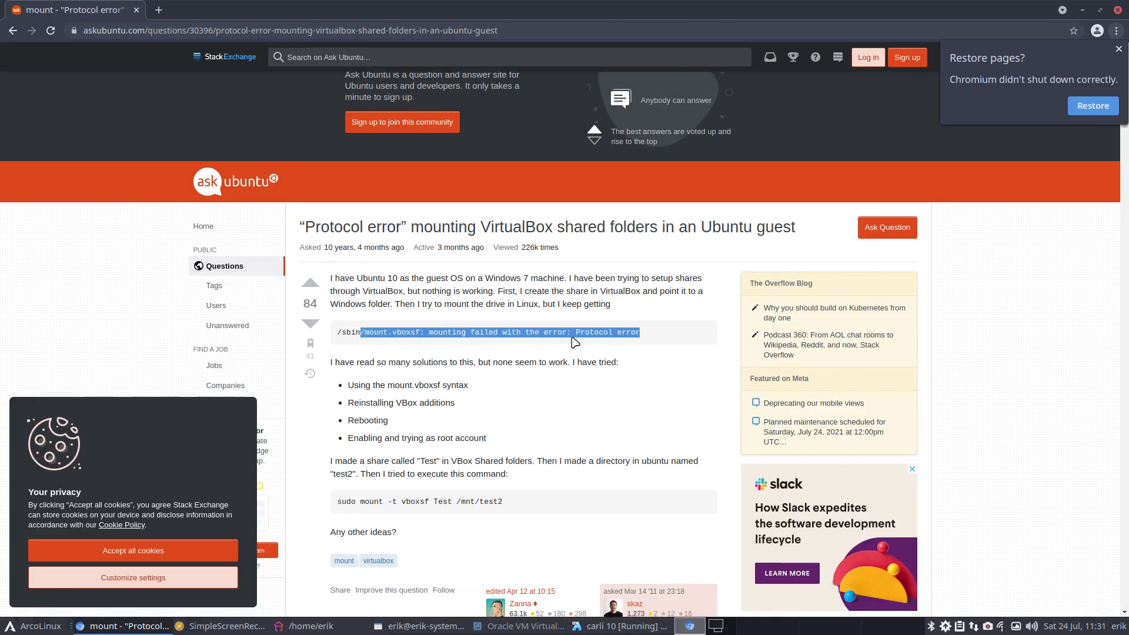
scroll(526, 424, down, 3)
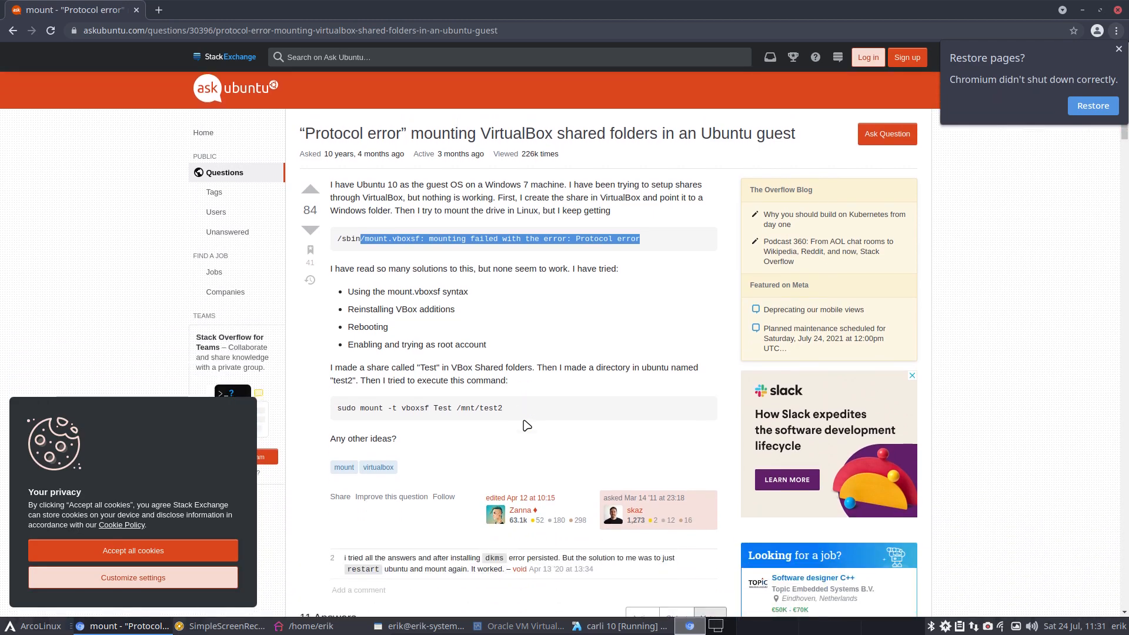
scroll(526, 425, down, 3)
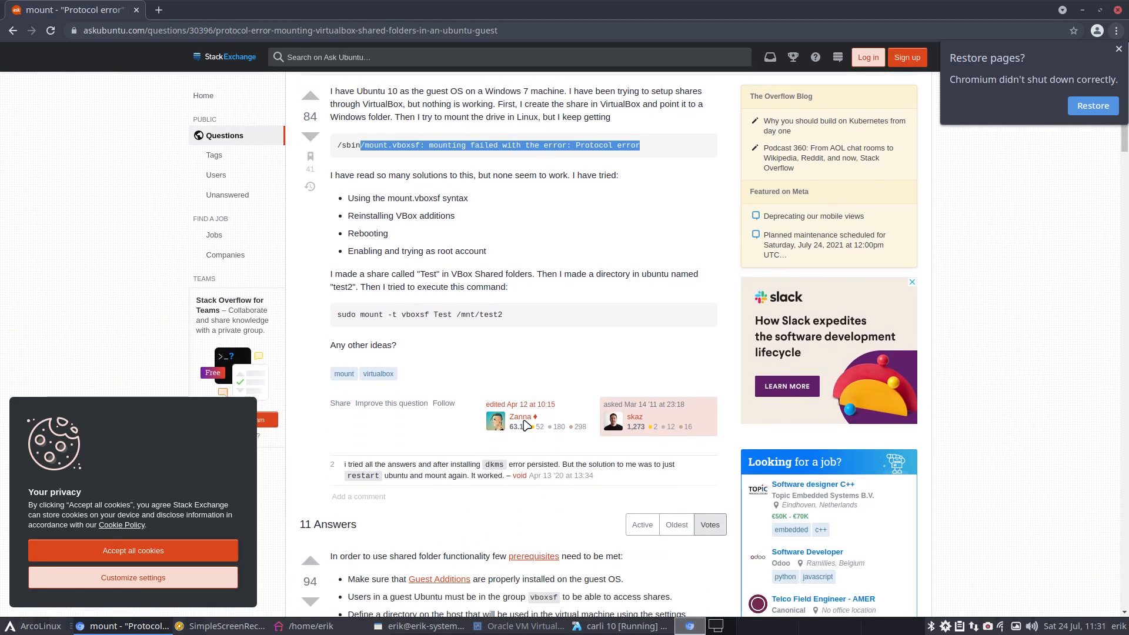
scroll(526, 425, down, 3)
scroll(527, 425, down, 3)
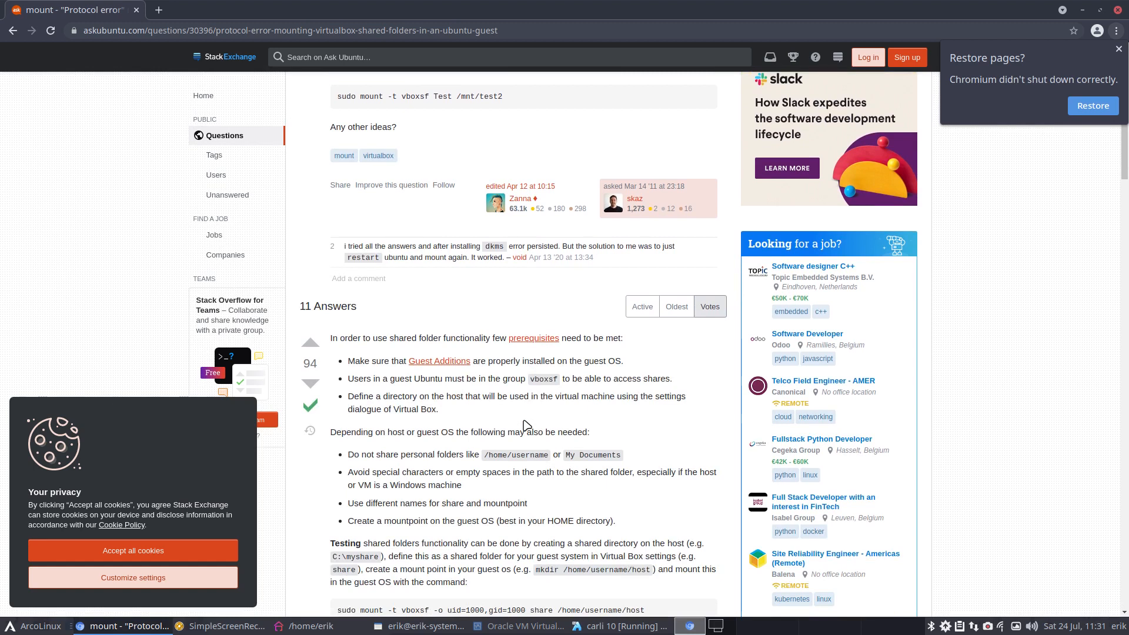
scroll(526, 425, down, 3)
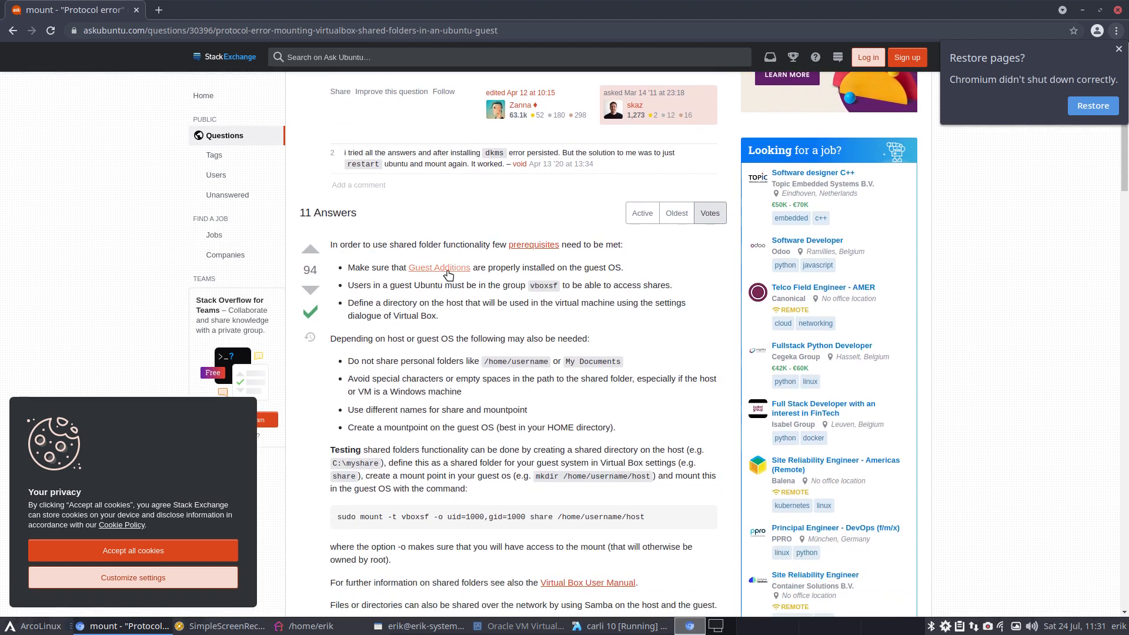
double_click(543, 285)
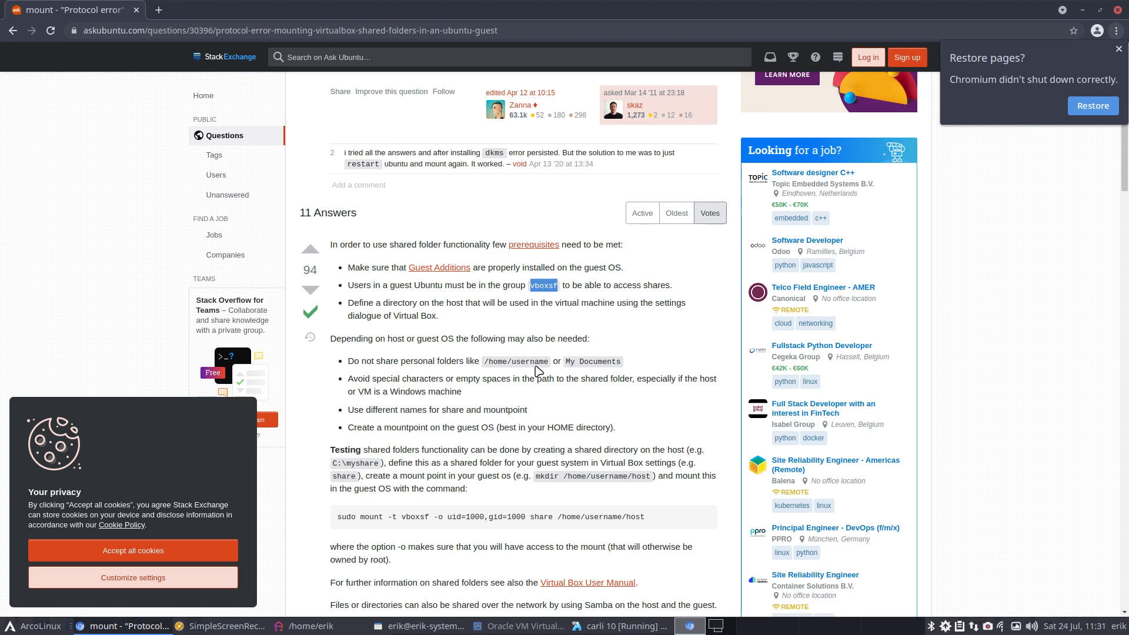
Examine the rest of the accepted answer, including the sudo mount -t vboxsf test command for shared folders
scroll(536, 370, down, 2)
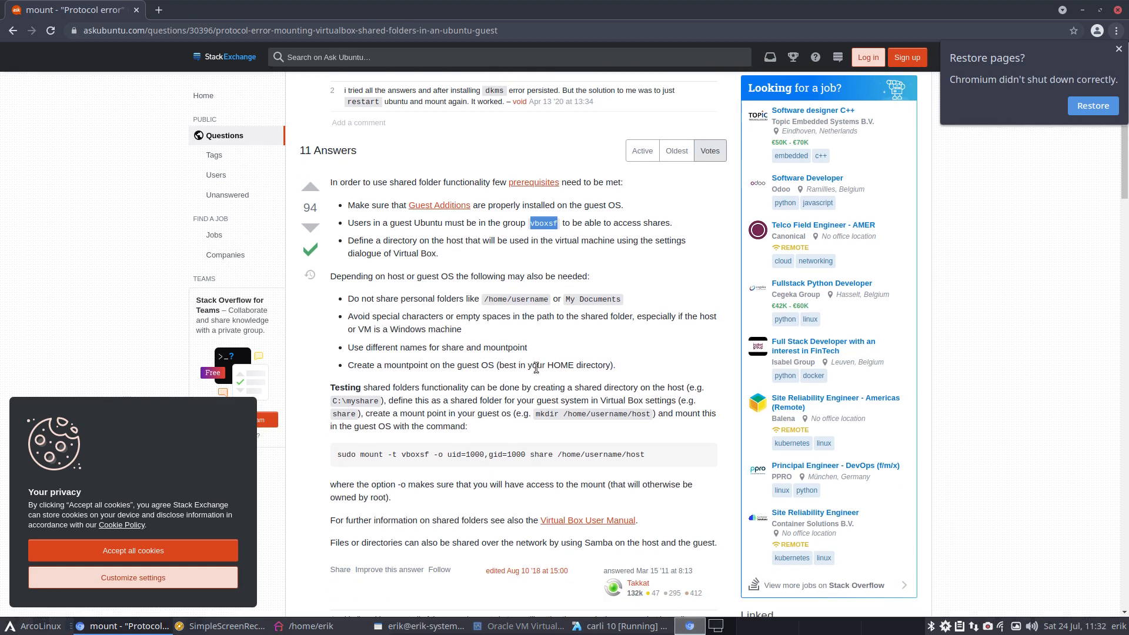
scroll(537, 368, down, 3)
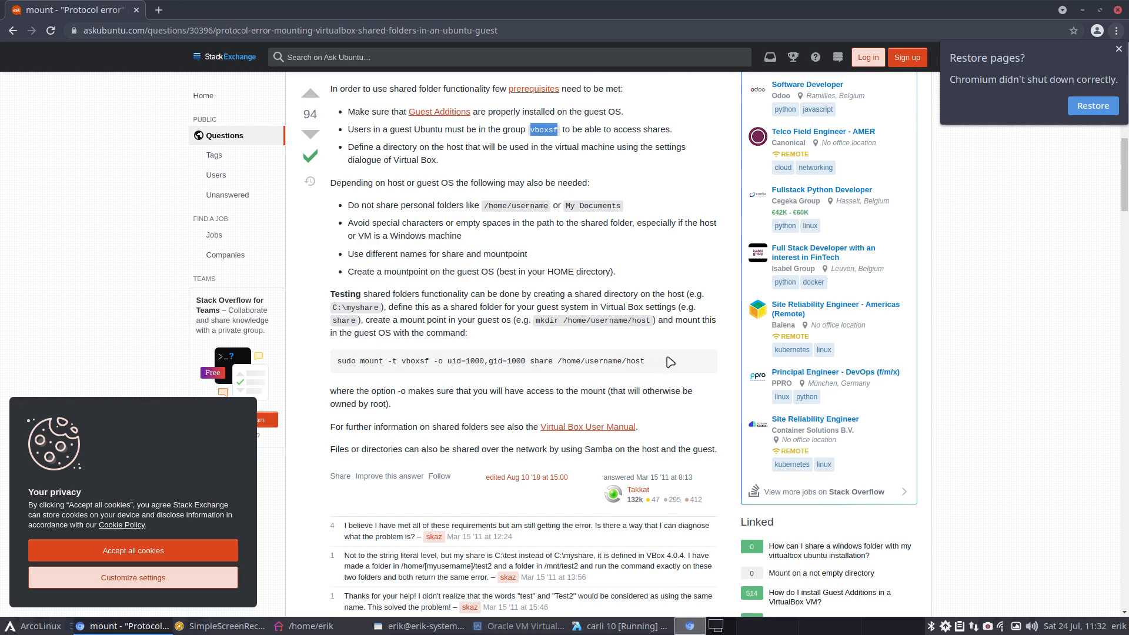
click(638, 362)
drag(485, 370, 342, 363)
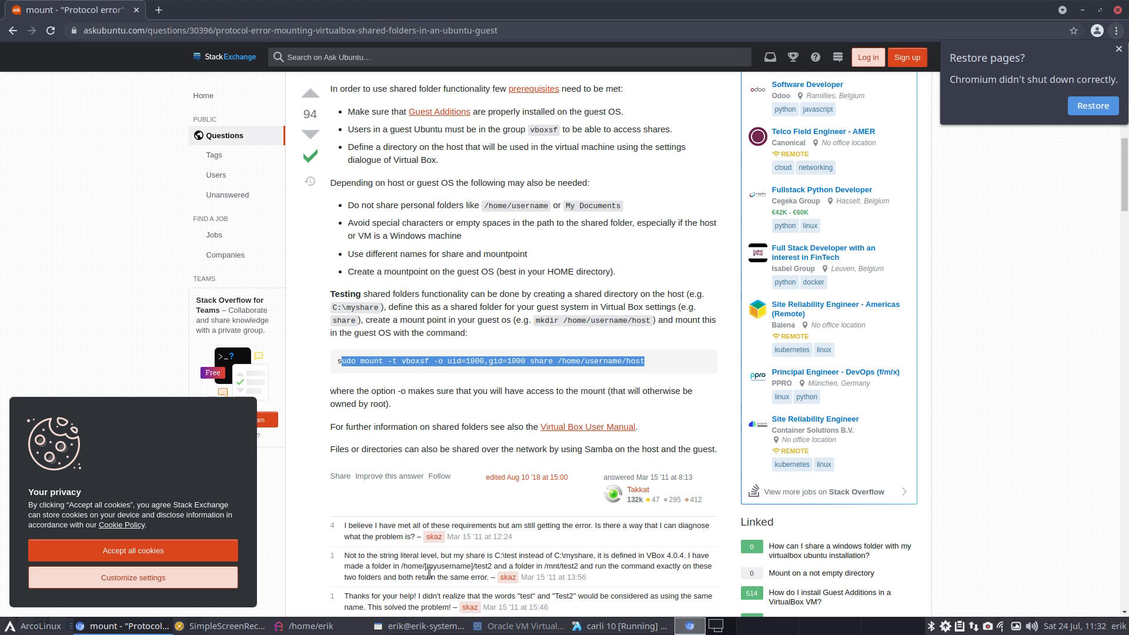
Switch to VirtualBox Manager and open the Shared Folders settings of the carli 10 VM
click(612, 625)
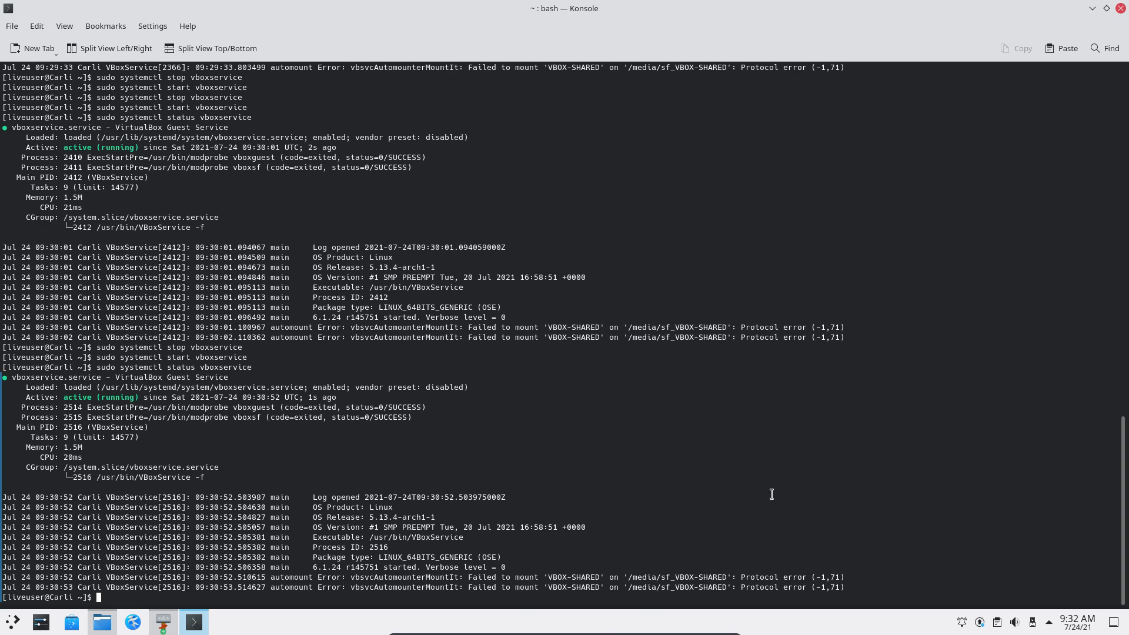
key(Control_R+f)
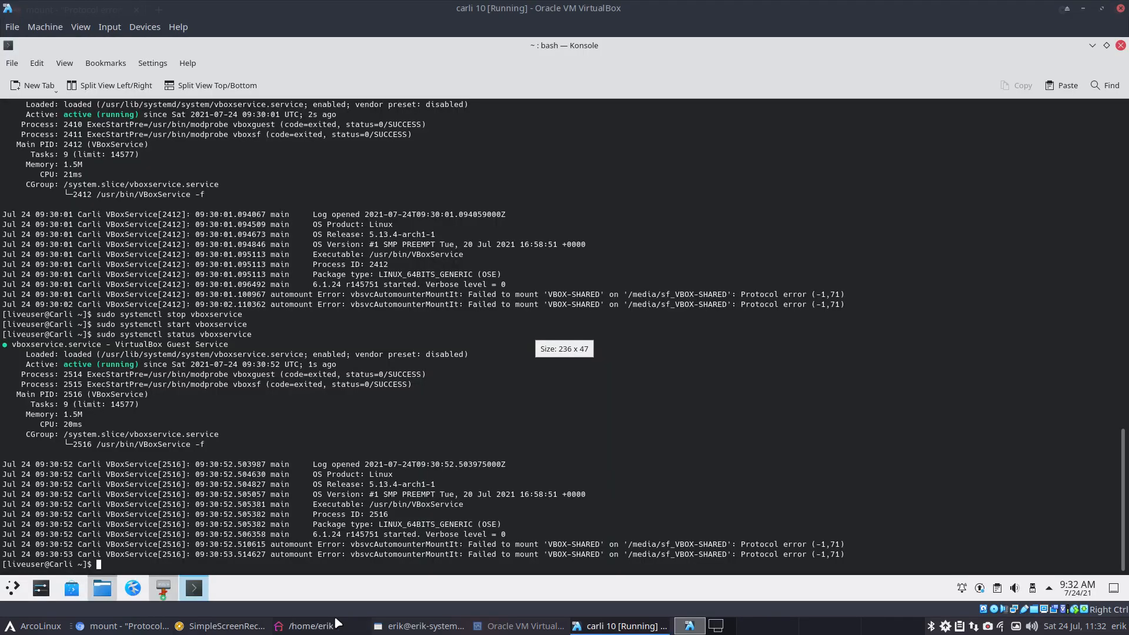
click(500, 625)
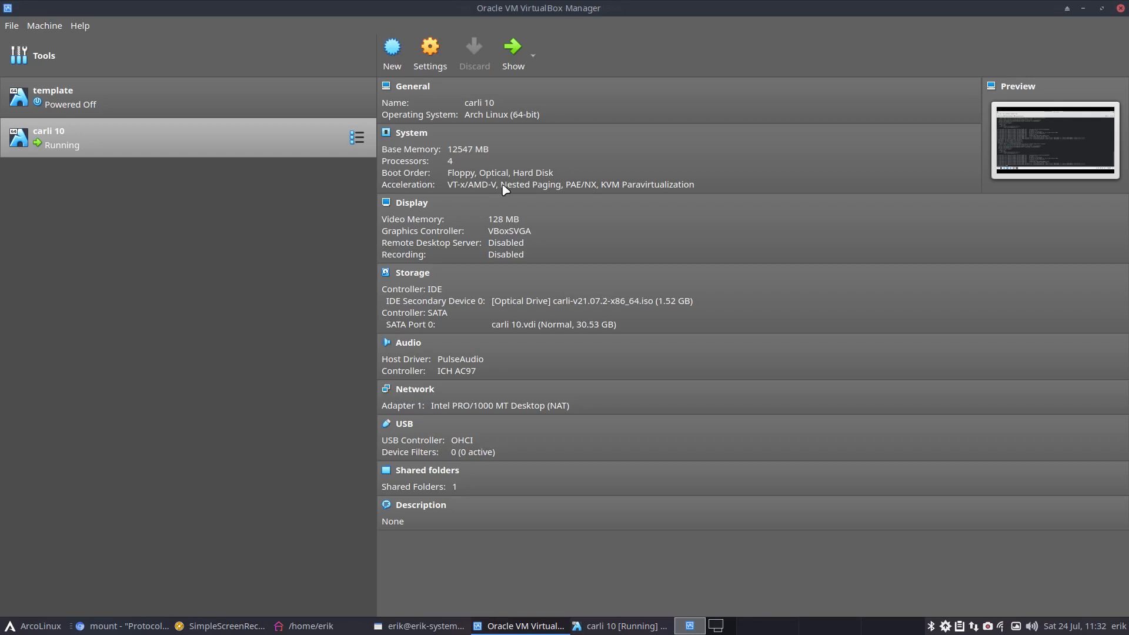
click(430, 56)
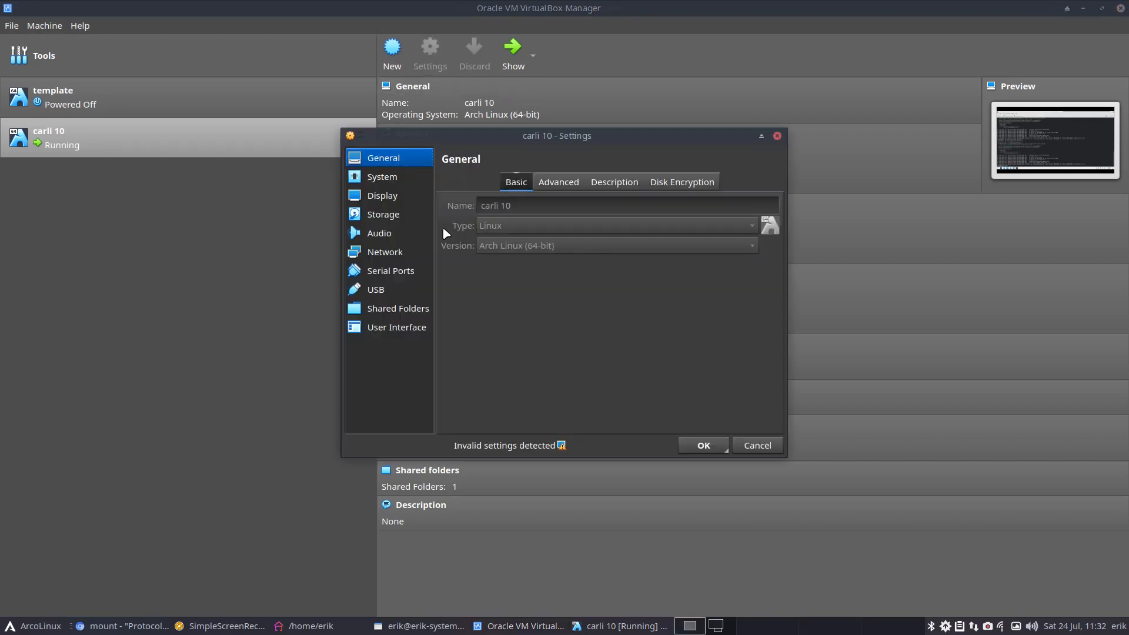
click(411, 310)
click(517, 234)
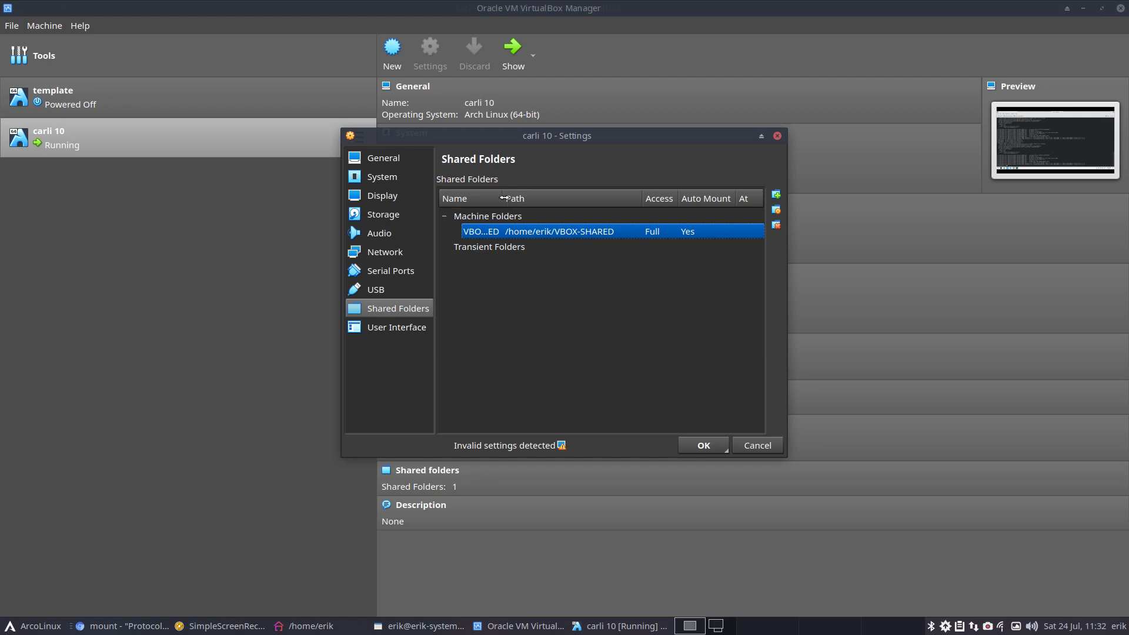
drag(502, 196, 504, 196)
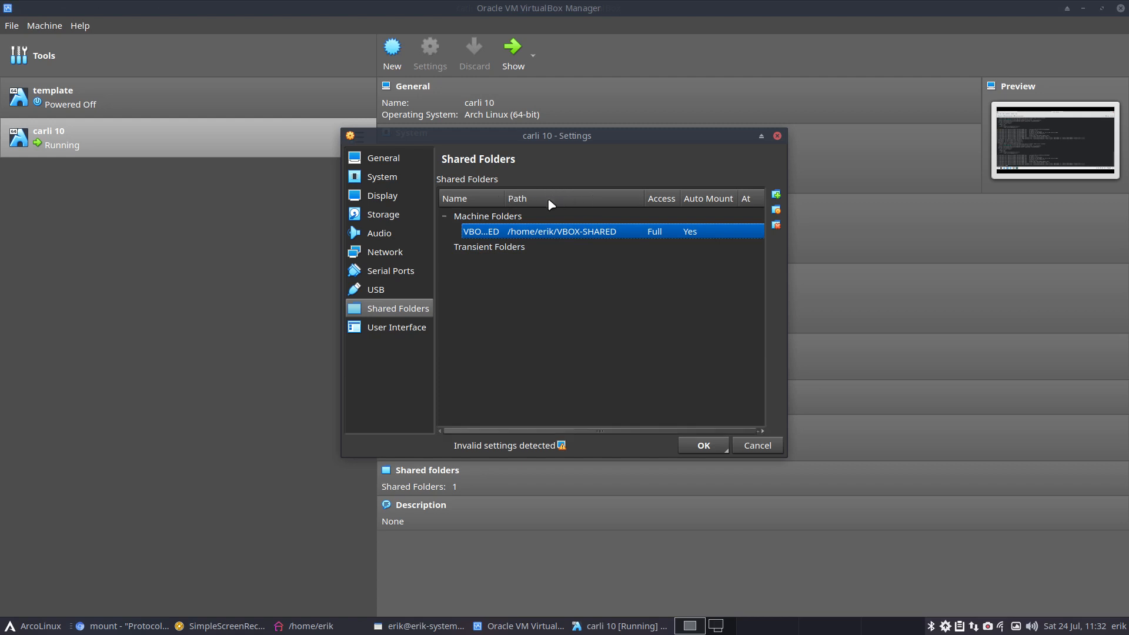
Inspect the VBOX-SHARED share's folder path, name and mount options, then accept the share and VM settings without edits
click(776, 209)
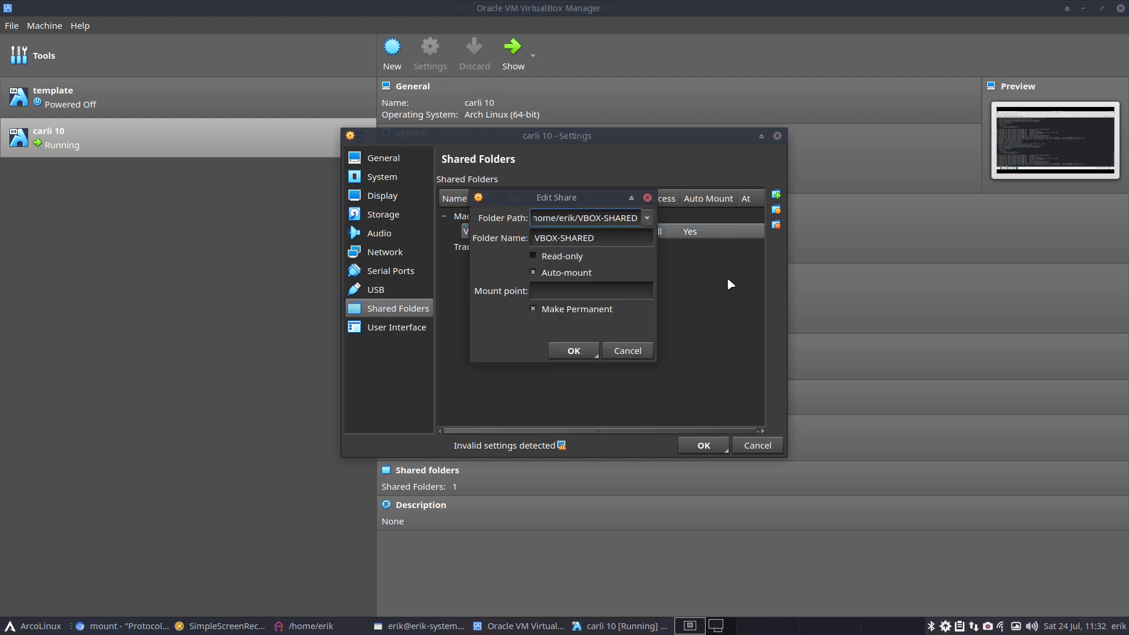
drag(575, 222, 498, 222)
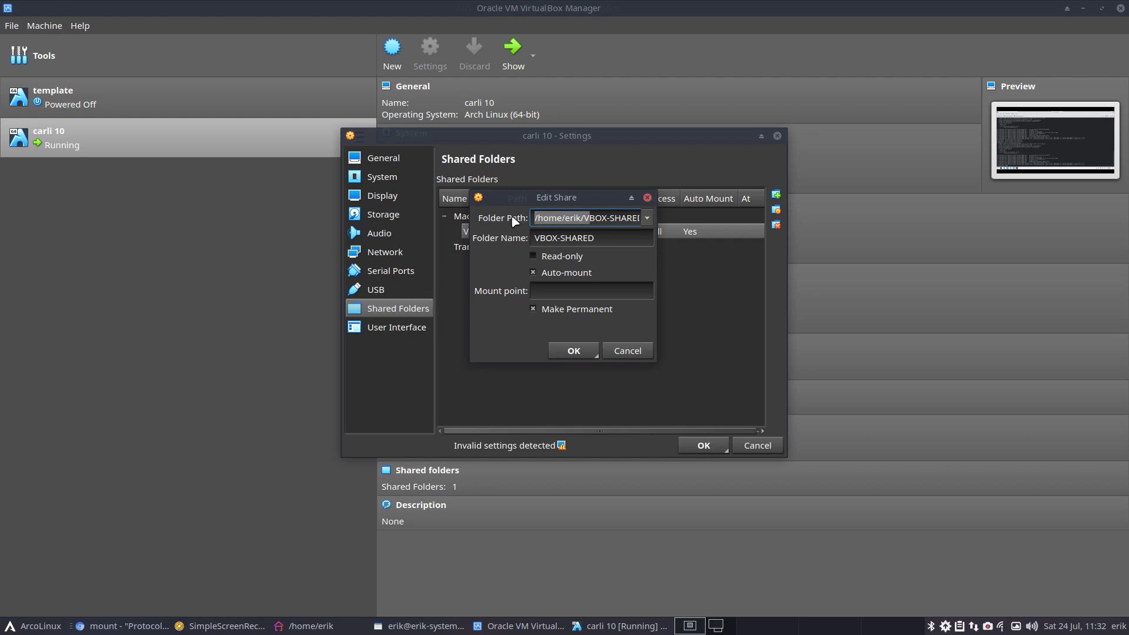
click(549, 216)
drag(595, 221, 663, 224)
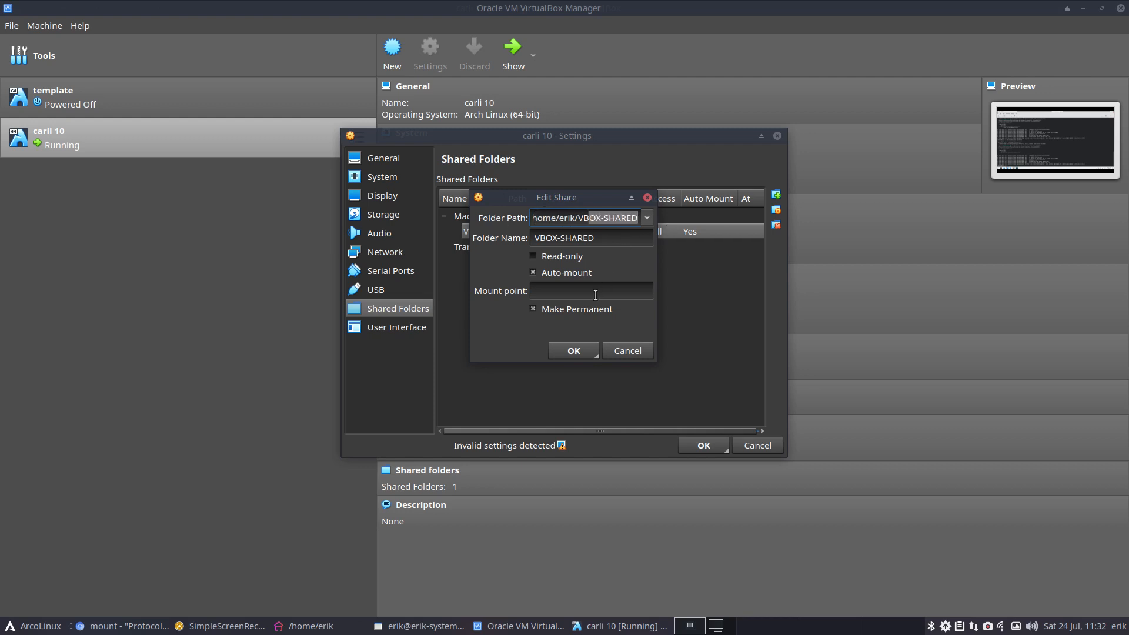
click(573, 352)
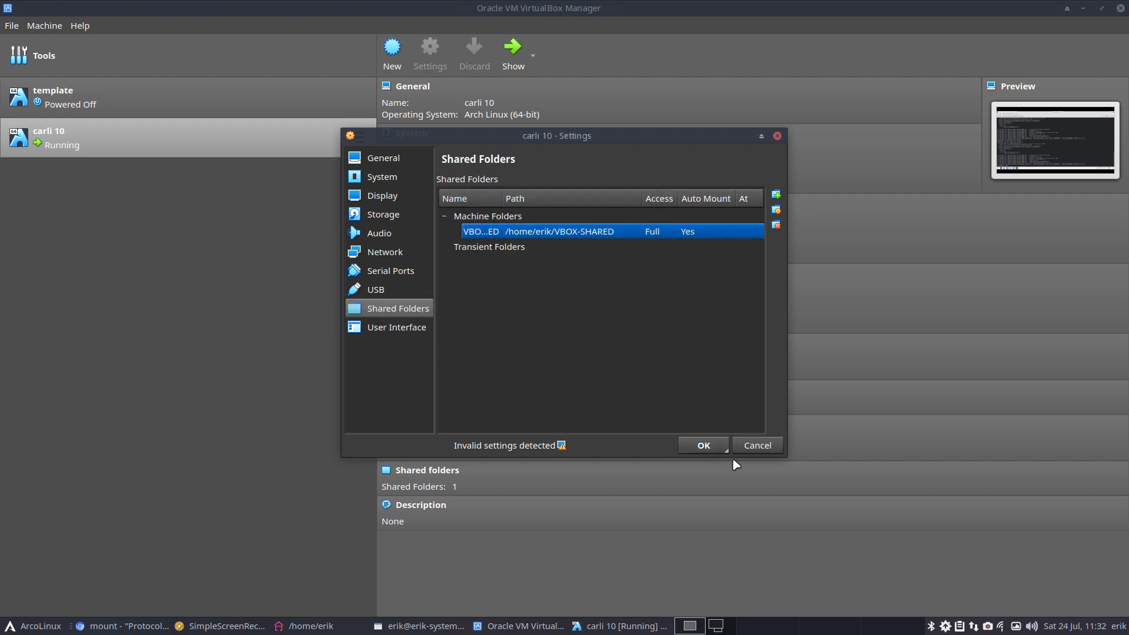
click(703, 445)
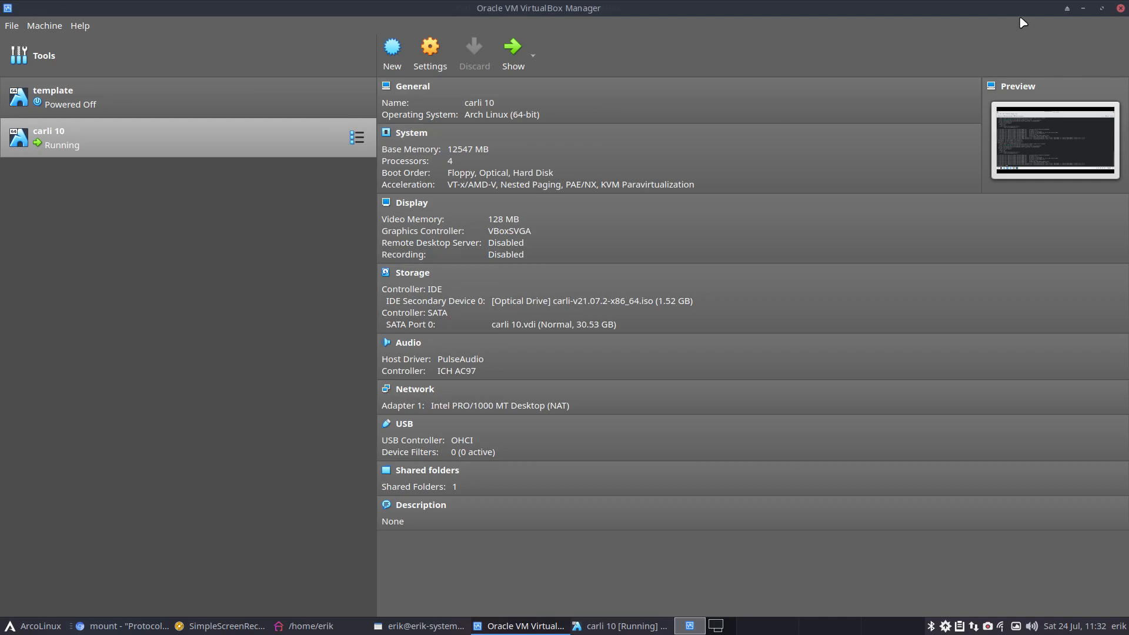
Power off the carli 10 VM and start it again, booting the Carli Linux install medium (x86_64, BIOS)
click(641, 625)
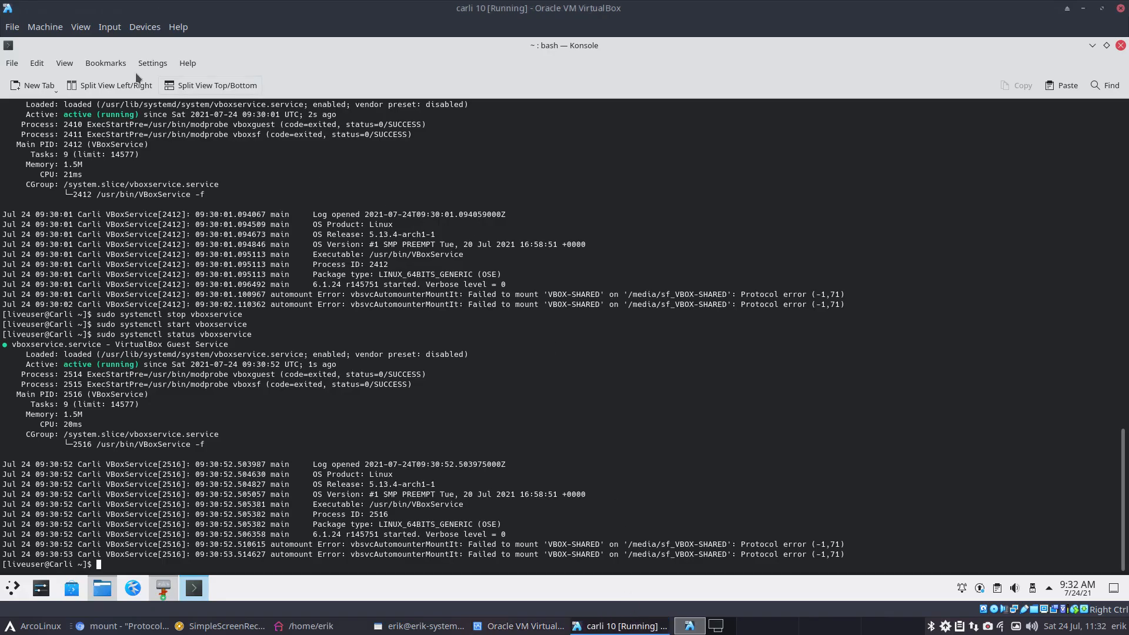
click(1121, 8)
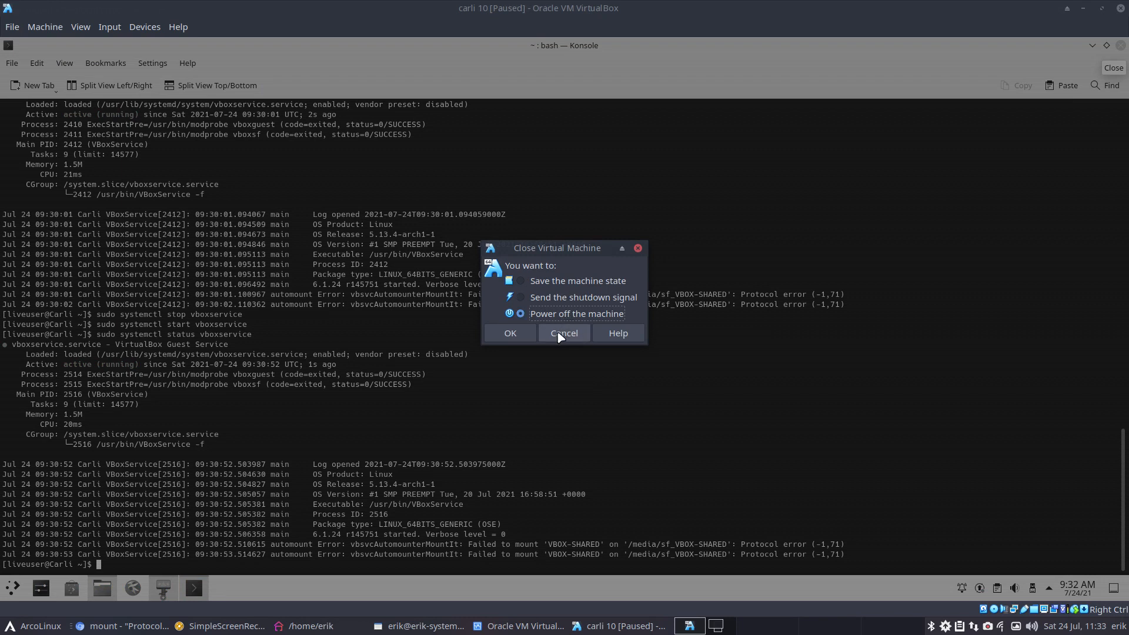
click(509, 334)
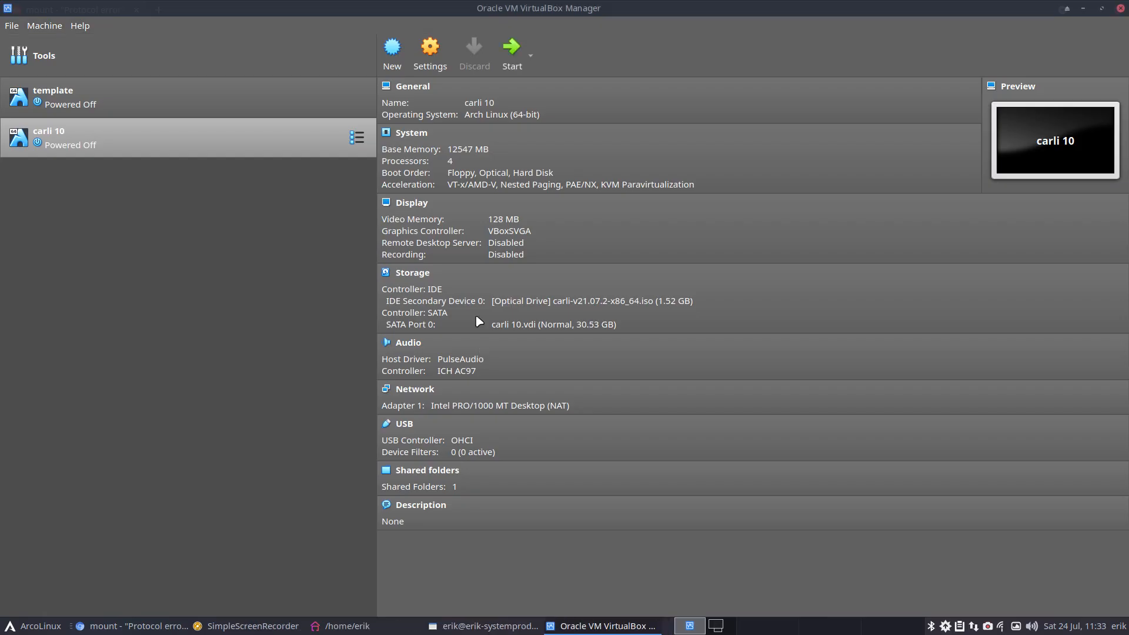
click(509, 59)
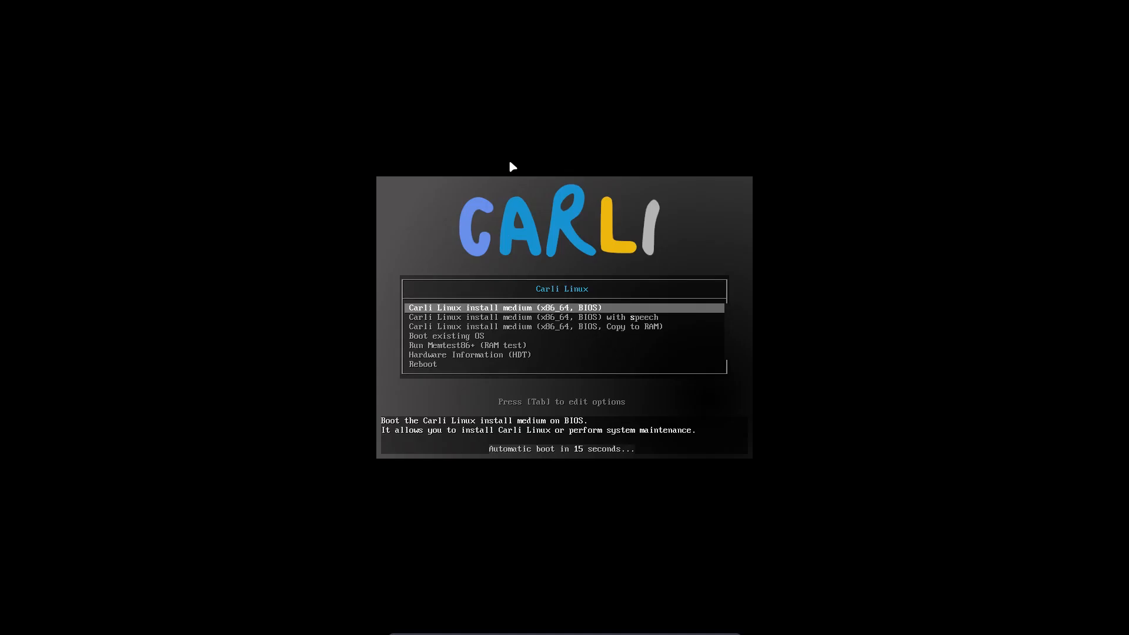
key(Return)
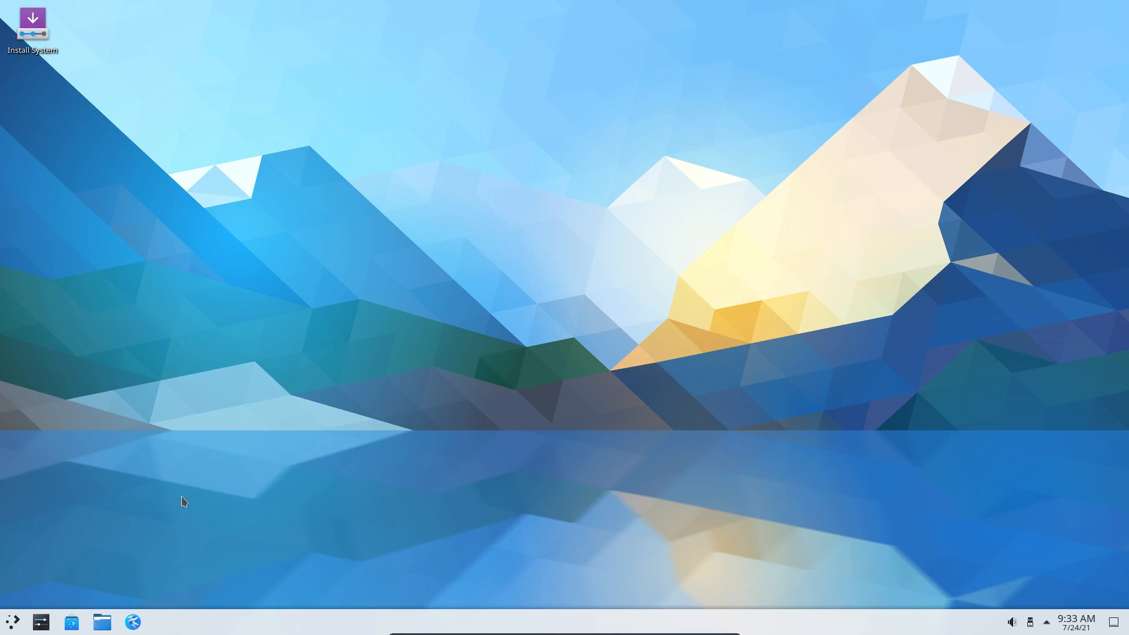
Open a Konsole terminal in the live session, enlarge it, and set the keyboard layout to be with setxkbmap
key(ctrl+alt+t)
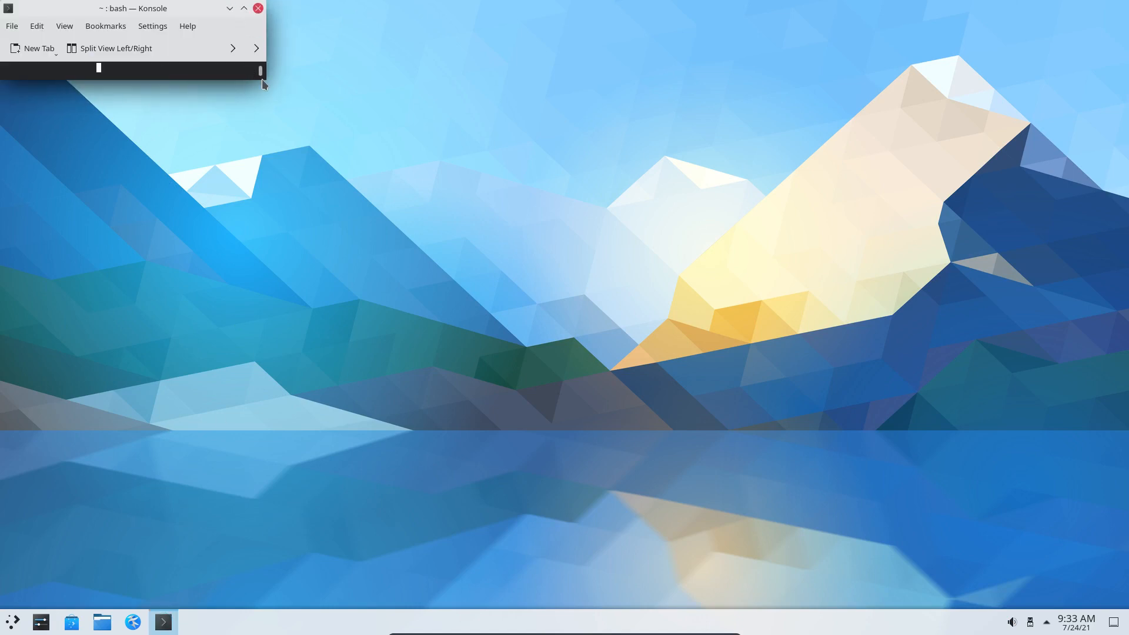
drag(257, 84, 502, 384)
drag(328, 13, 757, 99)
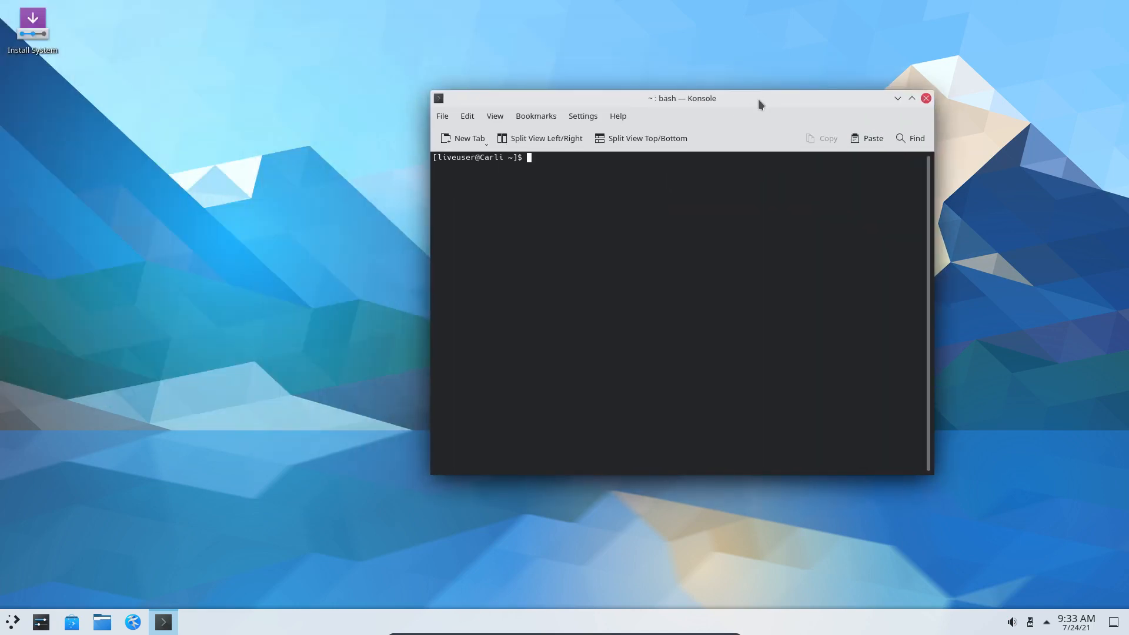
text(setxkbmap be)
key(Return)
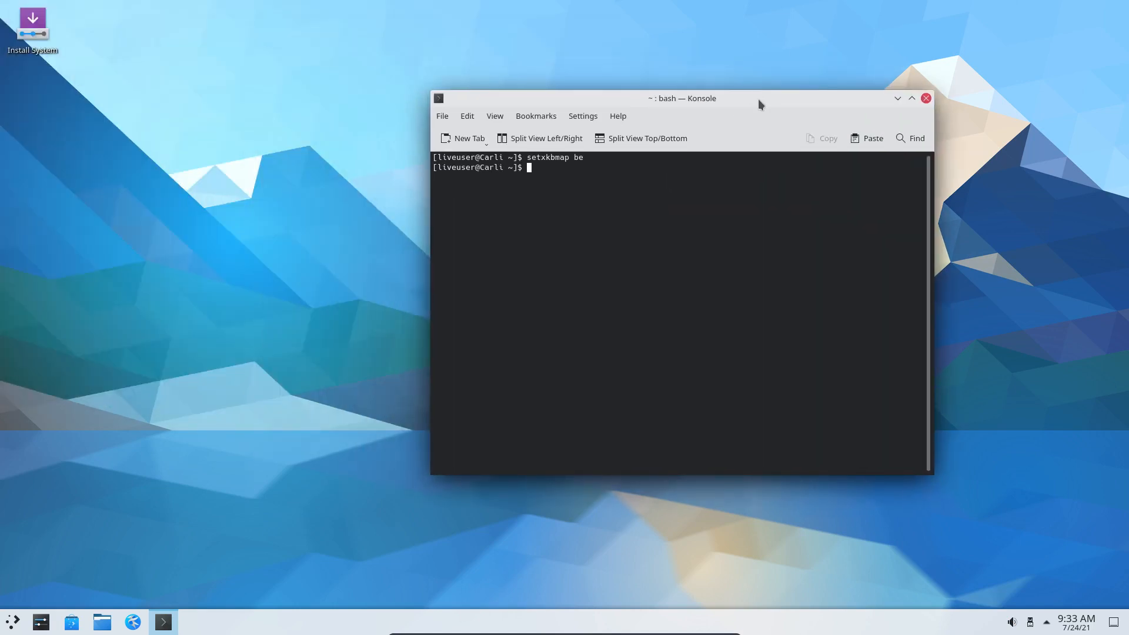
Install thunar with sudo pacman -Sy and accept the installation
text(sudo pacman -Sy thunar)
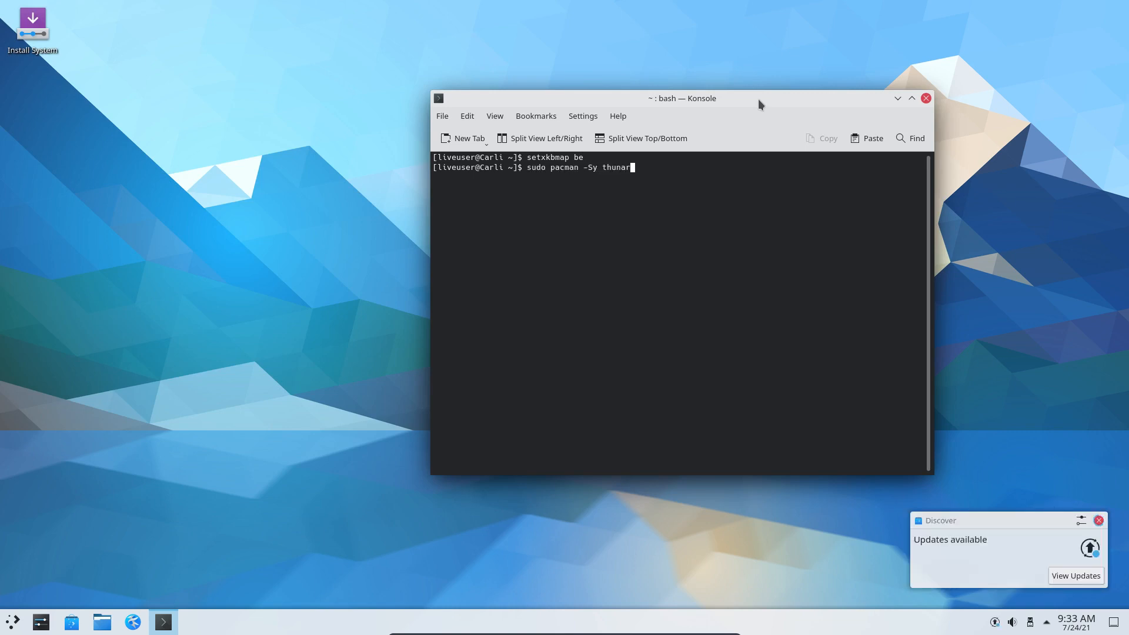
key(Return)
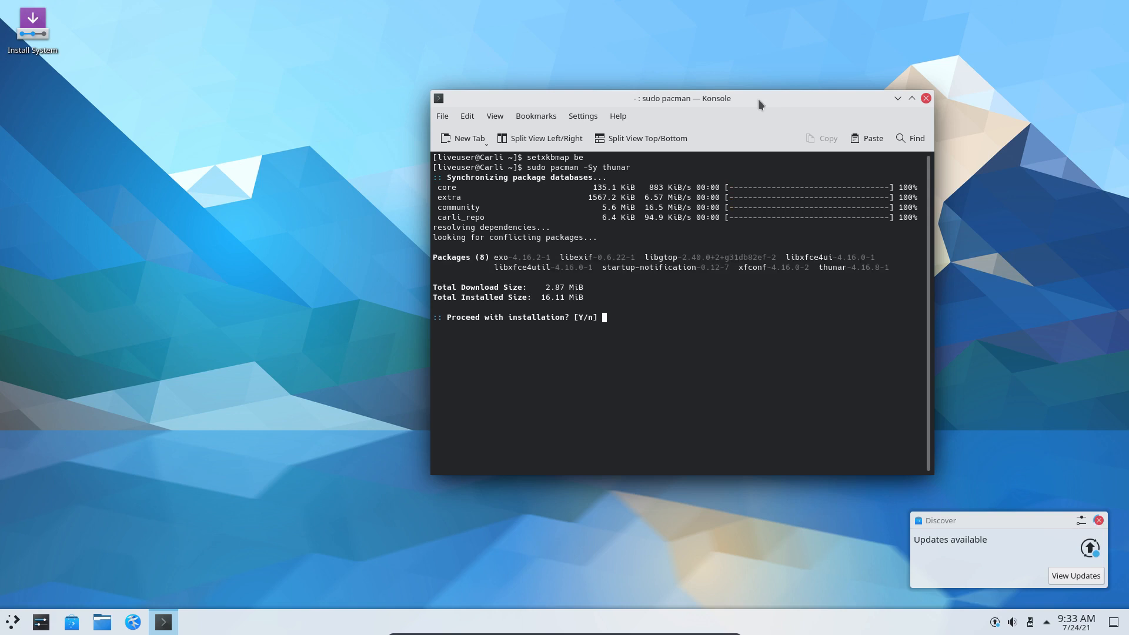
key(Return)
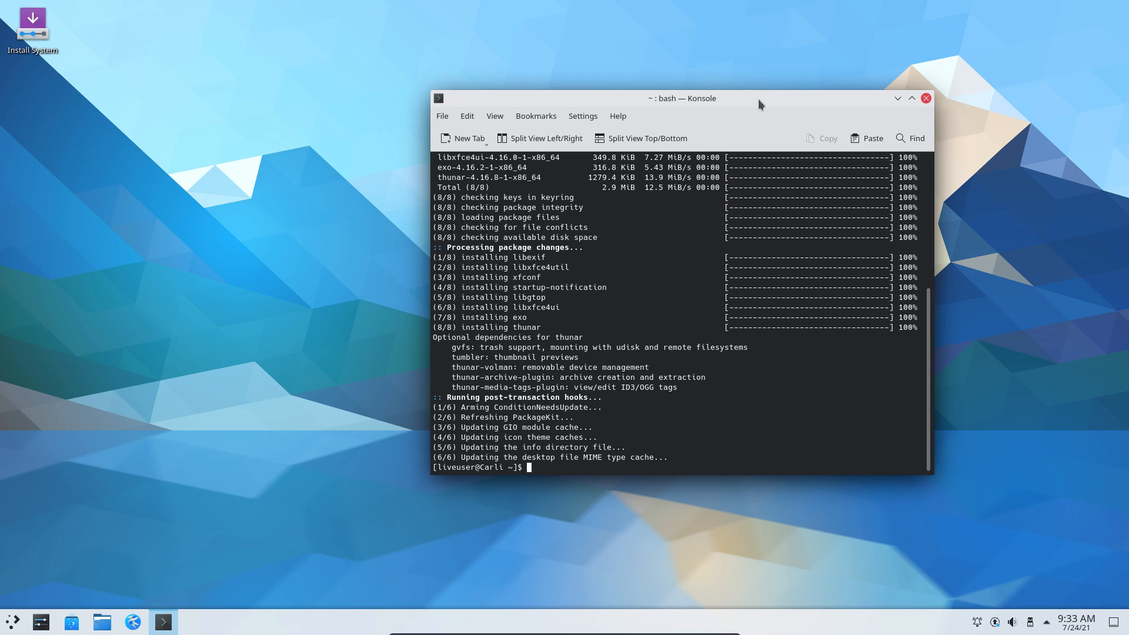
Try to add the personal username to the vboxsf group with sudo gpasswd -a
text(sudo gpa)
text(sswd )
text(-a erik)
text( vb)
text(oxsd)
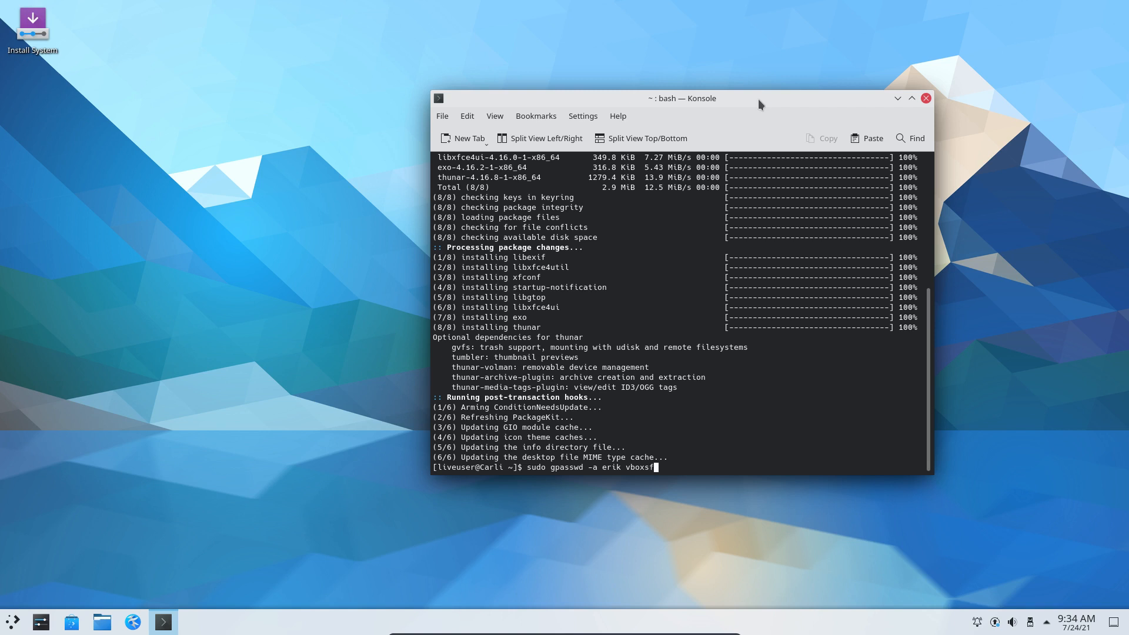
key(Return)
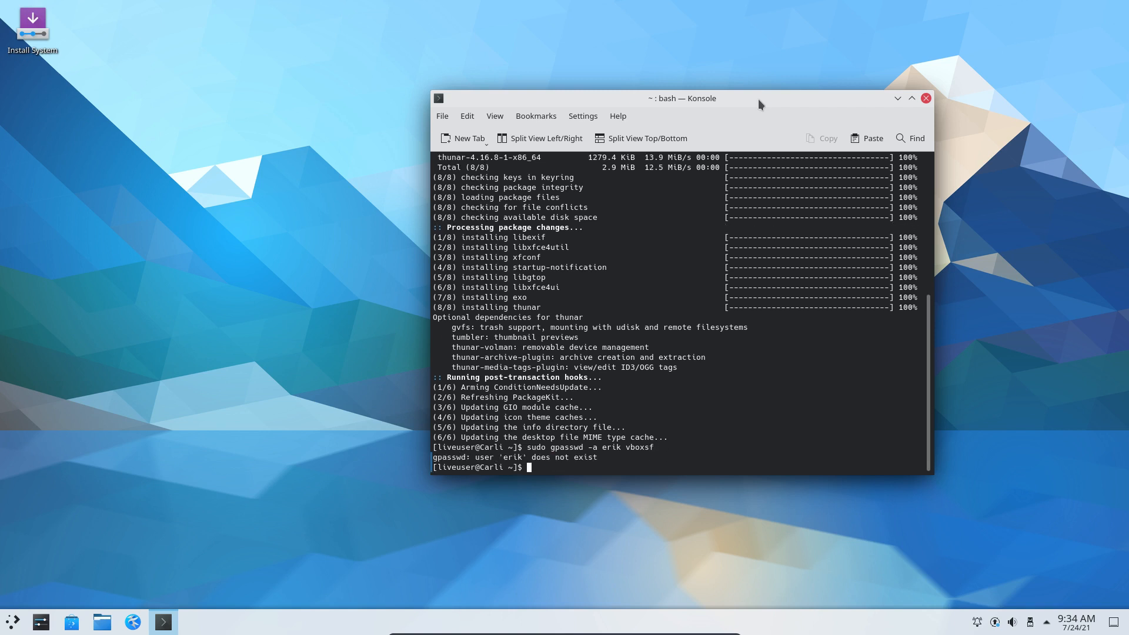
Add liveuser to the vboxsf group with sudo gpasswd -a
key(Up)
key(Left)
key(Left)
key(Left)
key(Left)
key(Left)
key(Left)
key(BackSpace)
key(BackSpace)
key(BackSpace)
key(BackSpace)
text(liveuser)
key(Return)
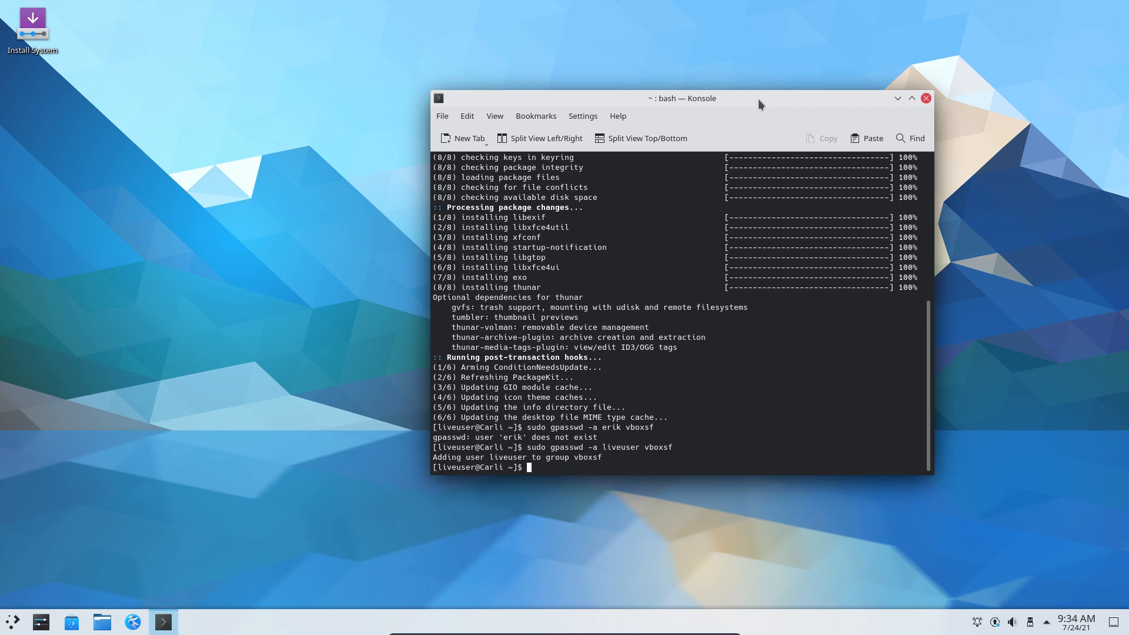
Enable vboxservice with sudo systemctl, and start the service
text(sudo systemctl enable vboxservice)
key(Return)
key(Up)
key(Left)
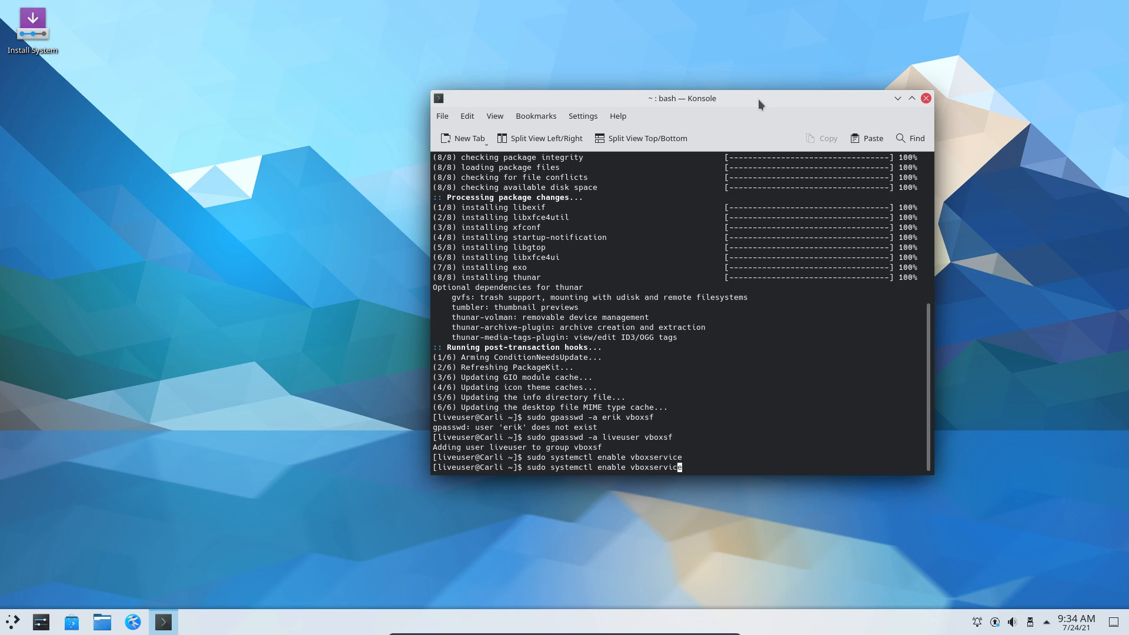
key(Left)
key(Left)
key(Left)
key(Left)
key(Left)
key(Left)
key(Left)
key(Left)
key(Left)
key(Left)
key(BackSpace)
key(BackSpace)
key(BackSpace)
key(BackSpace)
key(BackSpace)
key(BackSpace)
key(BackSpace)
text(start)
key(Return)
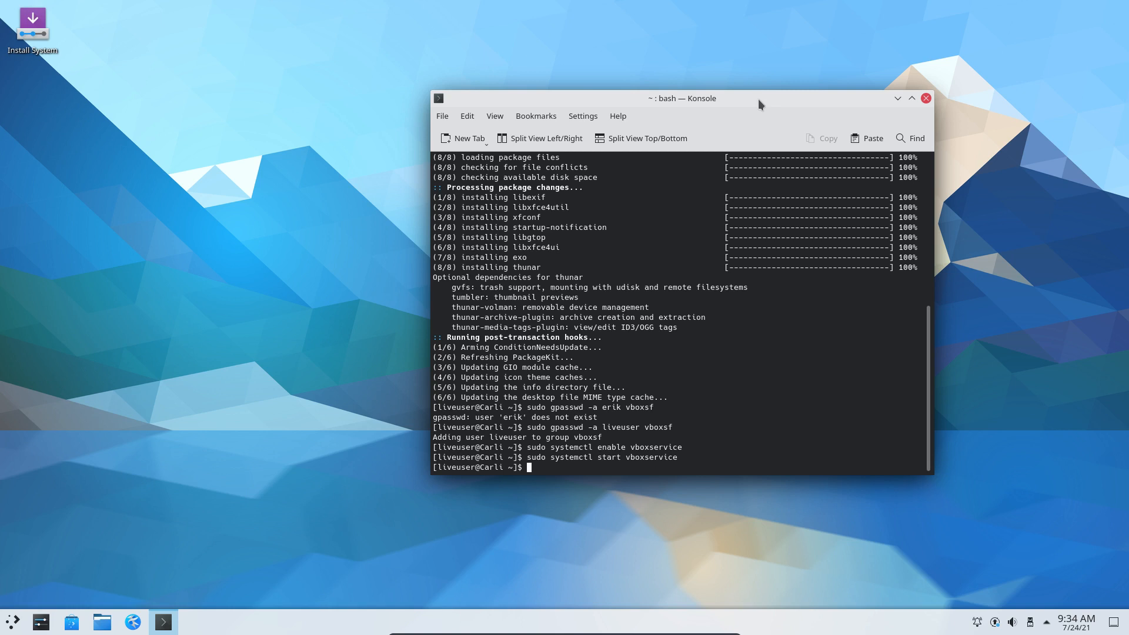
Log liveuser out of the Plasma desktop session and log back in
click(14, 621)
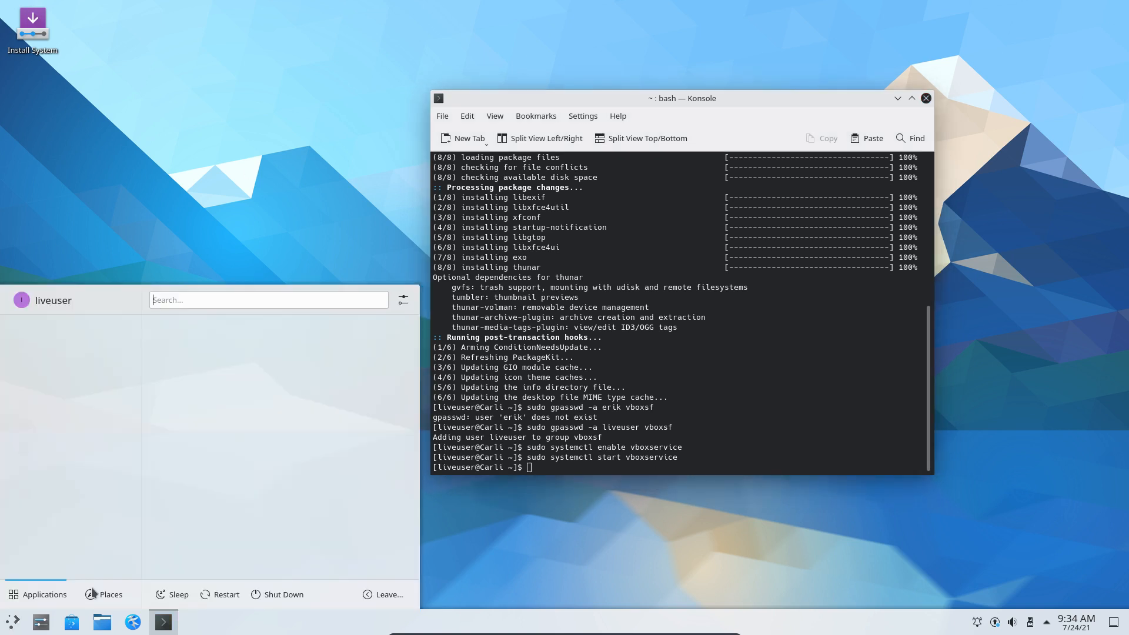
click(369, 594)
click(368, 562)
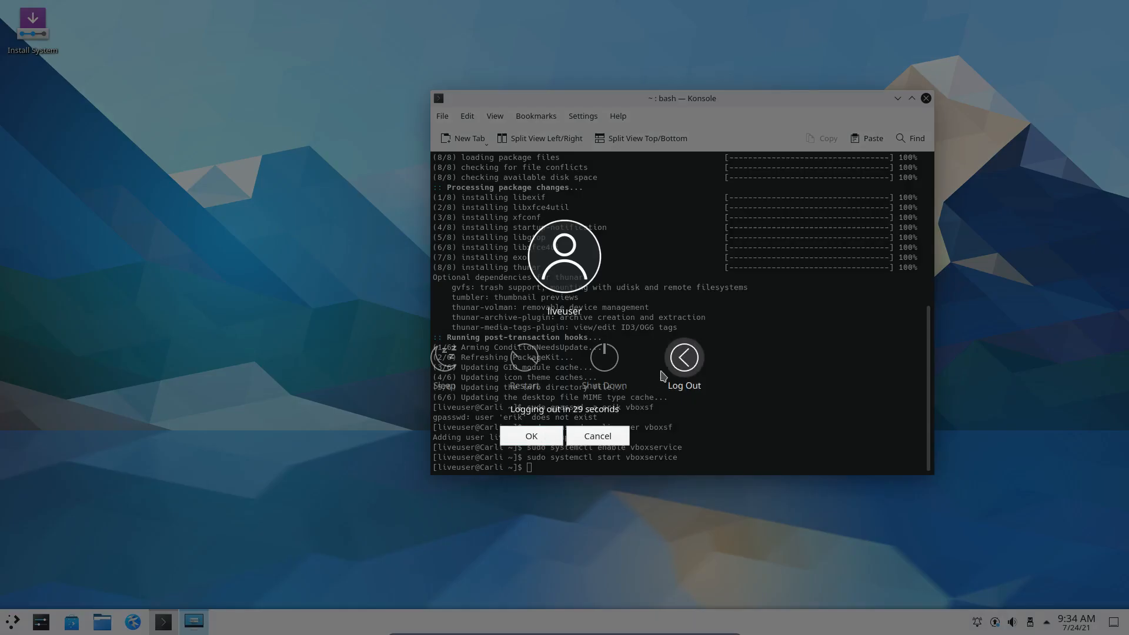
click(663, 373)
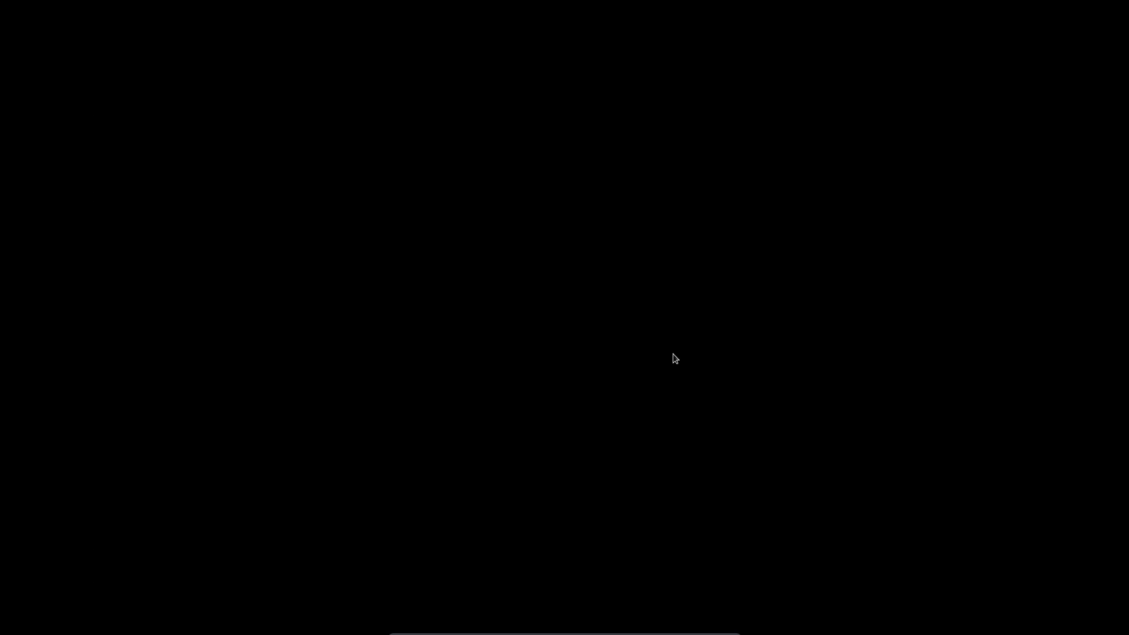
key(Return)
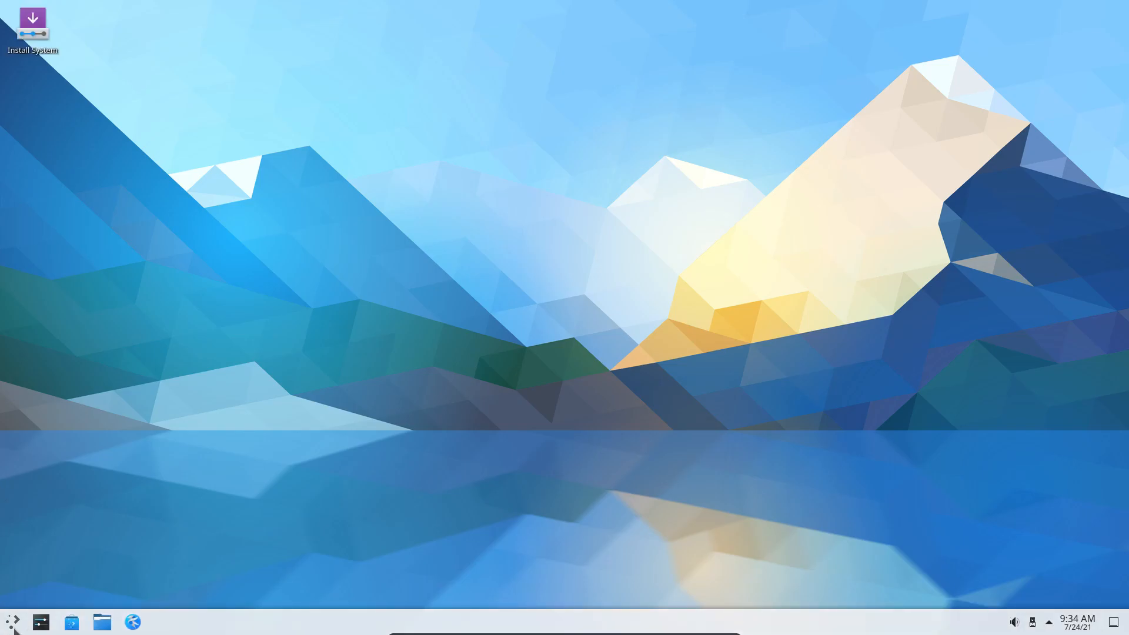
Launch Thunar File Manager in the virtual machine, move its window clear of the desktop icons and open the sf_VBOX-SHARED device
click(15, 630)
text(thun)
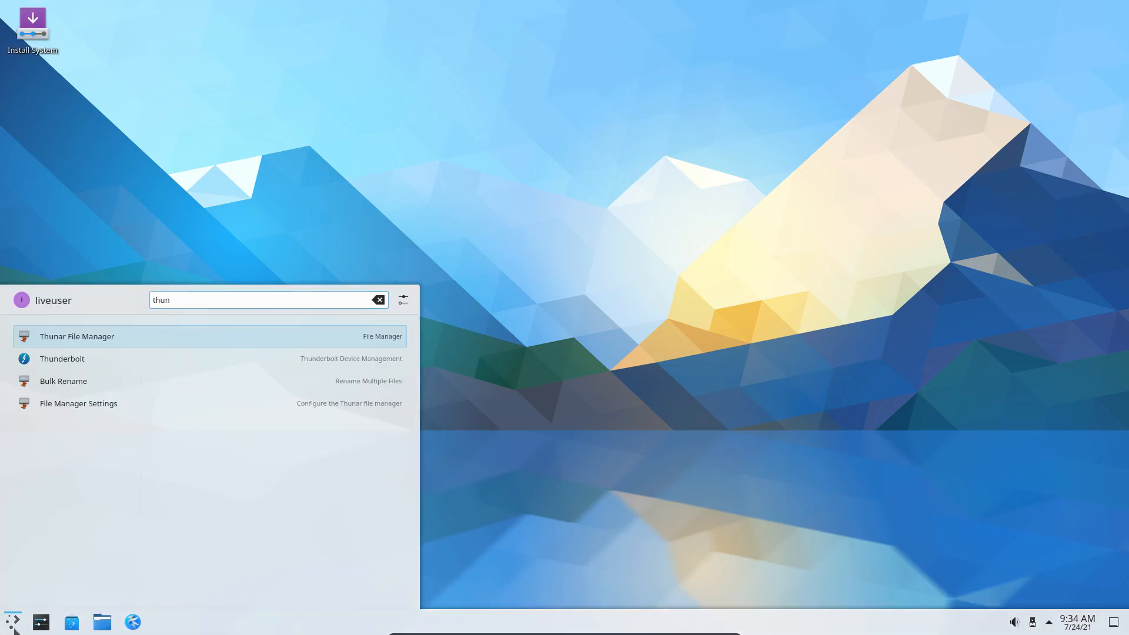
key(Return)
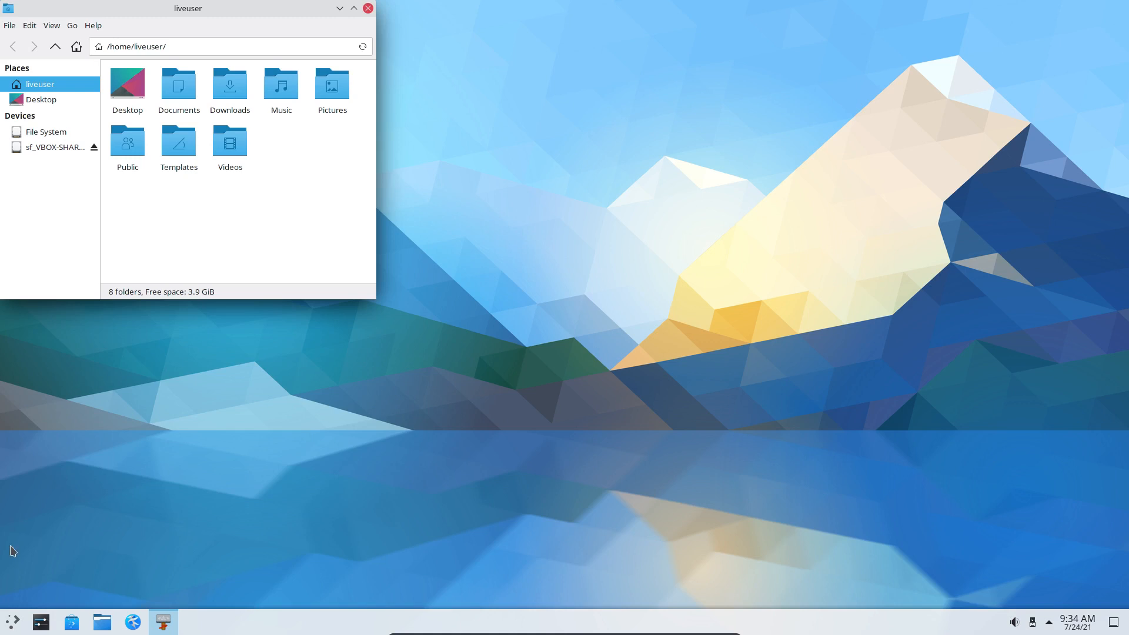
drag(199, 10, 693, 150)
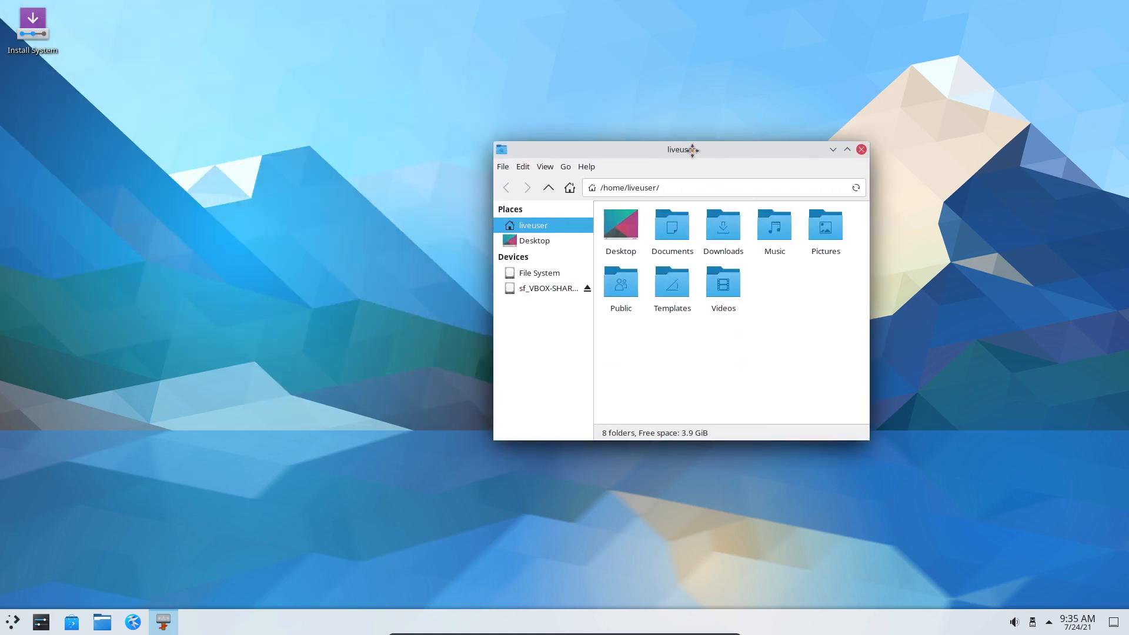
click(545, 288)
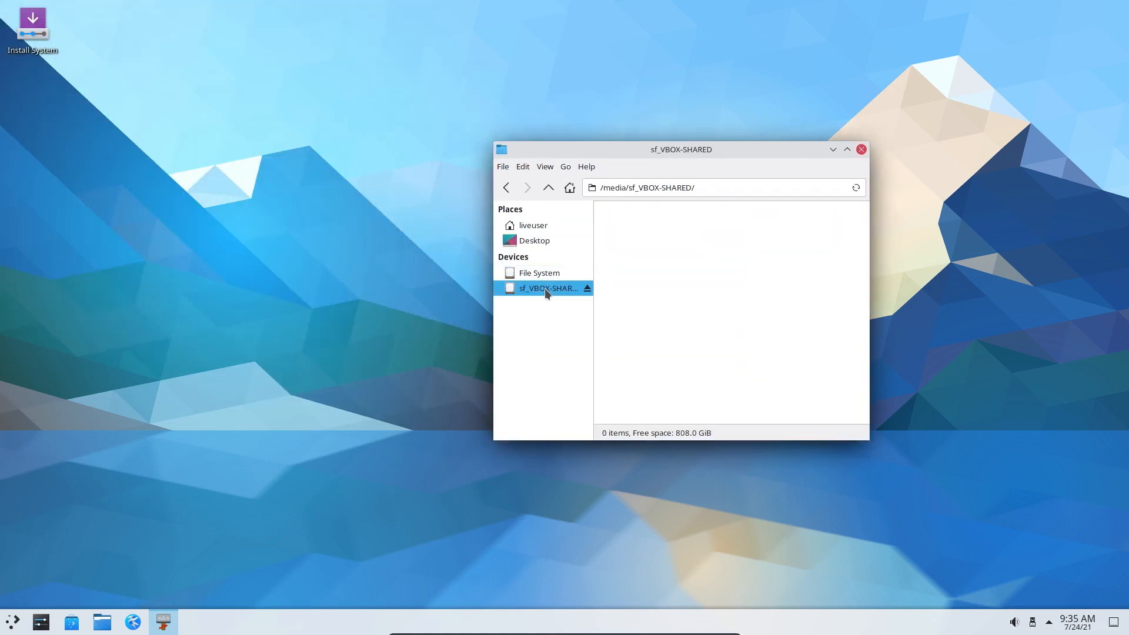
On the host, copy the carli-calamares-config folder from the Desktop into the VBOX-SHARED folder in the home directory
key(Control_R)
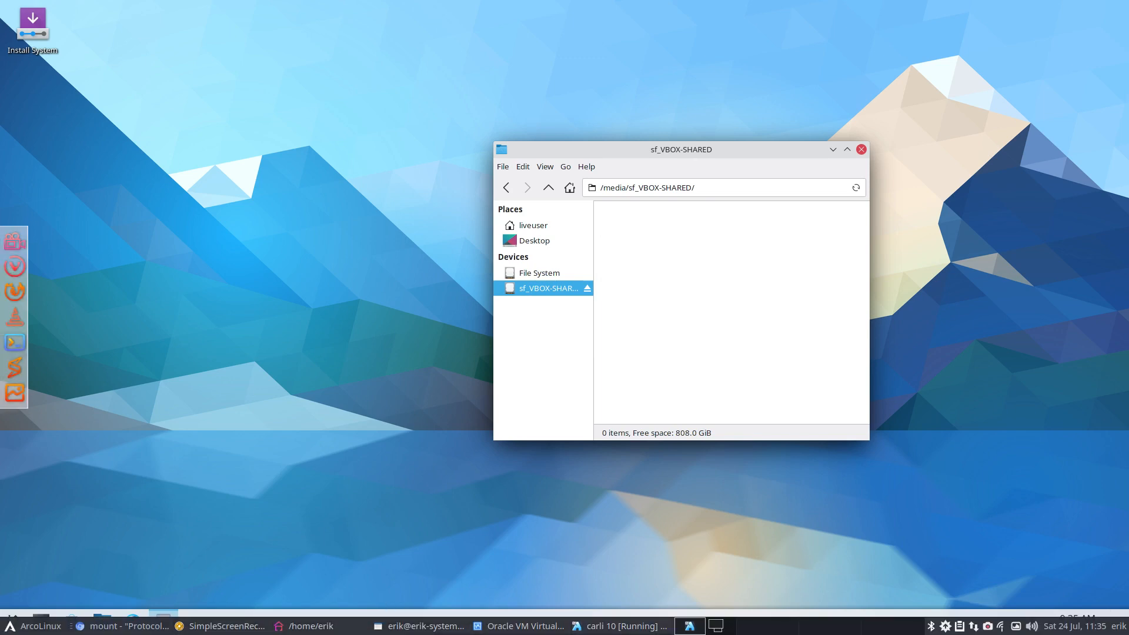
key(super+shift+Return)
drag(1128, 56, 506, 23)
click(195, 131)
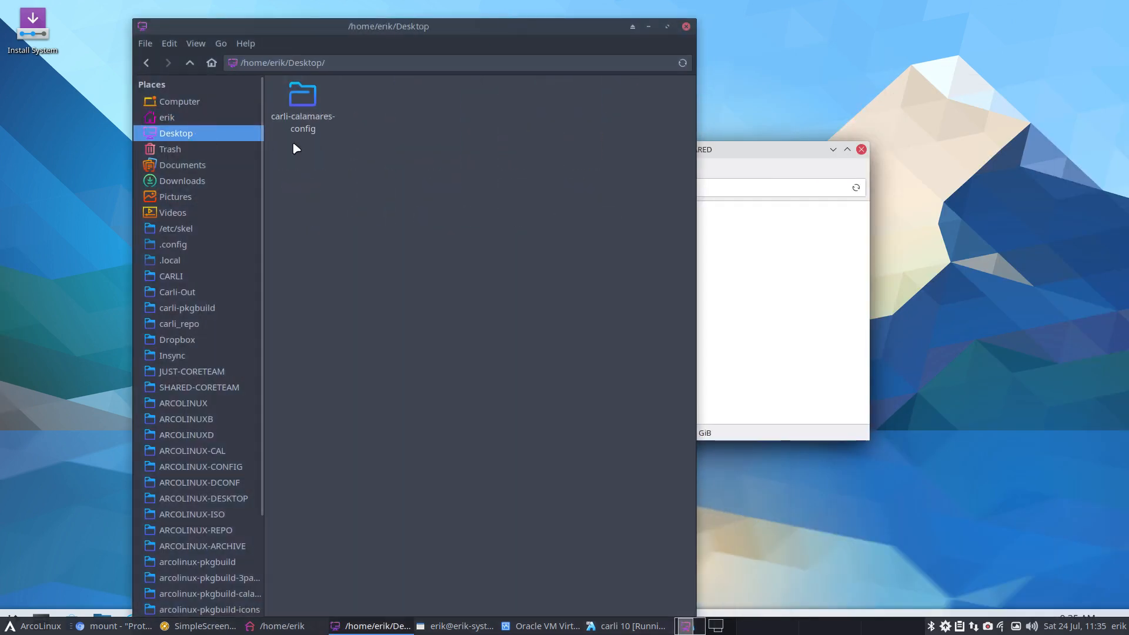
click(302, 112)
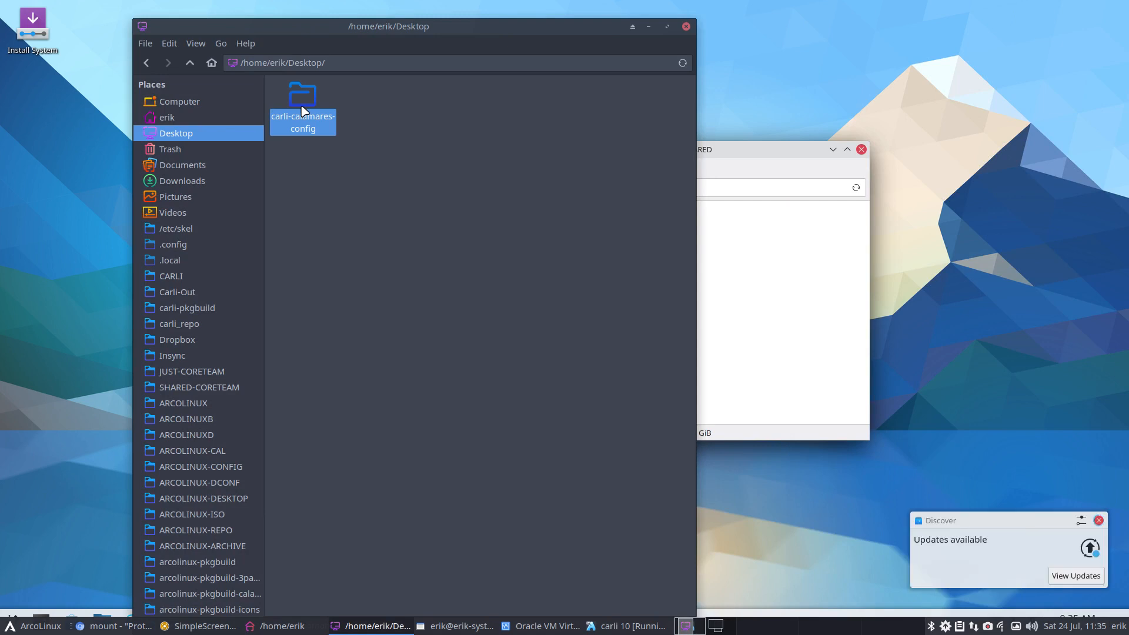
click(176, 119)
double_click(443, 191)
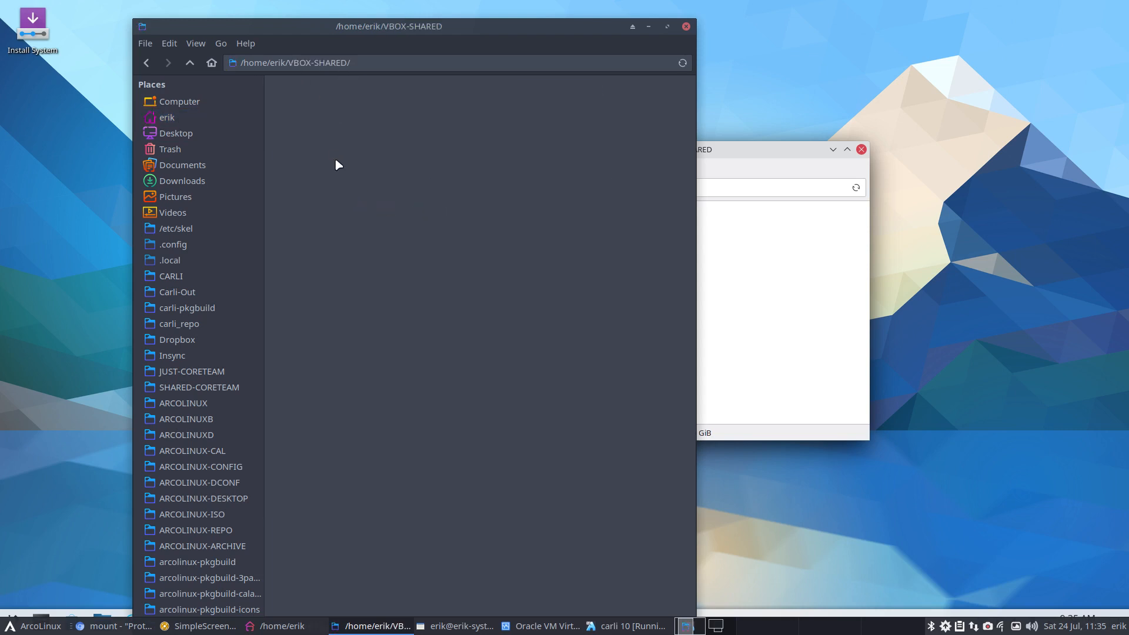
key(ctrl+v)
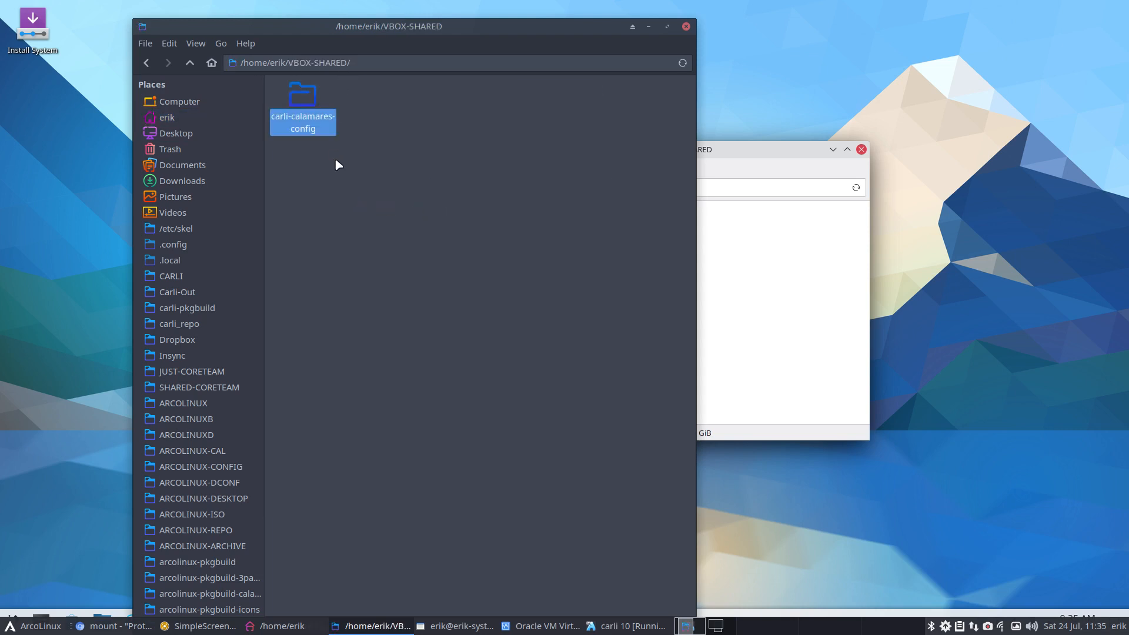
Return to the virtual machine, select carli-calamares-config in the shared folder and move the file manager window into a corner of the desktop
click(771, 246)
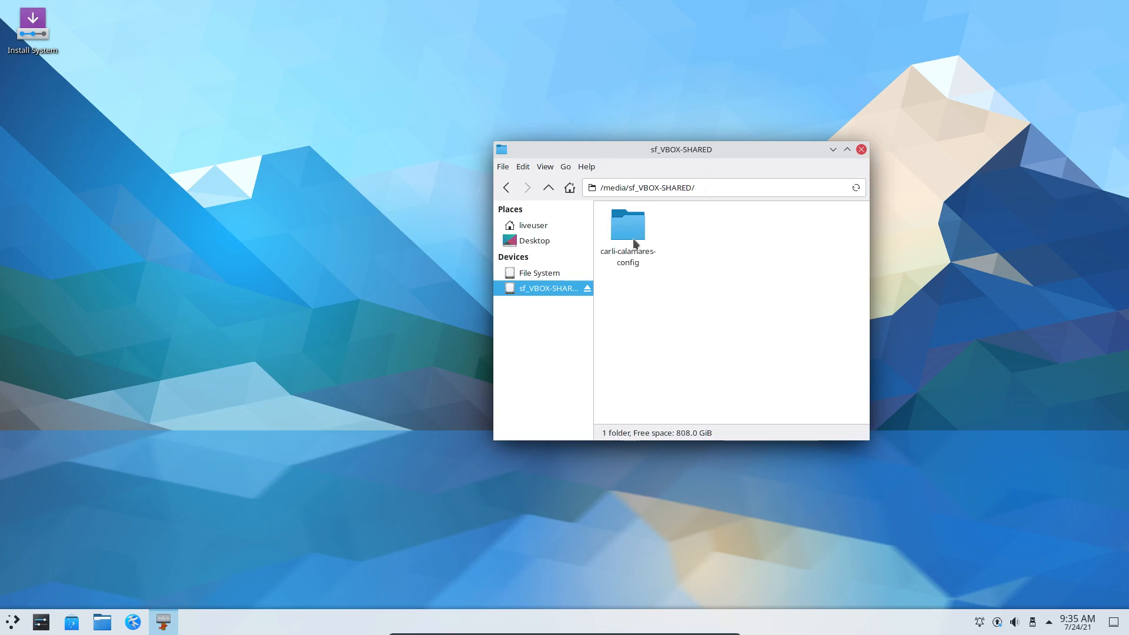
click(630, 220)
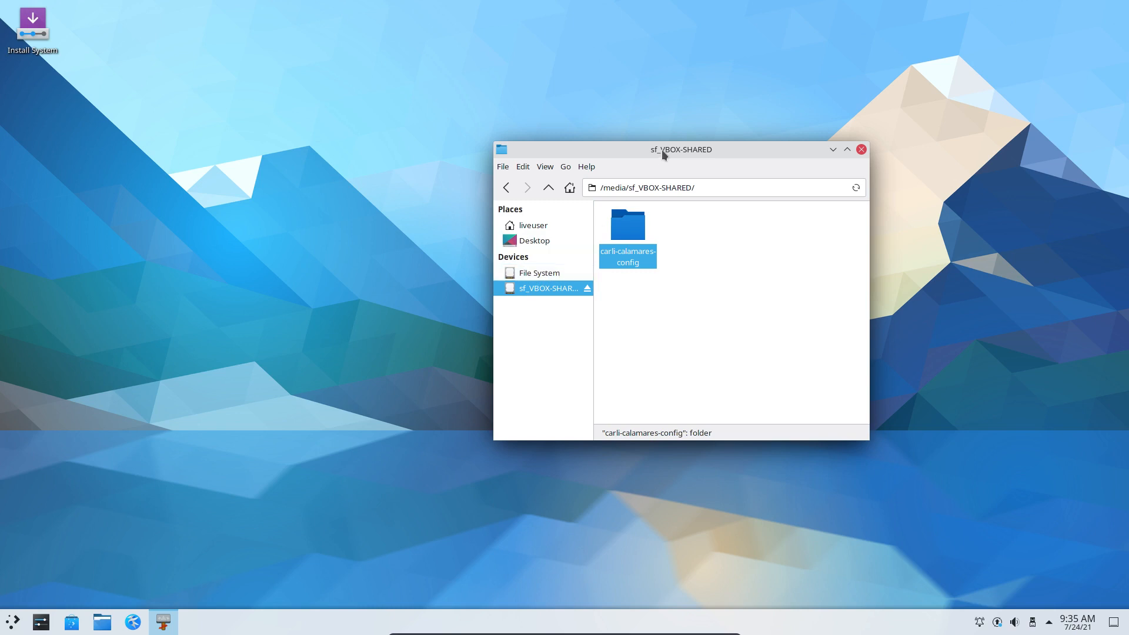
drag(671, 147, 910, 21)
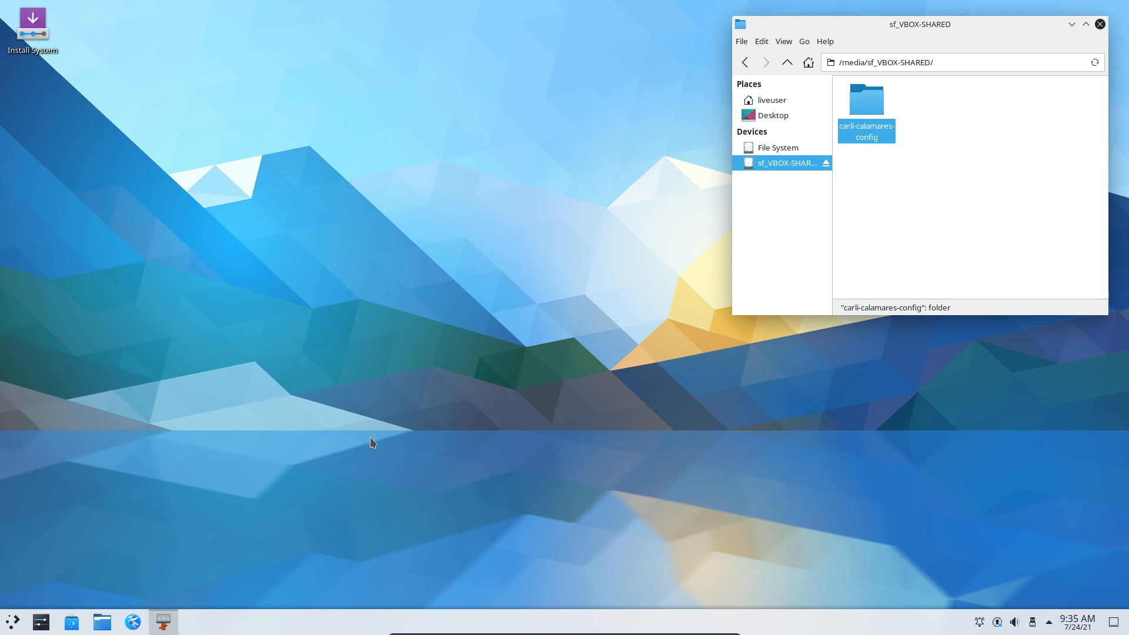
Open a Konsole terminal and start the file manager as root with sudo thunar
key(ctrl+alt+t)
drag(329, 8, 703, 423)
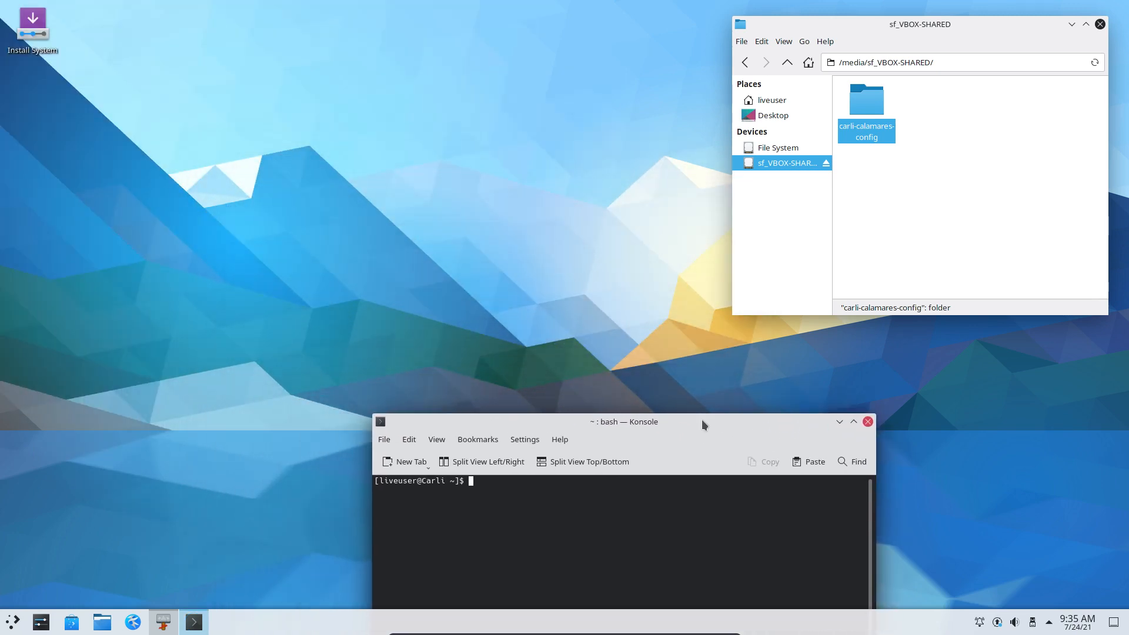
text(sudo thunqr)
key(Return)
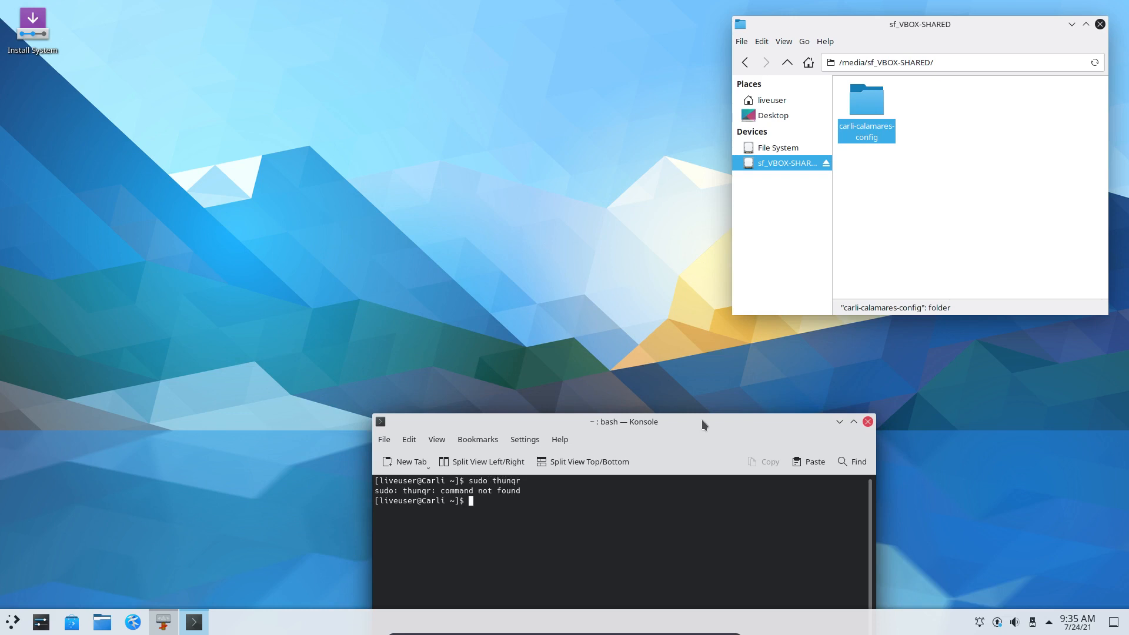
key(Up)
key(BackSpace)
key(BackSpace)
text(ar)
key(Return)
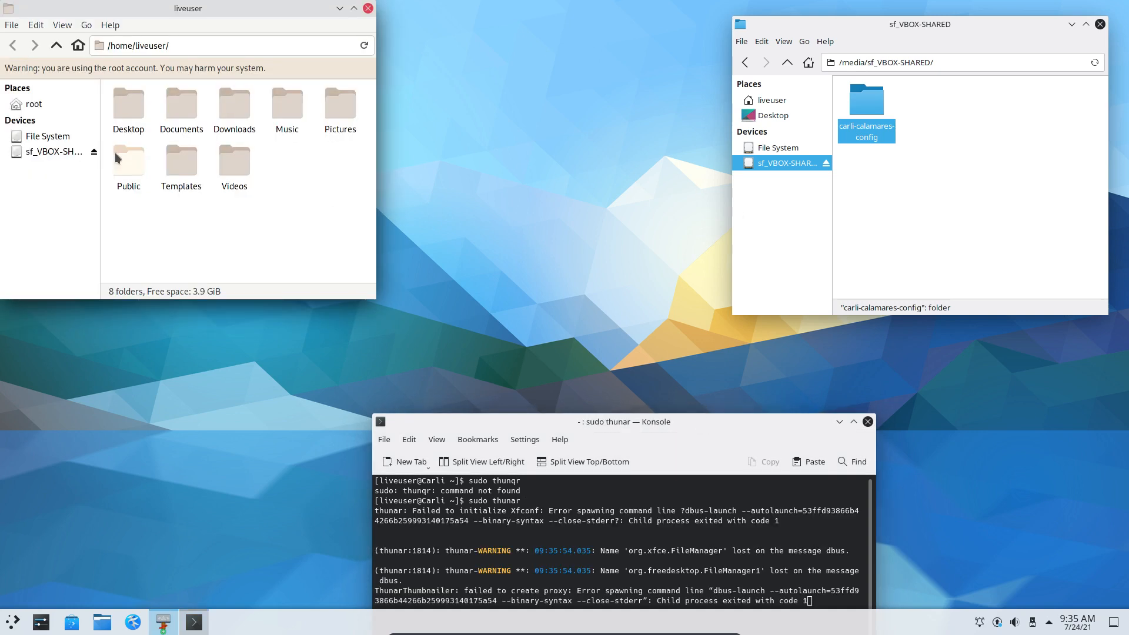
Permanently delete the calamares folder from /etc in the root file manager
click(65, 136)
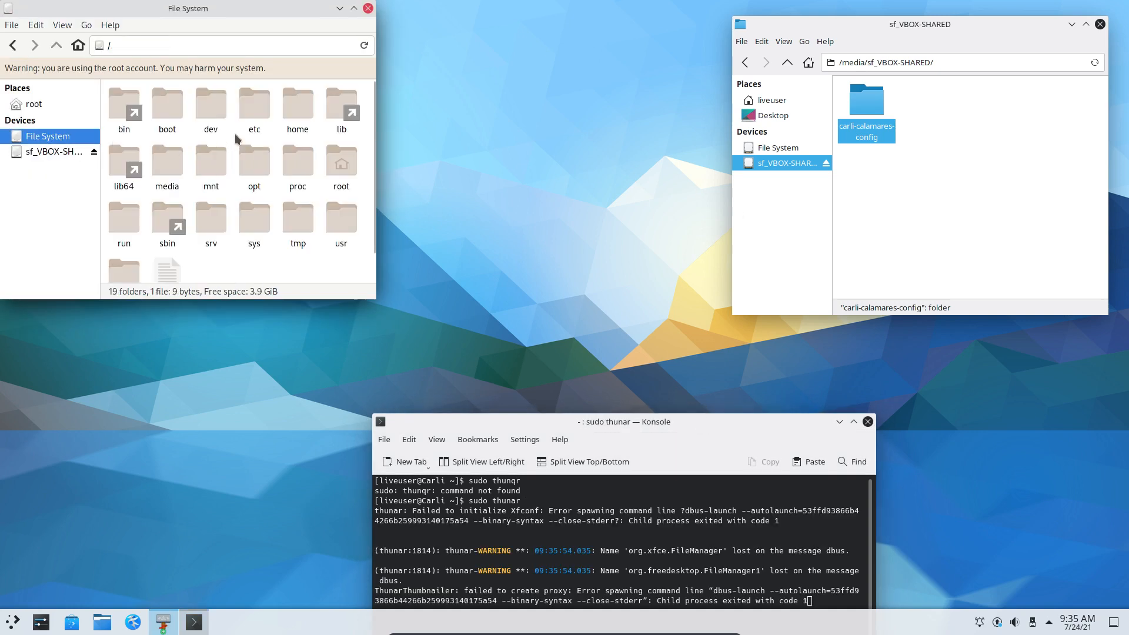
double_click(257, 111)
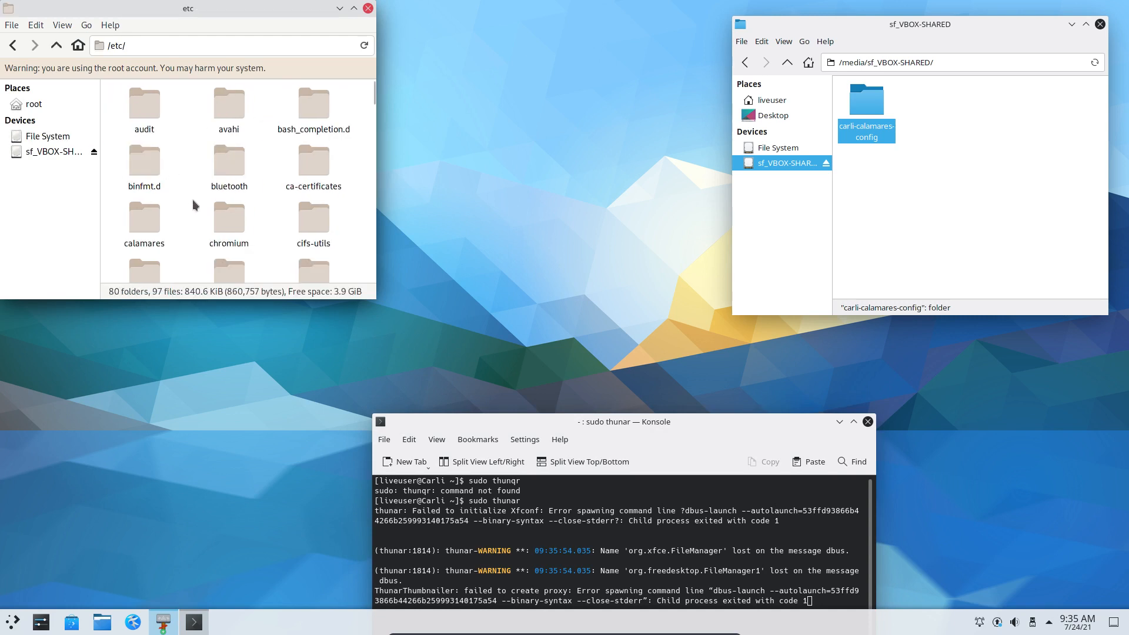
key(shift+Delete)
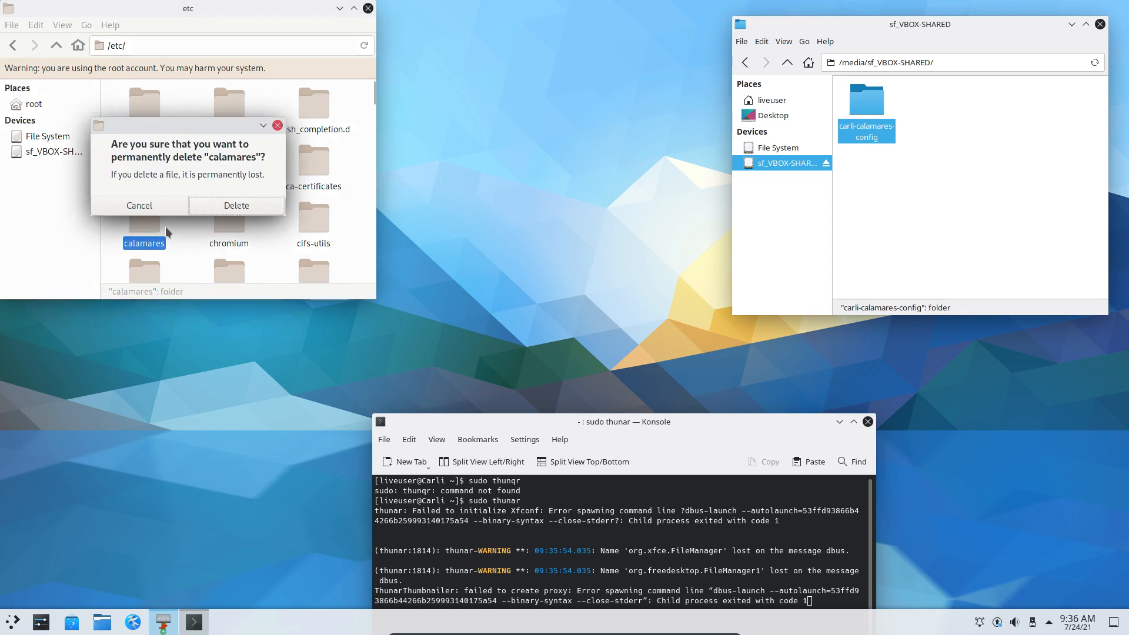
click(223, 203)
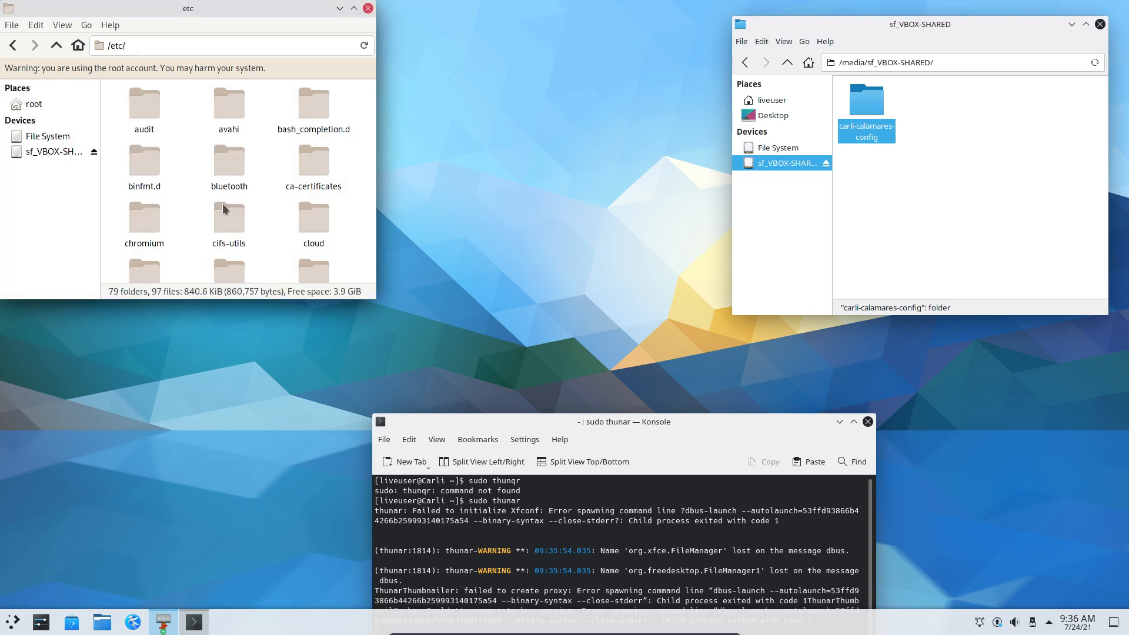
Copy the calamares folder from the shared carli-calamares-config/etc directory into /etc
click(881, 153)
double_click(873, 105)
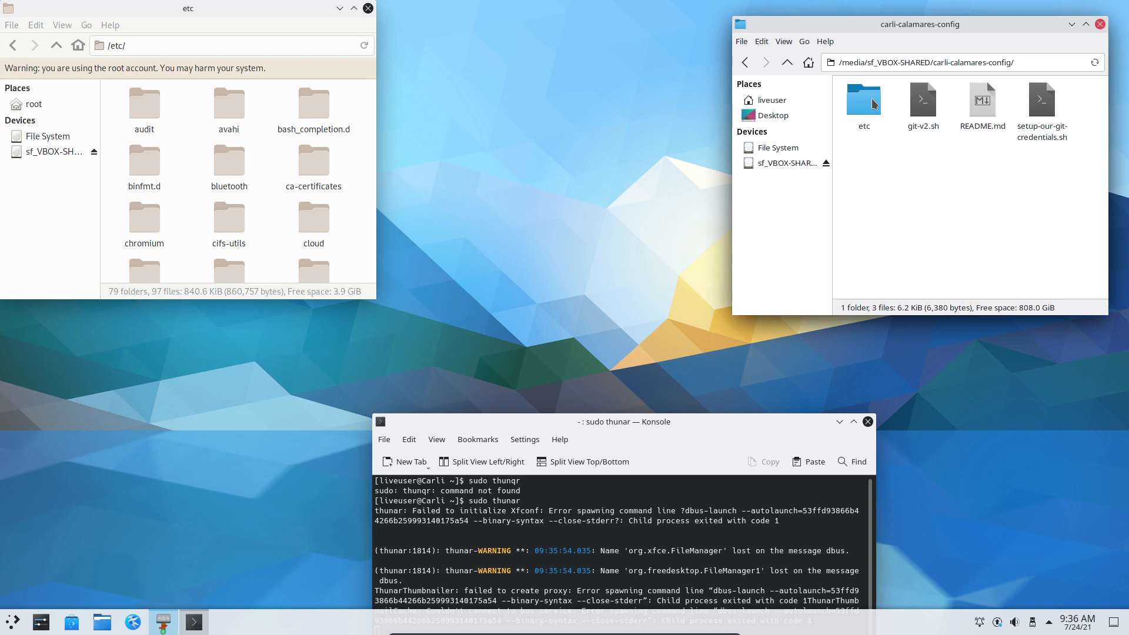
double_click(873, 105)
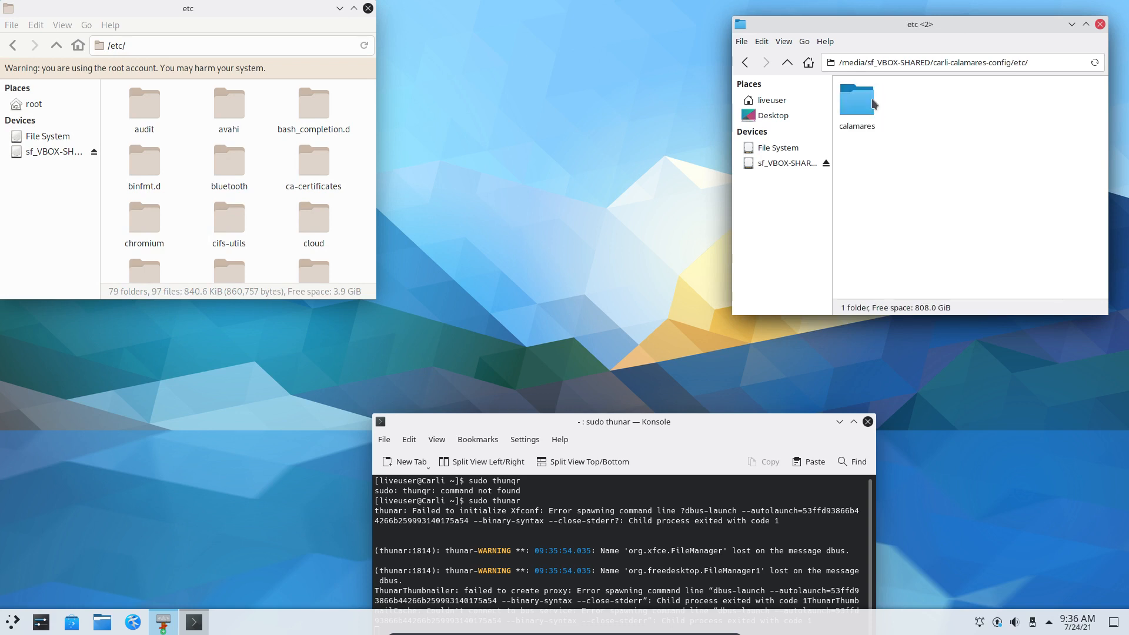
click(866, 106)
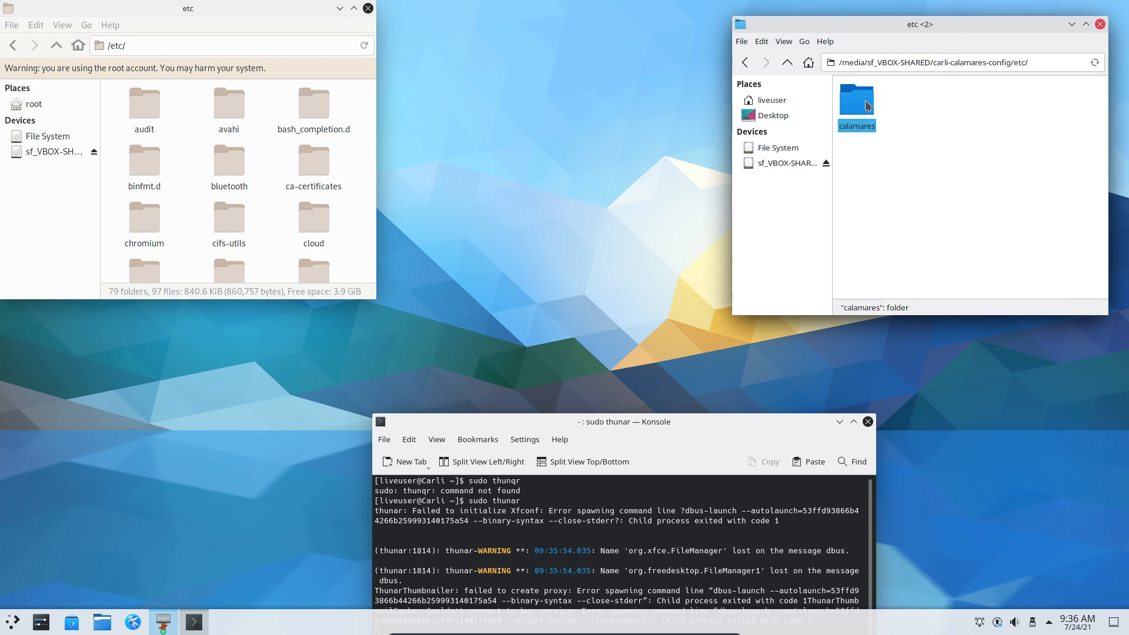
drag(866, 105, 186, 214)
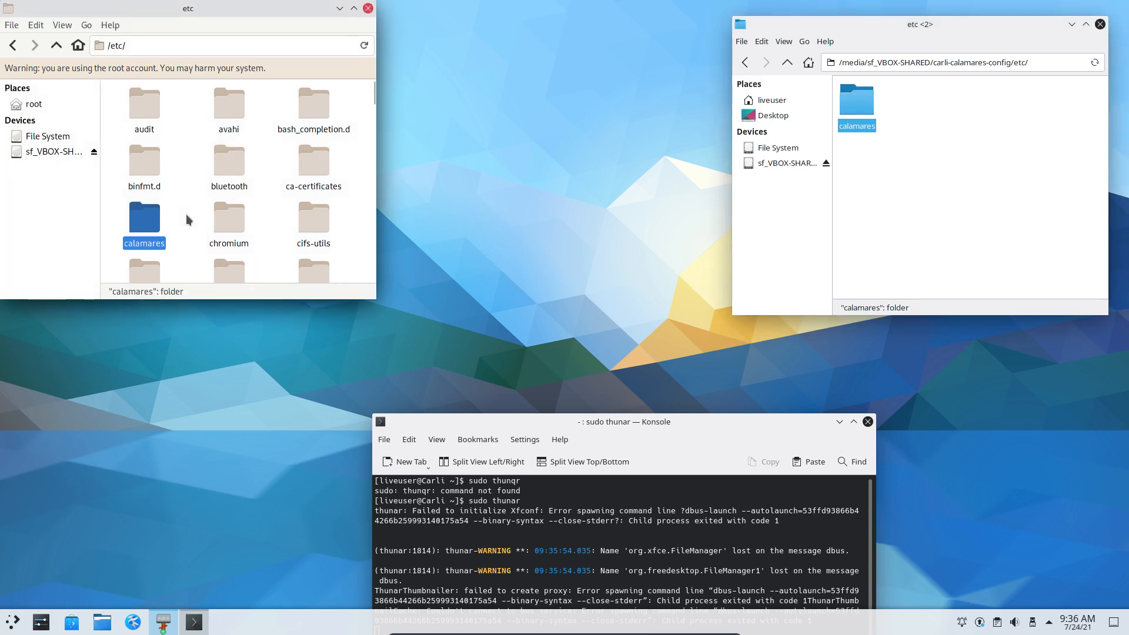
Move the root file manager aside, launch the system installer from the desktop, and close the Konsole window running sudo thunar
drag(211, 19, 391, 107)
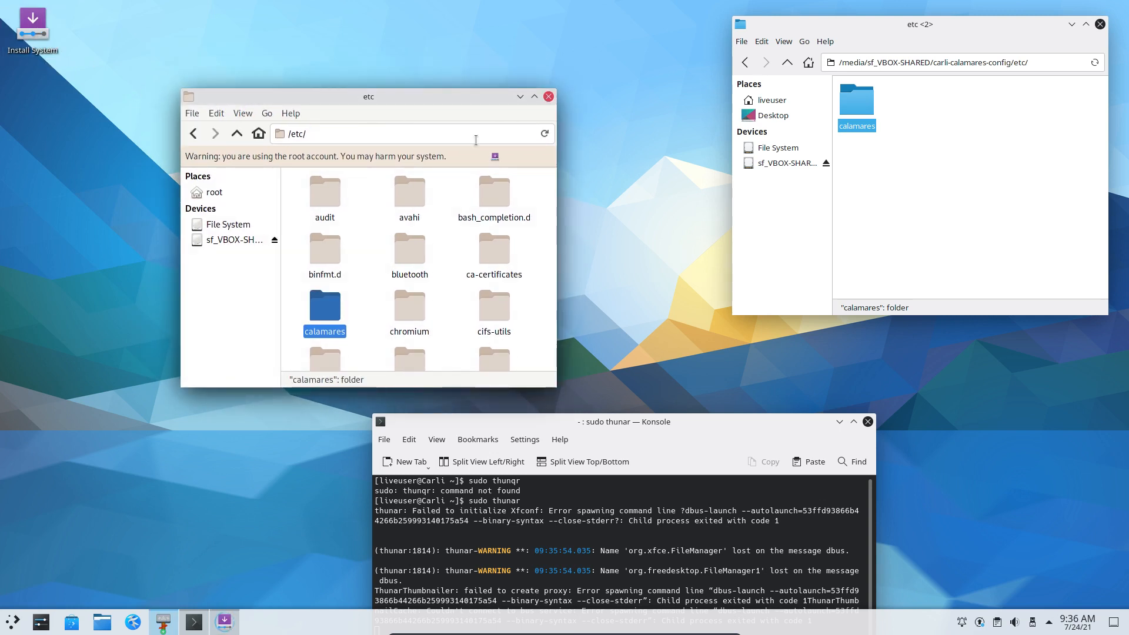
click(759, 565)
click(868, 422)
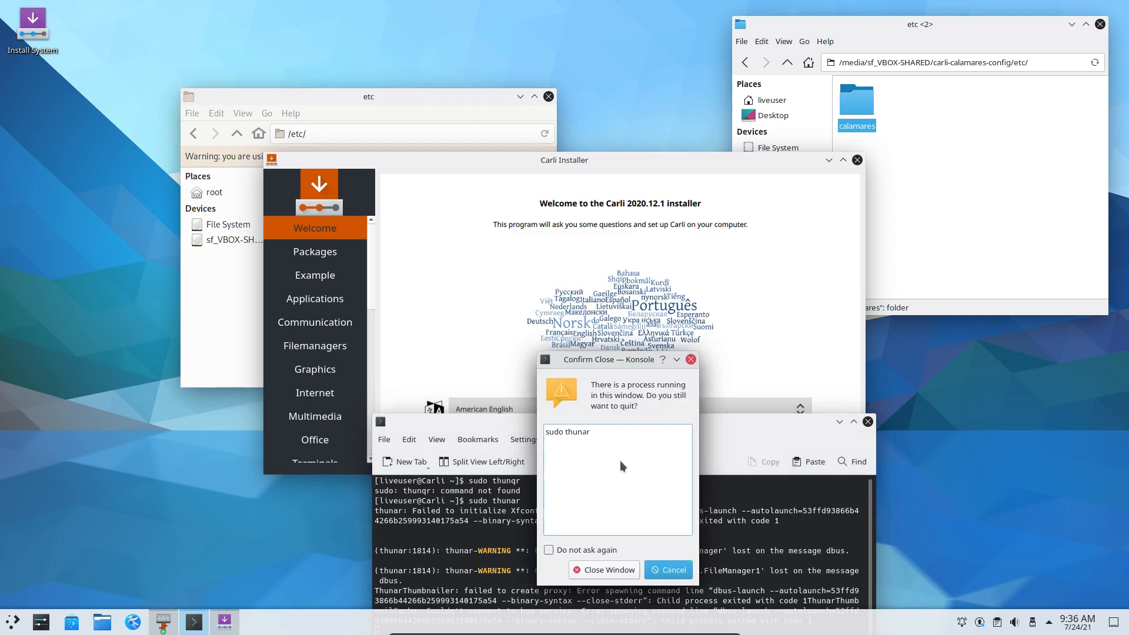
click(603, 566)
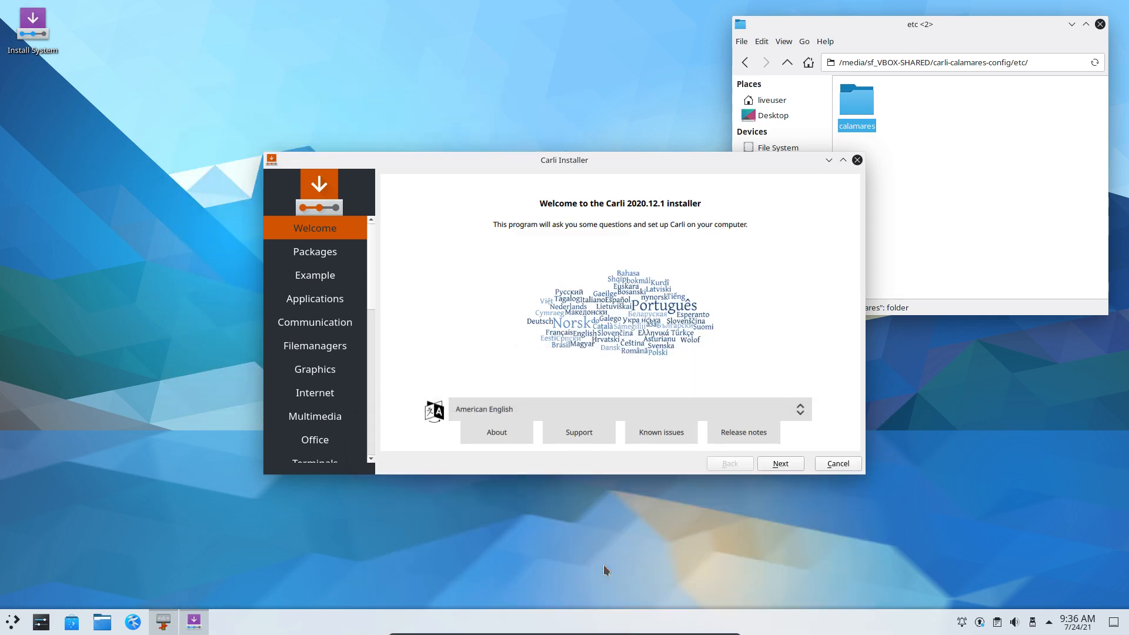
Bring the Carli Installer window back into view and place it clear of the file manager
key(super+d)
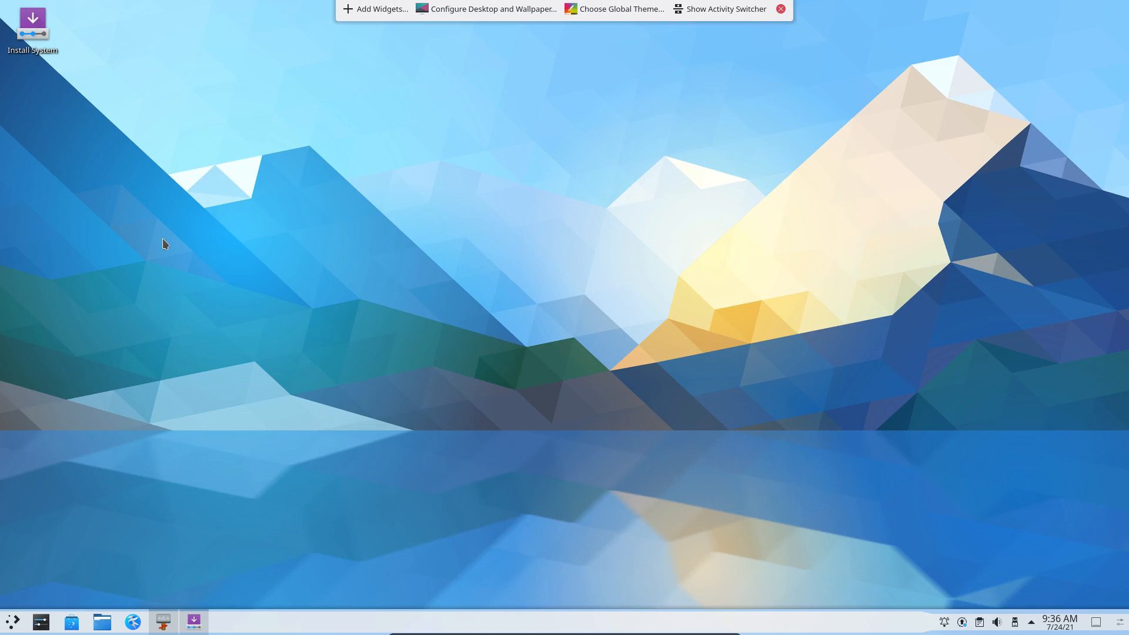
click(194, 622)
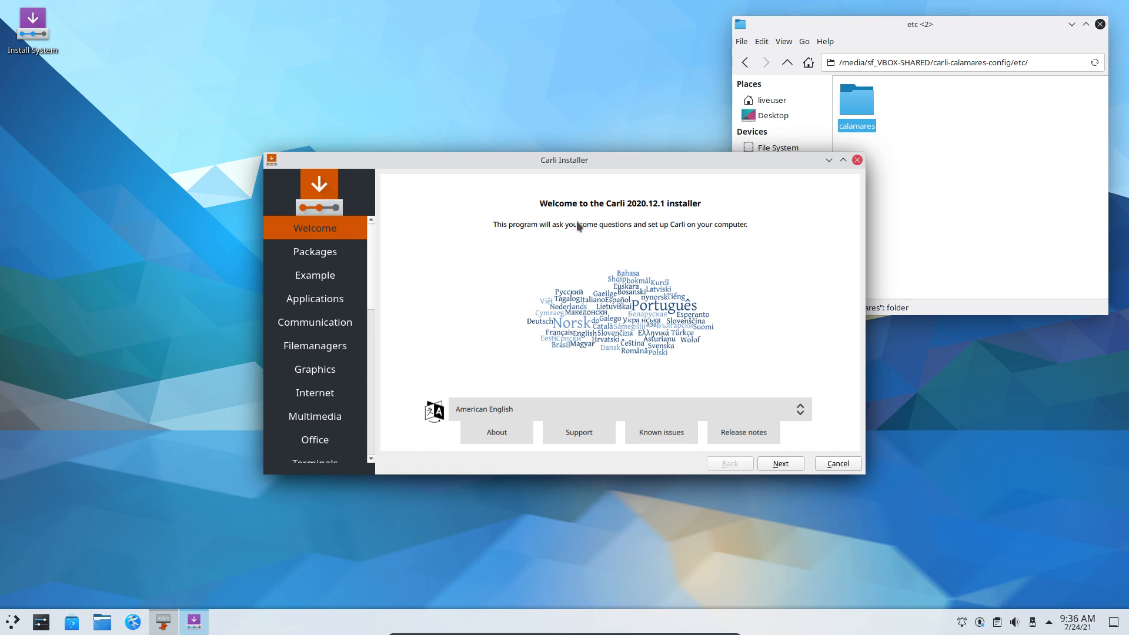
drag(714, 153, 469, 101)
Open settings.conf from the shared calamares folder in Kate and look through it towards the module sequence section
click(868, 107)
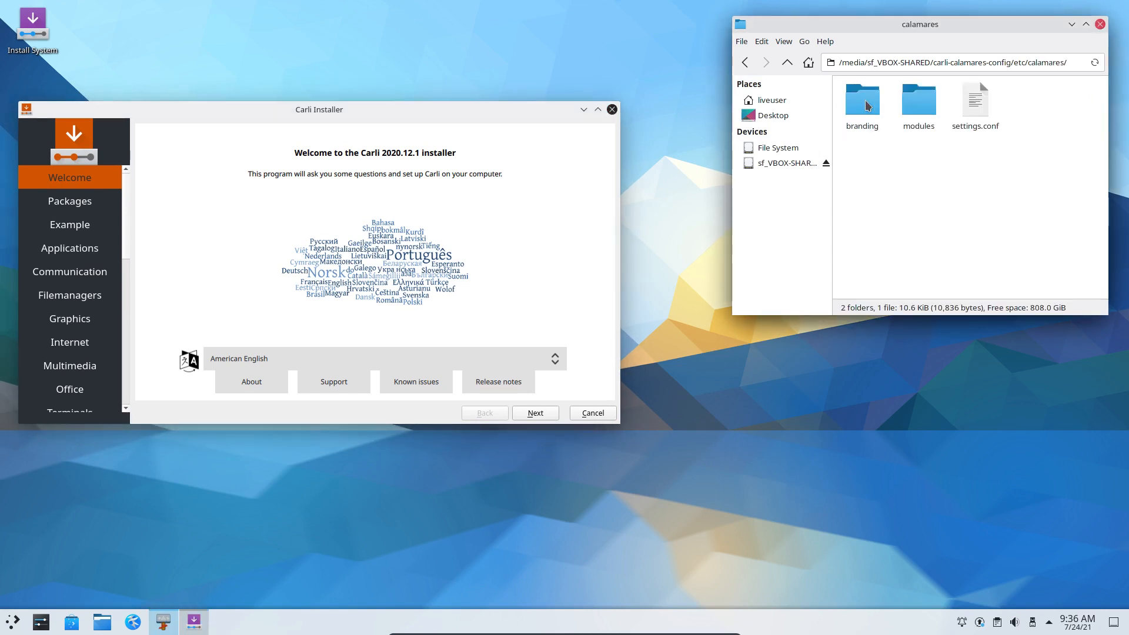
click(975, 103)
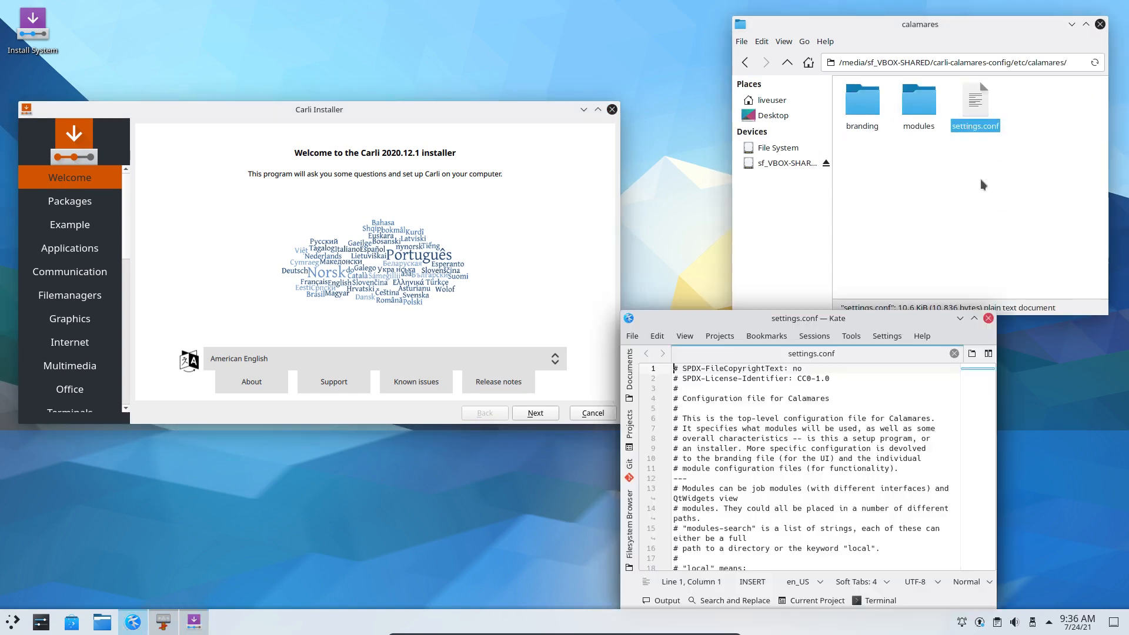
scroll(801, 458, down, 20)
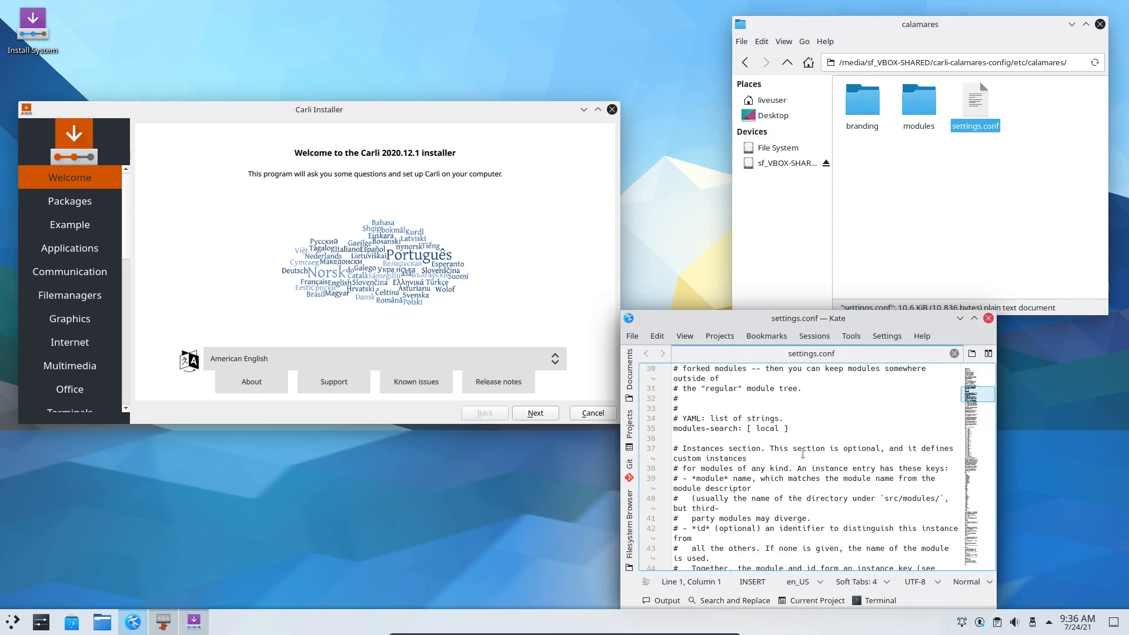
scroll(804, 450, down, 17)
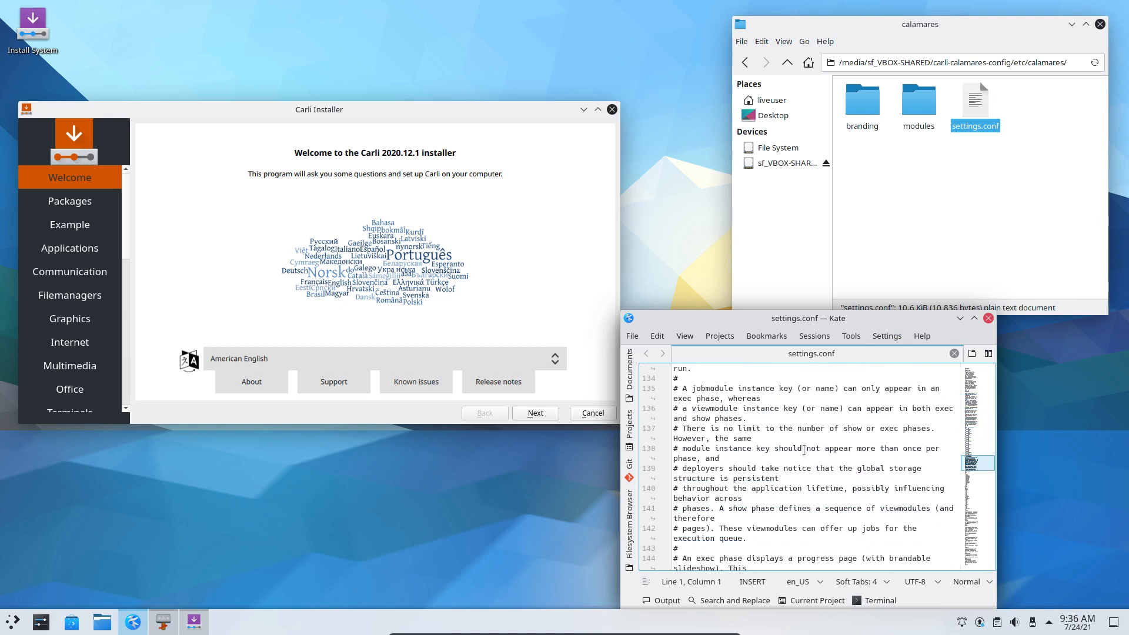
Compare the welcomeq entry in the show sequence of settings.conf with the files in the shared calamares modules folder
click(750, 389)
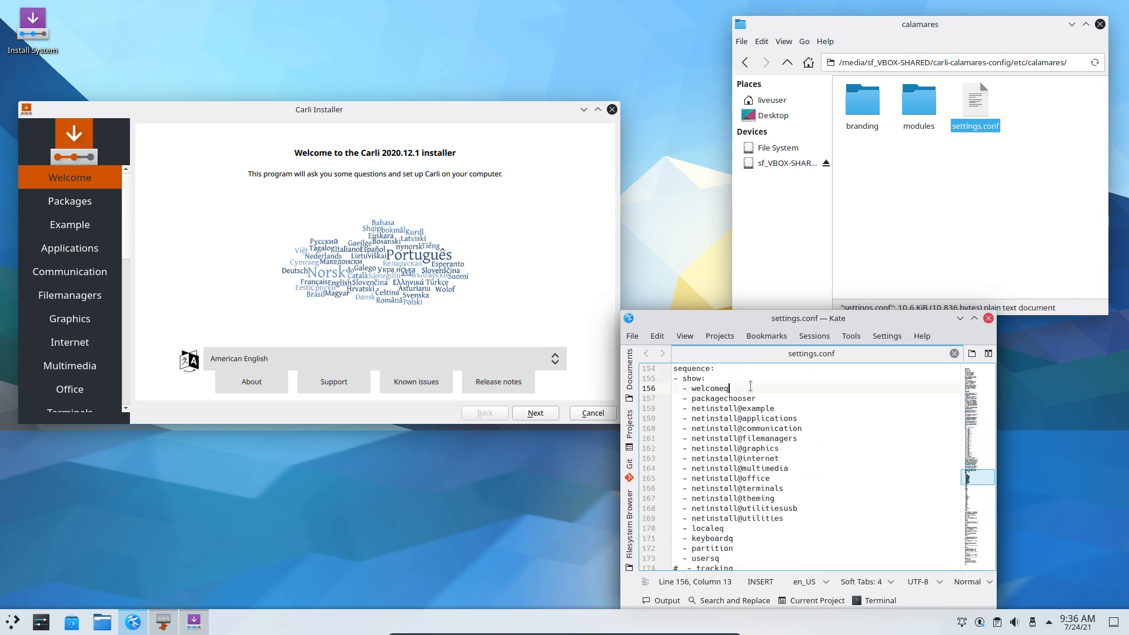
drag(819, 319, 952, 295)
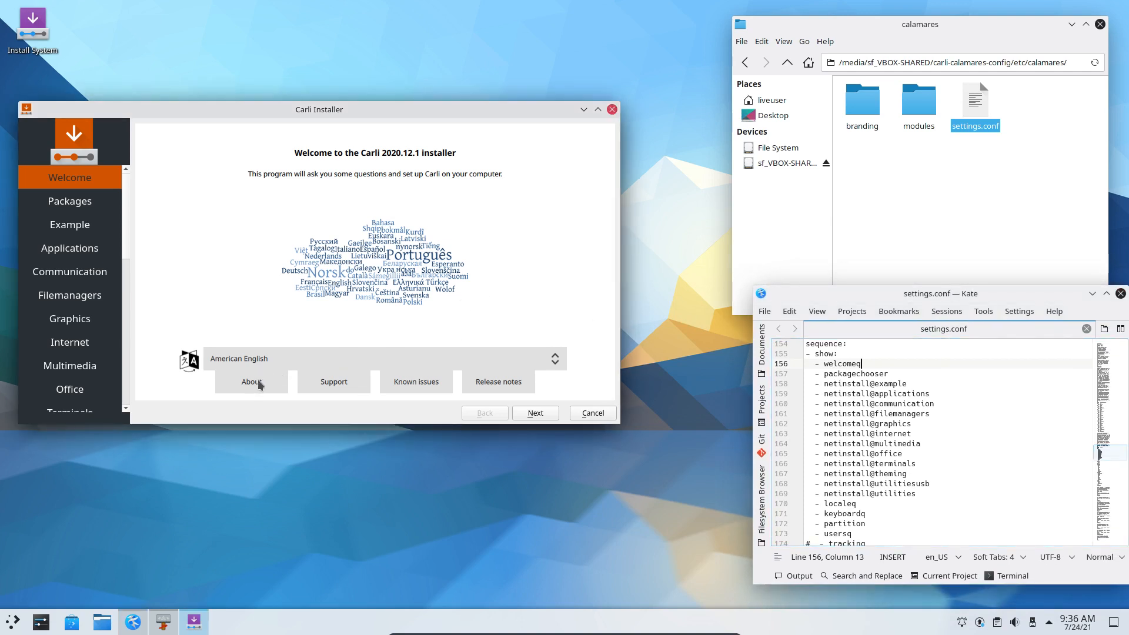
click(963, 205)
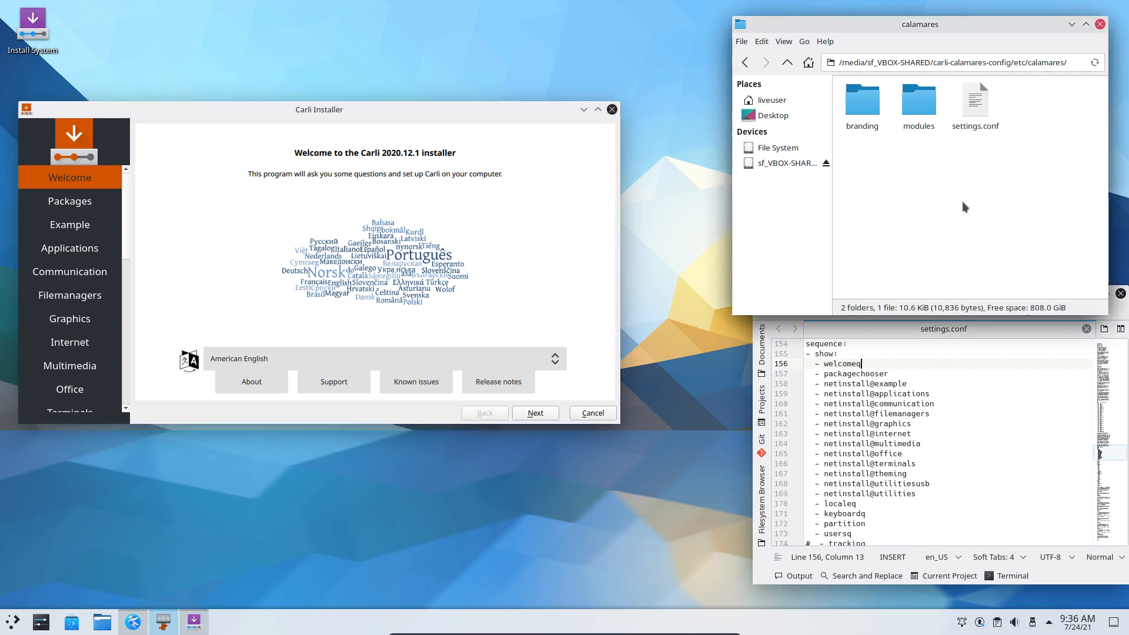
click(919, 103)
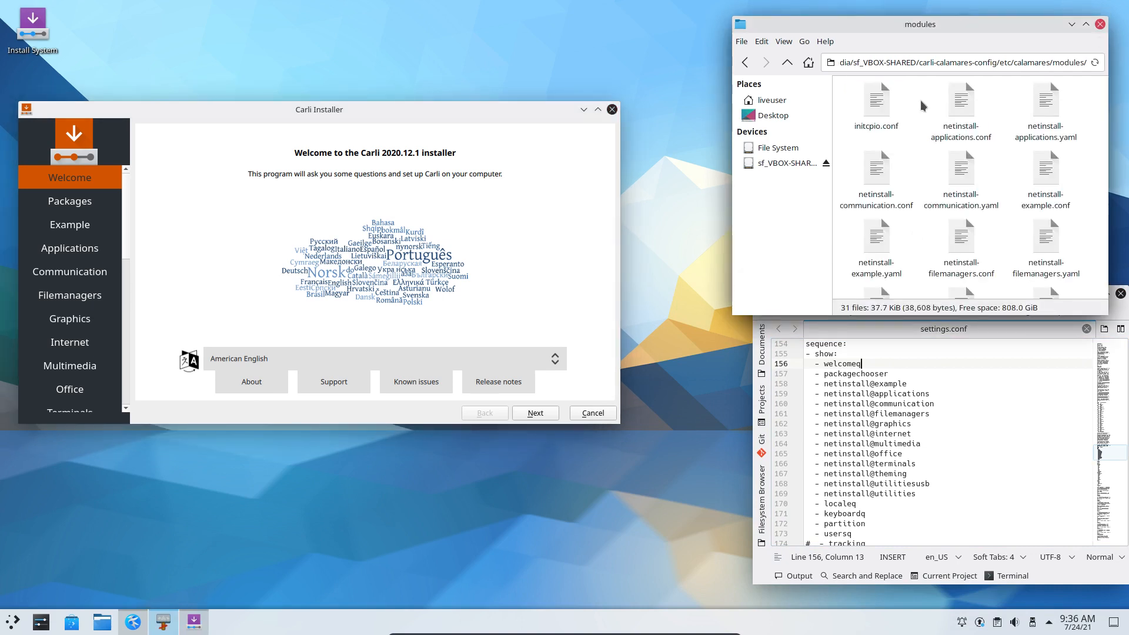
scroll(923, 263, down, 5)
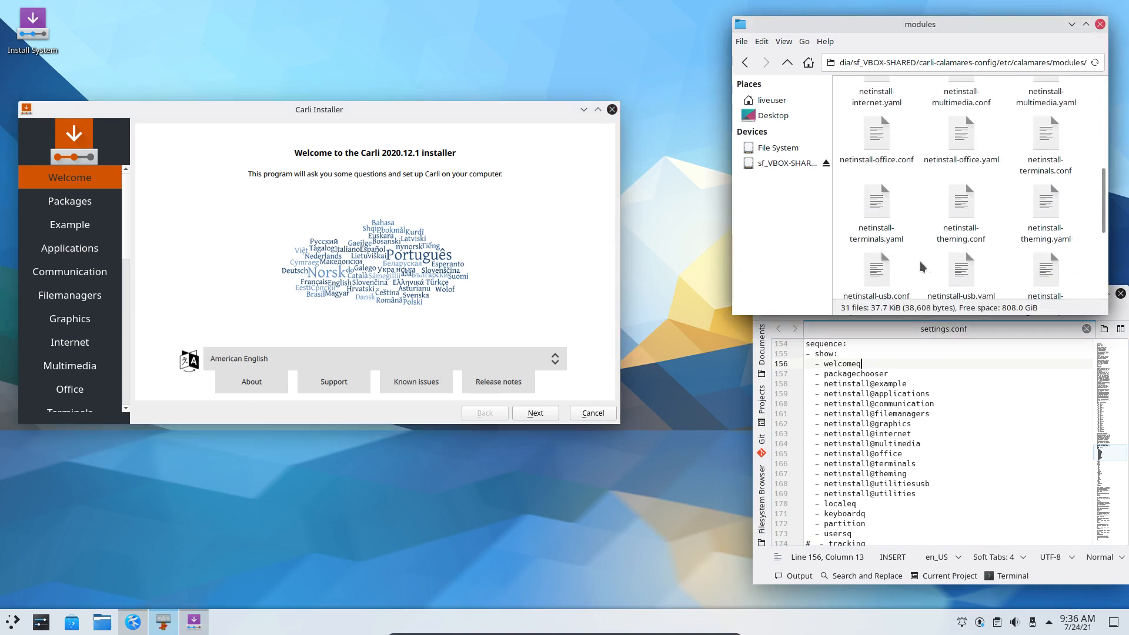
scroll(920, 261, down, 3)
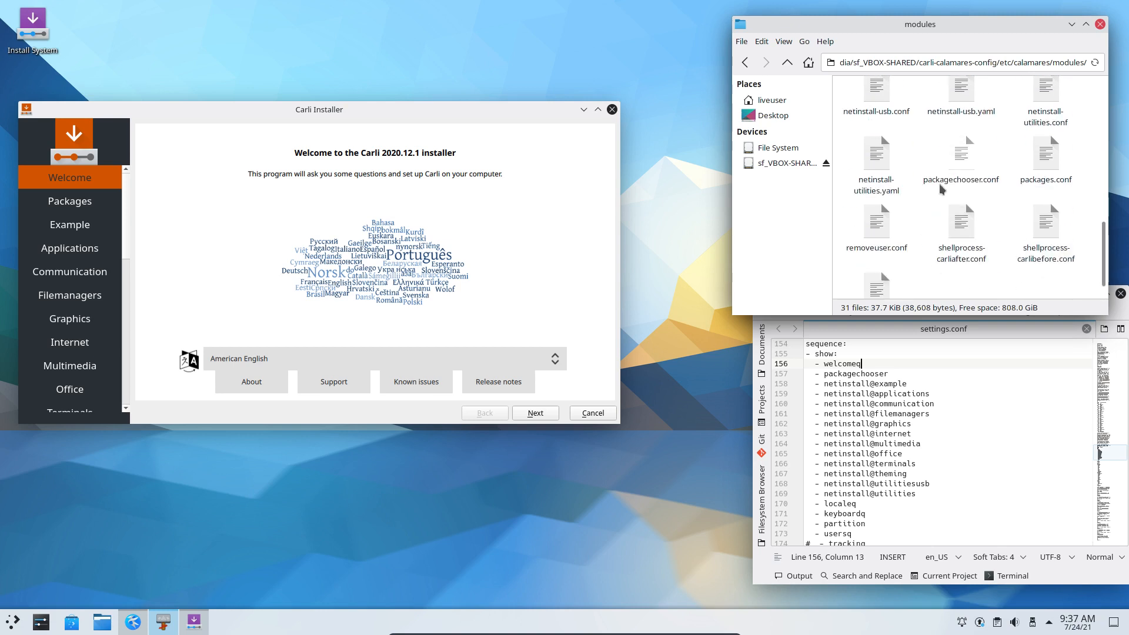
scroll(921, 246, down, 1)
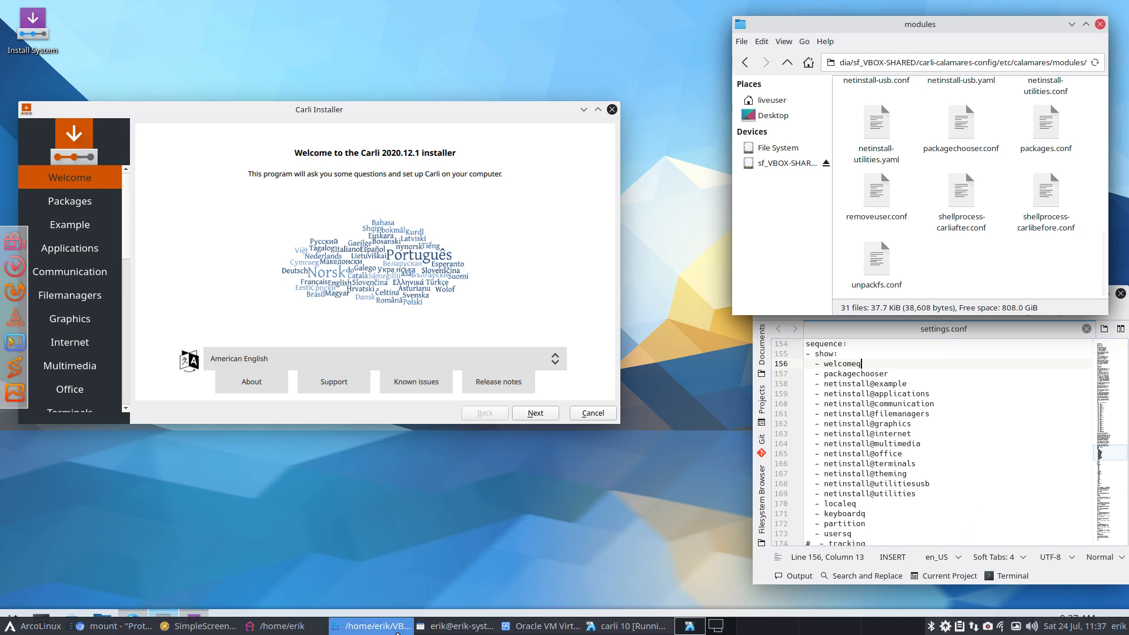
Switch to the host's Thunar window for VBOX-SHARED, tile it to half the screen and add a second tab
click(371, 626)
drag(358, 28, 6, 164)
click(353, 197)
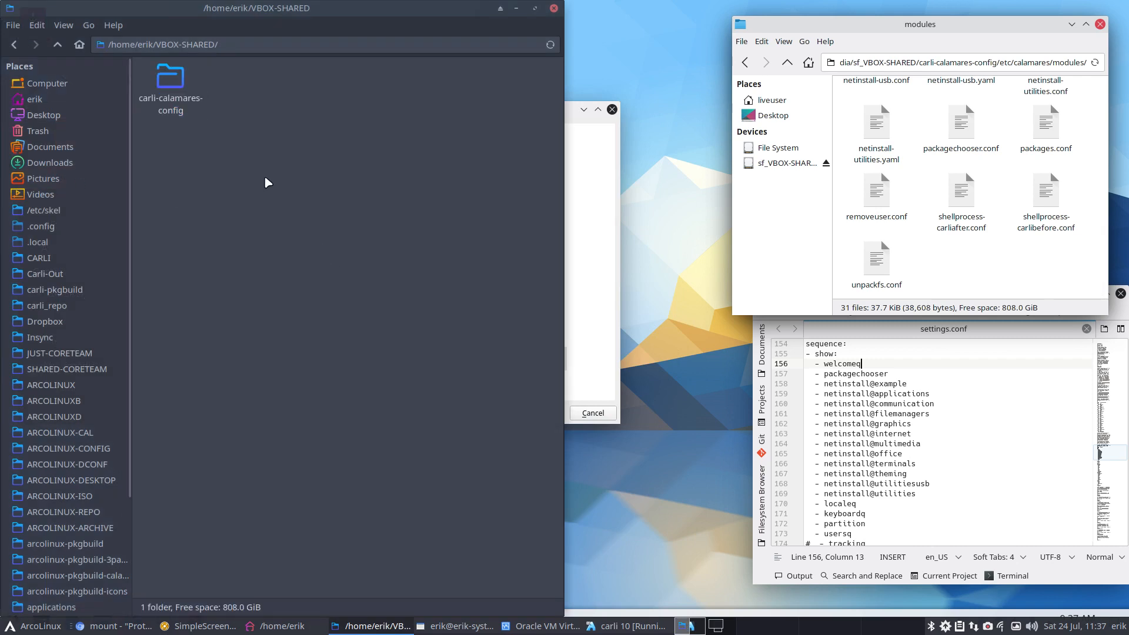
click(13, 24)
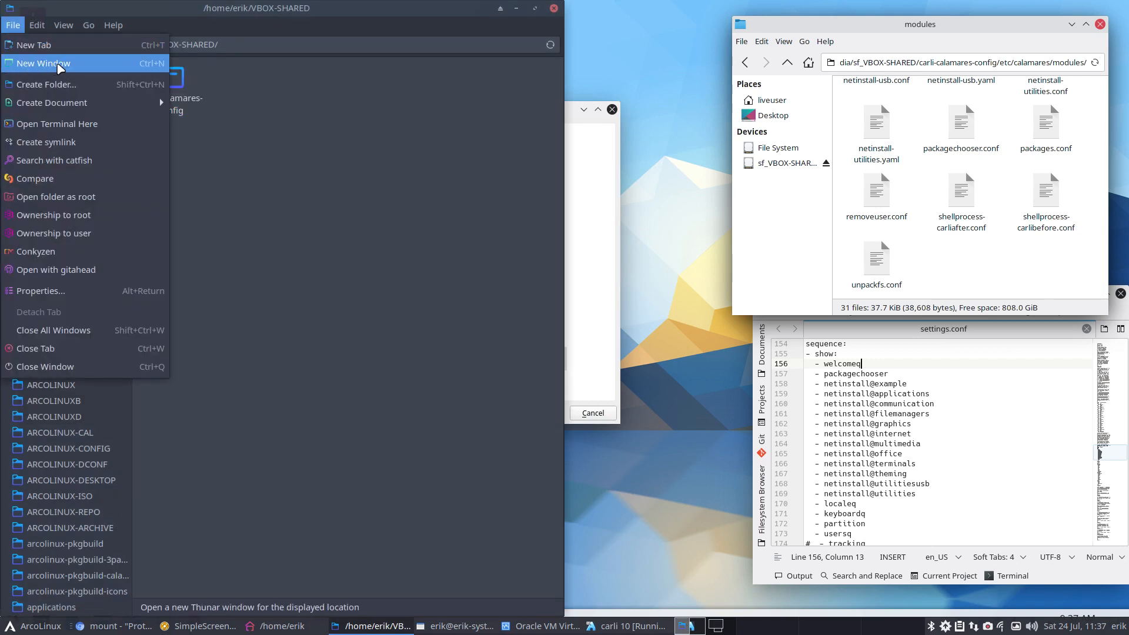
click(73, 51)
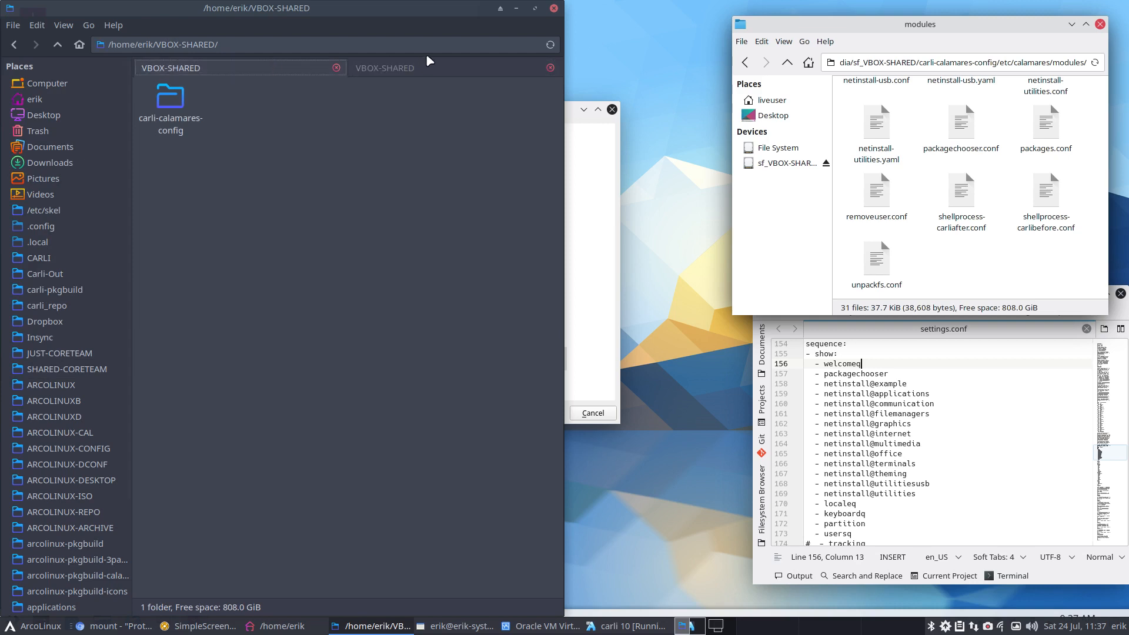
Open the Calamares source folder Documents/calamares/src/modules/welcomeq in the second tab
click(79, 141)
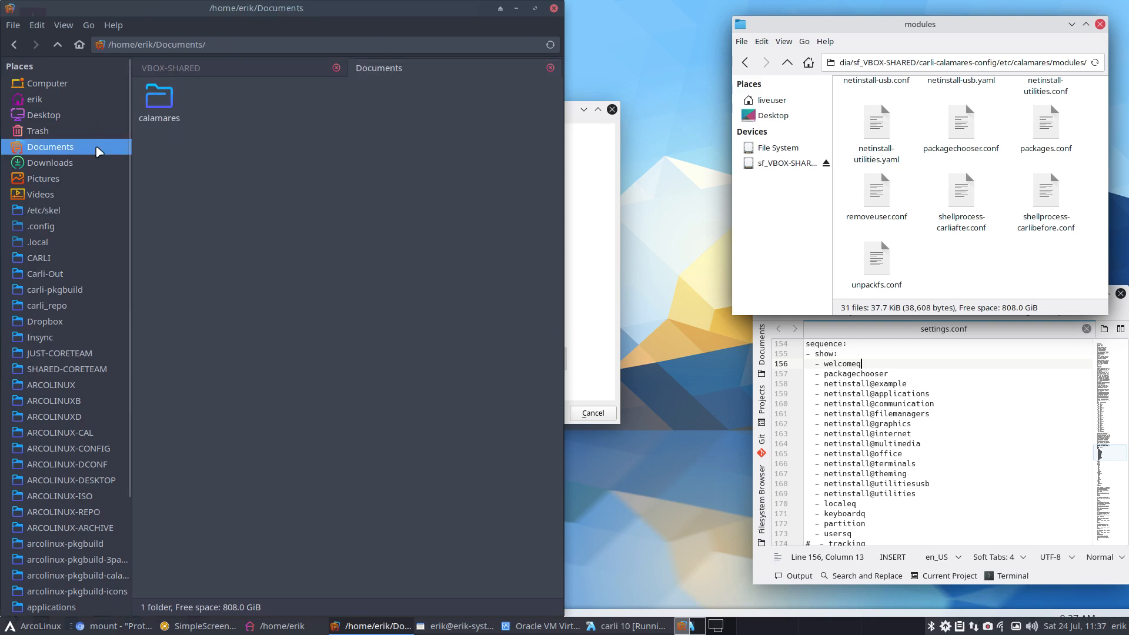
double_click(176, 106)
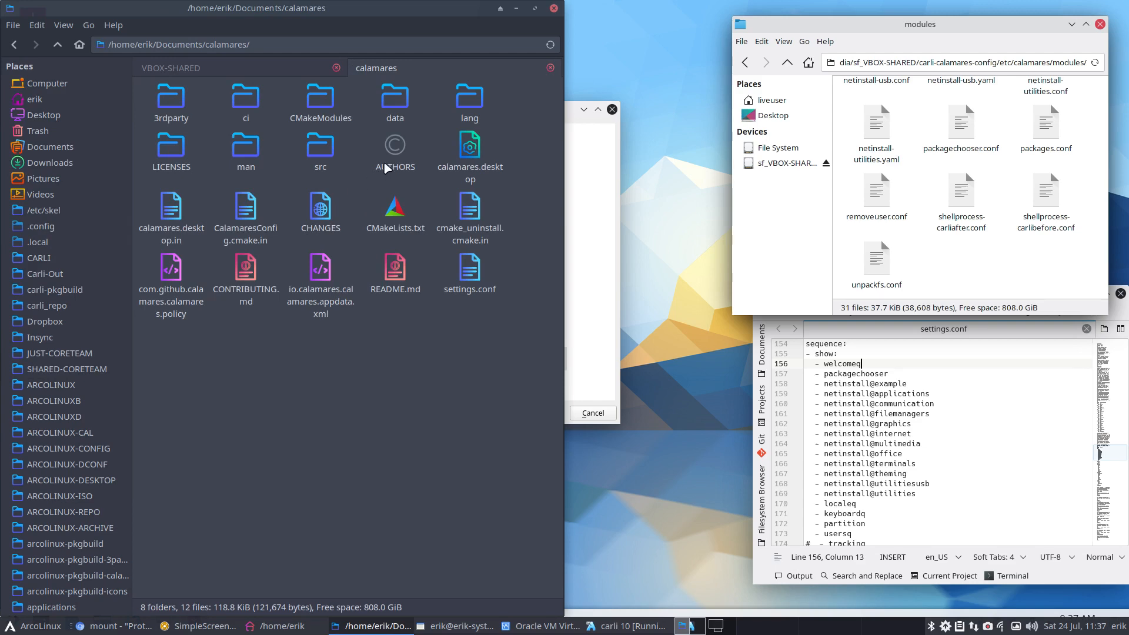
double_click(320, 147)
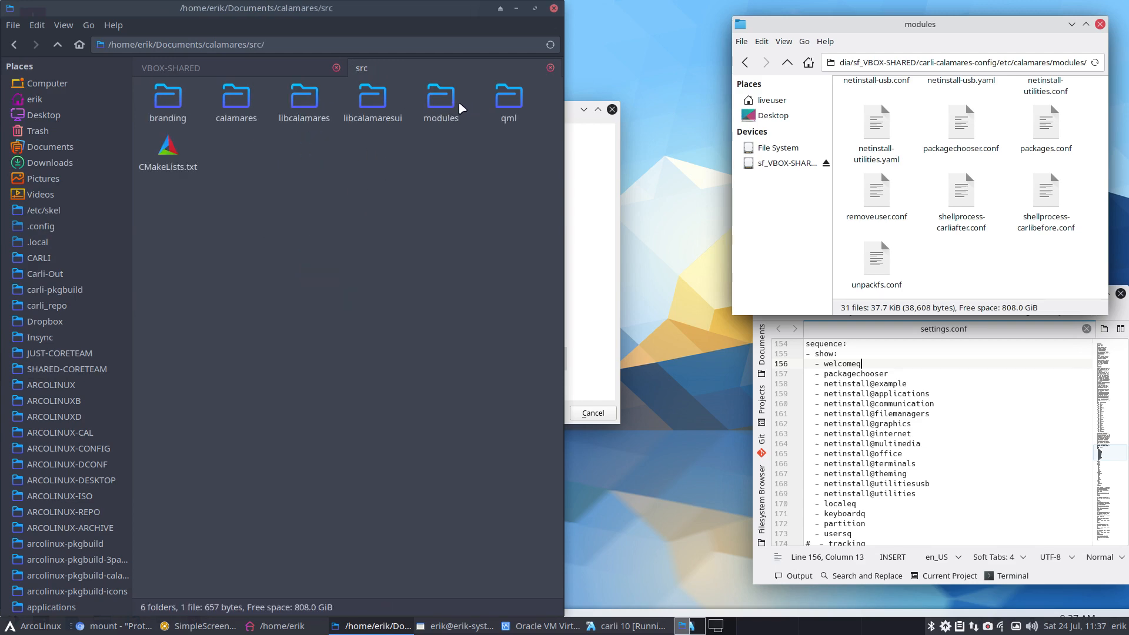
double_click(442, 100)
scroll(375, 170, down, 3)
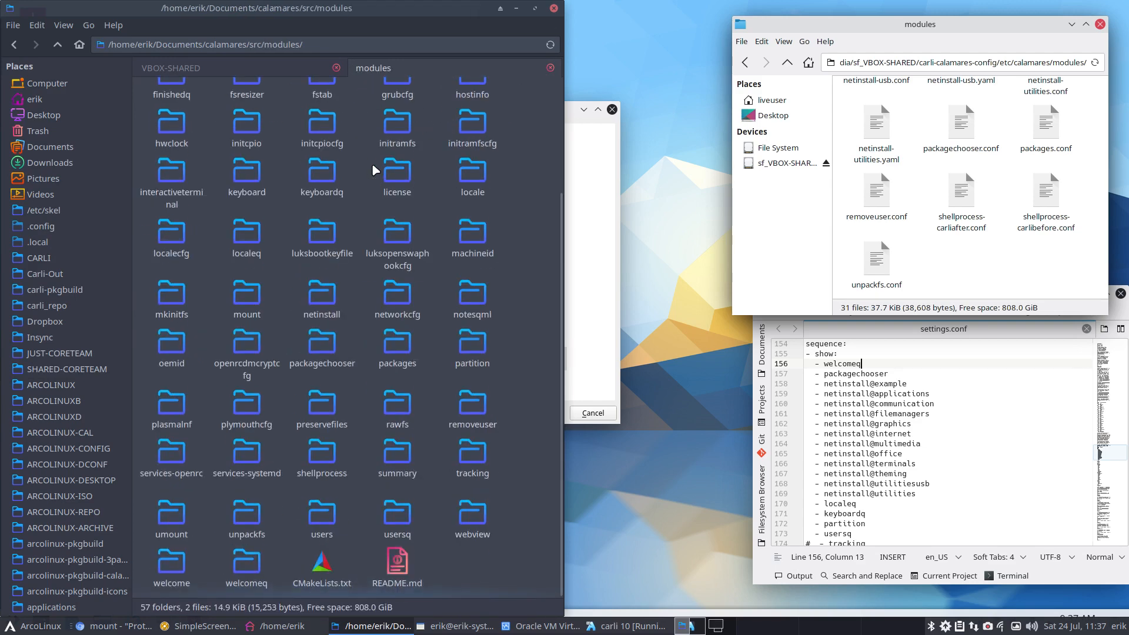
double_click(261, 563)
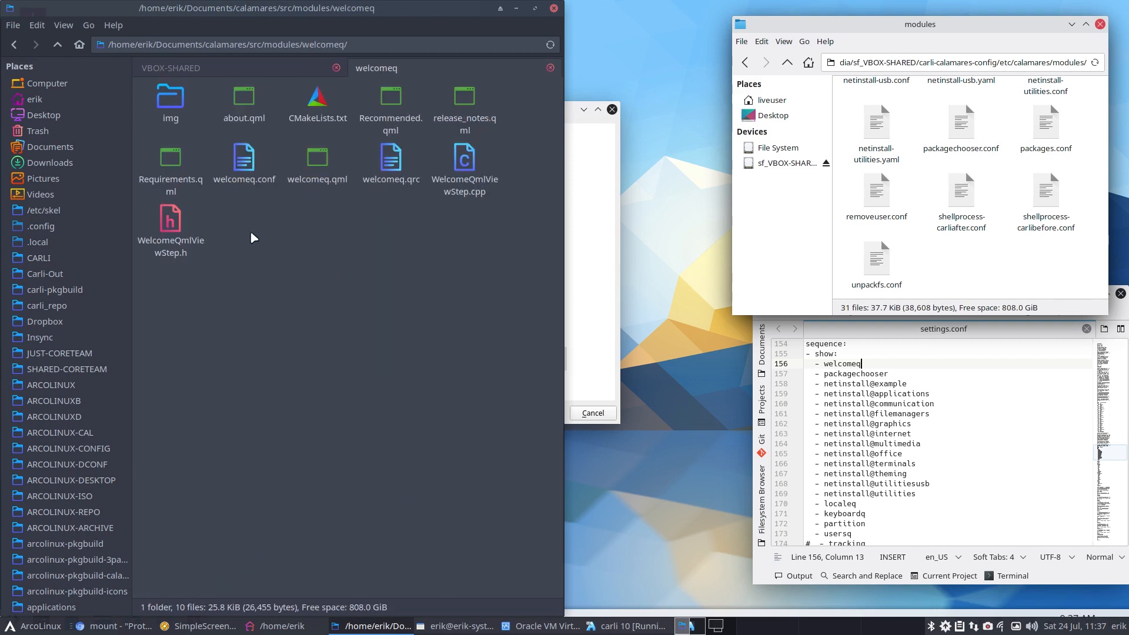
Inspect the source welcomeq.qml in Sublime Text, including its button definitions, and close the editor
click(244, 159)
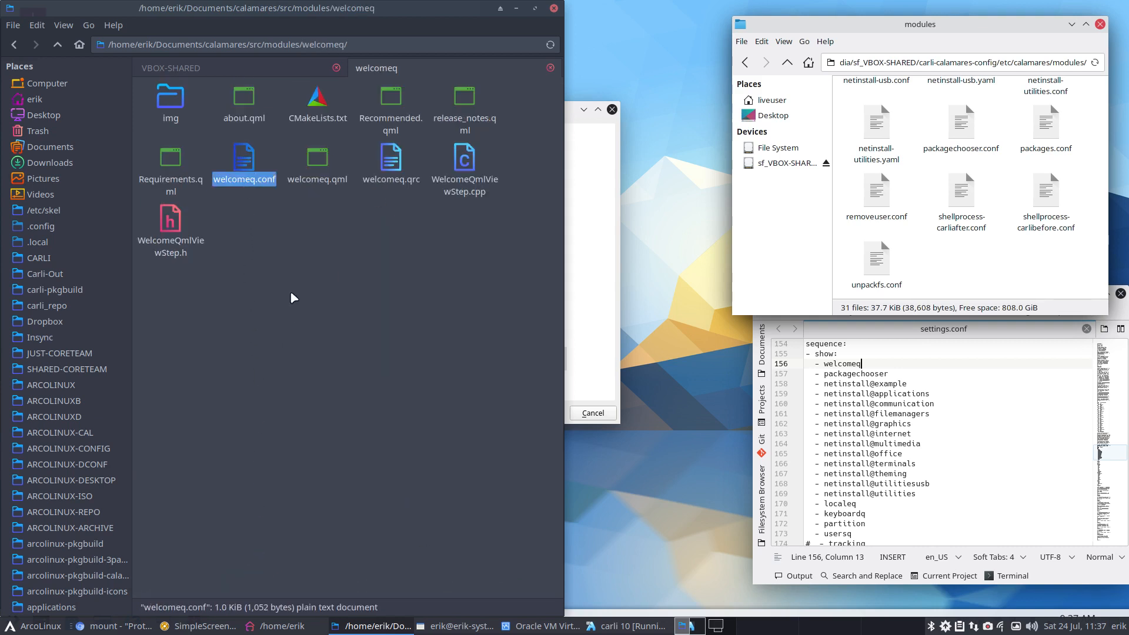
click(316, 163)
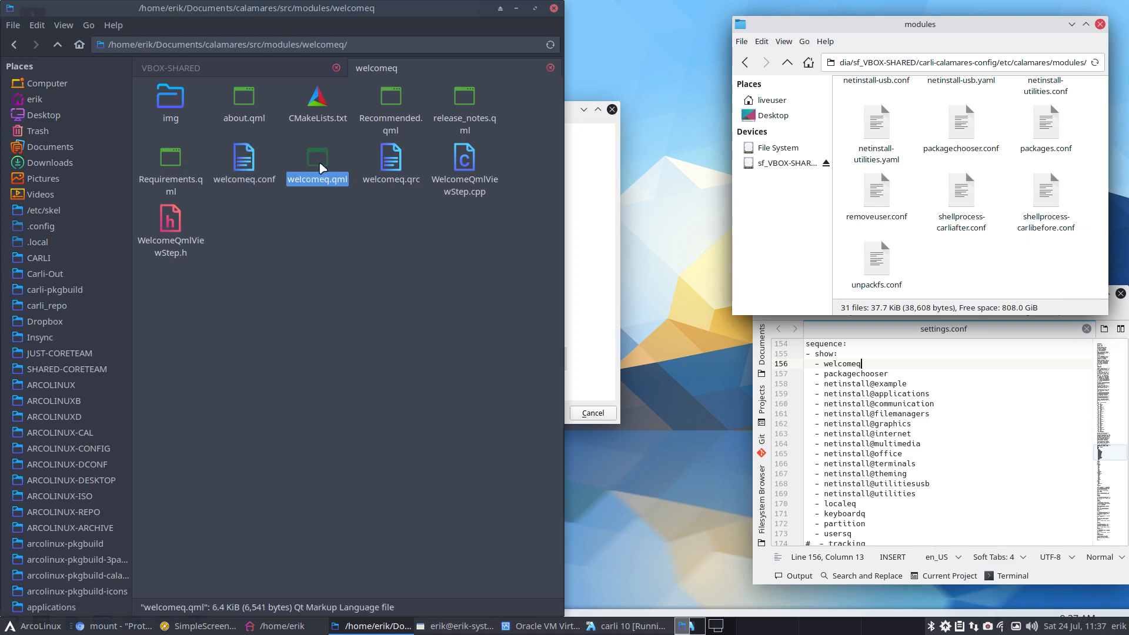
double_click(323, 169)
scroll(868, 377, down, 10)
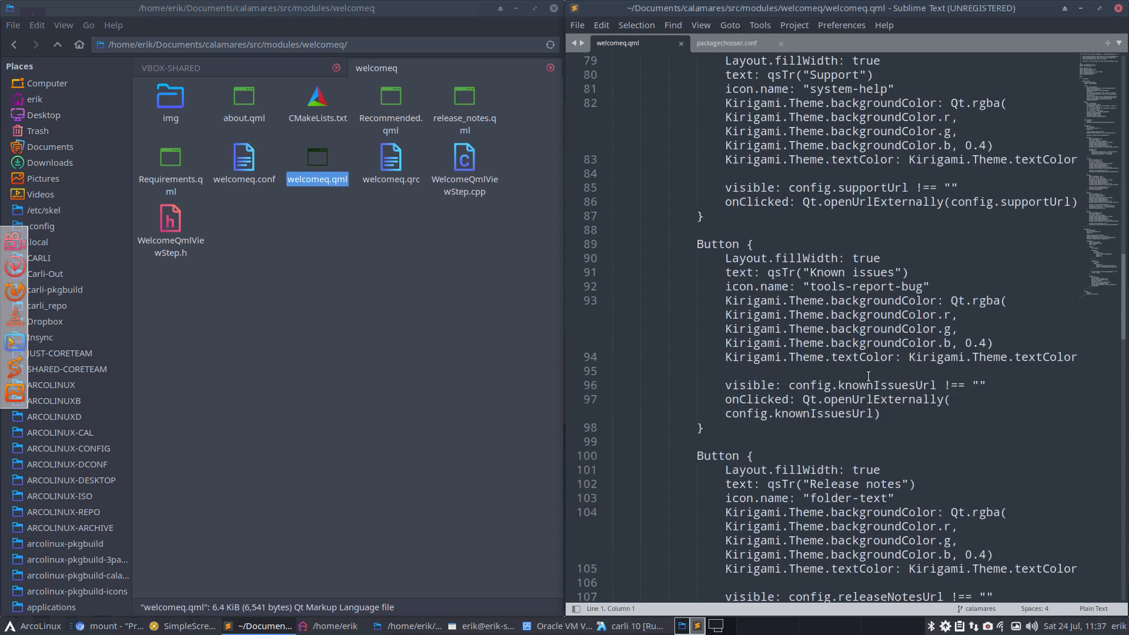
click(1118, 7)
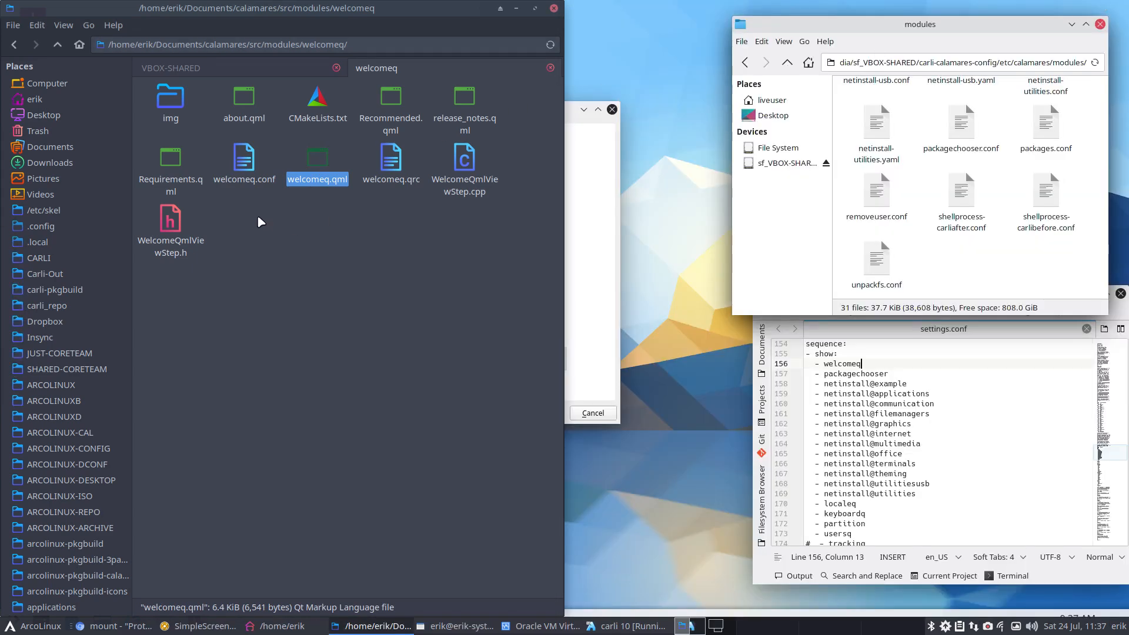
Copy welcomeq.conf and welcomeq.qml from the source folder into VBOX-SHARED/carli-calamares-config/etc/calamares/modules
drag(312, 203, 229, 188)
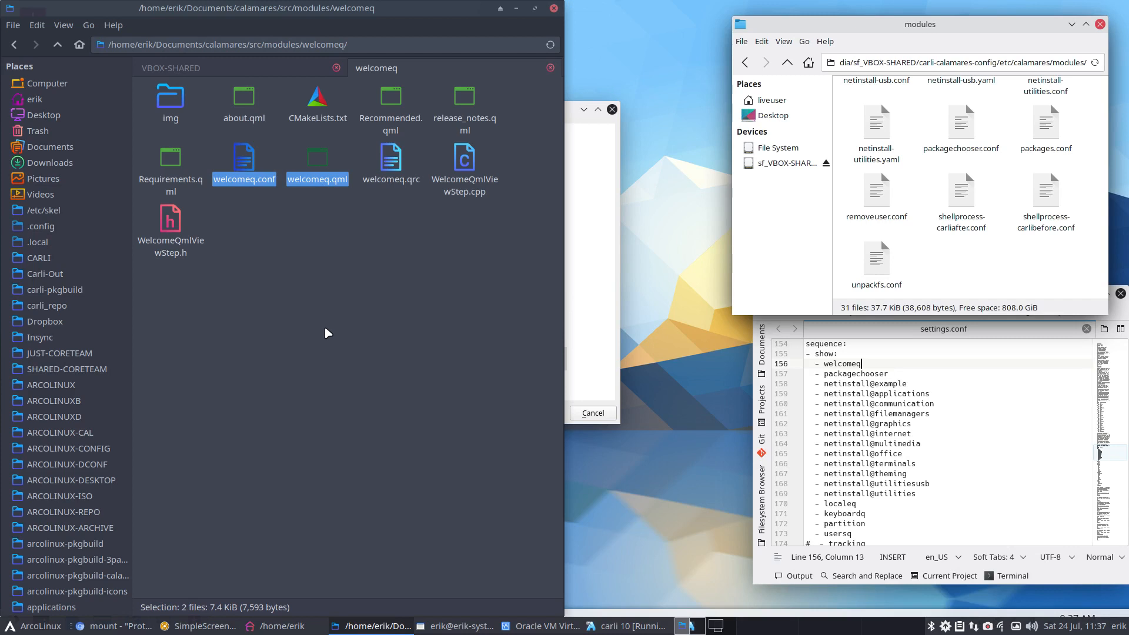
click(171, 68)
double_click(168, 100)
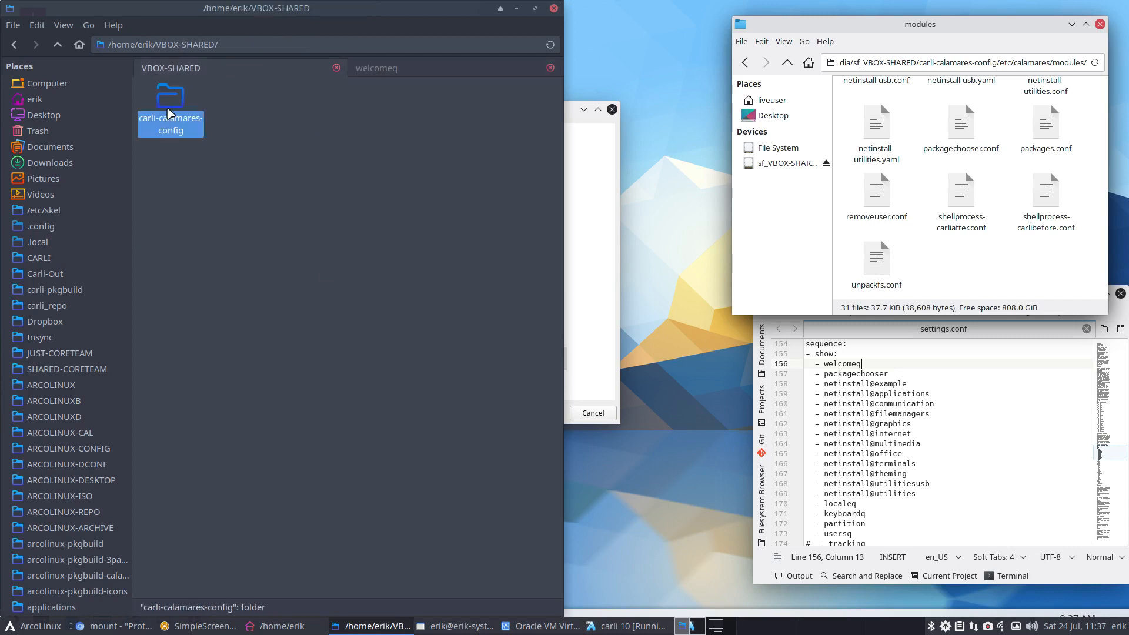
double_click(167, 111)
double_click(169, 110)
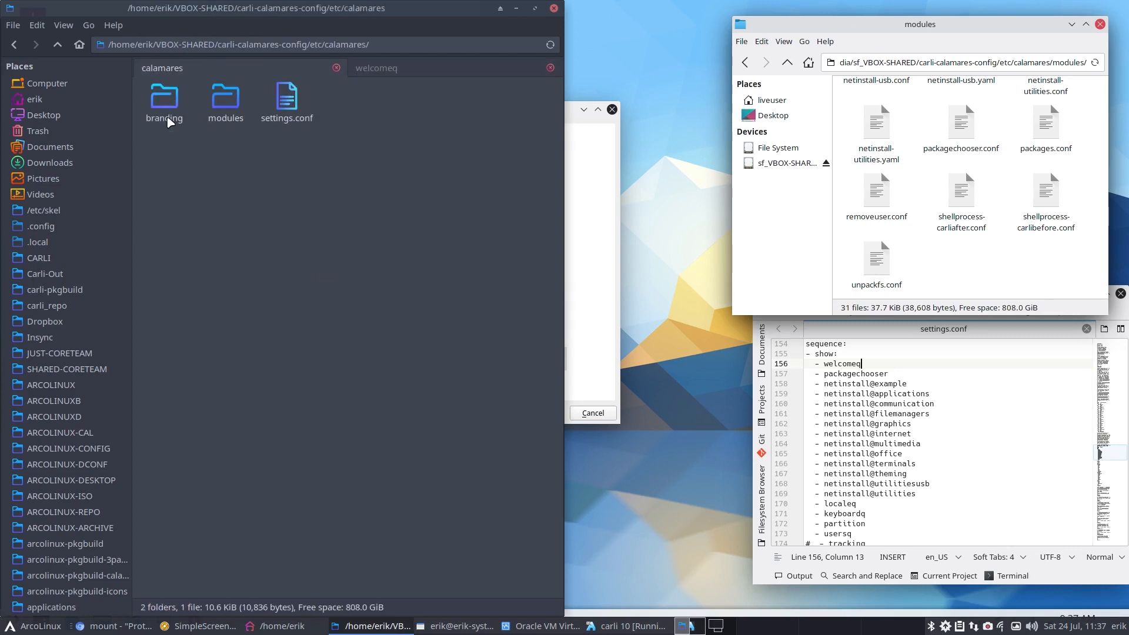
double_click(224, 105)
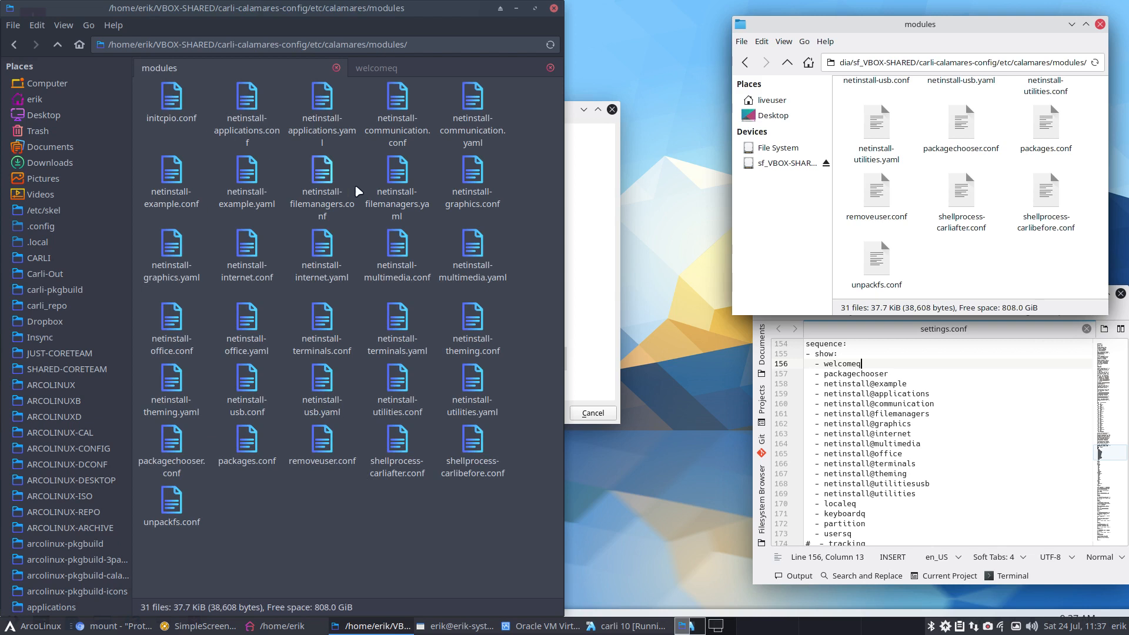
key(ctrl+v)
click(323, 535)
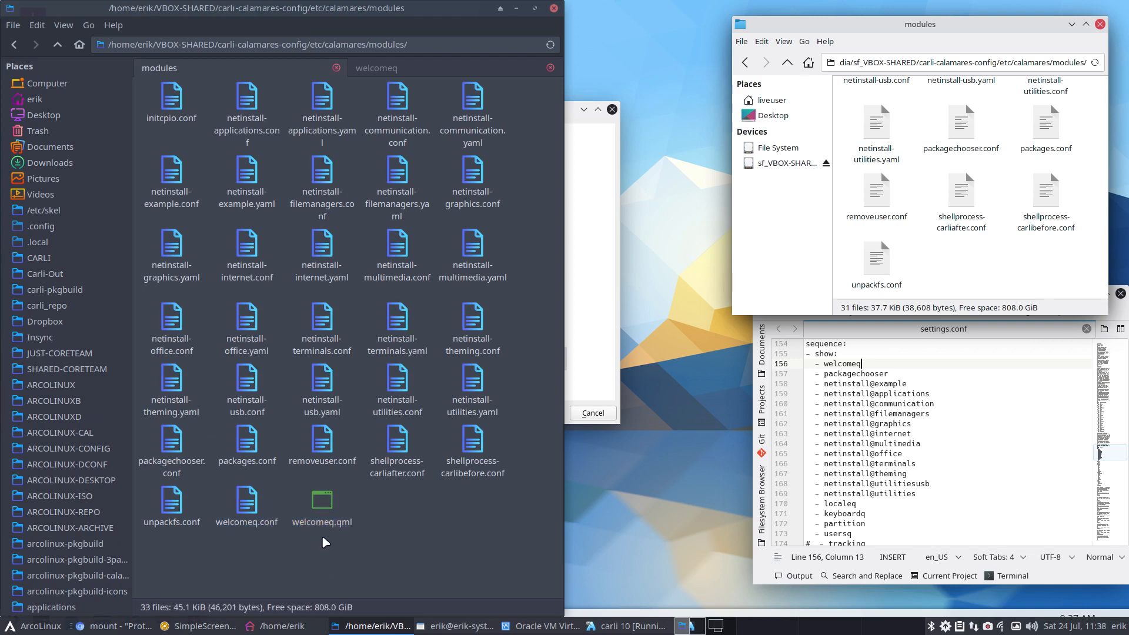
Open the copied welcomeq.conf and review its qmlSearch, URL, requirements and geoip settings
click(324, 522)
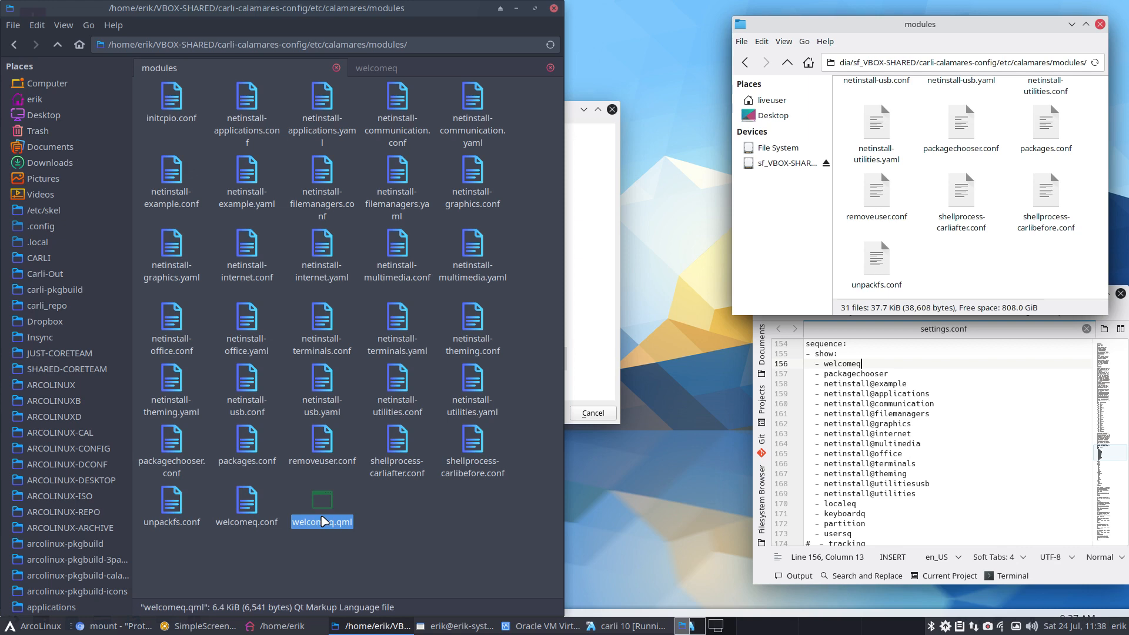
double_click(243, 500)
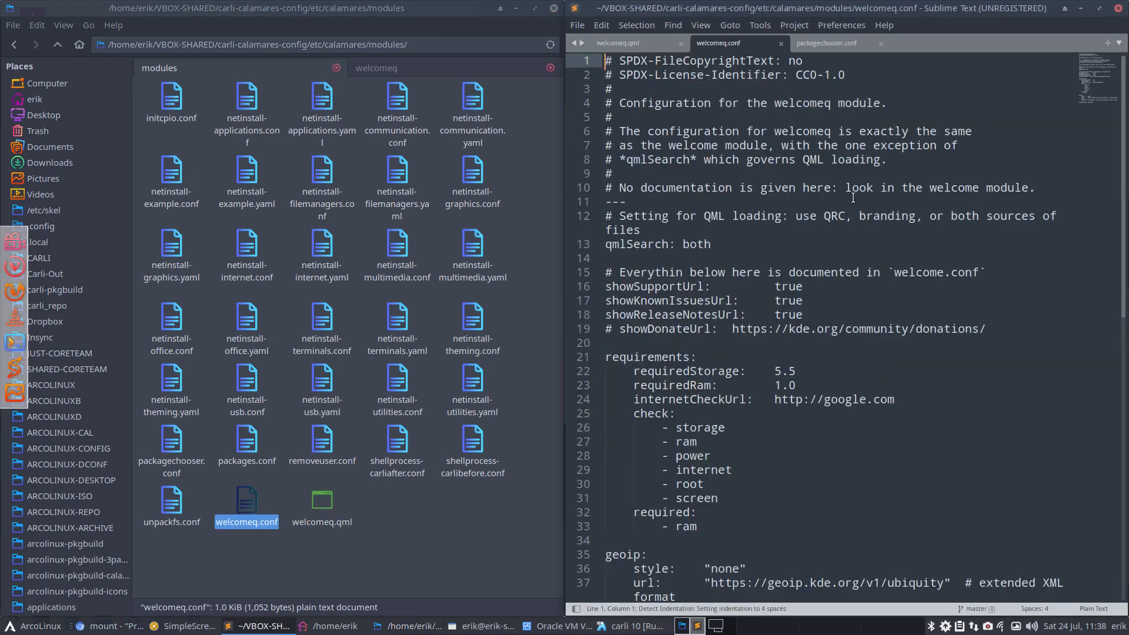
scroll(852, 199, down, 2)
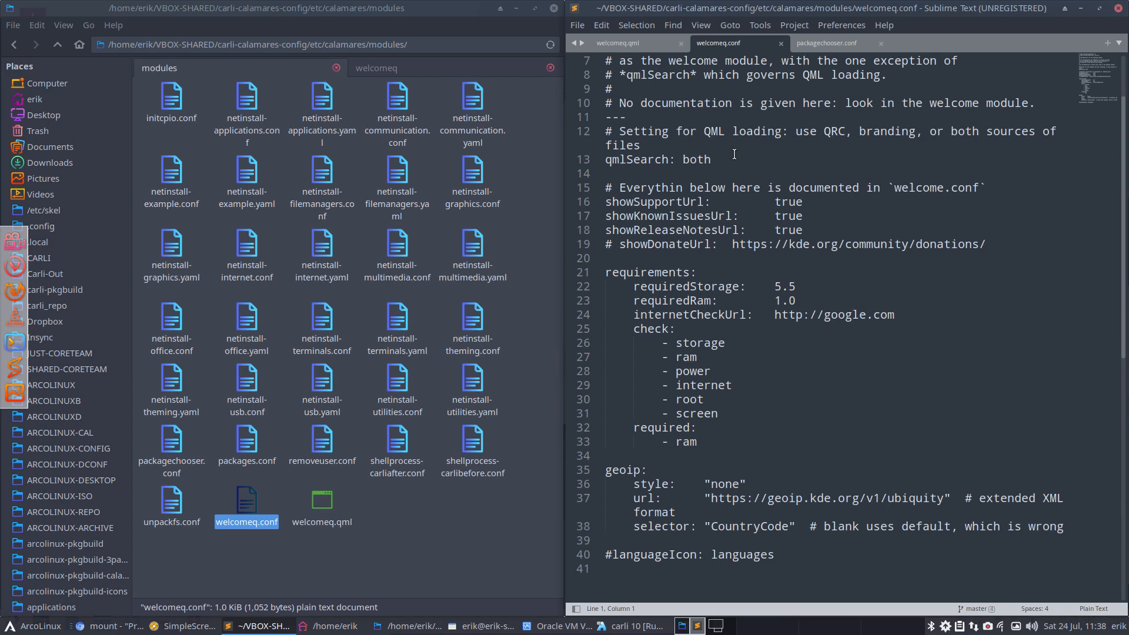
double_click(838, 133)
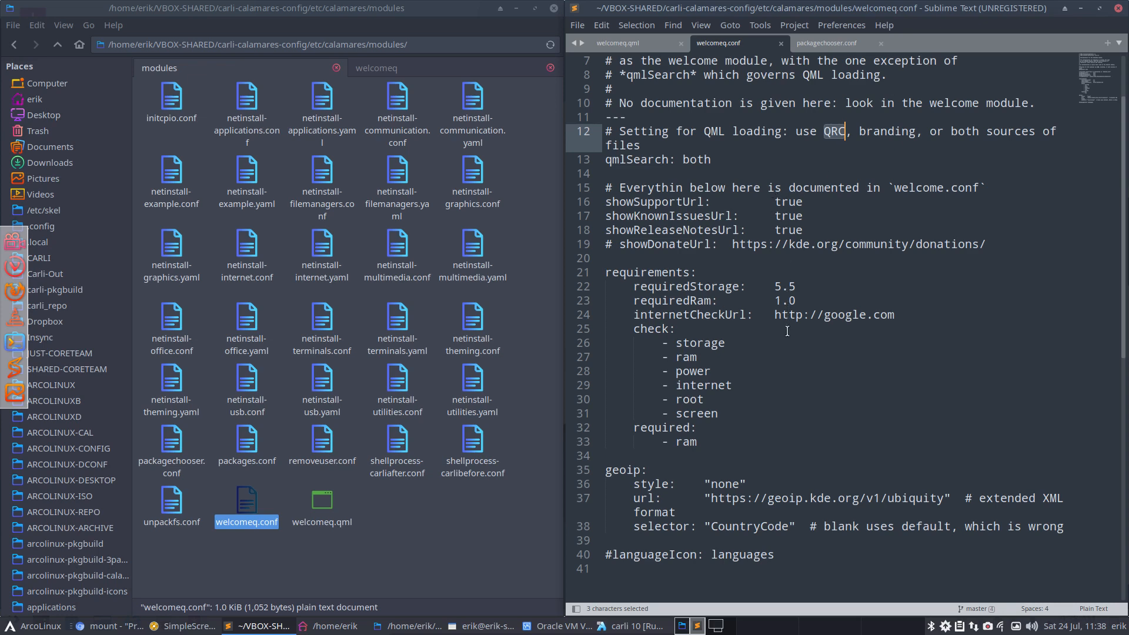
scroll(779, 348, down, 5)
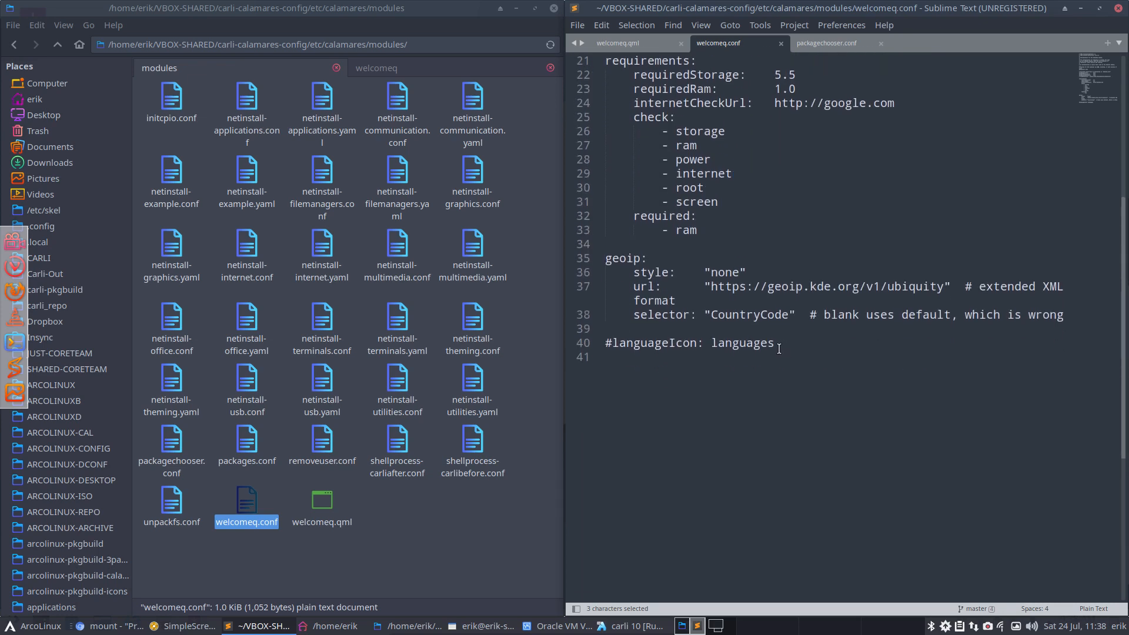
scroll(779, 349, up, 7)
scroll(779, 349, down, 2)
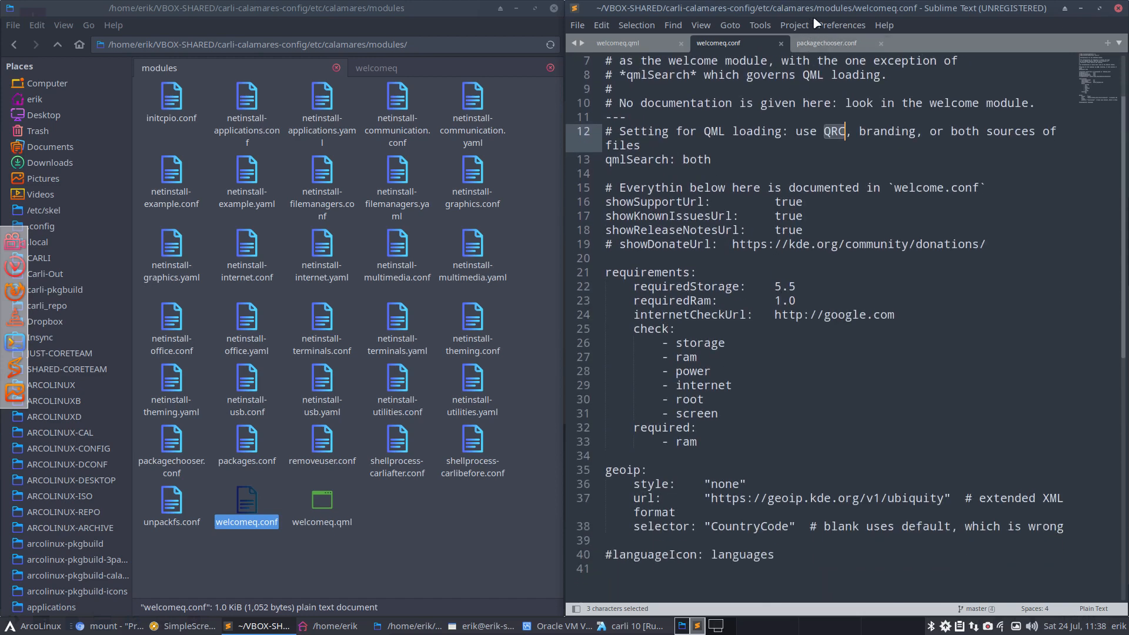
Open the copied welcomeq.qml and review its welcome text, image, button bar and language bar code
click(320, 499)
double_click(321, 499)
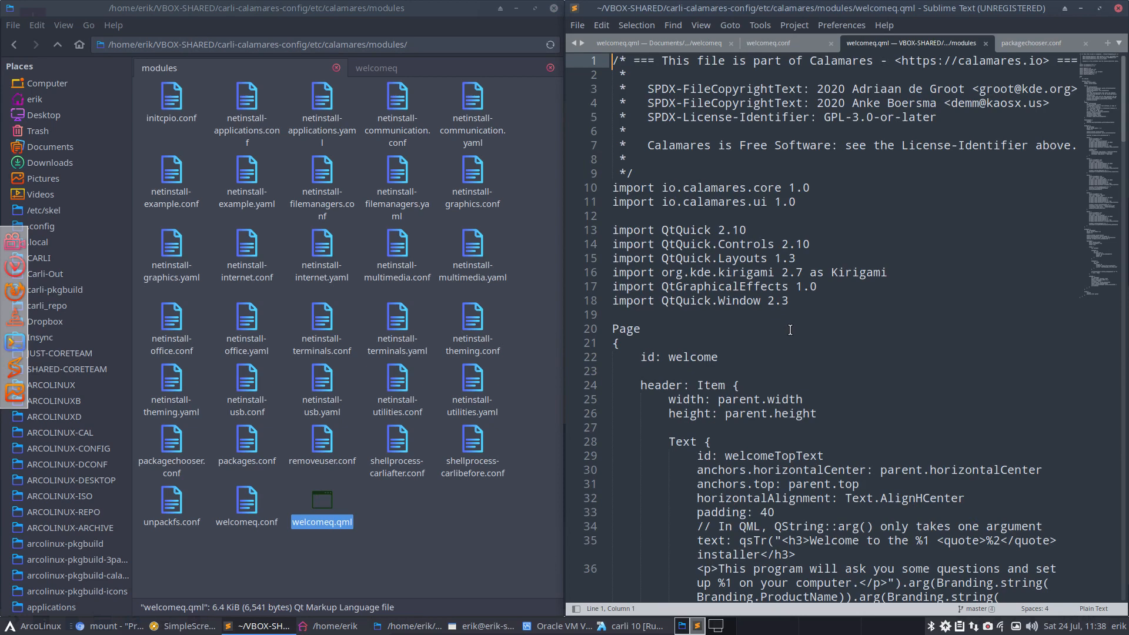
scroll(790, 330, down, 9)
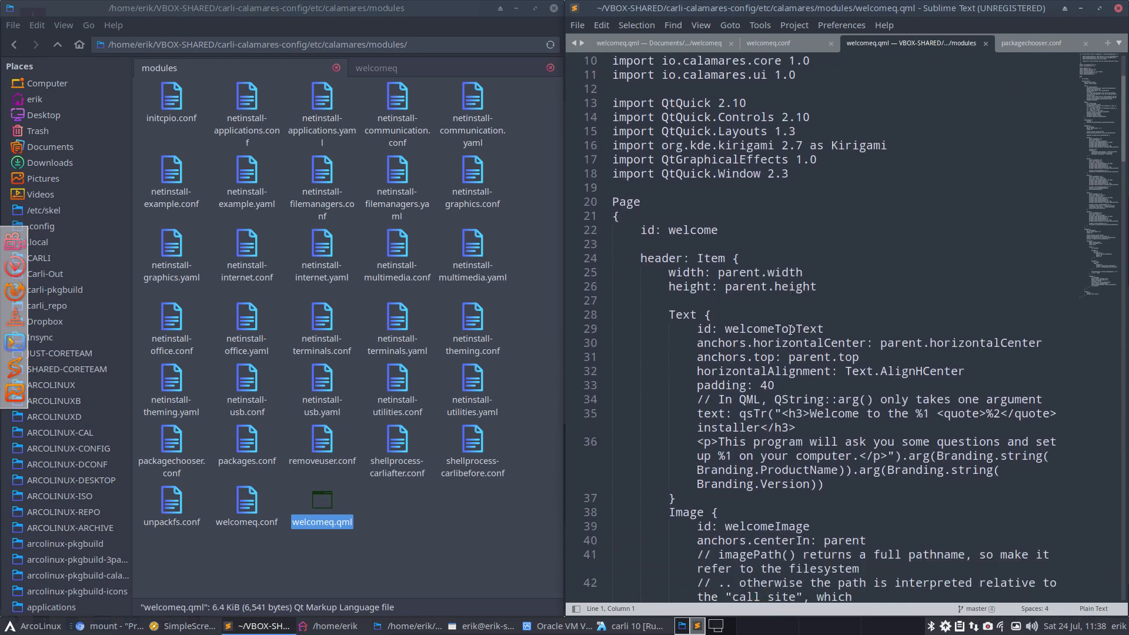
scroll(789, 330, down, 12)
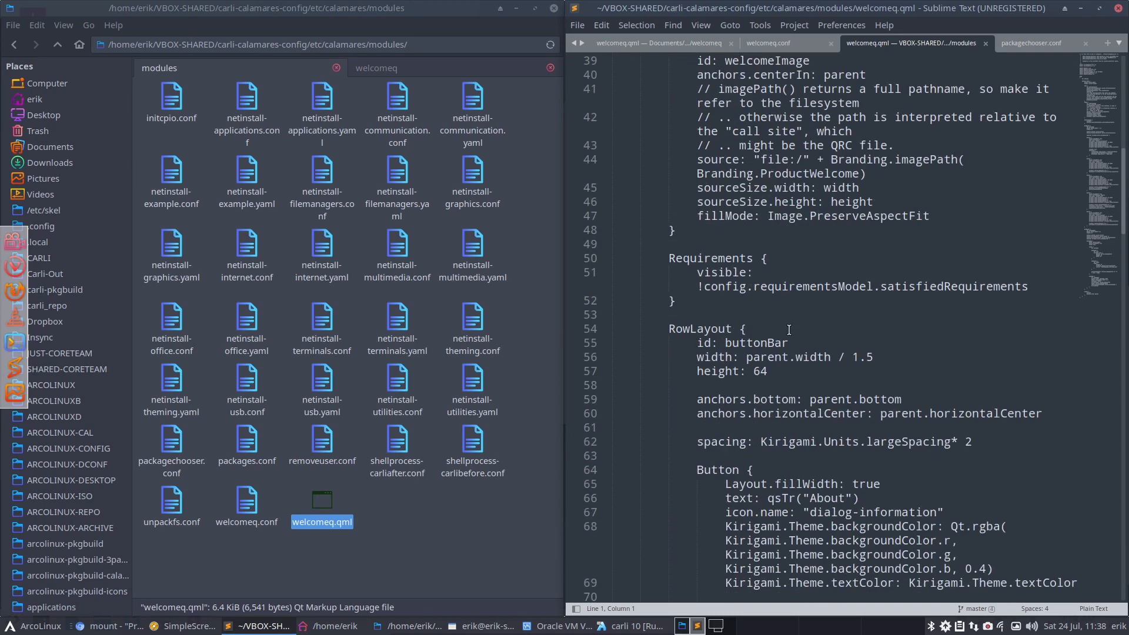
scroll(789, 330, down, 15)
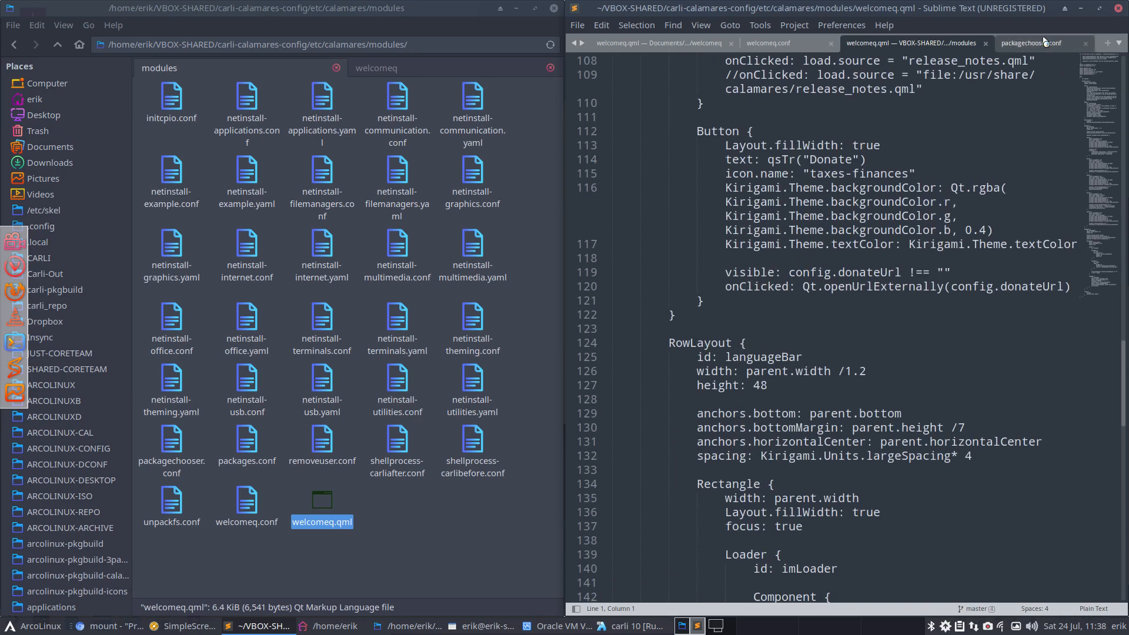
scroll(832, 245, up, 20)
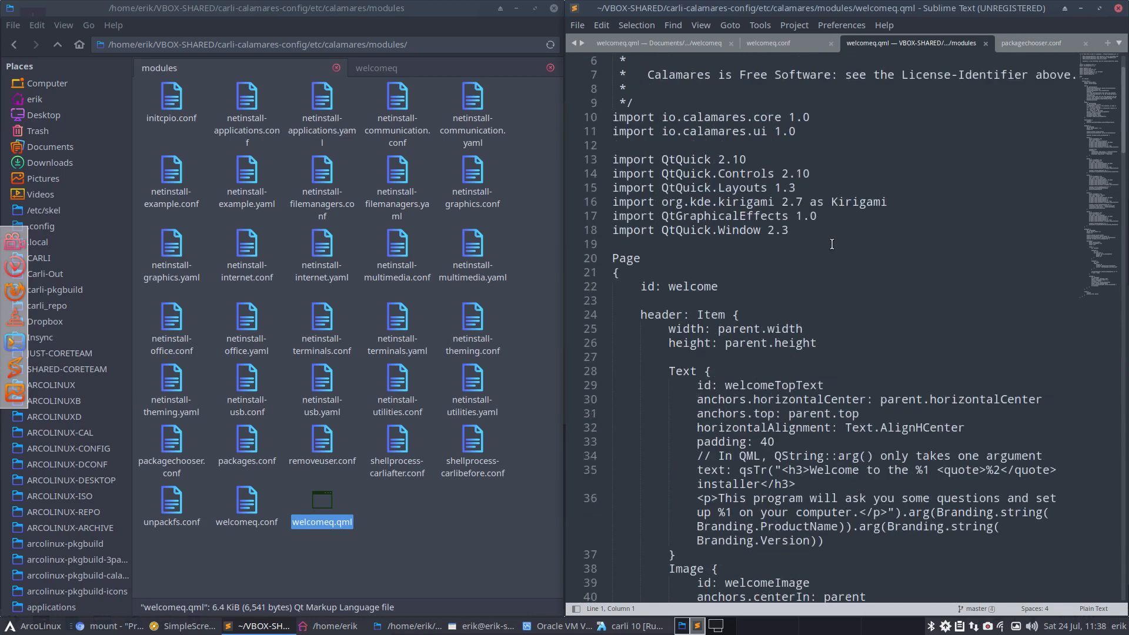
In welcomeq.qml's welcome text, replace the word "some" before "questions" with "pertinent" and save the file
scroll(832, 244, down, 7)
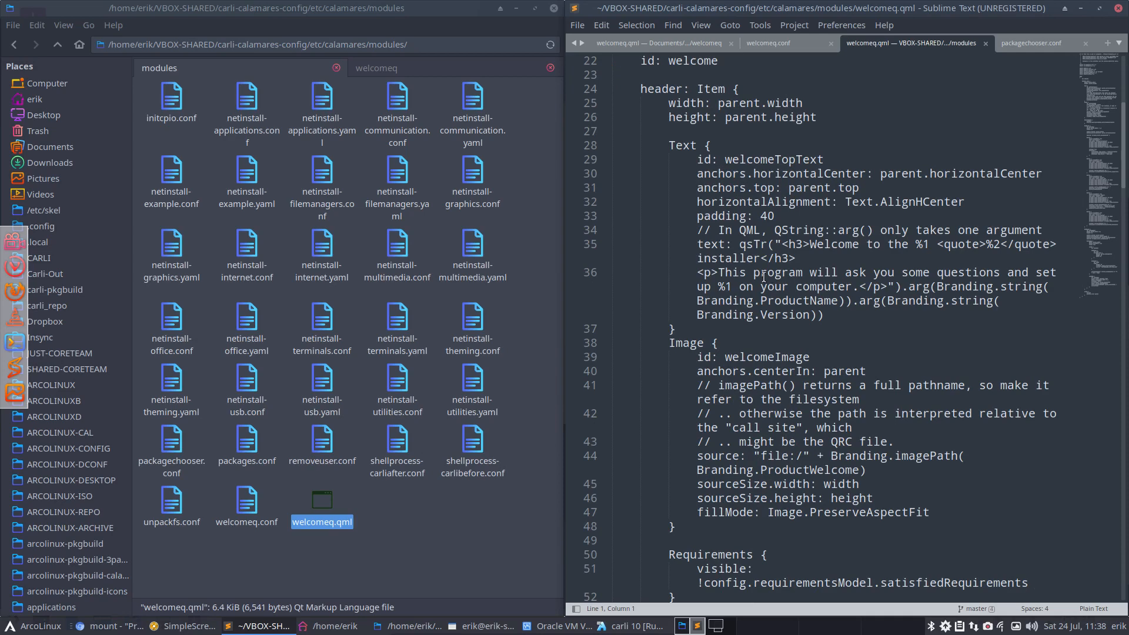
double_click(912, 272)
text(pertinent)
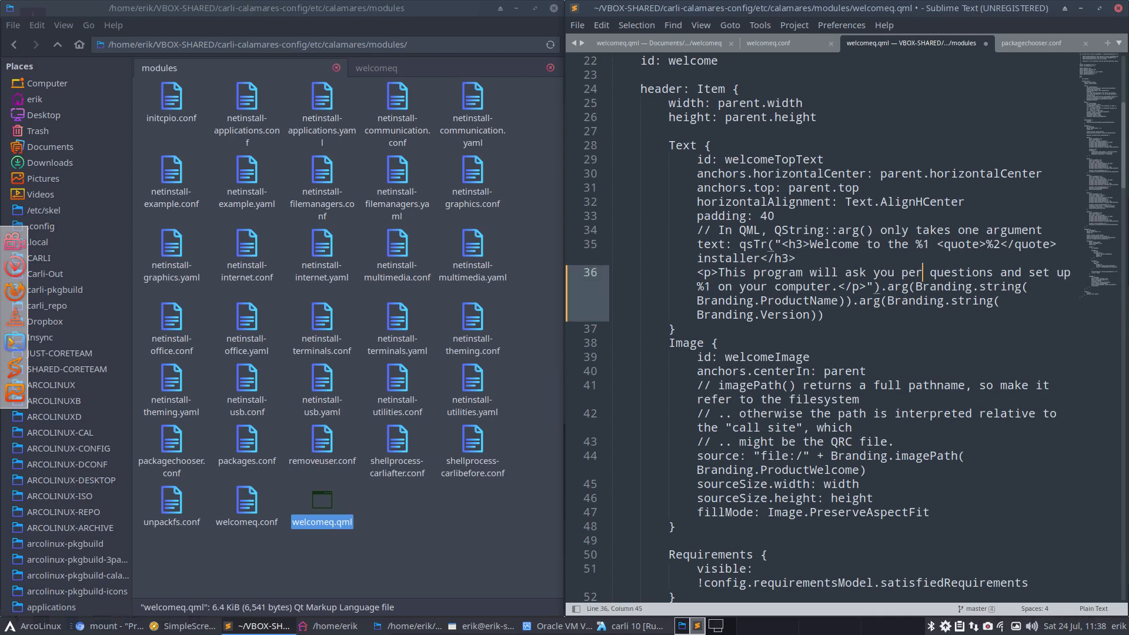
key(ctrl+s)
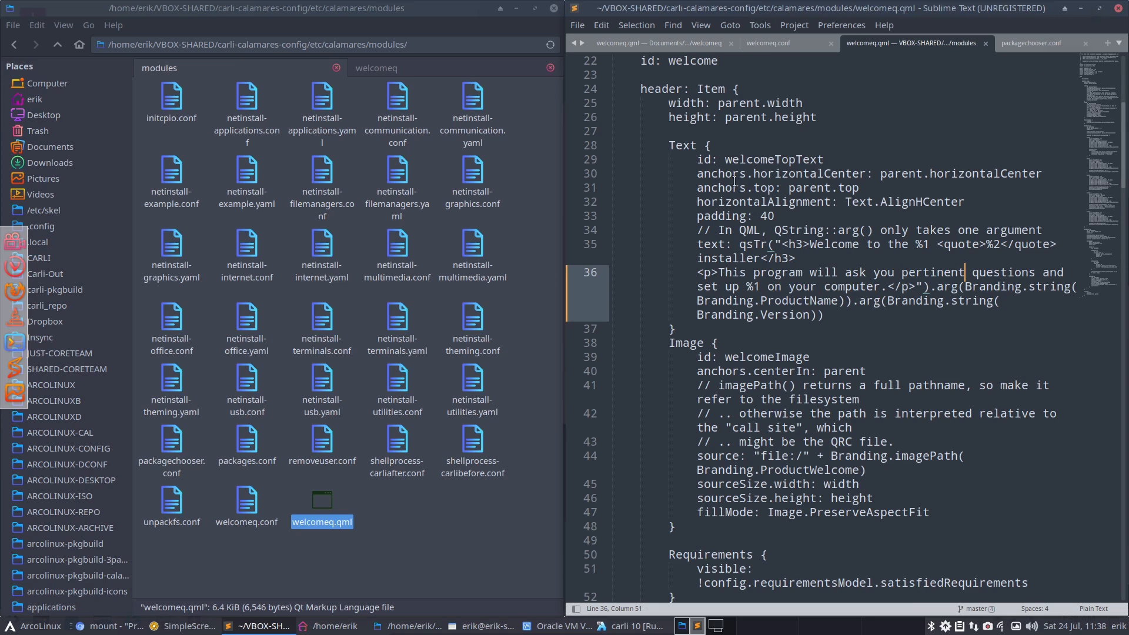
click(524, 505)
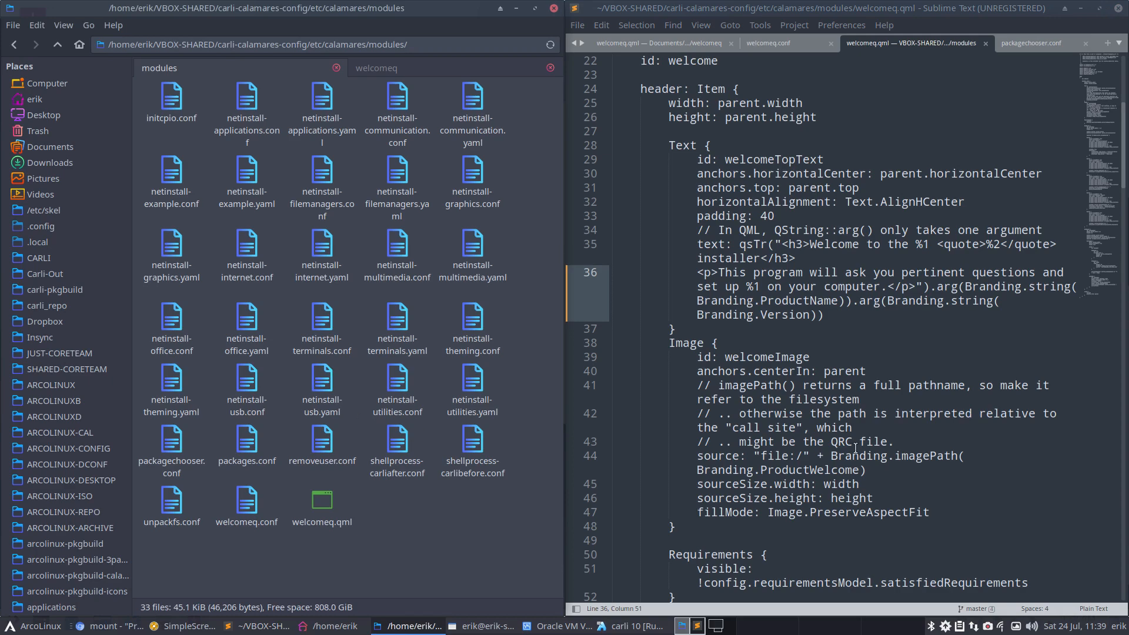
Switch to the Carli virtual machine and cancel the running installer, confirming that it should quit
key(alt+Tab)
click(632, 626)
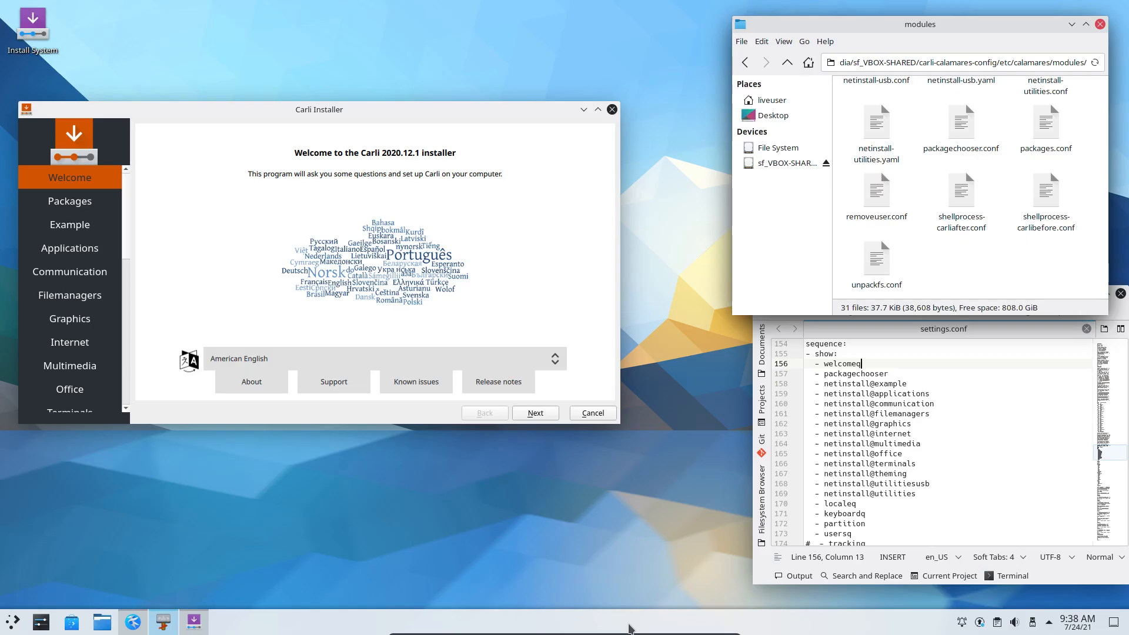
click(593, 414)
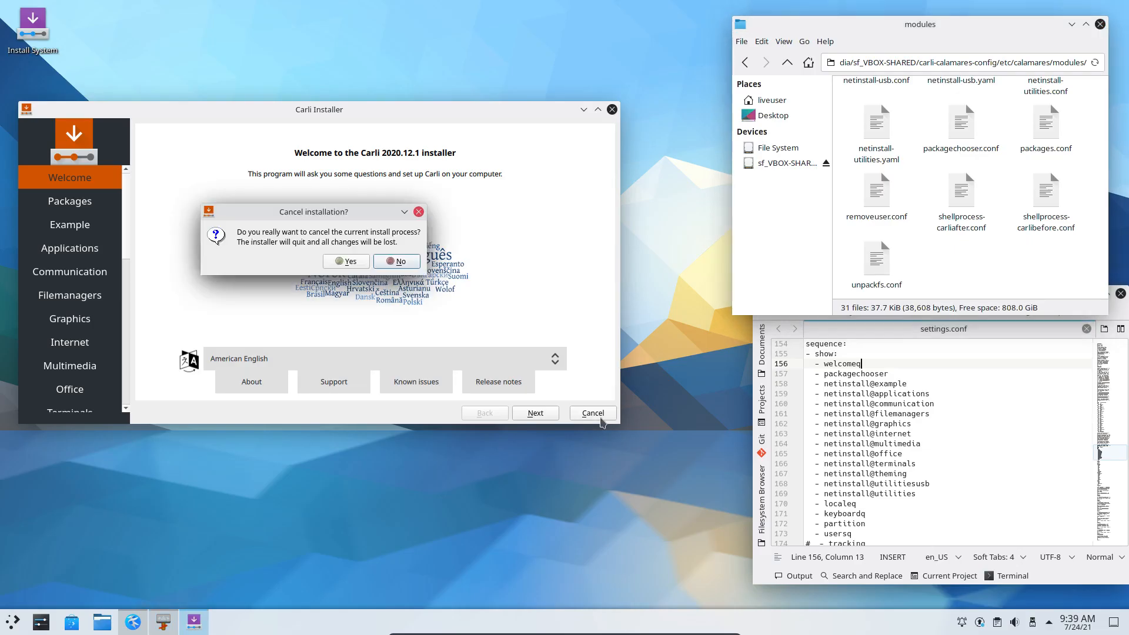
click(359, 267)
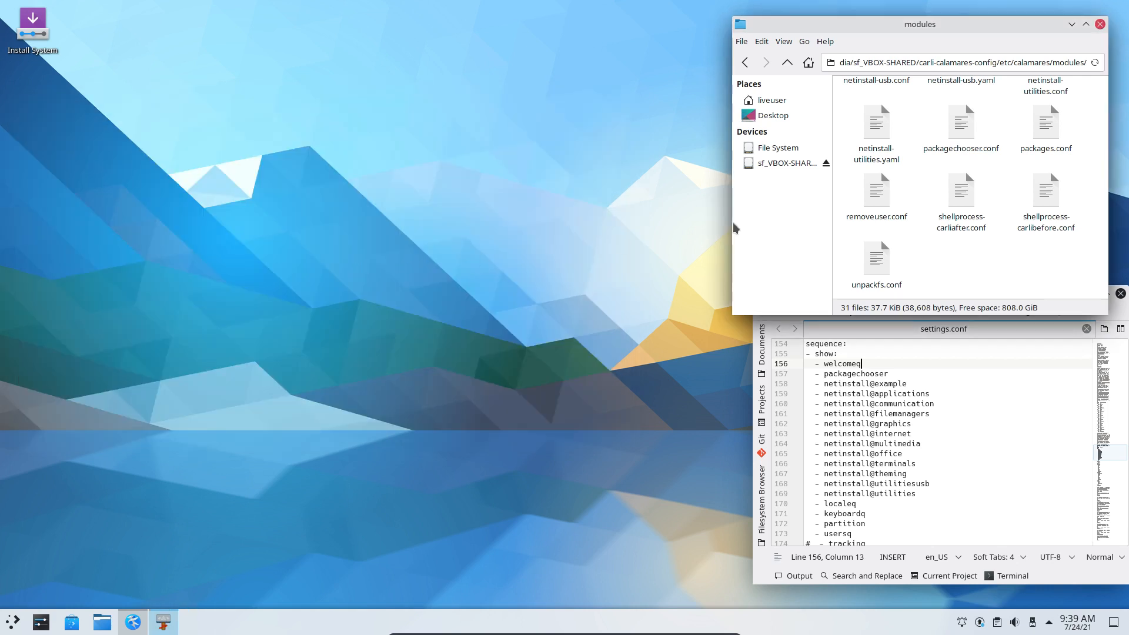
Shift the shared modules window slightly aside and open a terminal in the virtual machine
drag(950, 32, 971, 25)
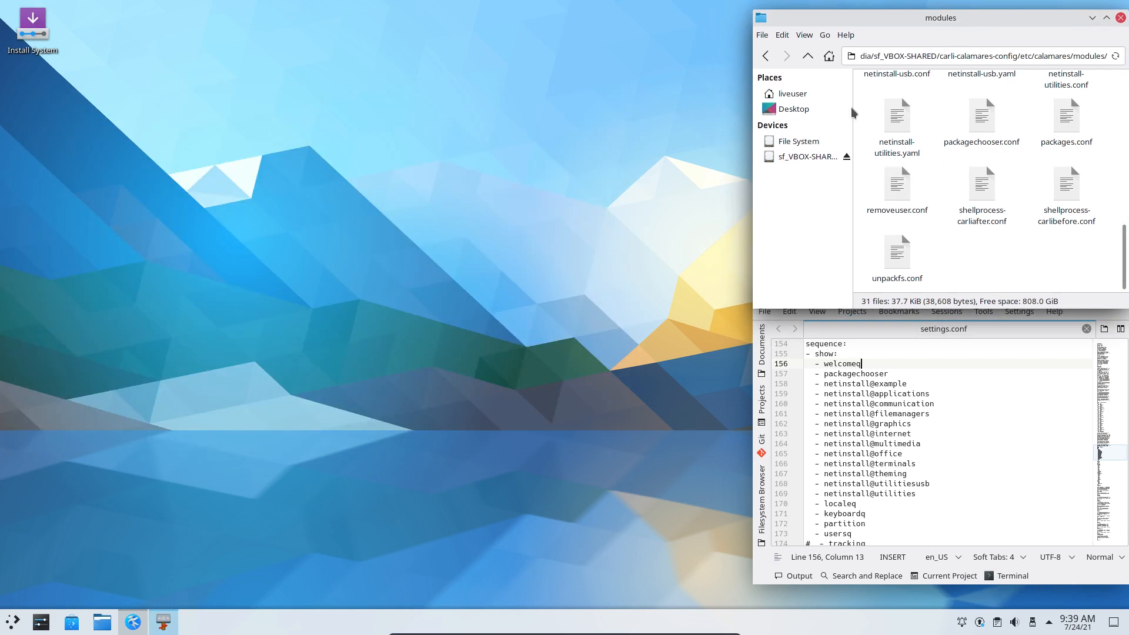
click(209, 469)
key(ctrl+alt+t)
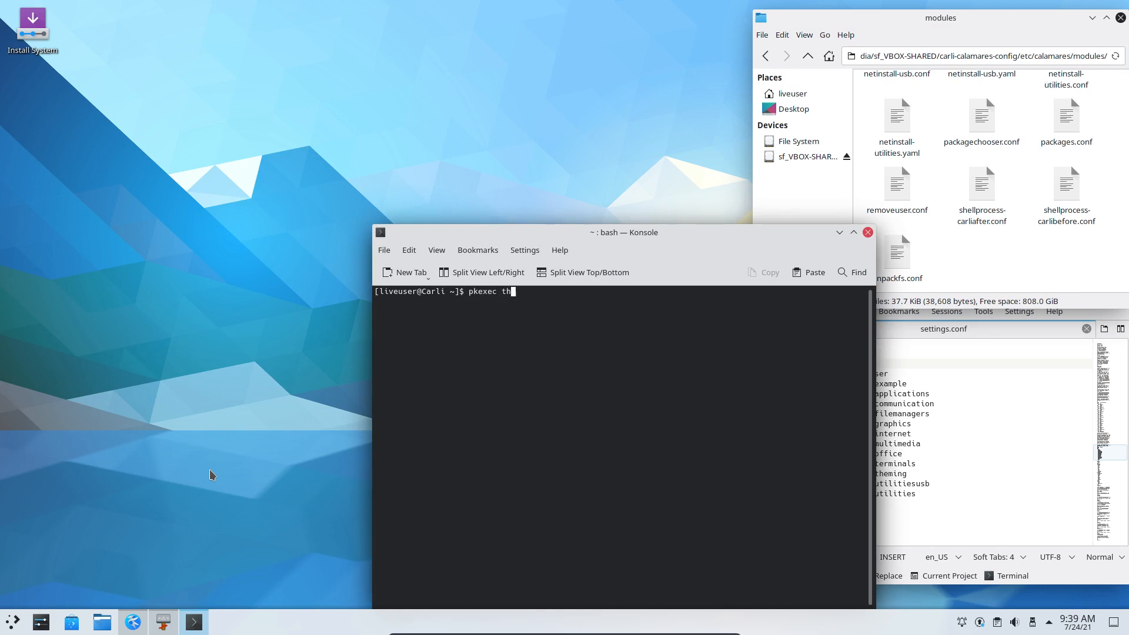
text(pkexec thunqr)
key(Return)
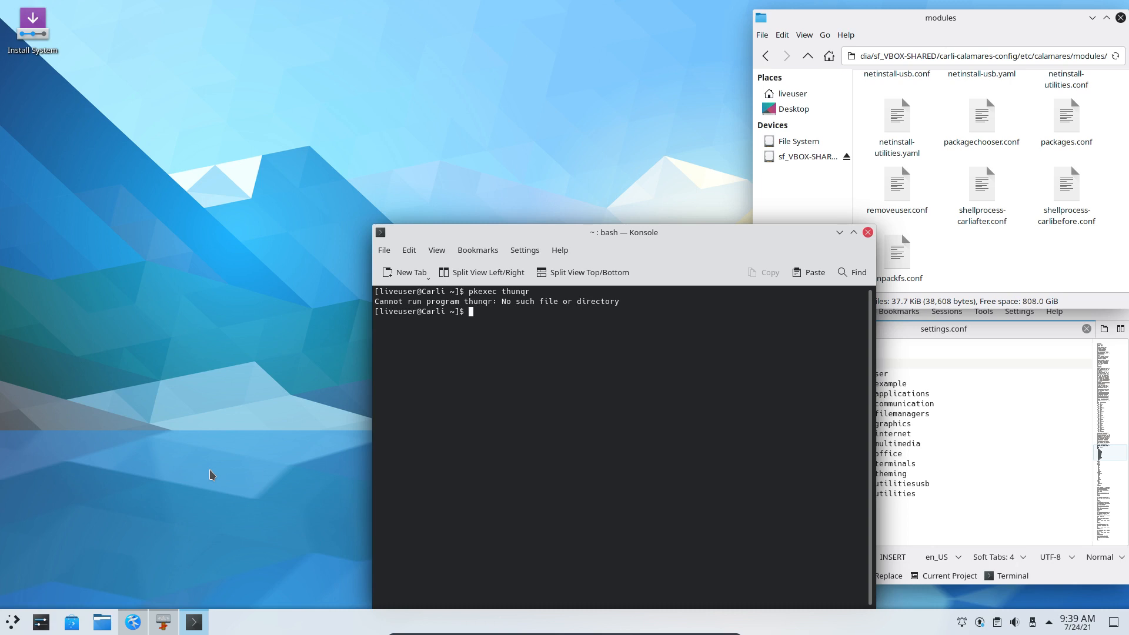
text(1)
key(Up)
key(ctrl+c)
Launch the Thunar file manager as root with the command pkexec thunar
text(pkexec thuna)
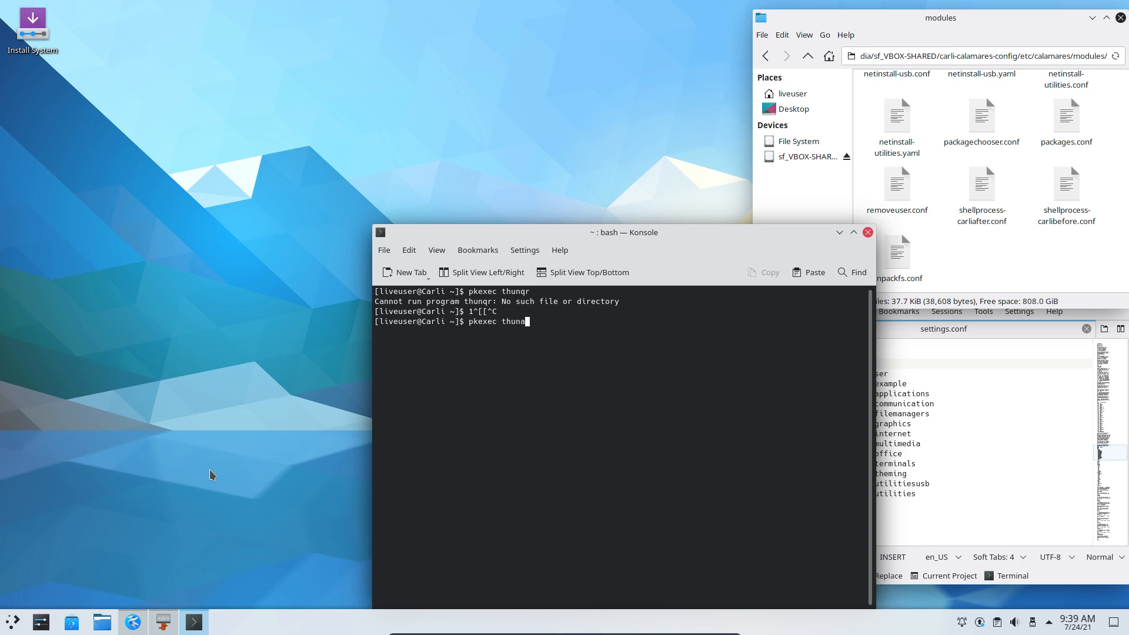
text(r)
key(Return)
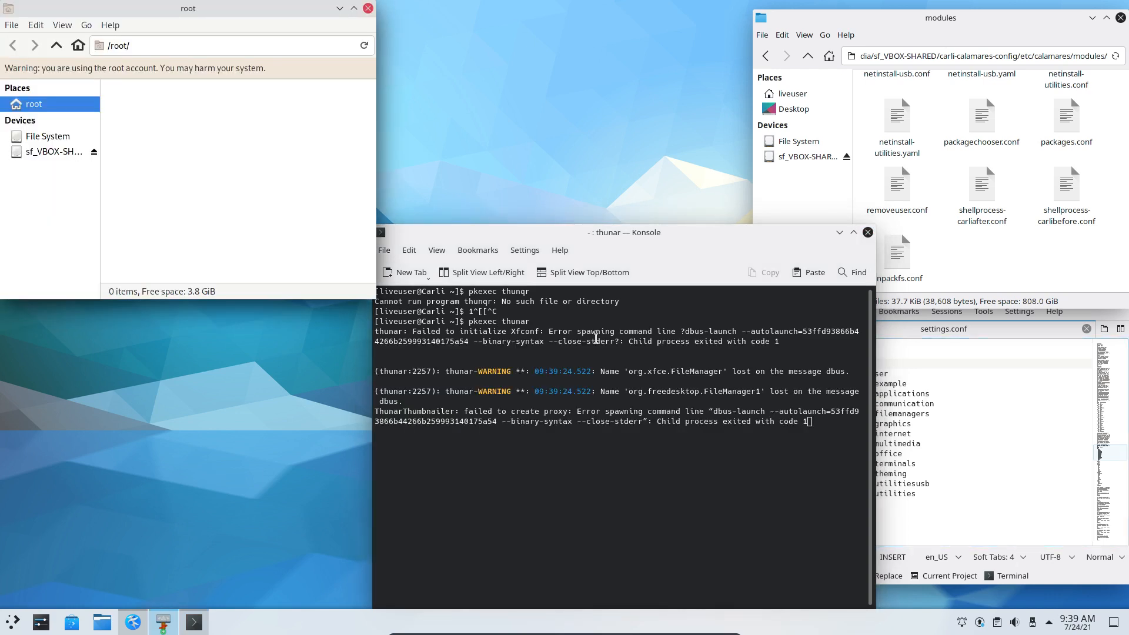
Browse the root file manager to the /etc/calamares/modules folder
click(45, 140)
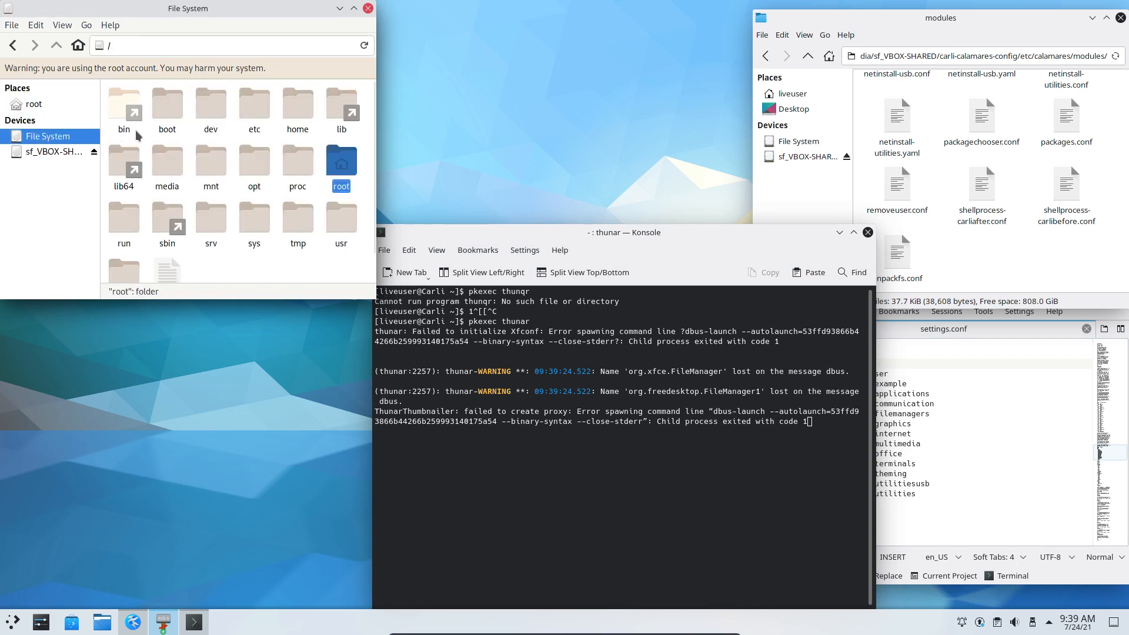
double_click(254, 105)
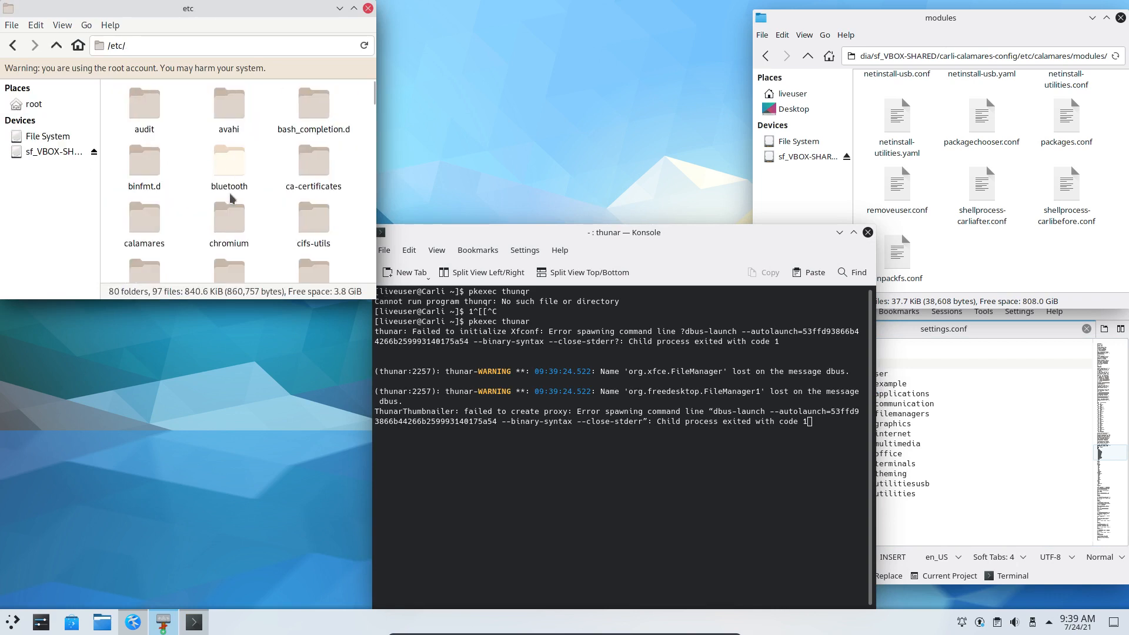
double_click(145, 222)
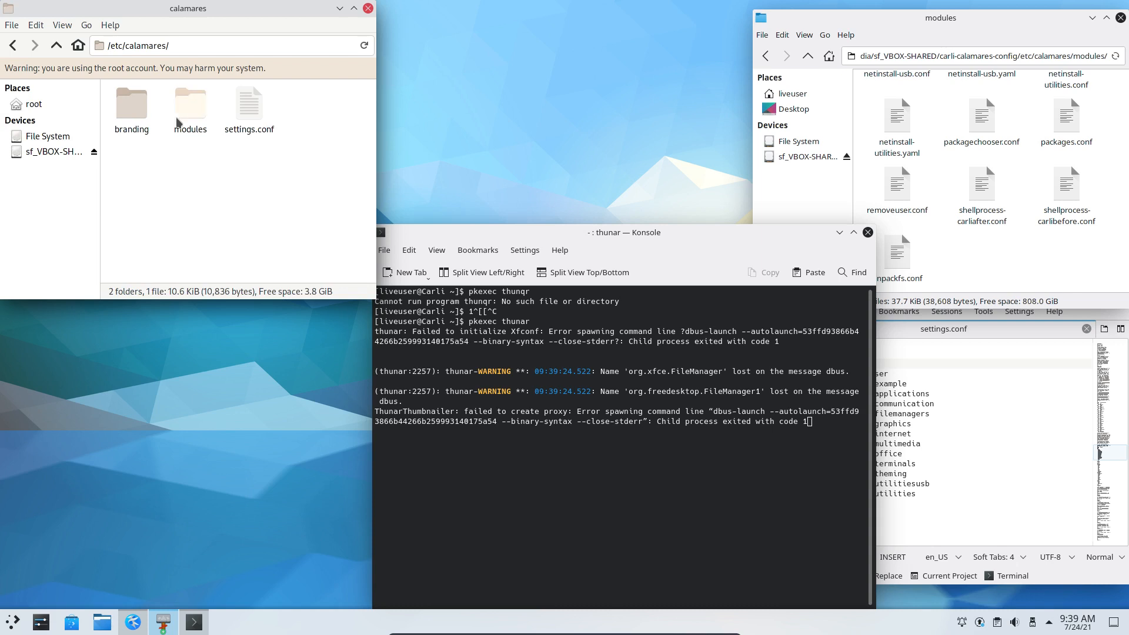
click(186, 118)
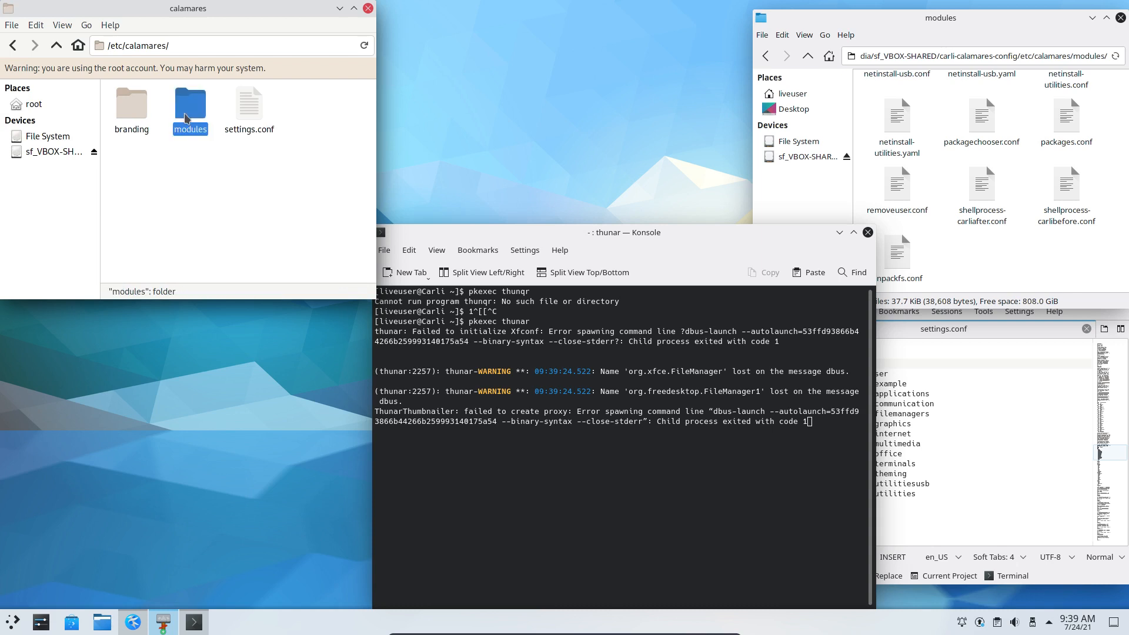
double_click(185, 118)
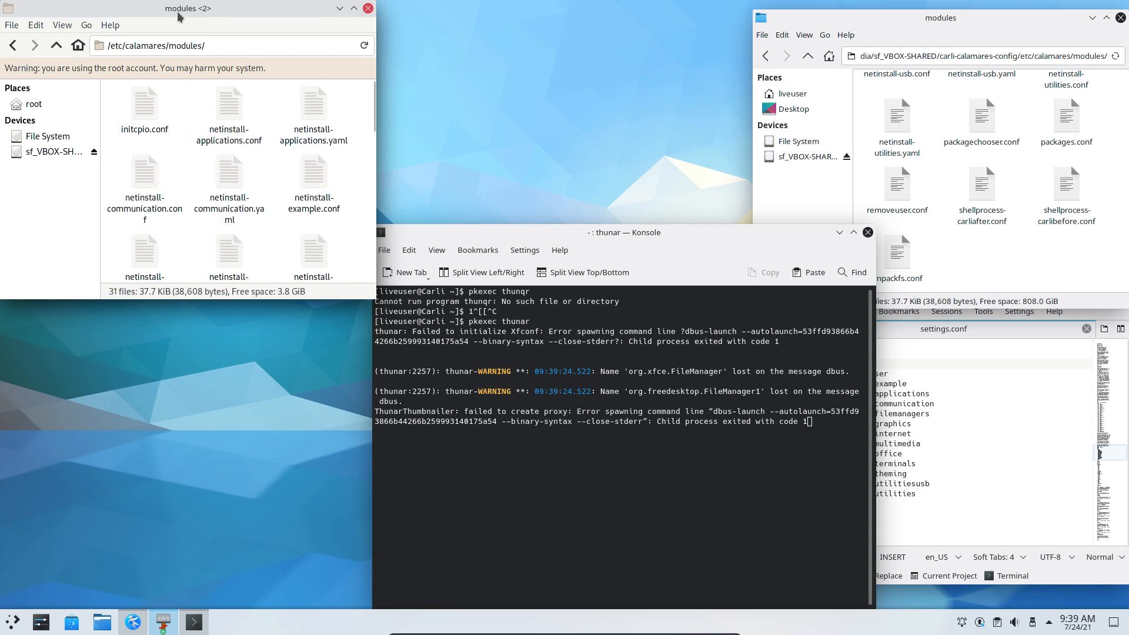
Tile the root, shared modules and Kate windows so they sit beside each other, and minimise the terminal
drag(179, 11, 180, 72)
drag(116, 47, 2, 241)
click(597, 261)
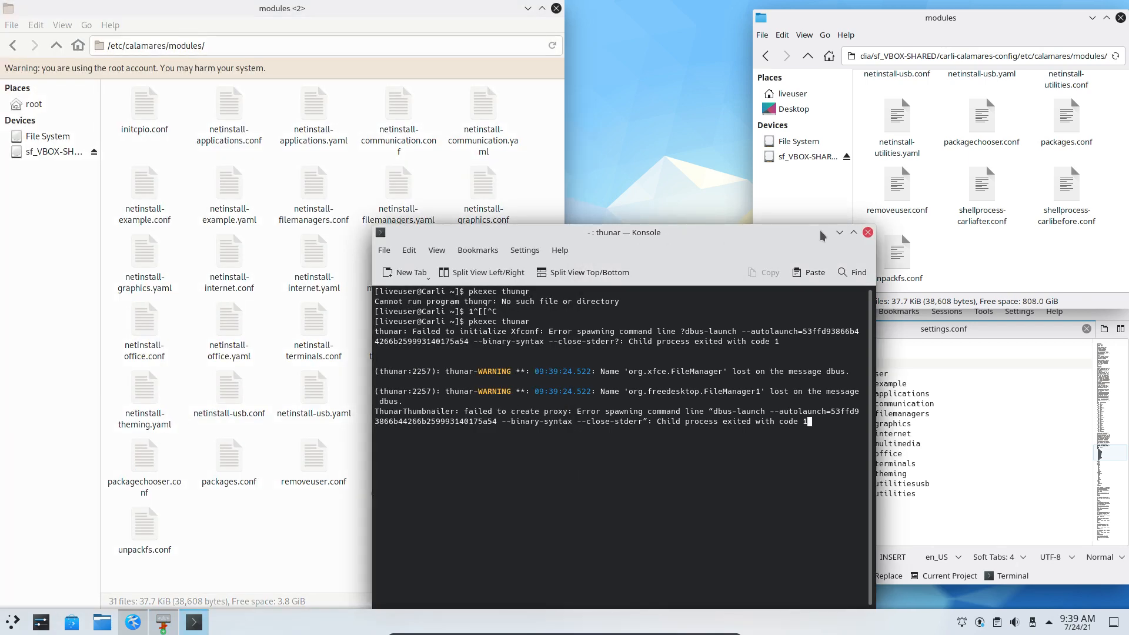
click(840, 232)
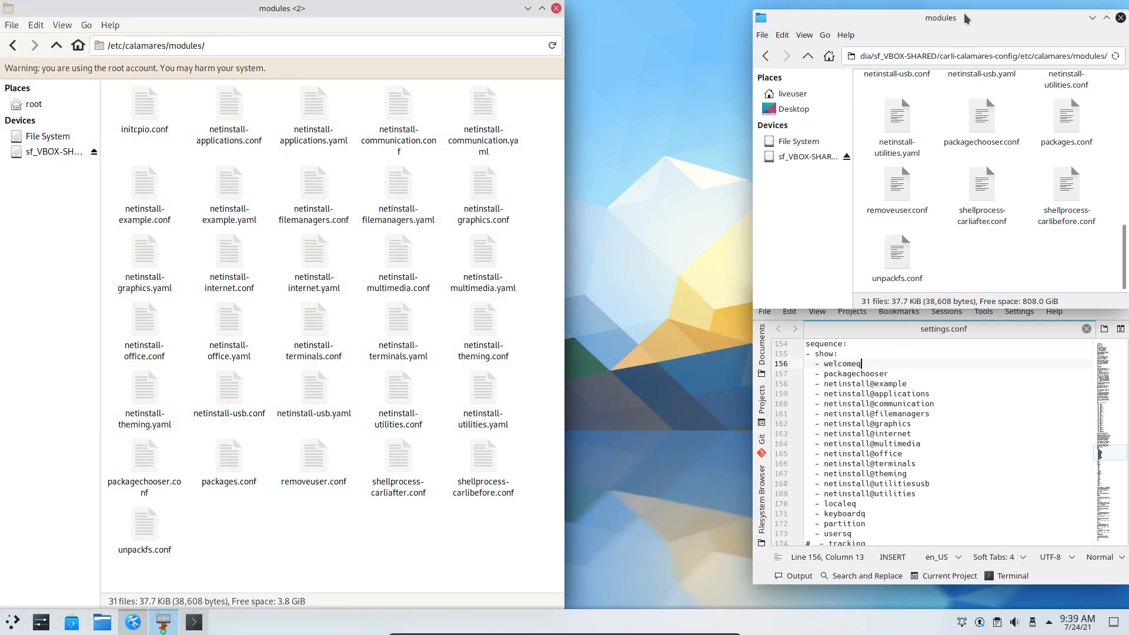
drag(965, 15, 1125, 1)
drag(1011, 292, 1126, 632)
Copy welcomeq.conf and welcomeq.qml from the shared modules folder into /etc/calamares/modules
click(833, 236)
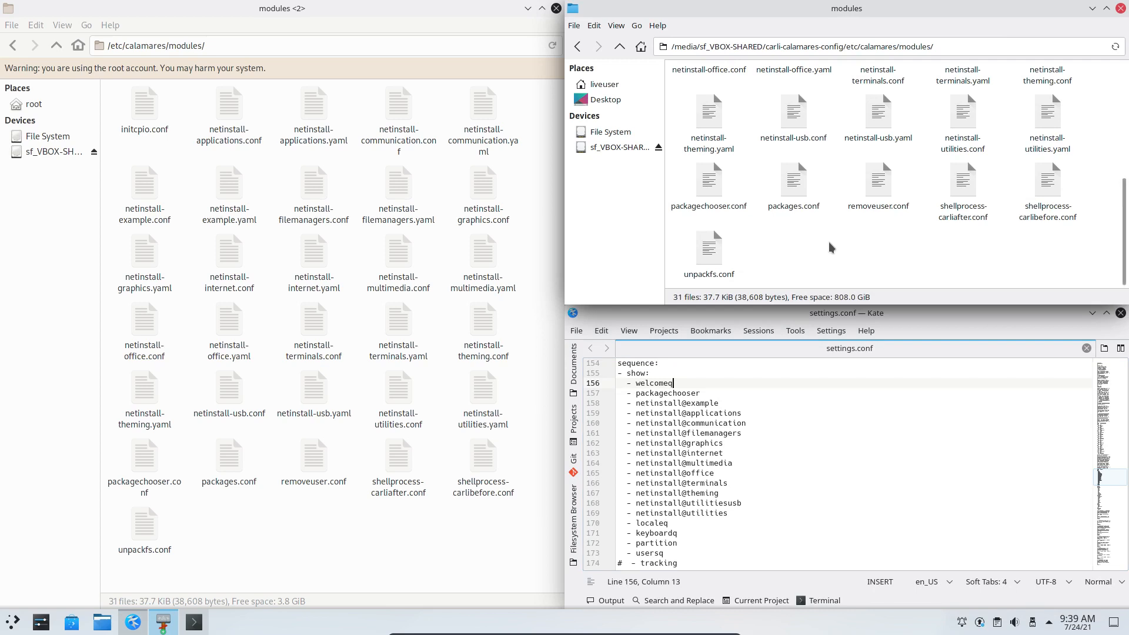
key(ctrl+v)
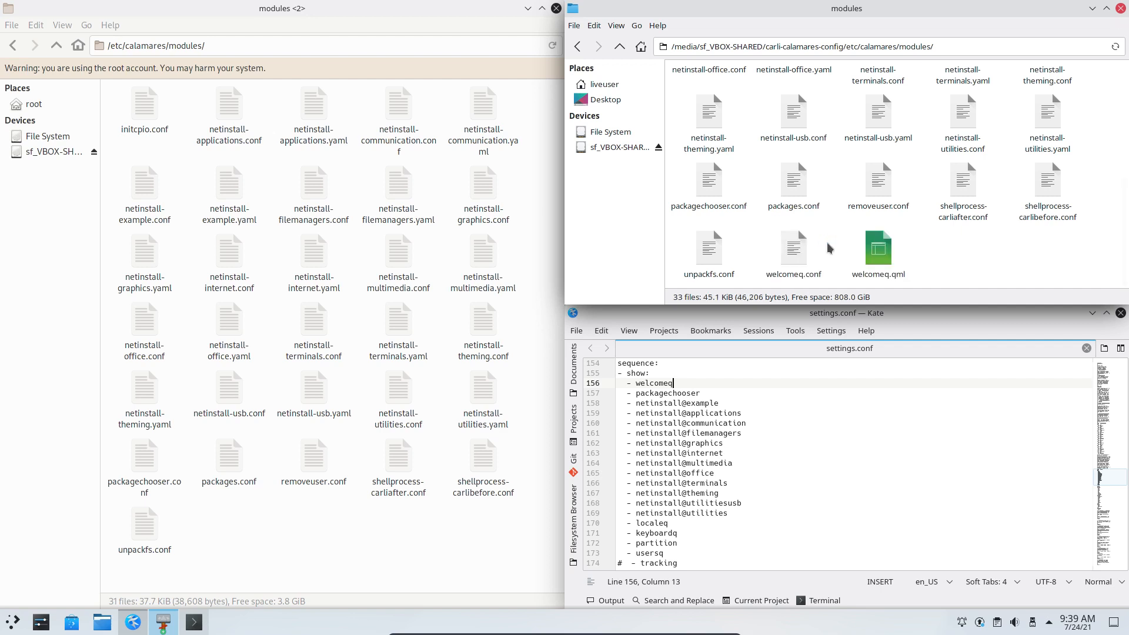
drag(758, 241, 893, 267)
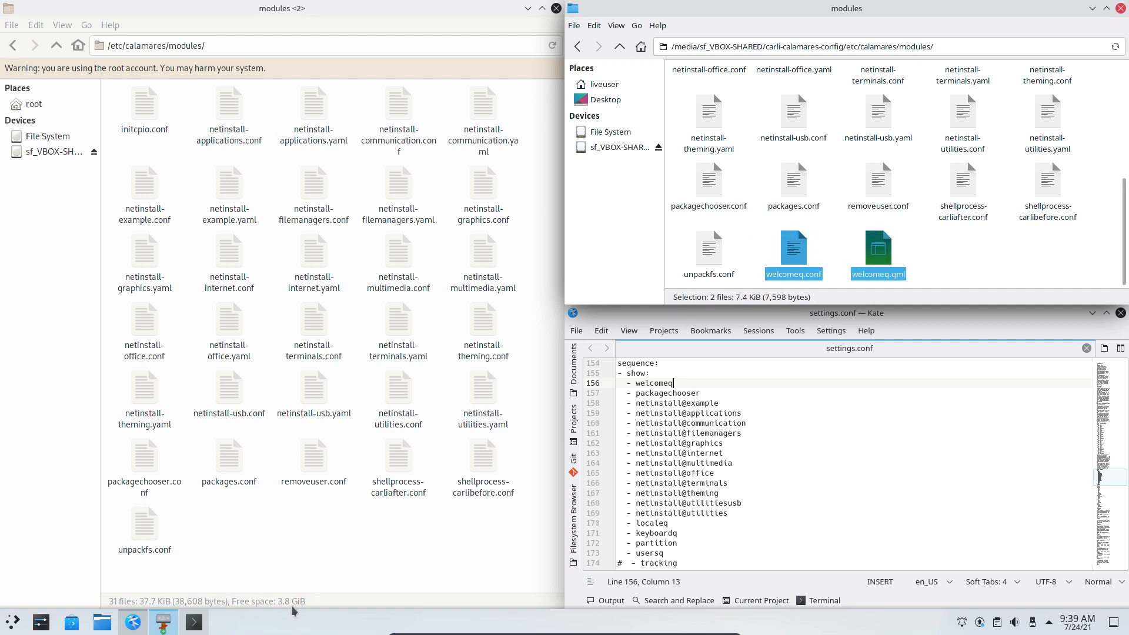
click(277, 555)
key(ctrl+v)
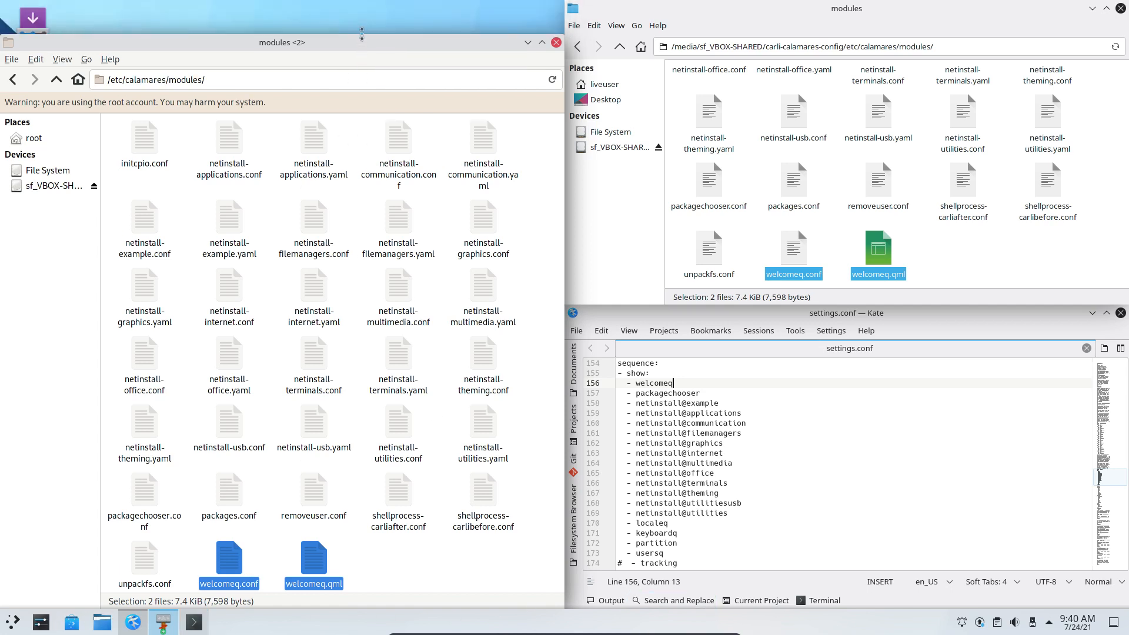
Uncover the Install System desktop launcher and start the Carli installer again
drag(364, 5, 364, 115)
click(33, 25)
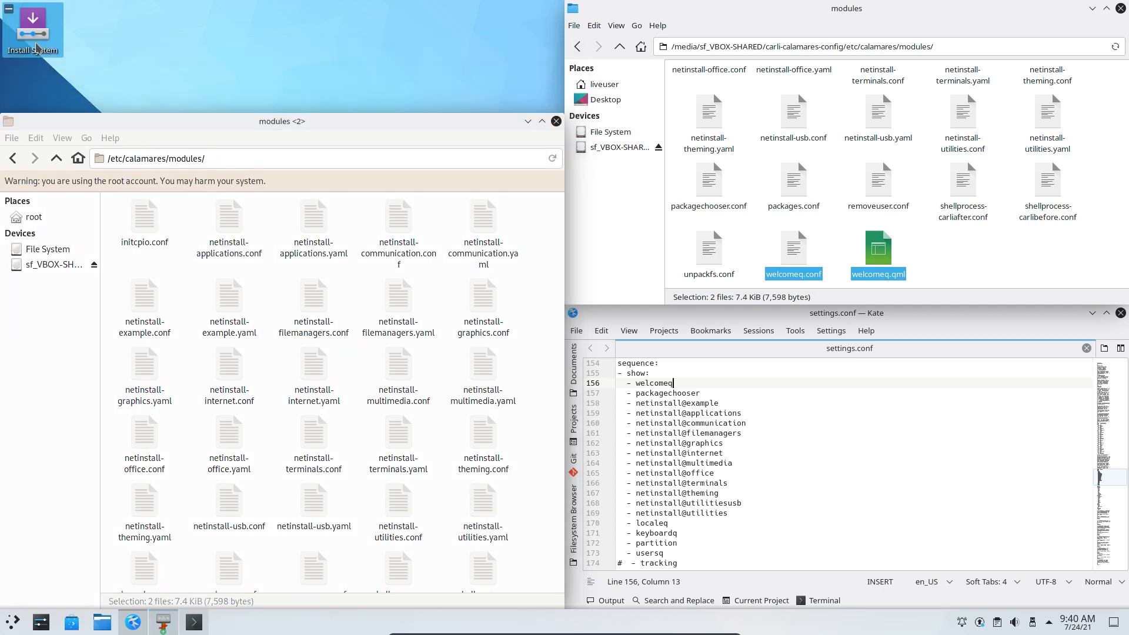
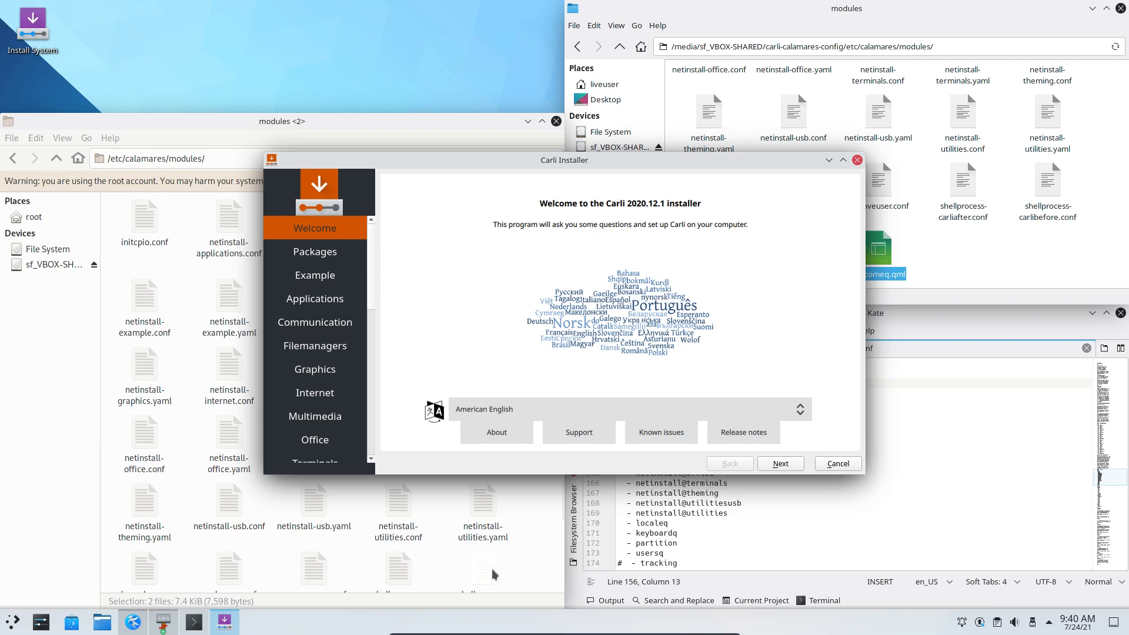
Open welcomeq.conf from /etc/calamares/modules in Kate, examine the comment on QML loading sources above qmlSearch, and close it
click(436, 572)
scroll(437, 572, down, 2)
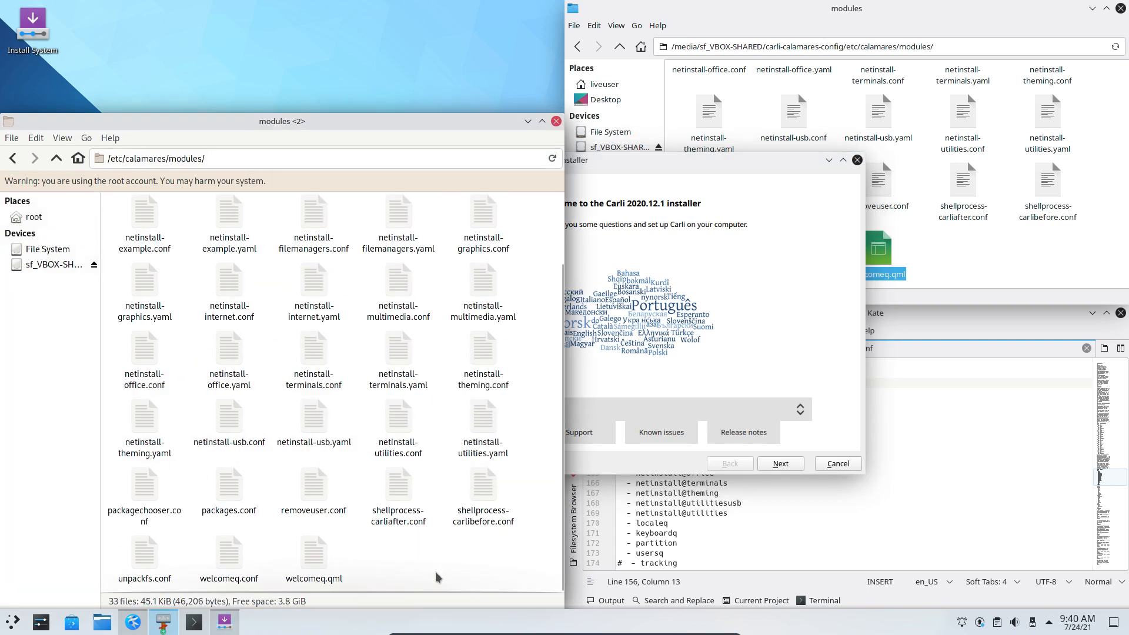
click(315, 556)
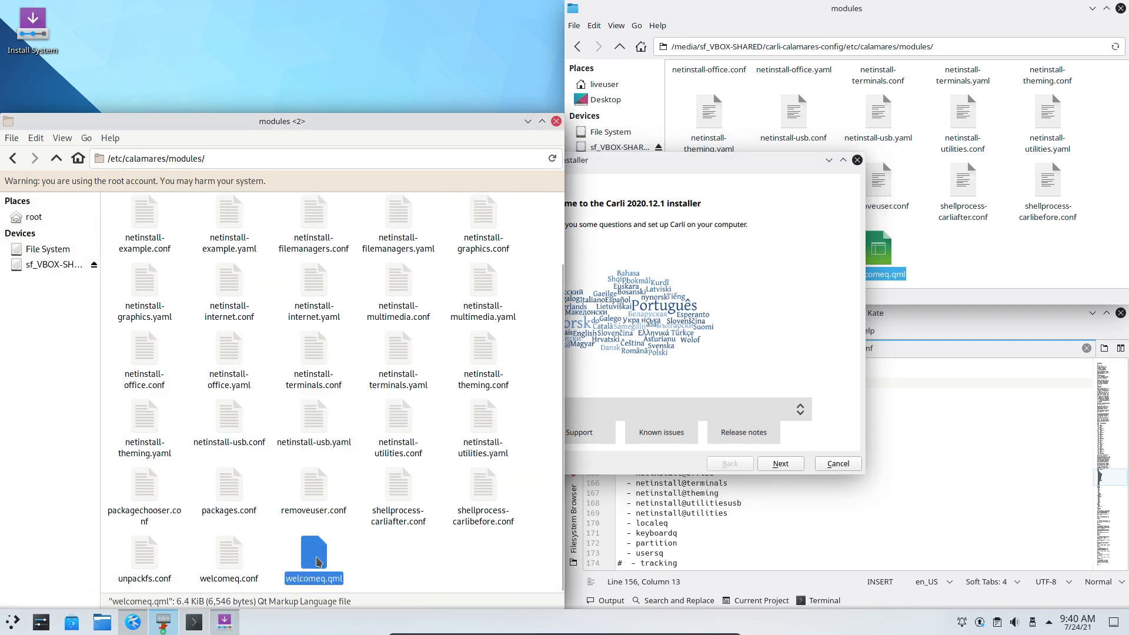
double_click(230, 550)
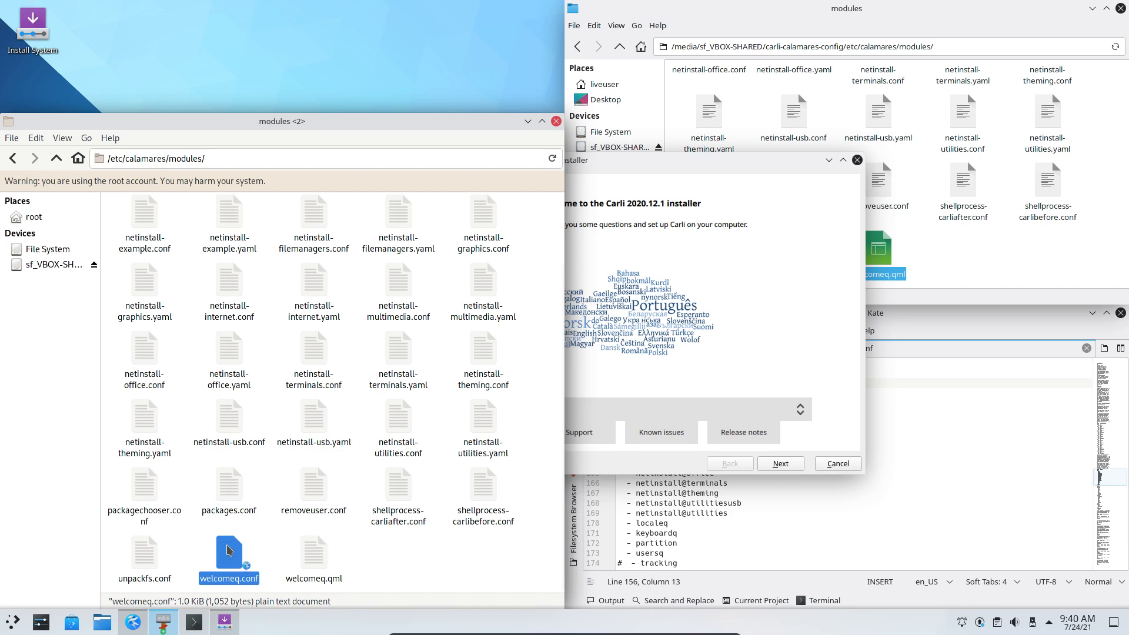
click(353, 8)
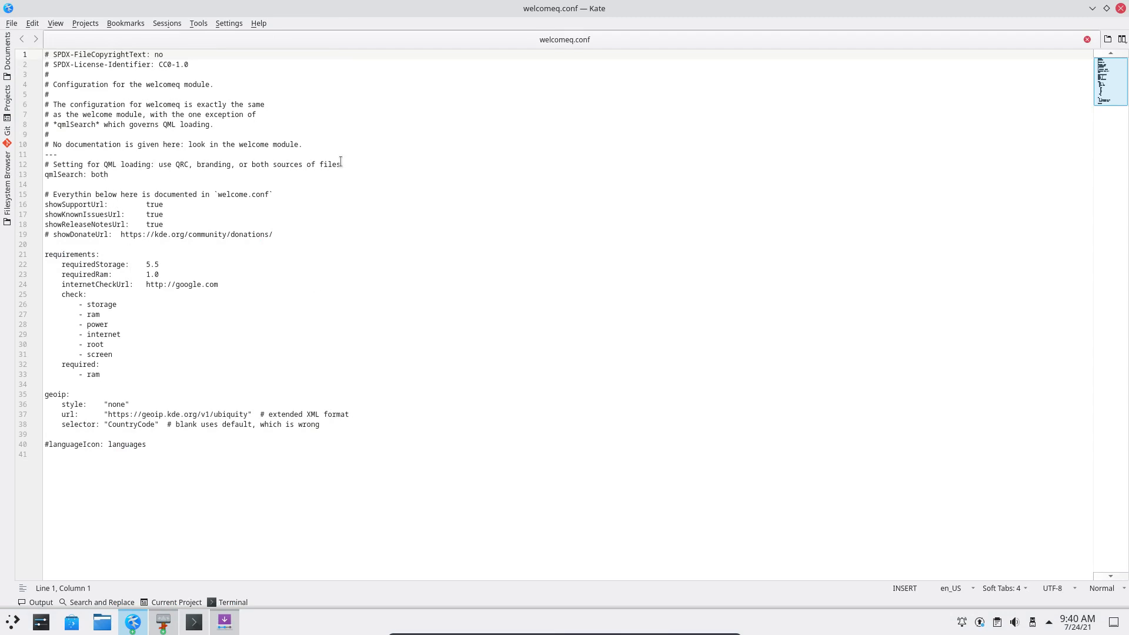
drag(348, 161, 44, 165)
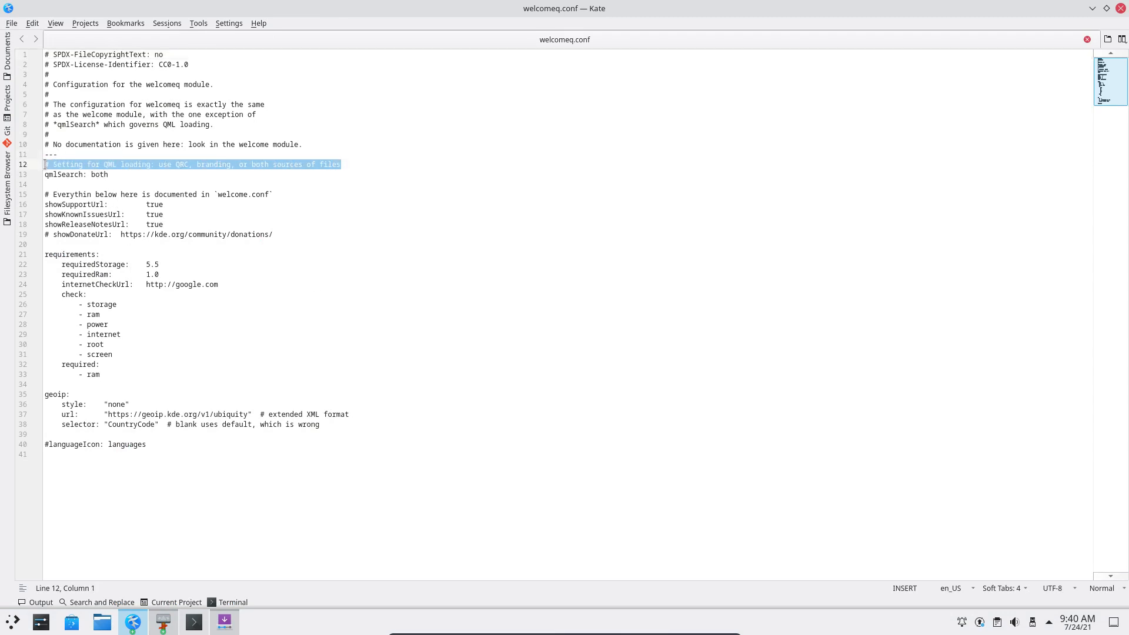
click(114, 185)
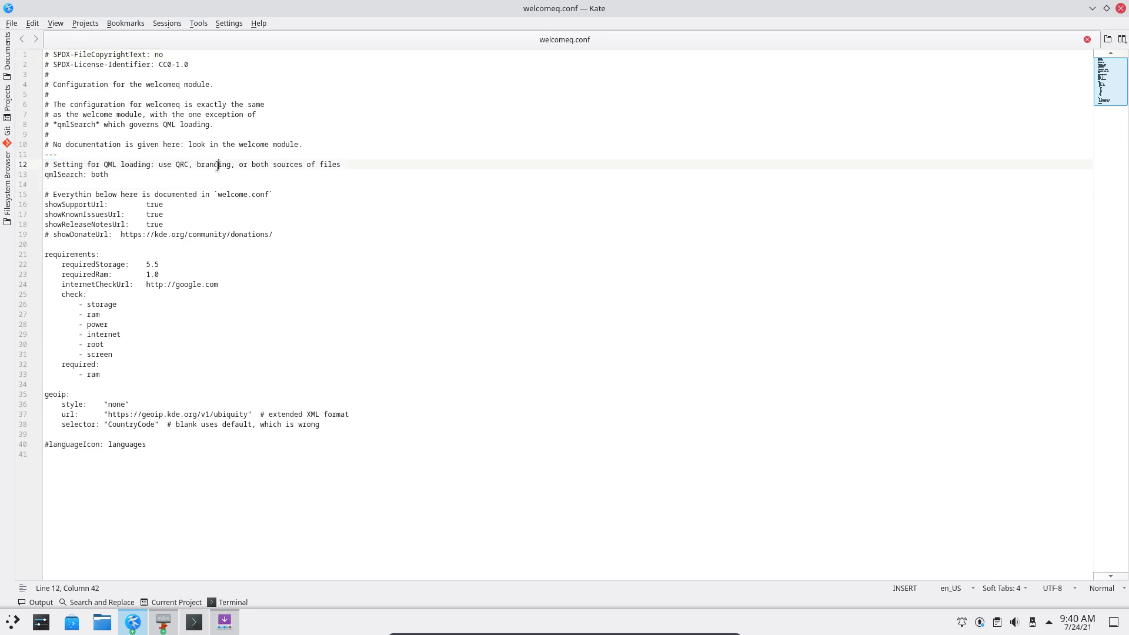
double_click(211, 164)
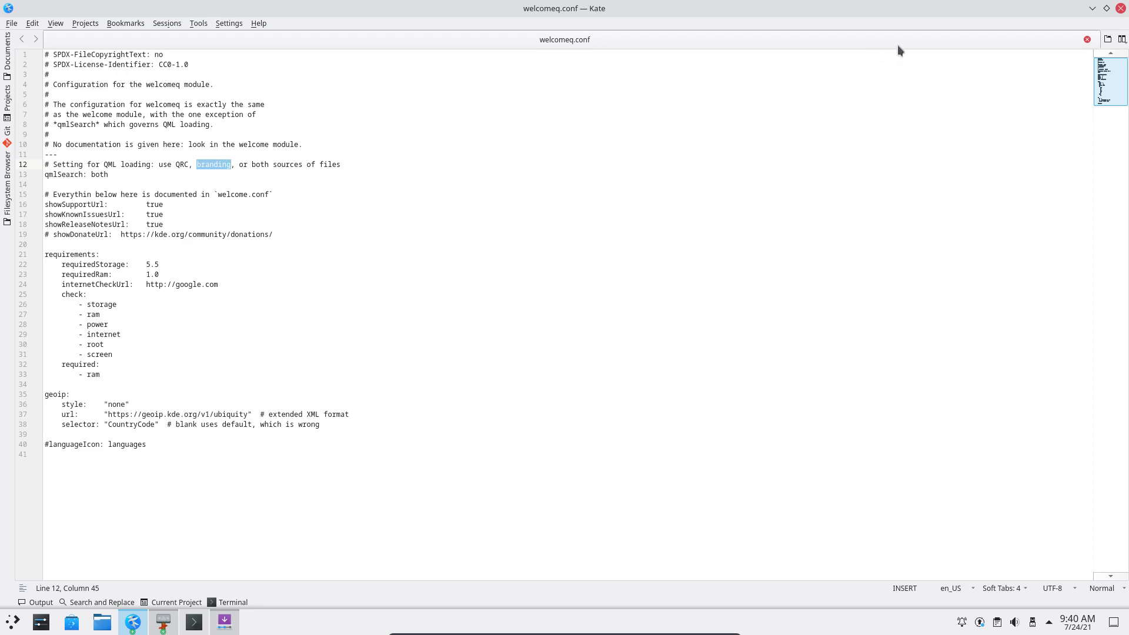
click(1120, 9)
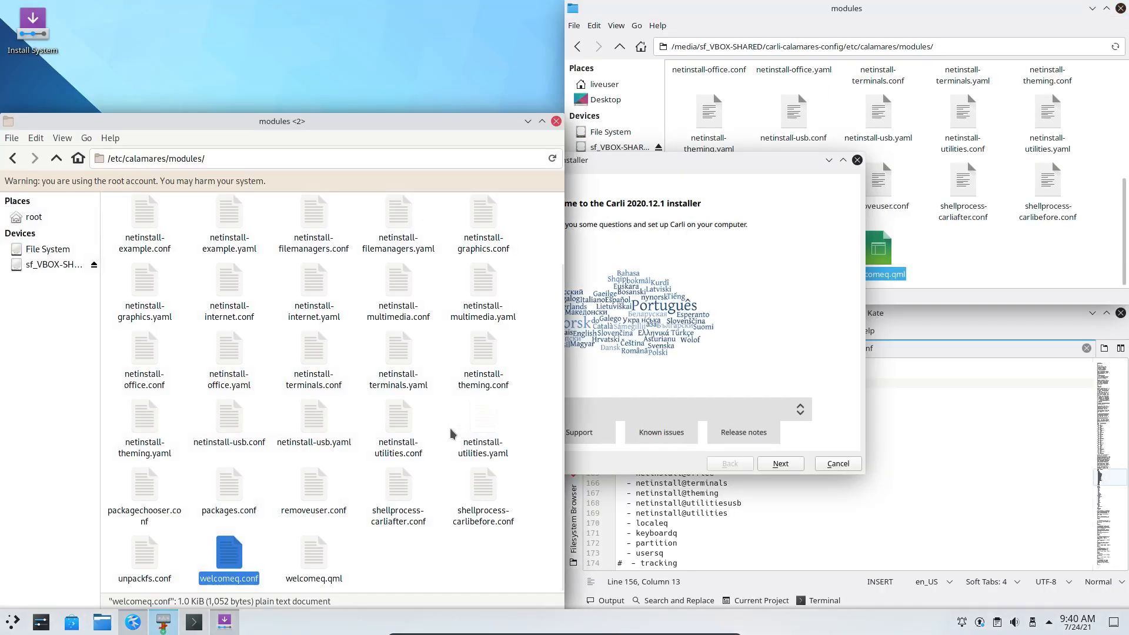
Try relocating welcomeq.qml by moving it from /etc/calamares/modules into /etc/calamares/branding/default
click(276, 555)
click(314, 556)
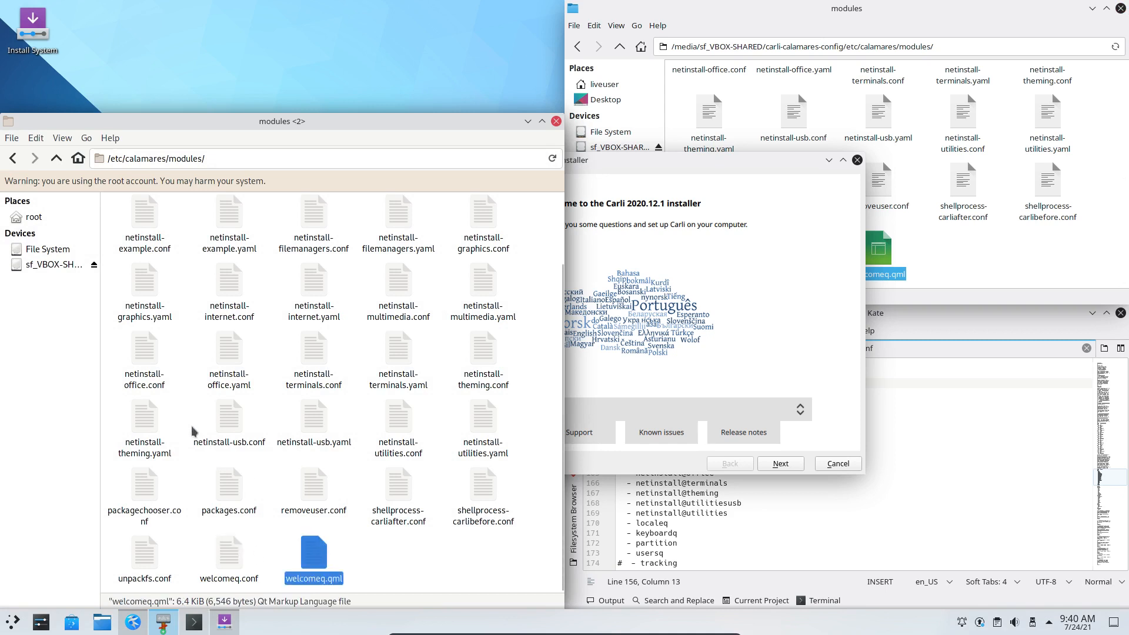
click(57, 159)
double_click(131, 220)
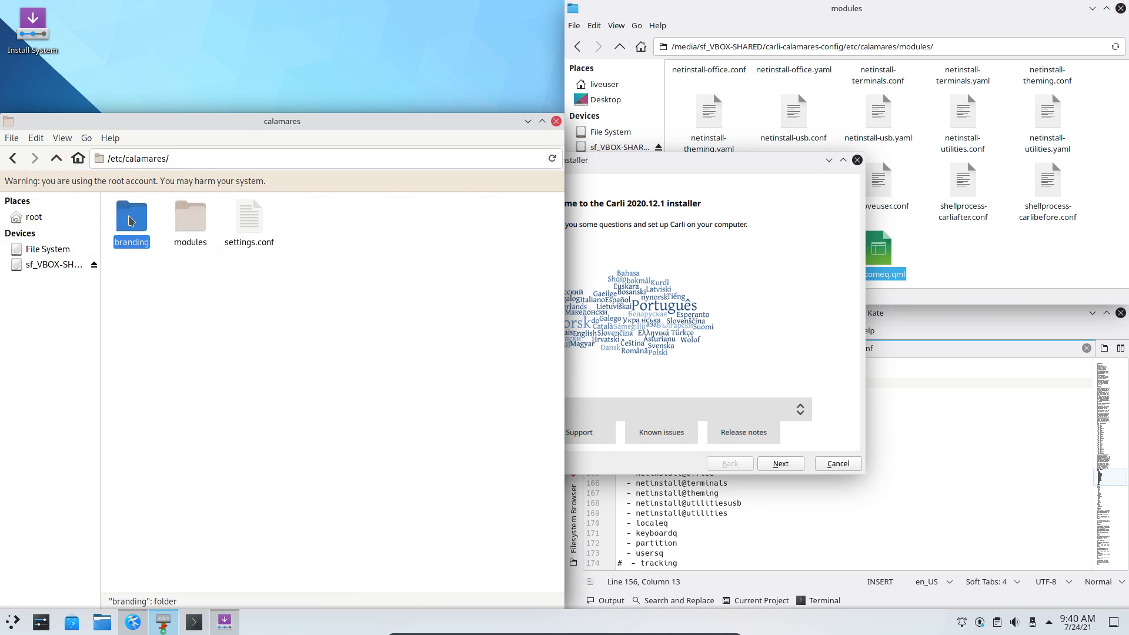
double_click(131, 220)
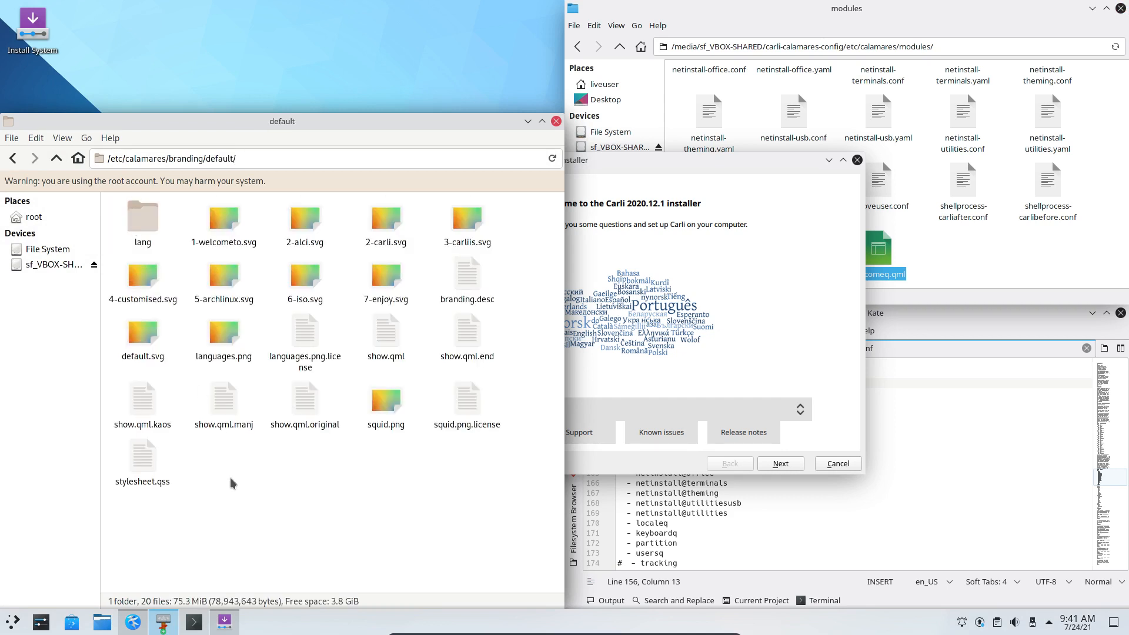
key(ctrl+v)
click(265, 488)
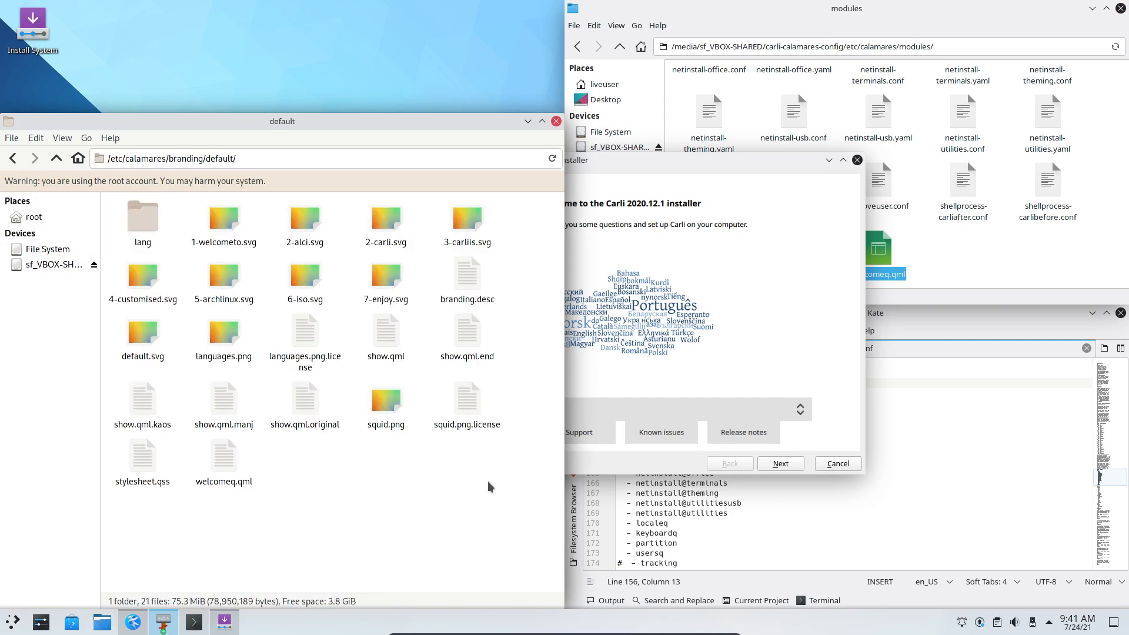
Restart the Carli installer to test its welcome page with welcomeq.qml in the branding folder, and quit it
click(726, 379)
click(839, 463)
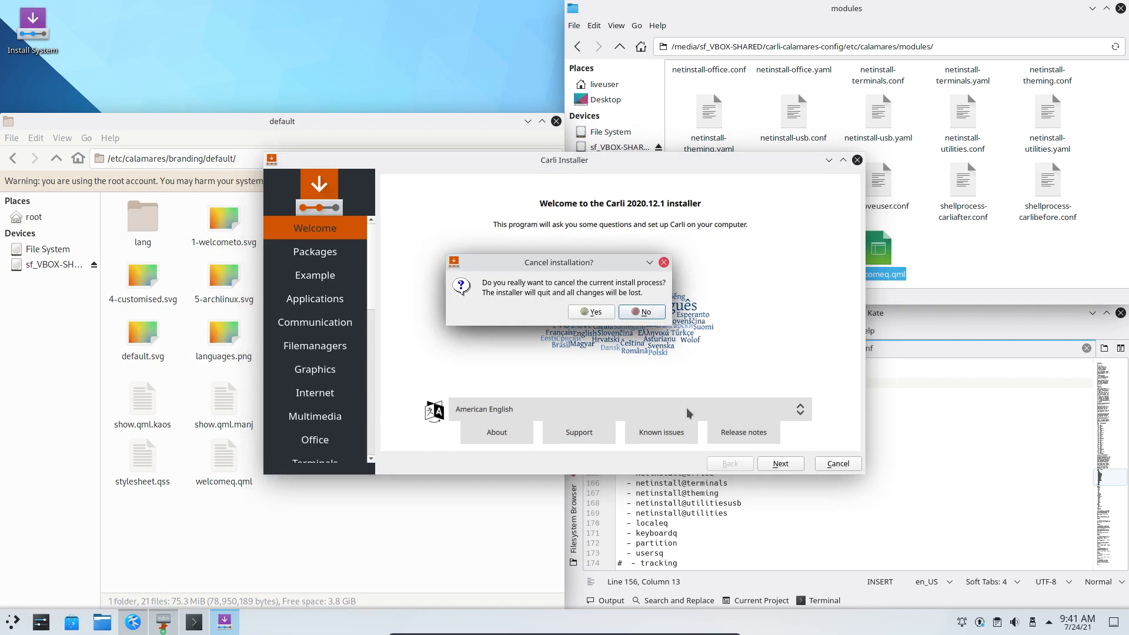
click(612, 311)
click(36, 50)
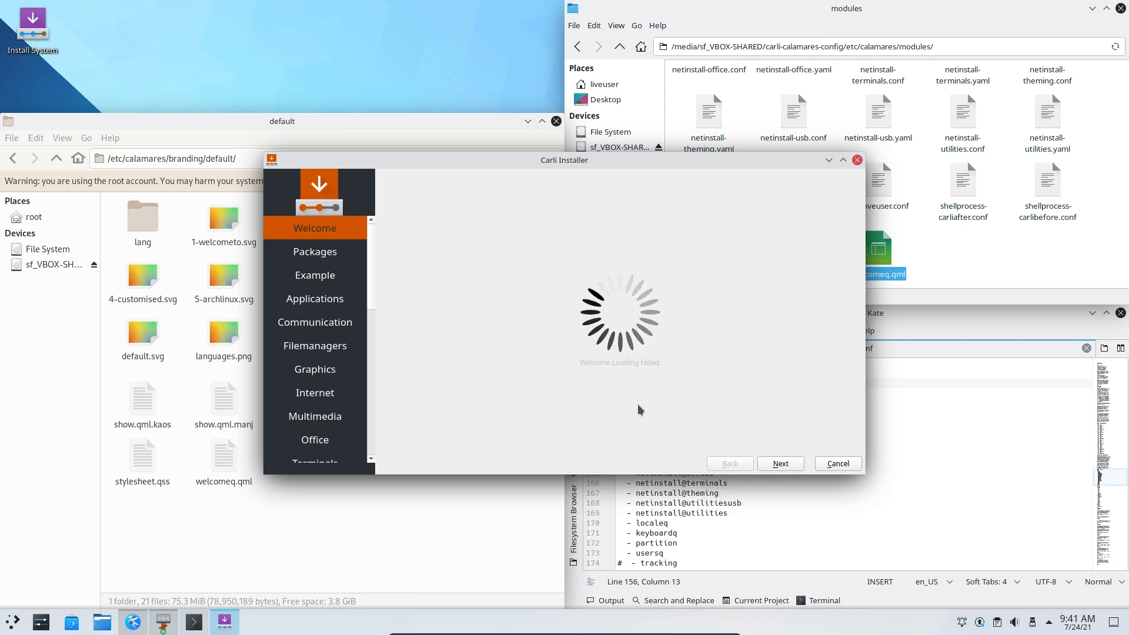
click(835, 464)
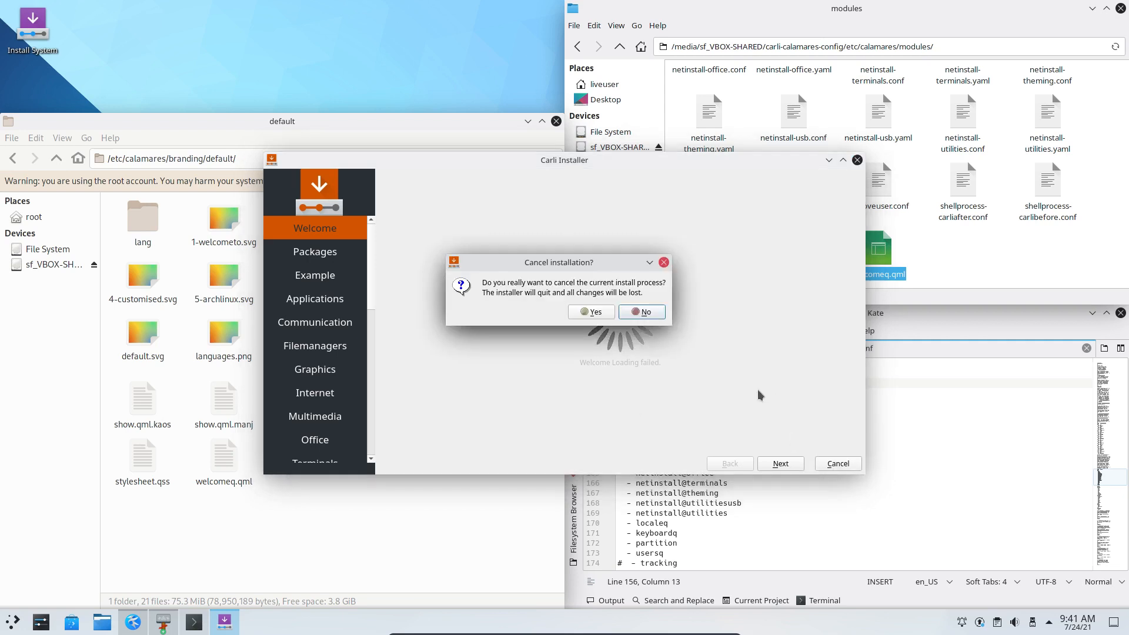
click(589, 312)
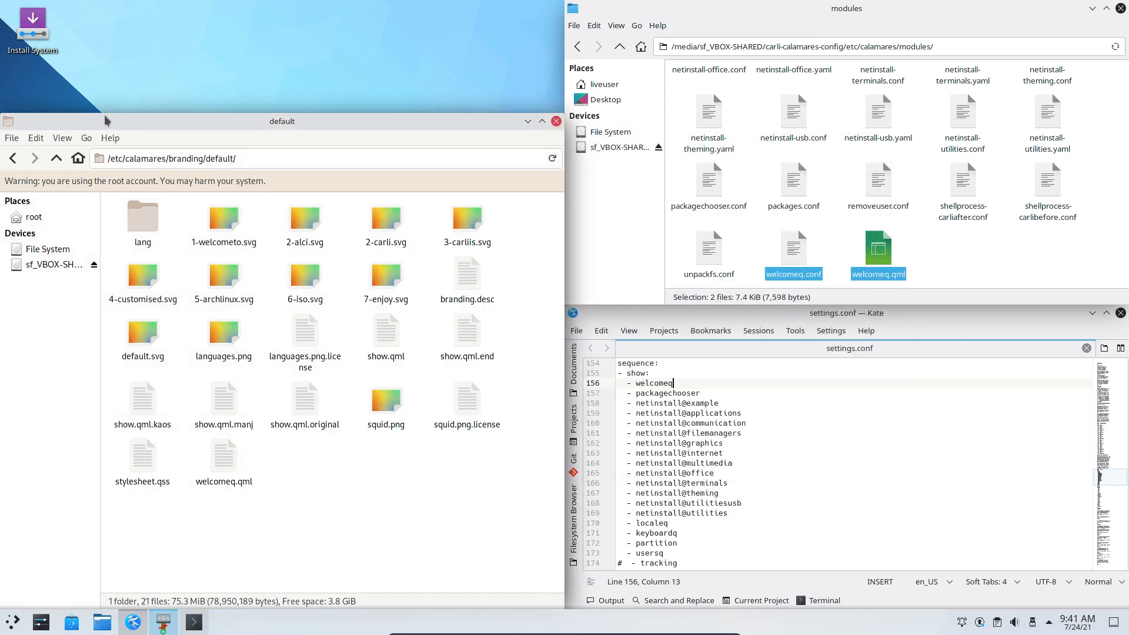
Move welcomeq.qml from branding/default back into /etc/calamares/modules and start the Carli installer again
click(214, 483)
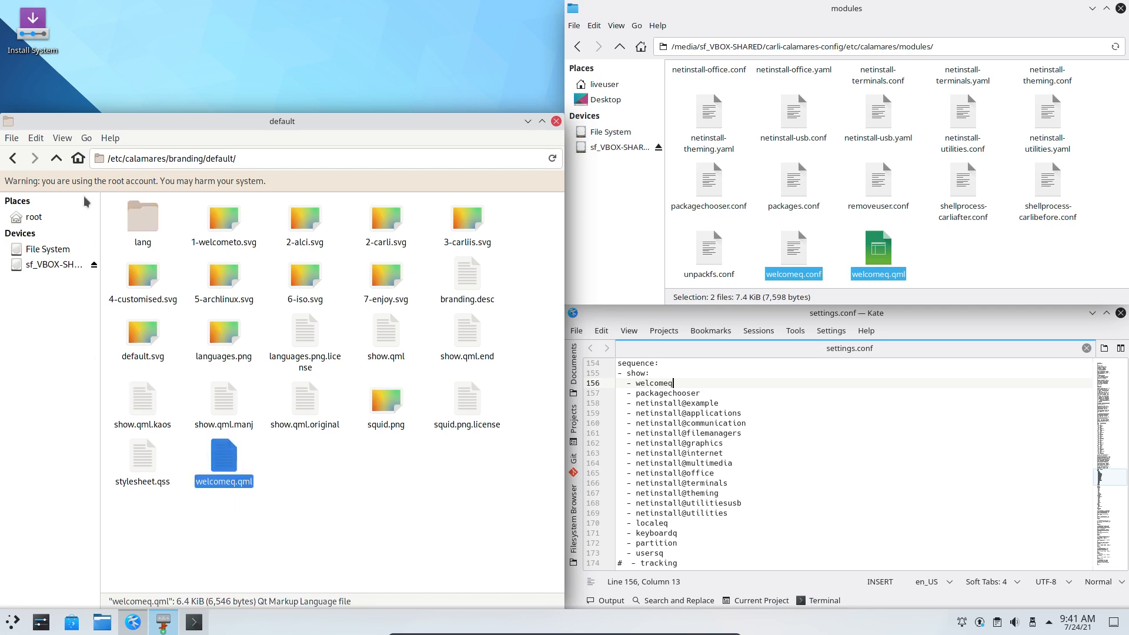
click(56, 159)
click(57, 160)
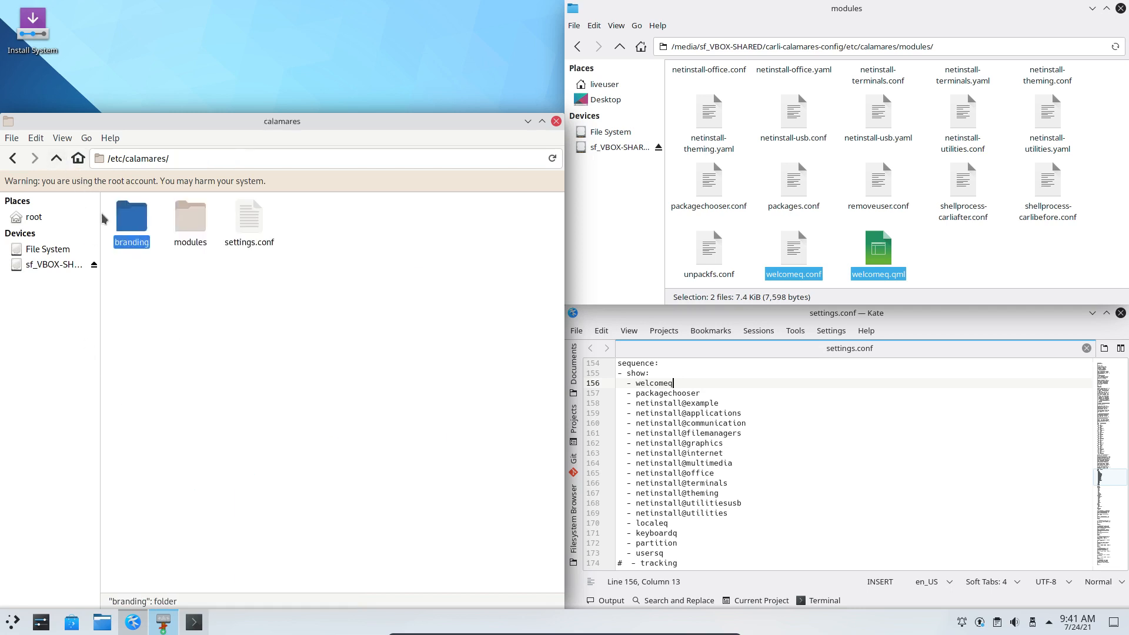
click(196, 226)
double_click(196, 227)
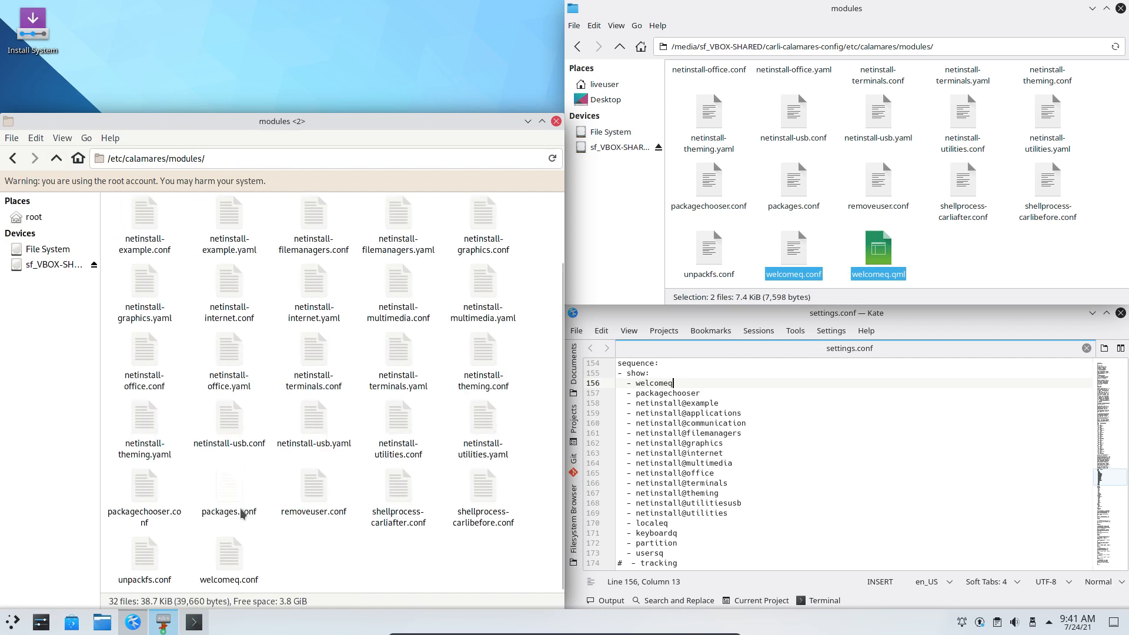
key(ctrl+v)
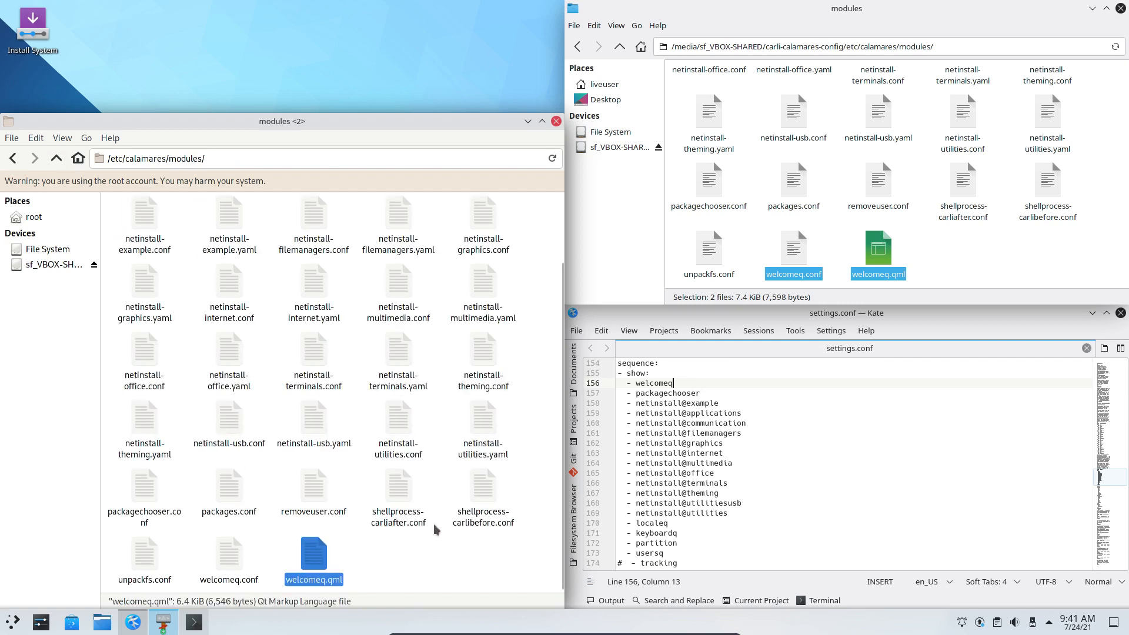
double_click(33, 30)
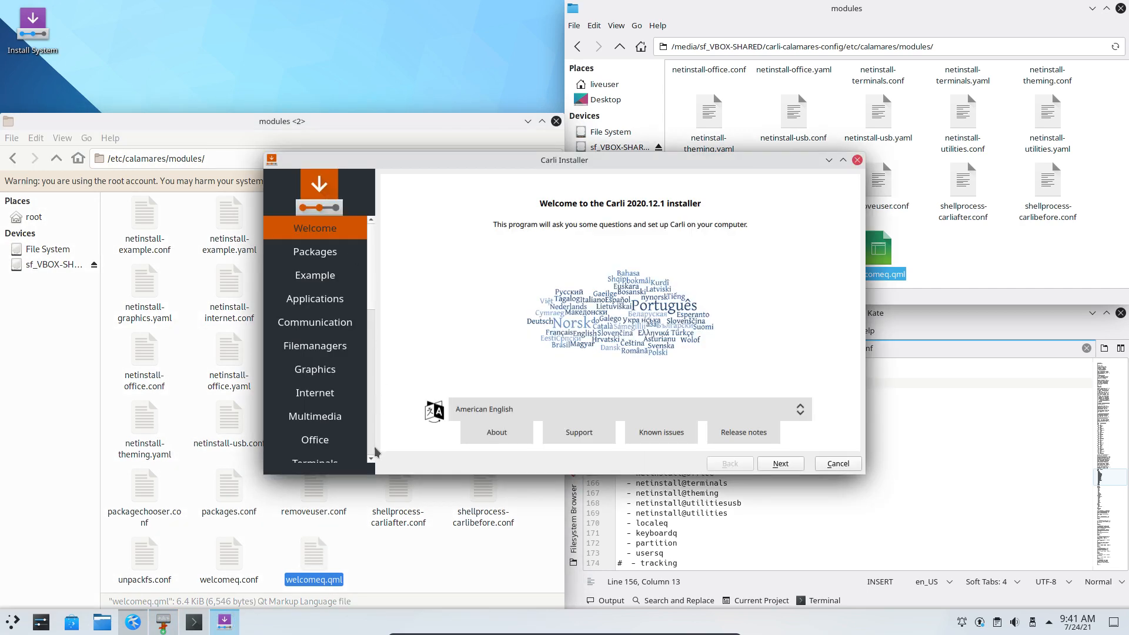
Dismiss the application chooser for welcomeq.qml and set the keyboard layout in a new terminal with setxkbmap be
double_click(315, 564)
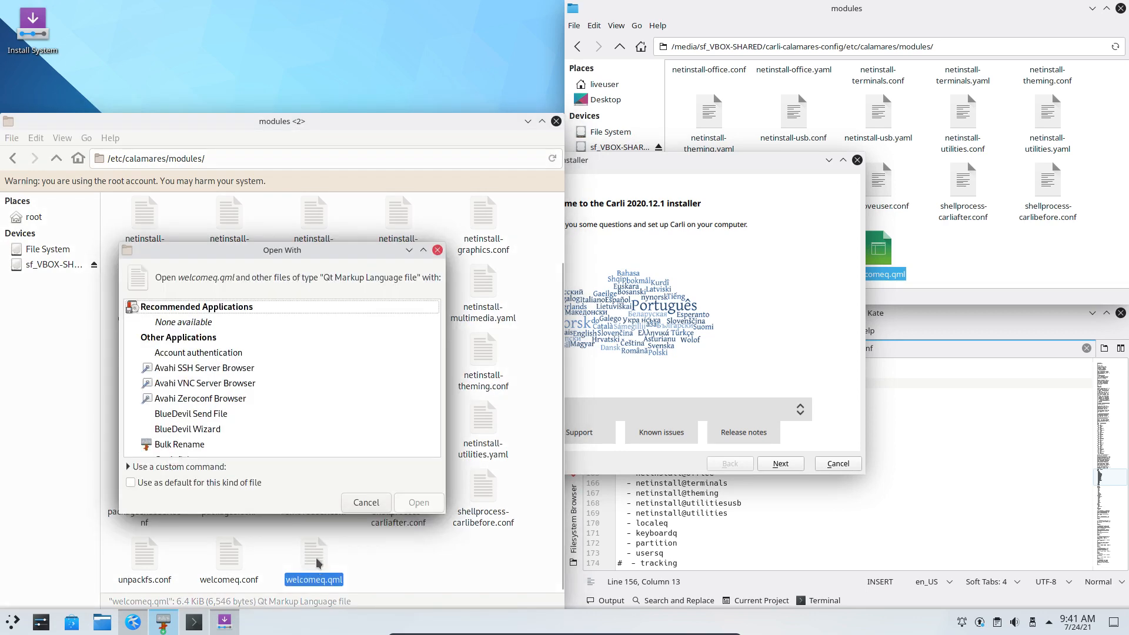
click(367, 504)
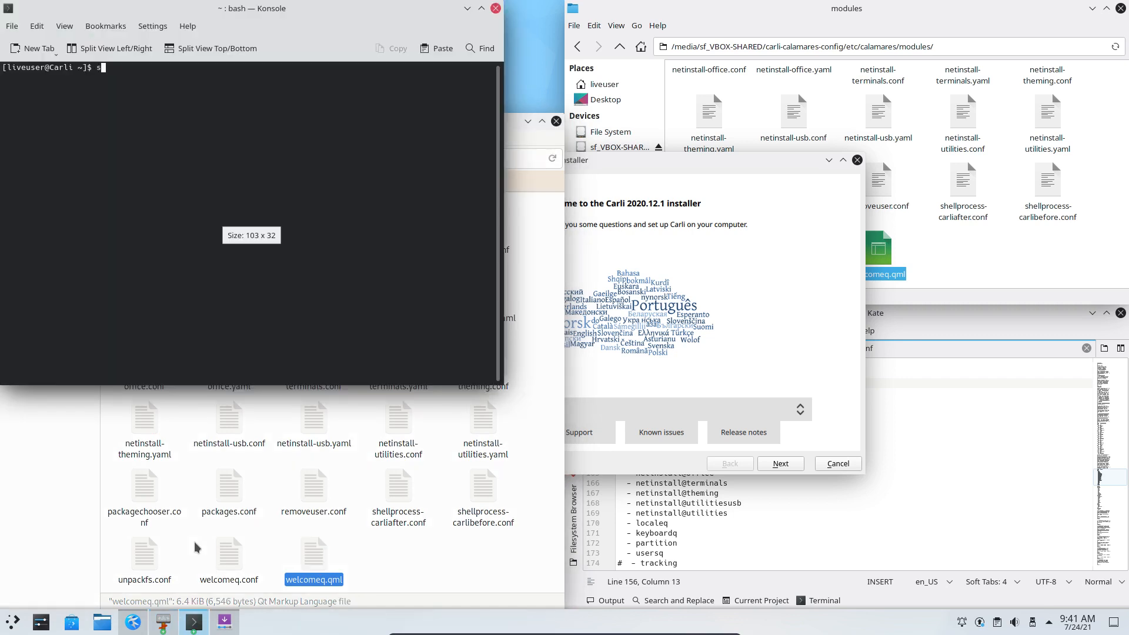
text(udo p)
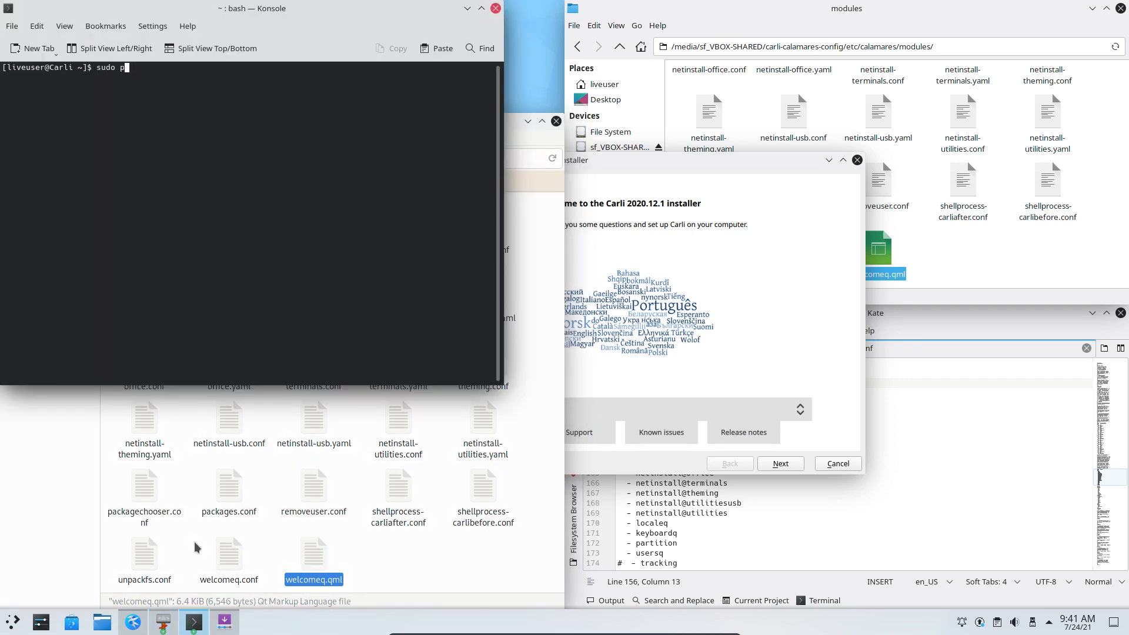
key(BackSpace)
key(BackSpace)
key(BackSpace)
key(BackSpace)
key(BackSpace)
key(BackSpace)
text(yq)
key(BackSpace)
key(BackSpace)
key(BackSpace)
text(setxkbmap be)
key(Return)
Try to install sublime-text with yay by selecting package 5, abort the process and close the terminal
text(ser@Carli ~]$ yay subl)
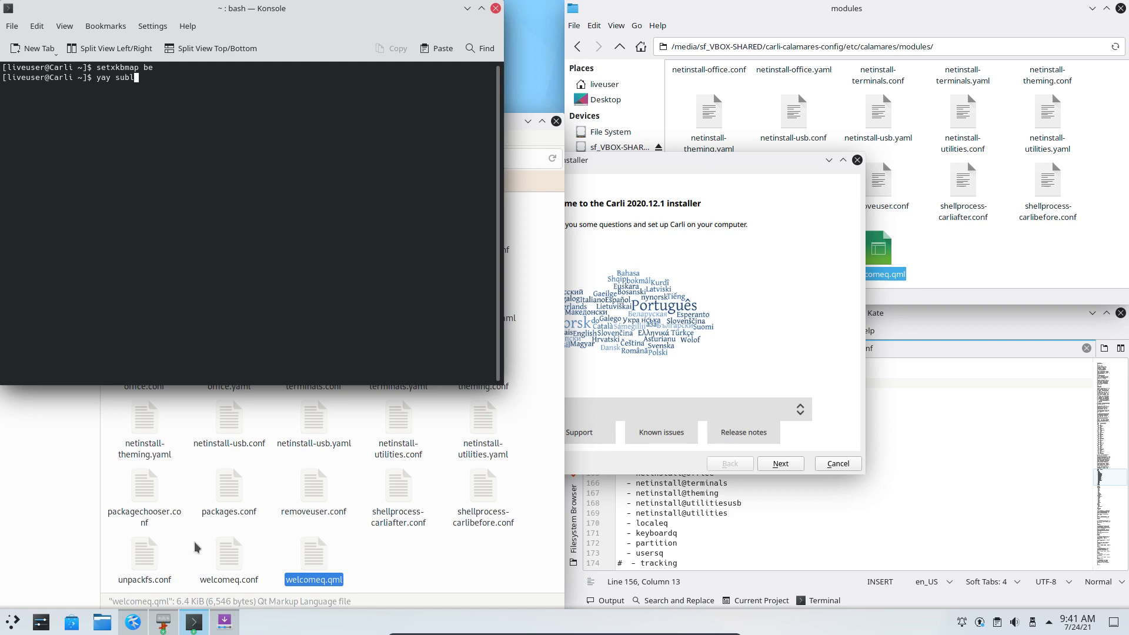
text(ime-text)
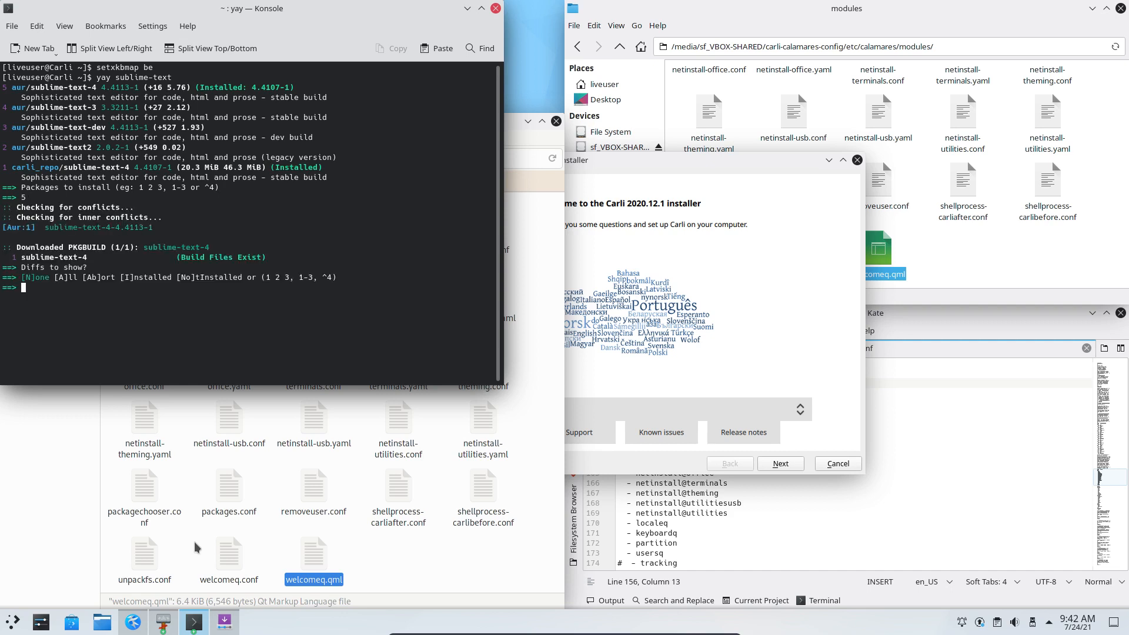
key(ctrl+c)
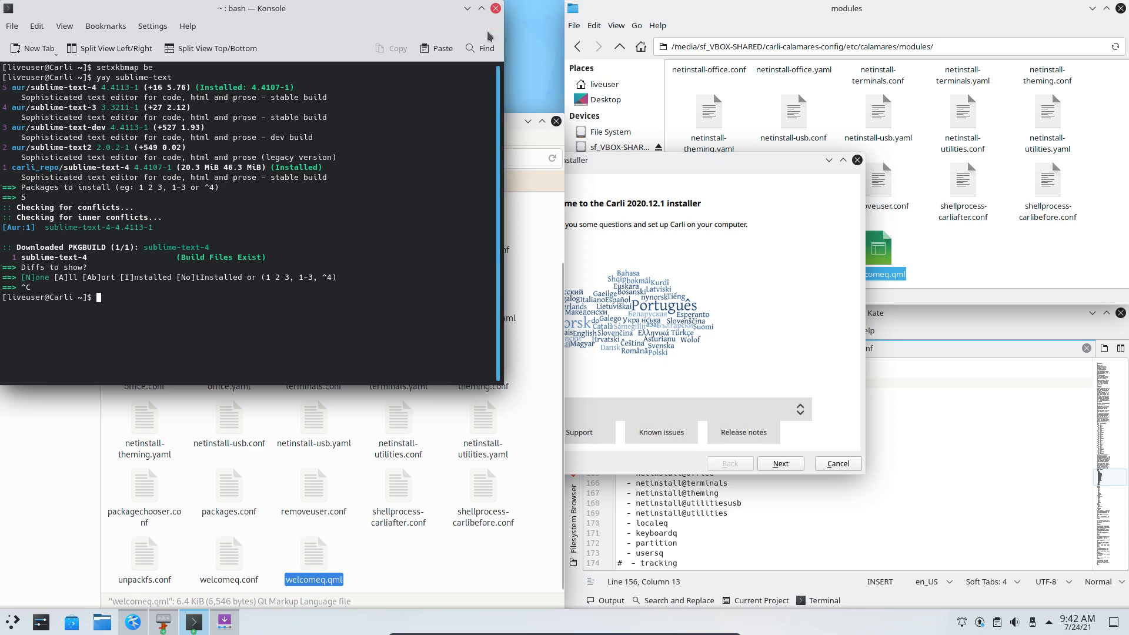
click(496, 9)
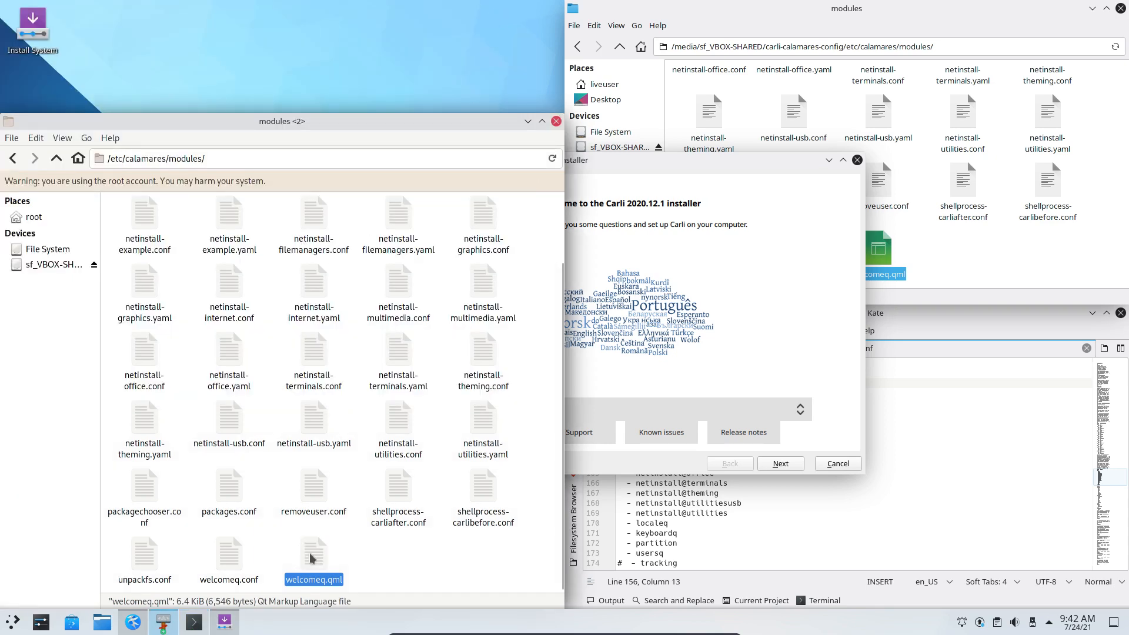
Open welcomeq.qml from /etc/calamares/modules with Sublime Text and make it the default for this file type
right_click(314, 553)
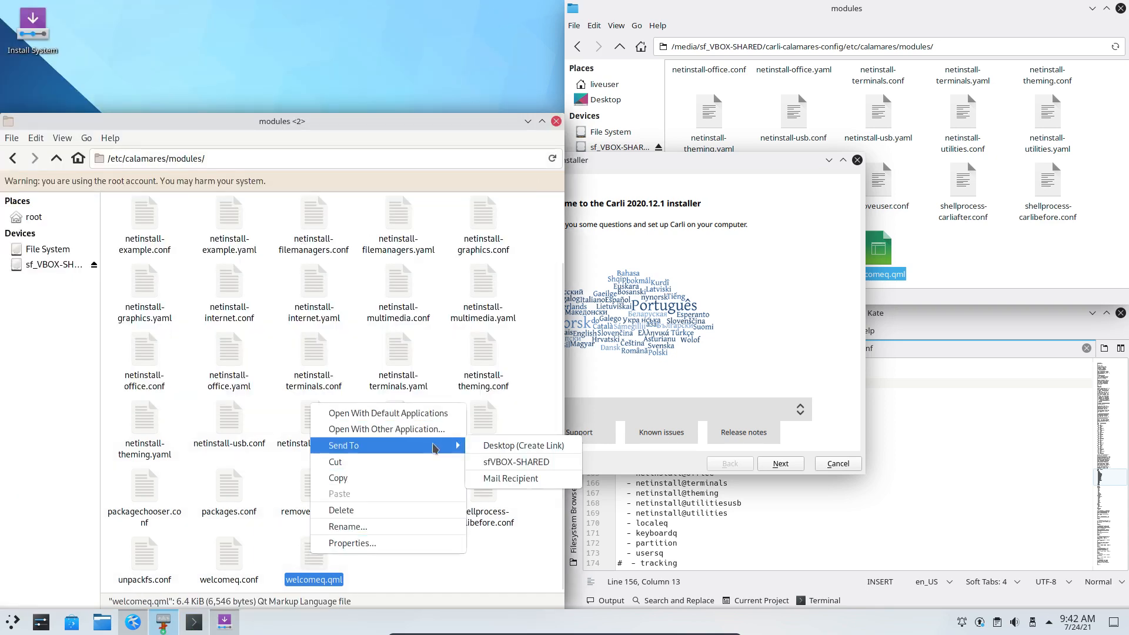
click(432, 428)
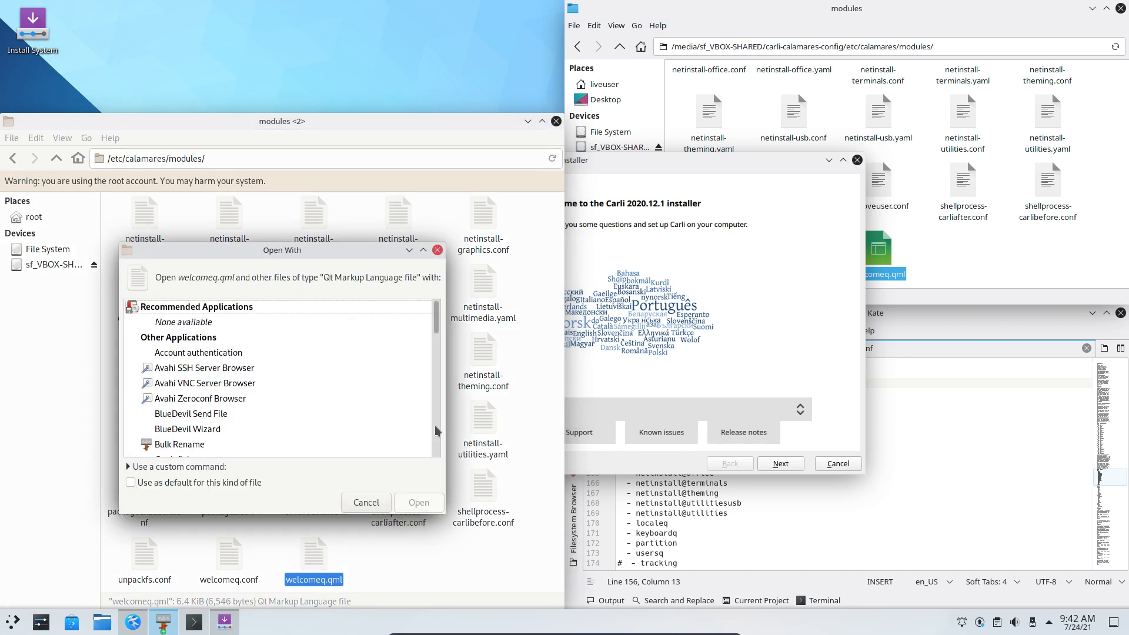
text(sub)
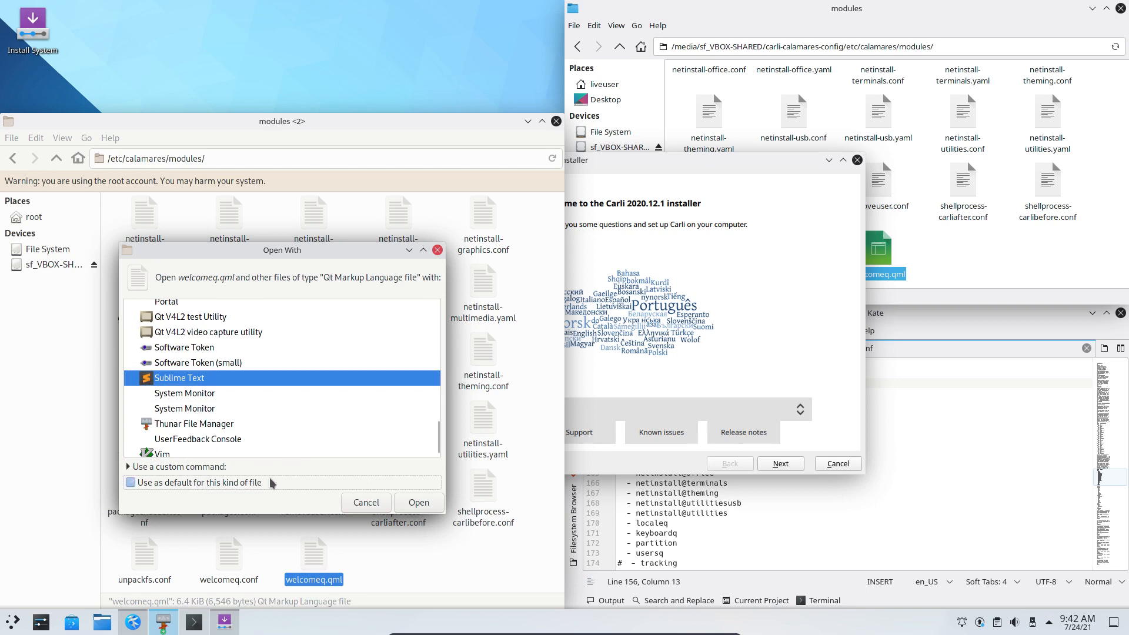
click(197, 483)
click(418, 503)
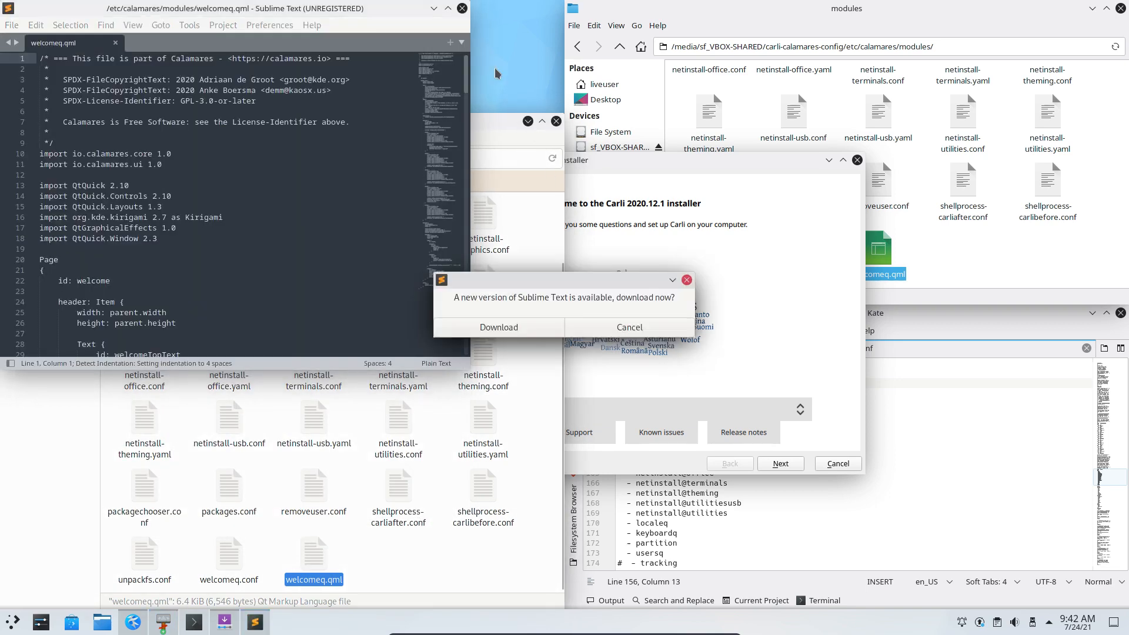
Dismiss the Sublime Text update prompt and maximise the editor window showing welcomeq.qml
click(448, 8)
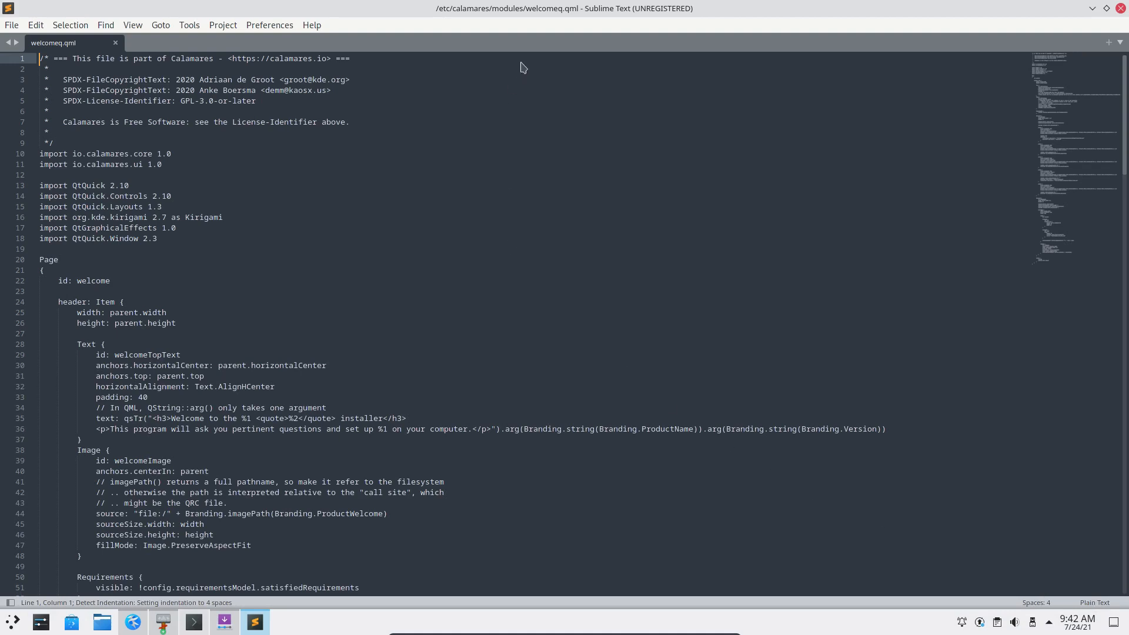
drag(568, 10, 547, 558)
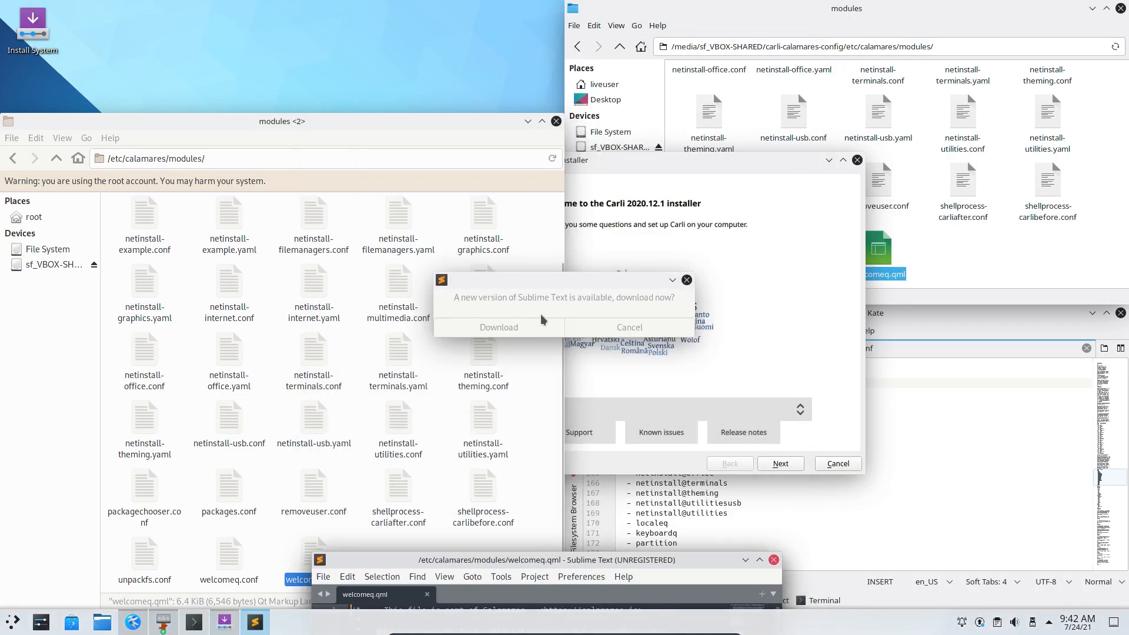
click(583, 330)
click(583, 329)
double_click(547, 560)
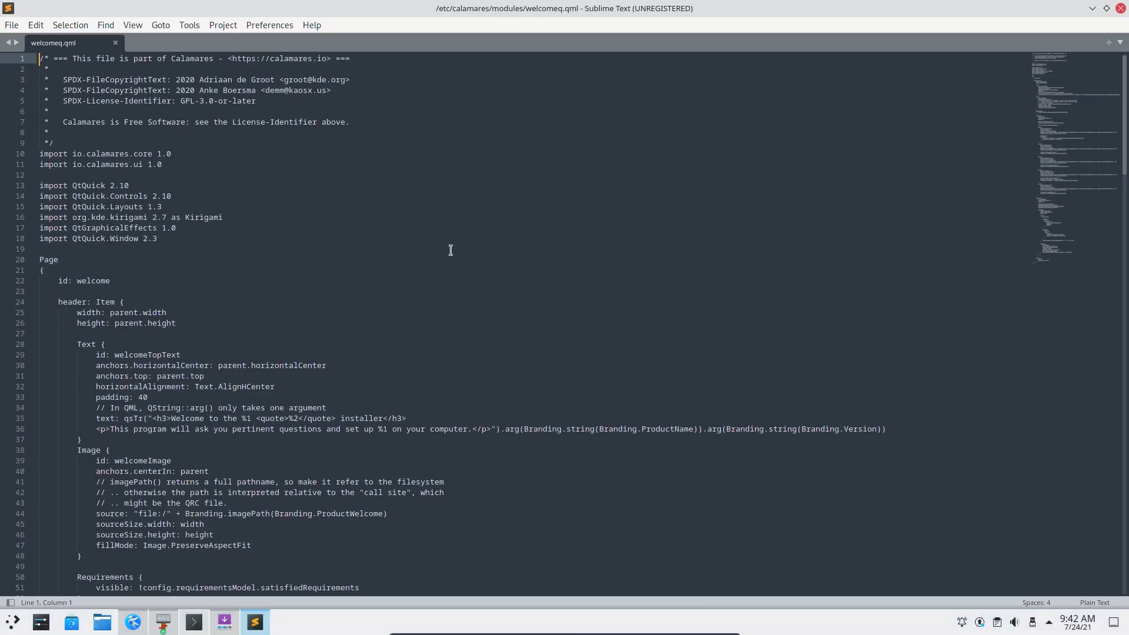
Enlarge the text, examine the welcomeTopText wording in welcomeq.qml, search the file for "some", and close Sublime Text
scroll(282, 289, up, 4)
scroll(281, 296, down, 6)
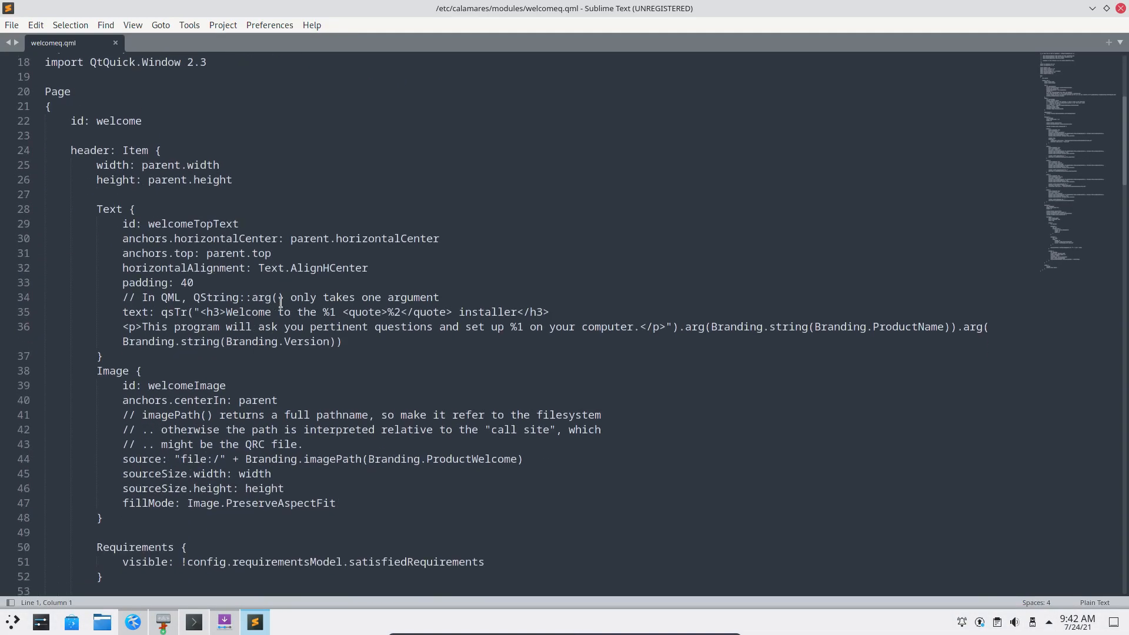
double_click(334, 312)
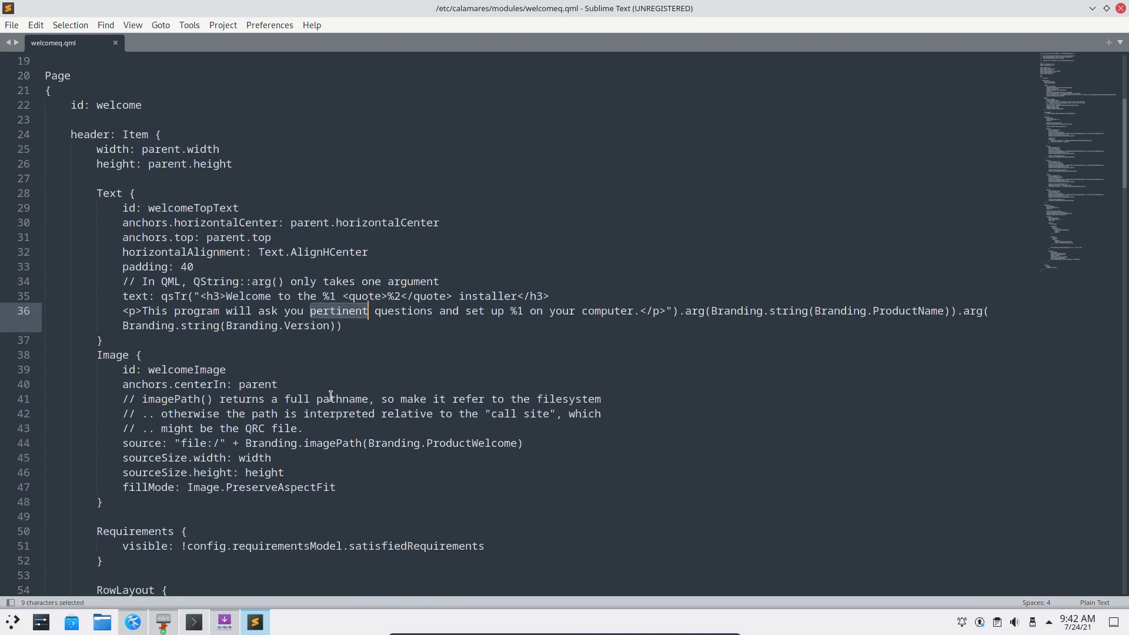
key(ctrl+f)
text(so=:e)
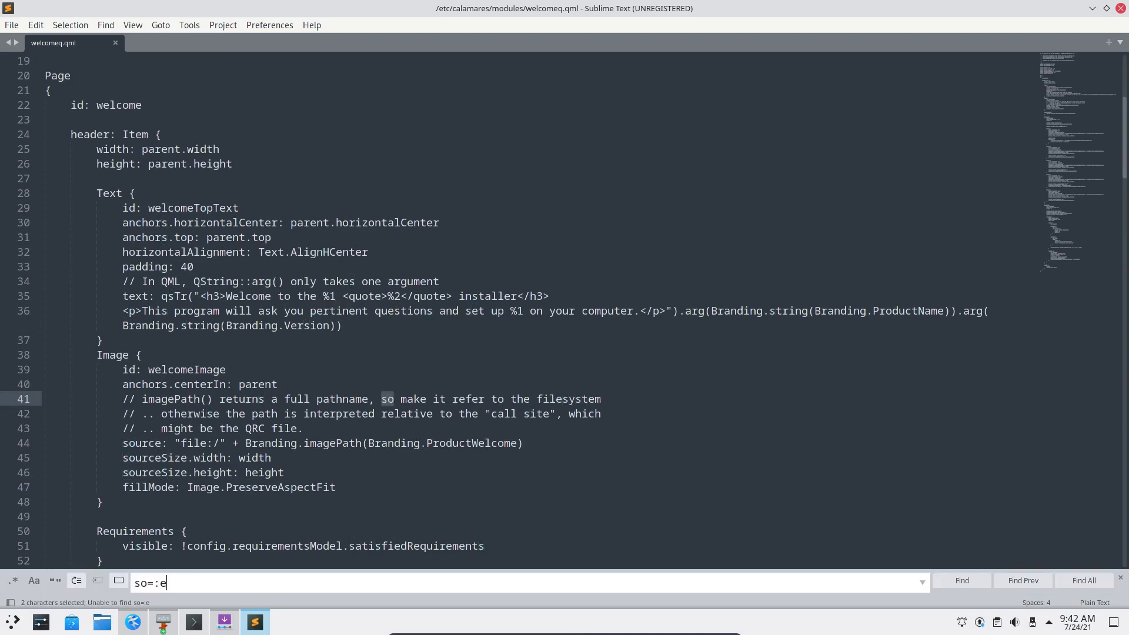
key(BackSpace)
key(BackSpace)
text(me)
click(1121, 9)
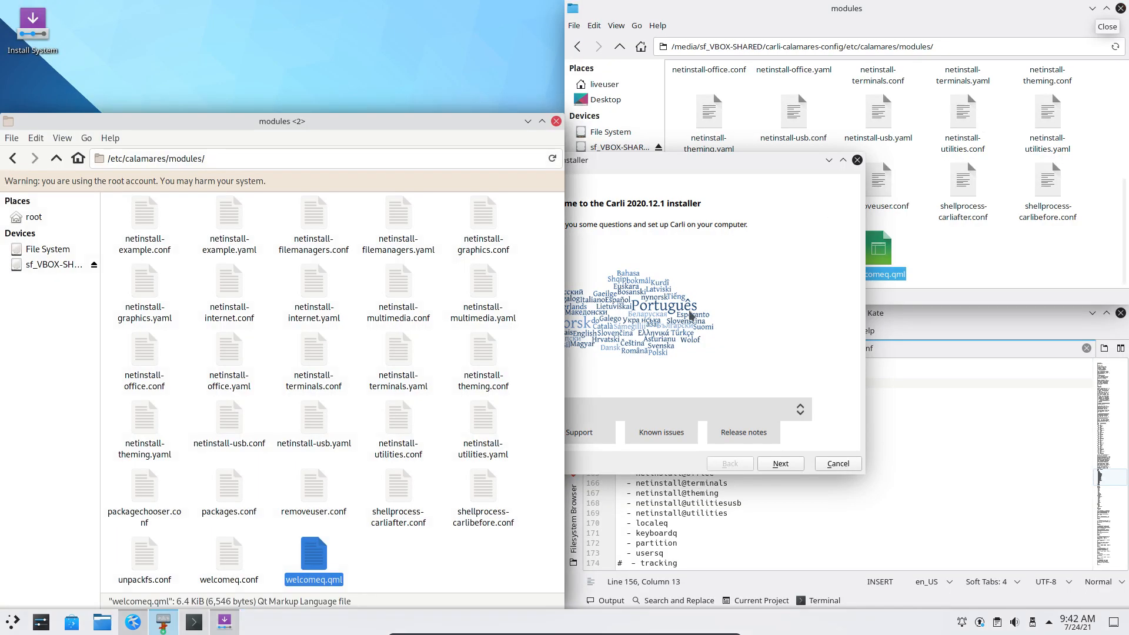
Bring the Carli installer to the front, view its list of languages and close the list without choosing one
click(318, 557)
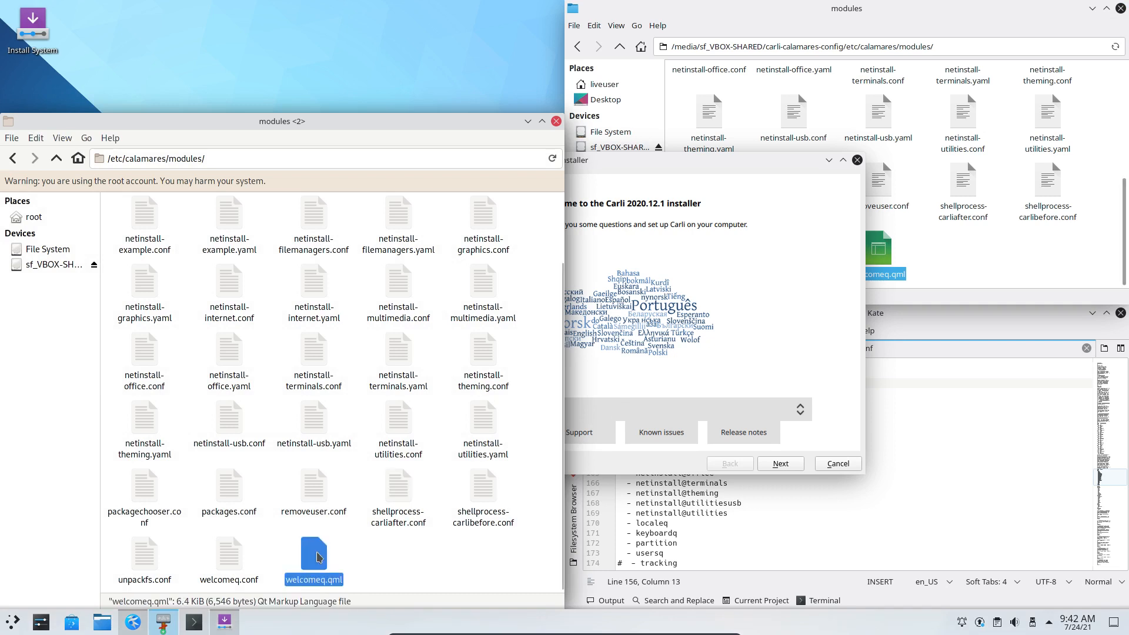
click(658, 383)
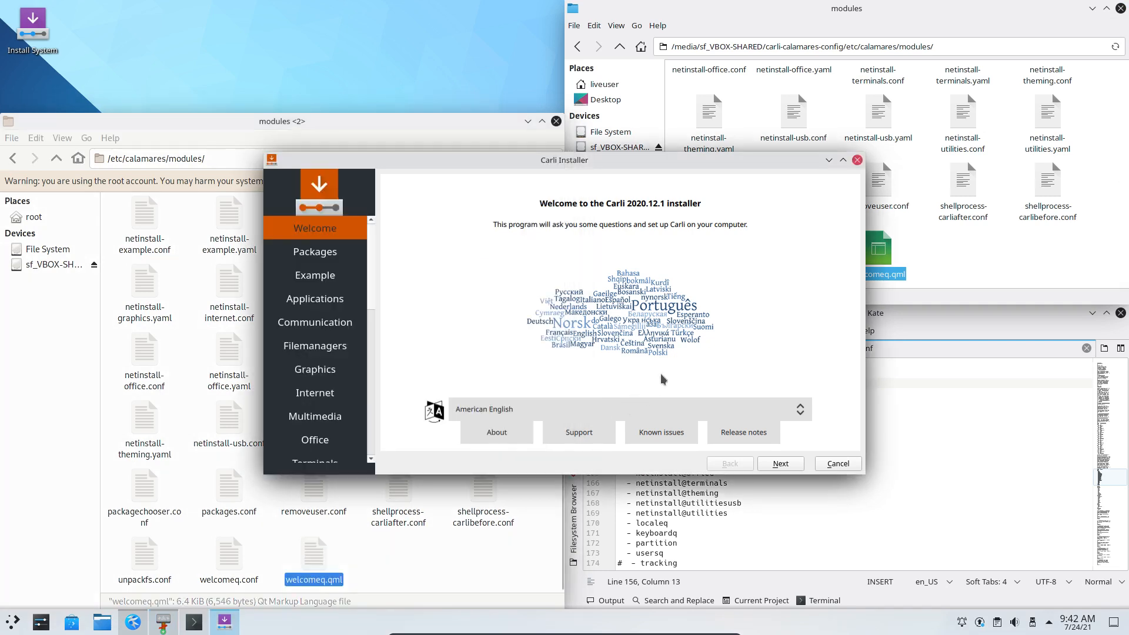
click(642, 409)
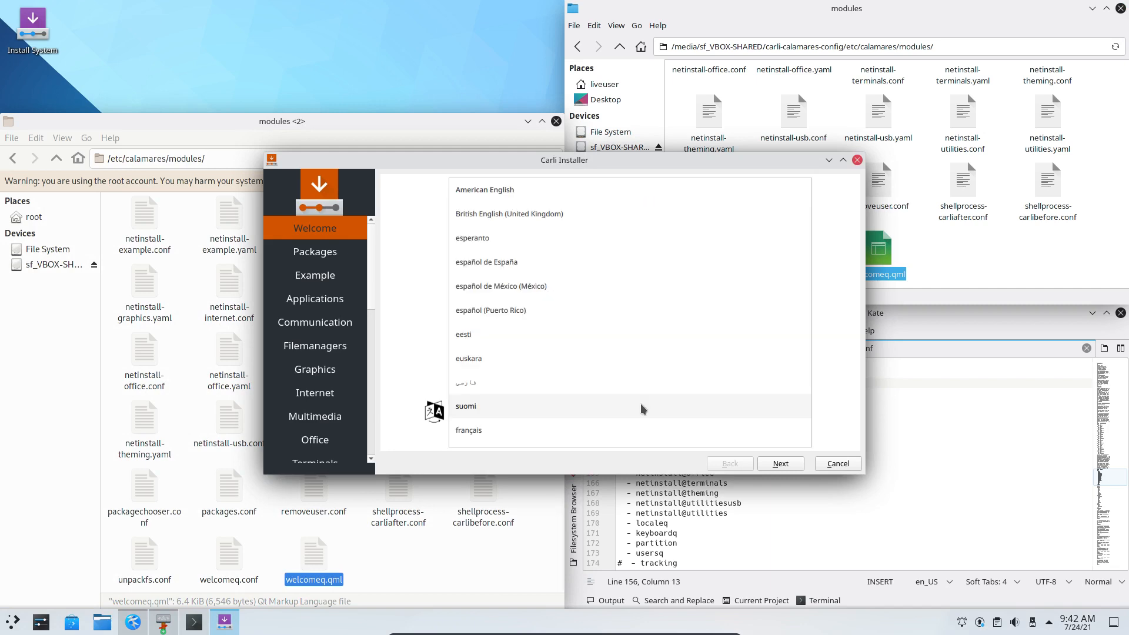
click(428, 357)
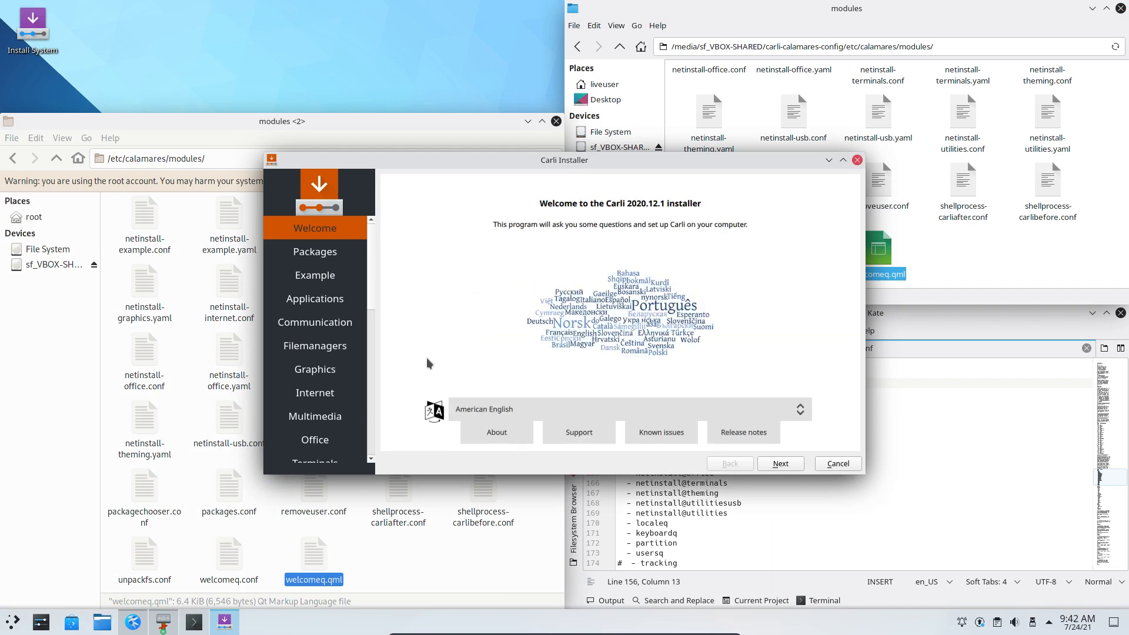
click(282, 553)
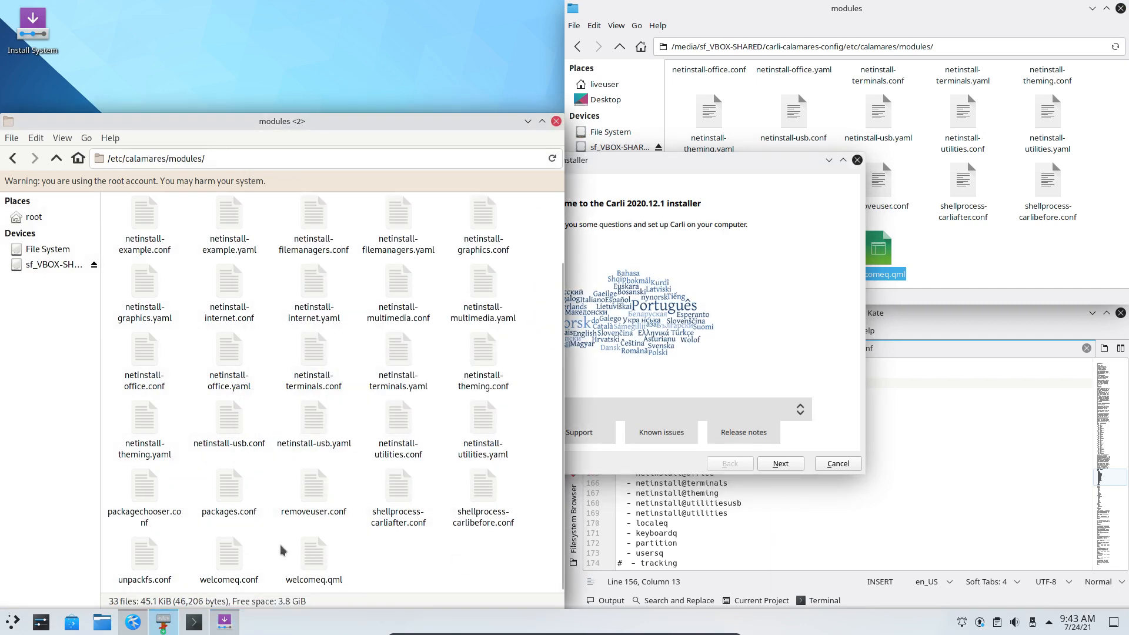
click(233, 554)
double_click(233, 554)
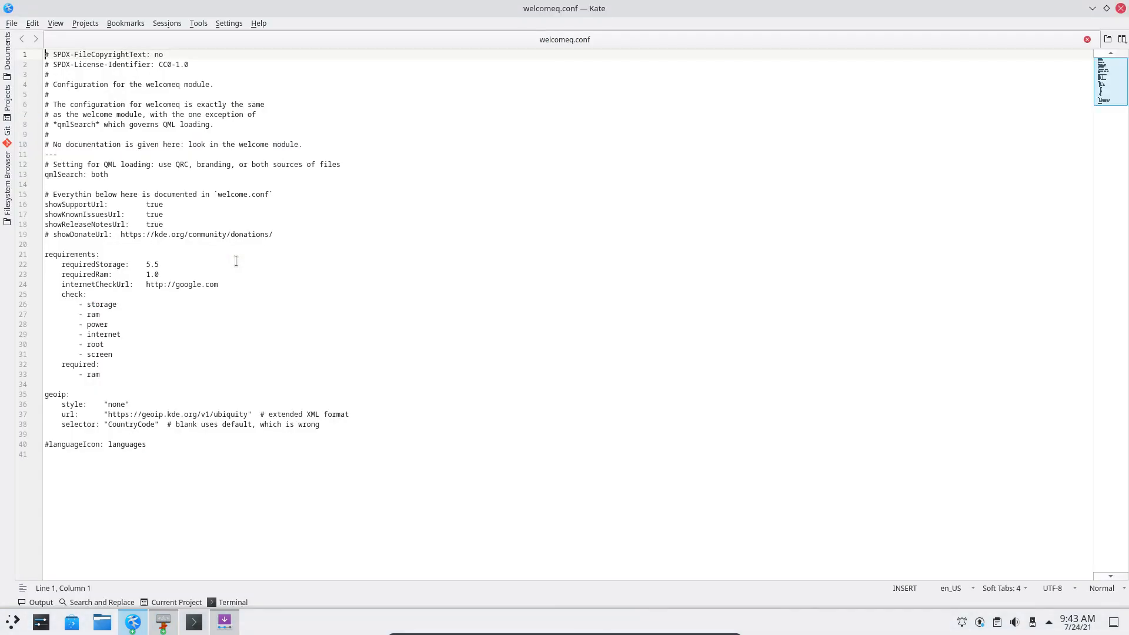
click(1107, 9)
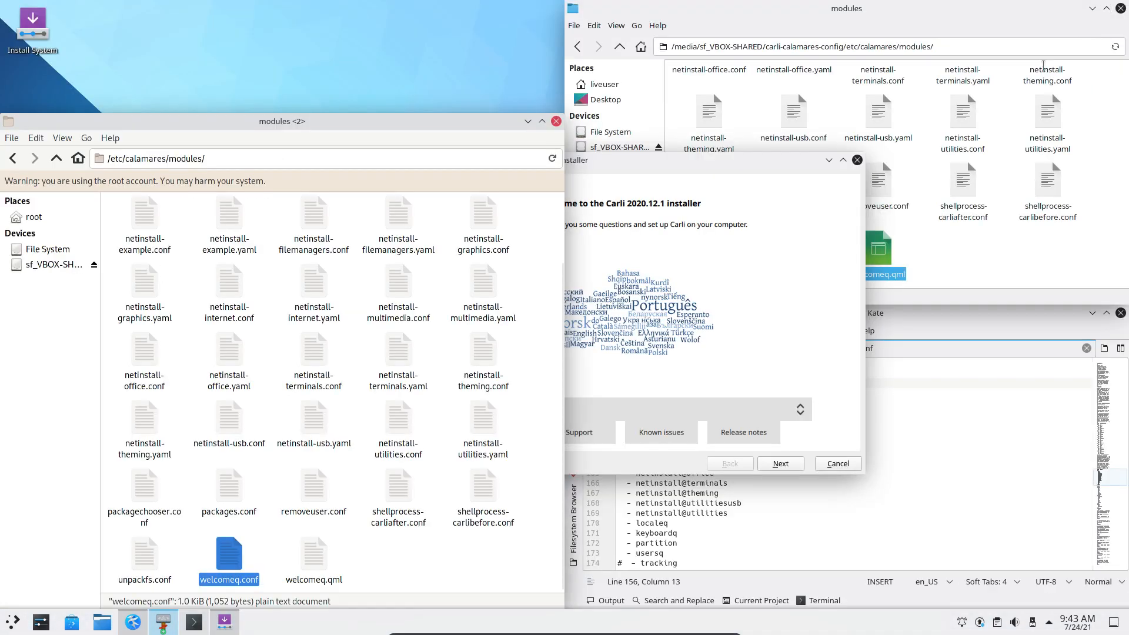
Open welcomeq.conf from /etc/calamares/modules with Sublime Text and dismiss the update prompt
right_click(241, 545)
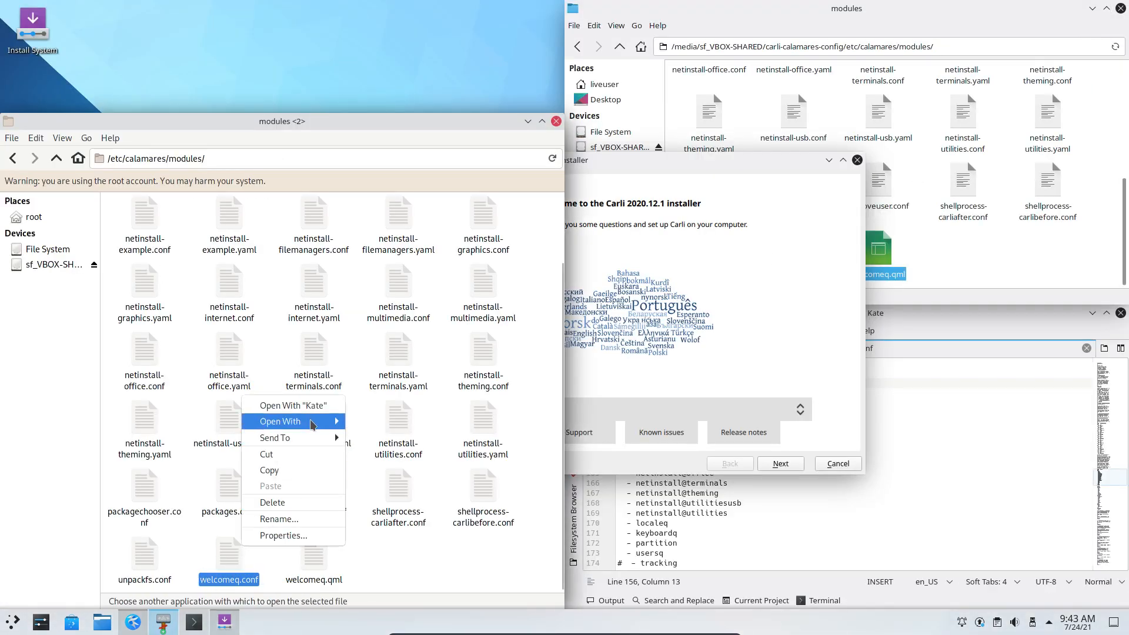
mouse_move(316, 424)
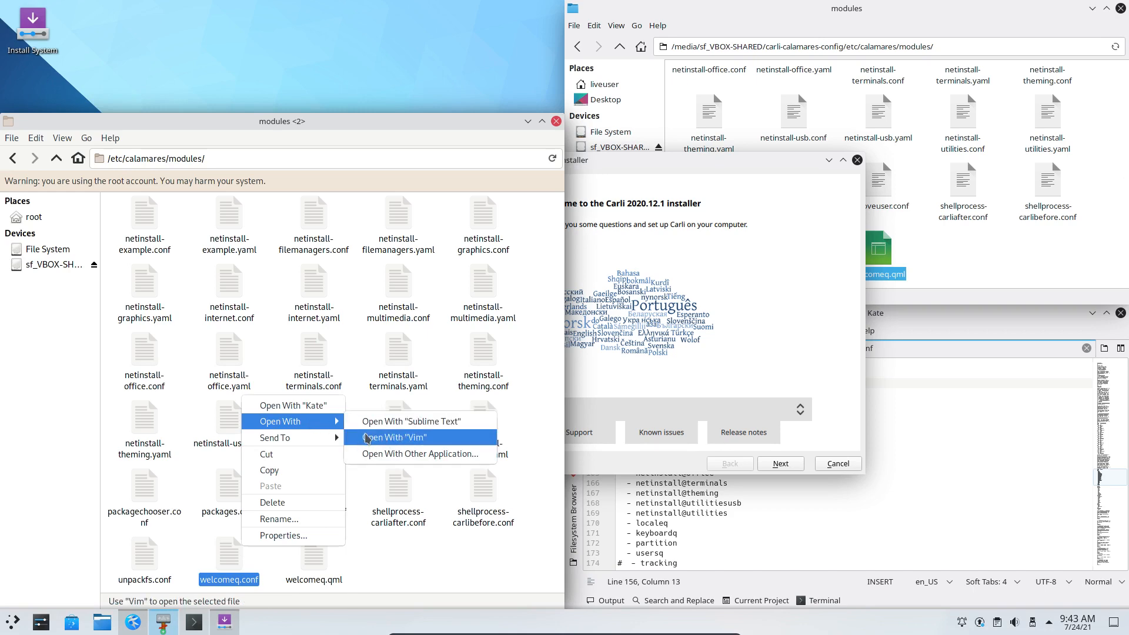
click(431, 456)
click(221, 340)
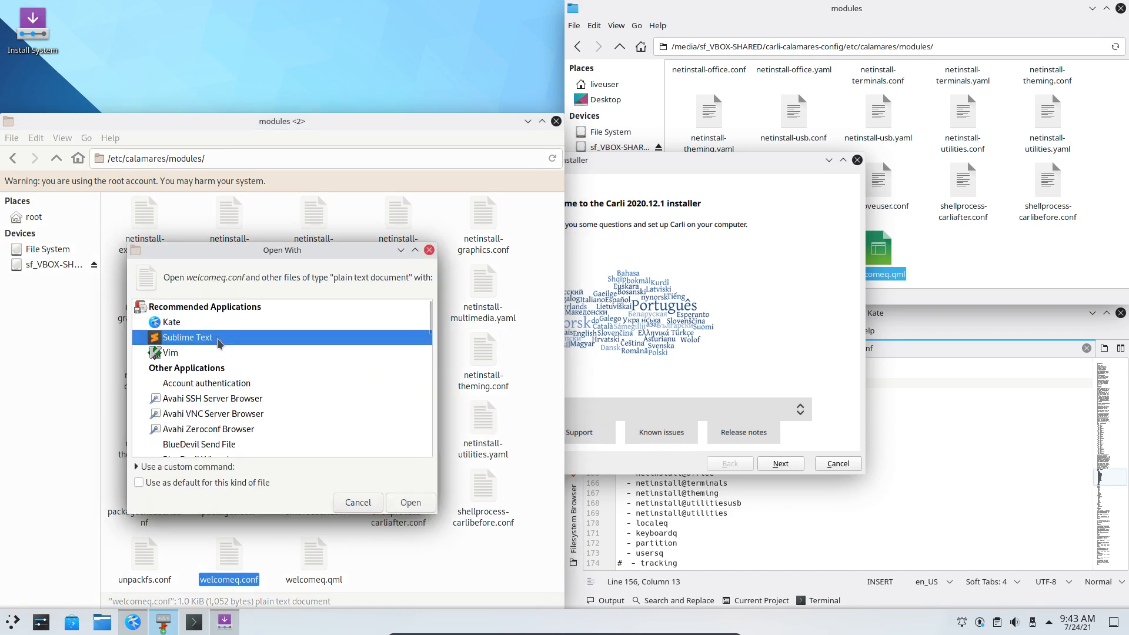
click(410, 502)
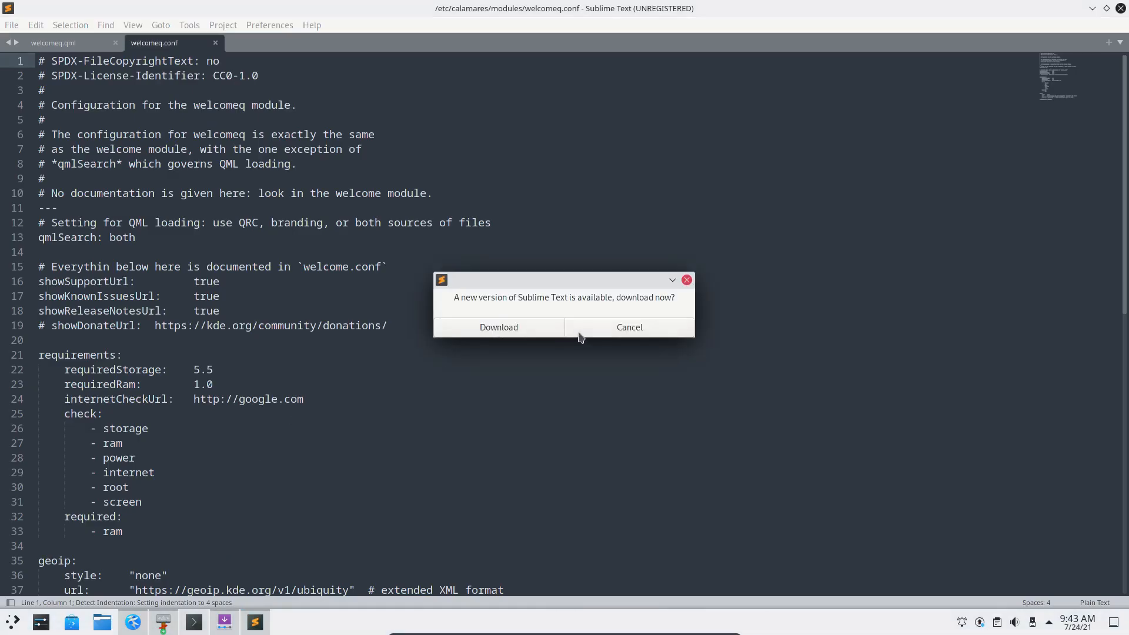
click(594, 331)
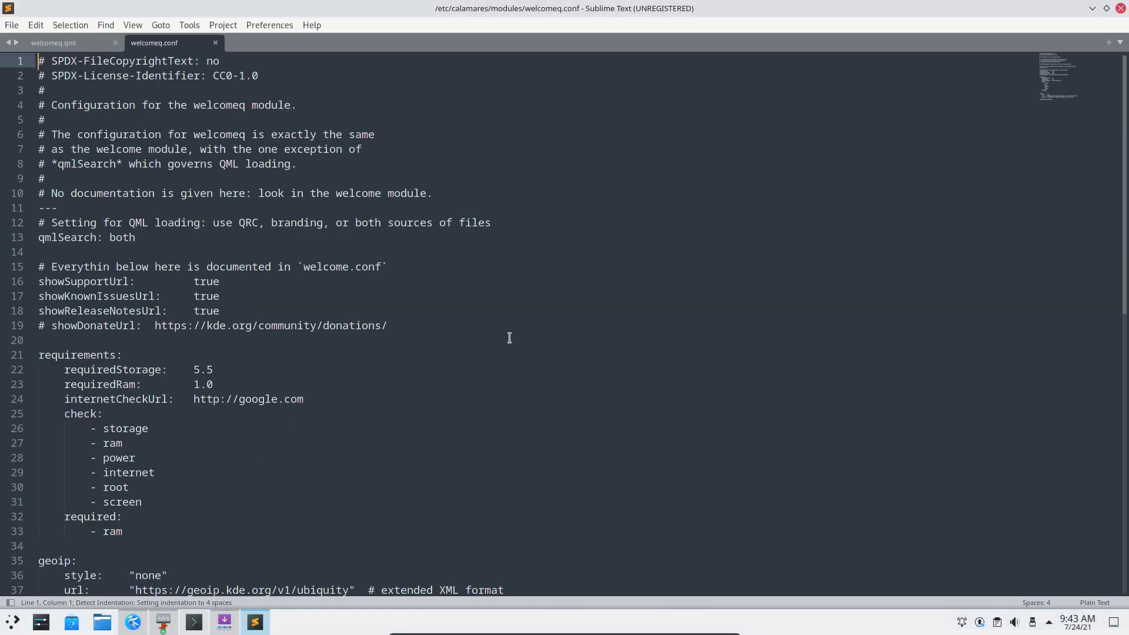
Set showSupportUrl and showKnownIssuesUrl to false in welcomeq.conf
click(217, 280)
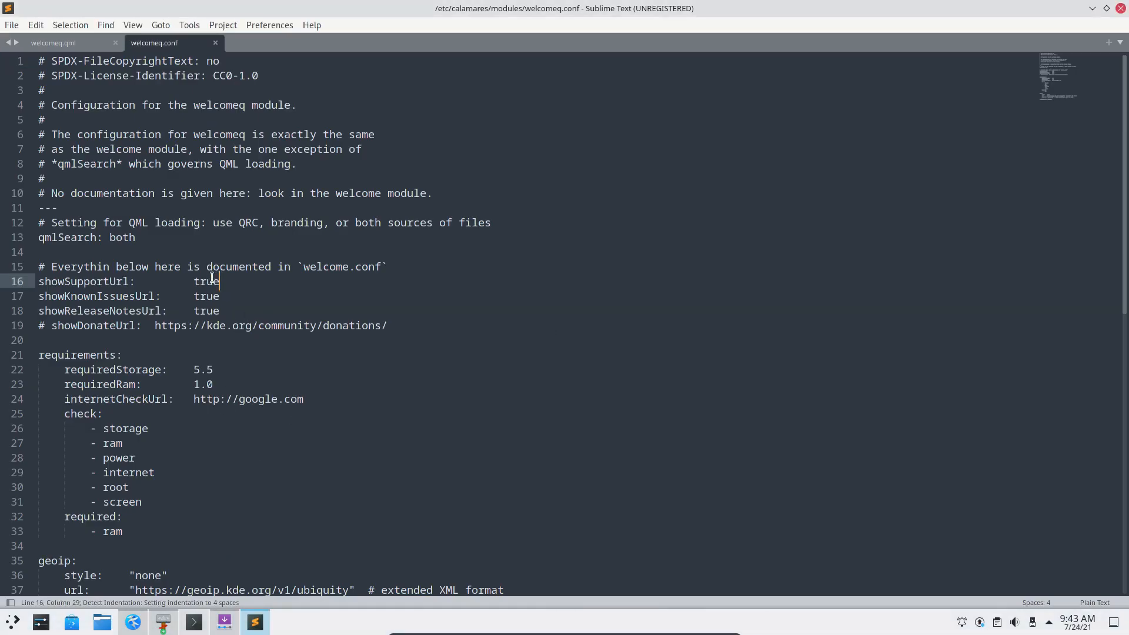
double_click(213, 283)
text(false)
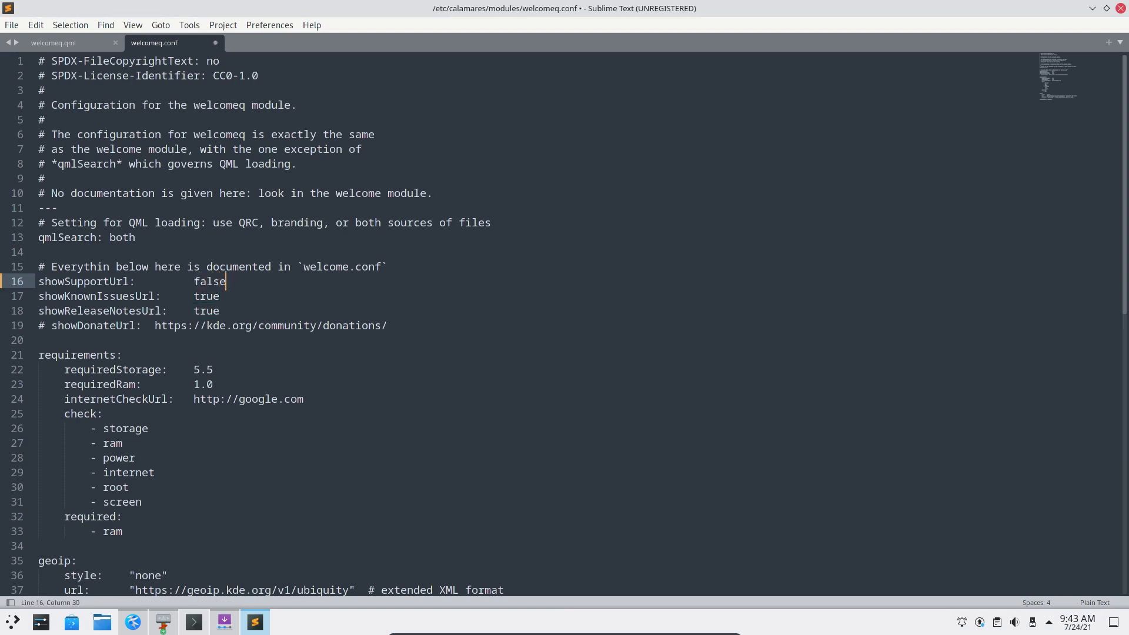
double_click(198, 296)
text(f)
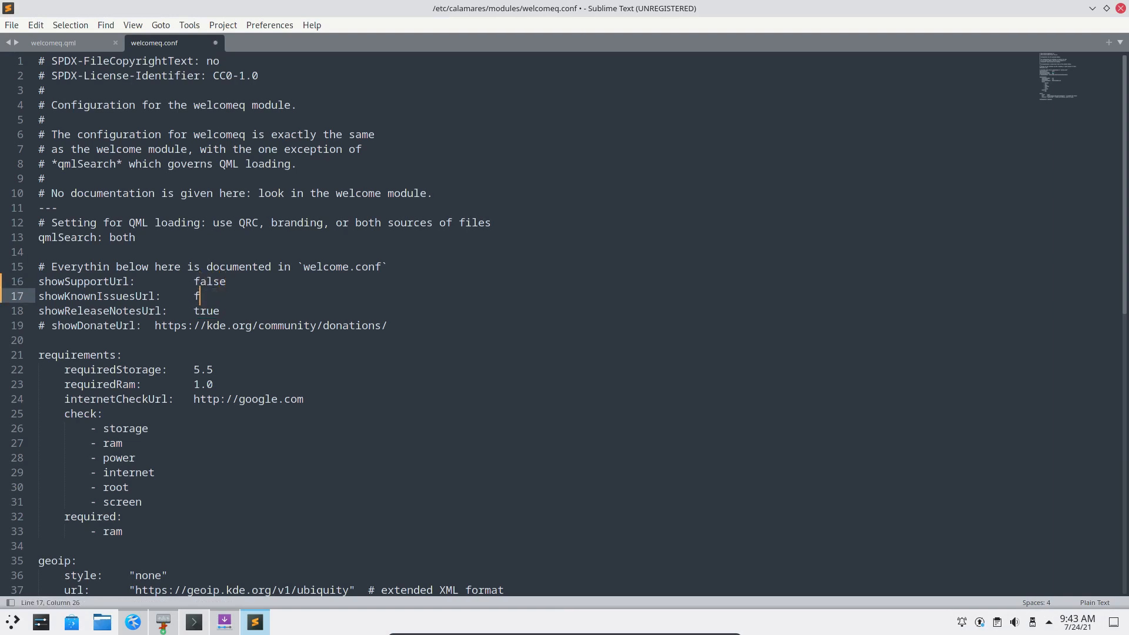
text(alse)
triple_click(199, 308)
text(flase)
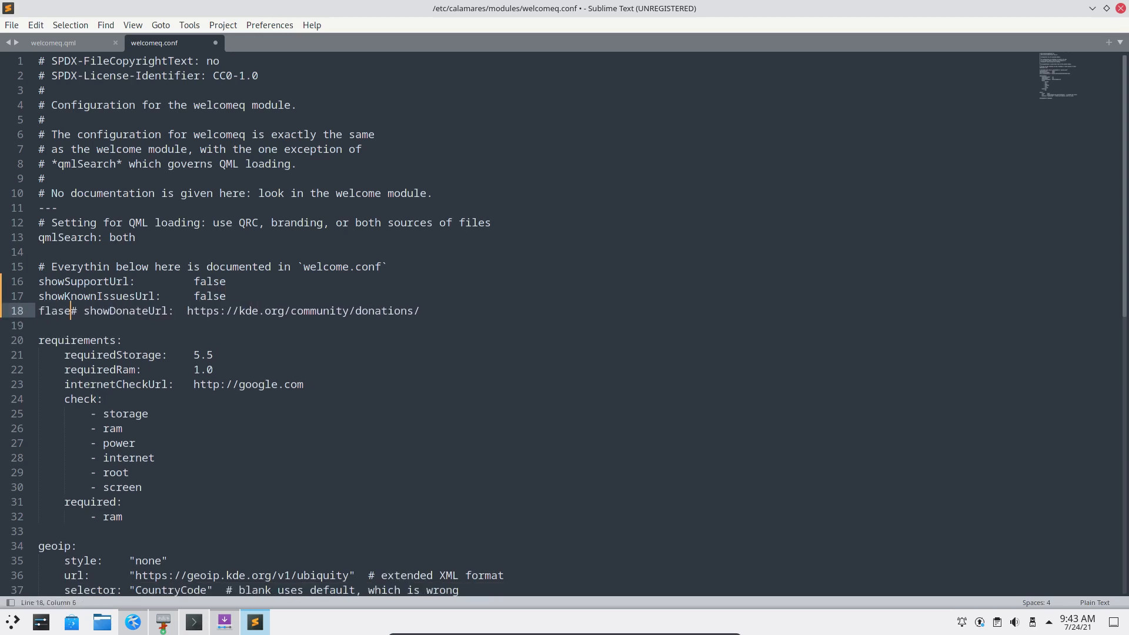
key(ctrl+z)
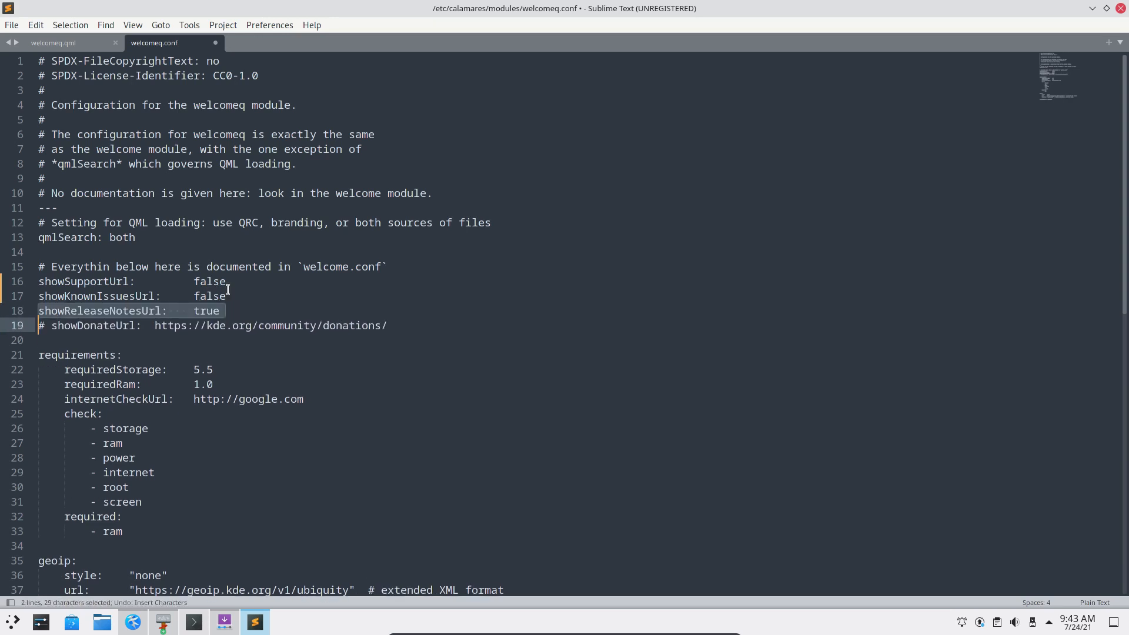
Set showReleaseNotesUrl to false, then save welcomeq.conf and close the editor
click(212, 308)
double_click(213, 308)
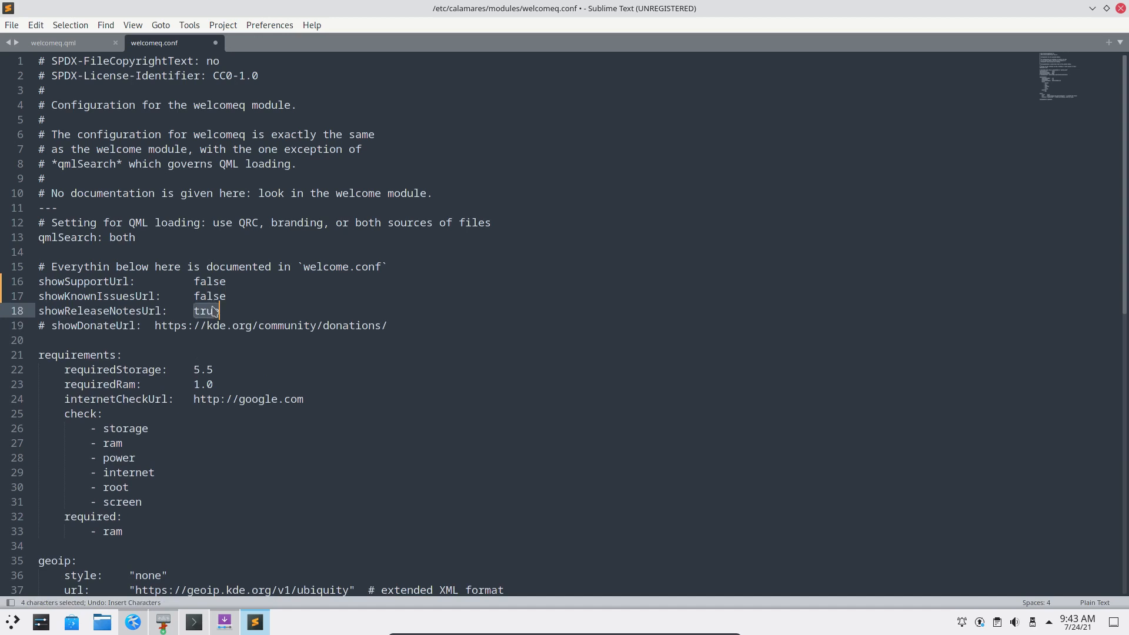
text(false)
key(ctrl+s)
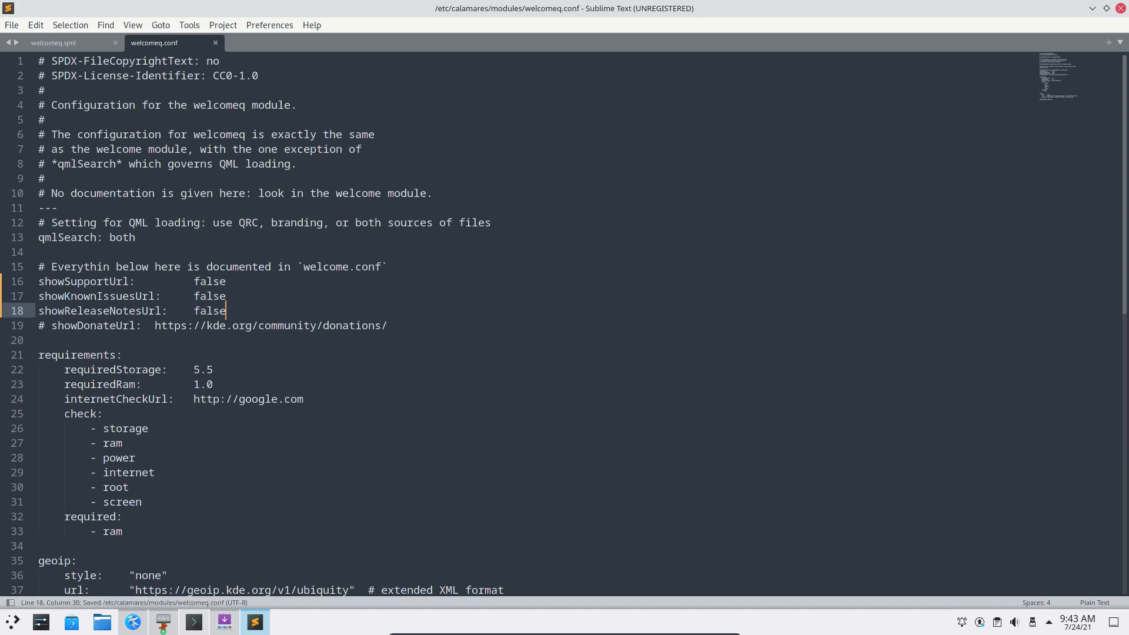
scroll(226, 325, down, 5)
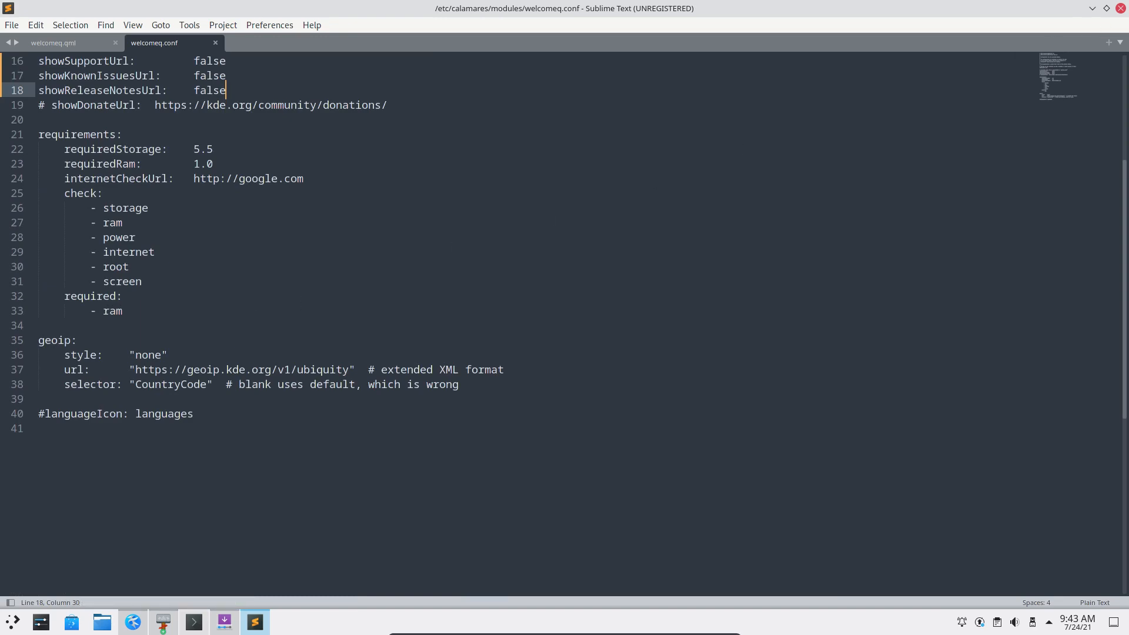
click(1120, 9)
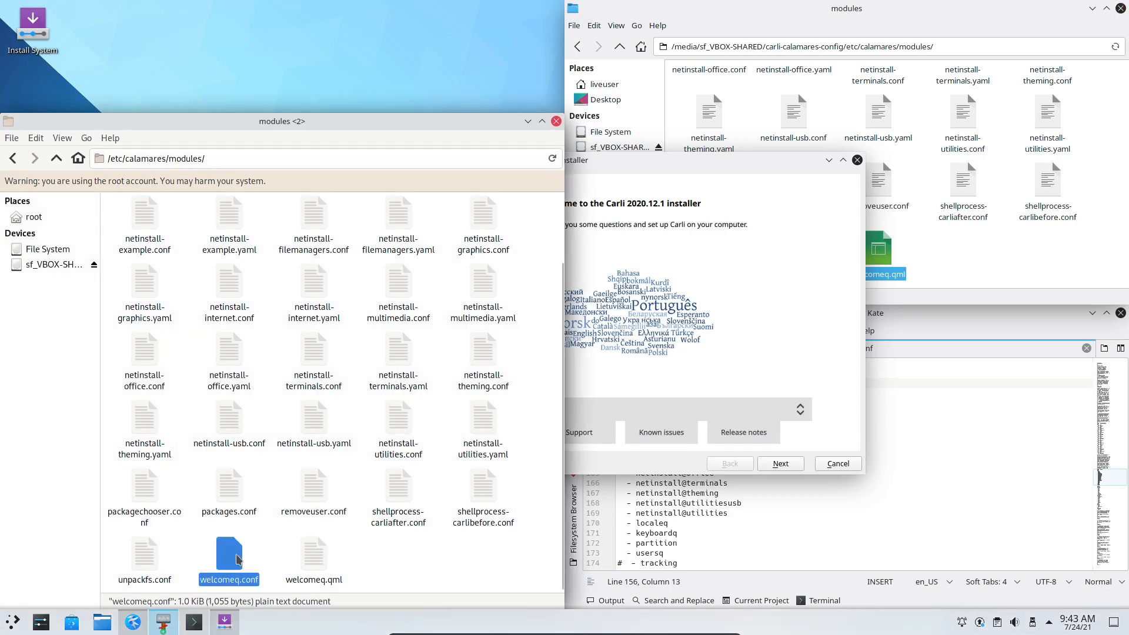
Try to copy the edited welcomeq.conf into the shared carli-calamares-config modules folder
click(944, 243)
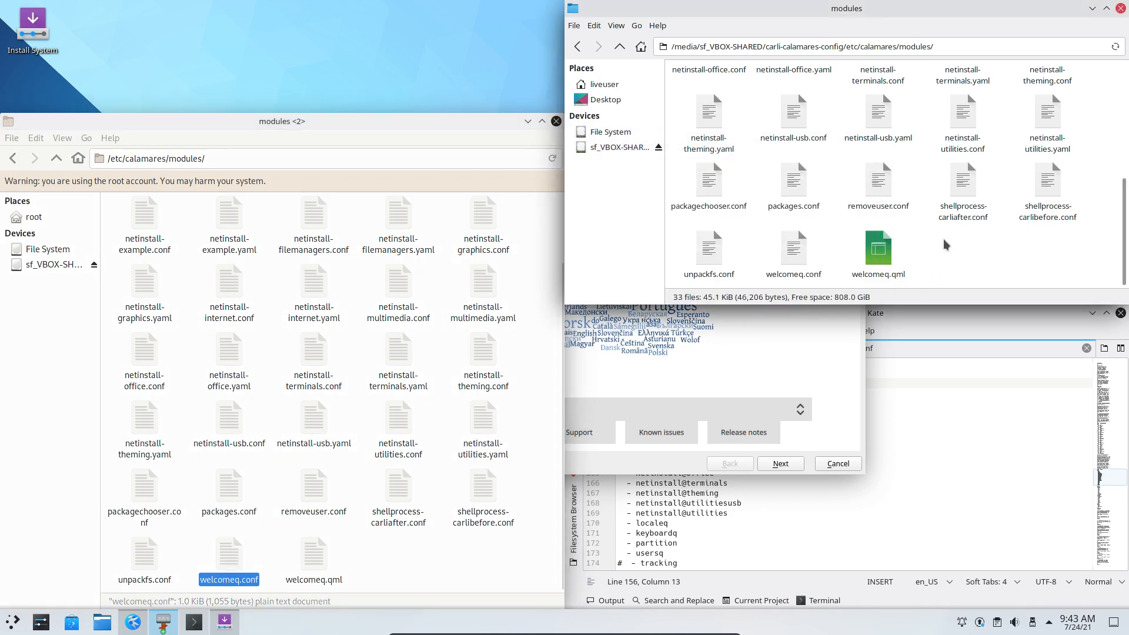
key(ctrl+v)
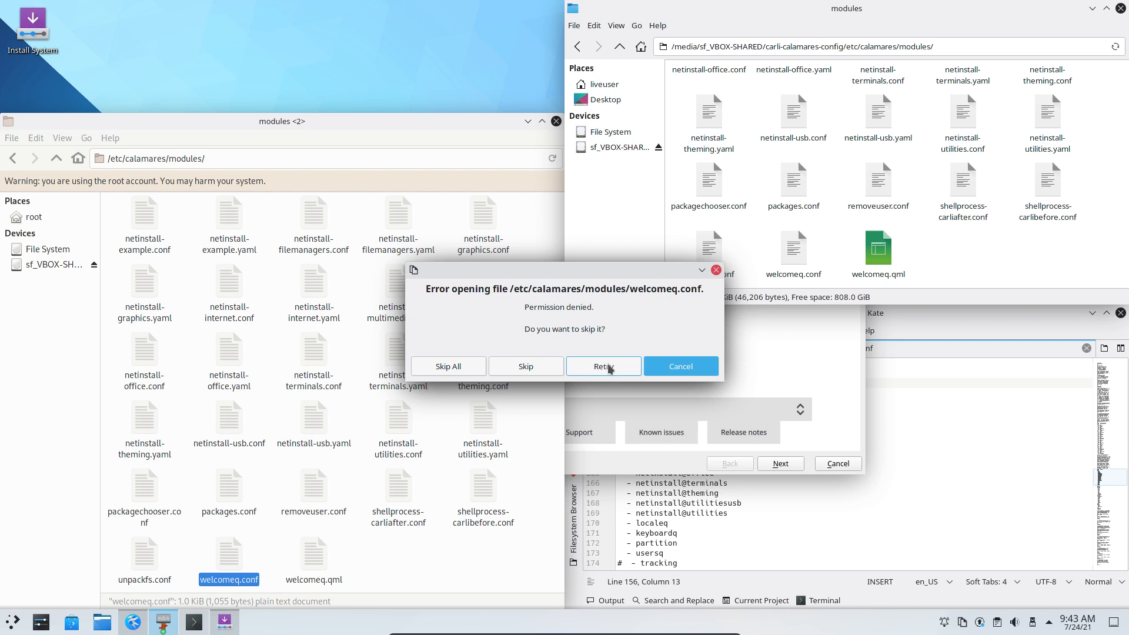
click(679, 370)
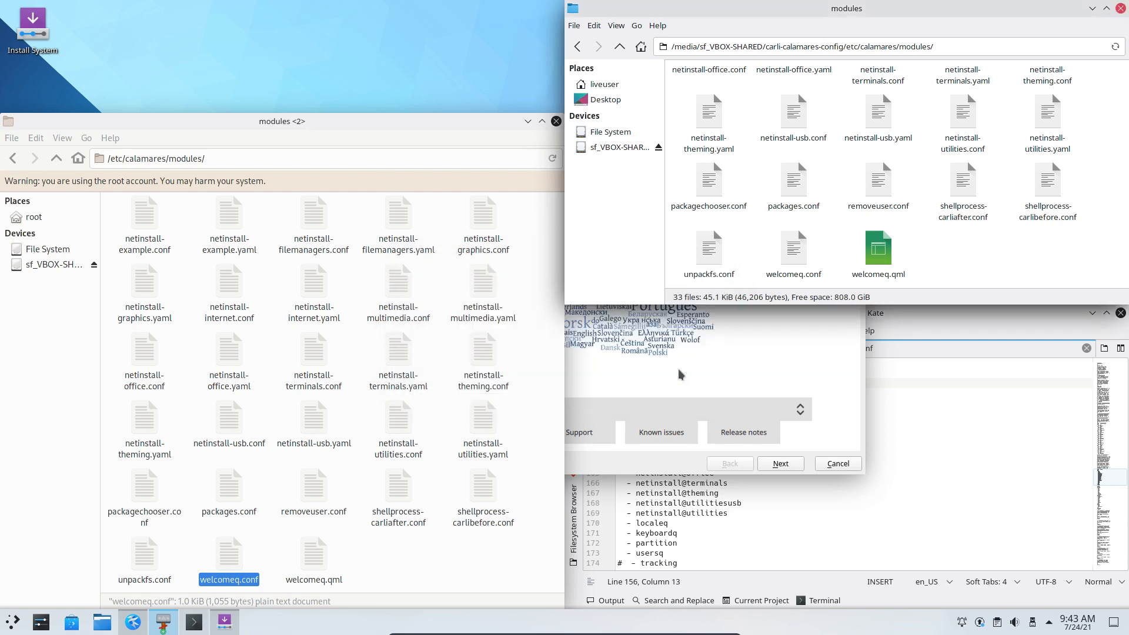
Create a test folder with the default name in the shared modules folder and permanently delete it
right_click(971, 242)
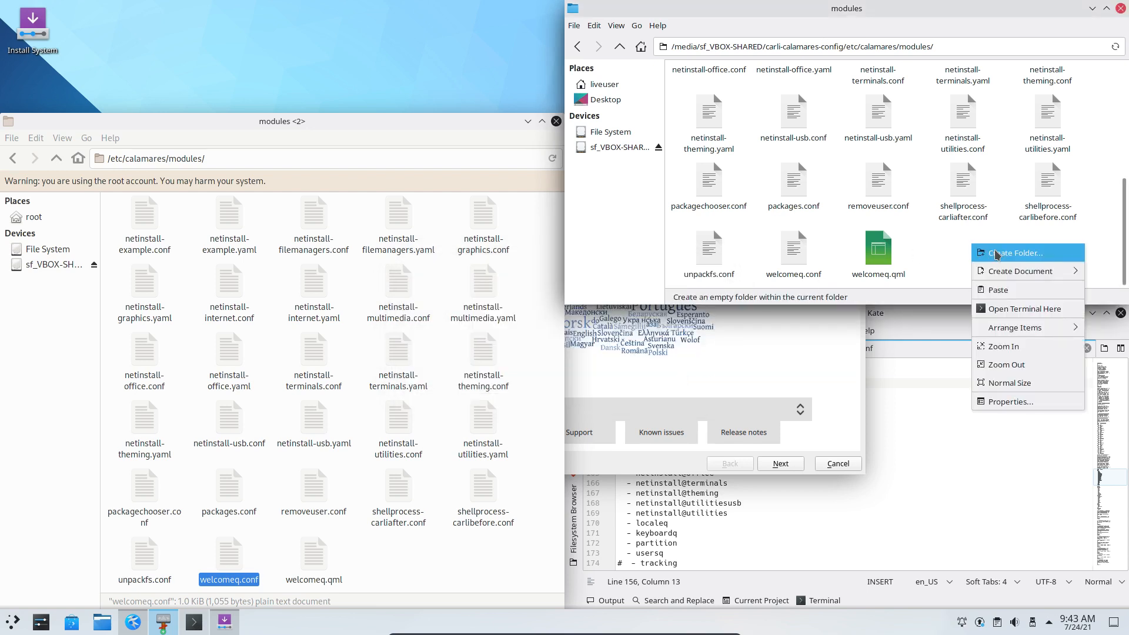
click(995, 251)
click(903, 205)
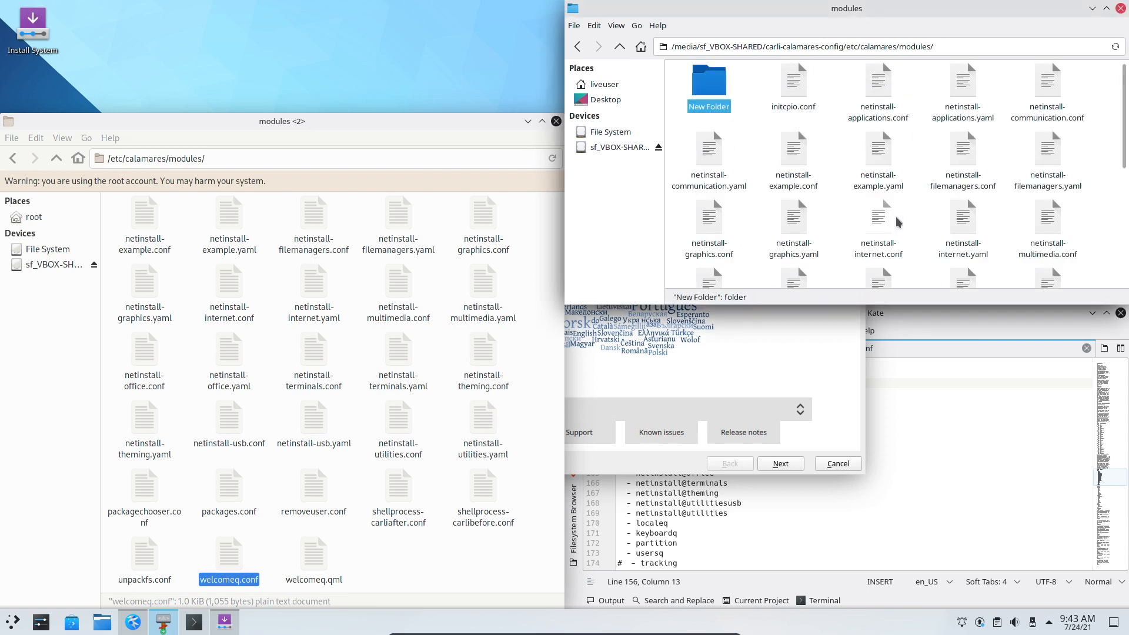
click(709, 85)
key(Delete)
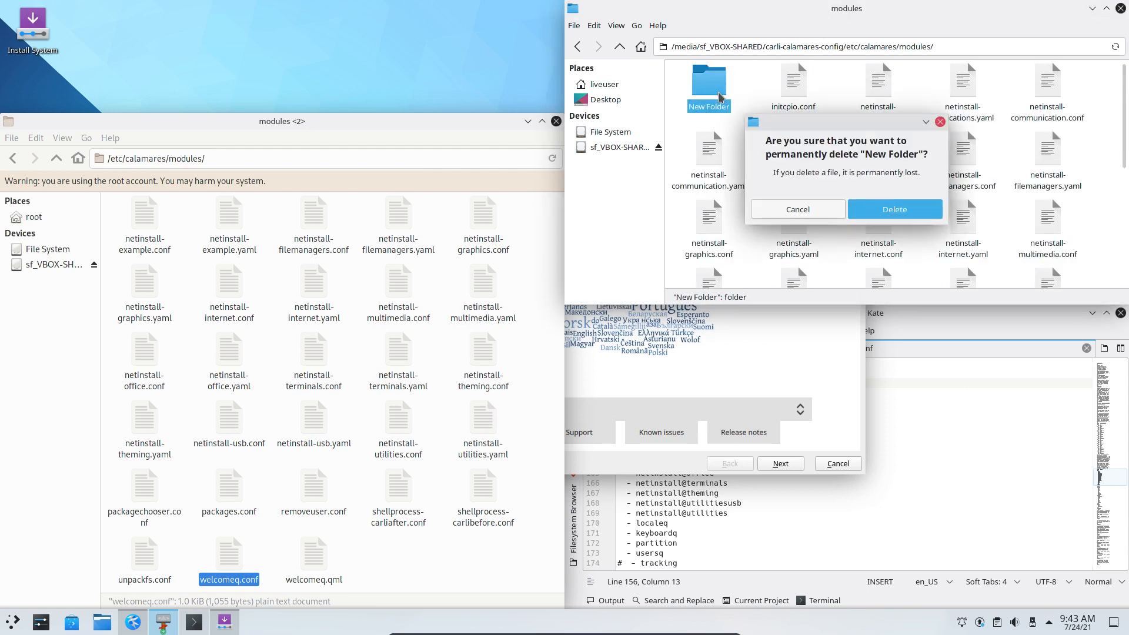
click(885, 210)
Select welcomeq.conf in /etc/calamares/modules again and retry pasting it into the shared modules folder
click(360, 498)
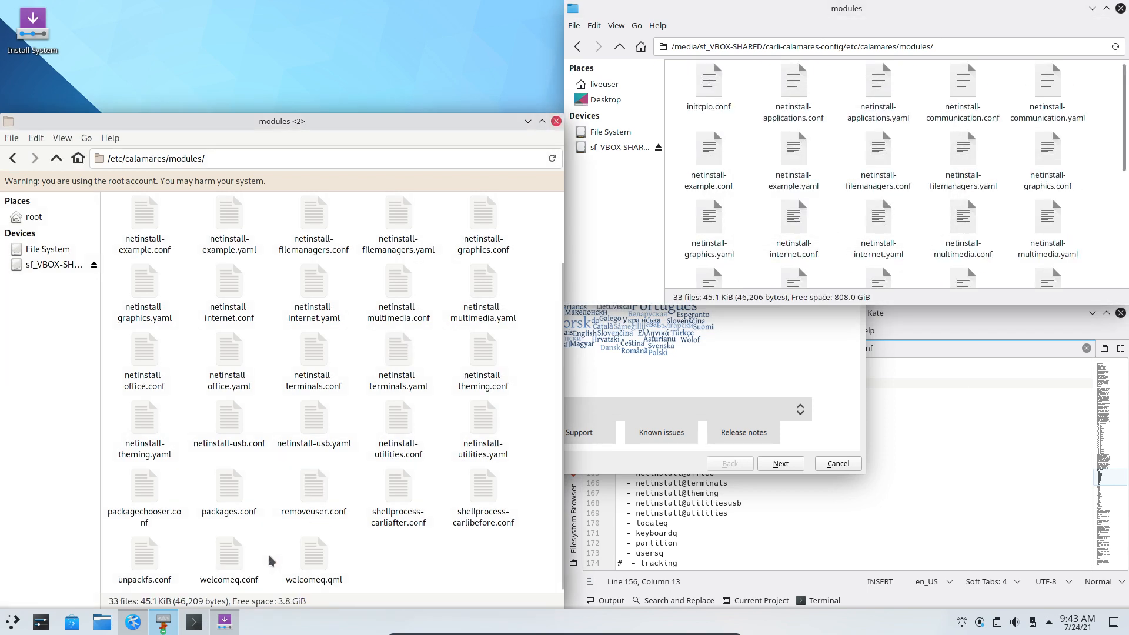
click(235, 559)
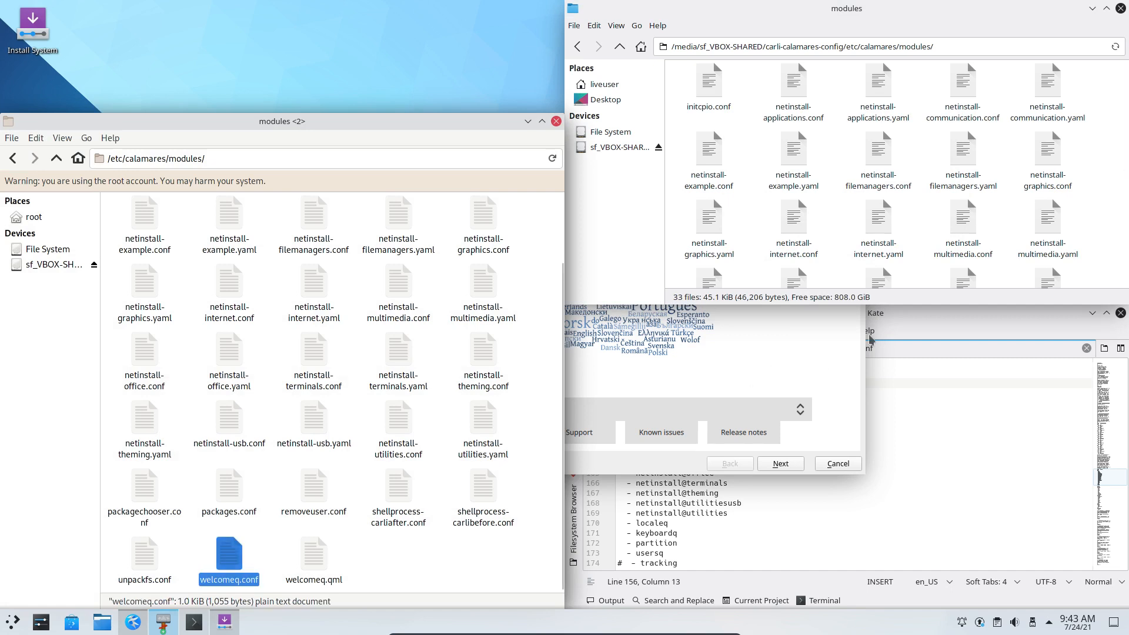
click(925, 268)
key(ctrl+v)
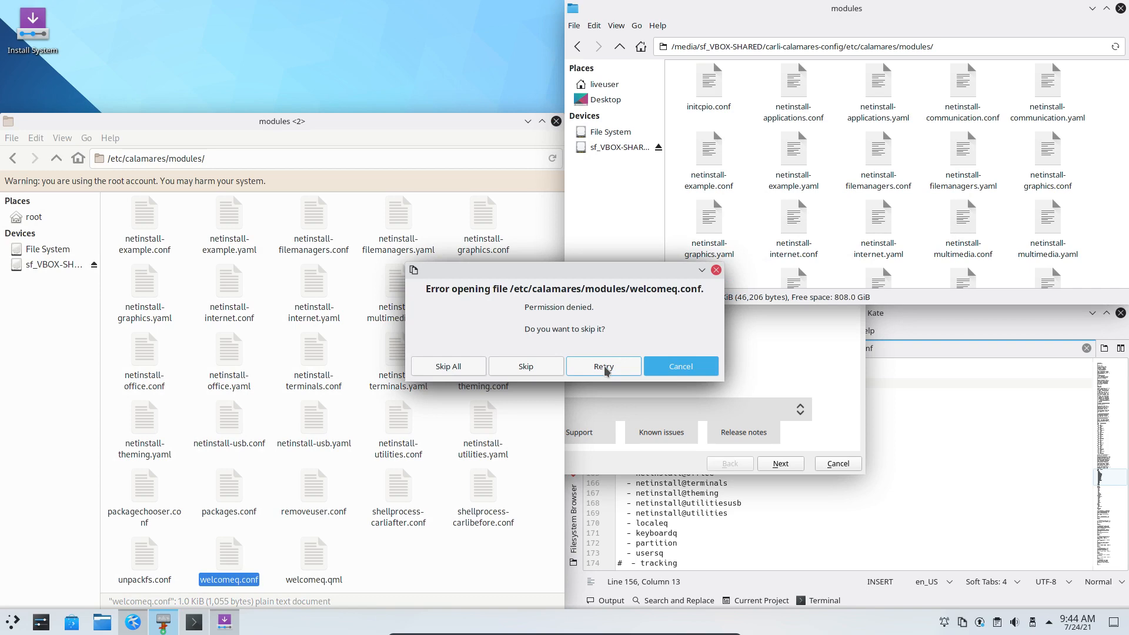
click(677, 368)
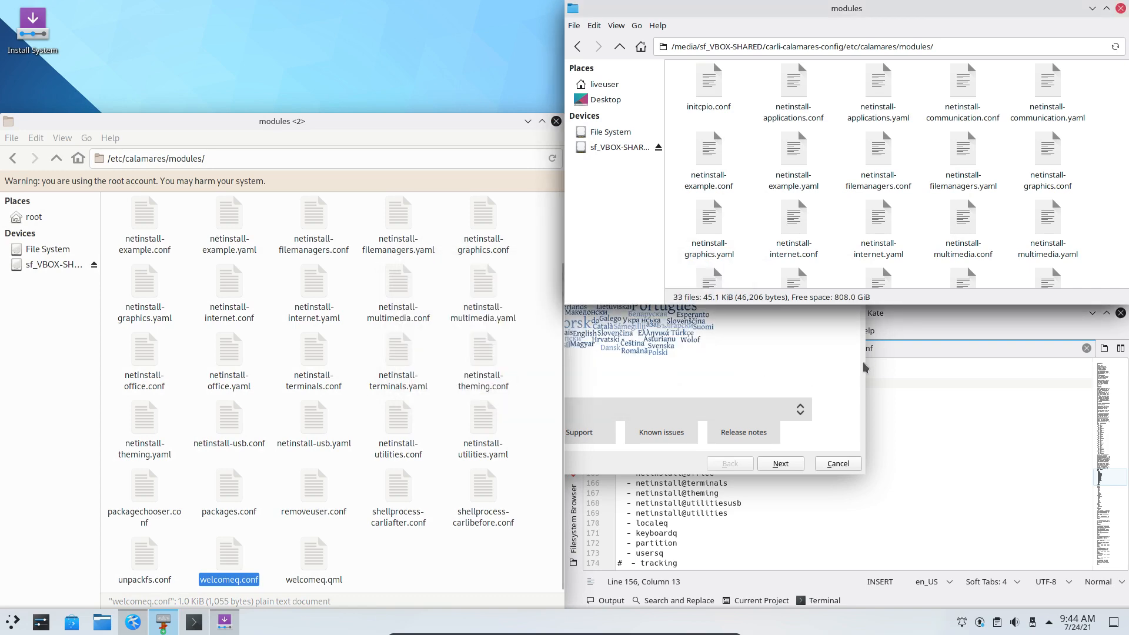
Quit and relaunch the Carli installer, view its About page and return to the welcome page
click(839, 464)
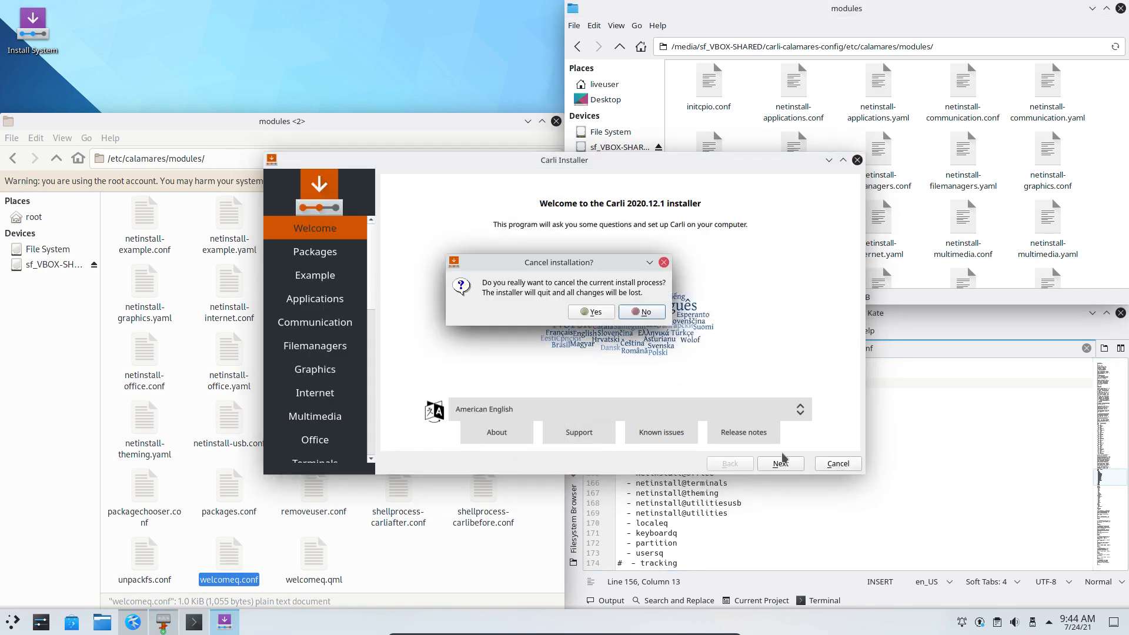
click(597, 315)
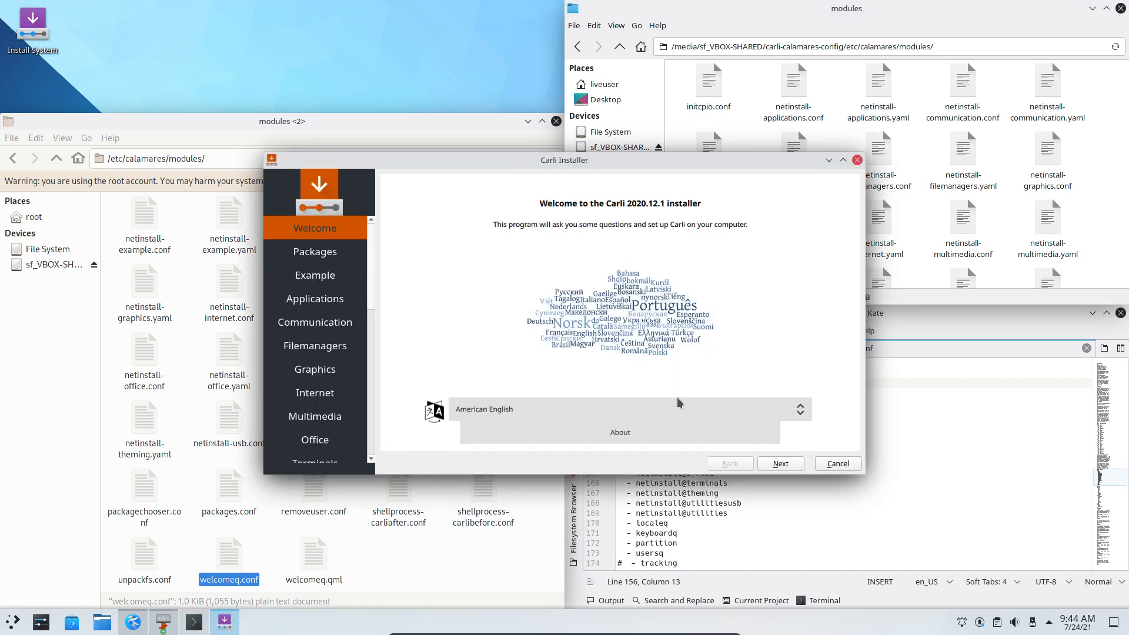
click(608, 434)
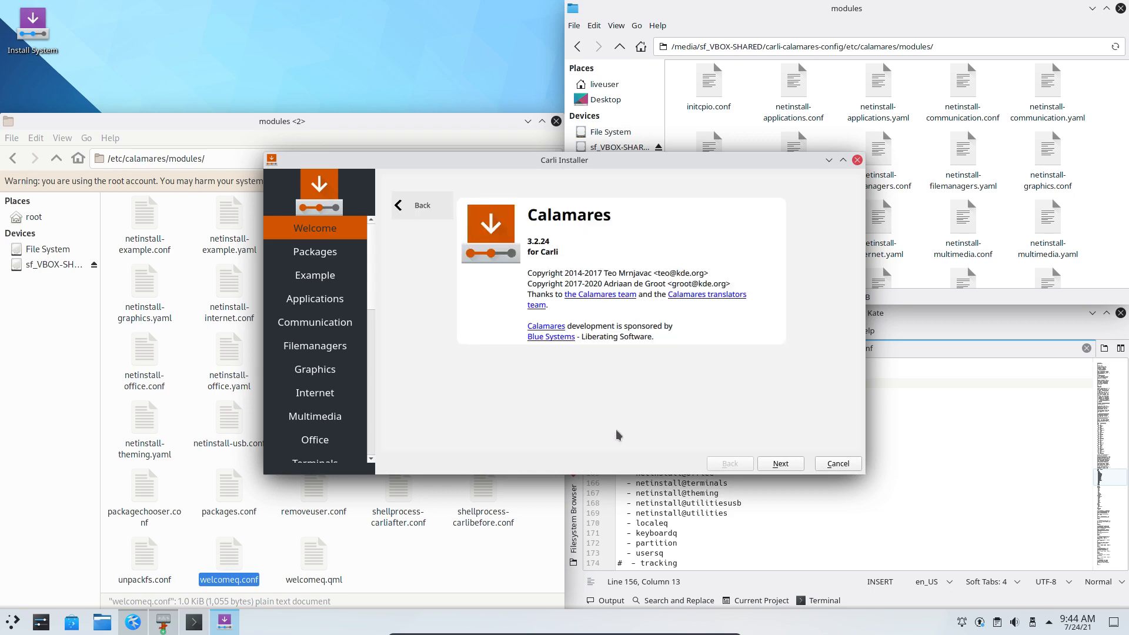
click(423, 209)
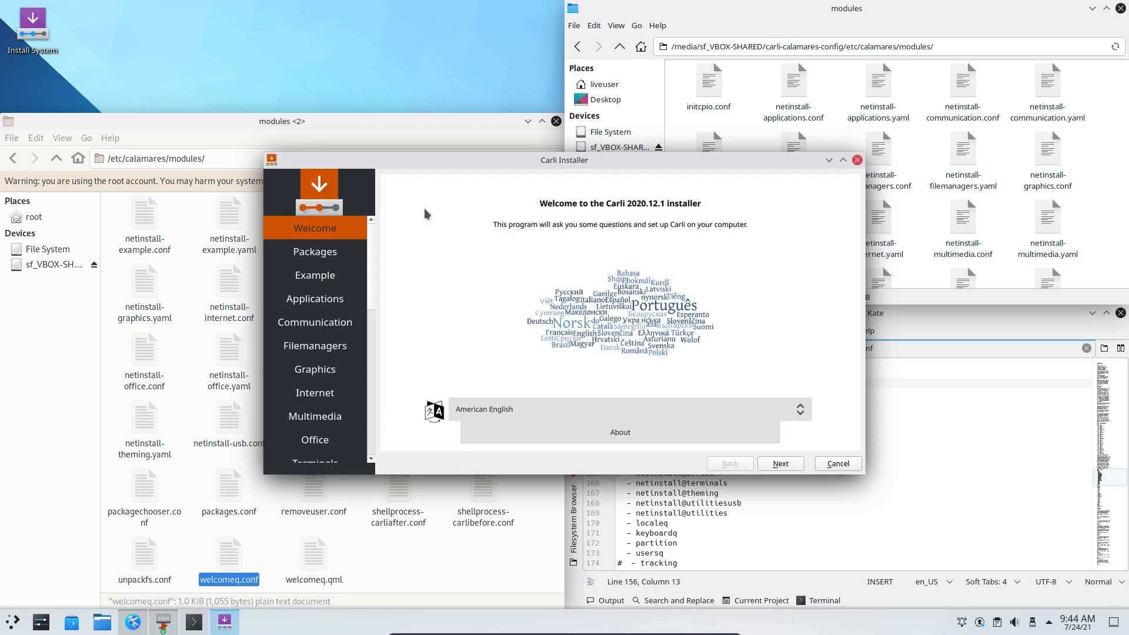
Advance the installer to the Packages page, highlight packagechooser in settings.conf for comparison, and select the No Desktop option
click(794, 465)
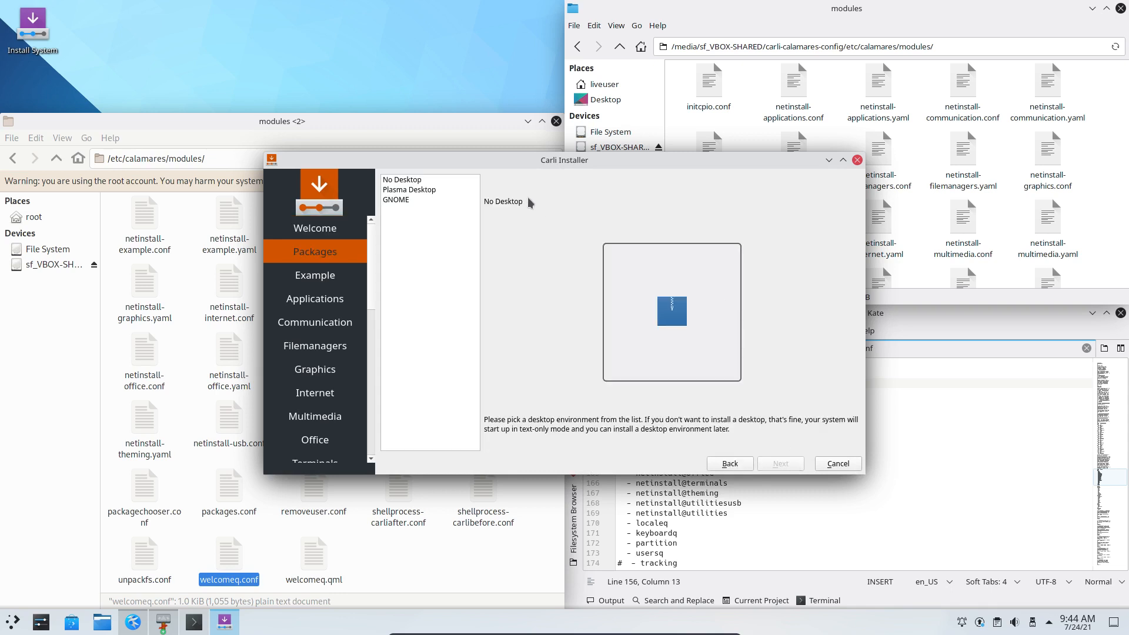
drag(589, 165, 335, 177)
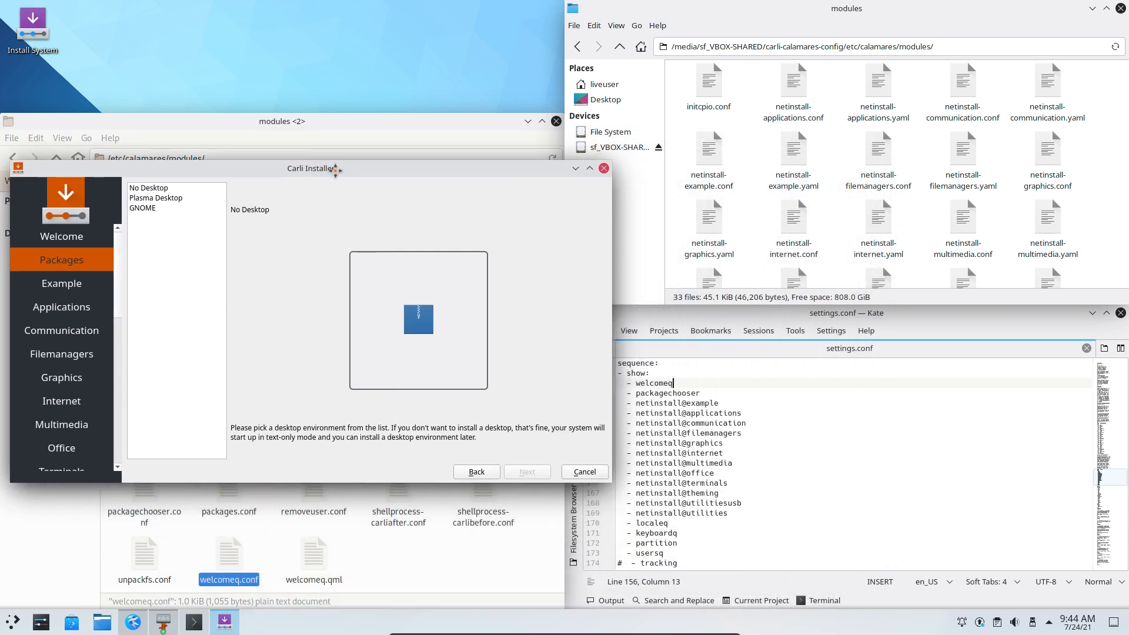
double_click(671, 393)
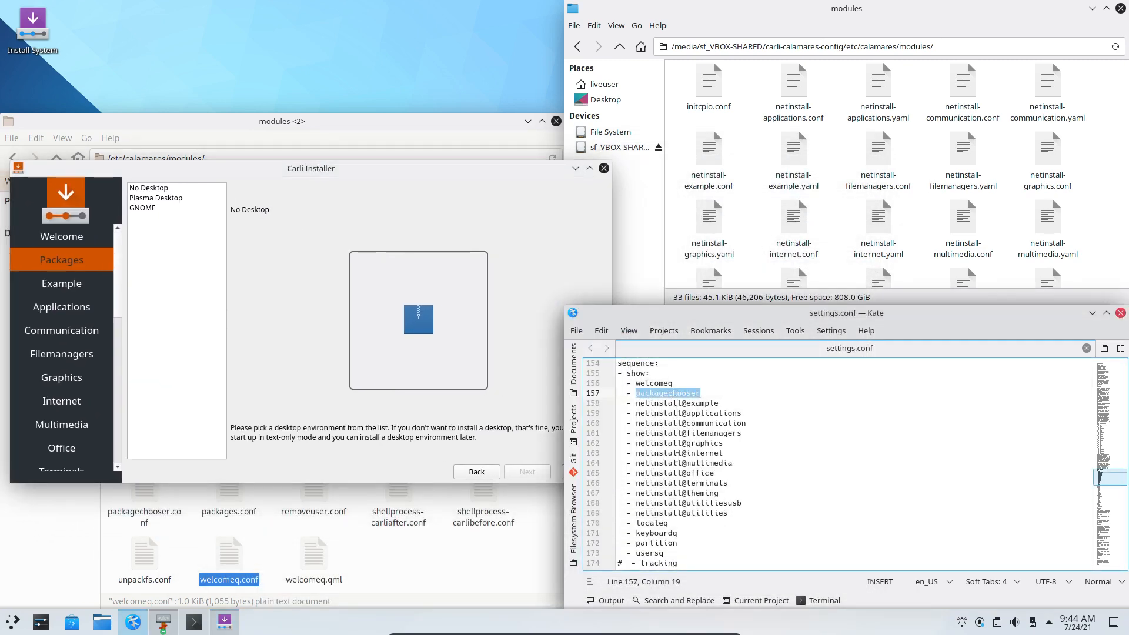
click(172, 192)
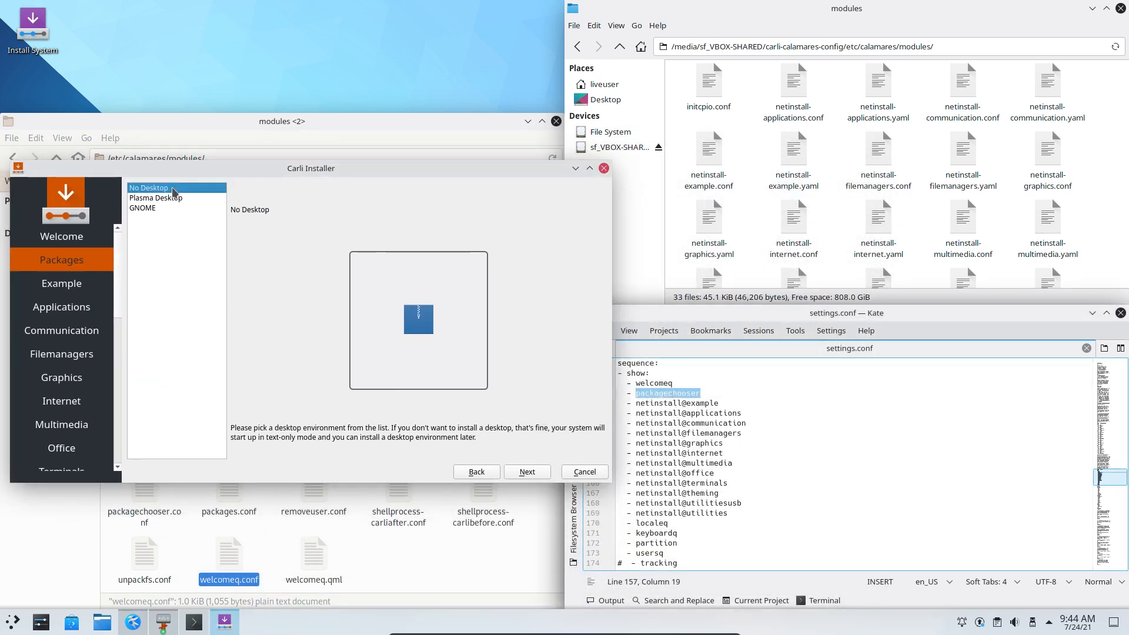
View the descriptions of the No Desktop and Plasma Desktop options on the Packages page and select GNOME
click(174, 199)
click(170, 209)
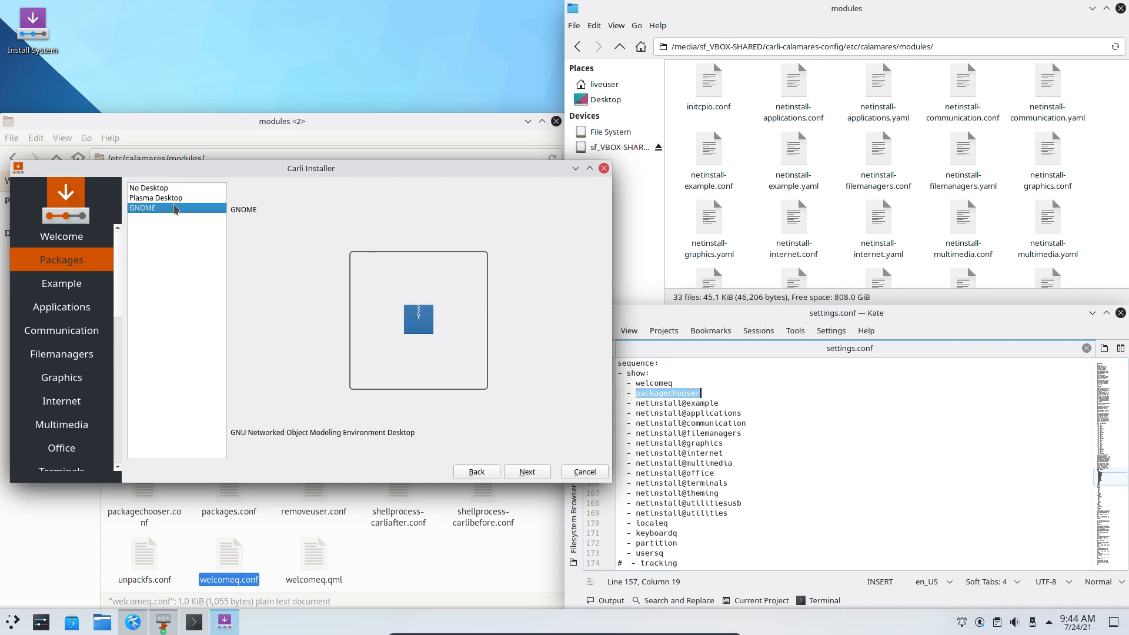
click(183, 199)
click(179, 189)
click(173, 199)
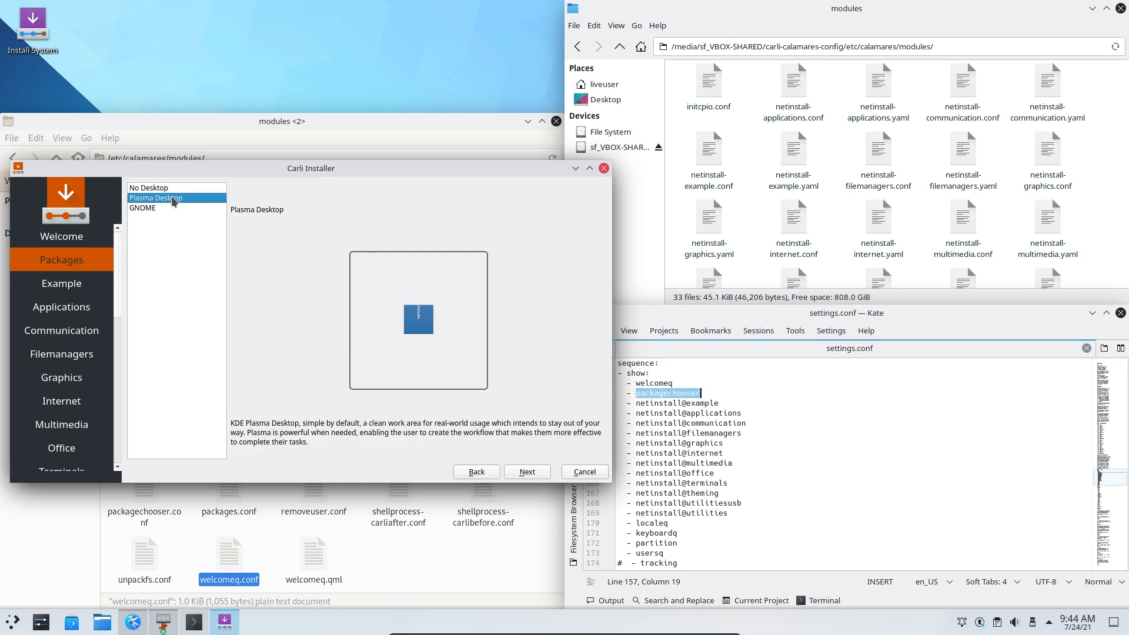
click(172, 209)
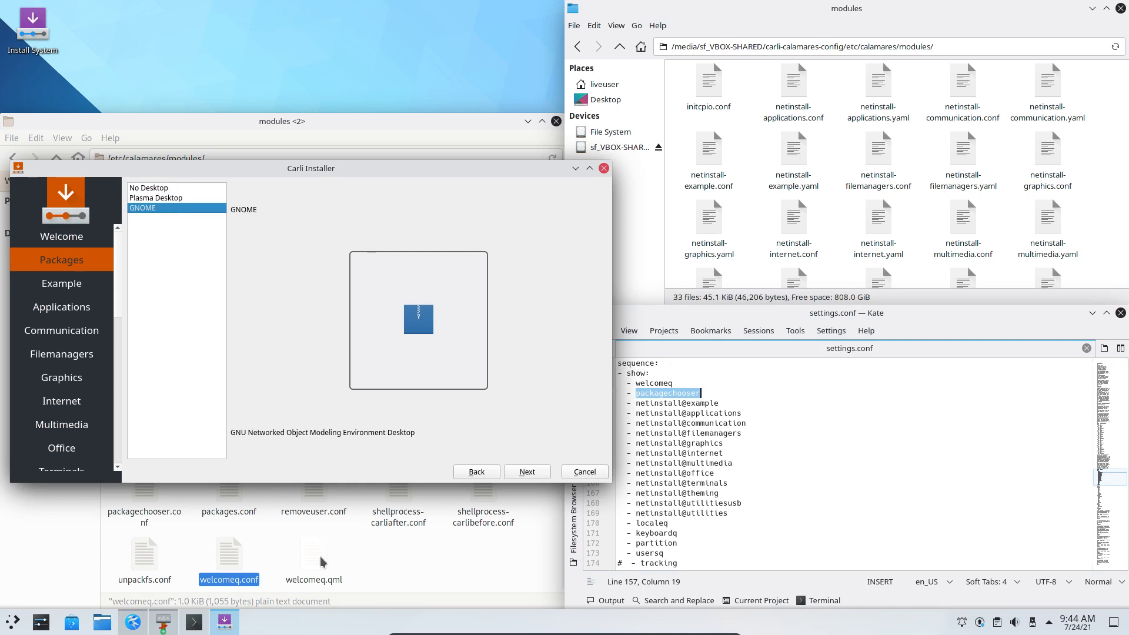
Open packagechooser.conf from /etc/calamares/modules in the text editor
click(398, 582)
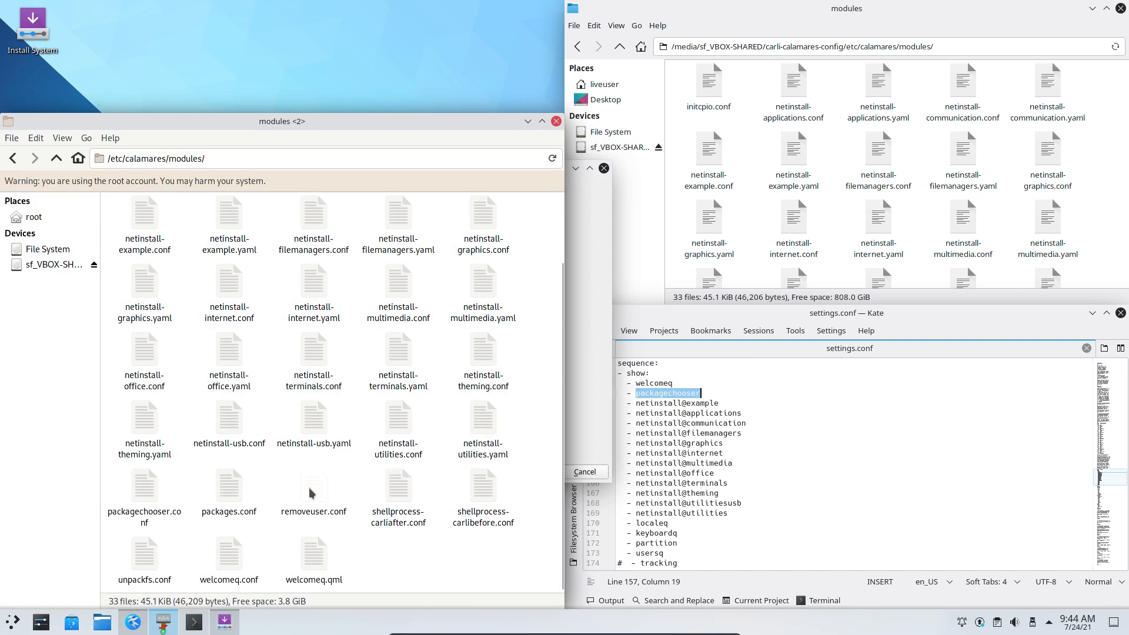
click(149, 492)
double_click(141, 491)
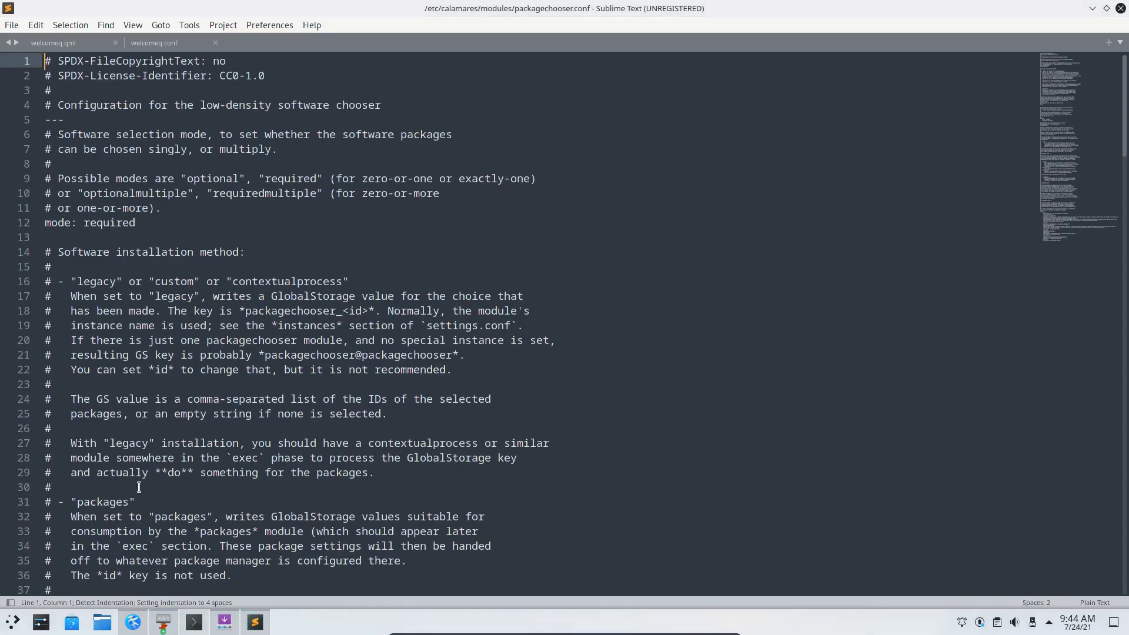
click(603, 333)
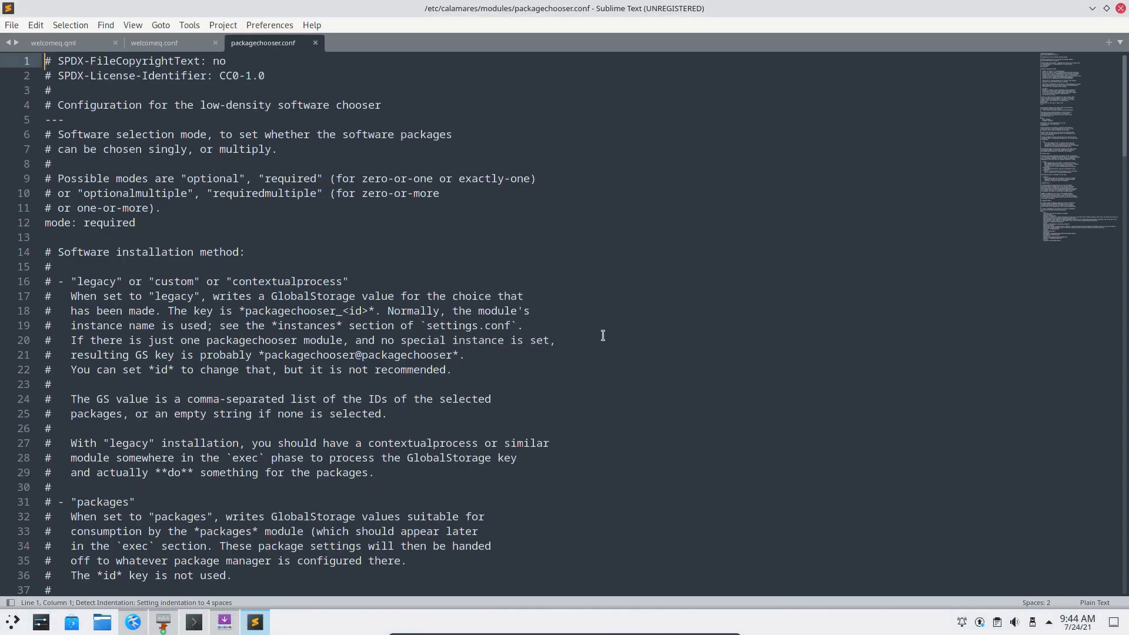
Examine the items list in packagechooser.conf, highlight the No Desktop screenshot path images/no-selection.png, and minimise the editor
scroll(386, 406, down, 20)
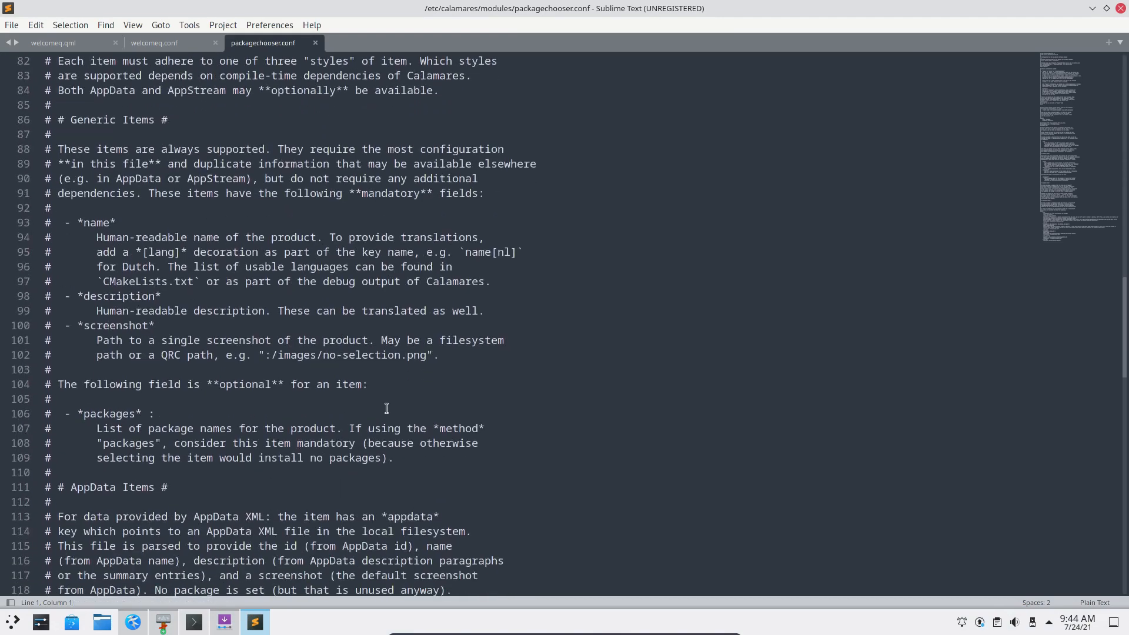
scroll(386, 410, down, 4)
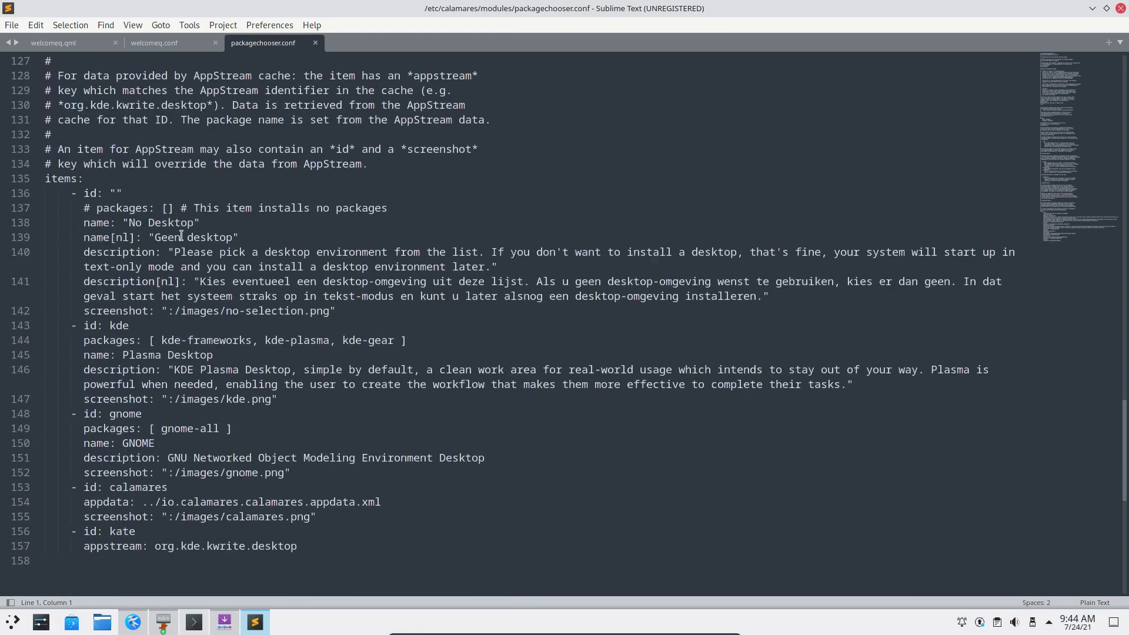
click(164, 221)
click(179, 238)
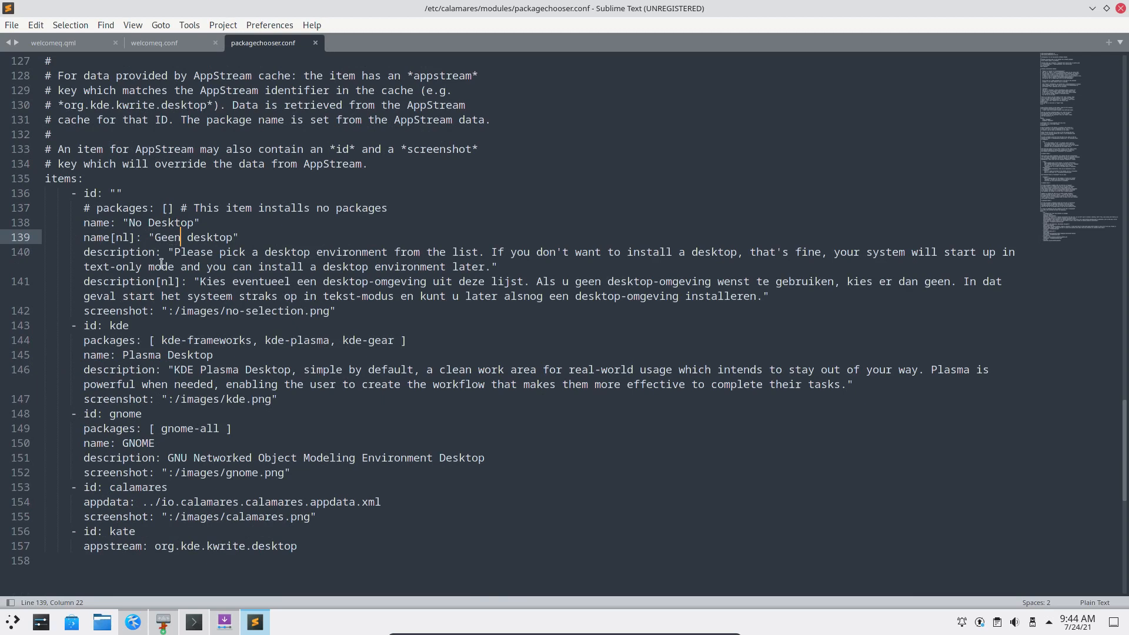
drag(183, 310, 332, 312)
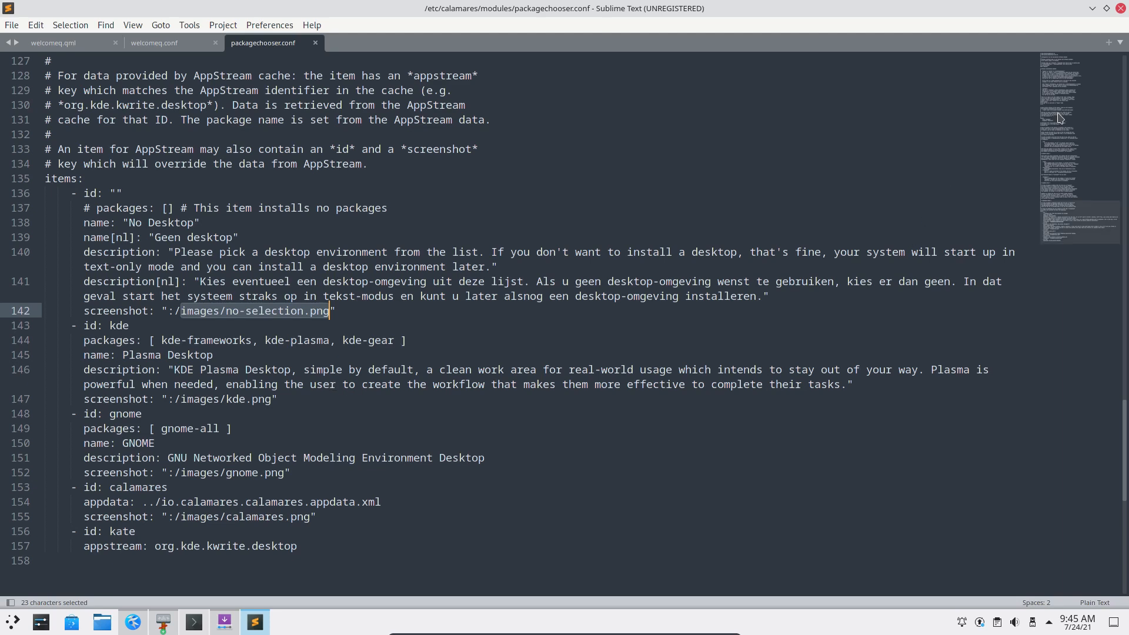
click(1089, 8)
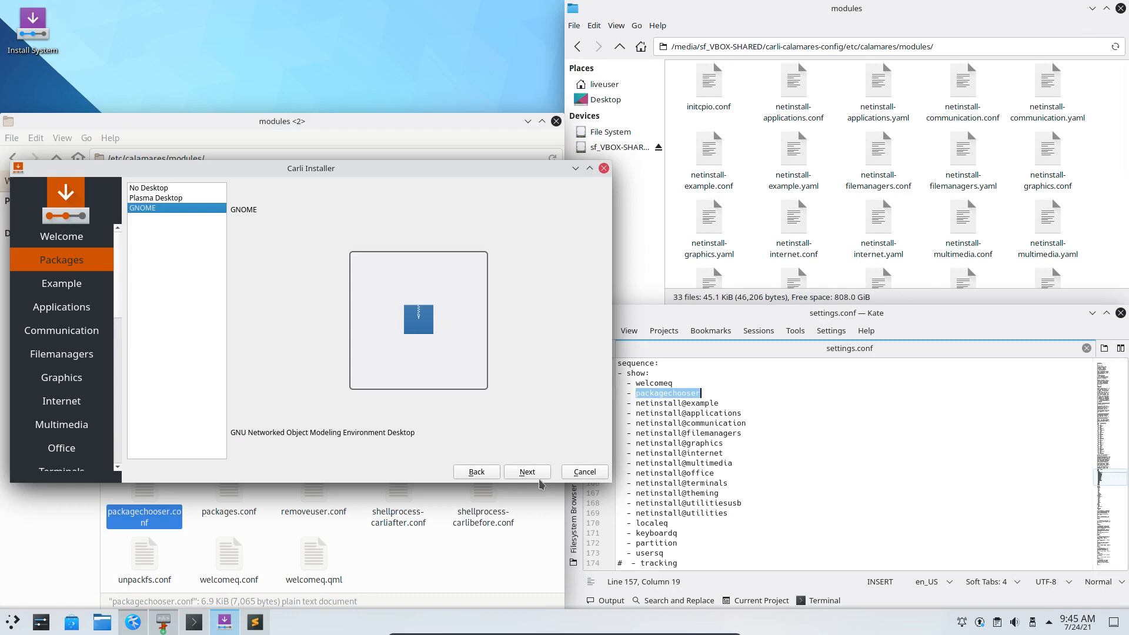
Advance the installer to the Example page, move its window beside settings.conf, and place the cursor on the localeq entry
click(540, 477)
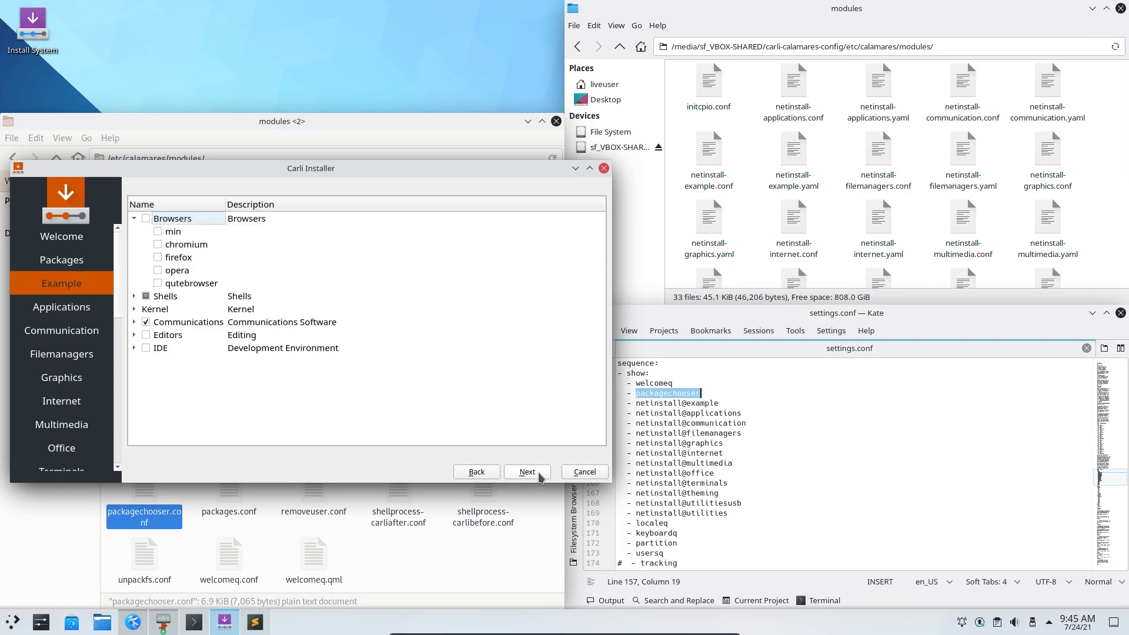
drag(362, 179, 578, 188)
click(846, 547)
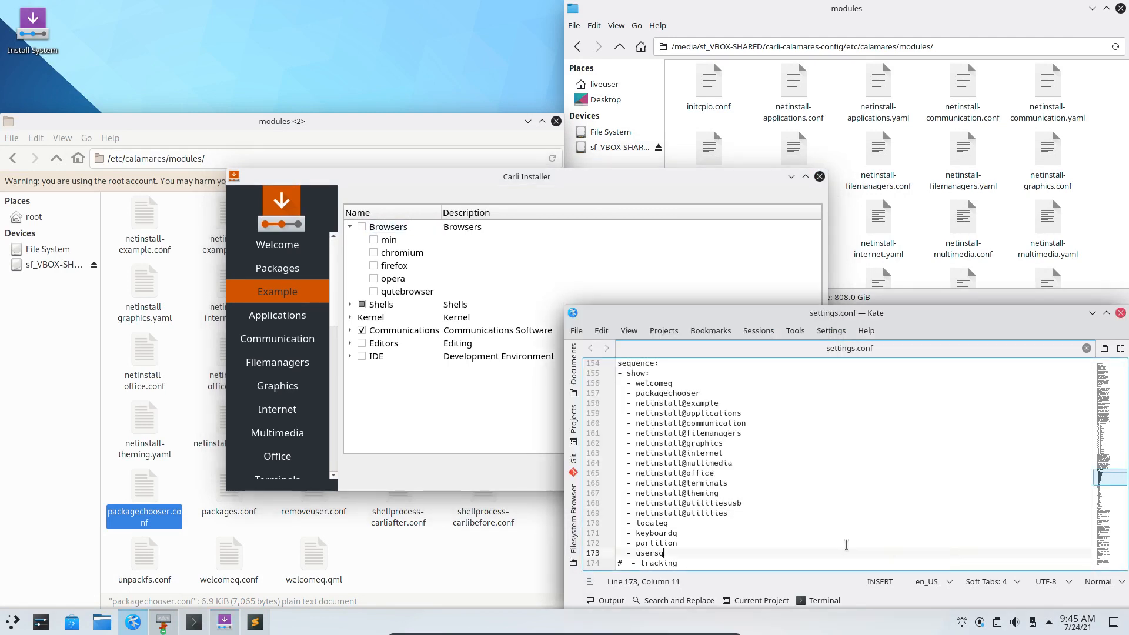
click(674, 523)
Advance the installer from the Example page through the remaining package selection pages and the location page to Keyboard Model
click(529, 405)
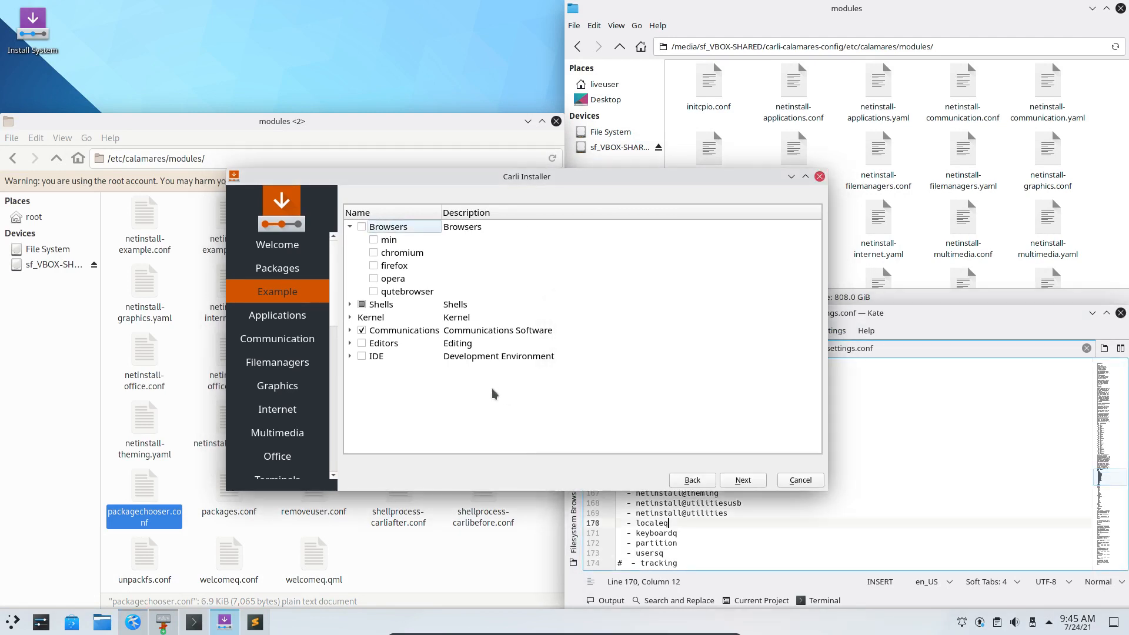
click(743, 480)
click(743, 480)
click(743, 480)
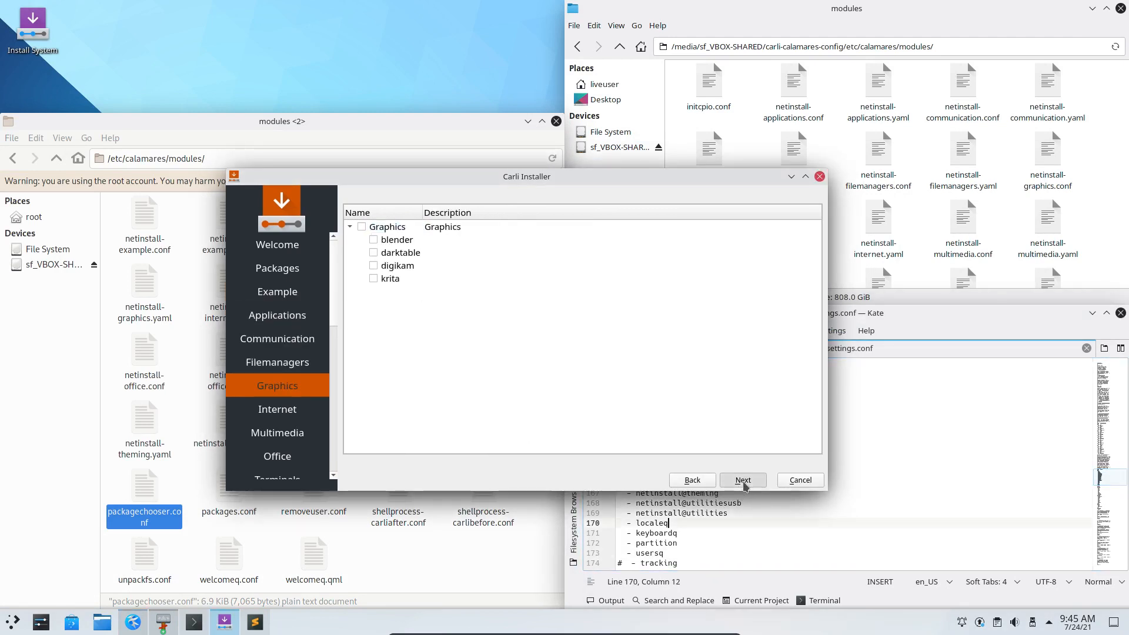
click(742, 479)
click(742, 480)
click(742, 480)
click(742, 480)
click(743, 480)
click(742, 480)
click(743, 480)
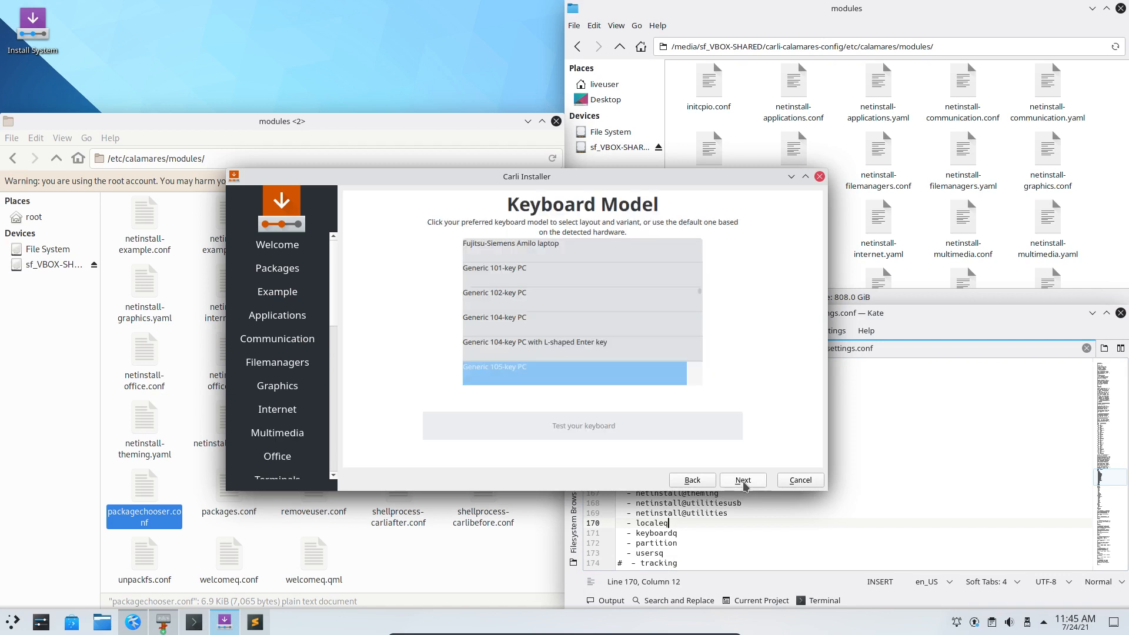
Return the installer to the location page and move its window clear of the localeq entry in settings.conf for comparison
click(703, 482)
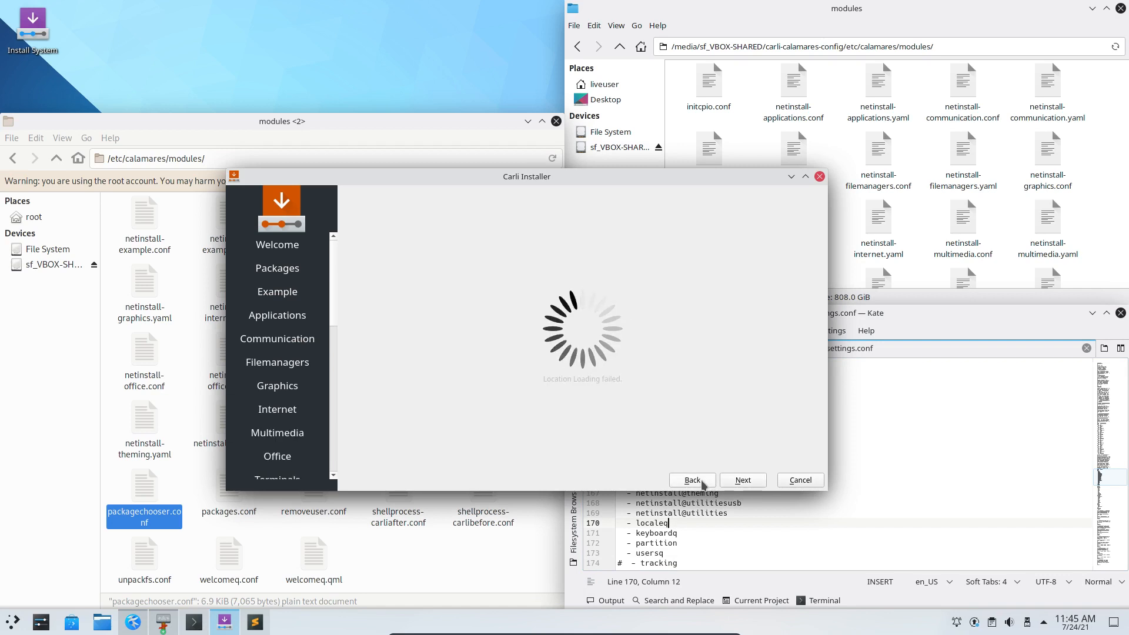
click(703, 482)
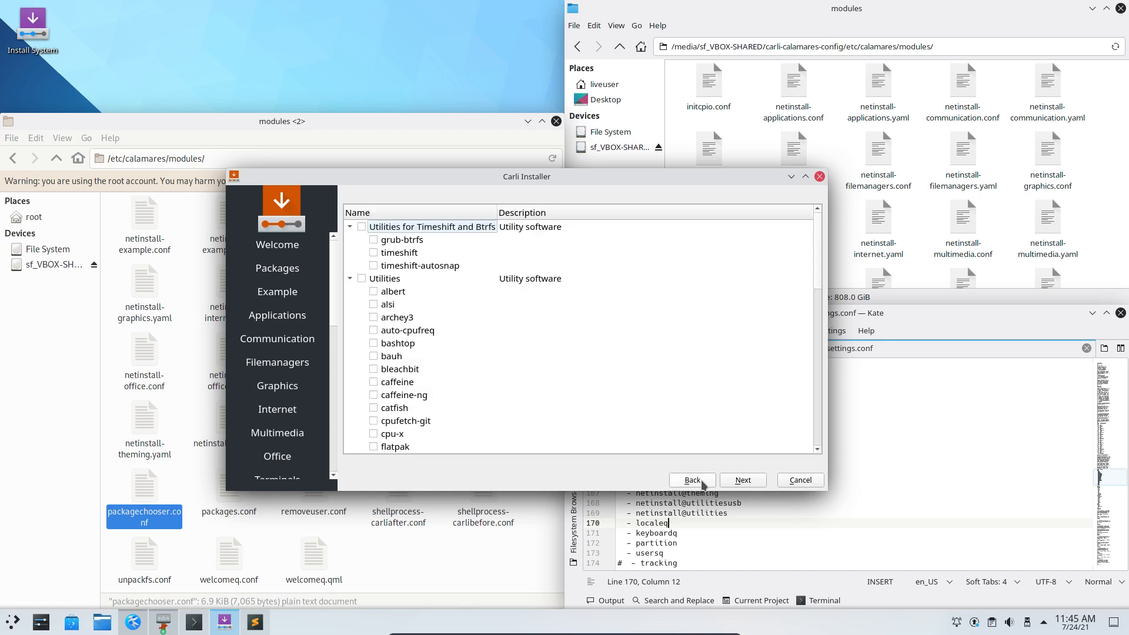
click(751, 485)
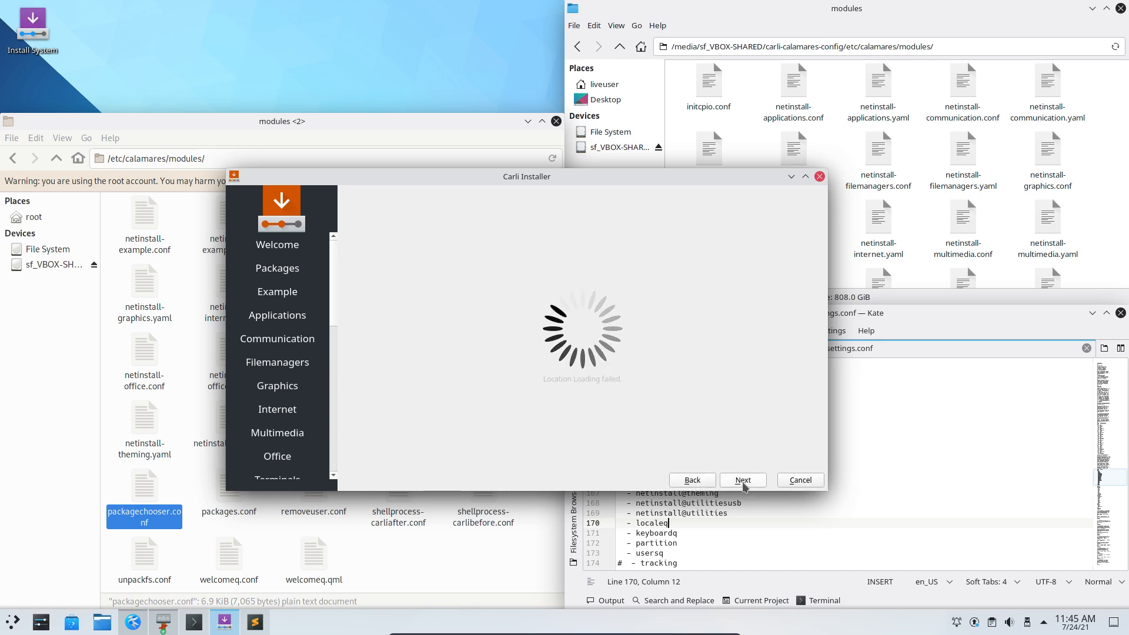
drag(598, 178, 832, 75)
click(680, 523)
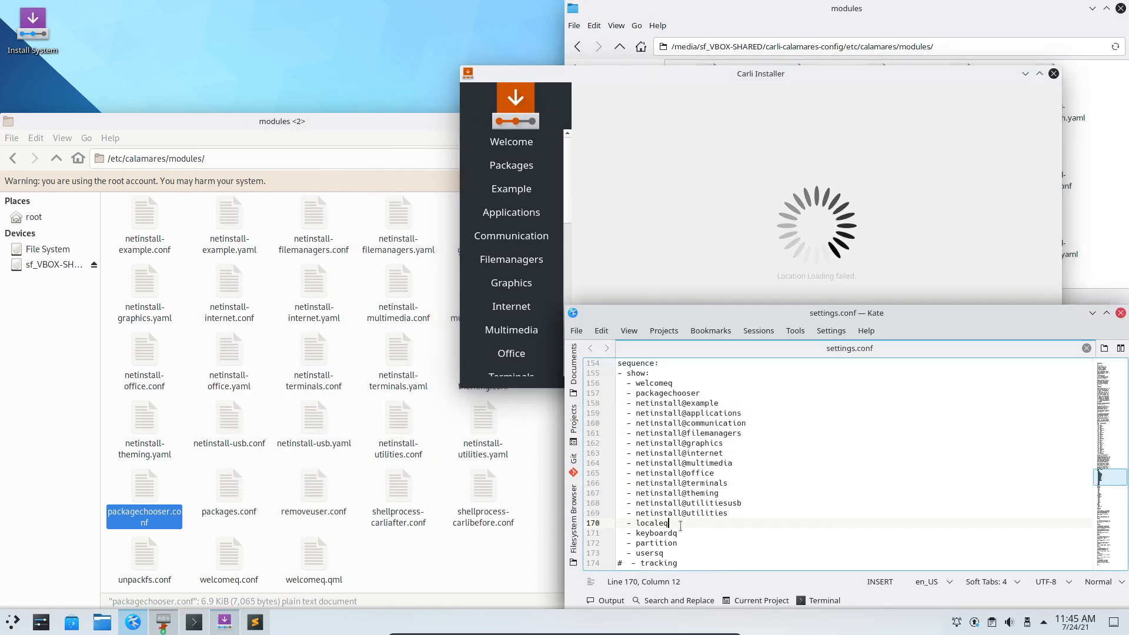
Look through /etc/calamares/modules for a configuration file belonging to the localeq module
click(429, 576)
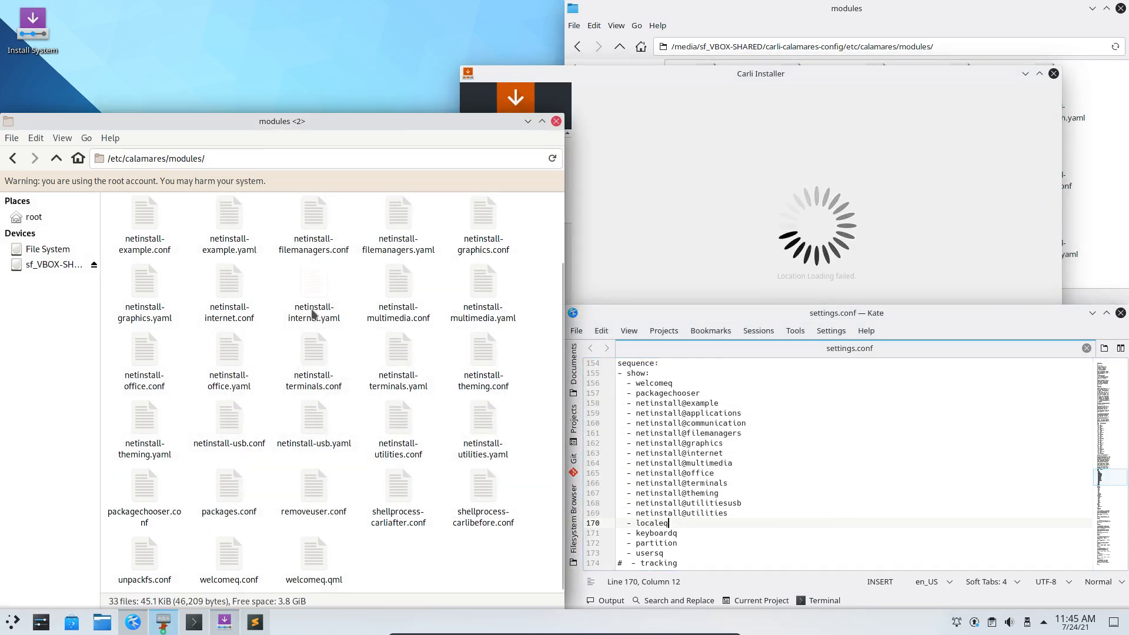
scroll(309, 329, up, 2)
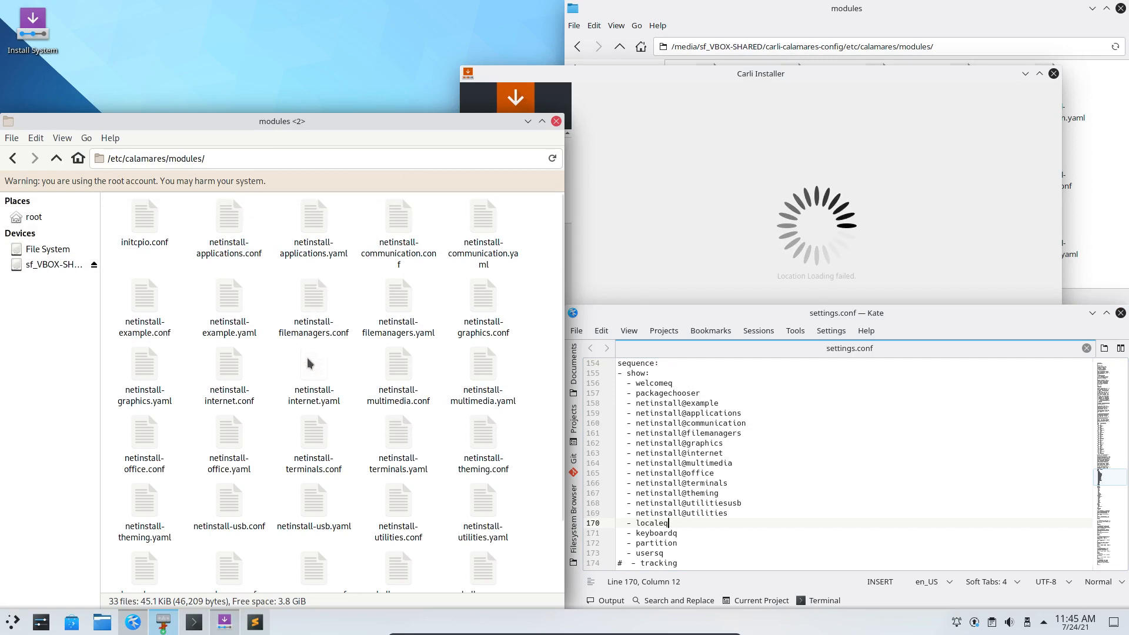
scroll(307, 371, down, 2)
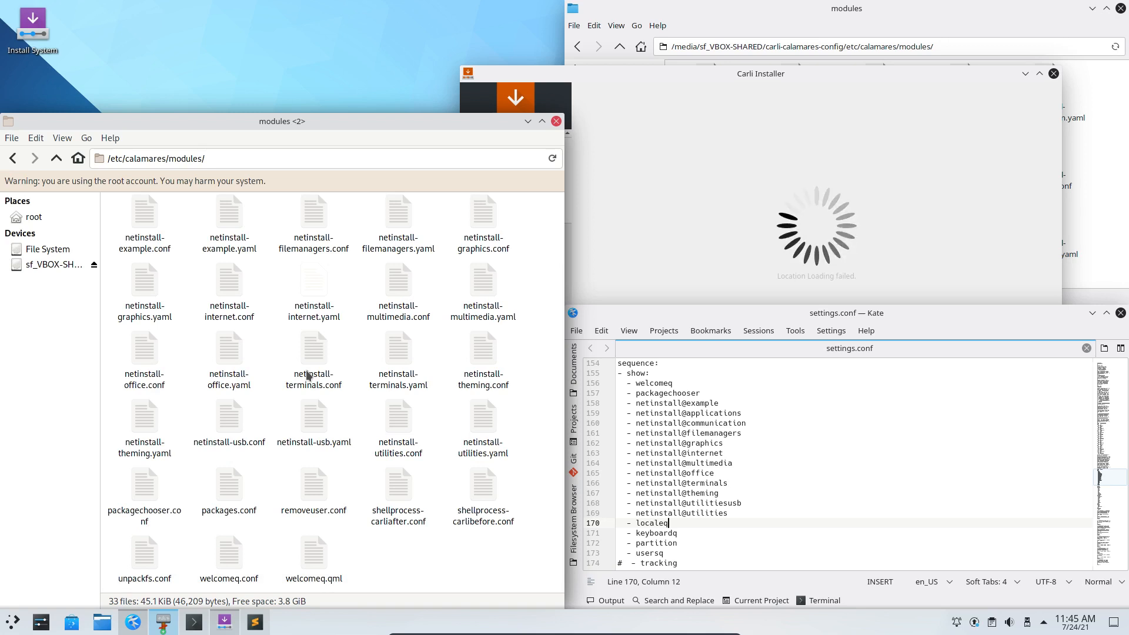
scroll(306, 329, up, 2)
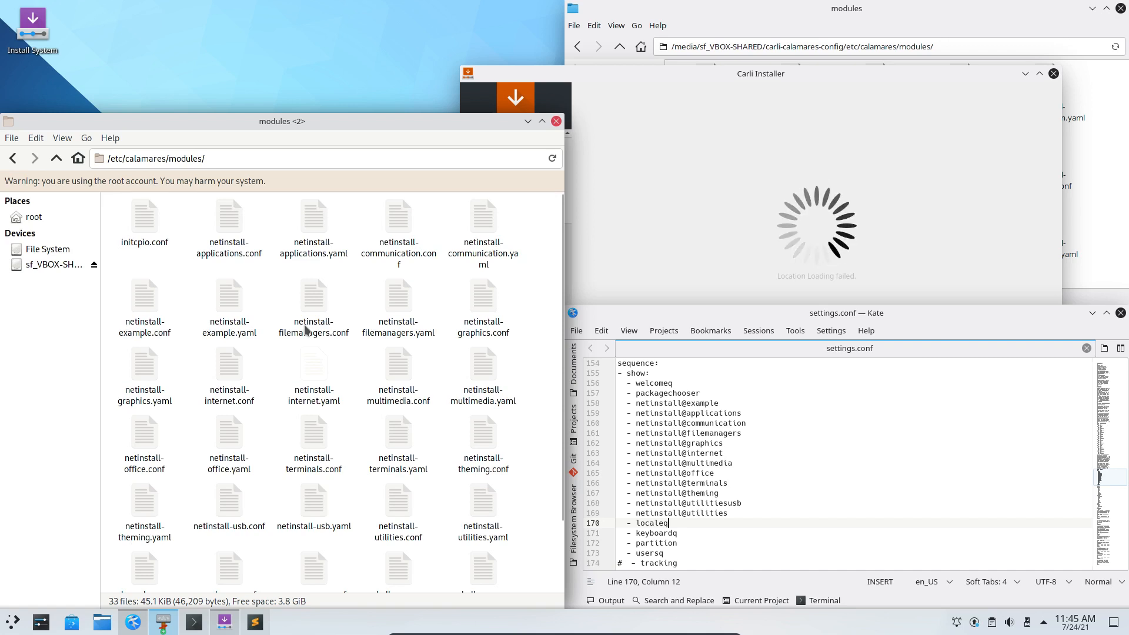
Advance the installer to the Keyboard Model page and browse the list of keyboard models
click(711, 252)
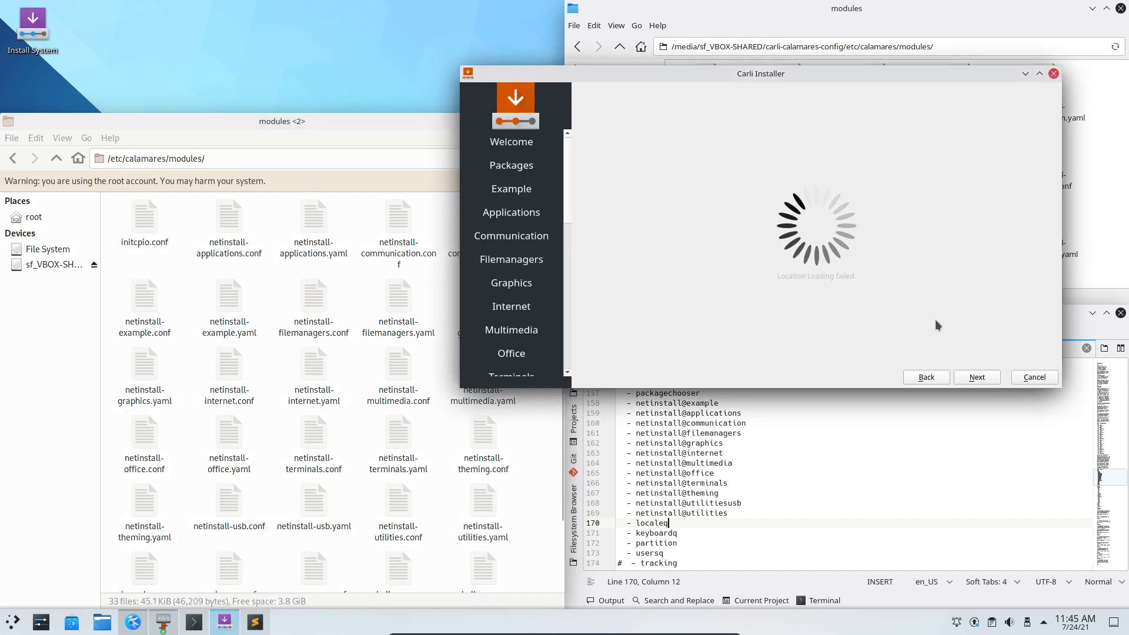
click(985, 380)
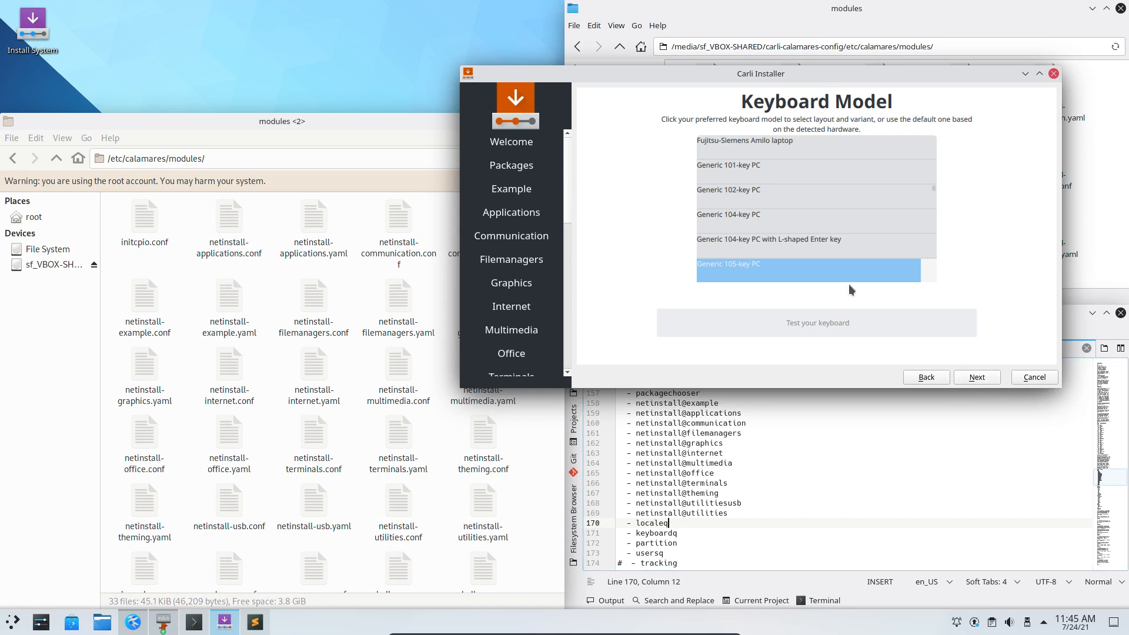
scroll(839, 246, up, 3)
scroll(839, 246, down, 15)
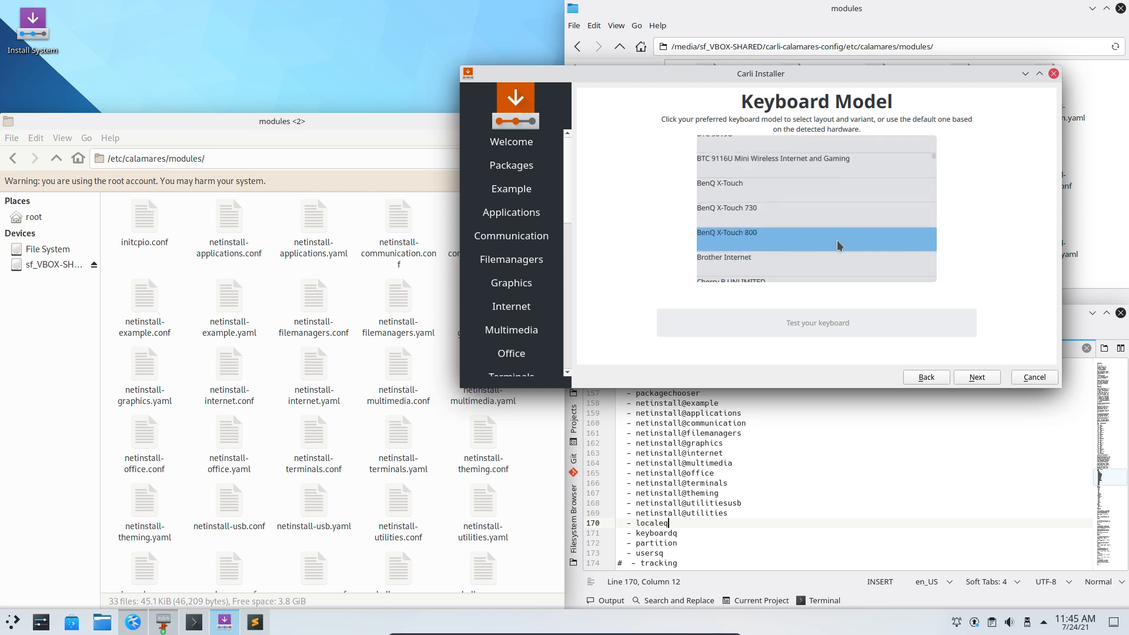
scroll(839, 247, down, 10)
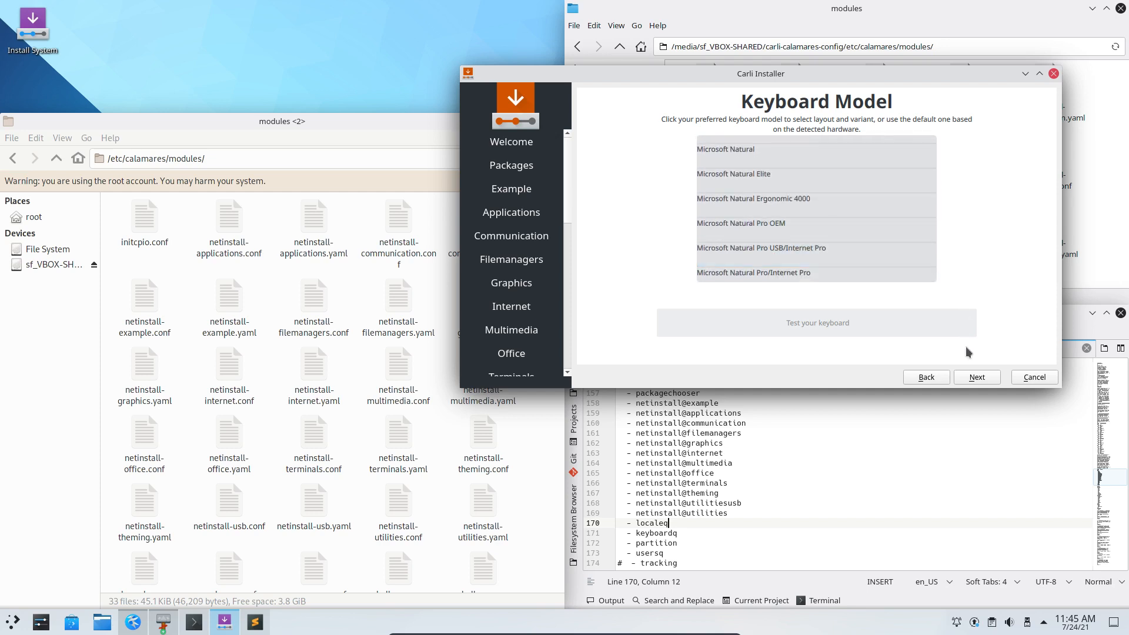
Advance to the partition page, choose Erase disk, and continue to the user account page
click(977, 377)
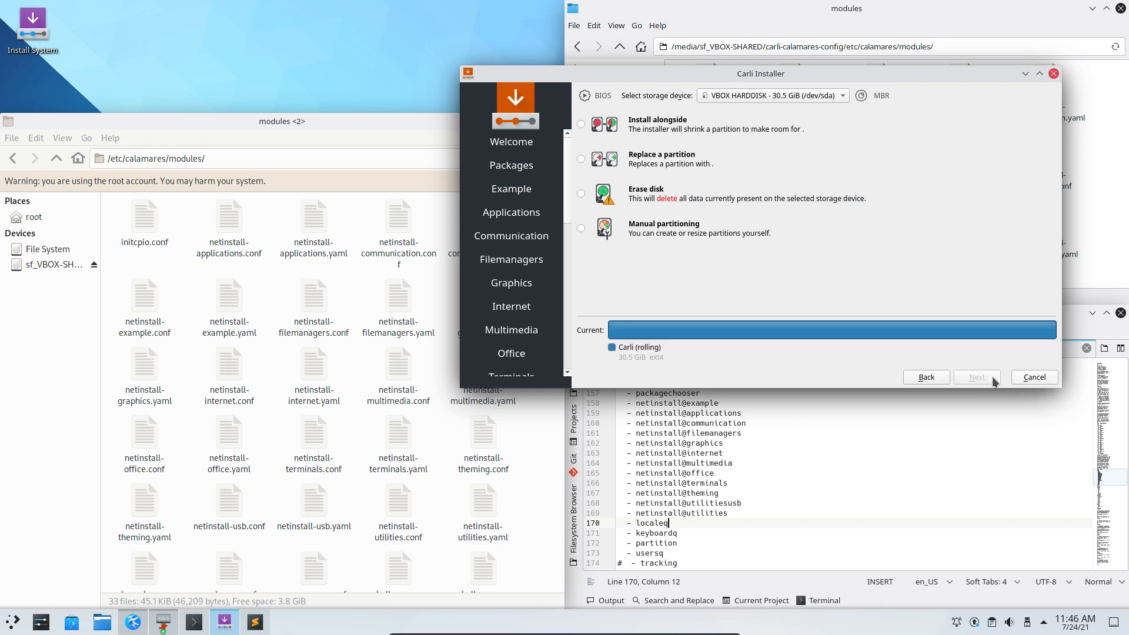
click(691, 203)
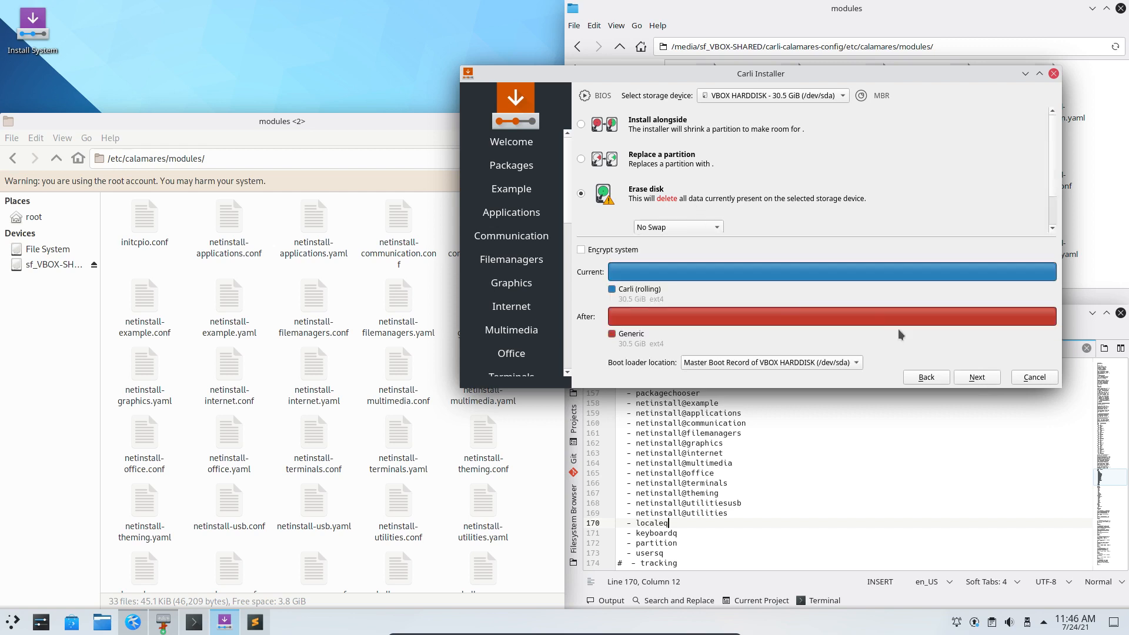
click(975, 377)
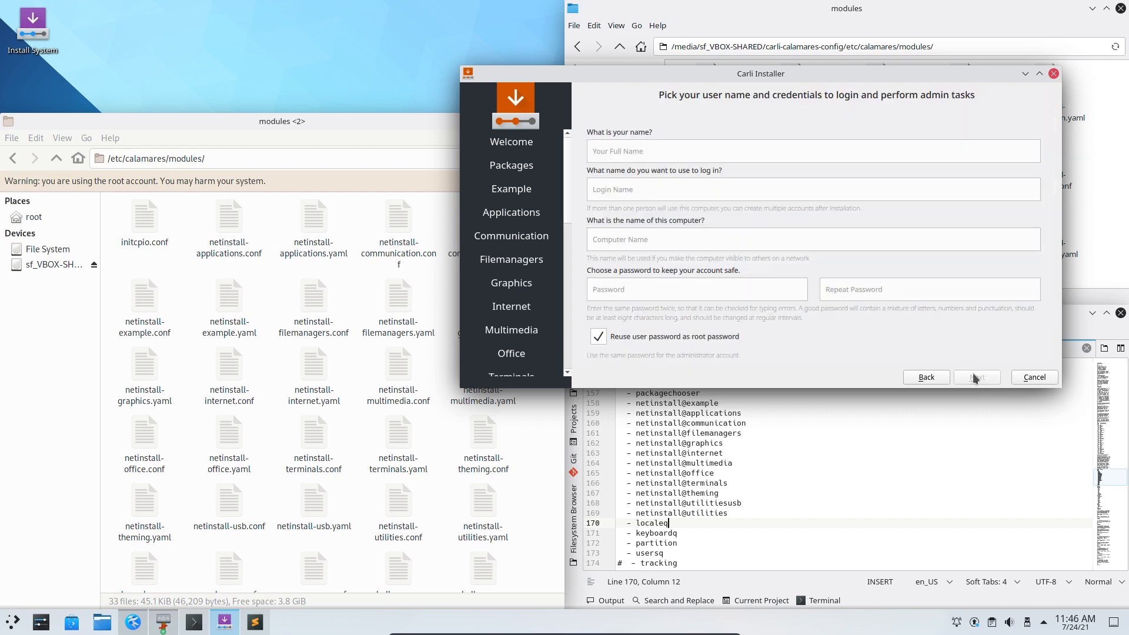
Compare the user account page with the usersq and following entries in settings.conf, and go back to the Keyboard Model page
click(665, 554)
click(761, 75)
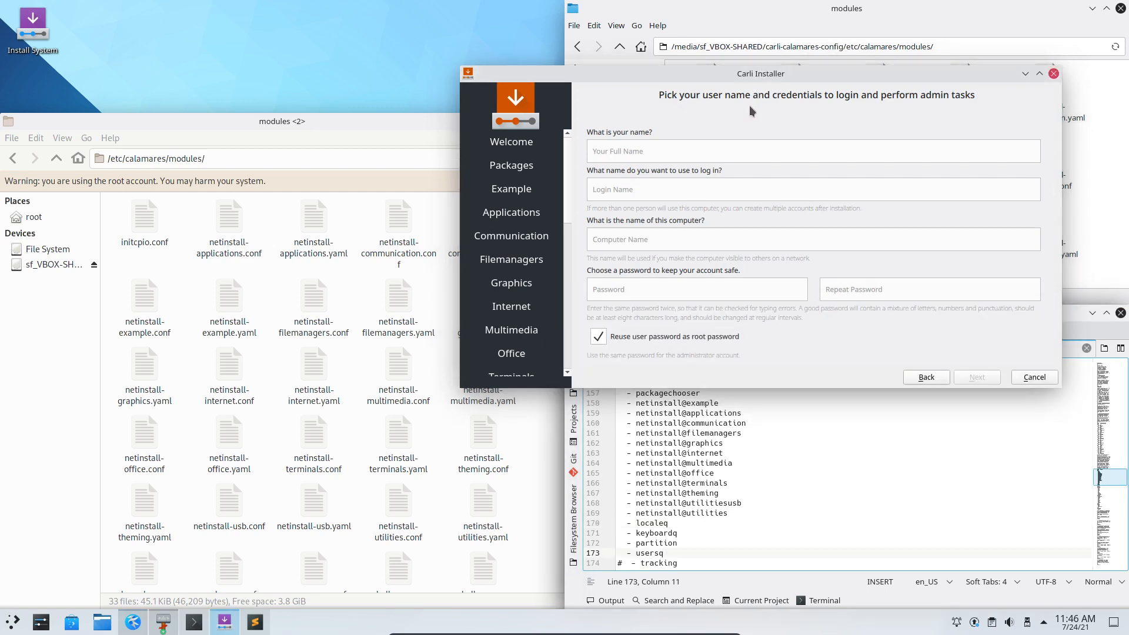
scroll(686, 235, down, 1)
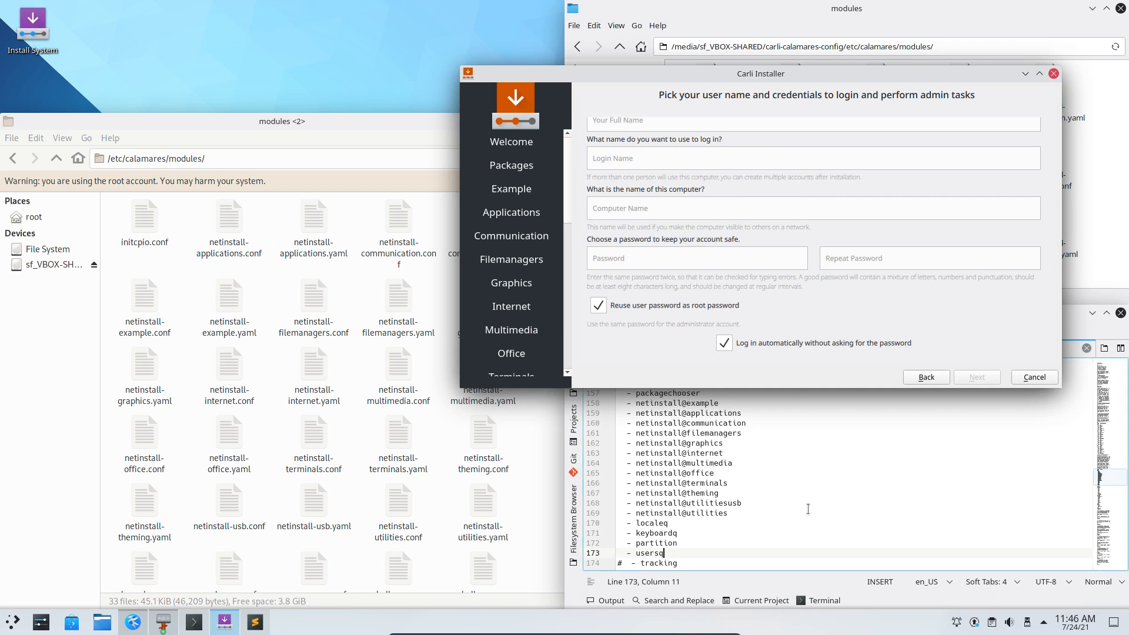
scroll(808, 508, down, 2)
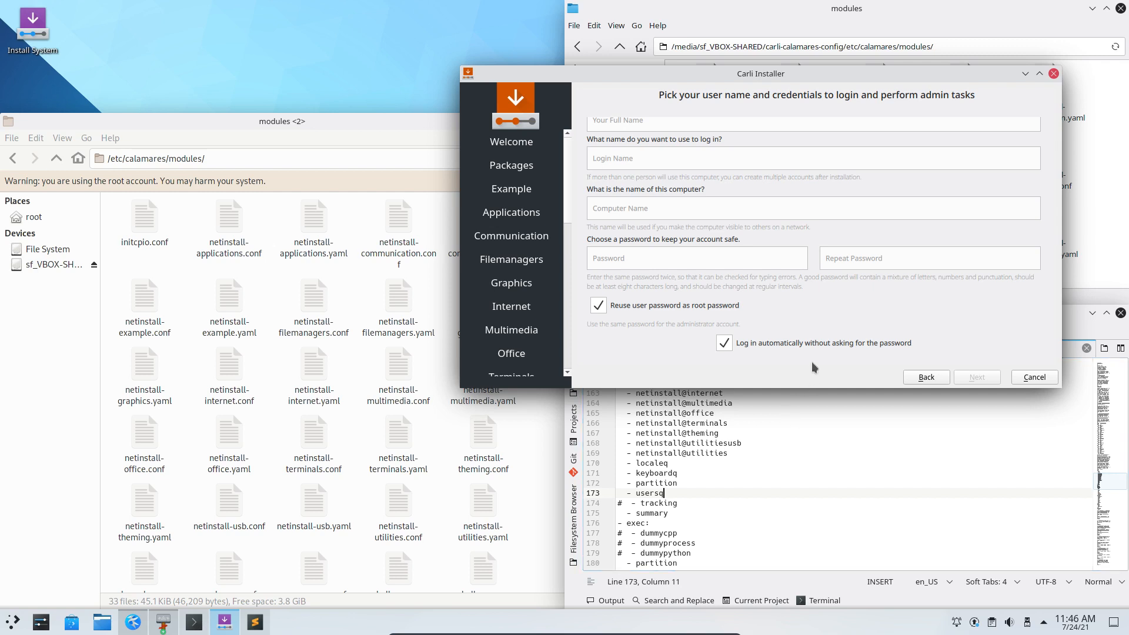
click(938, 381)
click(938, 381)
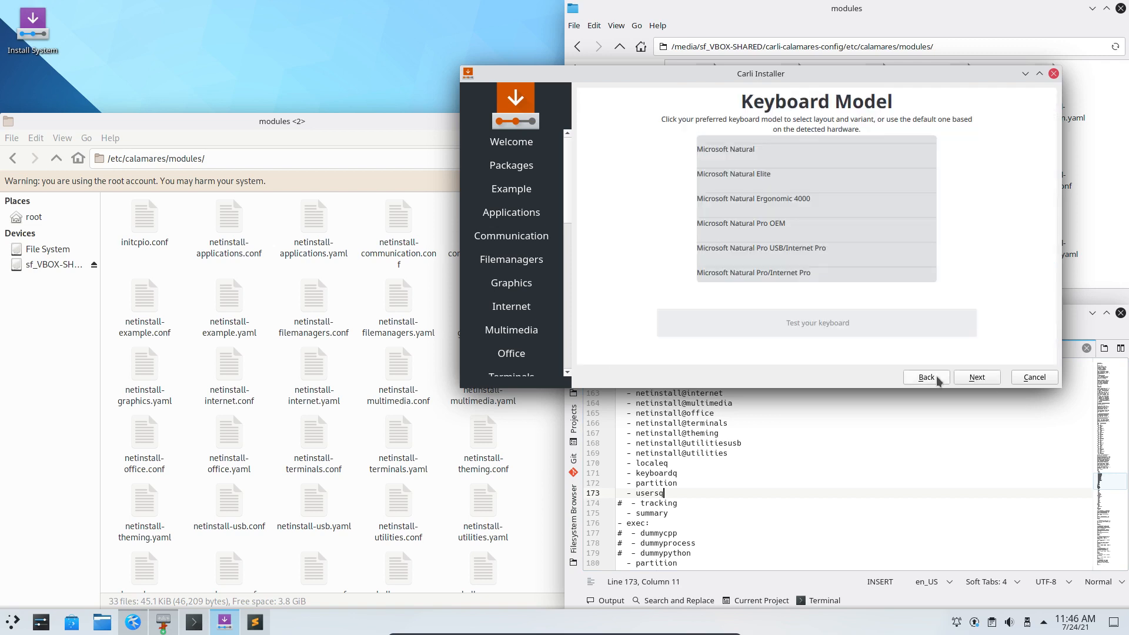
Return the installer to the location page and highlight the matching localeq entry in settings.conf
click(938, 381)
click(938, 381)
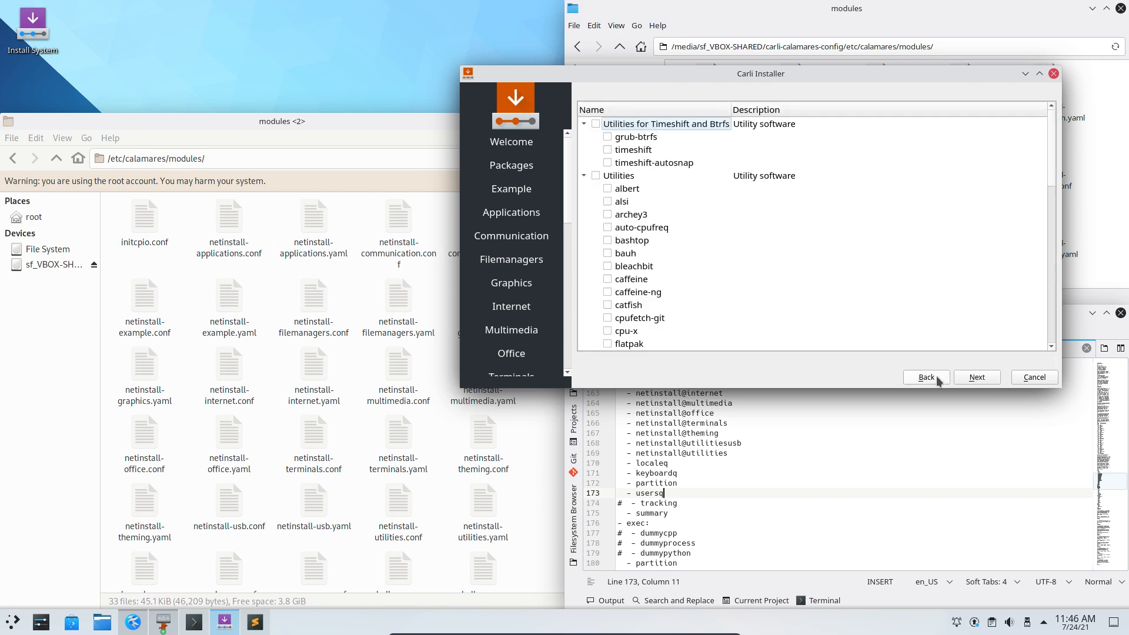
click(975, 379)
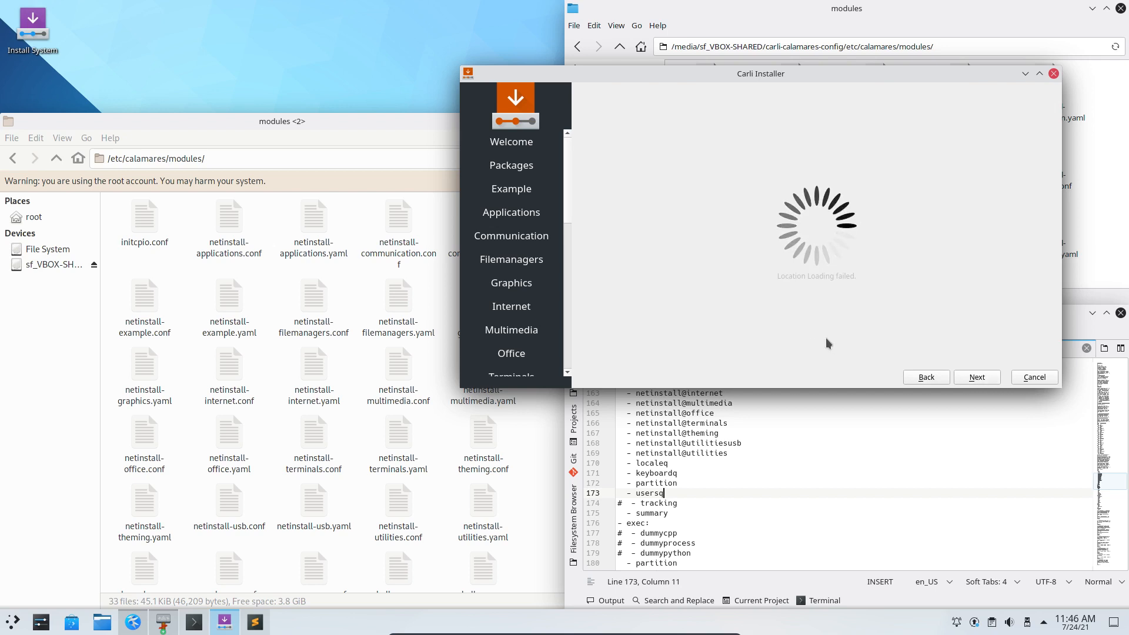
click(690, 458)
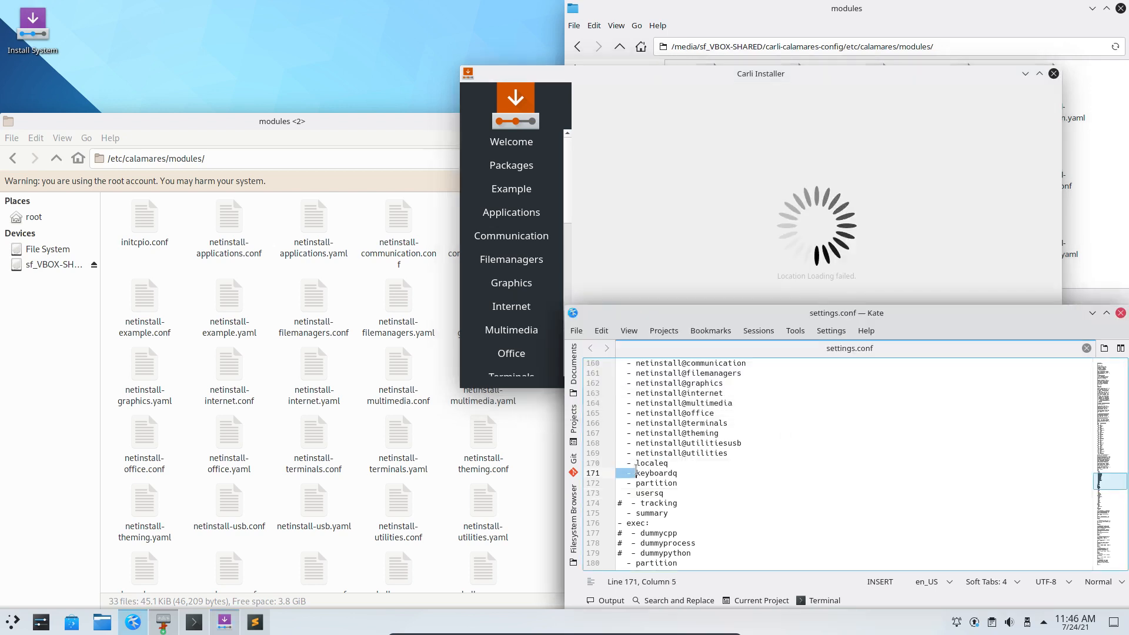
drag(669, 463, 626, 459)
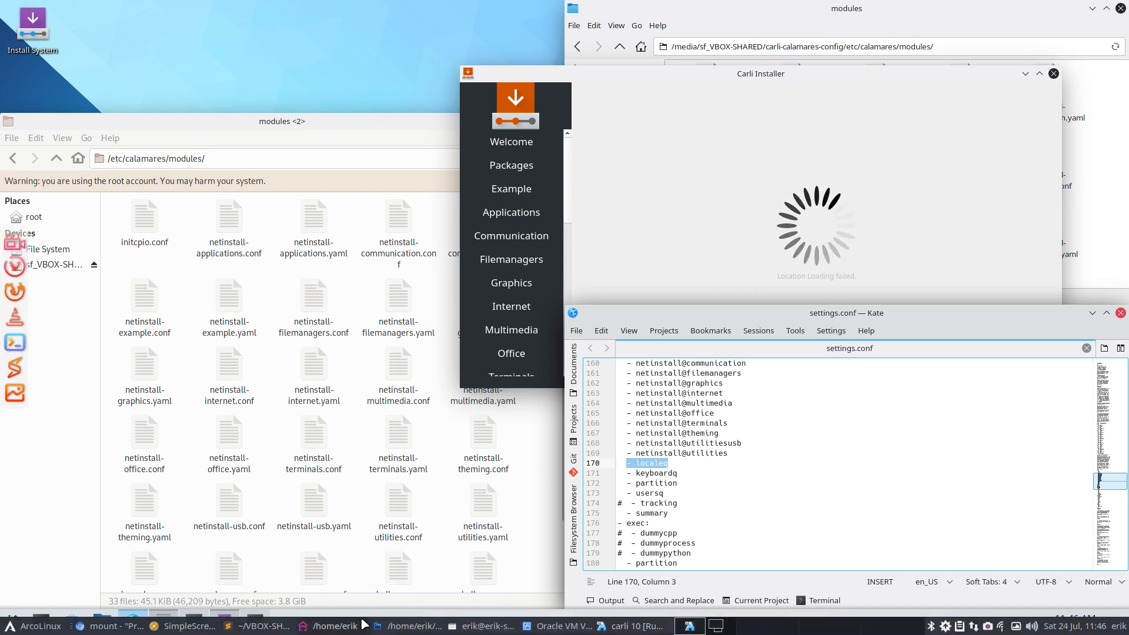
Copy localeq.conf from the Calamares source folder src/modules/localeq into carli-calamares-config/etc/calamares/modules on the host
click(335, 624)
click(330, 298)
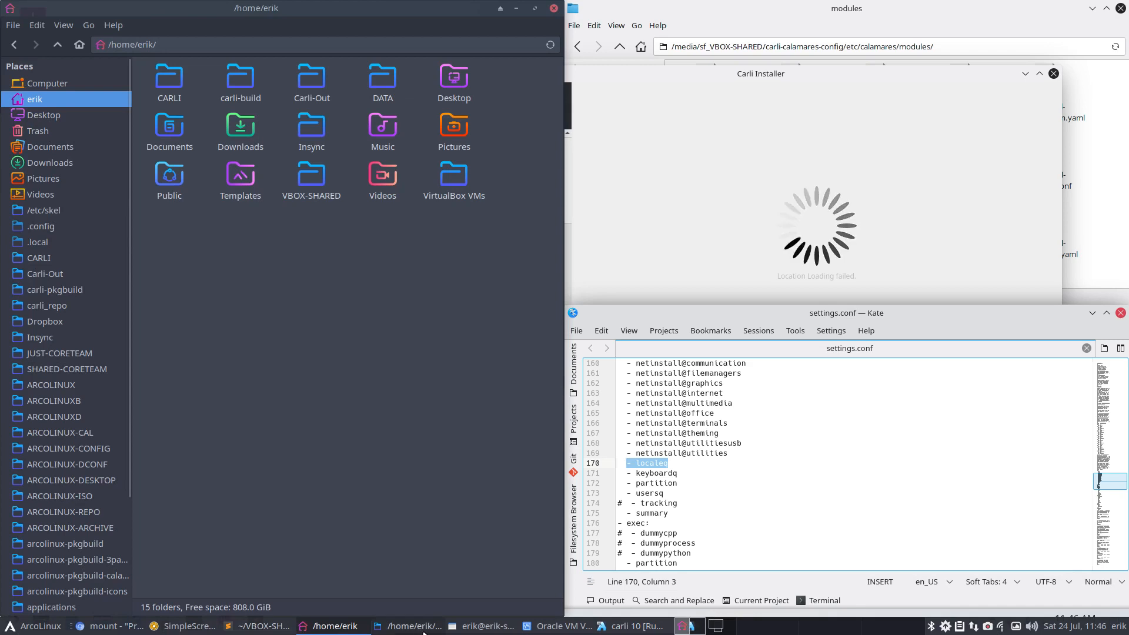
click(392, 627)
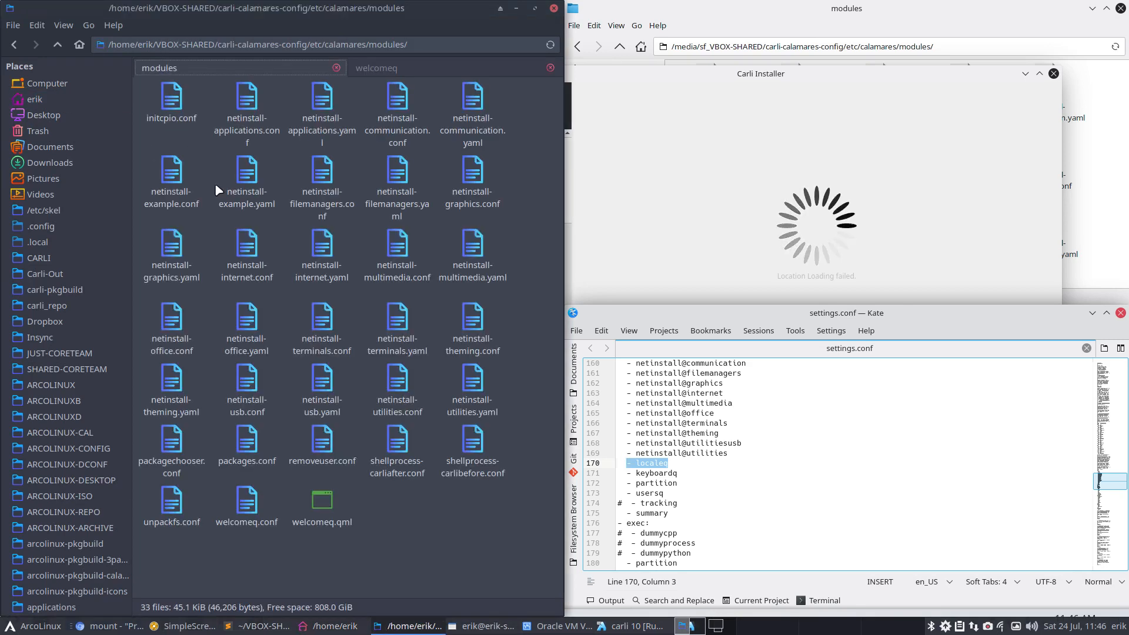
click(410, 66)
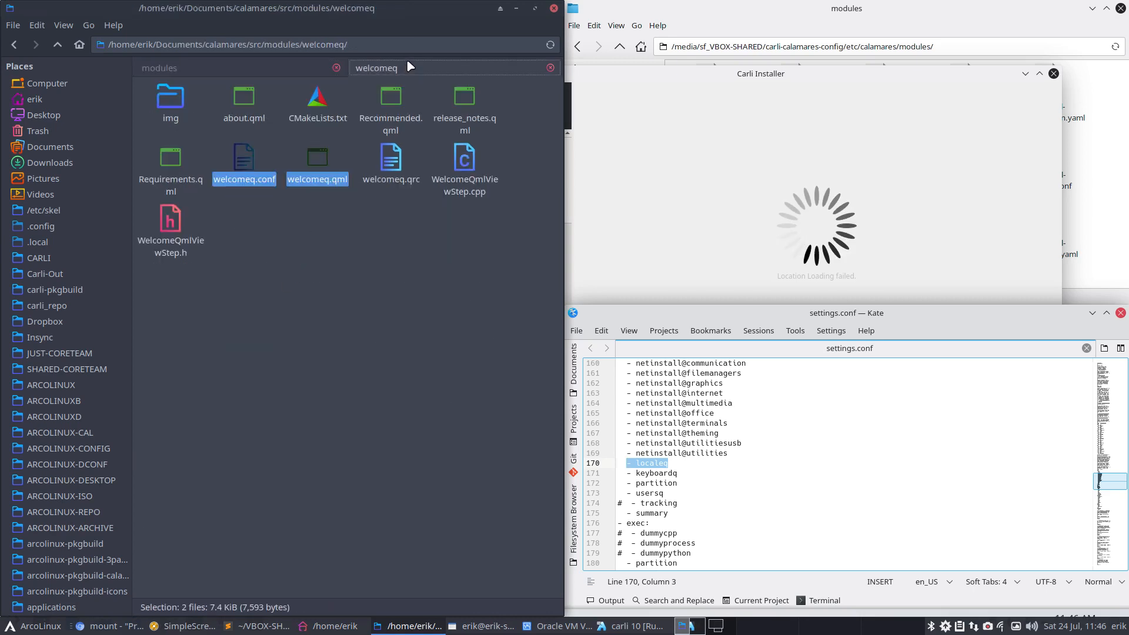
click(54, 40)
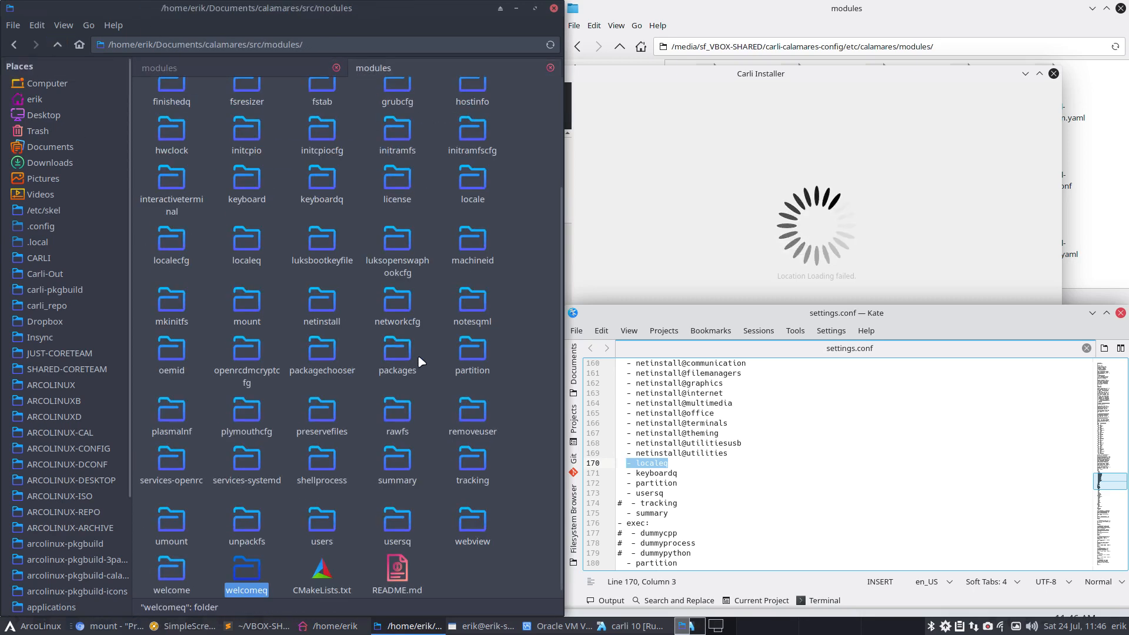
click(247, 241)
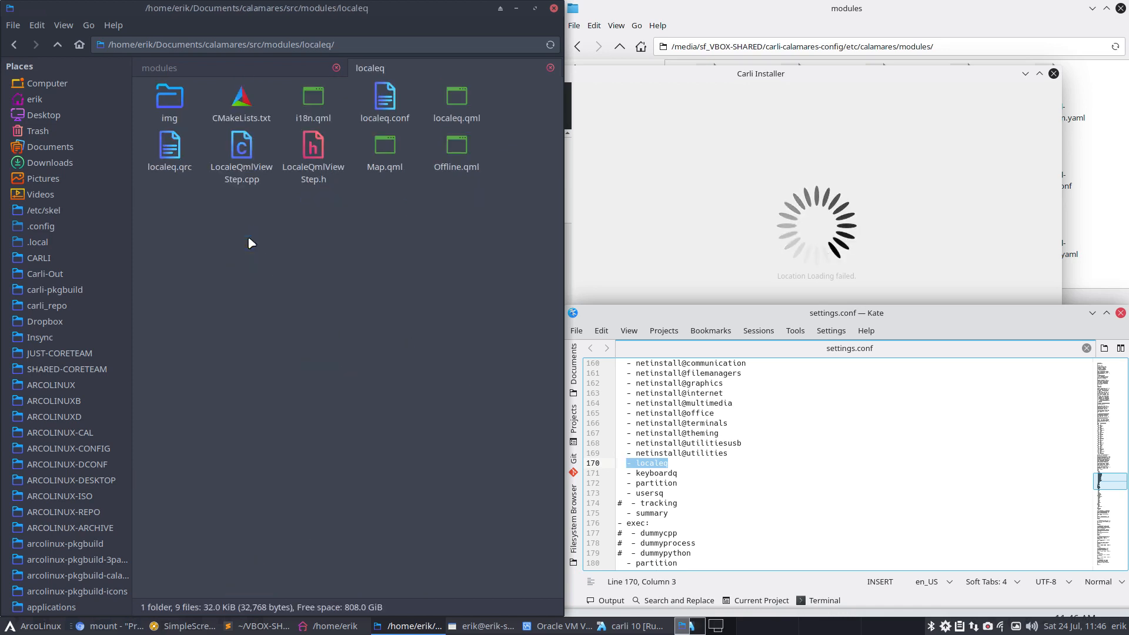
click(385, 101)
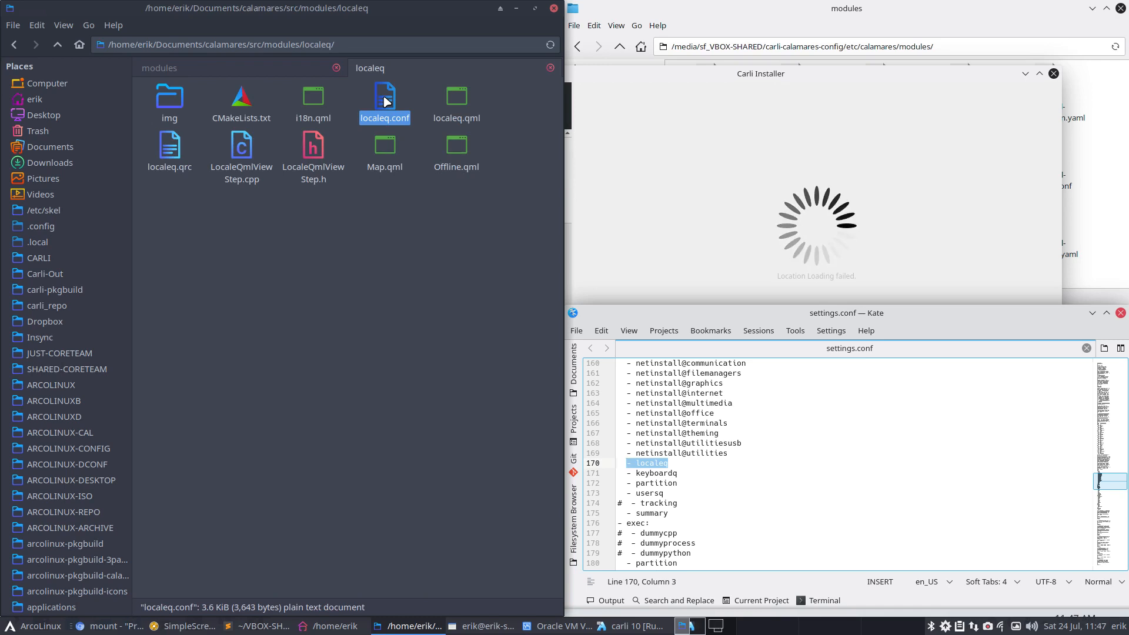
click(209, 72)
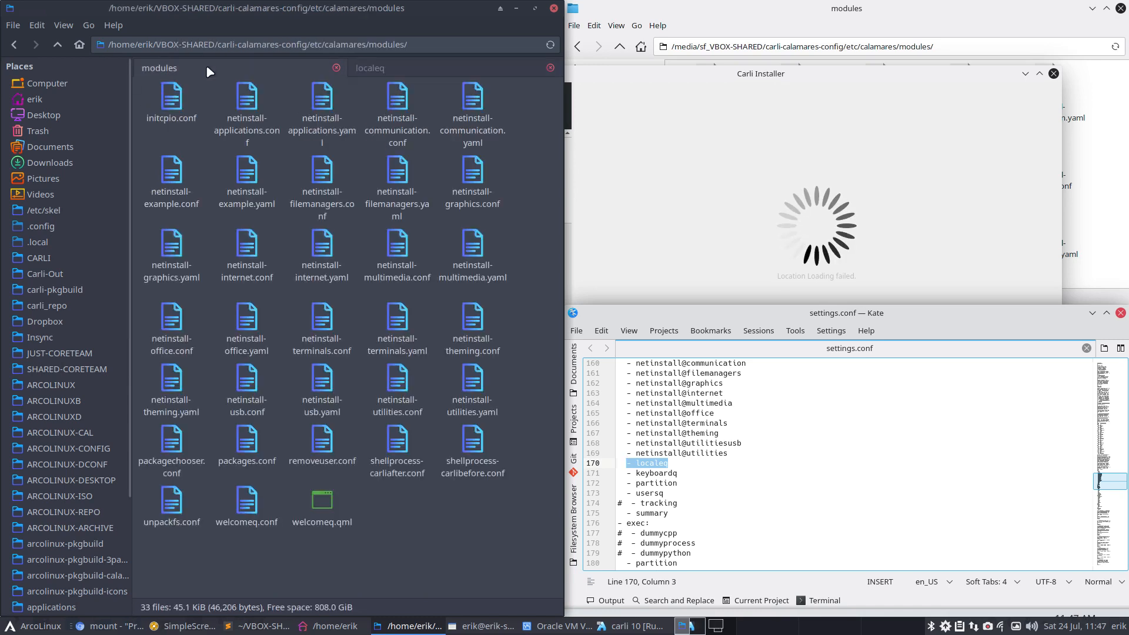
key(ctrl+v)
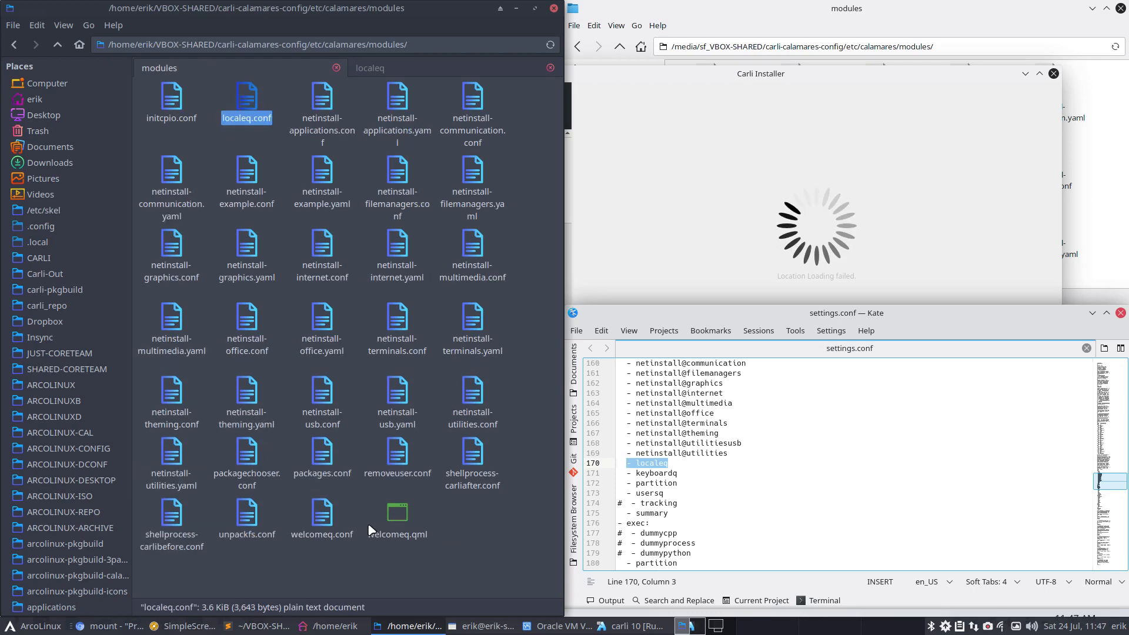
Review the region, zone and GeoIP settings in the copied localeq.conf, and close the editor
double_click(246, 97)
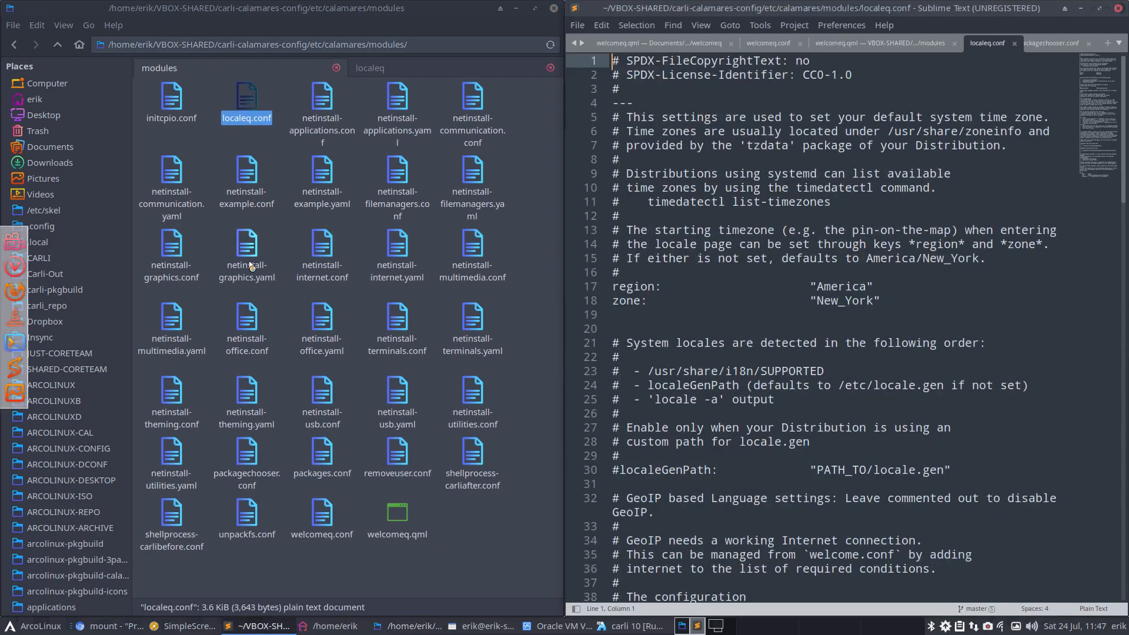
scroll(828, 435, down, 20)
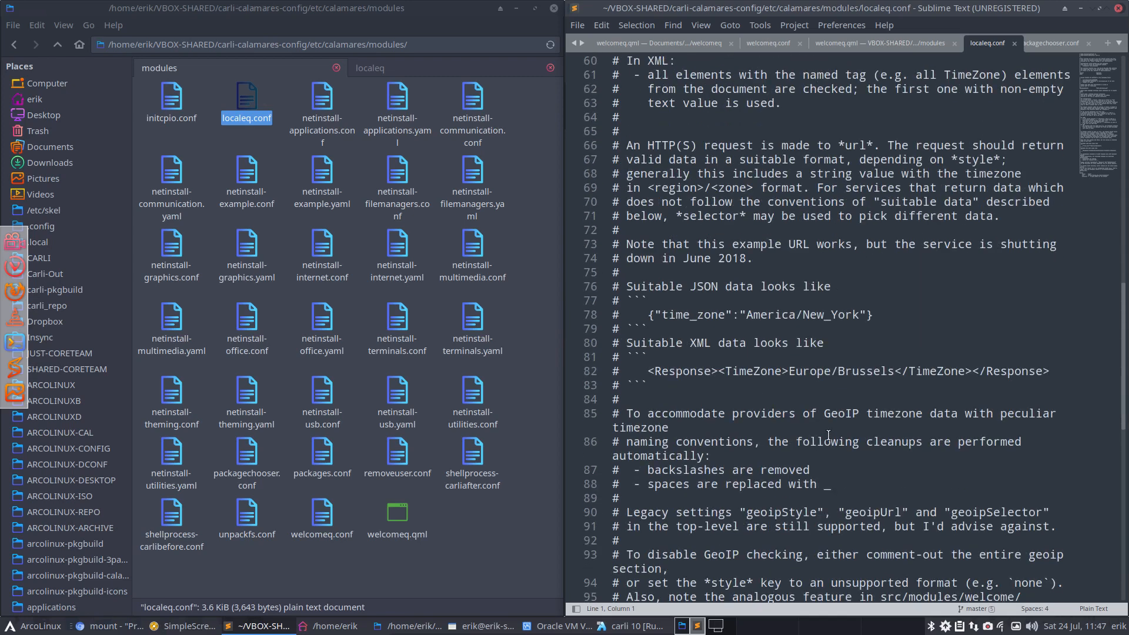
click(450, 556)
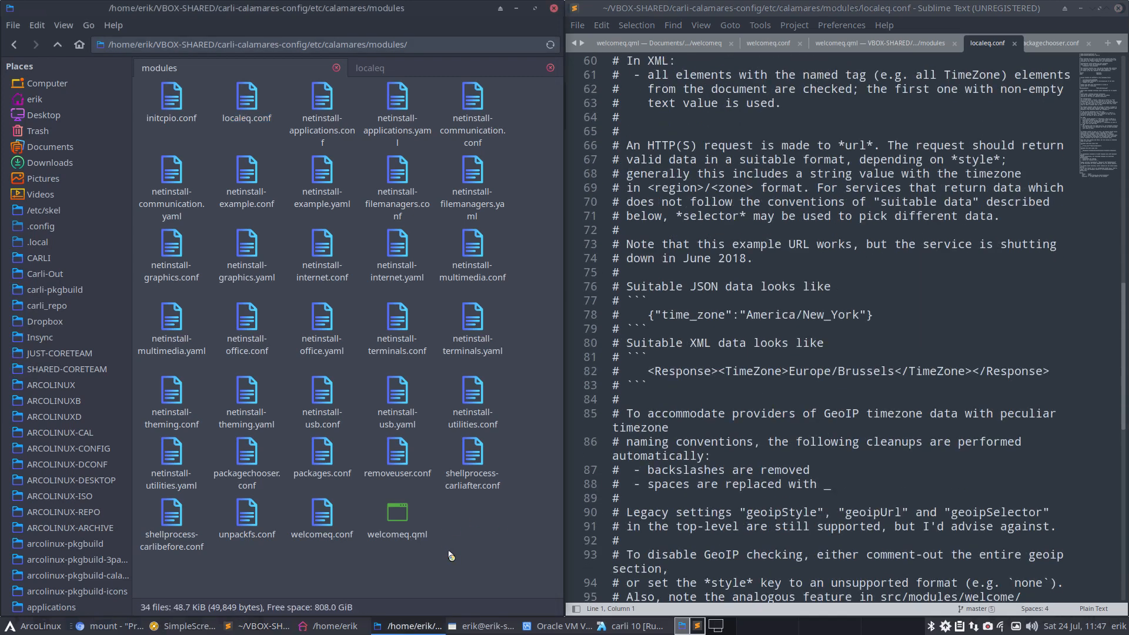
click(1116, 9)
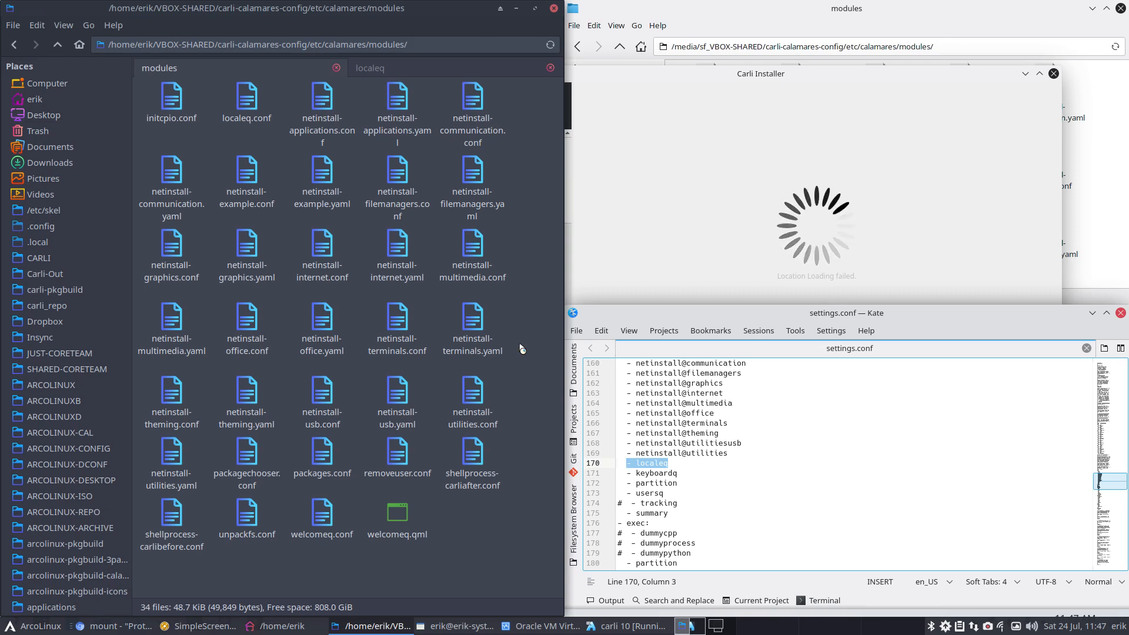
Cancel the running installer in the virtual machine and copy localeq.conf from the shared modules folder into /etc/calamares/modules
click(891, 214)
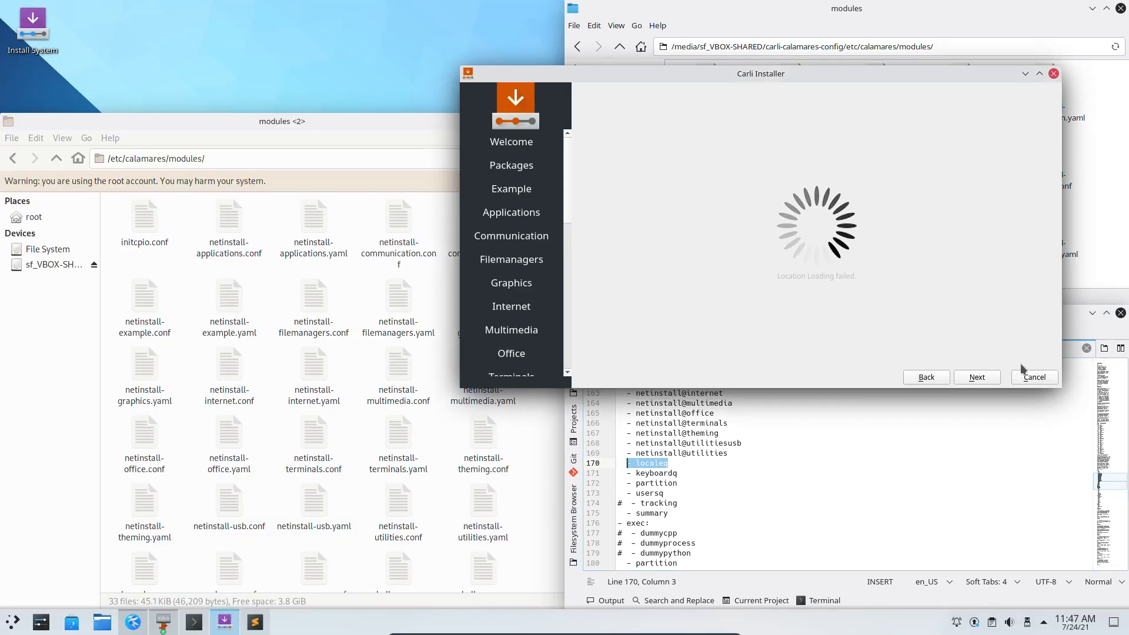
click(1029, 377)
click(791, 227)
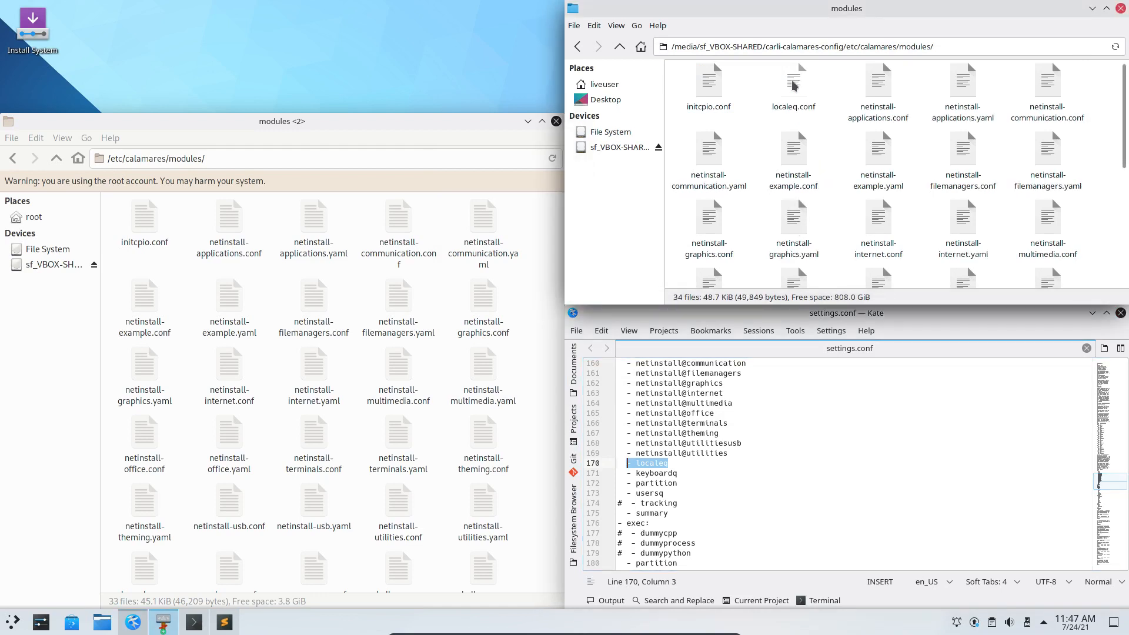
click(794, 86)
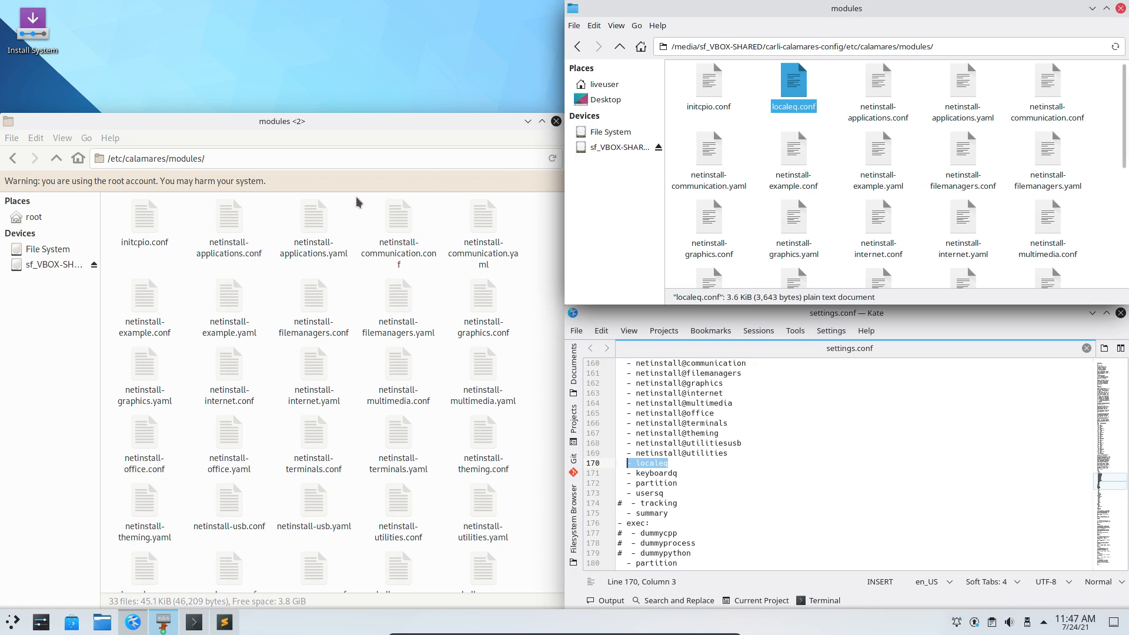
click(283, 264)
key(ctrl+v)
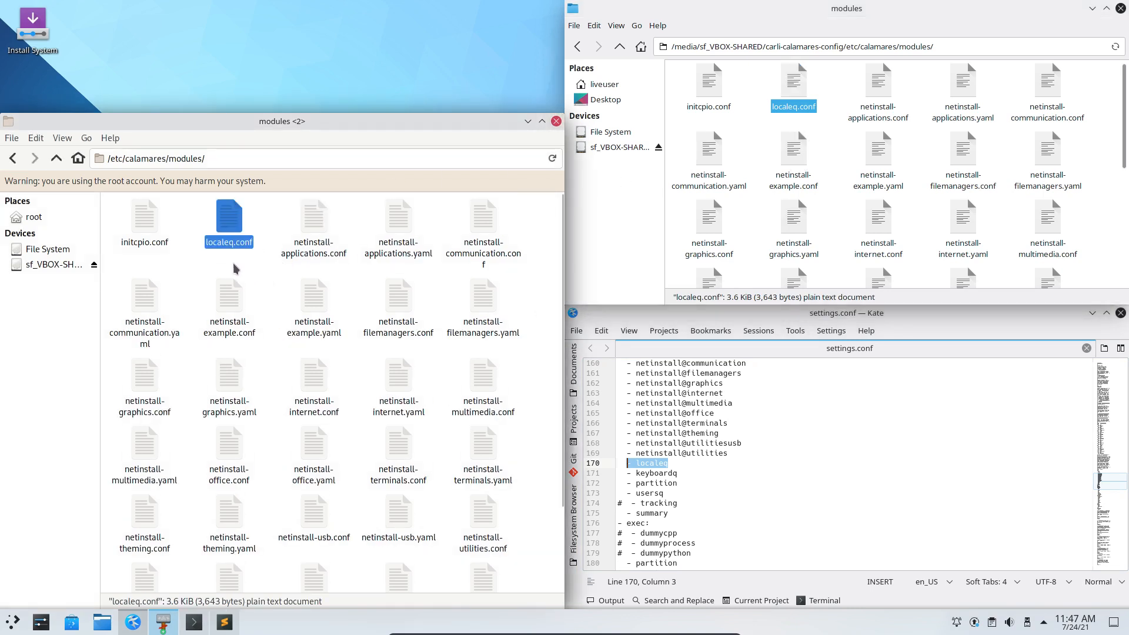
click(244, 267)
Relaunch the installer, advance to the Packages page, try the desktop choices and select GNOME
double_click(32, 29)
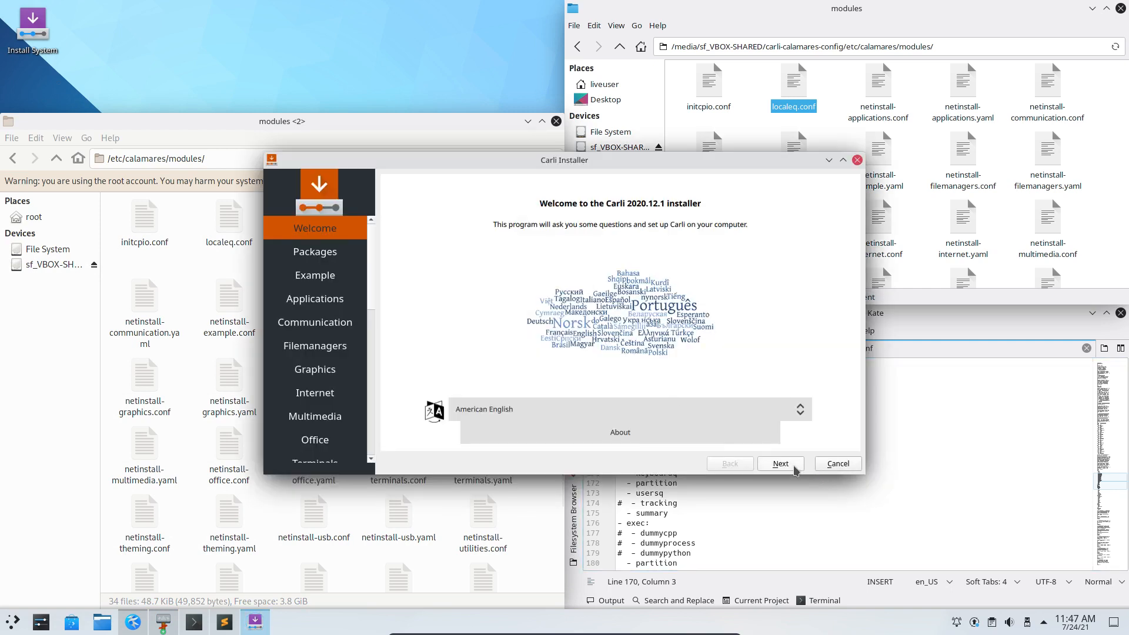
click(780, 464)
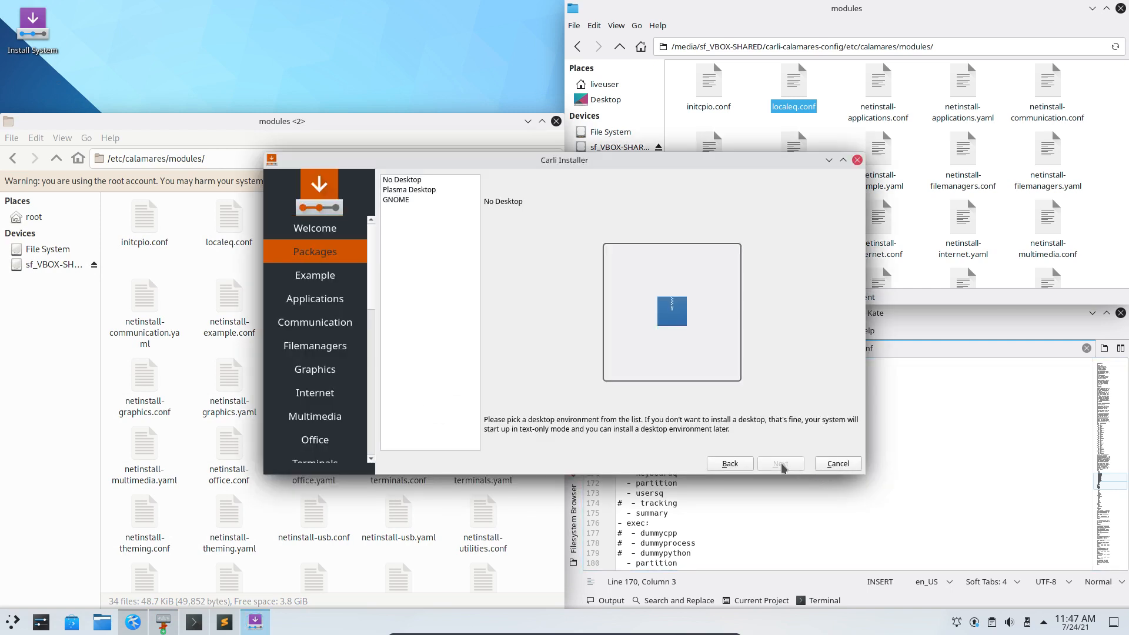
click(441, 180)
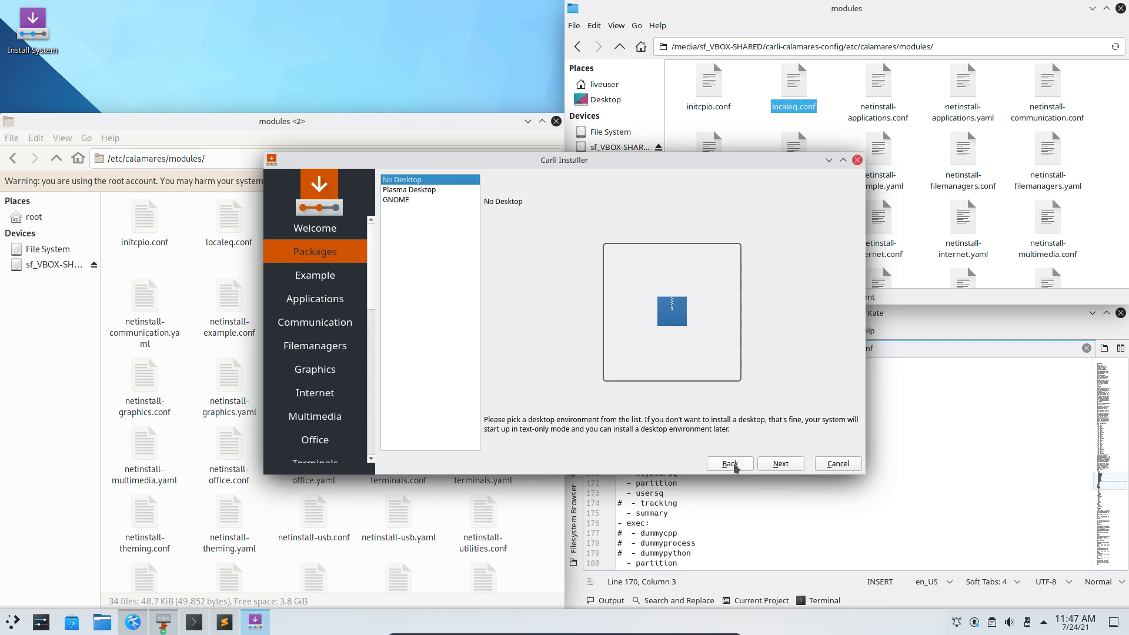
click(450, 190)
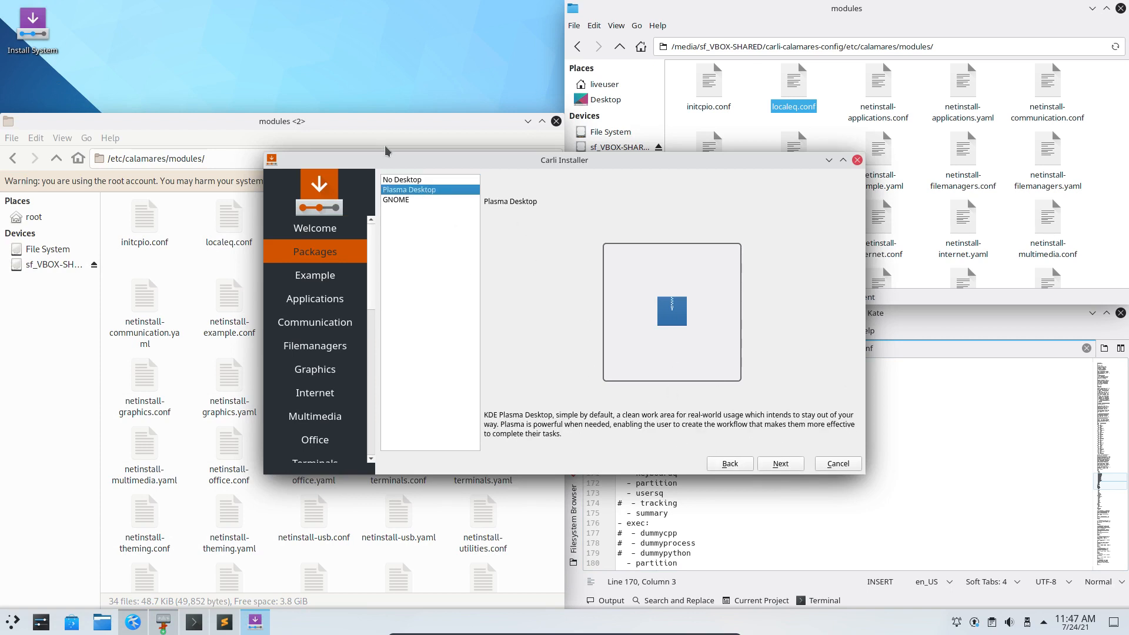
click(424, 181)
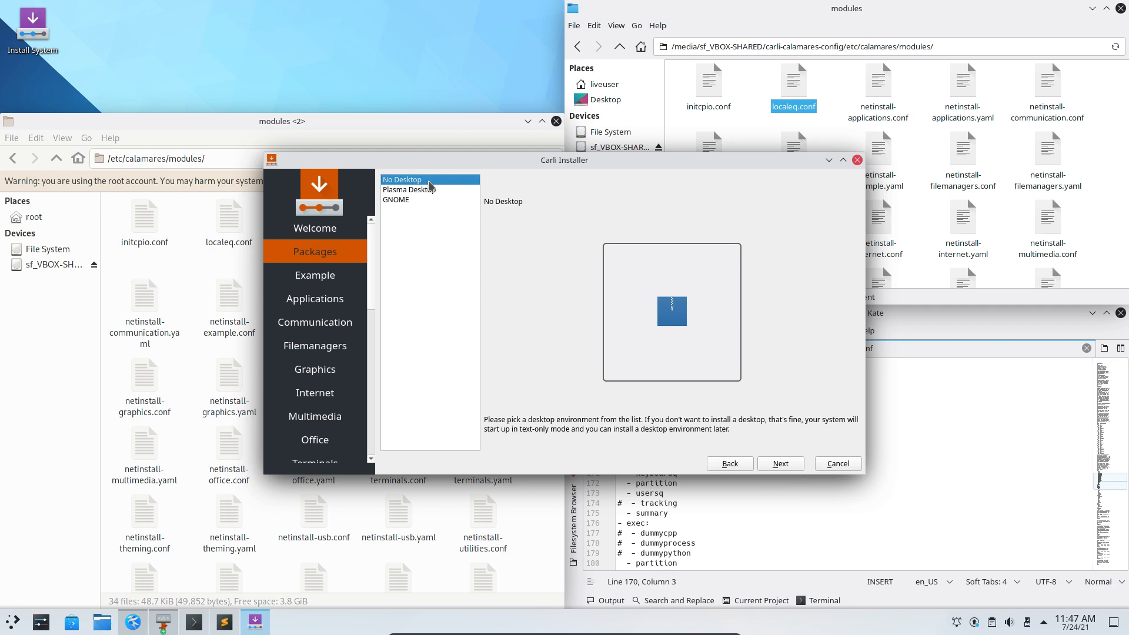
click(427, 192)
click(411, 199)
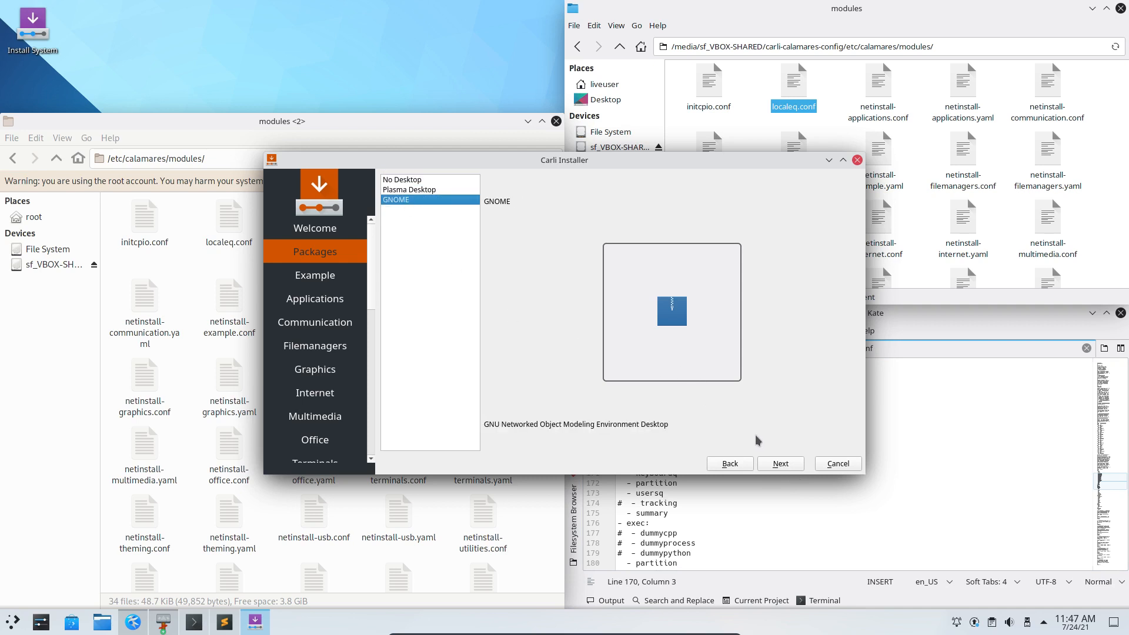
Advance through the software selection pages to the location page without selecting any extra packages
click(782, 464)
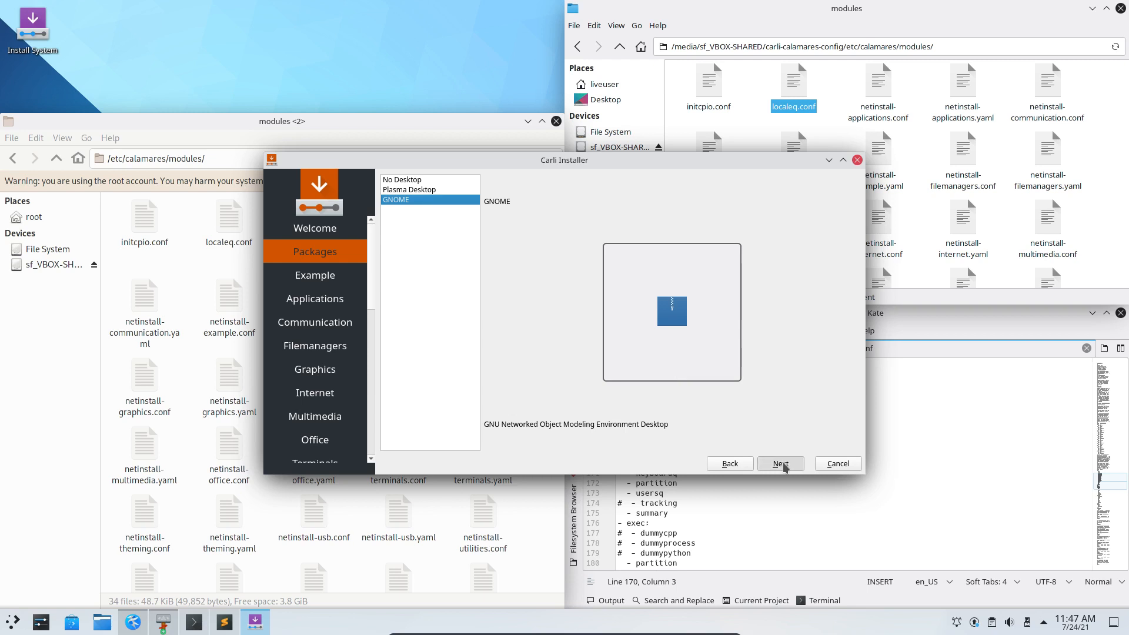
click(783, 464)
click(783, 464)
click(782, 464)
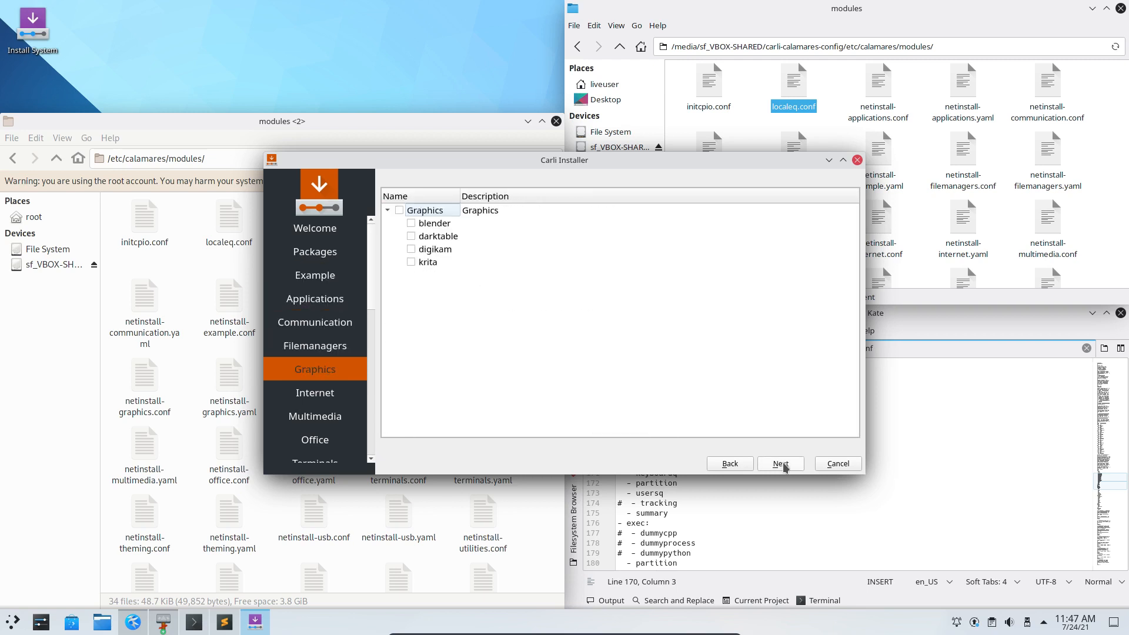
click(782, 464)
click(782, 464)
click(782, 464)
click(782, 464)
click(782, 464)
click(782, 465)
click(782, 464)
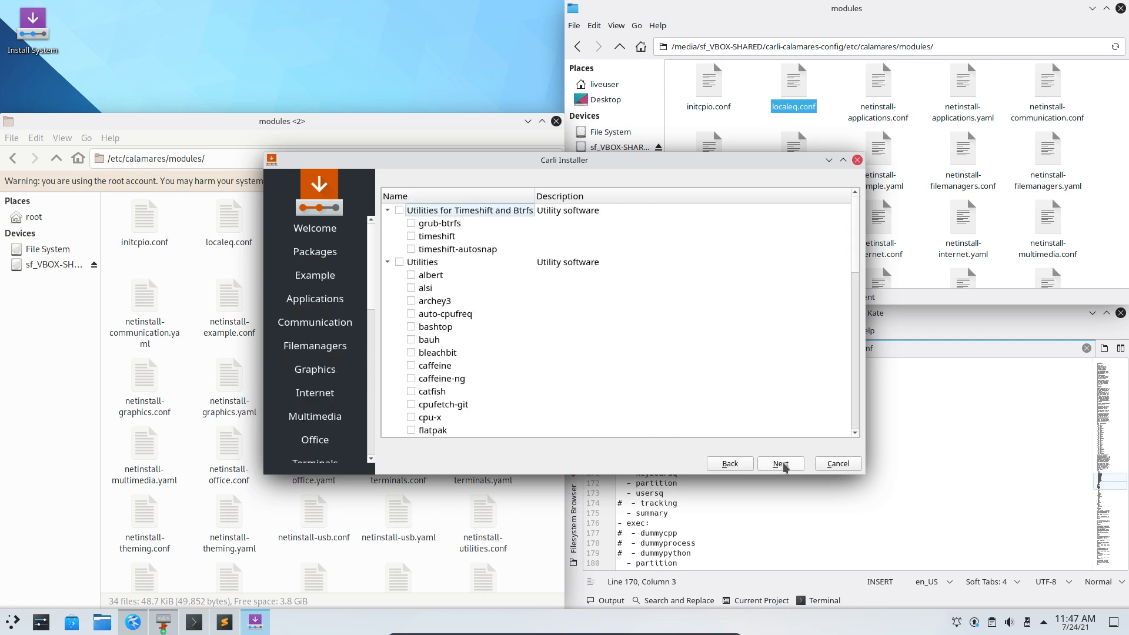
click(782, 464)
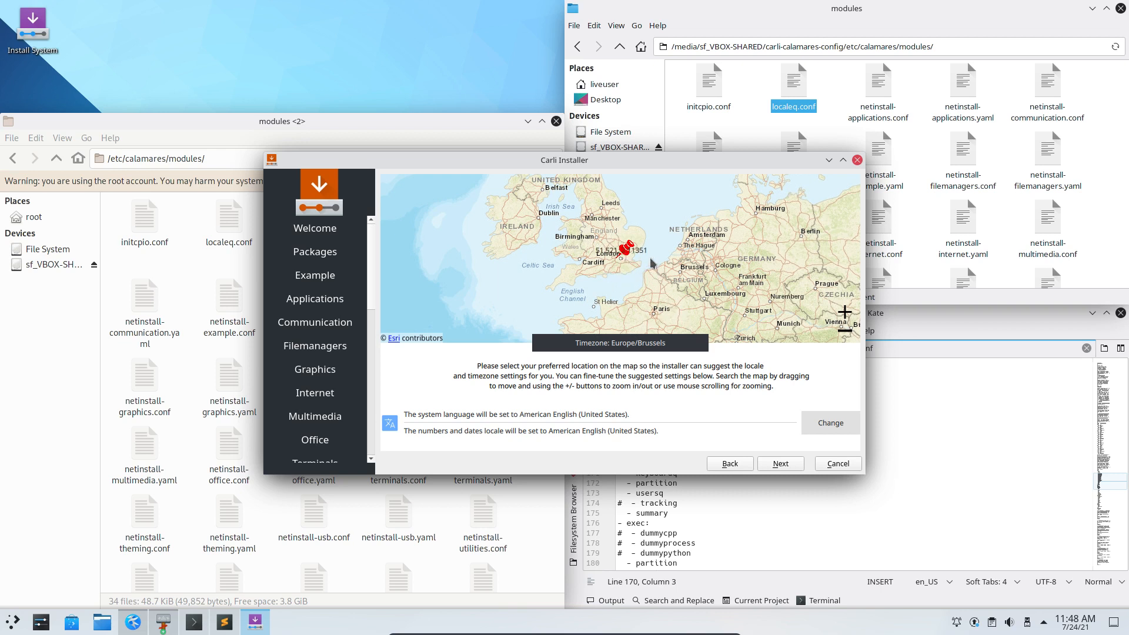
Test the timezone map by placing the pin near Brussels and at points farther east through Belarus into Russia
click(684, 270)
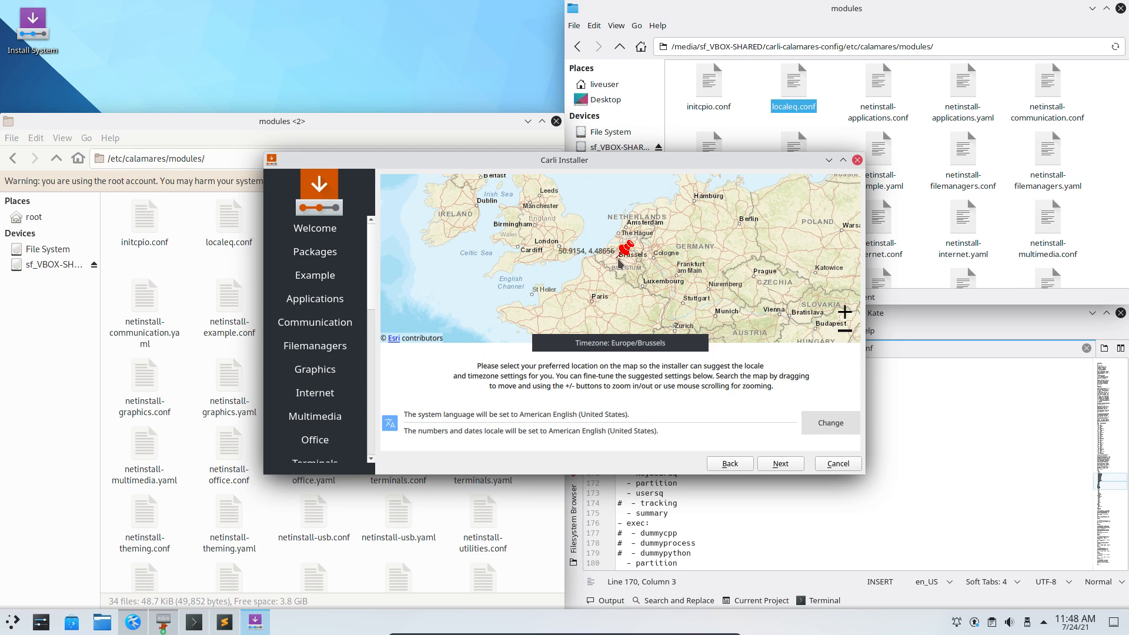
click(645, 241)
click(766, 248)
click(771, 243)
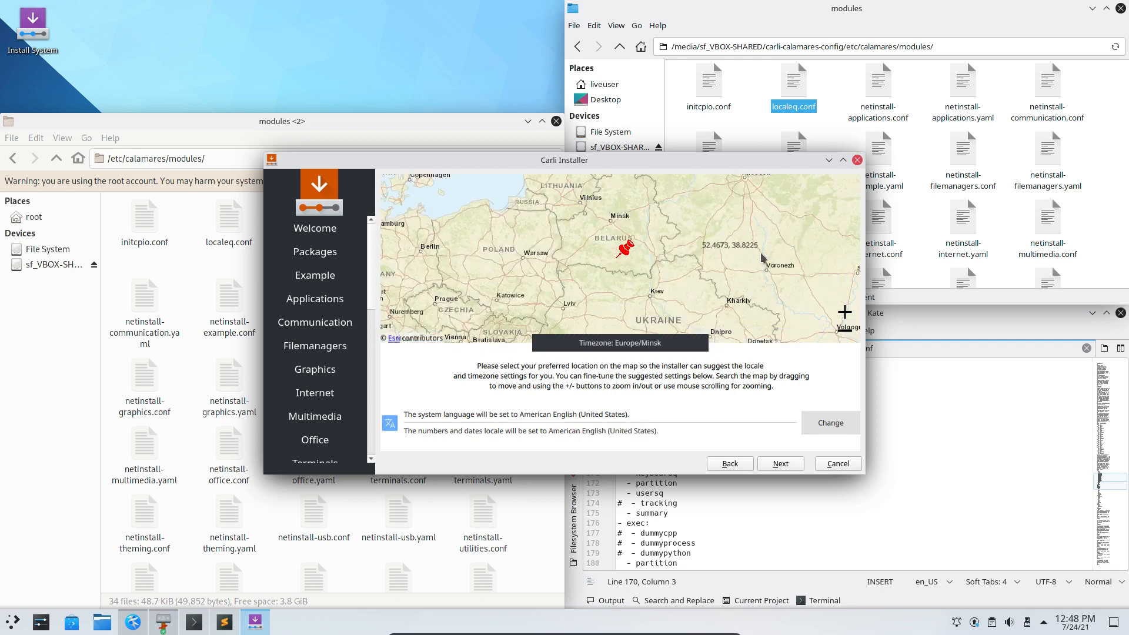
click(761, 253)
click(769, 236)
Zoom the timezone map out to world scale and move the pin westward via North America to East Asia
click(845, 331)
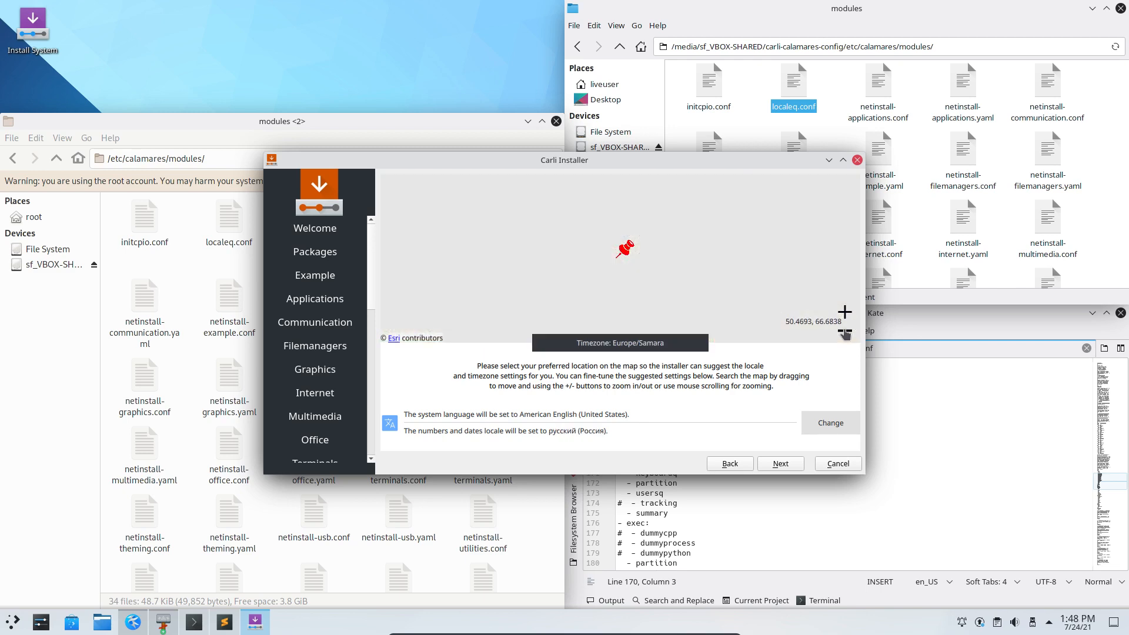
click(845, 331)
click(846, 330)
click(845, 330)
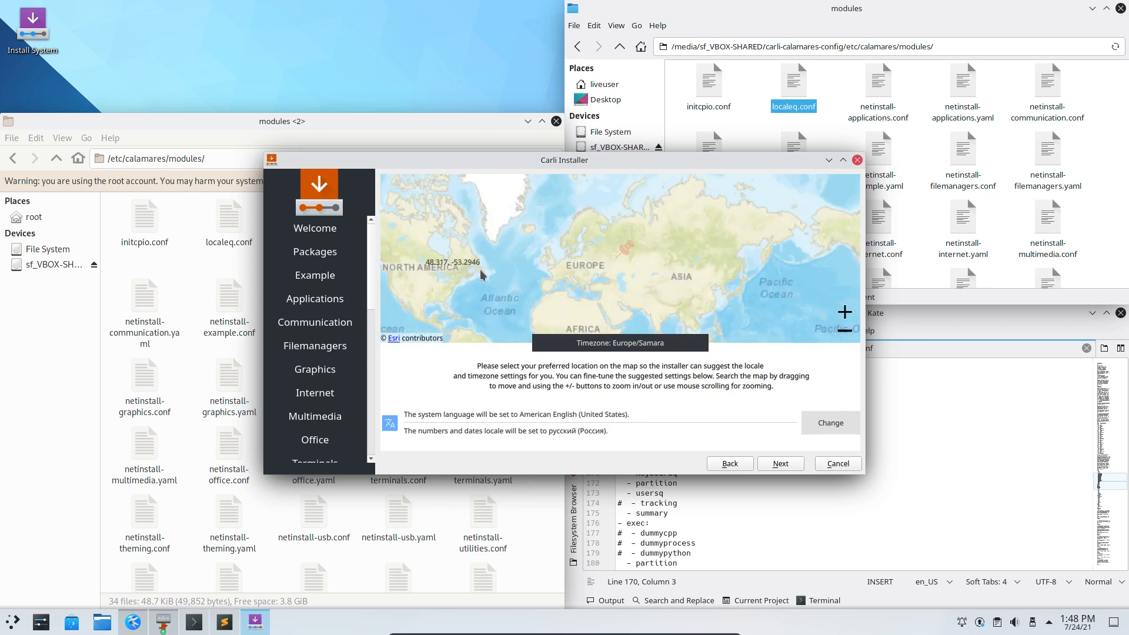
click(461, 277)
click(404, 273)
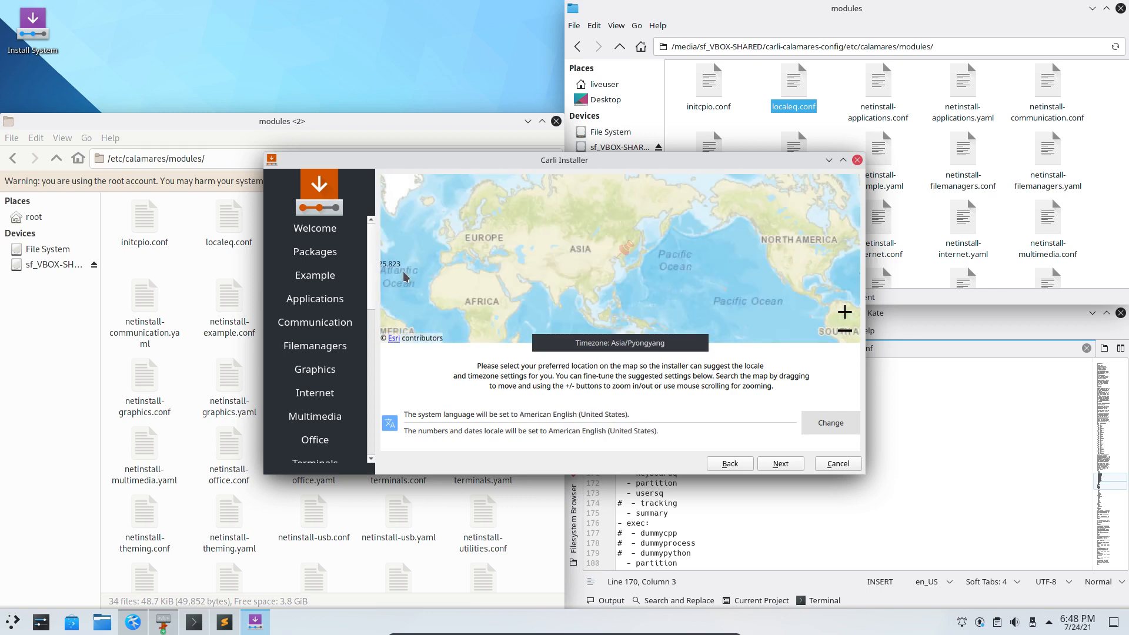
Bring the timezone pin back from East Asia to Europe, place it near Brussels and refine it to Antwerp
click(581, 264)
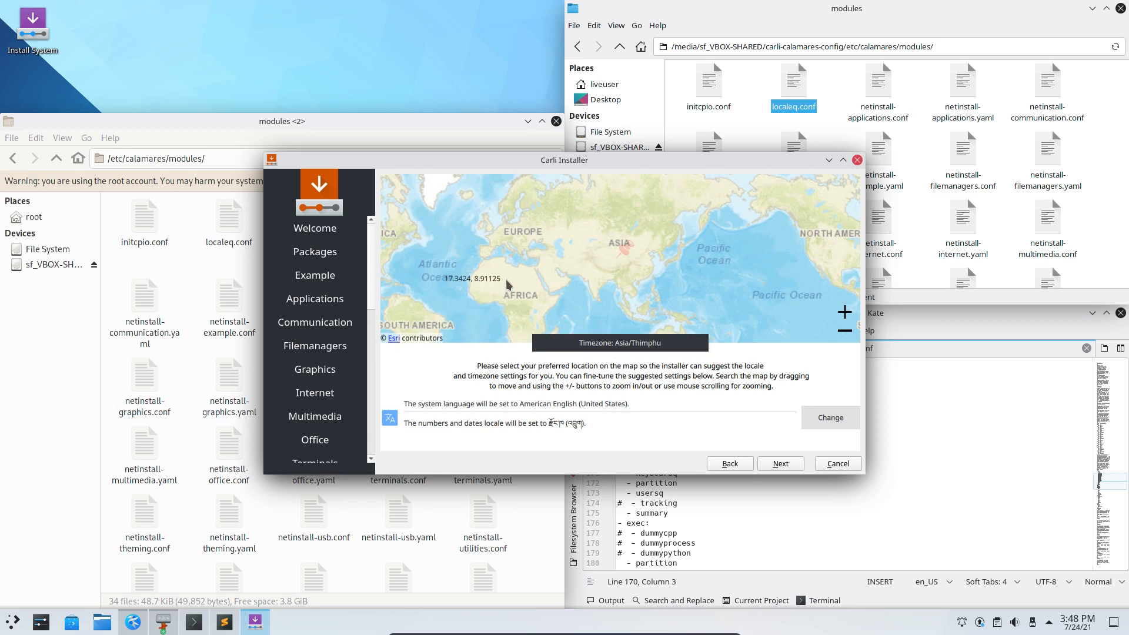
click(493, 231)
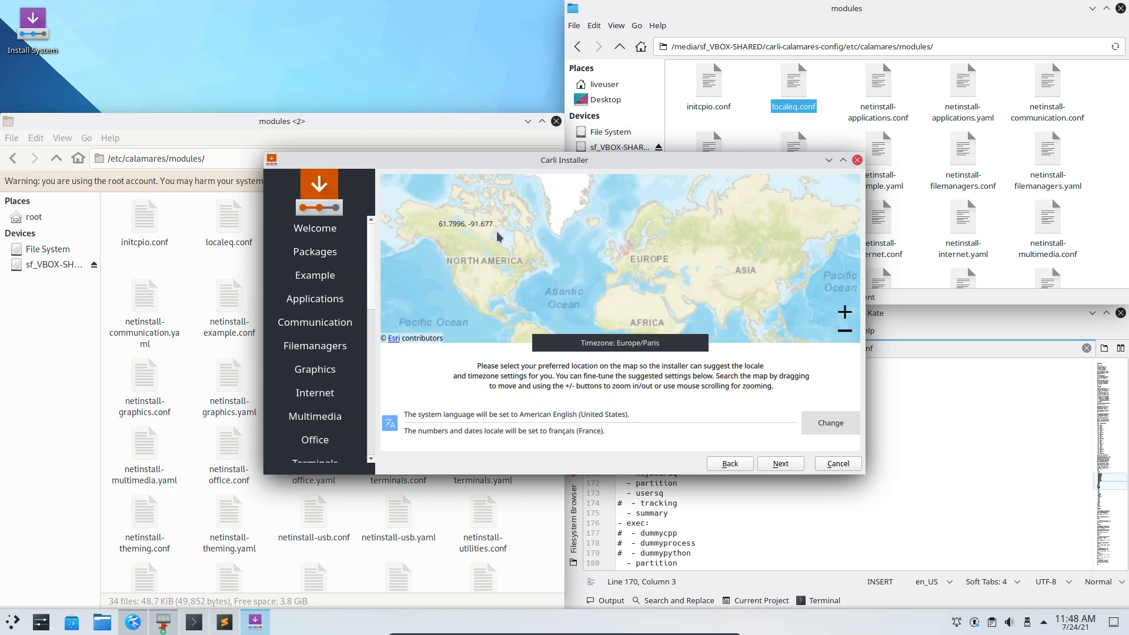
scroll(620, 267, up, 3)
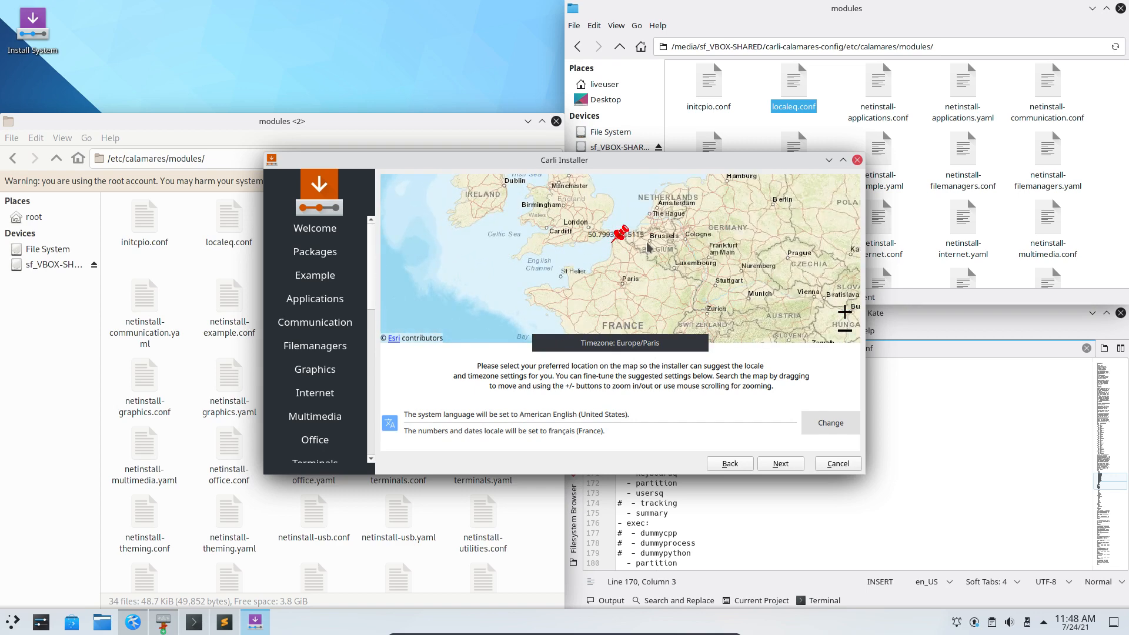
click(648, 239)
scroll(632, 274, up, 1)
scroll(618, 266, up, 3)
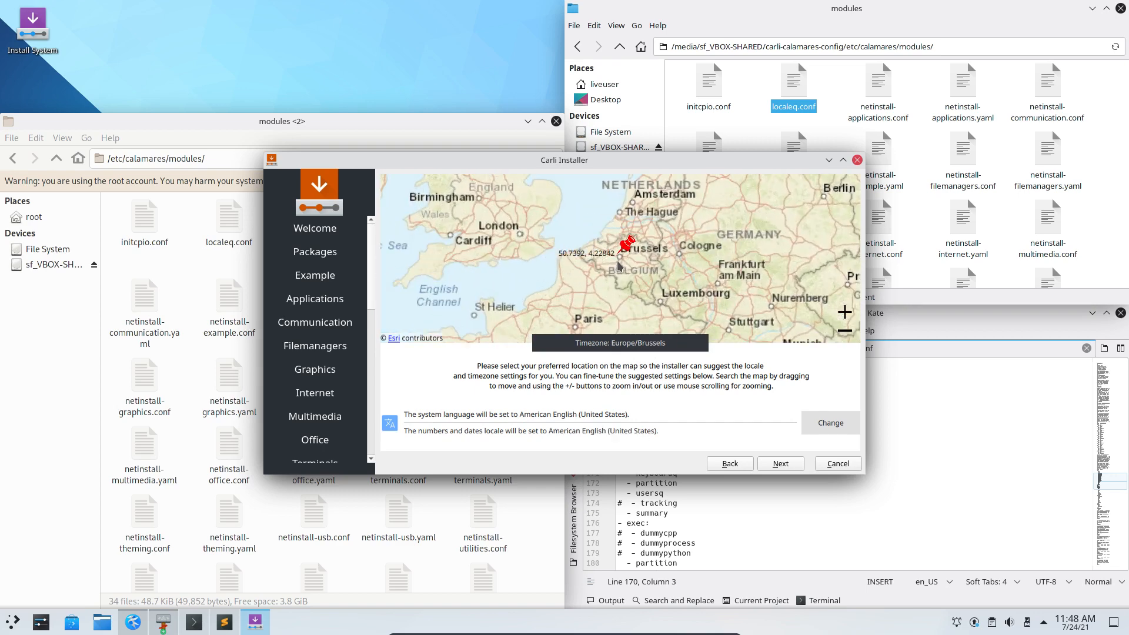
scroll(623, 234, up, 1)
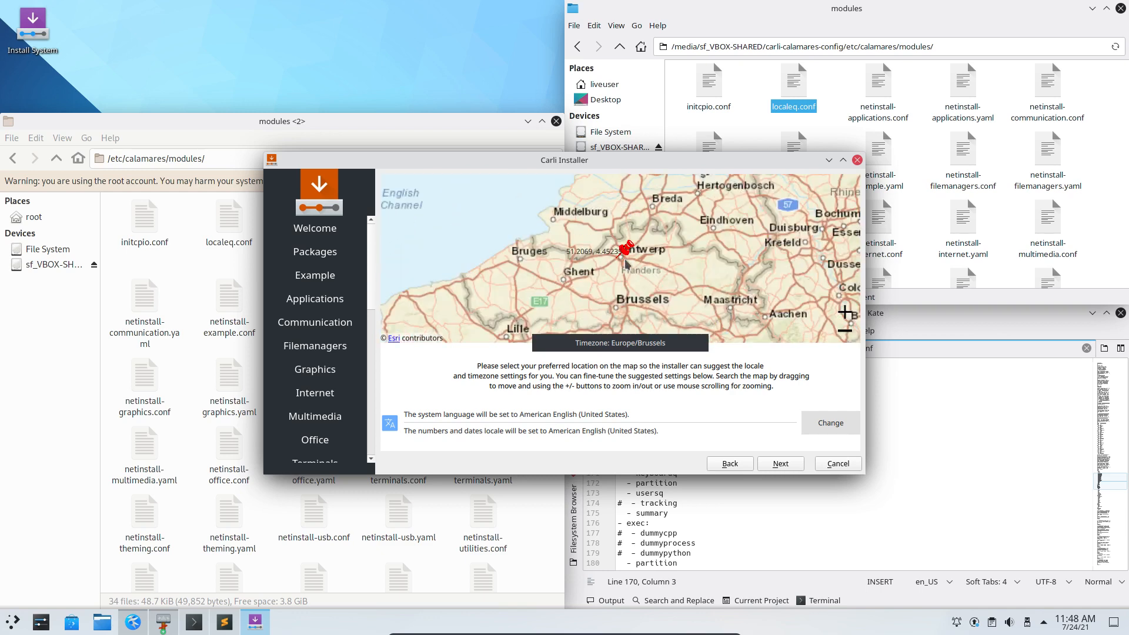
scroll(623, 269, up, 1)
scroll(622, 269, up, 3)
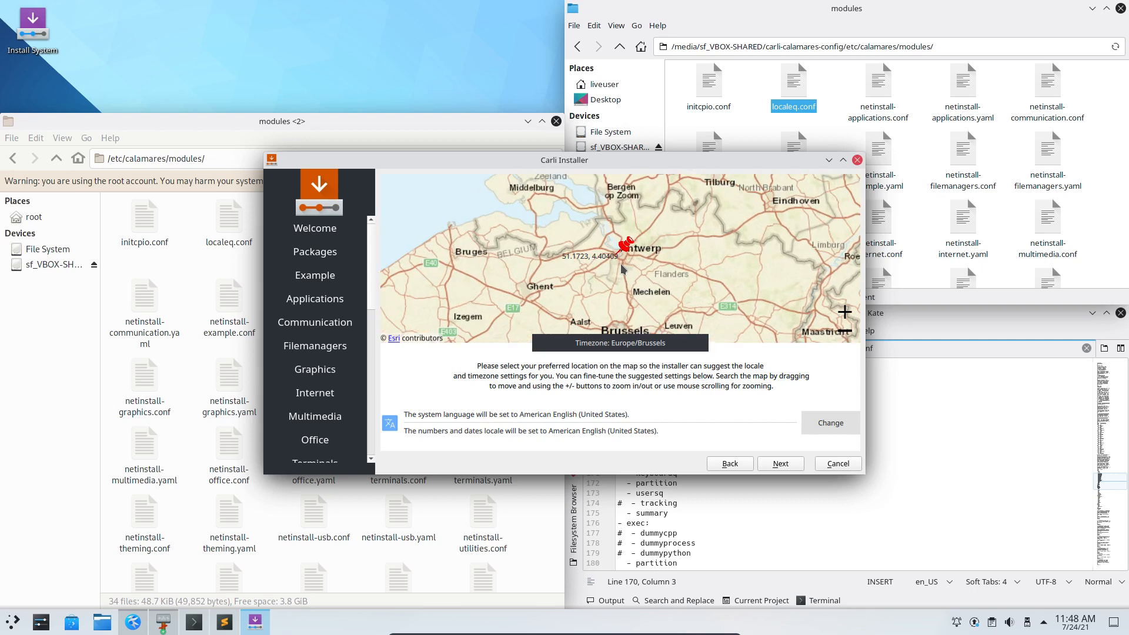
scroll(625, 235, up, 1)
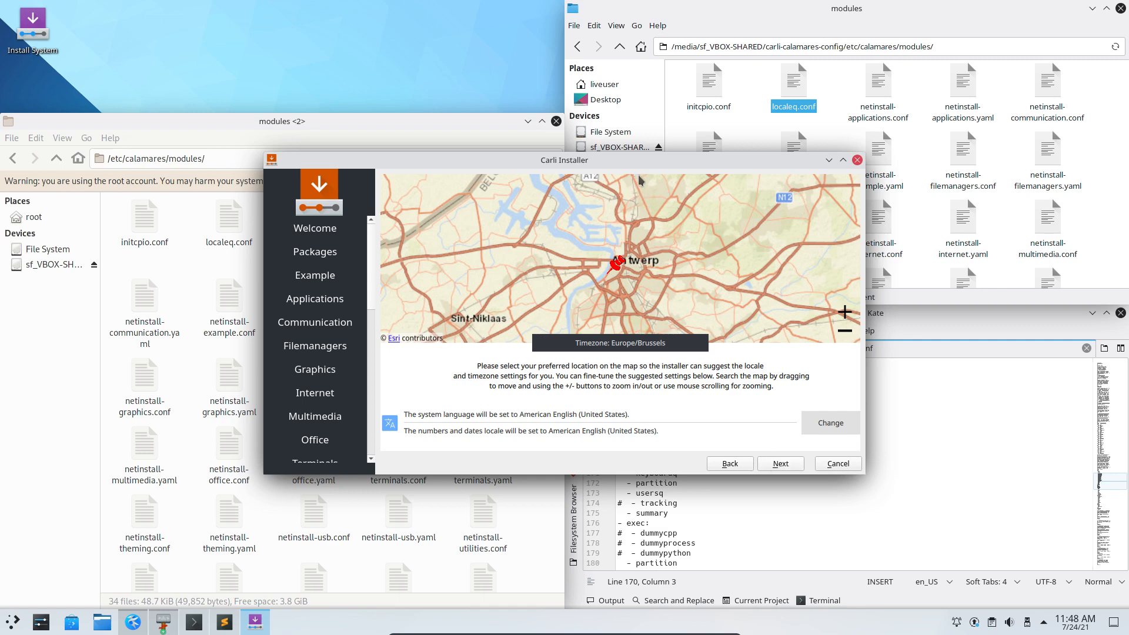
Shift the installer window upward and advance past the location and keyboard pages to the partitioning page
drag(635, 162, 669, 111)
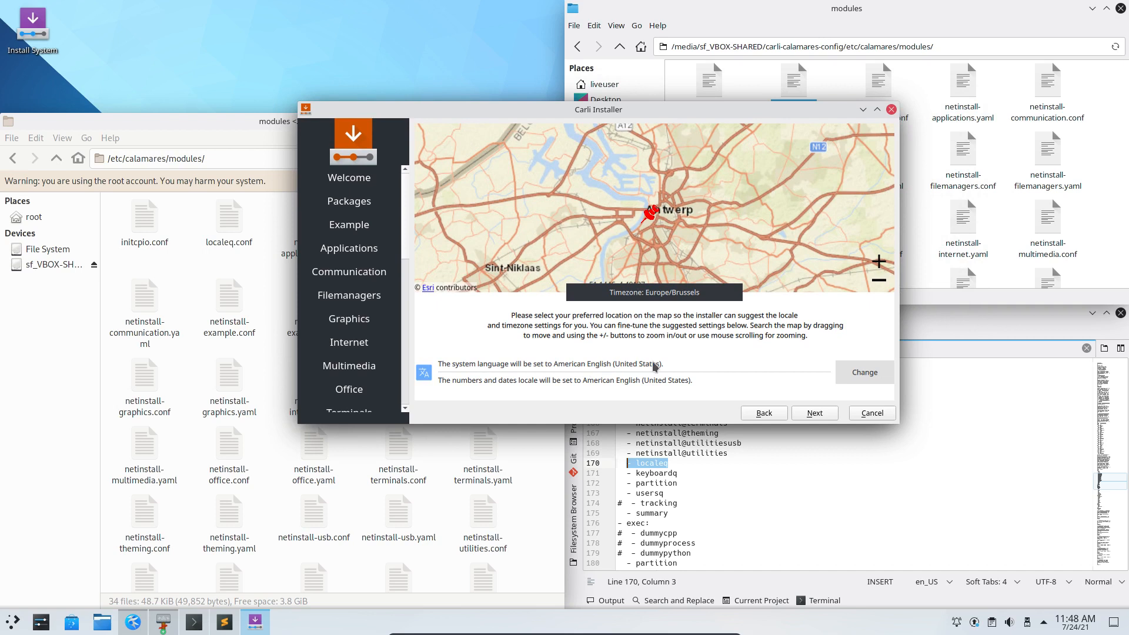
click(812, 414)
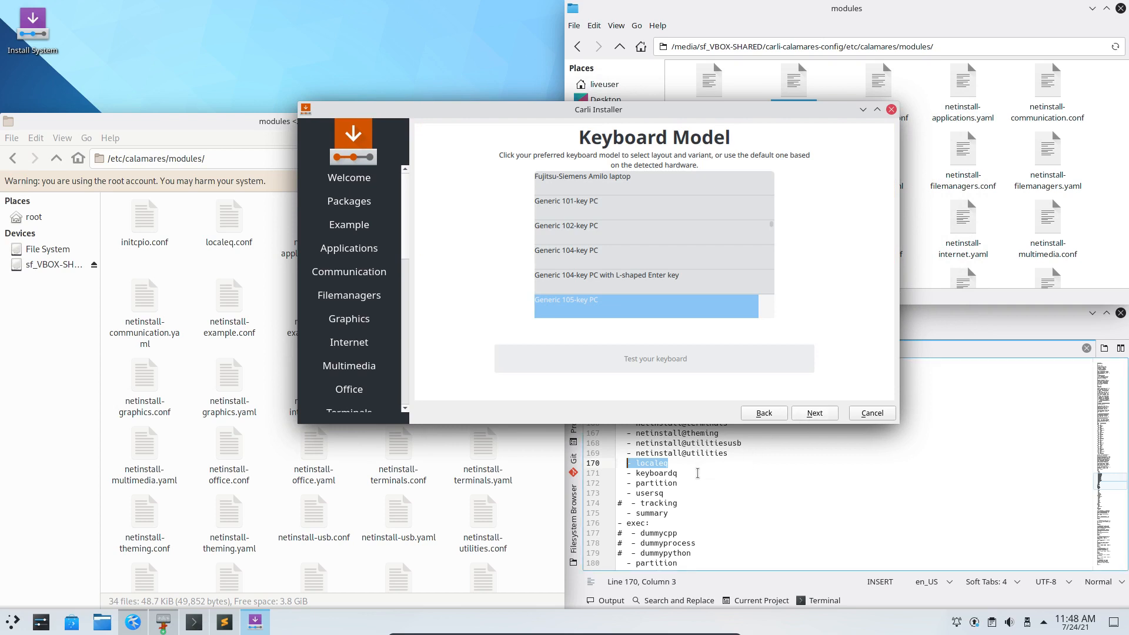
click(820, 416)
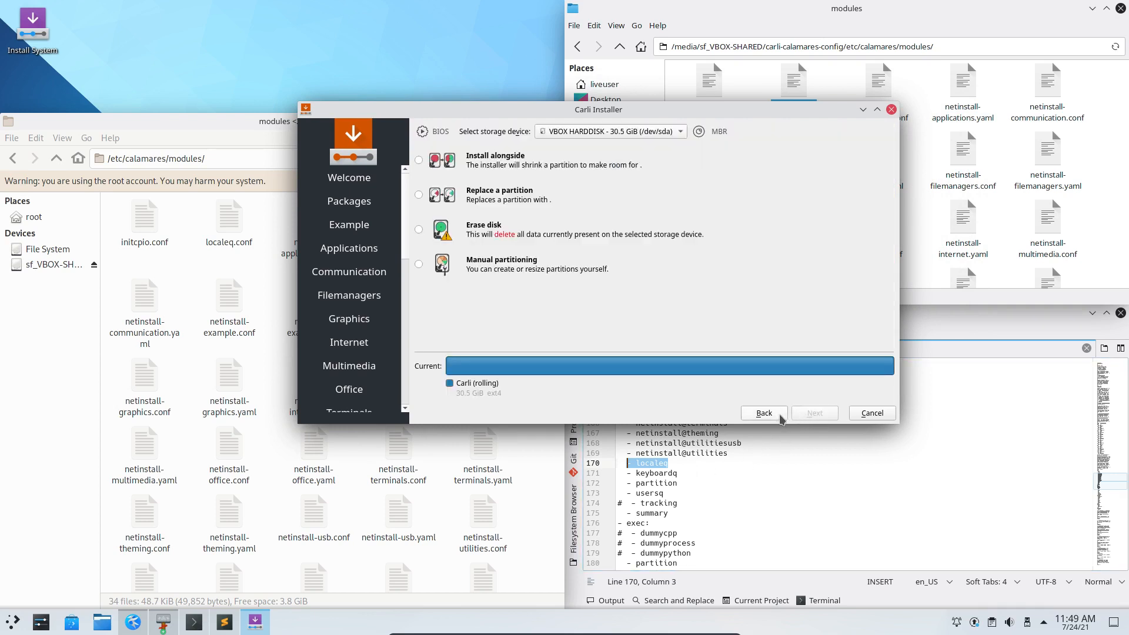
Browse the root file manager from the modules folder to /etc/calamares/branding/default
click(515, 504)
click(56, 160)
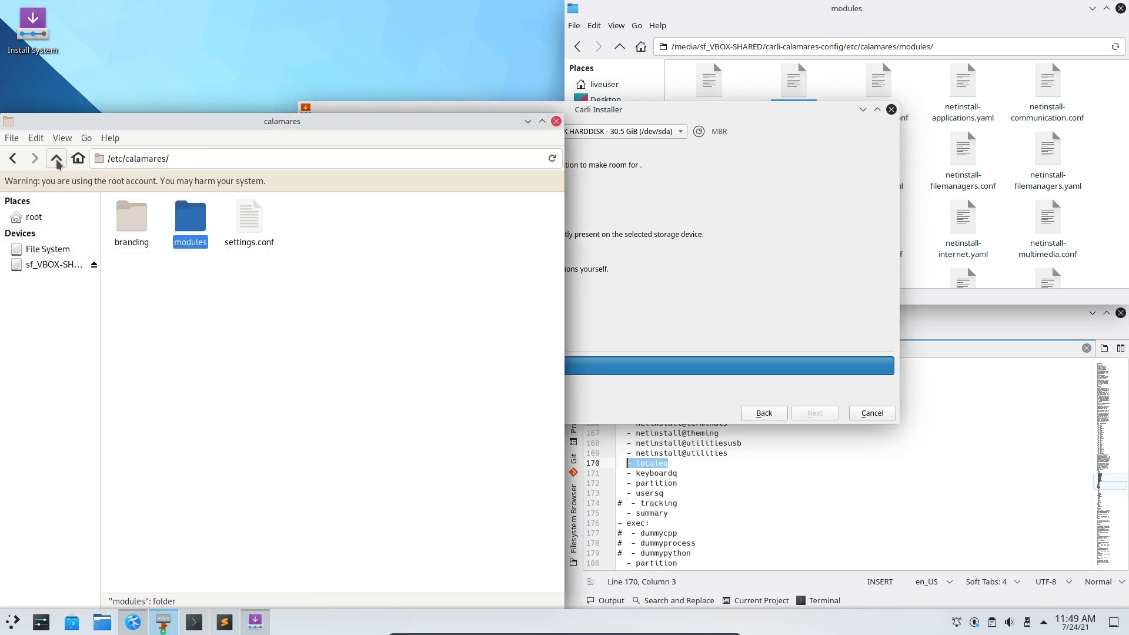
click(56, 160)
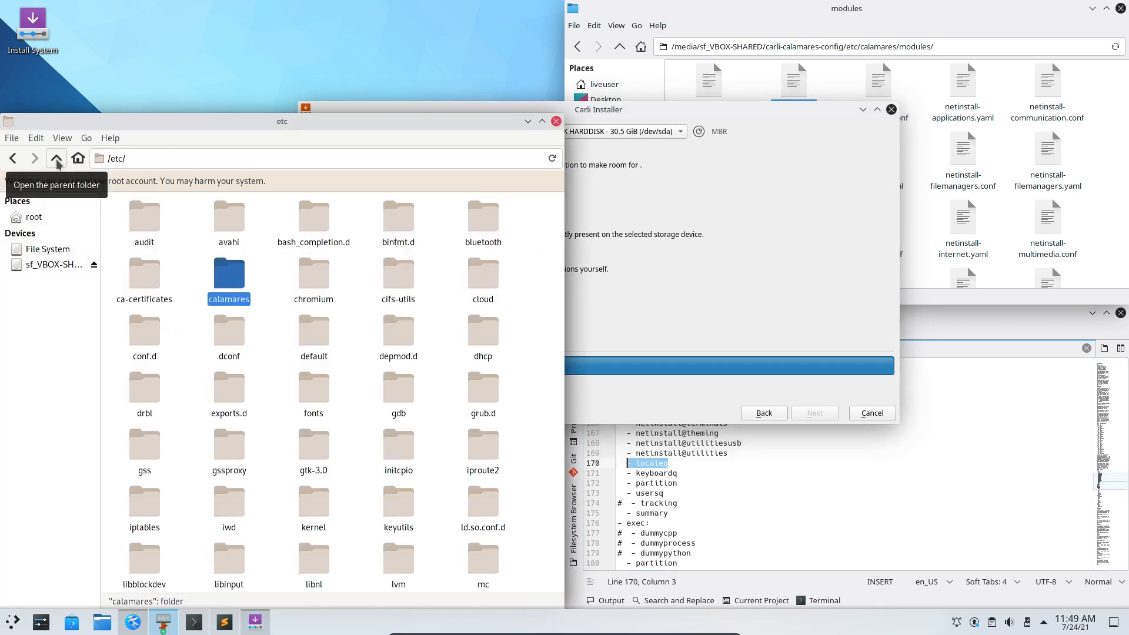
double_click(230, 282)
double_click(131, 228)
click(132, 230)
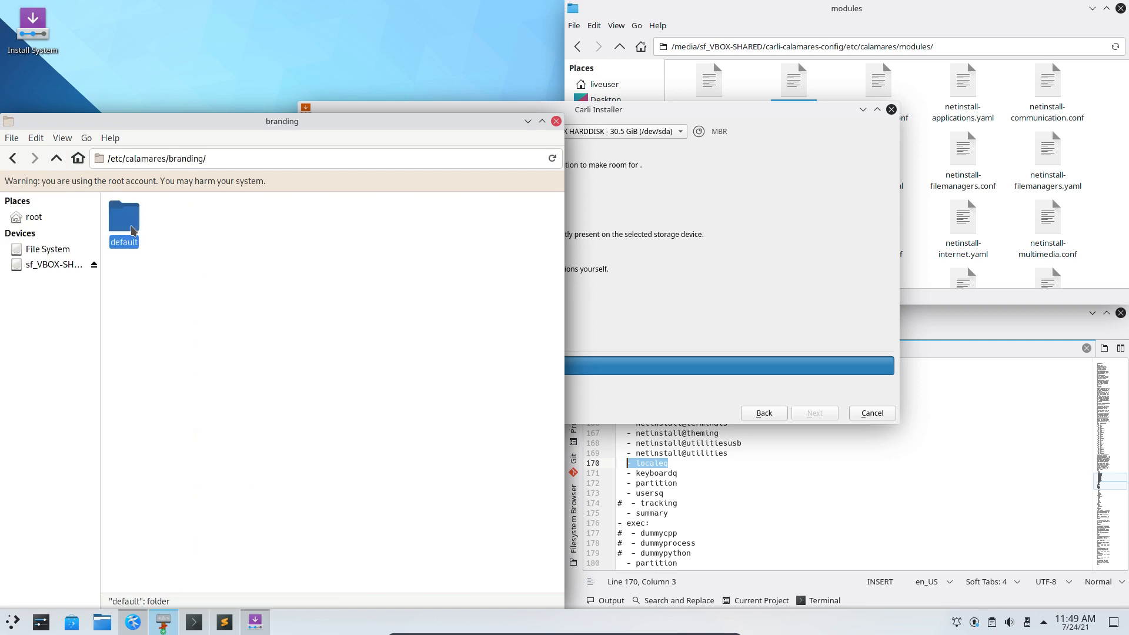
double_click(132, 230)
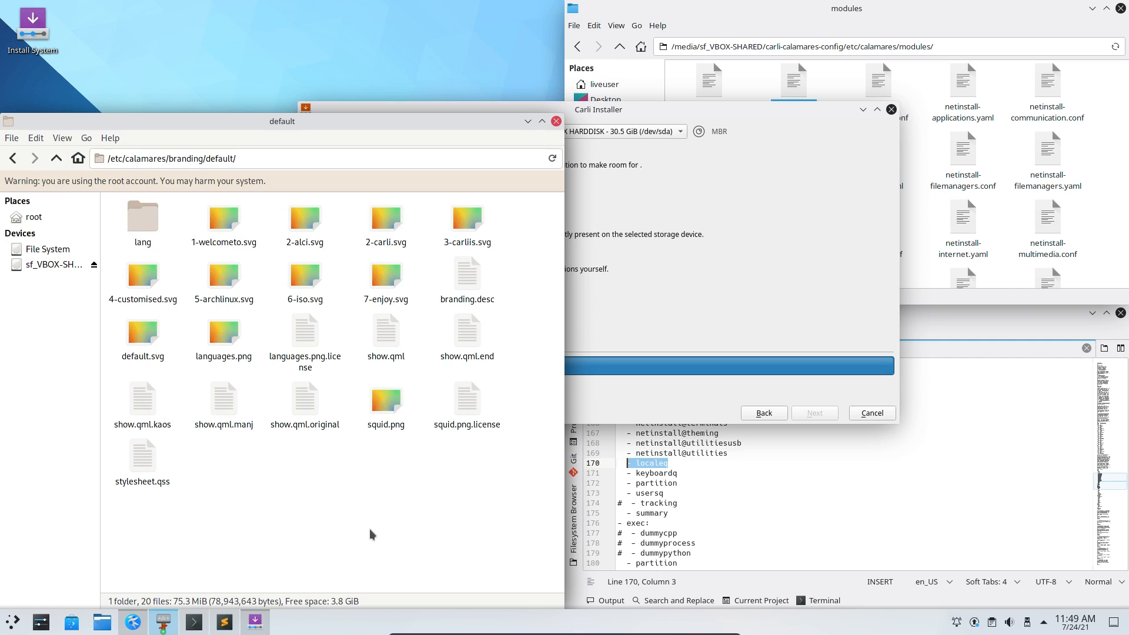
Look over the branding files, picking out stylesheet.qss, show.qml.kaos and show.qml.end
click(134, 449)
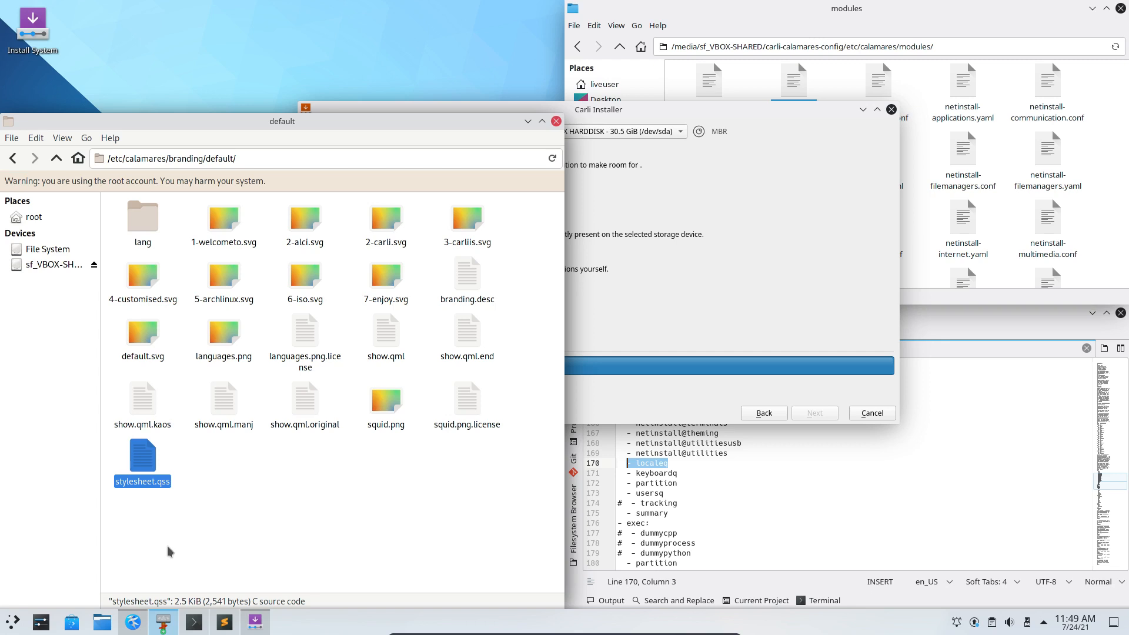
key(Up)
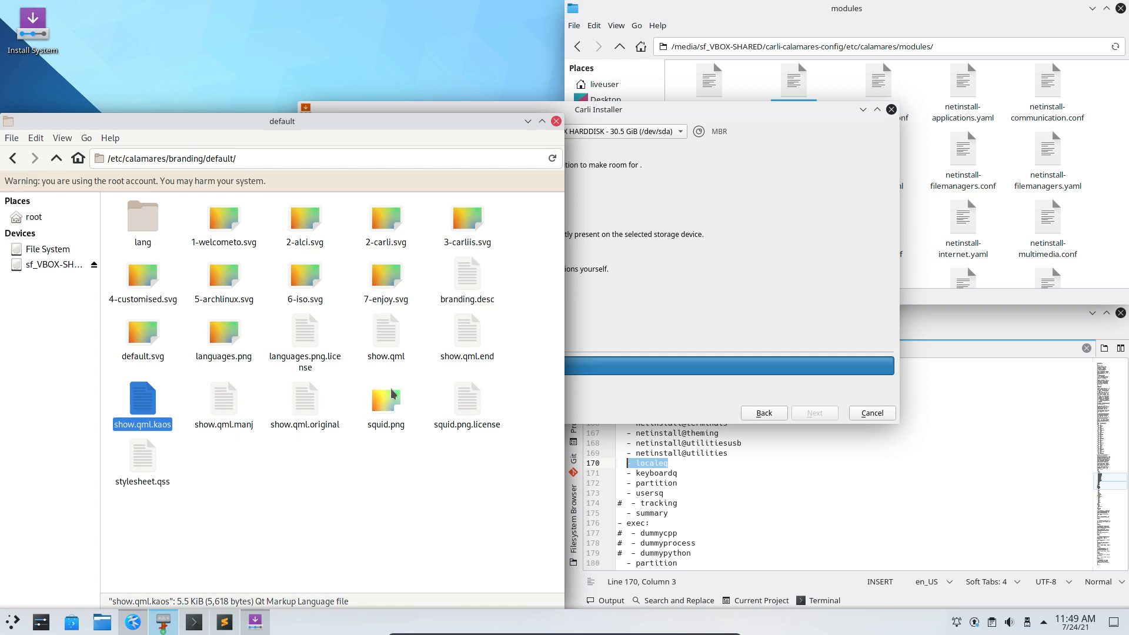
click(467, 333)
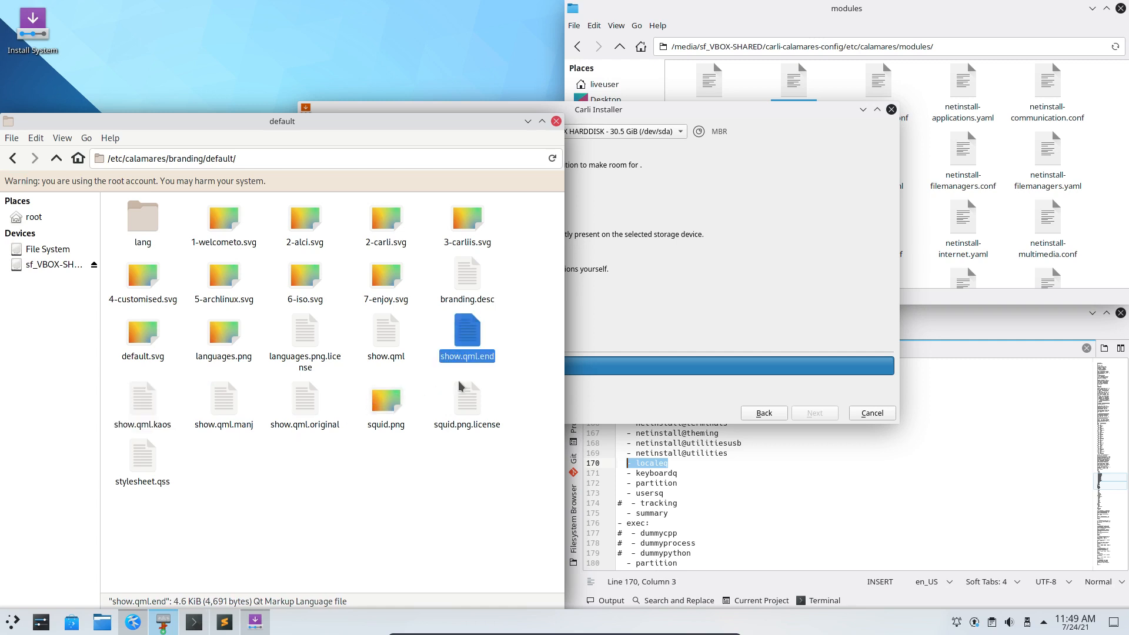
click(437, 525)
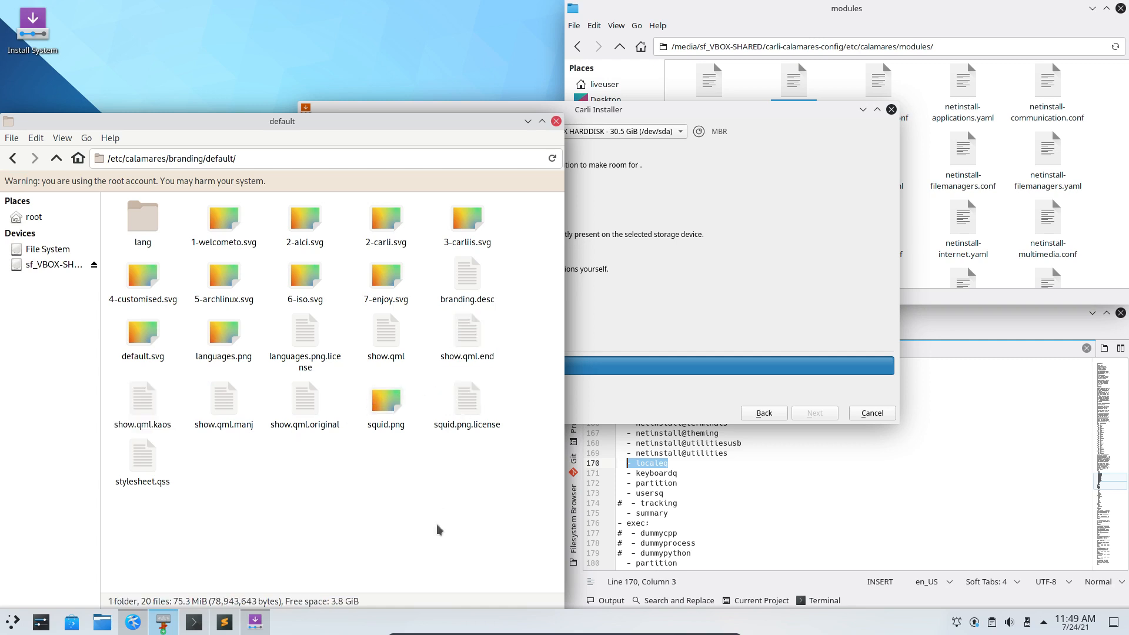
Return to the installer and go back from the partitioning page to the Utilities page
click(672, 309)
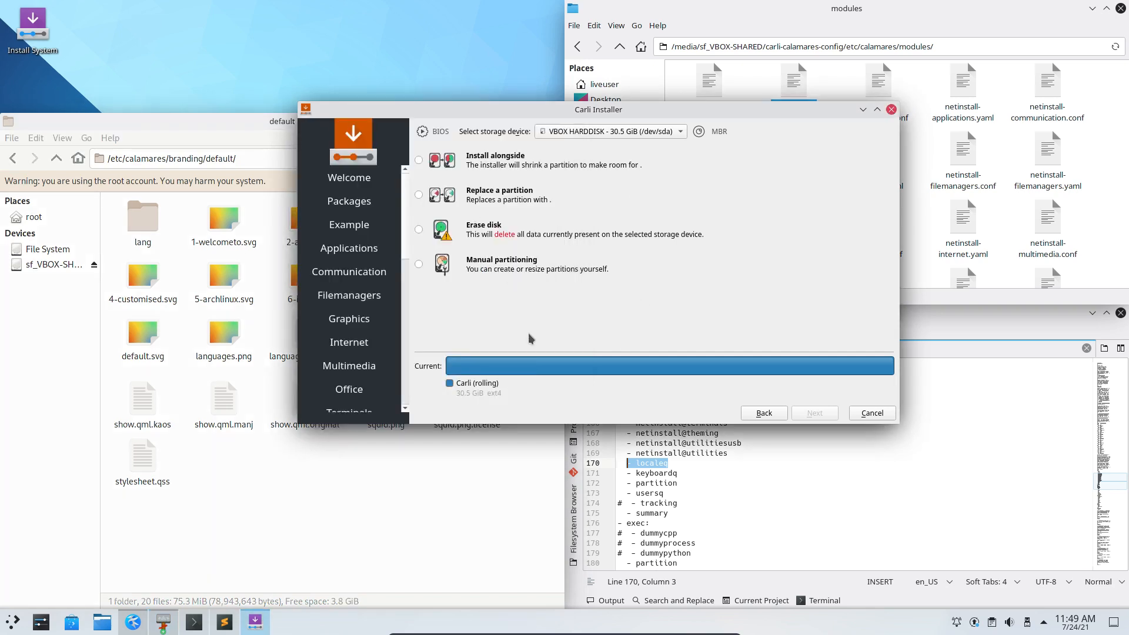
click(765, 415)
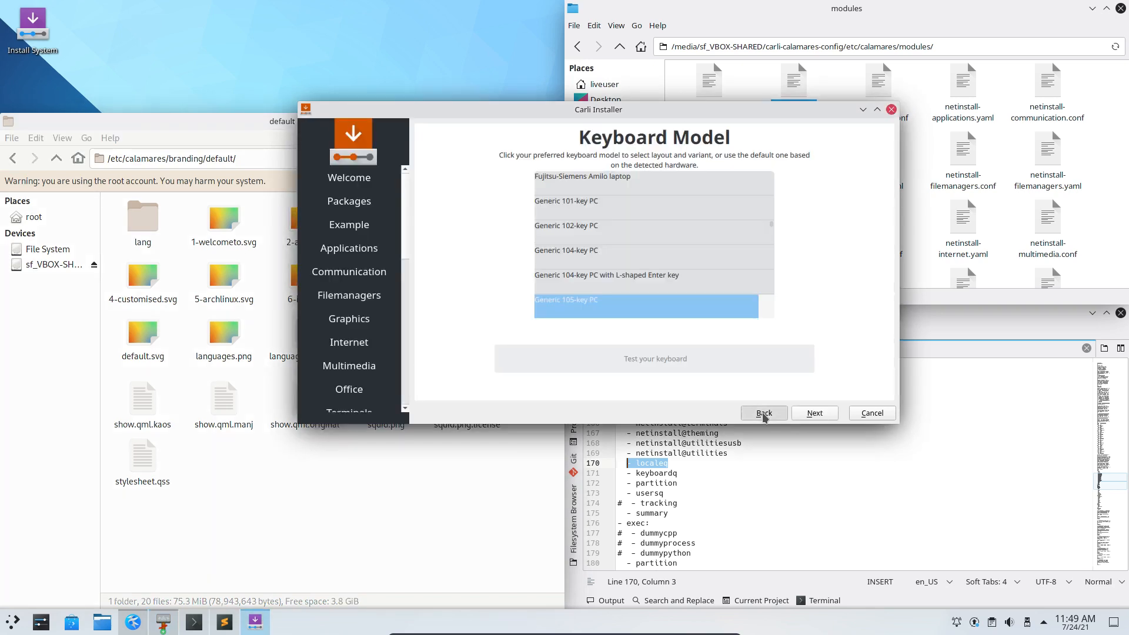
click(764, 414)
click(763, 414)
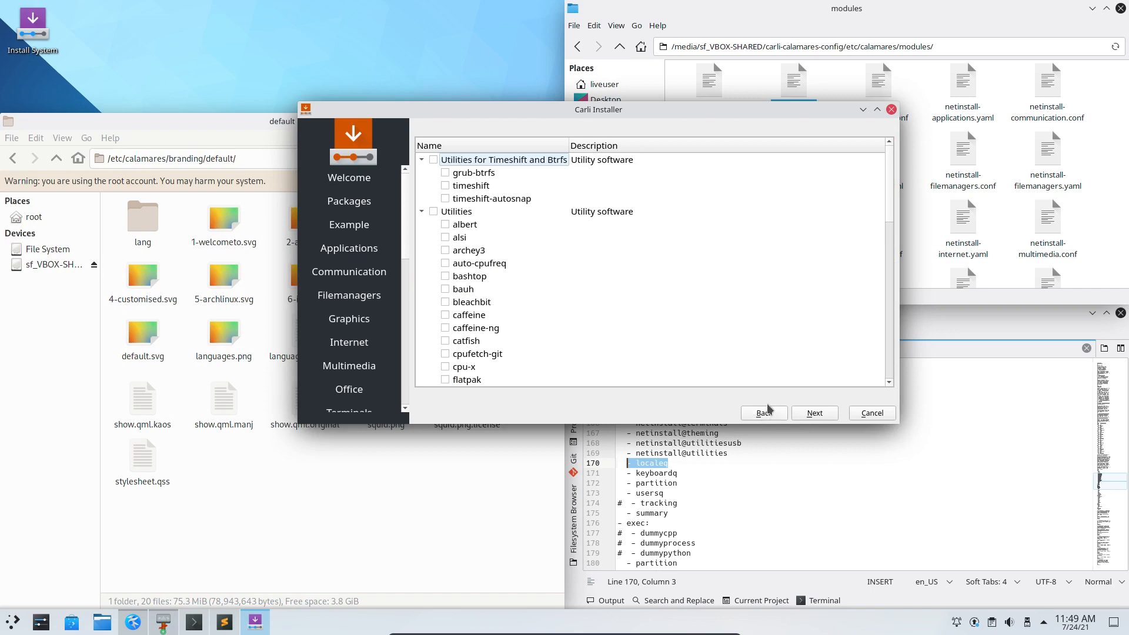
Point out localeq.conf in the shared modules folder and review the remaining files down to welcomeq.qml
click(934, 214)
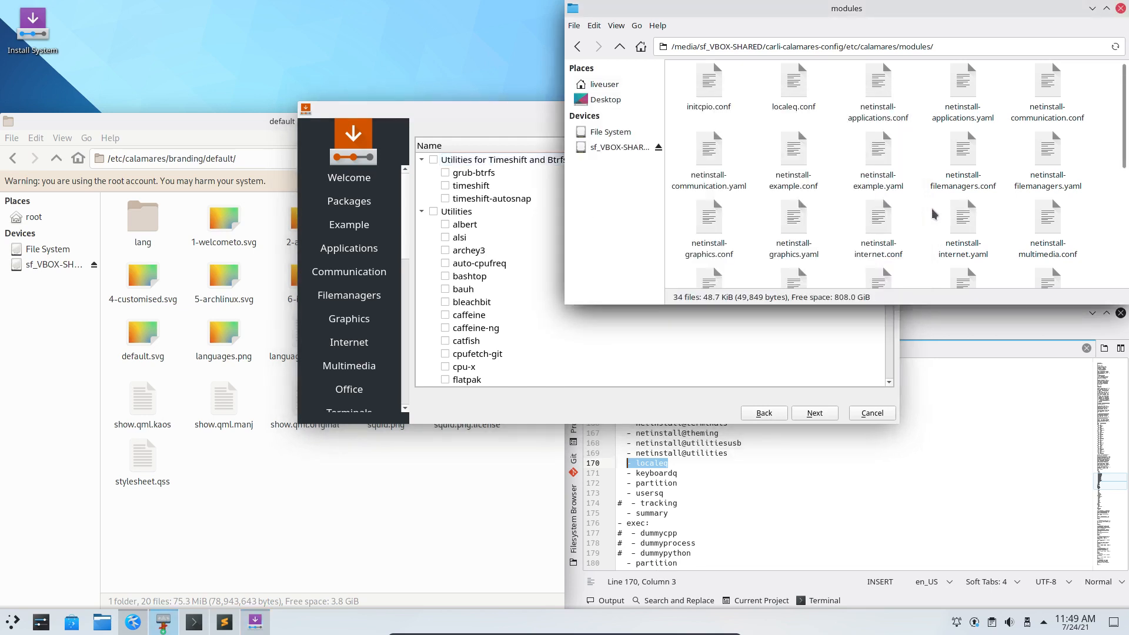
click(795, 109)
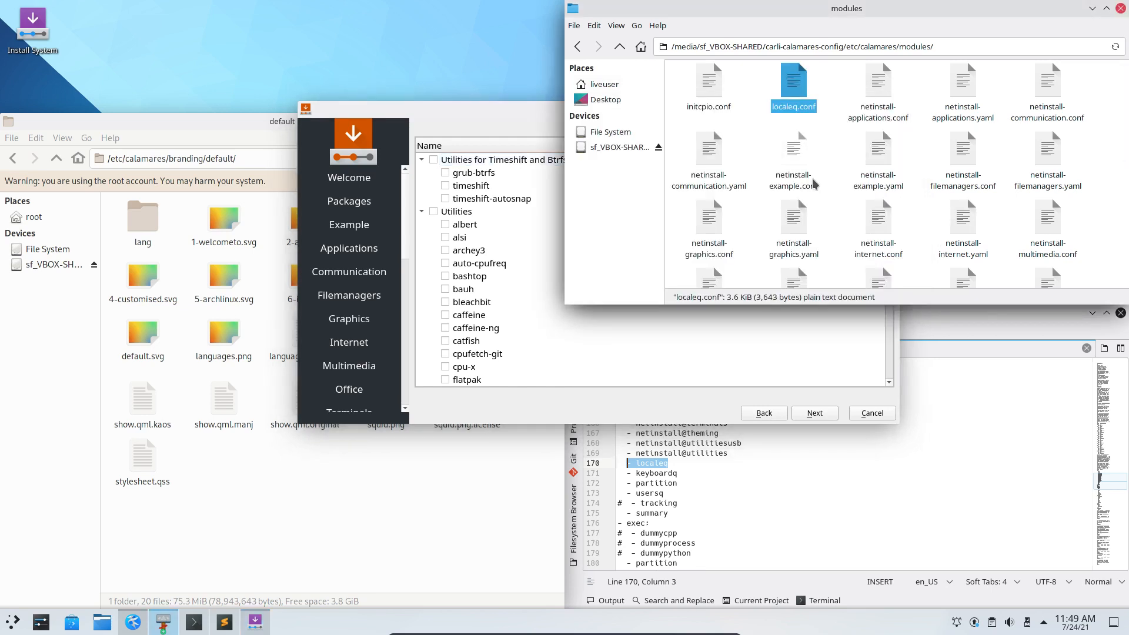
scroll(814, 185, down, 3)
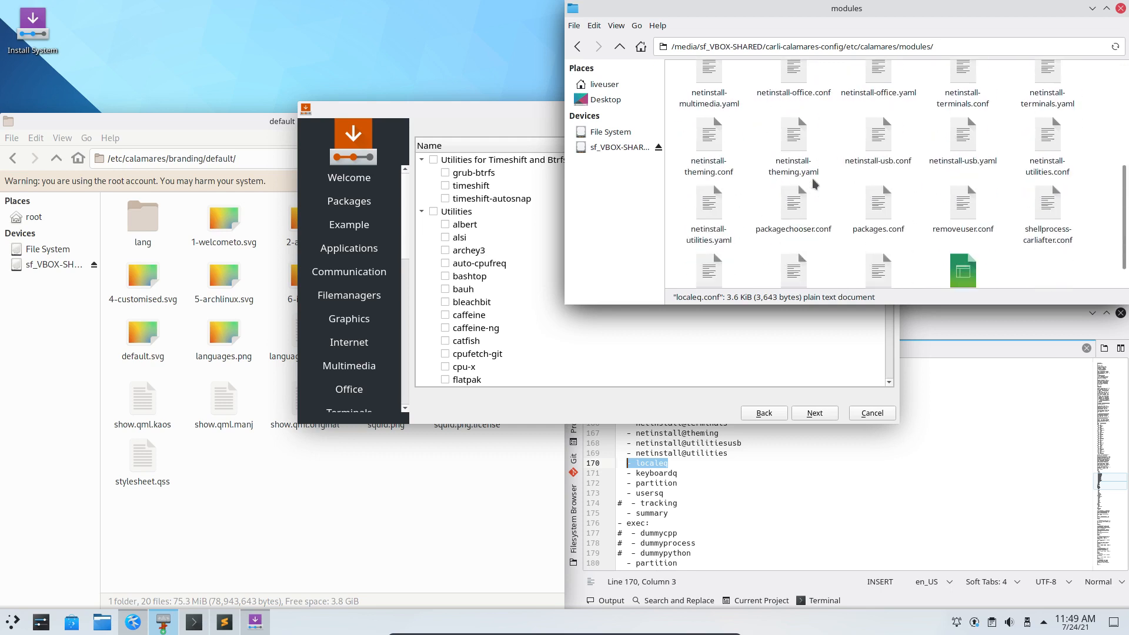
scroll(814, 185, down, 1)
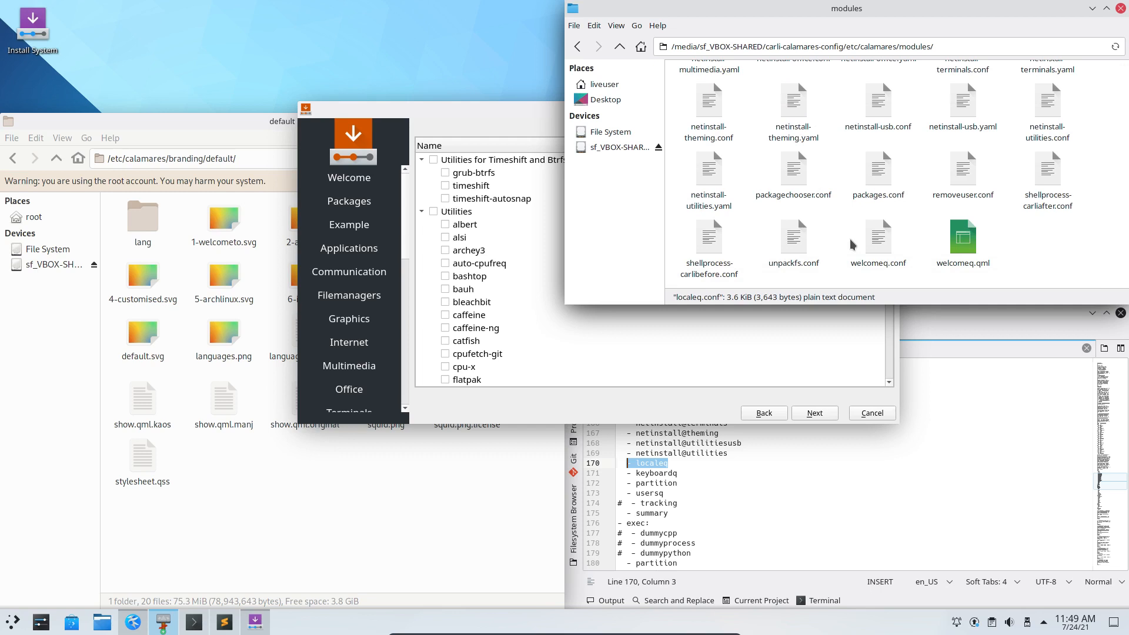
Reposition the Carli Installer window and enlarge it so more of the page list fits
click(712, 391)
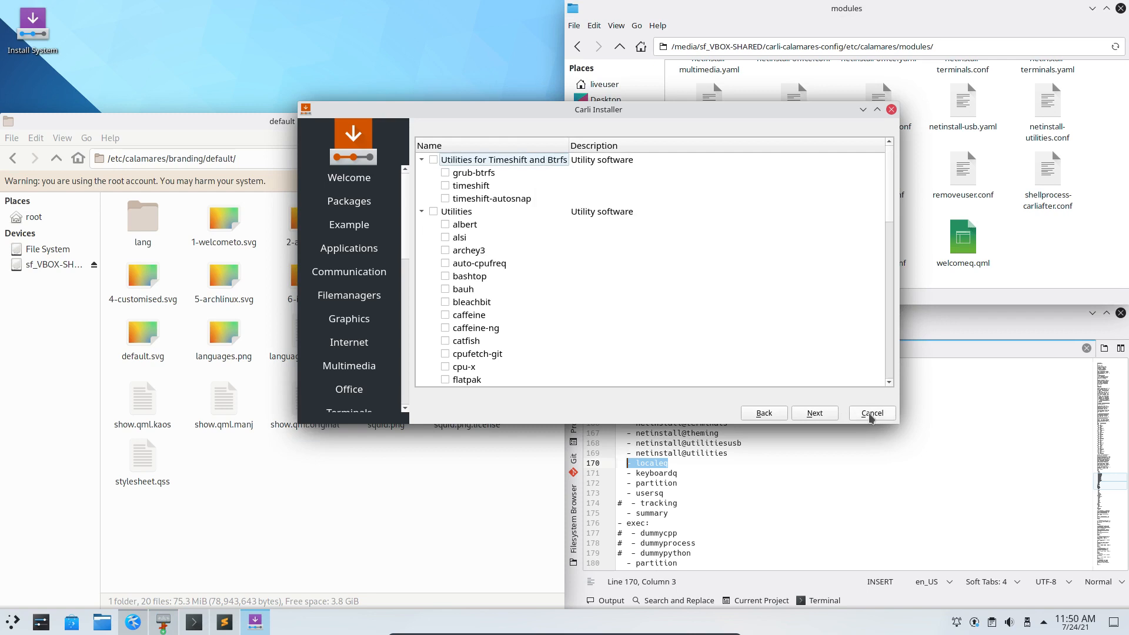
drag(619, 109, 561, 133)
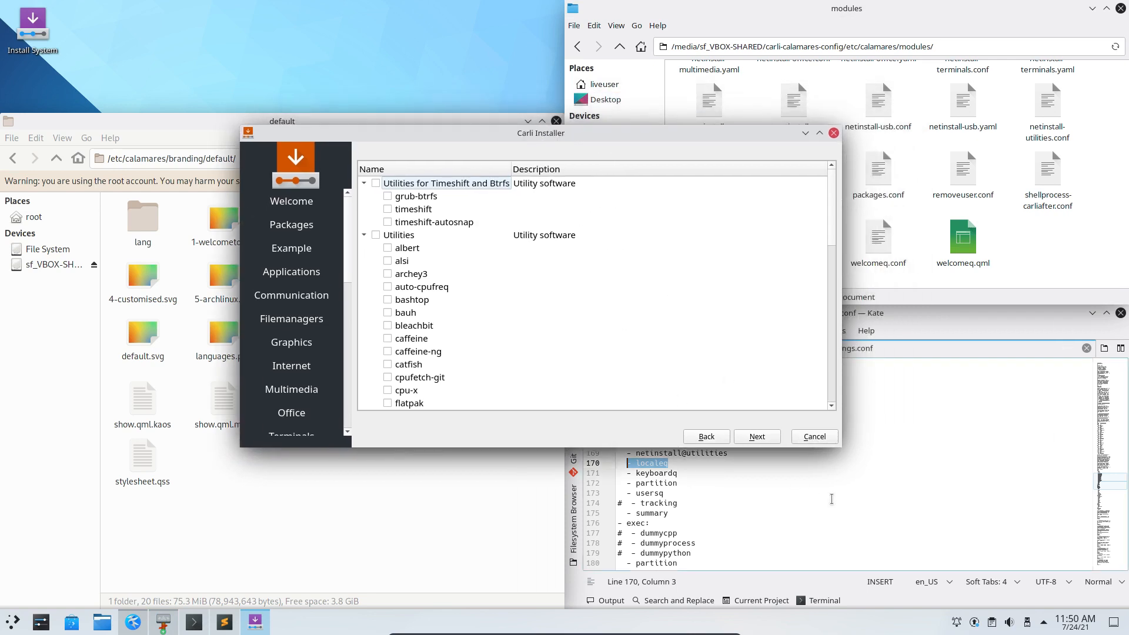
drag(841, 447, 981, 560)
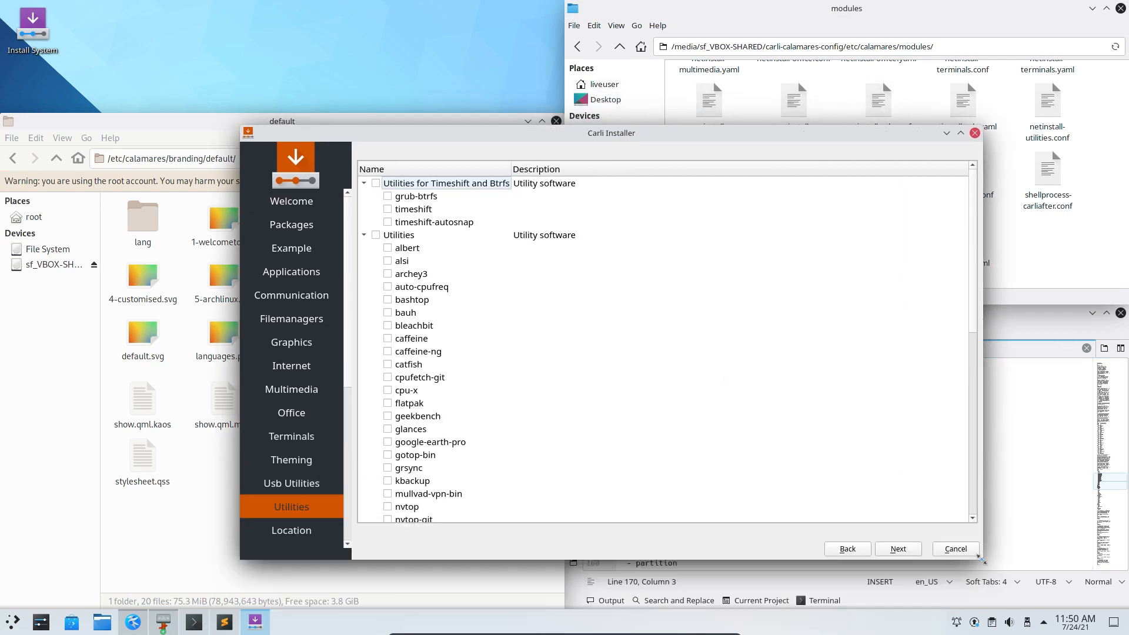
Step the installer back through all the software selection pages to the Welcome page
click(867, 551)
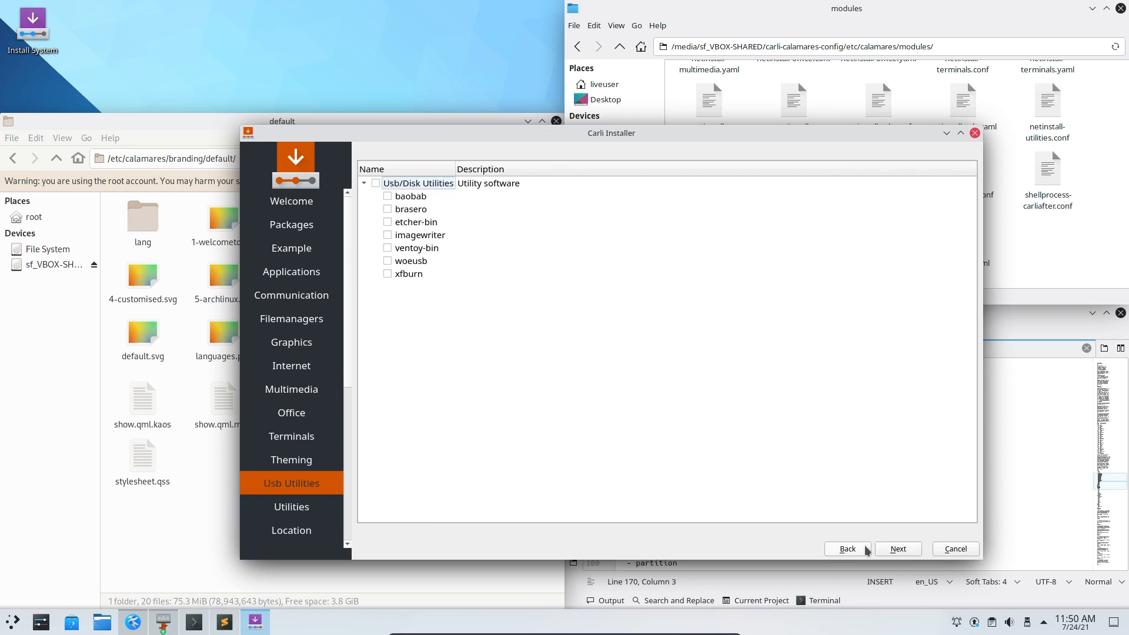
click(867, 551)
click(867, 552)
click(866, 552)
click(866, 552)
click(865, 552)
click(865, 552)
click(864, 554)
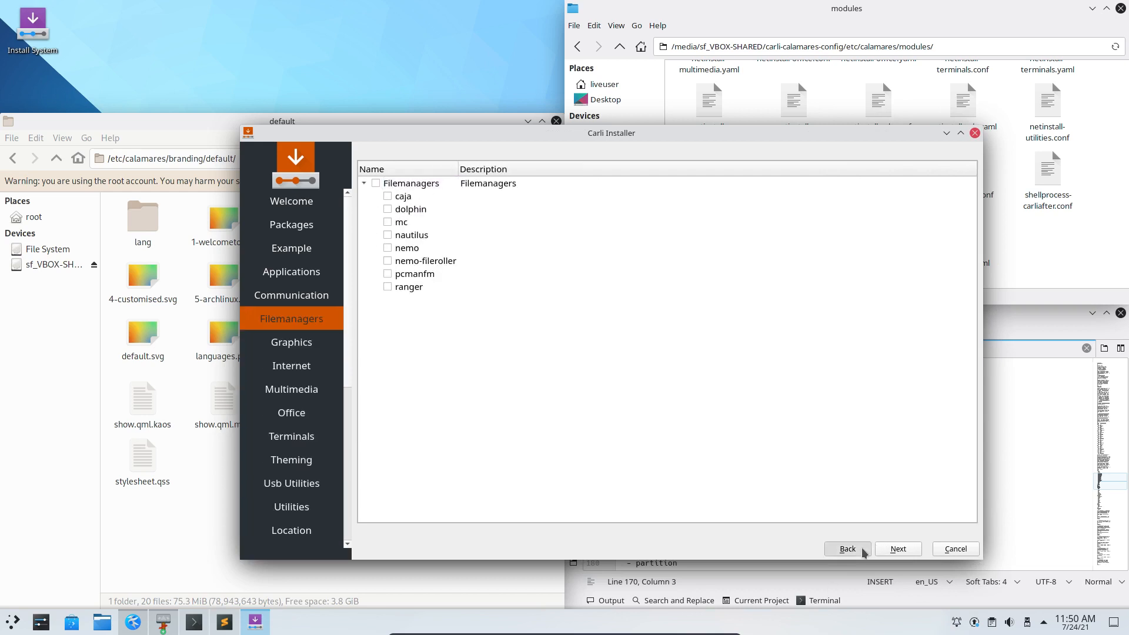
click(864, 553)
click(864, 553)
click(864, 552)
click(864, 553)
click(864, 553)
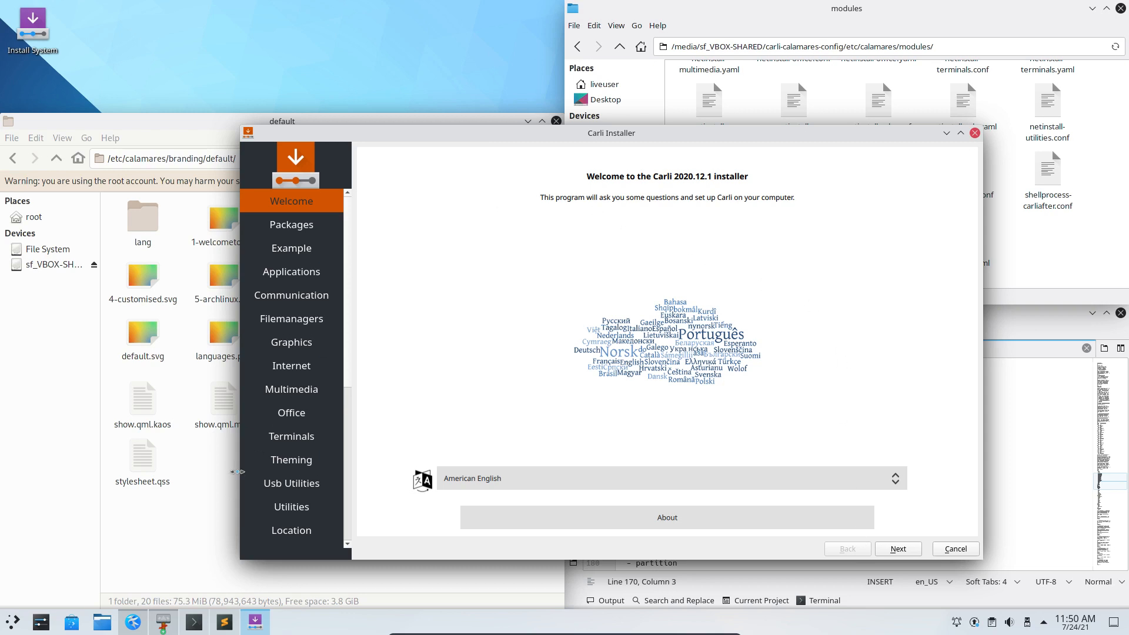
Take the root file manager up from branding/default to the /etc/calamares folder and clear the selection
click(217, 486)
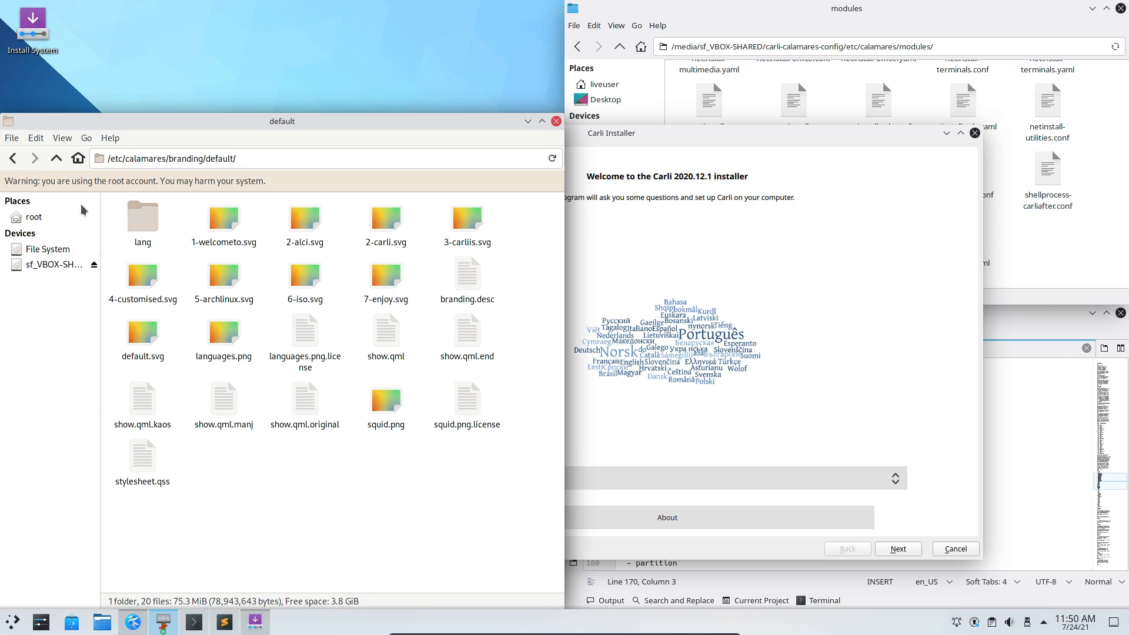
click(57, 158)
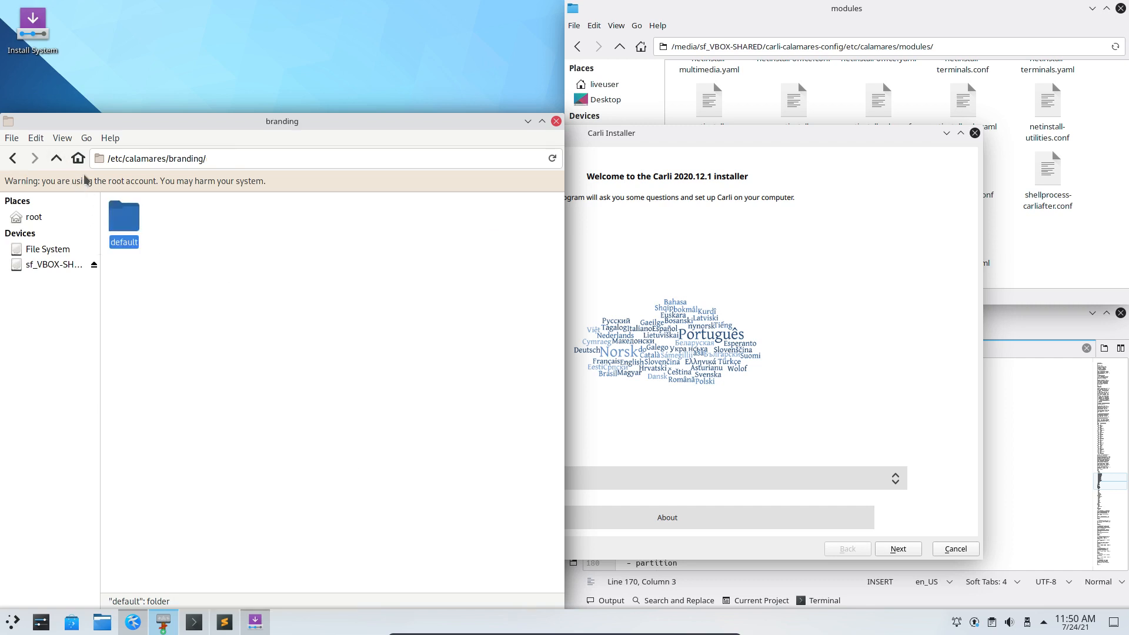
click(57, 158)
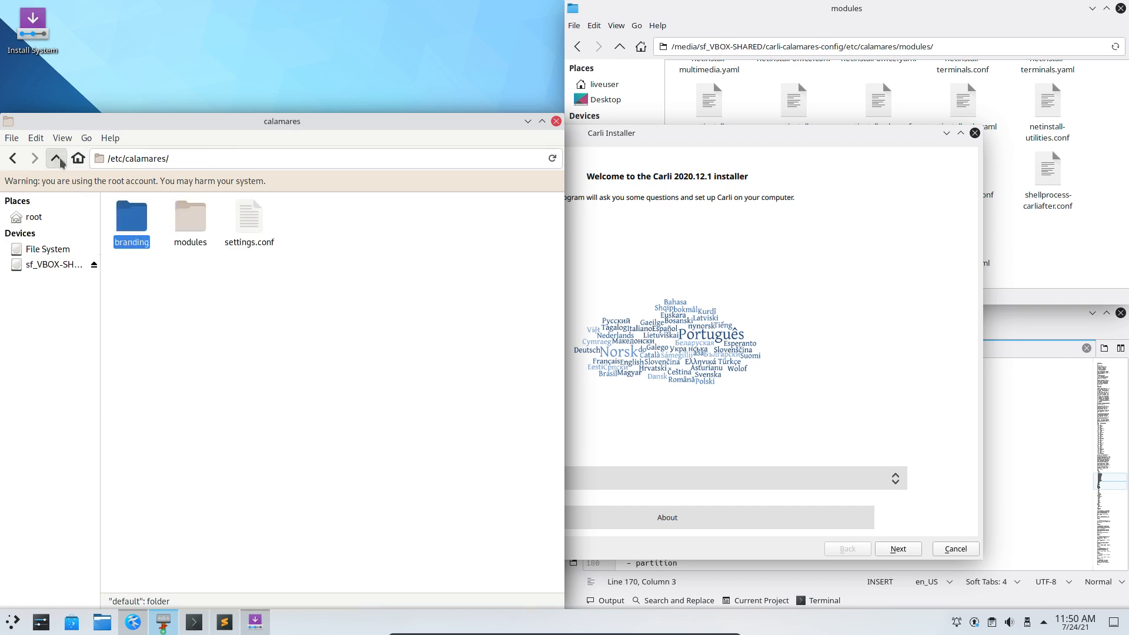
click(235, 326)
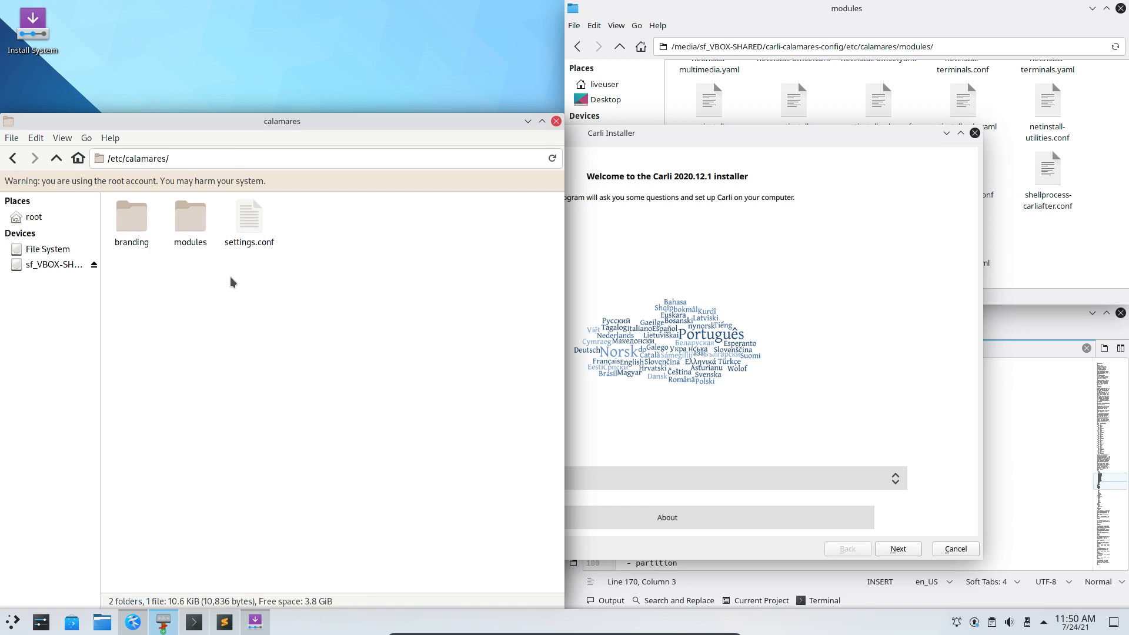
Open welcomeq.qml from /etc/calamares/modules and highlight the word "pertinent" in the welcome text
double_click(180, 221)
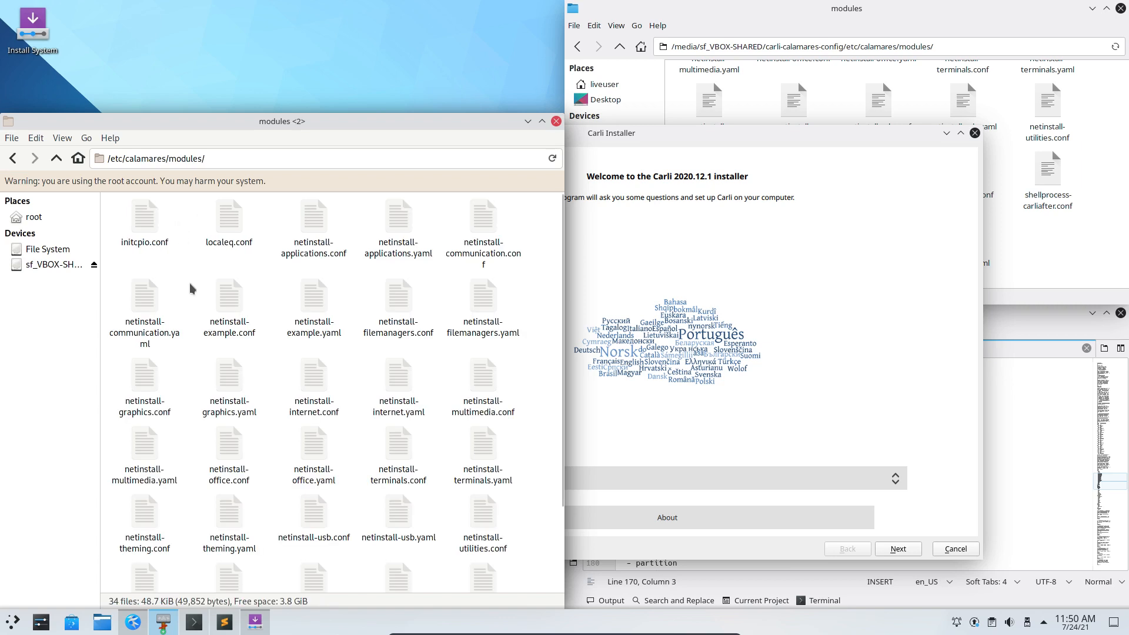
scroll(189, 284, down, 2)
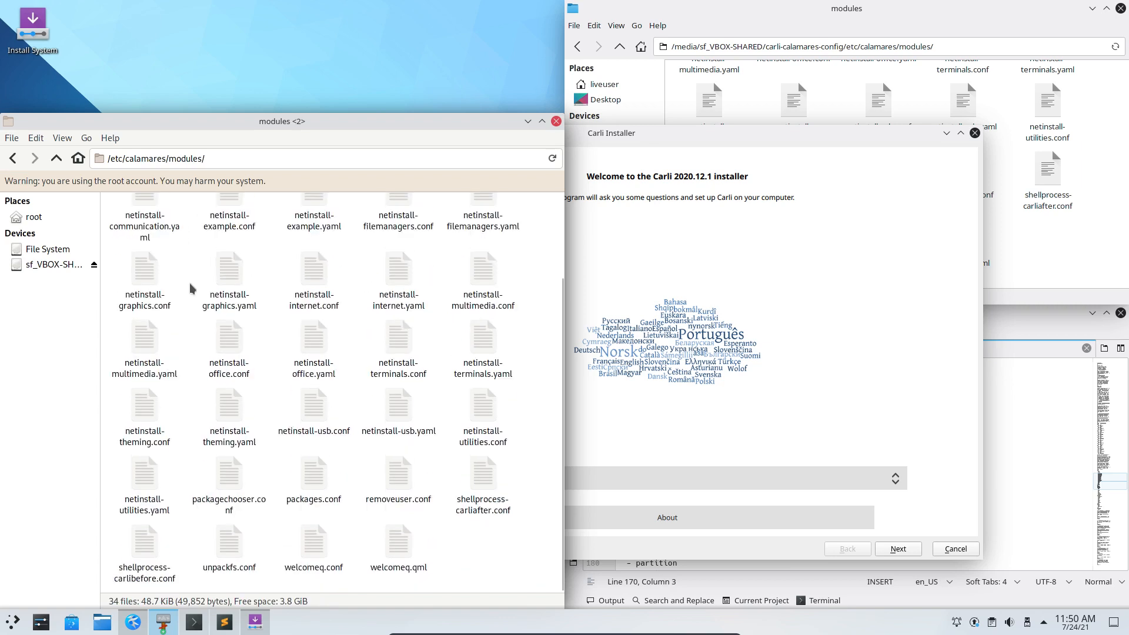
double_click(399, 544)
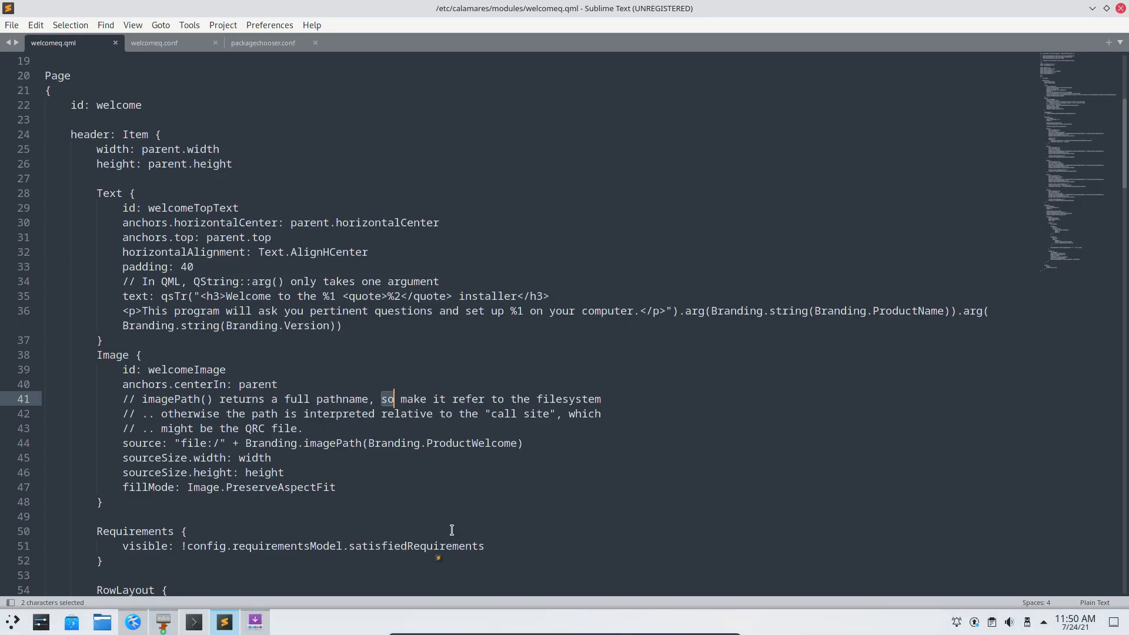
double_click(337, 310)
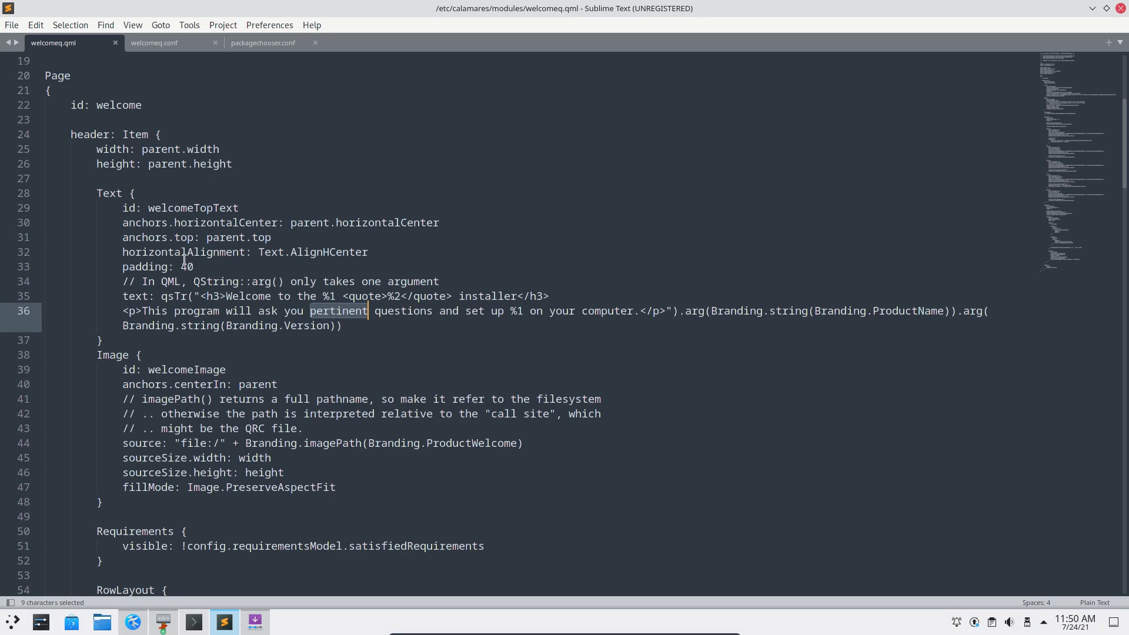
Review welcomeq.qml from the imports to the Image block and point out the Branding.ProductWelcome source on line 44
scroll(184, 259, up, 6)
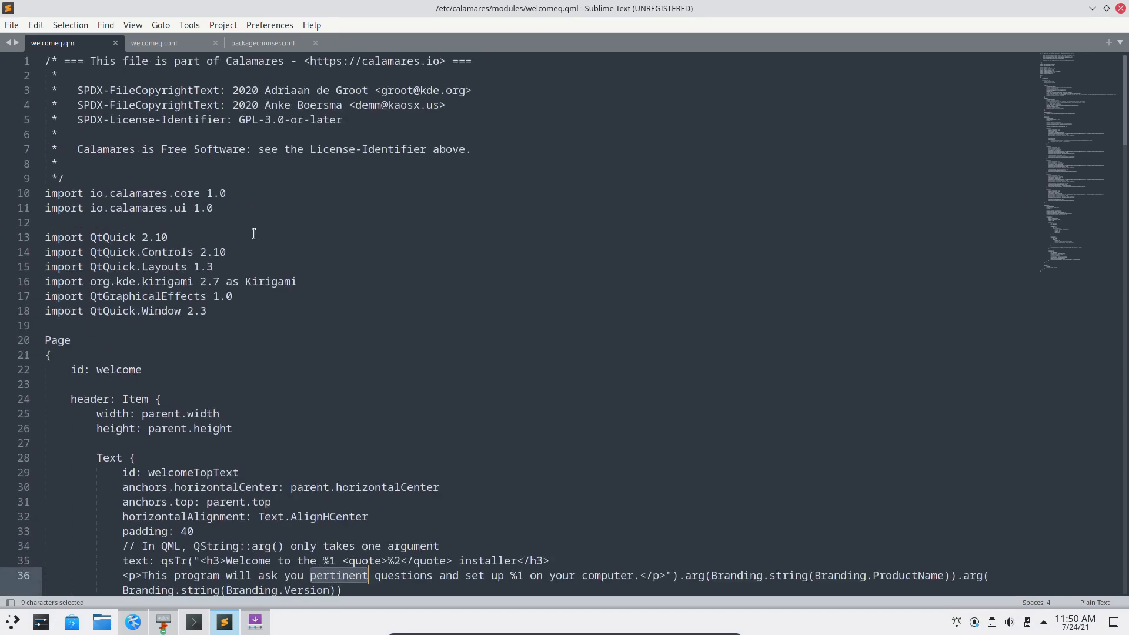
scroll(254, 234, down, 4)
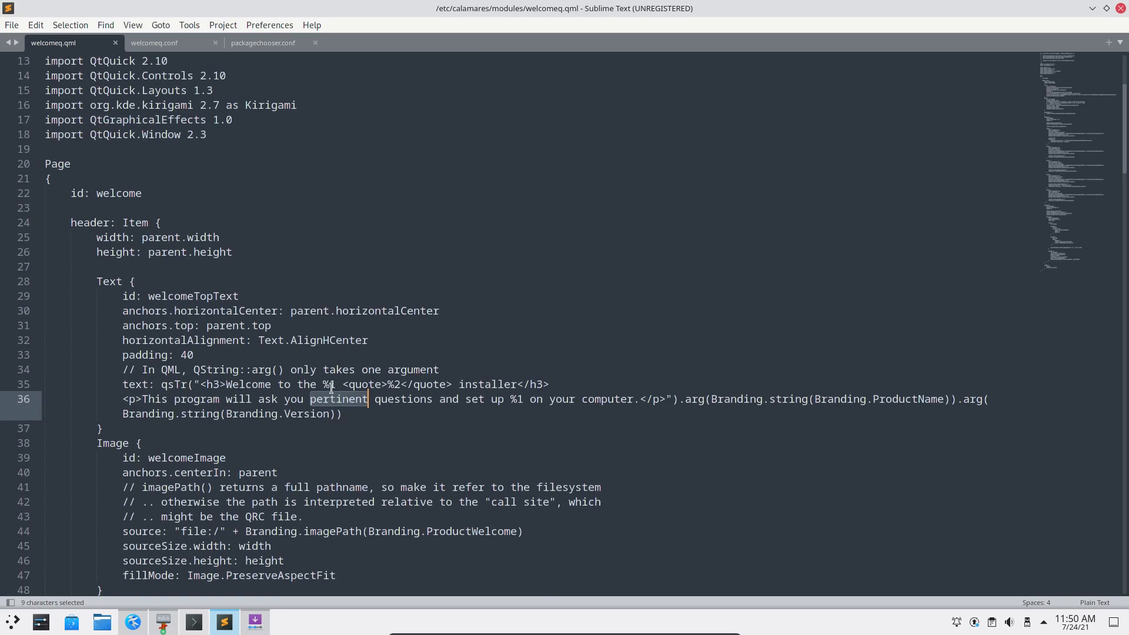
scroll(330, 386, down, 6)
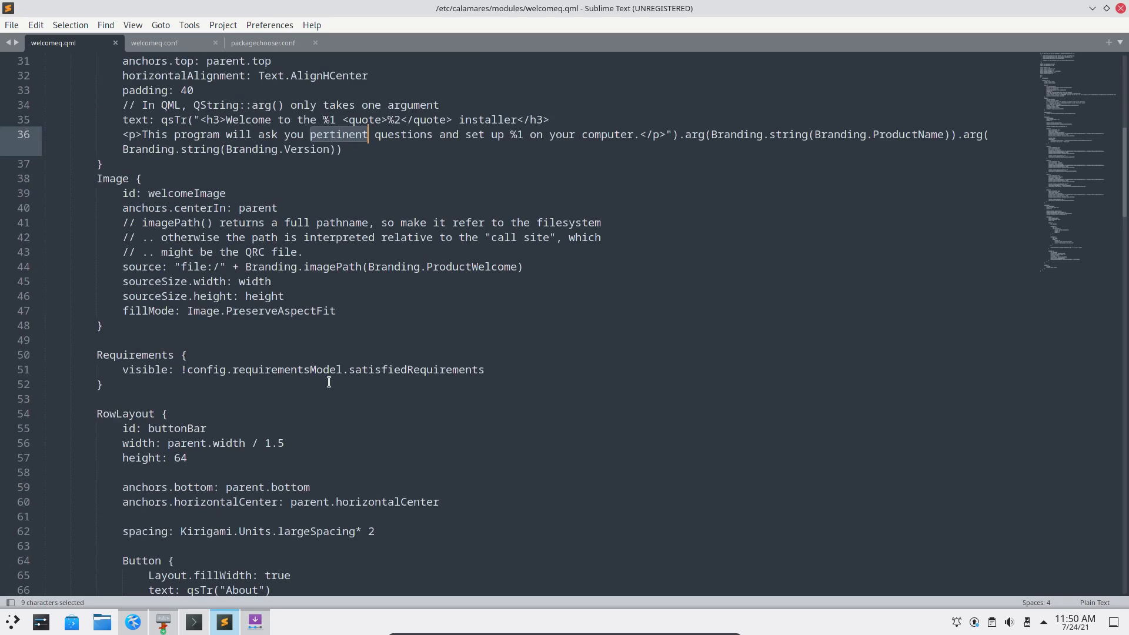
scroll(328, 383, down, 3)
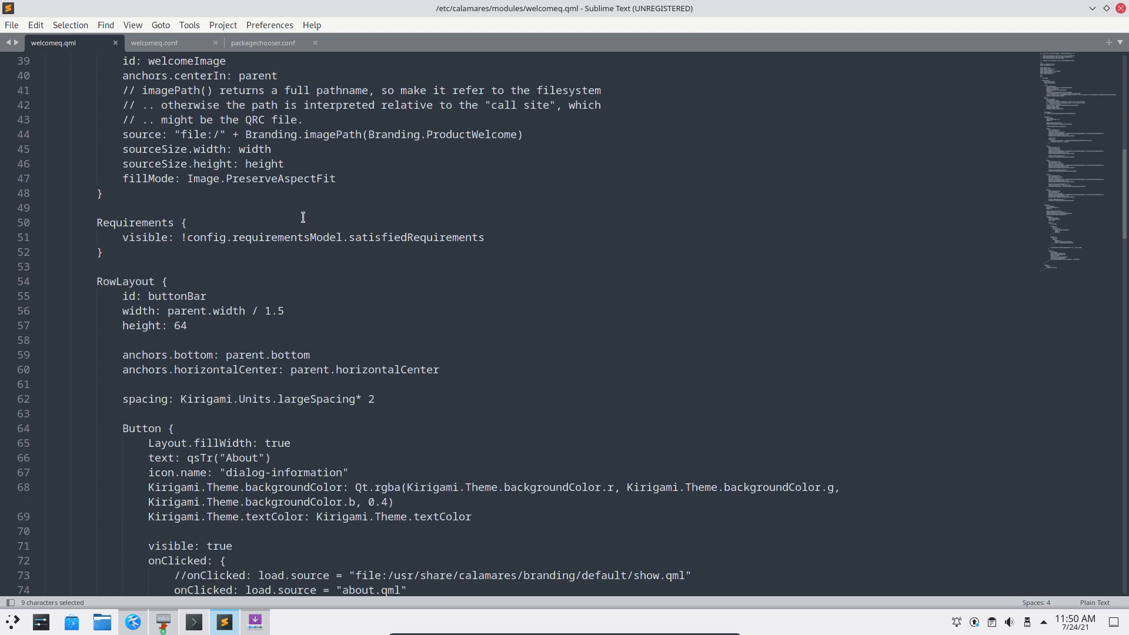
click(280, 128)
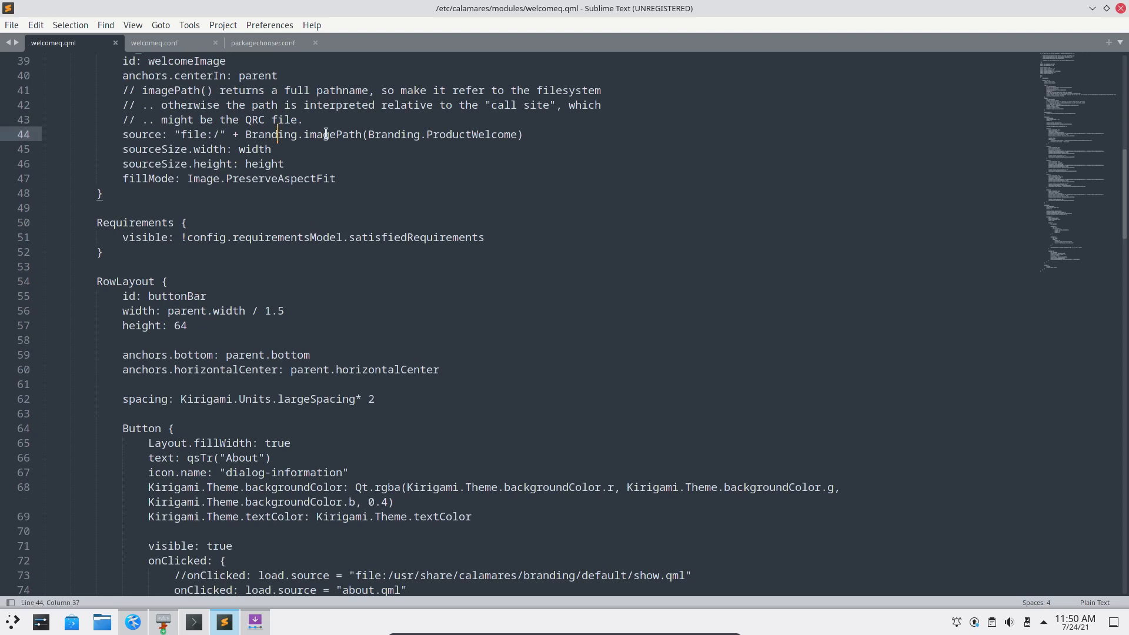
click(459, 131)
Examine the About, Support, Known issues, Release notes and Donate button blocks in welcomeq.qml
scroll(217, 222, down, 10)
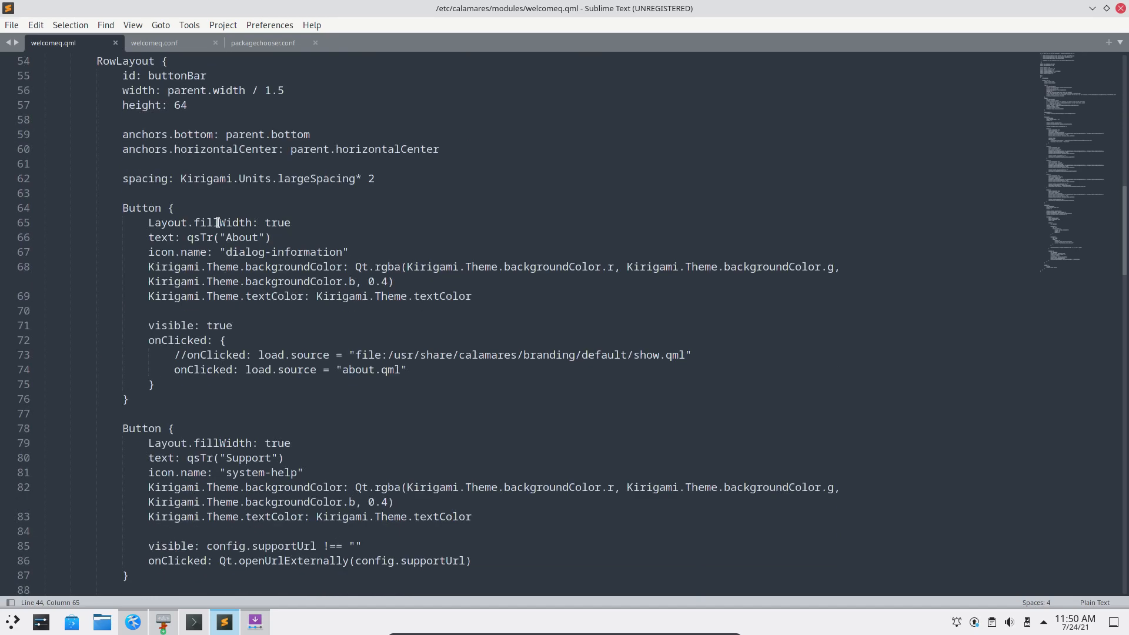
scroll(217, 223, down, 5)
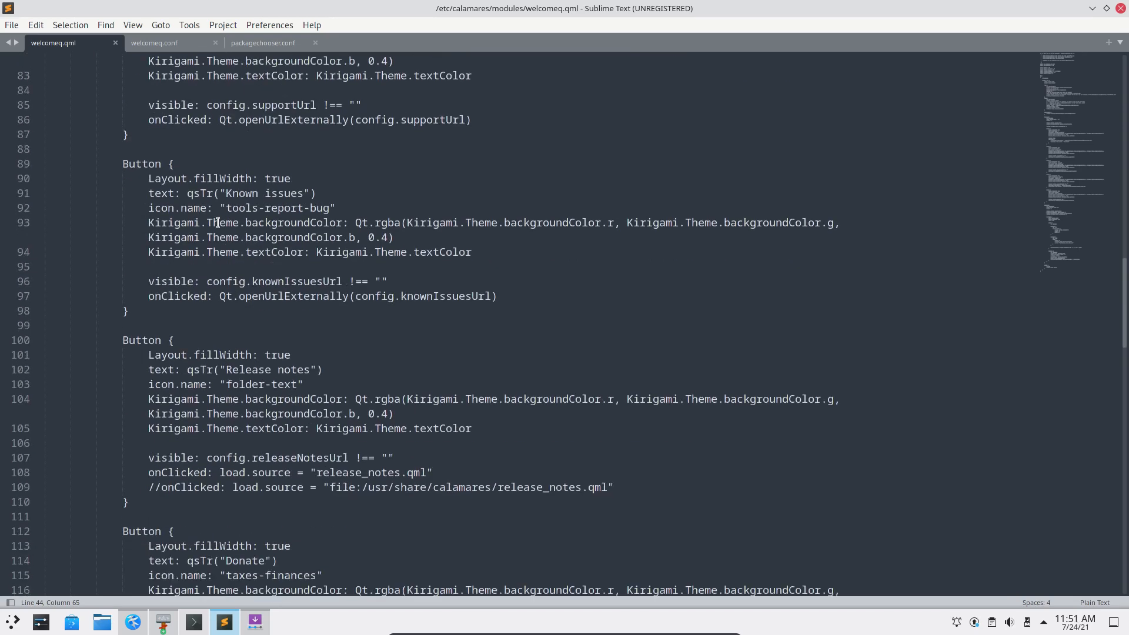
scroll(218, 222, down, 4)
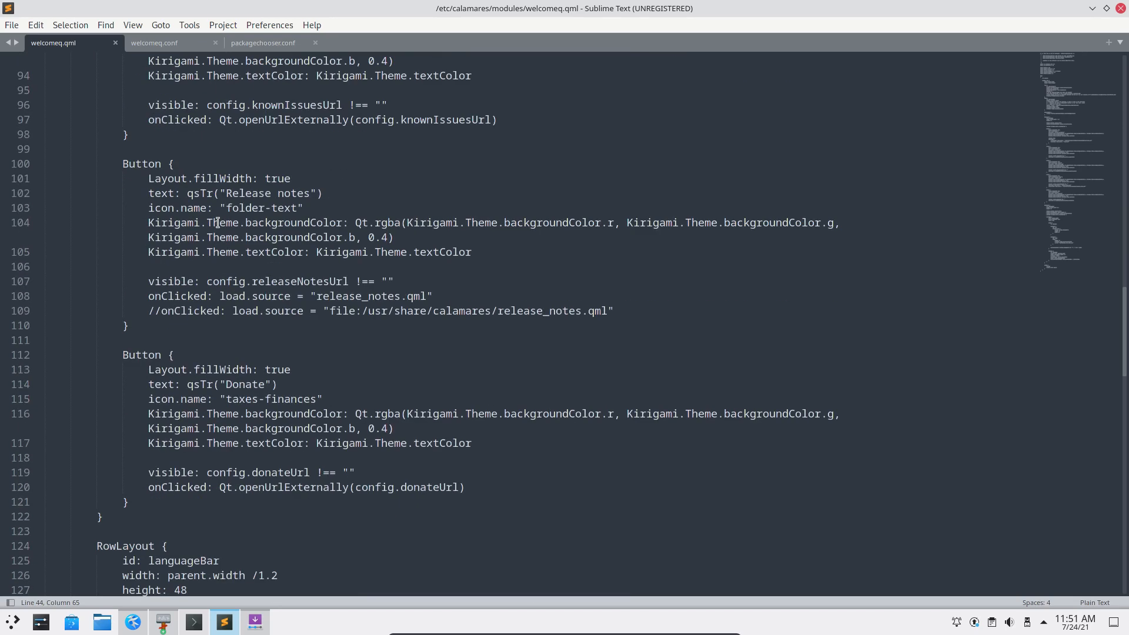
scroll(218, 222, down, 3)
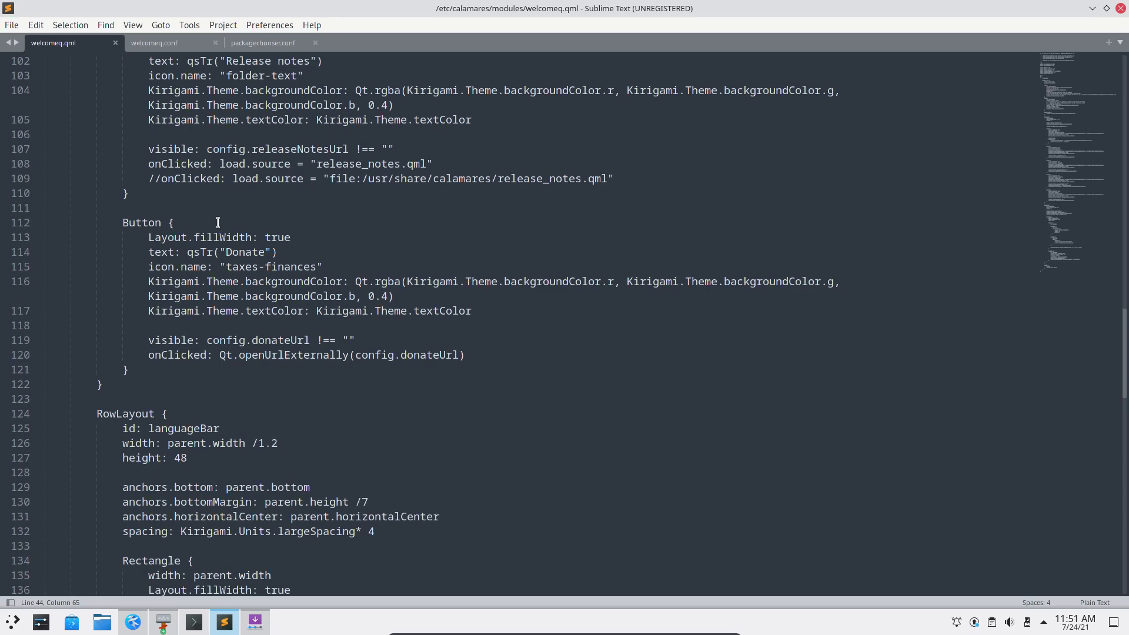
scroll(218, 223, down, 3)
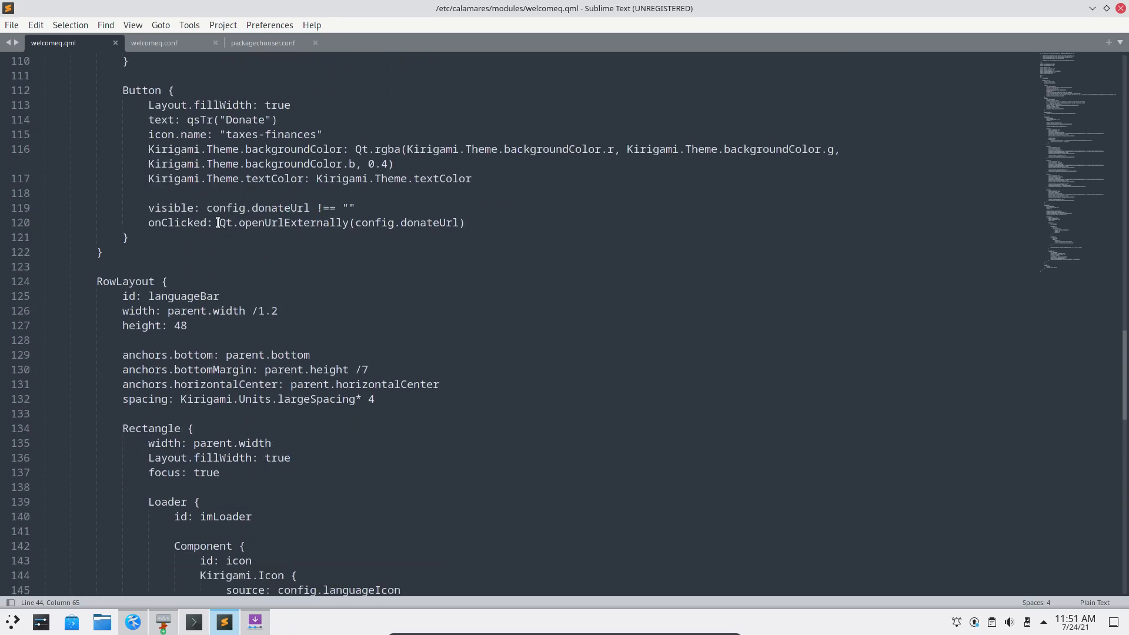
scroll(218, 222, up, 4)
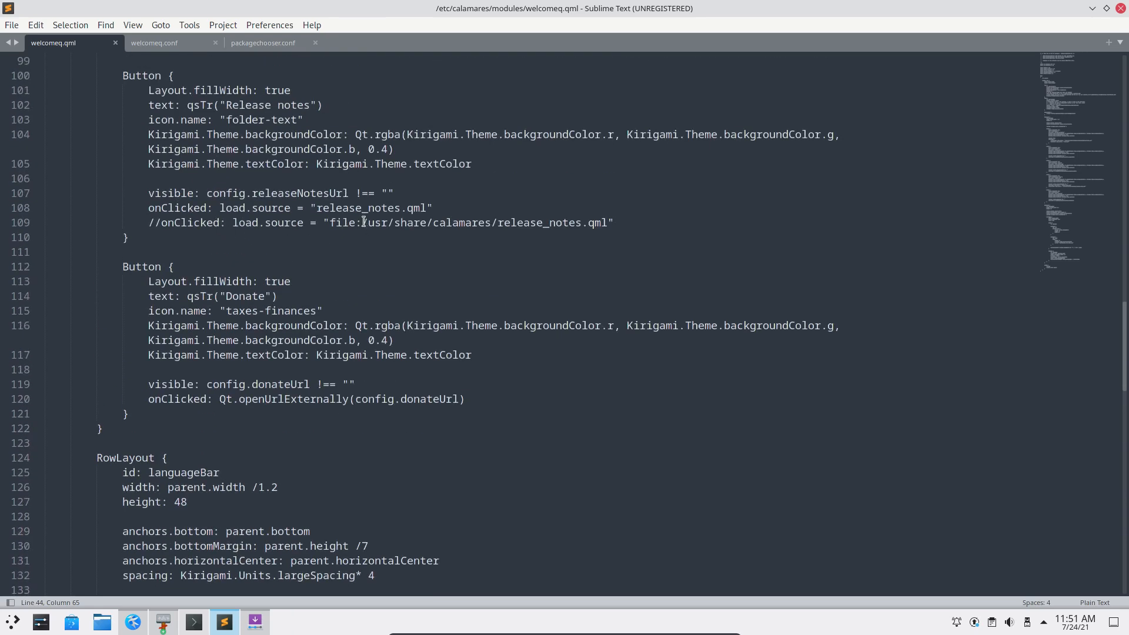
Highlight the commented-out /usr/share/calamares/release_notes.qml path and the active "release_notes.qml" source in the Release notes button
drag(363, 222, 607, 222)
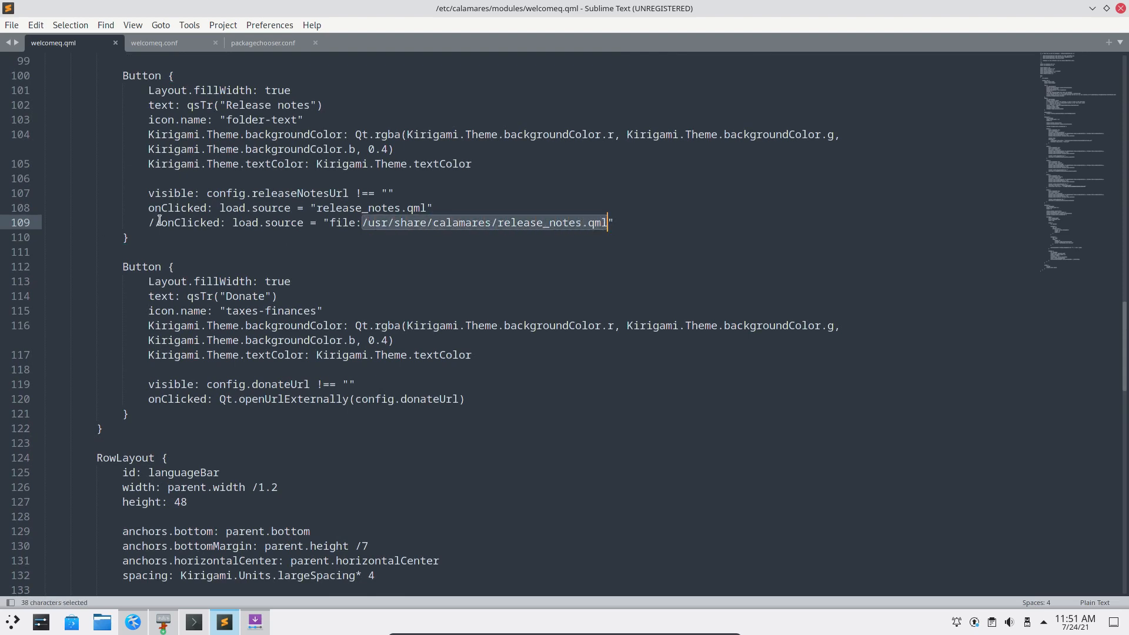
drag(160, 222, 135, 222)
click(353, 227)
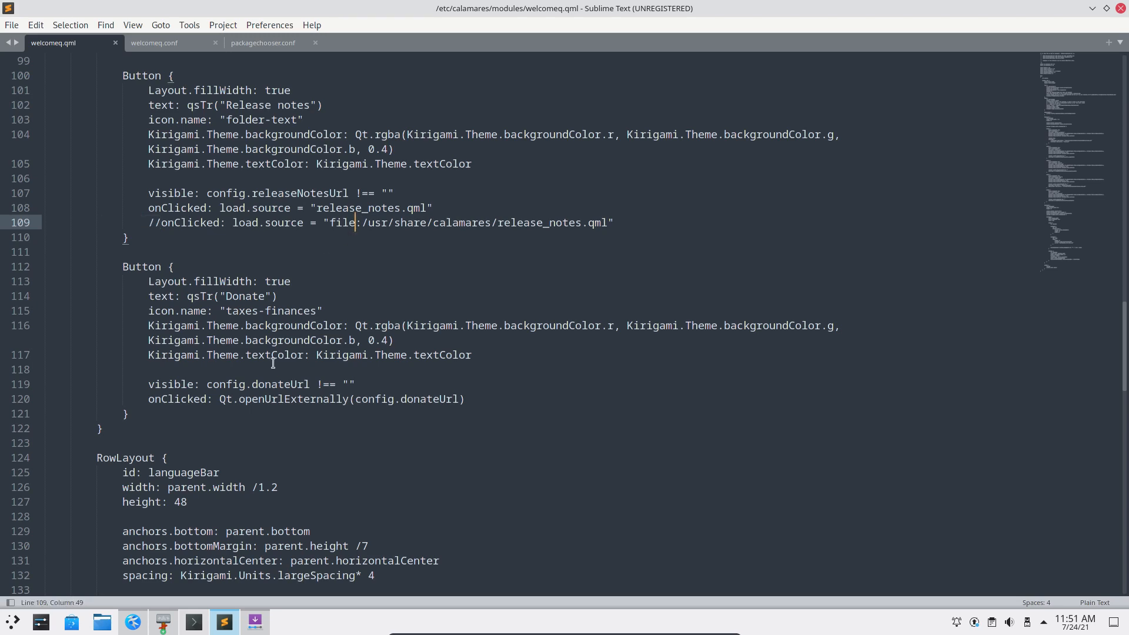
drag(313, 208, 422, 220)
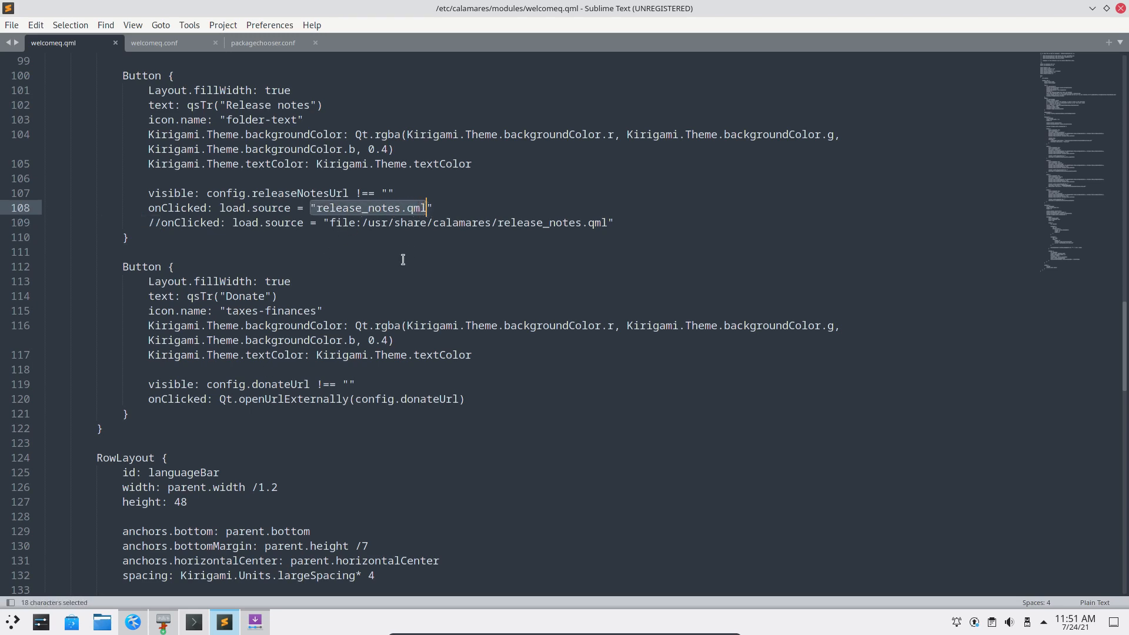
Review the languageBar layout, the languages ComboBox and the final Loader through to the end of welcomeq.qml
scroll(399, 260, down, 2)
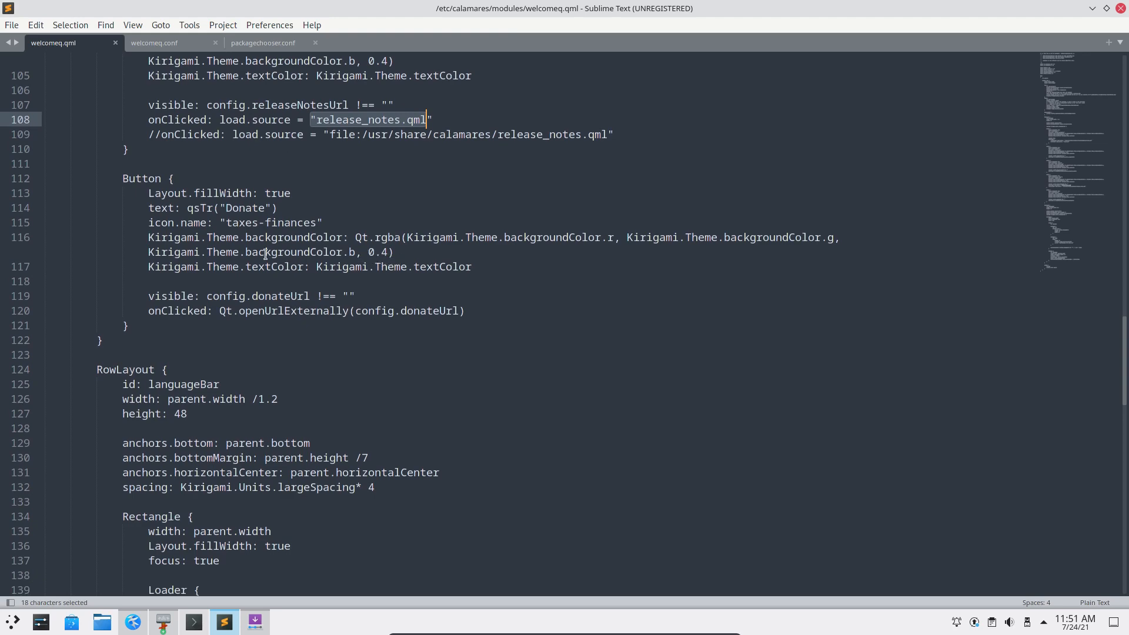
scroll(153, 395, down, 13)
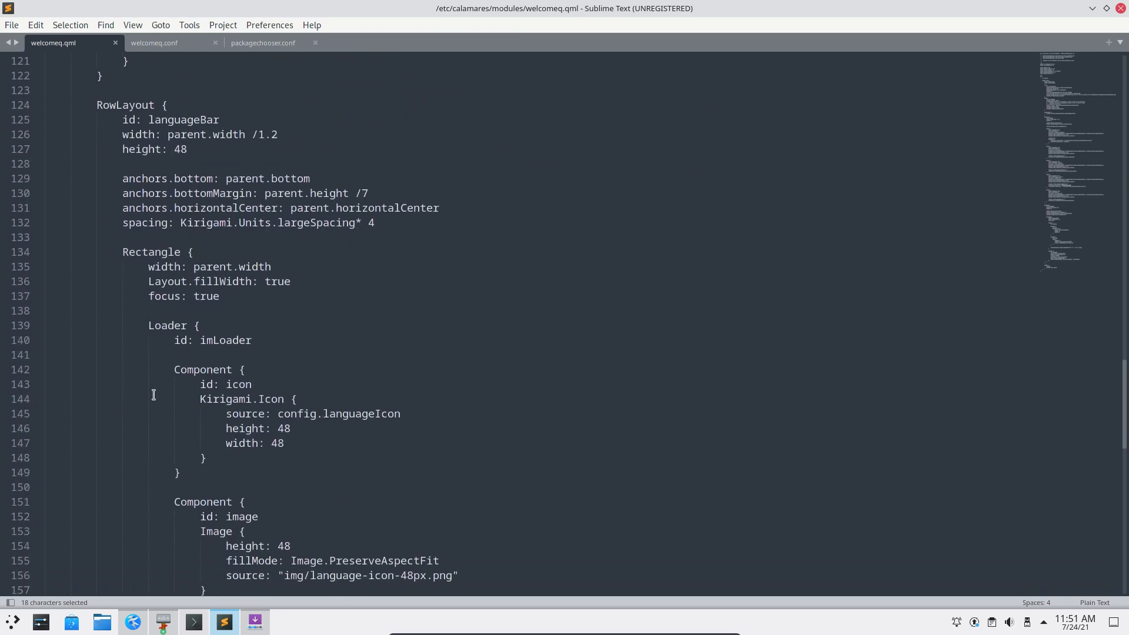
scroll(152, 393, down, 6)
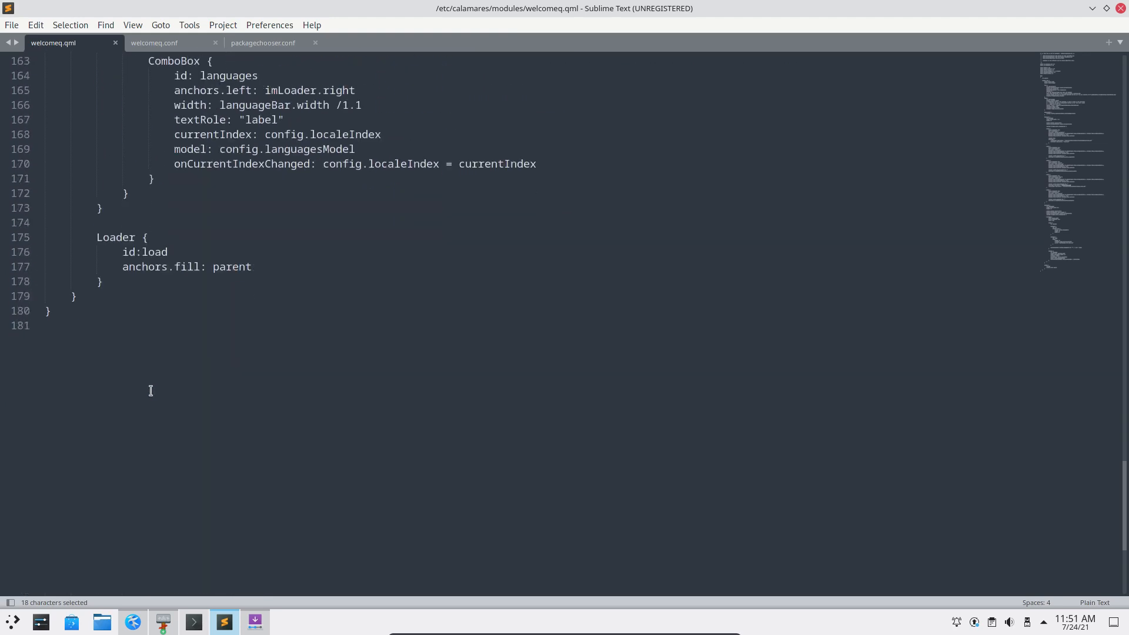
Close the welcomeq.qml editor, the root file manager and settings.conf in Kate, and reposition the Carli Installer window
click(1121, 9)
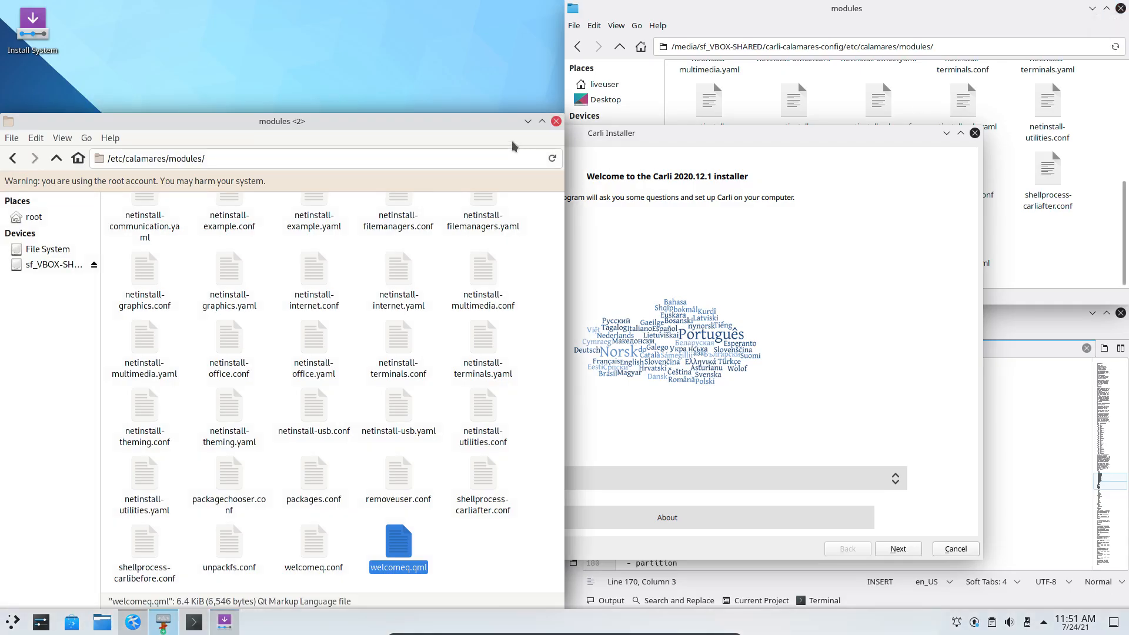
click(555, 122)
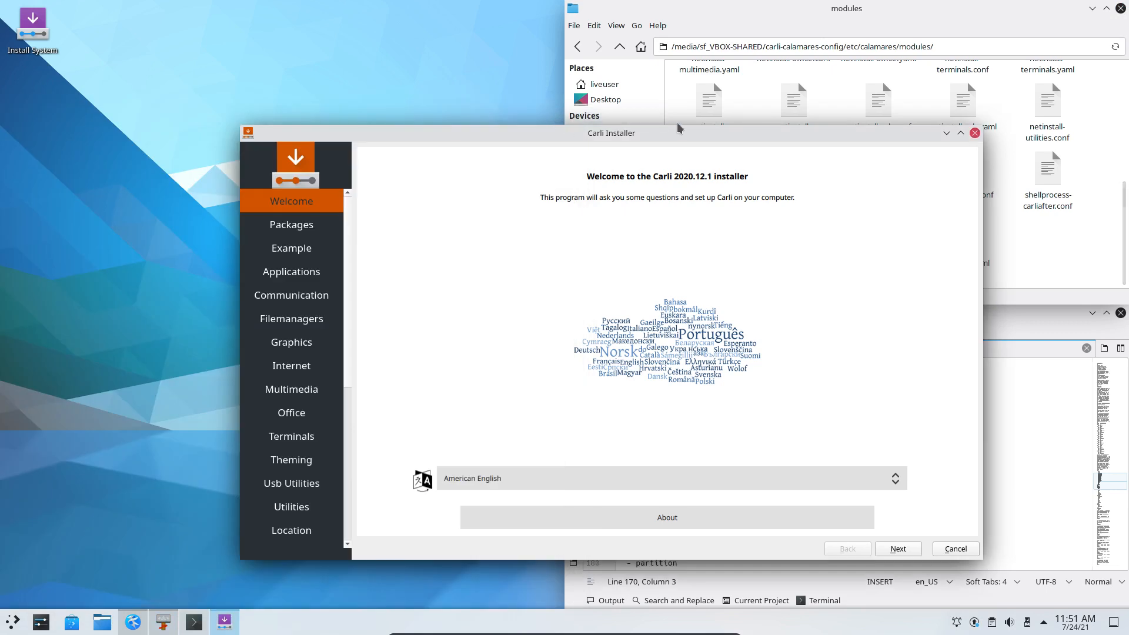
drag(650, 125, 598, 82)
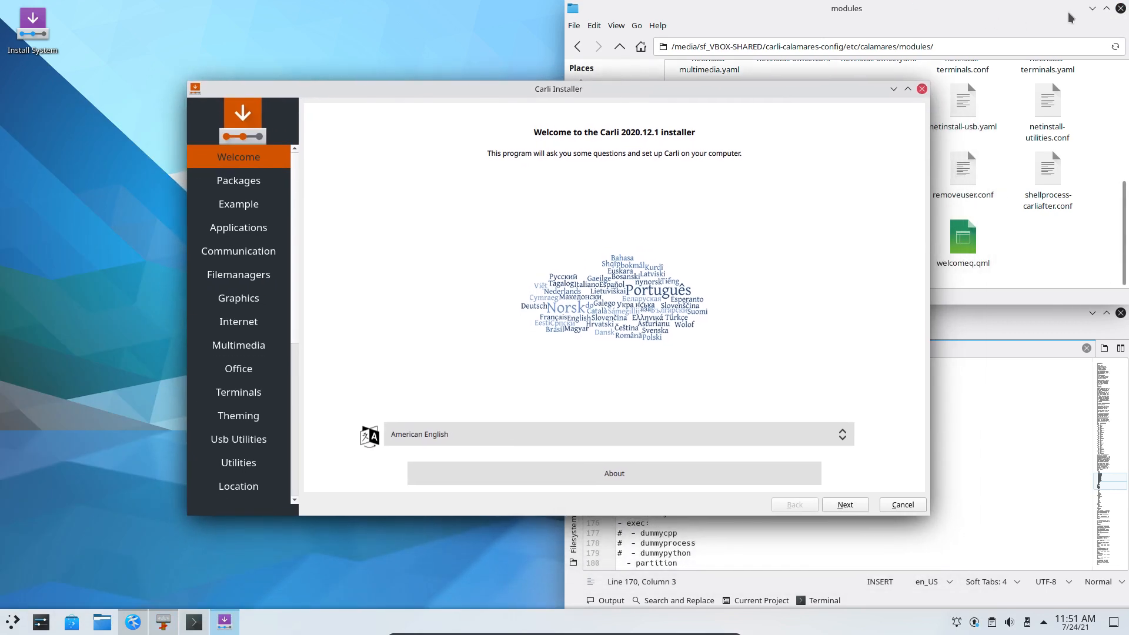
click(1050, 322)
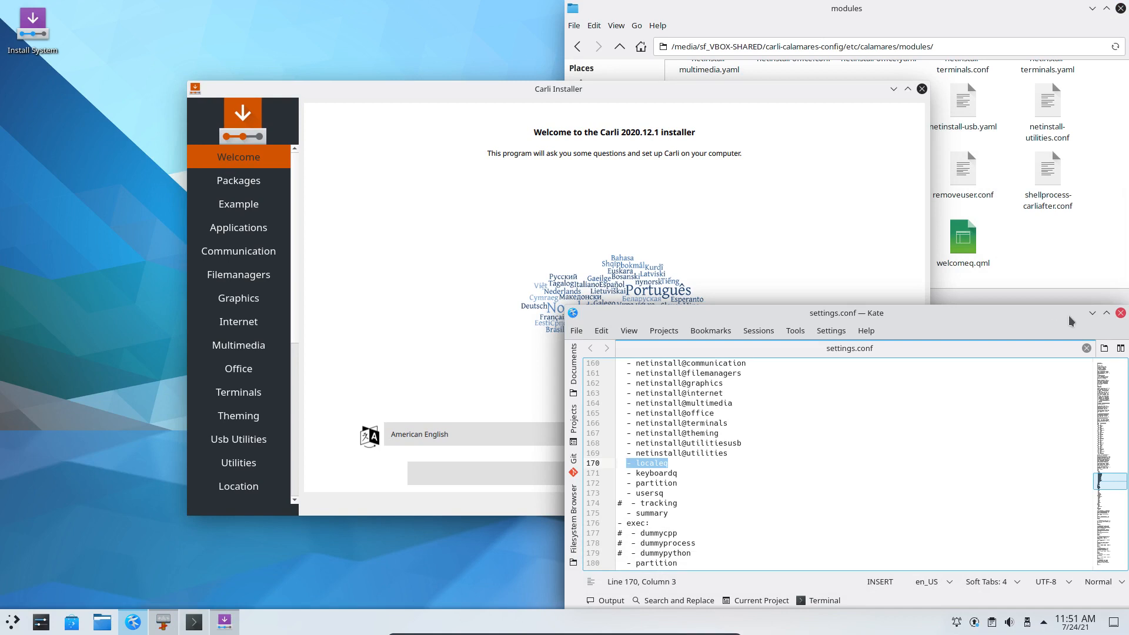
click(1120, 312)
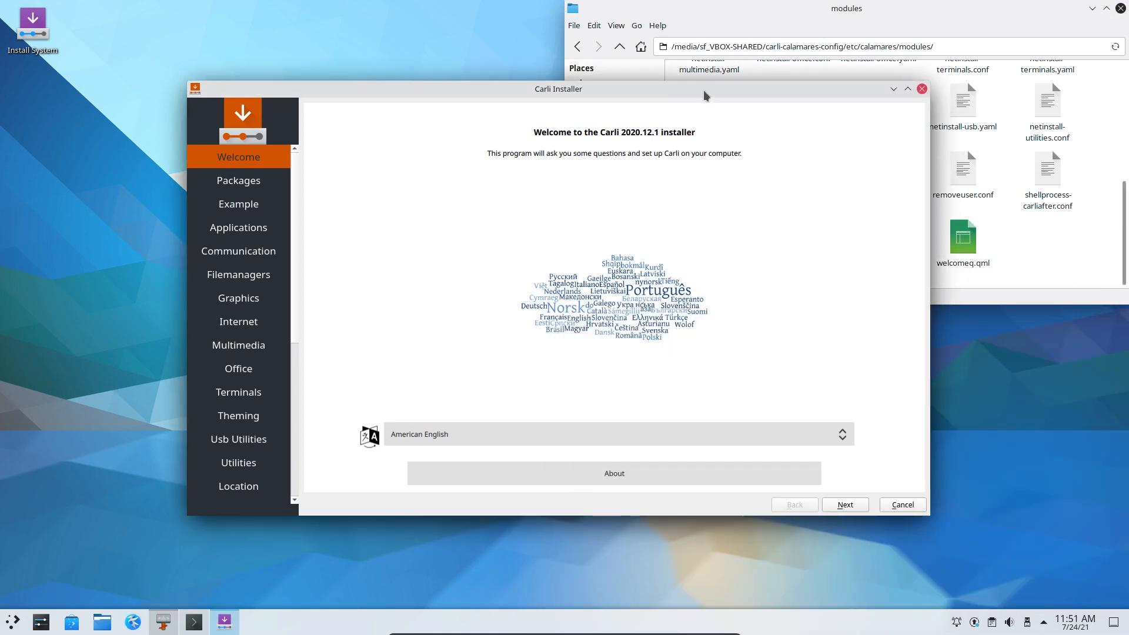
drag(704, 89, 674, 71)
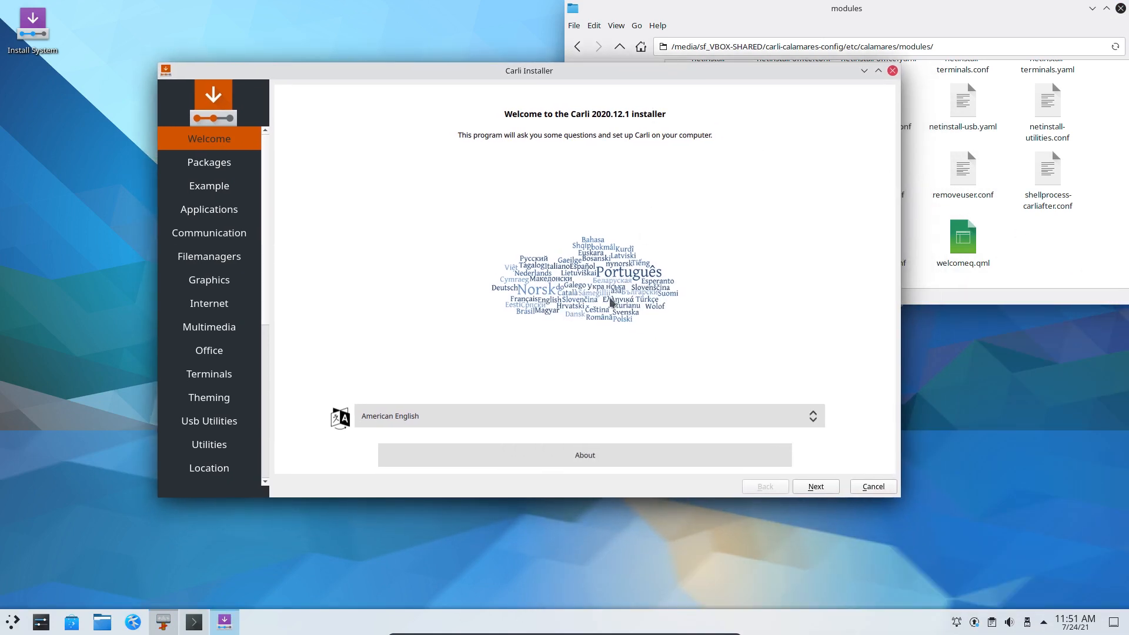
Take the virtual machine out of full screen, restore its window size and check the host's calamares modules folder behind it
key(ctrl+f)
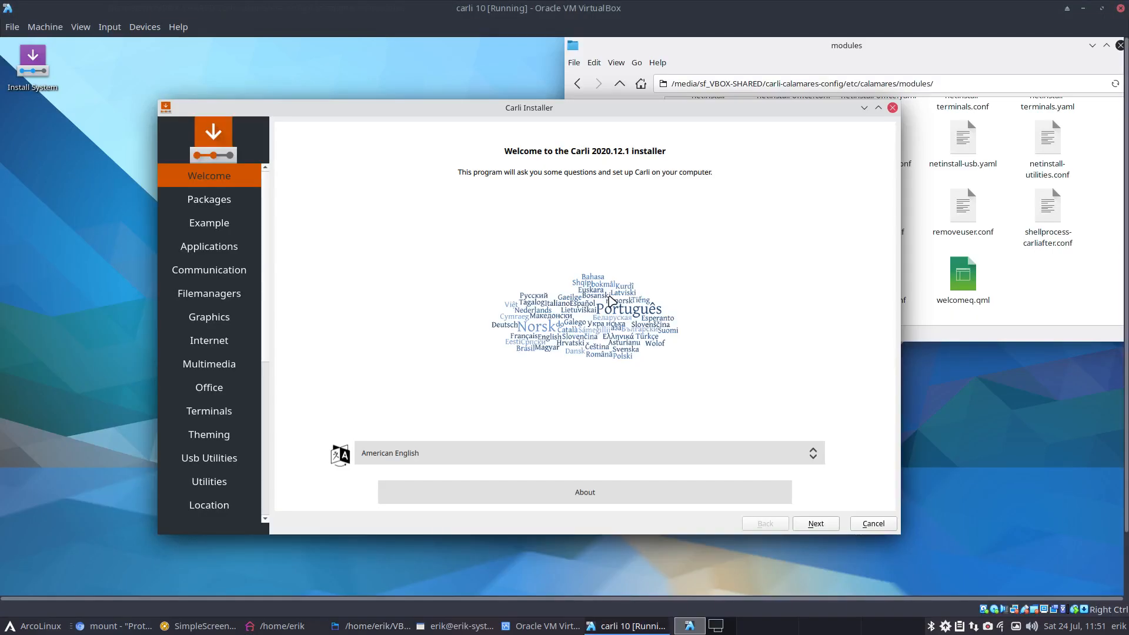
double_click(647, 6)
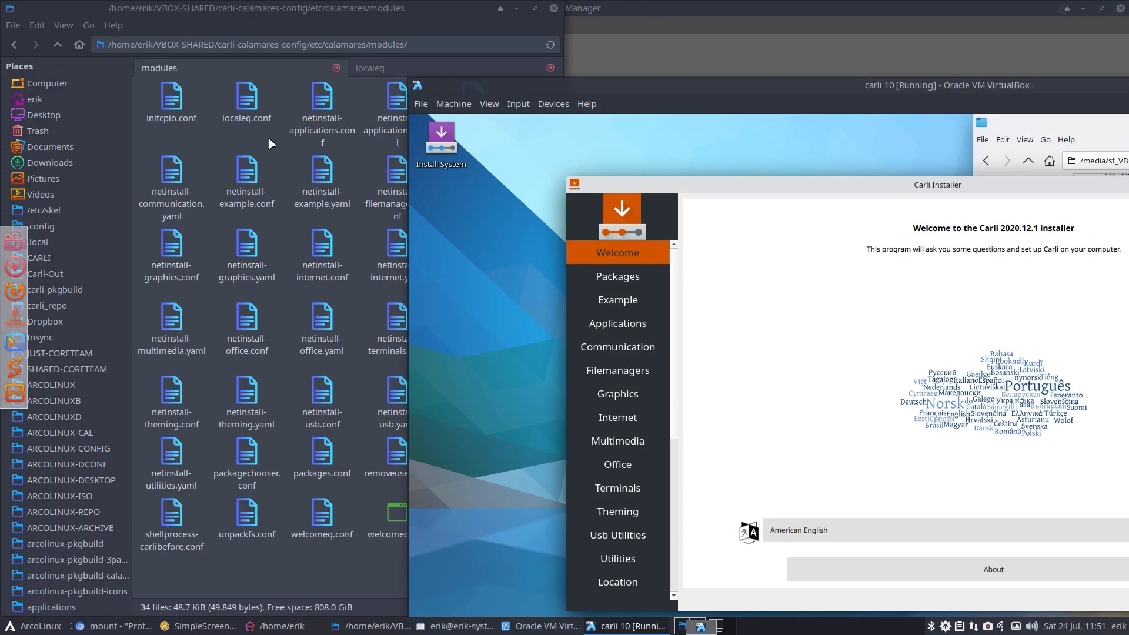
click(267, 137)
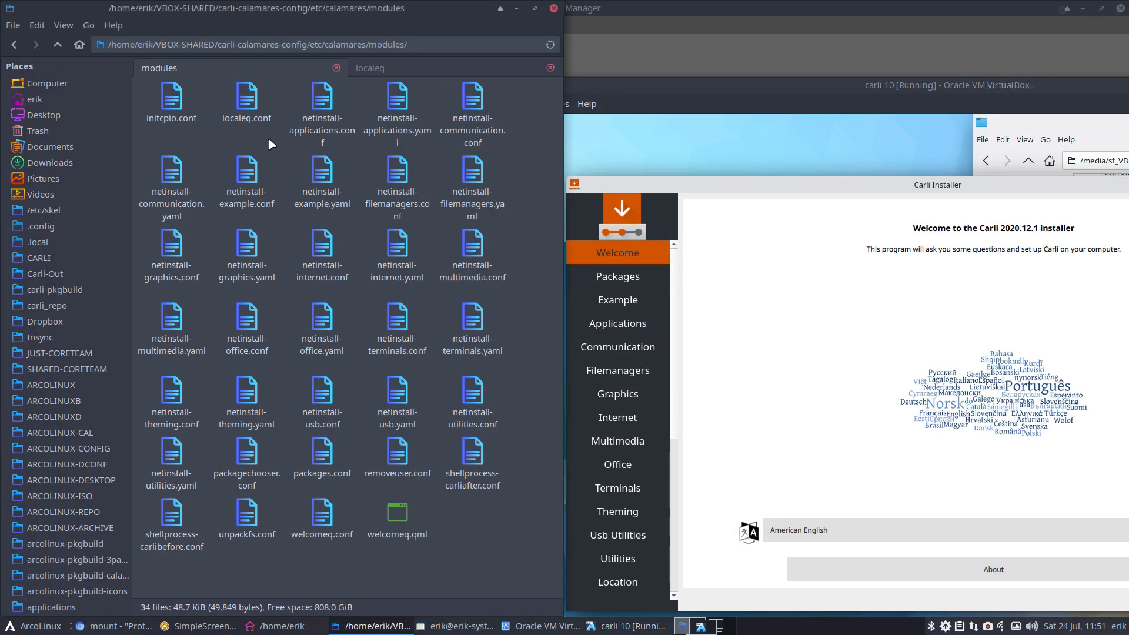
click(751, 185)
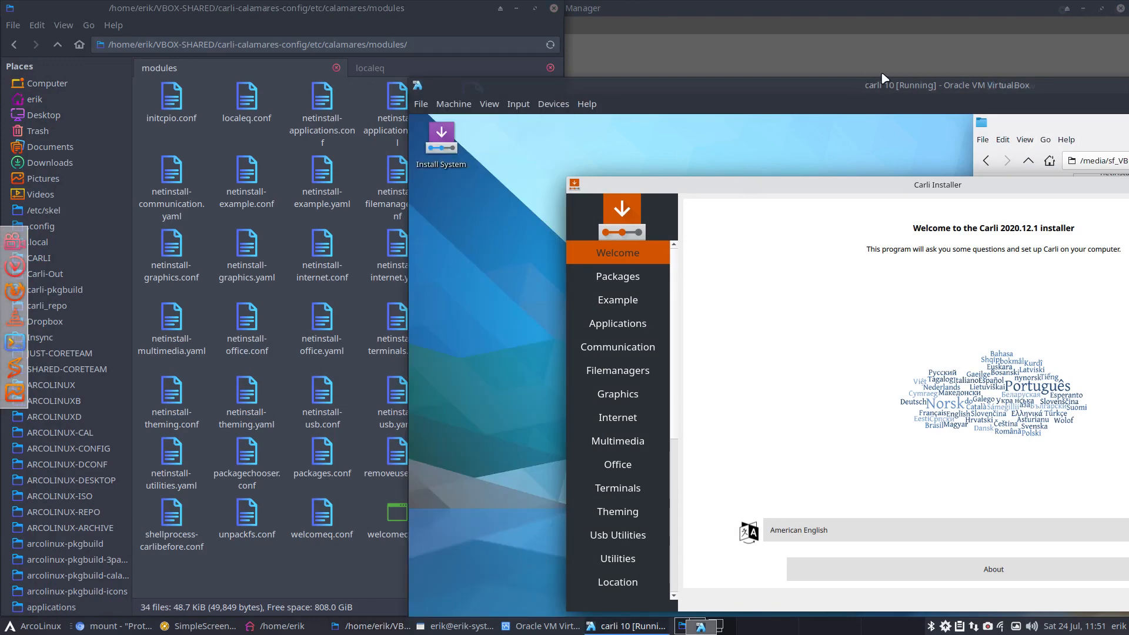
Move the VirtualBox window so the whole Carli Installer is in view, and switch to the host terminal
drag(909, 86, 564, 32)
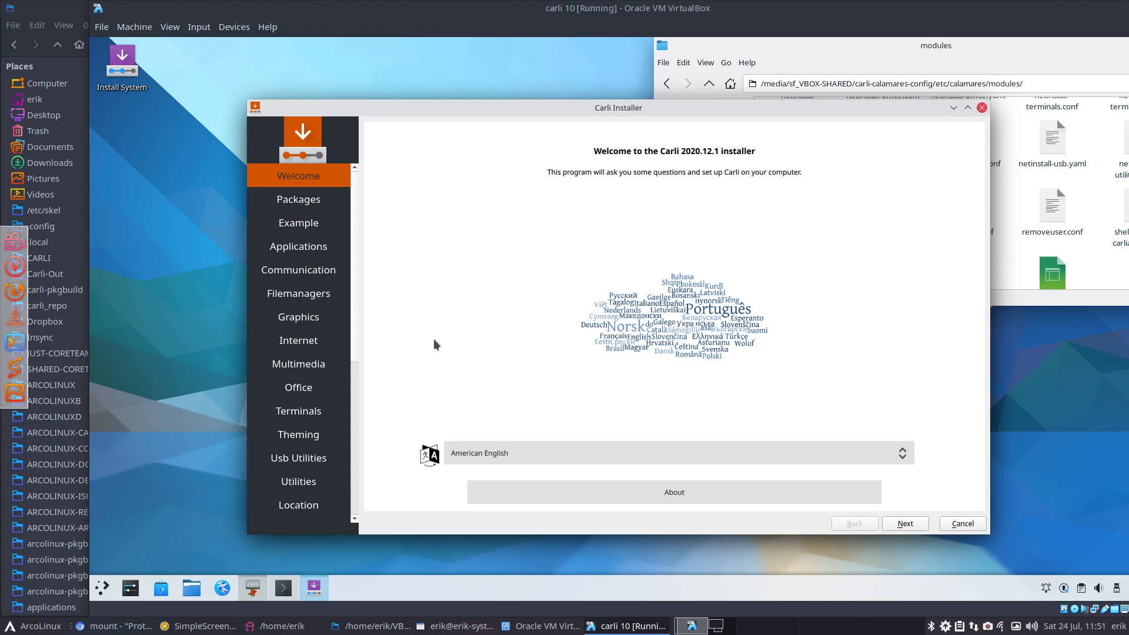
drag(358, 333, 354, 301)
key(alt+Tab)
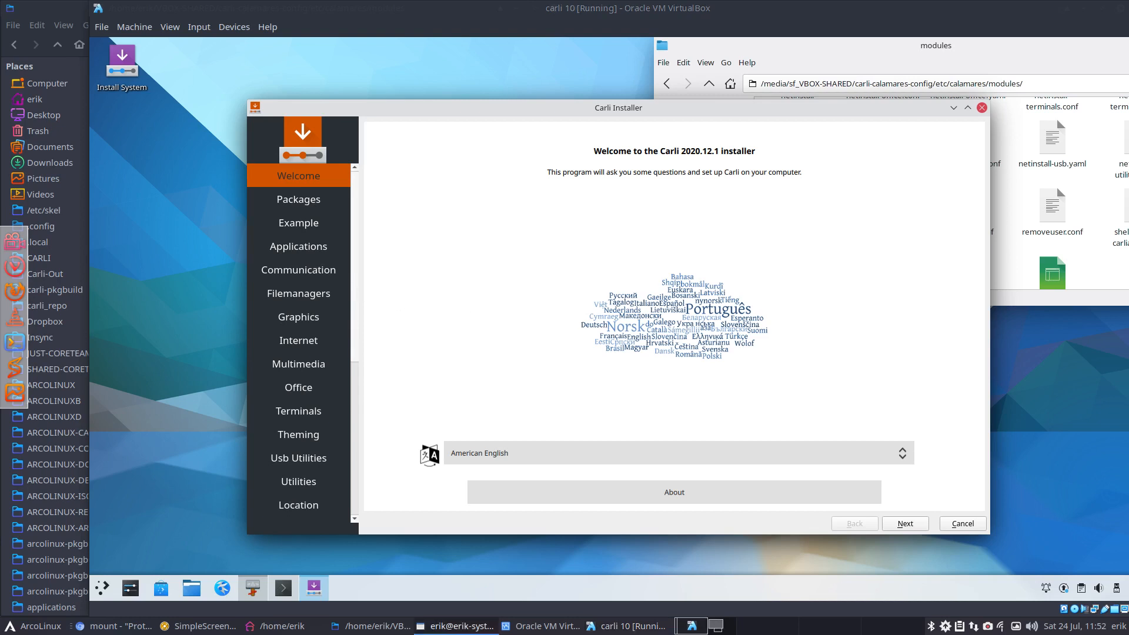